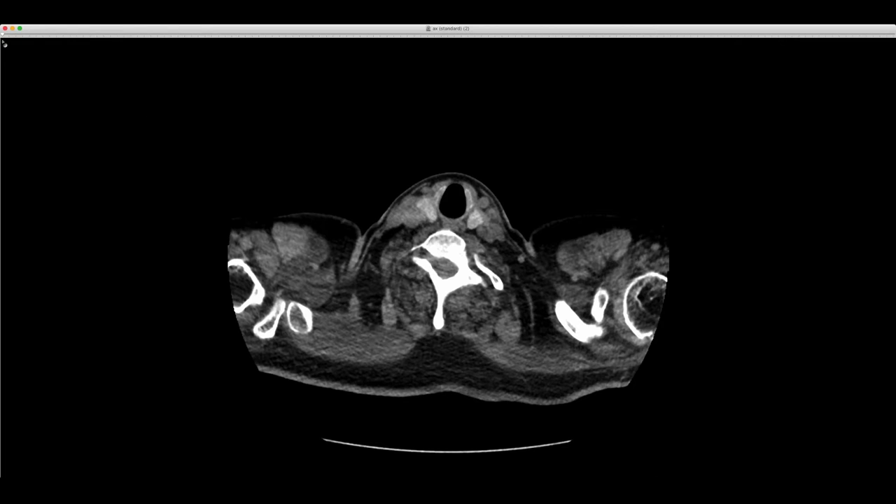
Step: Survey the axial chest CT from the lower neck to the lower heart, then back up to the pulmonary trunk
{"action": "left_click_drag", "start_coordinate": [7, 35], "coordinate": [625, 53]}
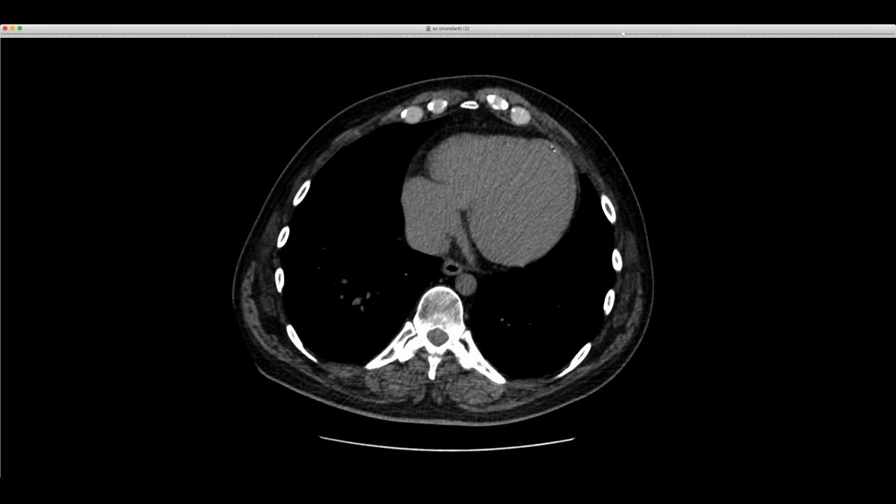
{"action": "mouse_move", "coordinate": [623, 35]}
{"action": "left_mouse_down"}
{"action": "mouse_move", "coordinate": [695, 39]}
{"action": "mouse_move", "coordinate": [607, 36]}
{"action": "left_mouse_up"}
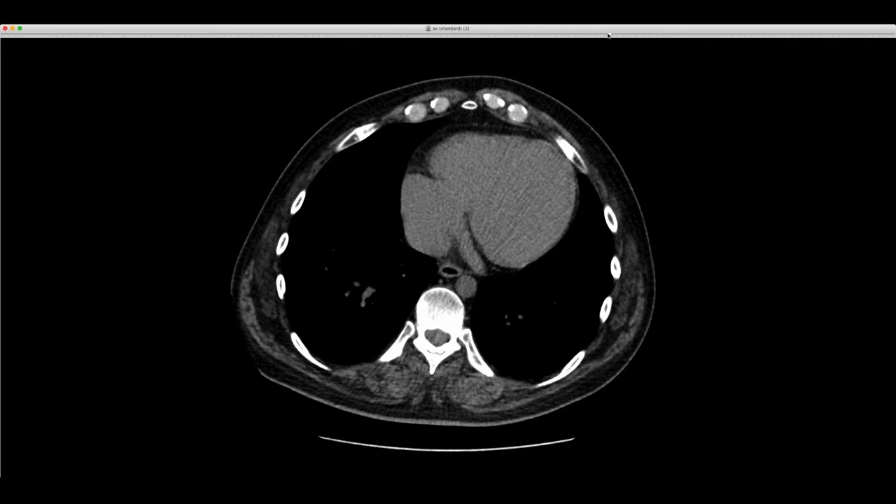
{"action": "left_click_drag", "start_coordinate": [608, 35], "coordinate": [549, 45]}
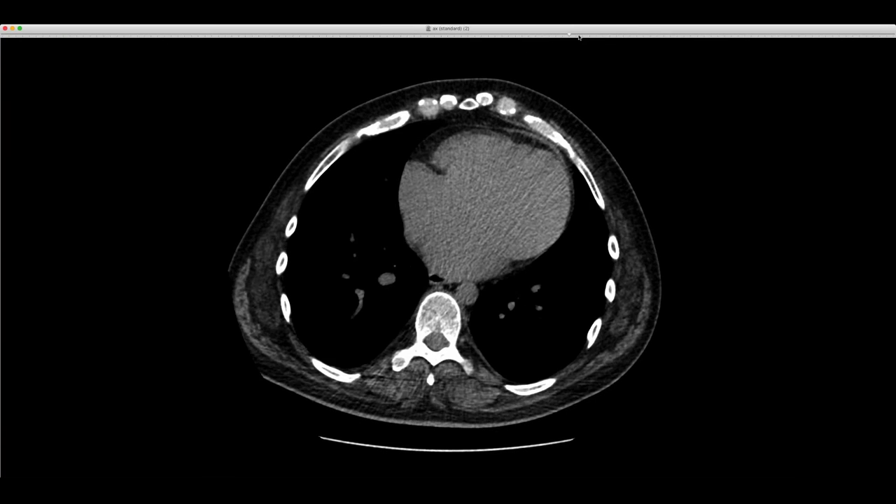
{"action": "left_click_drag", "start_coordinate": [578, 37], "coordinate": [369, 49]}
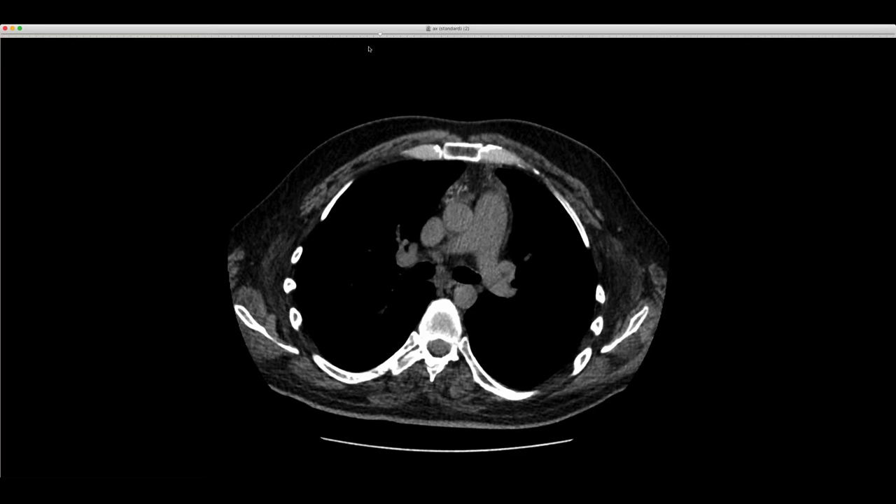
Step: Examine the heart on the axial CT, comparing slices between the left atrium level and the dome of the liver
{"action": "left_click_drag", "start_coordinate": [369, 49], "coordinate": [494, 44]}
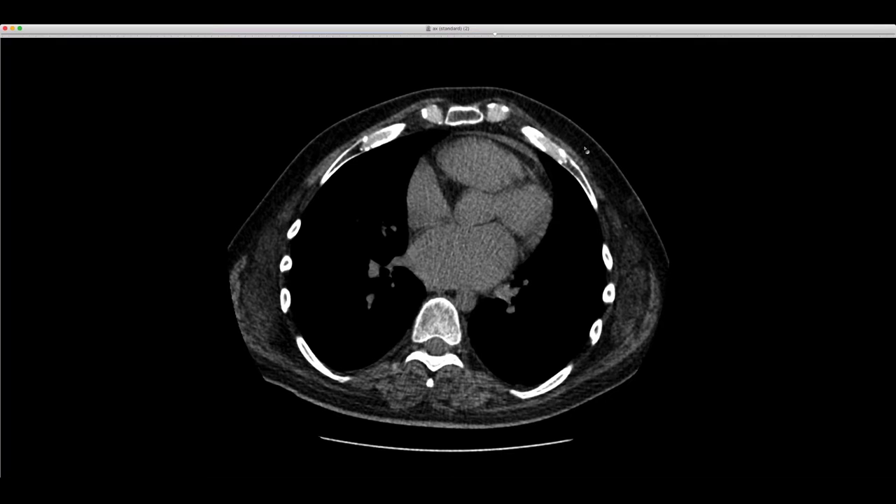
{"action": "left_click_drag", "start_coordinate": [509, 35], "coordinate": [644, 38]}
{"action": "scroll", "coordinate": [665, 53], "scroll_direction": "up", "scroll_amount": 5}
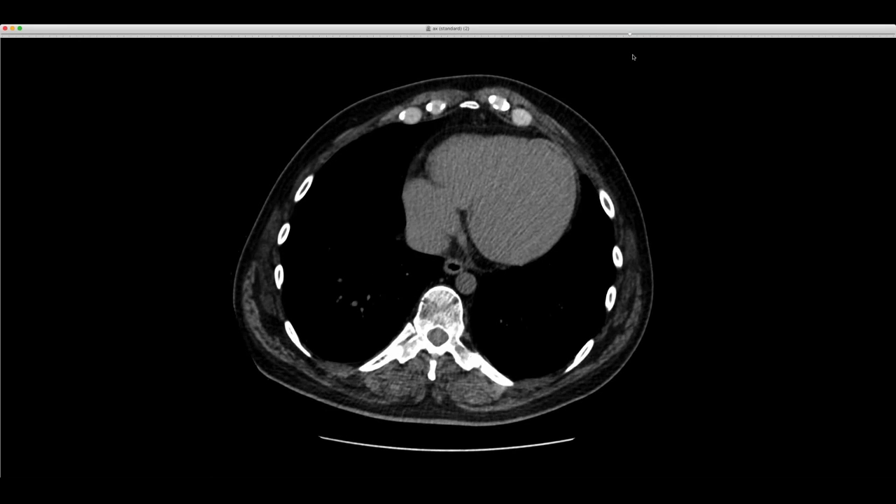
{"action": "scroll", "coordinate": [641, 55], "scroll_direction": "up", "scroll_amount": 10}
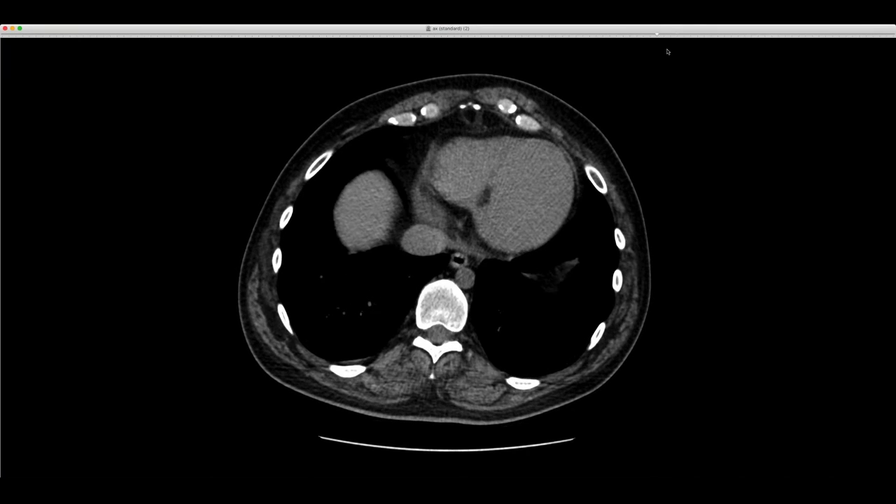
{"action": "scroll", "coordinate": [598, 55], "scroll_direction": "up", "scroll_amount": 14}
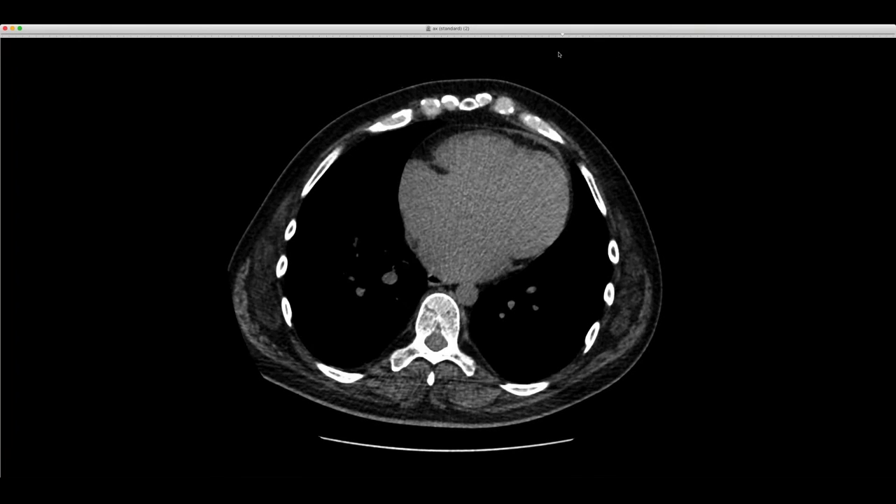
{"action": "scroll", "coordinate": [543, 54], "scroll_direction": "up", "scroll_amount": 14}
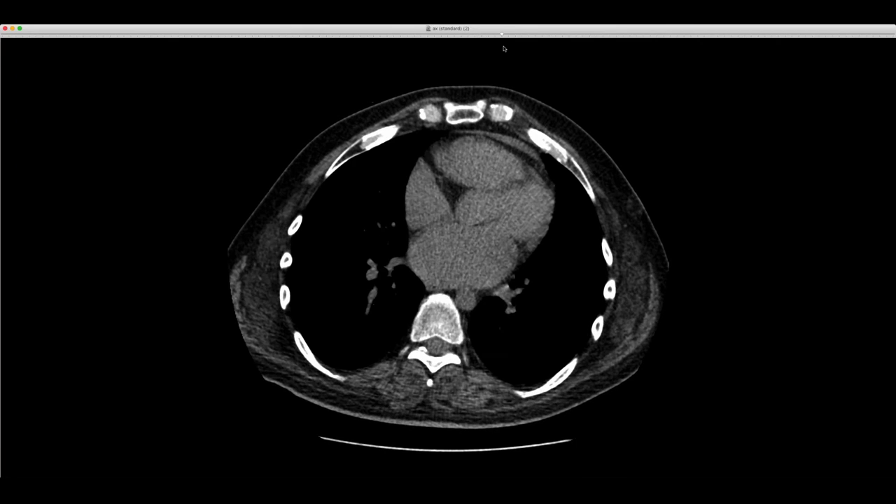
{"action": "scroll", "coordinate": [532, 46], "scroll_direction": "down", "scroll_amount": 12}
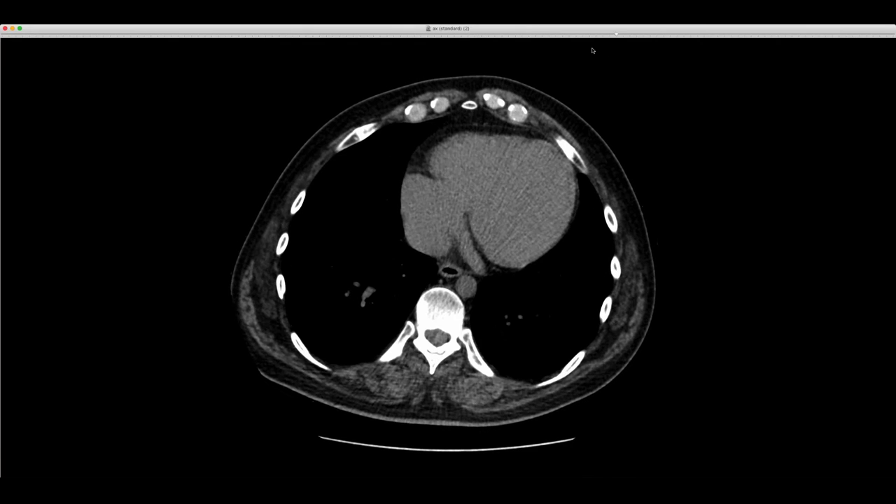
{"action": "scroll", "coordinate": [592, 53], "scroll_direction": "up", "scroll_amount": 11}
{"action": "scroll", "coordinate": [510, 50], "scroll_direction": "up", "scroll_amount": 11}
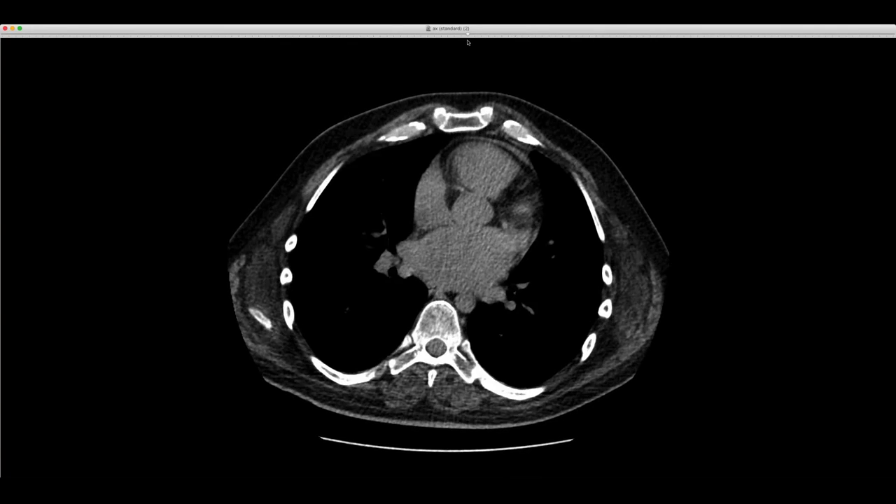
{"action": "scroll", "coordinate": [479, 35], "scroll_direction": "down", "scroll_amount": 20}
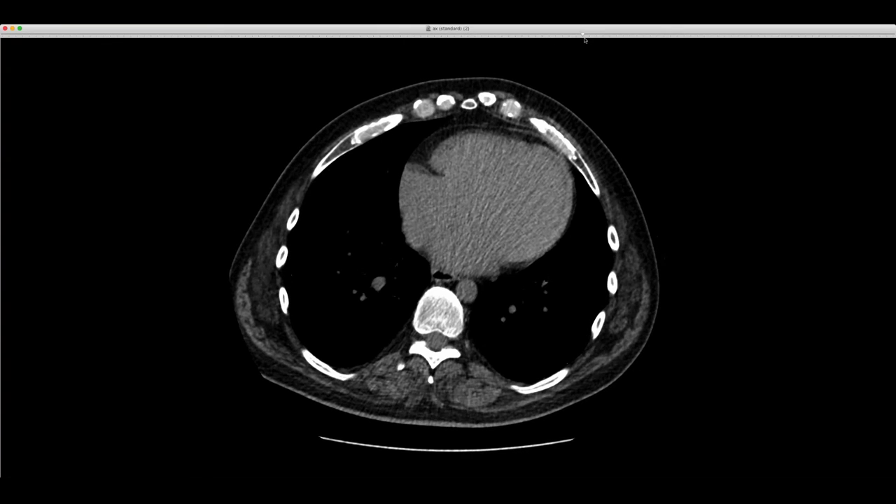
Step: Examine the upper abdominal CT slices at the level of the left kidney and the tissue around the aorta
{"action": "scroll", "coordinate": [534, 38], "scroll_direction": "down", "scroll_amount": 20}
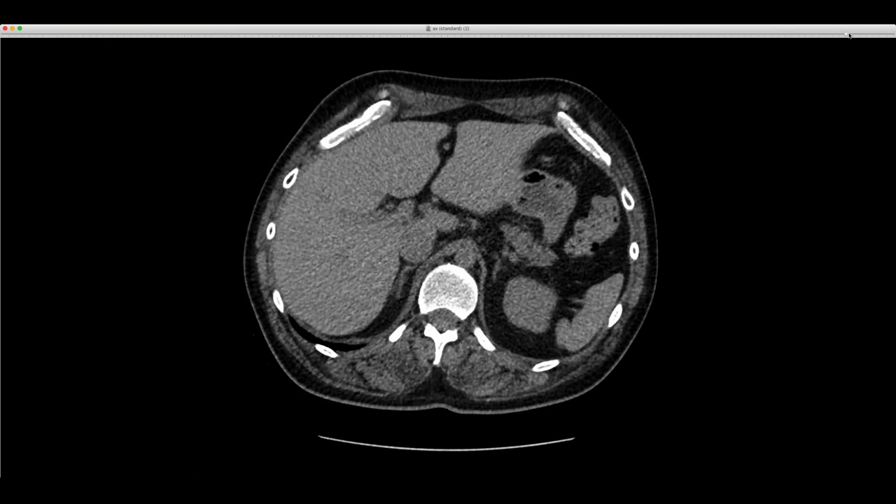
{"action": "scroll", "coordinate": [469, 234], "scroll_direction": "down", "scroll_amount": 6}
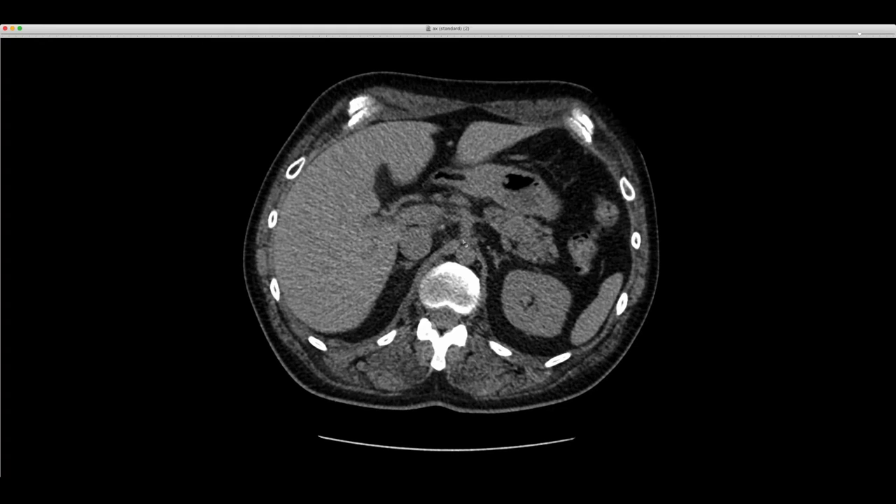
{"action": "scroll", "coordinate": [457, 249], "scroll_direction": "down", "scroll_amount": 1}
{"action": "scroll", "coordinate": [441, 255], "scroll_direction": "up", "scroll_amount": 1}
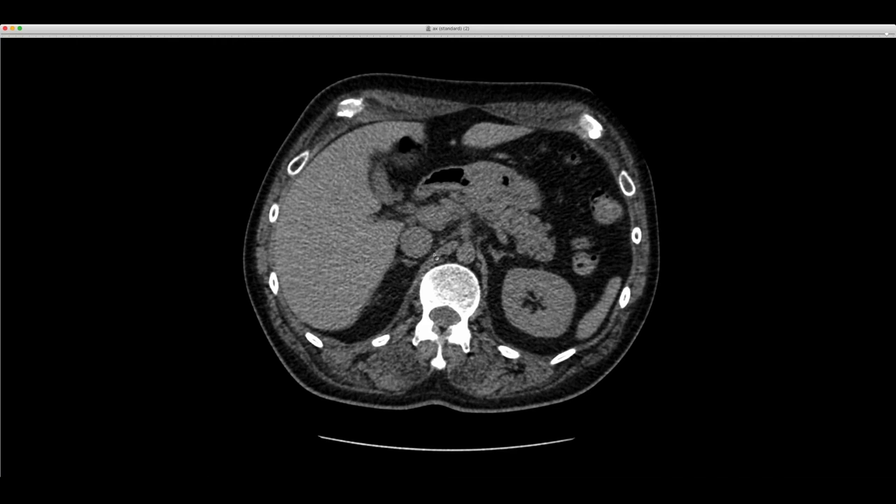
{"action": "scroll", "coordinate": [441, 259], "scroll_direction": "up", "scroll_amount": 3}
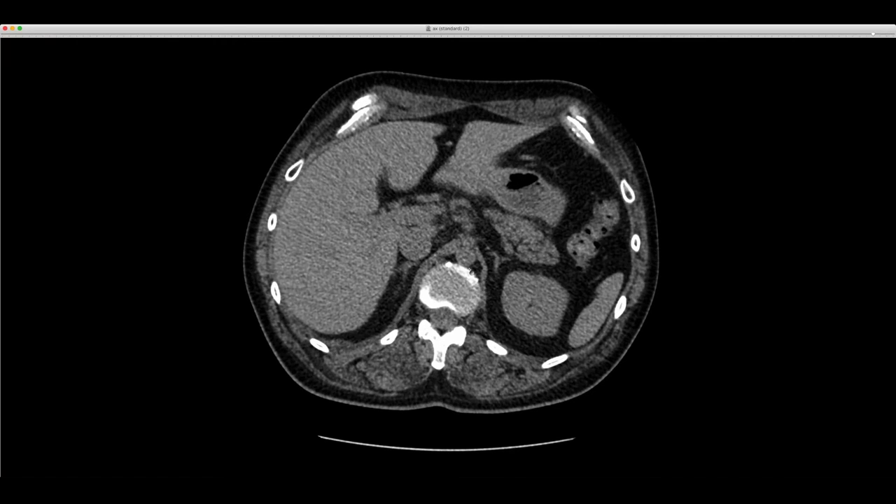
Step: Trace the diaphragmatic crura beside the aorta and spine upward through the liver and upper stomach slices
{"action": "scroll", "coordinate": [452, 259], "scroll_direction": "up", "scroll_amount": 8}
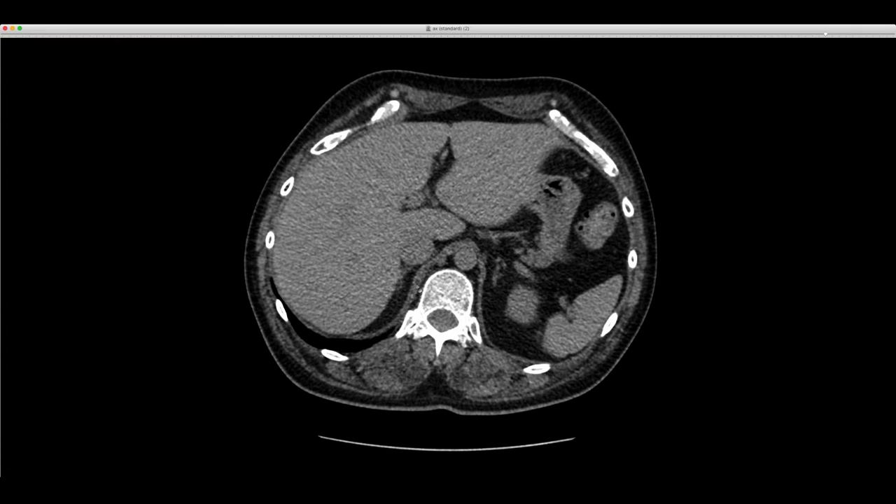
{"action": "scroll", "coordinate": [238, 209], "scroll_direction": "up", "scroll_amount": 1}
{"action": "scroll", "coordinate": [236, 205], "scroll_direction": "down", "scroll_amount": 5}
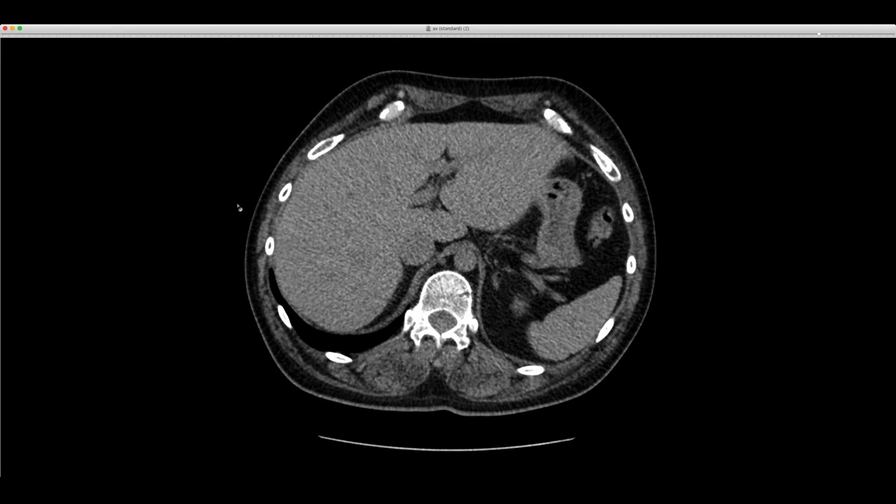
{"action": "scroll", "coordinate": [436, 291], "scroll_direction": "up", "scroll_amount": 4}
{"action": "scroll", "coordinate": [376, 333], "scroll_direction": "up", "scroll_amount": 1}
{"action": "scroll", "coordinate": [406, 306], "scroll_direction": "up", "scroll_amount": 1}
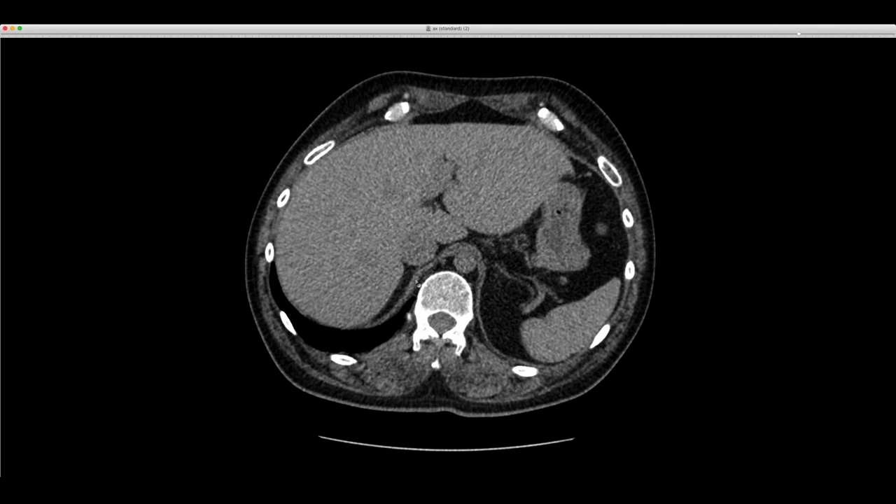
{"action": "scroll", "coordinate": [418, 282], "scroll_direction": "down", "scroll_amount": 4}
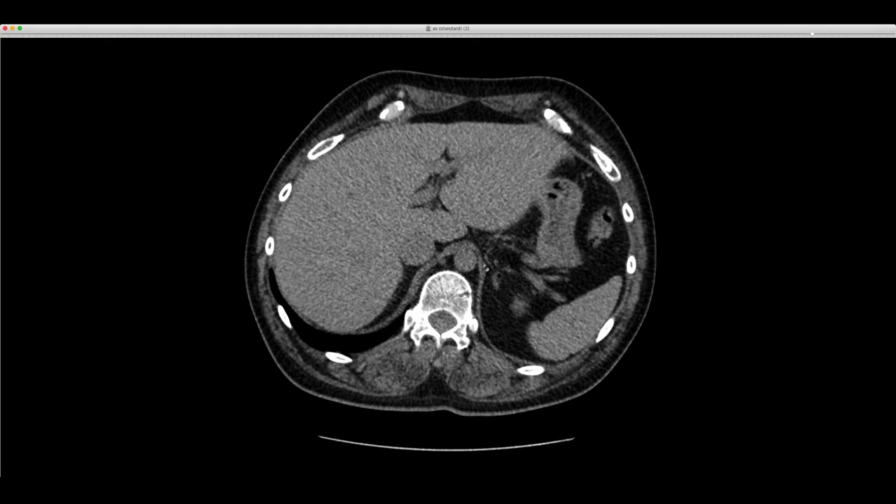
{"action": "scroll", "coordinate": [488, 279], "scroll_direction": "up", "scroll_amount": 3}
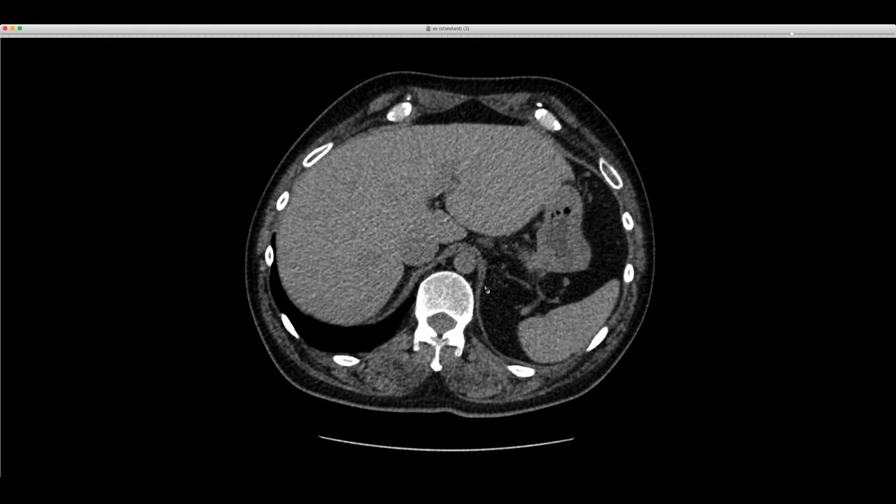
{"action": "scroll", "coordinate": [468, 254], "scroll_direction": "up", "scroll_amount": 3}
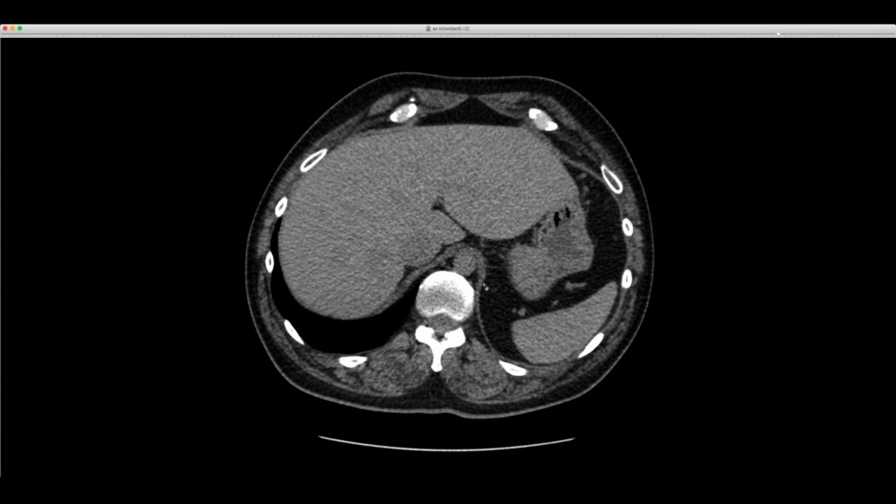
Step: Follow the diaphragm around the liver, stomach and spleen upward to the lower heart on the axial CT
{"action": "scroll", "coordinate": [655, 274], "scroll_direction": "up", "scroll_amount": 2}
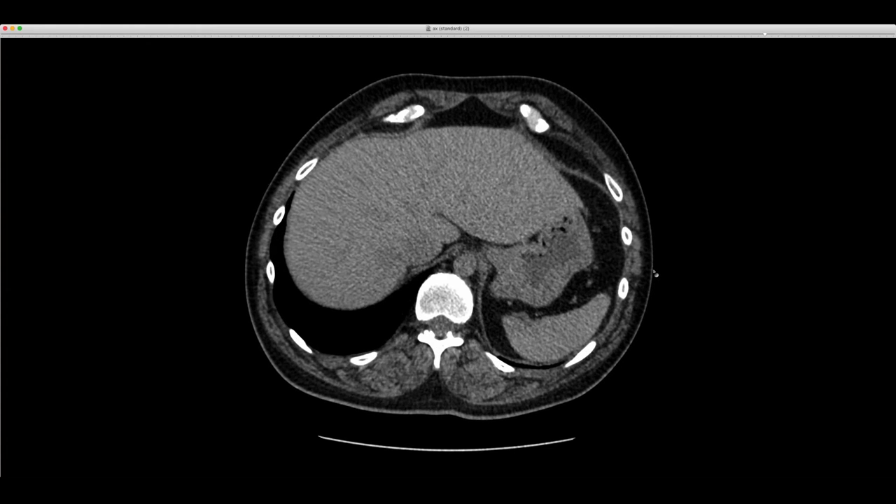
{"action": "scroll", "coordinate": [692, 270], "scroll_direction": "up", "scroll_amount": 2}
{"action": "scroll", "coordinate": [722, 267], "scroll_direction": "up", "scroll_amount": 4}
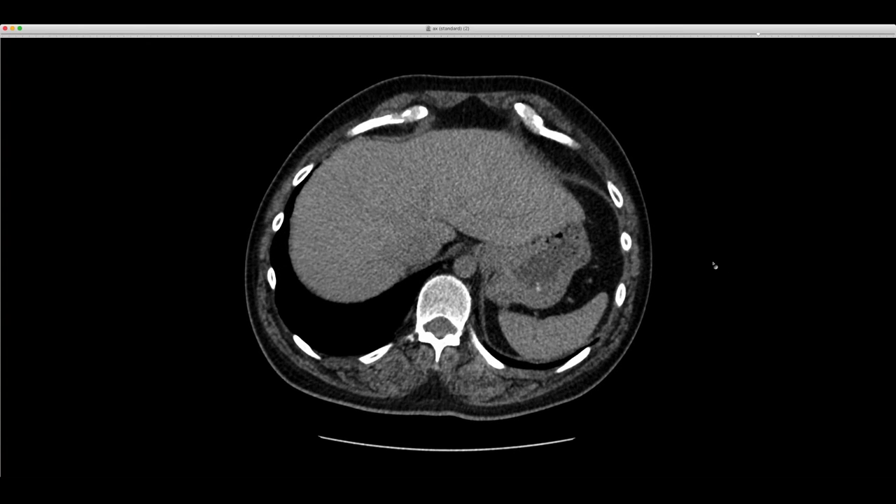
{"action": "scroll", "coordinate": [678, 280], "scroll_direction": "down", "scroll_amount": 3}
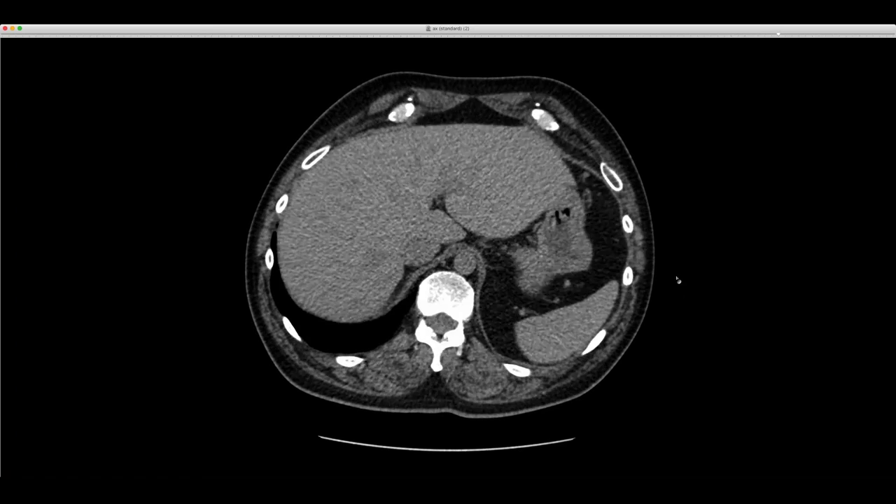
{"action": "scroll", "coordinate": [677, 280], "scroll_direction": "up", "scroll_amount": 3}
{"action": "scroll", "coordinate": [678, 280], "scroll_direction": "up", "scroll_amount": 5}
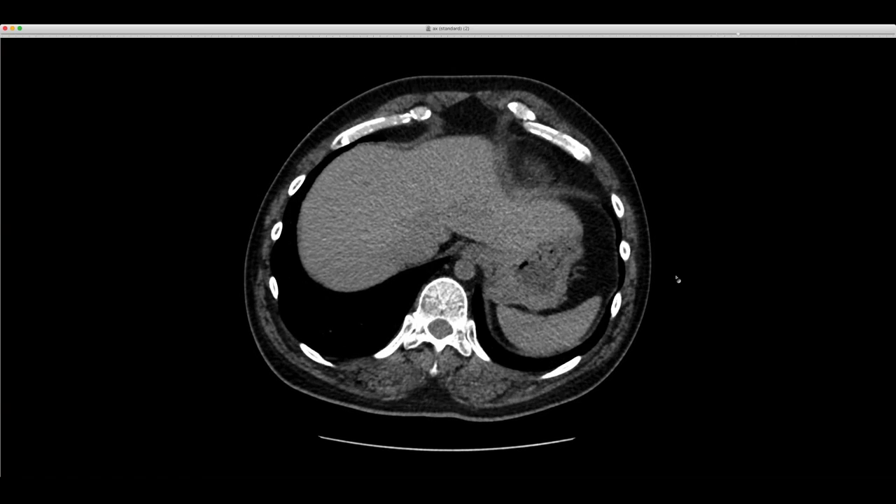
{"action": "scroll", "coordinate": [677, 280], "scroll_direction": "up", "scroll_amount": 15}
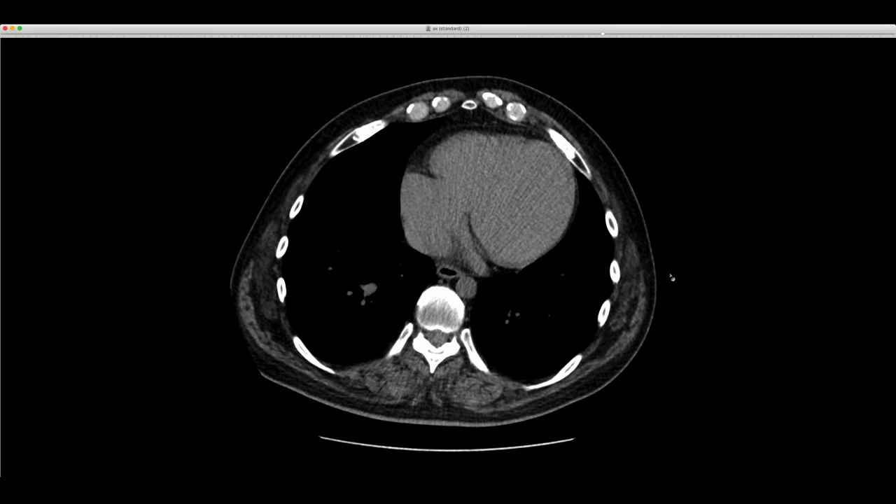
Step: Inspect the cardiac chambers on the axial CT from the lower heart up to the aortic root and back down
{"action": "scroll", "coordinate": [672, 277], "scroll_direction": "up", "scroll_amount": 4}
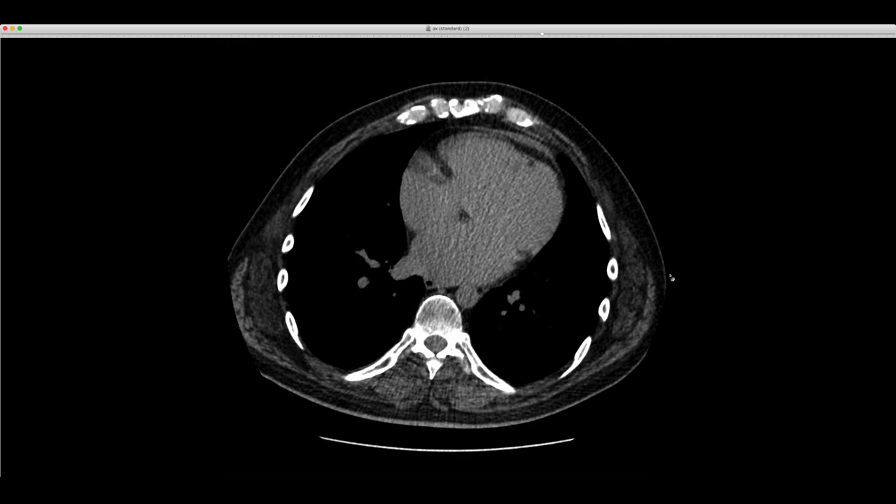
{"action": "scroll", "coordinate": [672, 278], "scroll_direction": "up", "scroll_amount": 5}
{"action": "scroll", "coordinate": [672, 278], "scroll_direction": "up", "scroll_amount": 6}
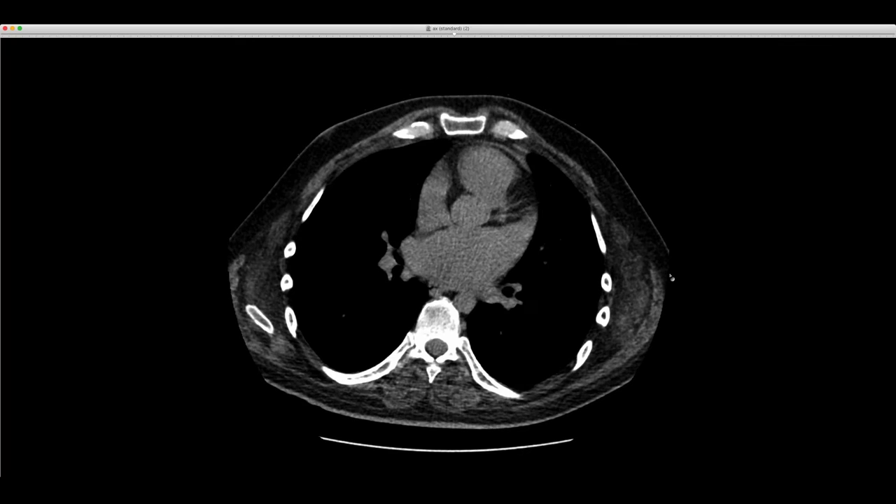
{"action": "scroll", "coordinate": [672, 278], "scroll_direction": "down", "scroll_amount": 6}
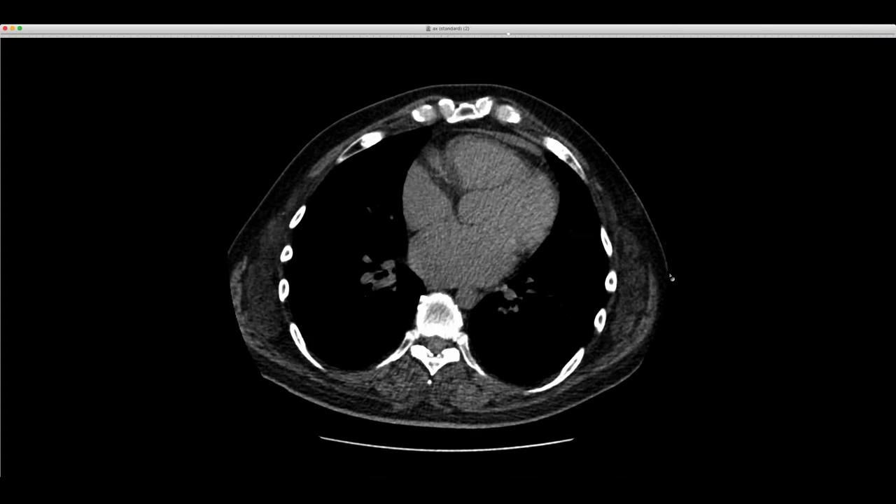
{"action": "scroll", "coordinate": [671, 278], "scroll_direction": "down", "scroll_amount": 6}
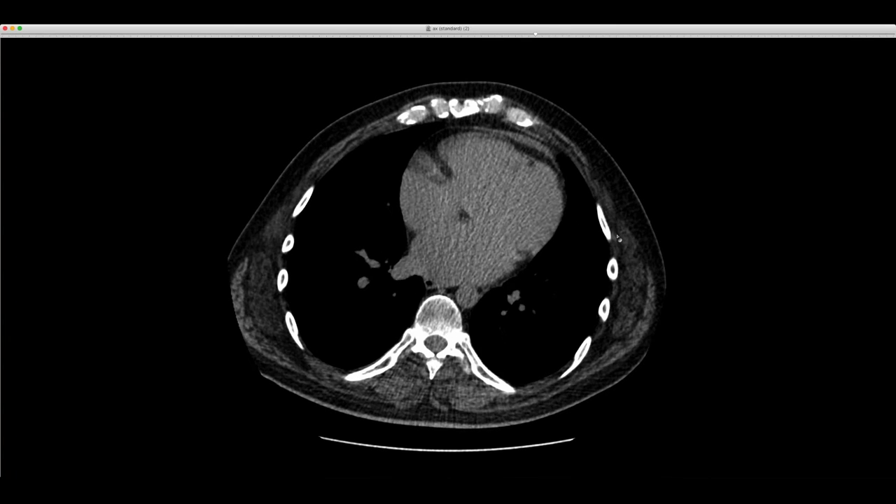
Step: Review the axial CT slices of the lower heart near the inferior vena cava and esophagus
{"action": "scroll", "coordinate": [534, 173], "scroll_direction": "down", "scroll_amount": 2}
{"action": "scroll", "coordinate": [525, 165], "scroll_direction": "down", "scroll_amount": 10}
{"action": "scroll", "coordinate": [529, 157], "scroll_direction": "down", "scroll_amount": 10}
{"action": "scroll", "coordinate": [499, 190], "scroll_direction": "up", "scroll_amount": 10}
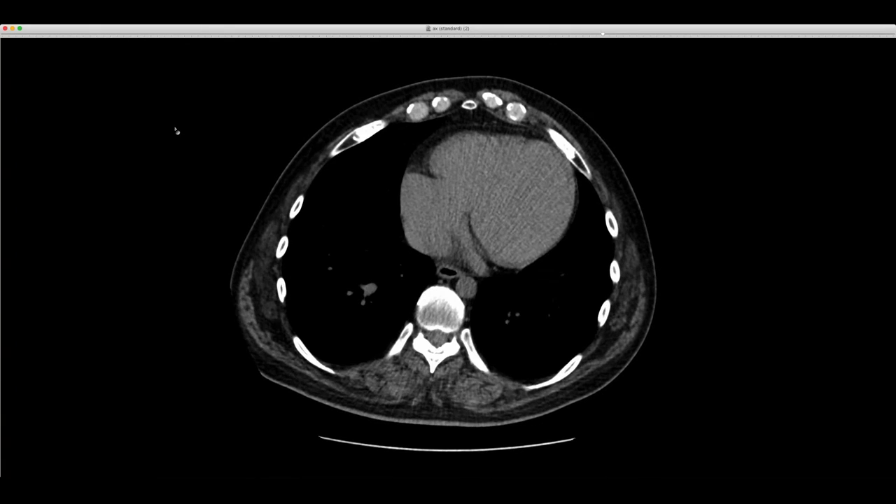
{"action": "scroll", "coordinate": [161, 125], "scroll_direction": "up", "scroll_amount": 10}
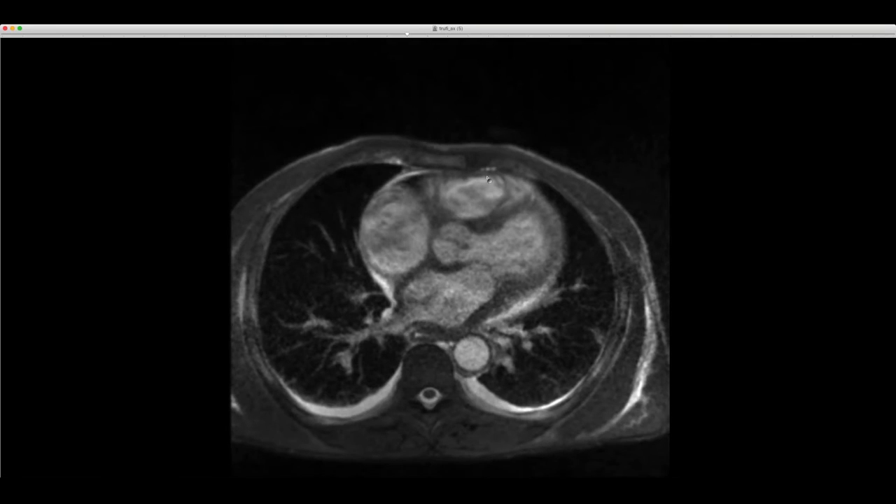
Step: Inspect the axial cardiac MRI series trufi_ax from the left ventricular outflow level up to the aortic root
{"action": "scroll", "coordinate": [519, 296], "scroll_direction": "down", "scroll_amount": 2}
{"action": "scroll", "coordinate": [519, 296], "scroll_direction": "down", "scroll_amount": 3}
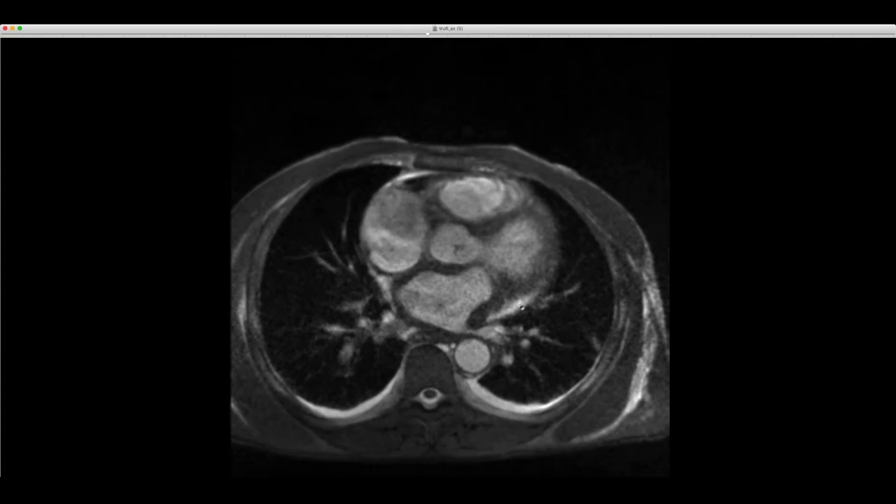
{"action": "scroll", "coordinate": [521, 307], "scroll_direction": "up", "scroll_amount": 2}
{"action": "scroll", "coordinate": [516, 298], "scroll_direction": "down", "scroll_amount": 3}
{"action": "scroll", "coordinate": [531, 308], "scroll_direction": "down", "scroll_amount": 3}
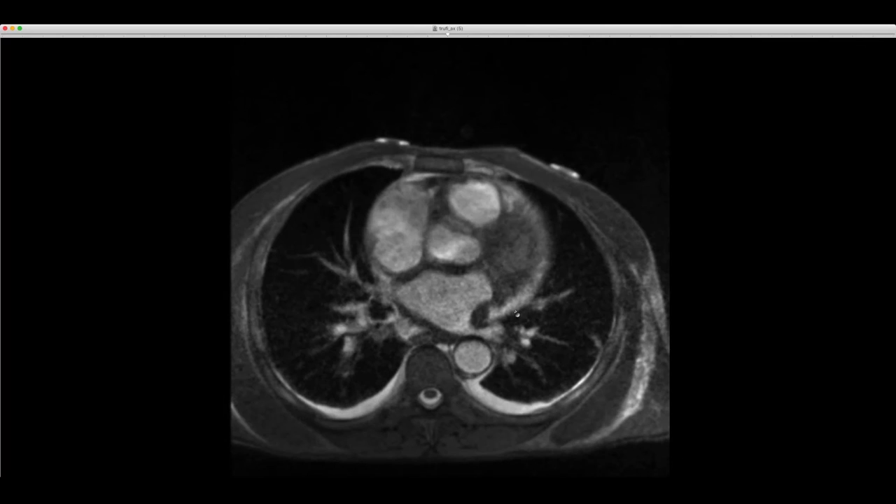
Step: Inspect the trufi_ax cardiac MRI series from the aortic root down through the ventricles and back up
{"action": "scroll", "coordinate": [504, 318], "scroll_direction": "down", "scroll_amount": 1}
{"action": "scroll", "coordinate": [491, 324], "scroll_direction": "up", "scroll_amount": 1}
{"action": "scroll", "coordinate": [442, 293], "scroll_direction": "up", "scroll_amount": 3}
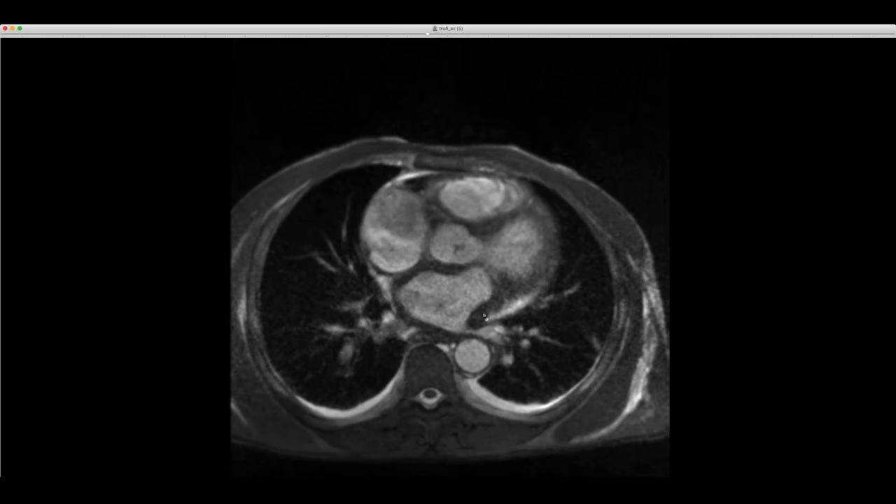
{"action": "scroll", "coordinate": [448, 334], "scroll_direction": "down", "scroll_amount": 1}
{"action": "scroll", "coordinate": [453, 332], "scroll_direction": "up", "scroll_amount": 1}
{"action": "scroll", "coordinate": [417, 268], "scroll_direction": "down", "scroll_amount": 1}
{"action": "scroll", "coordinate": [403, 235], "scroll_direction": "up", "scroll_amount": 1}
{"action": "scroll", "coordinate": [622, 360], "scroll_direction": "up", "scroll_amount": 3}
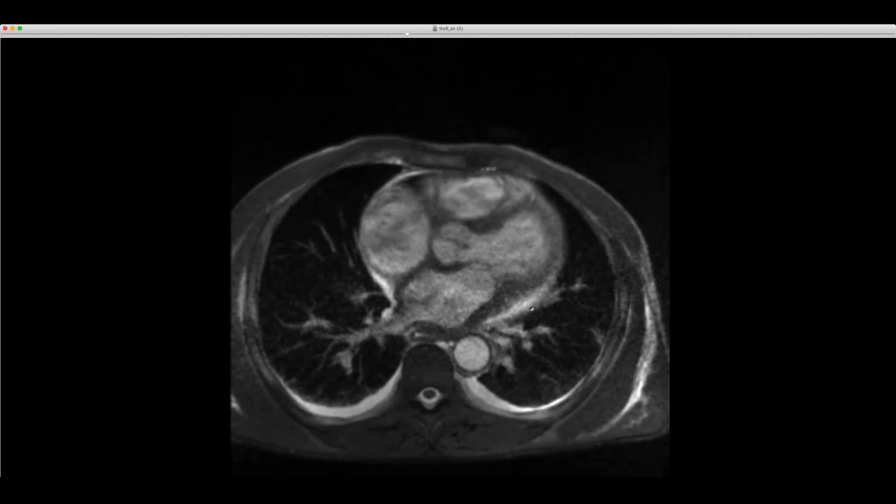
{"action": "scroll", "coordinate": [530, 306], "scroll_direction": "up", "scroll_amount": 9}
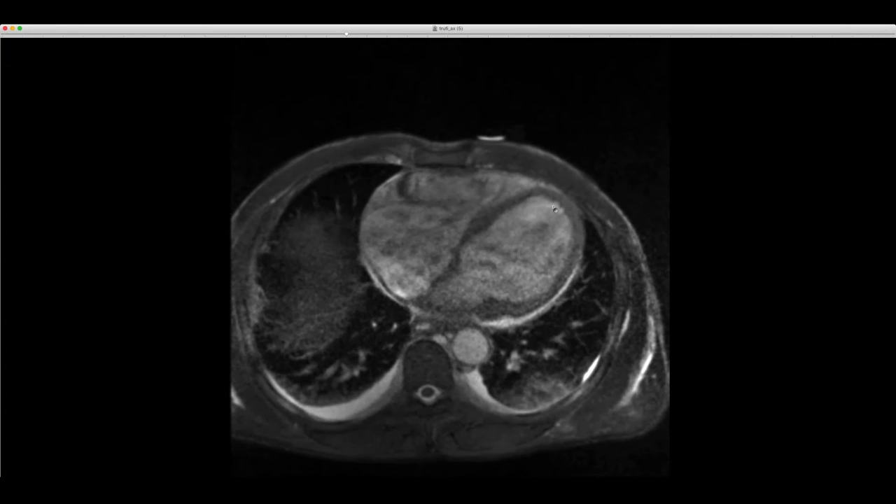
{"action": "scroll", "coordinate": [555, 209], "scroll_direction": "up", "scroll_amount": 9}
{"action": "scroll", "coordinate": [592, 258], "scroll_direction": "down", "scroll_amount": 18}
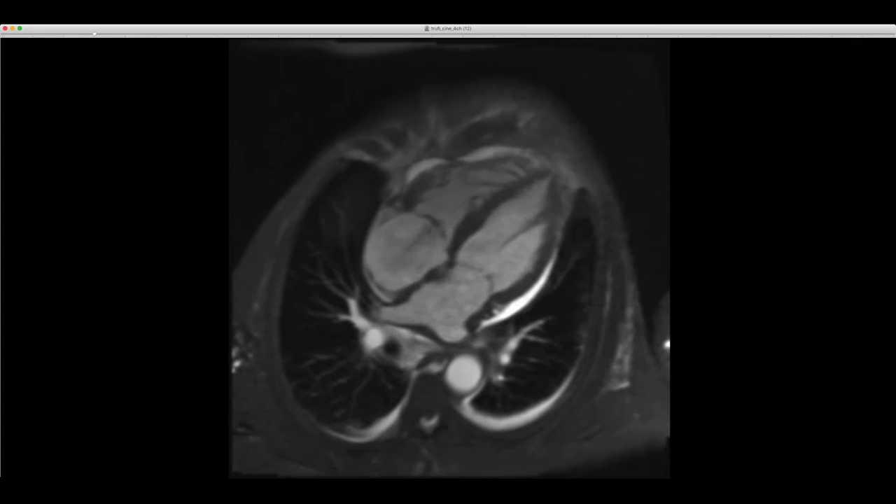
Step: View the four-chamber and three-chamber cine series, then the short-axis single shot delayed enhancement PSIR series
{"action": "key", "text": "Right"}
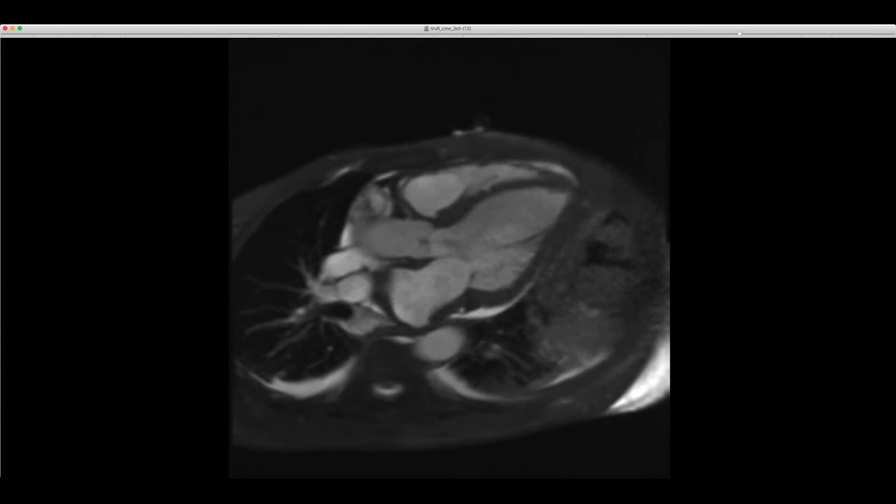
{"action": "key", "text": "Right"}
{"action": "left_click_drag", "start_coordinate": [209, 250], "coordinate": [232, 225]}
{"action": "scroll", "coordinate": [228, 222], "scroll_direction": "down", "scroll_amount": 10}
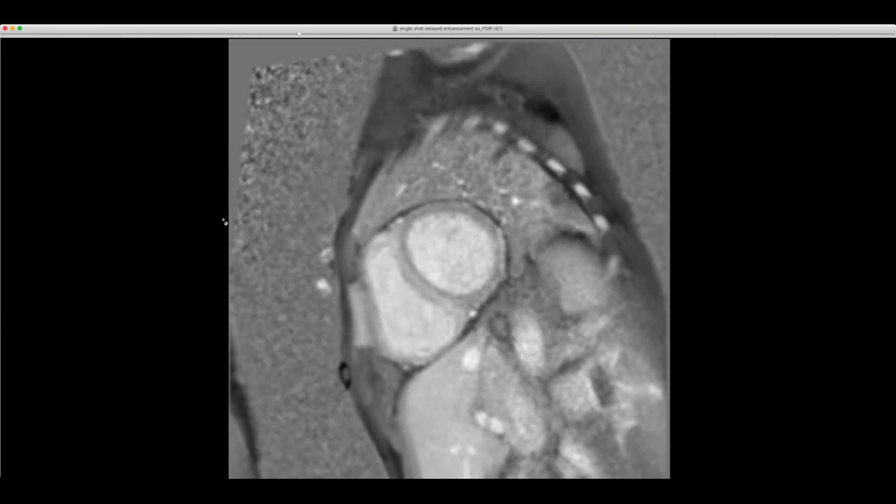
Step: Examine the heart on the four-chamber single shot delayed enhancement series, first the MAG and then the PSIR images
{"action": "key", "text": "Down"}
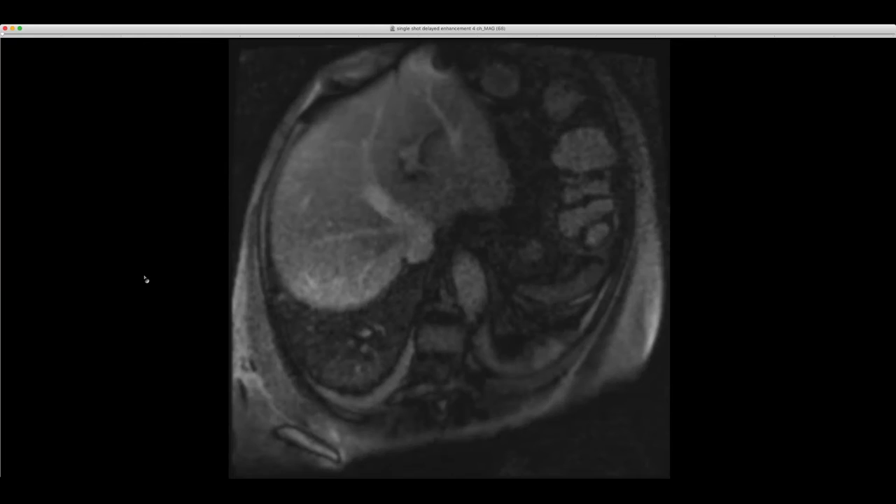
{"action": "scroll", "coordinate": [145, 277], "scroll_direction": "down", "scroll_amount": 3}
{"action": "scroll", "coordinate": [144, 279], "scroll_direction": "down", "scroll_amount": 10}
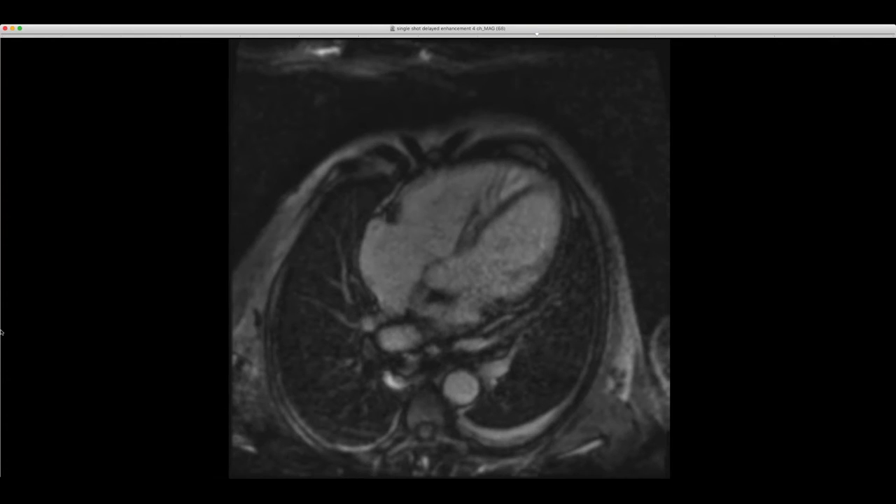
{"action": "key", "text": "Down"}
{"action": "scroll", "coordinate": [195, 251], "scroll_direction": "down", "scroll_amount": 8}
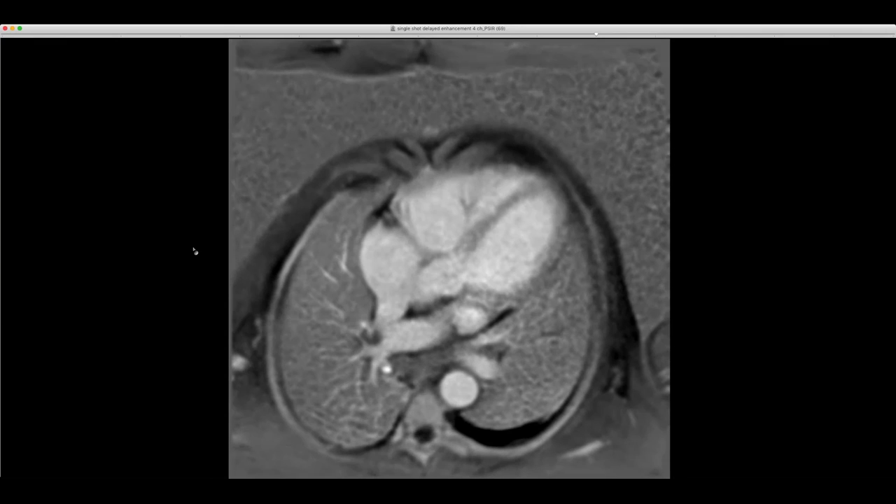
{"action": "scroll", "coordinate": [195, 250], "scroll_direction": "up", "scroll_amount": 15}
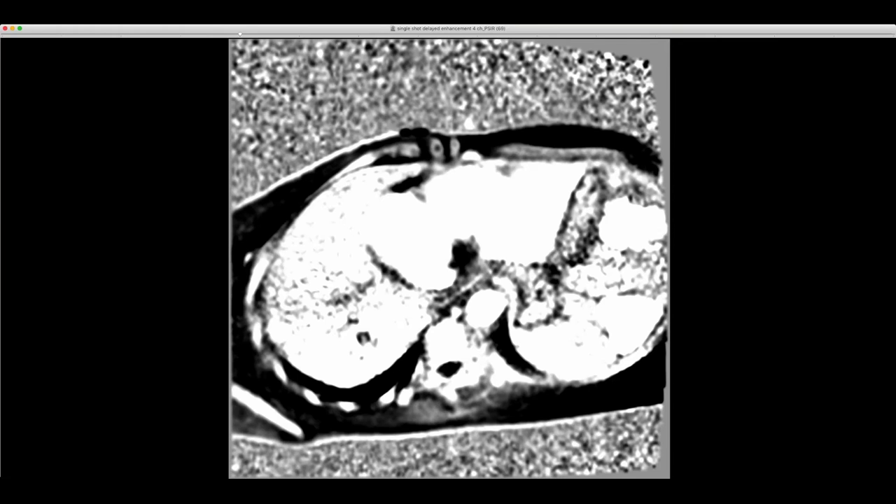
Step: View the three-chamber single shot delayed enhancement PSIR series, then the four-chamber de_psir series
{"action": "key", "text": "Down"}
{"action": "key", "text": "Down"}
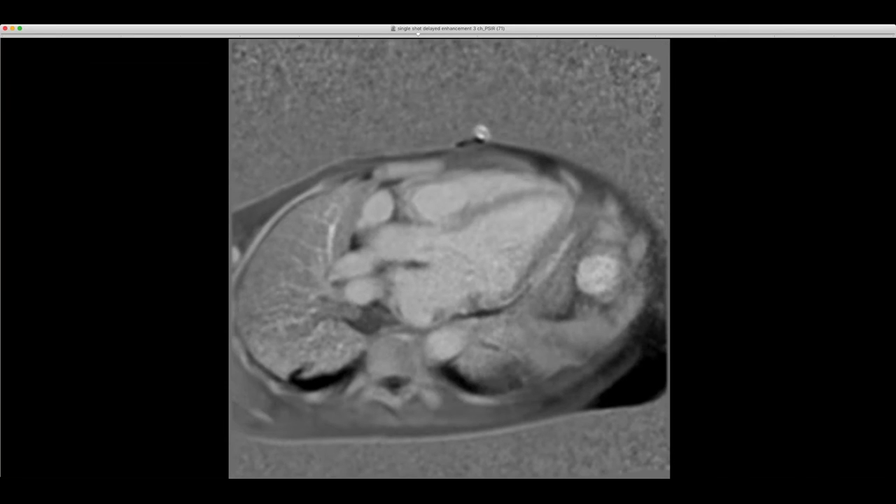
{"action": "key", "text": "Down"}
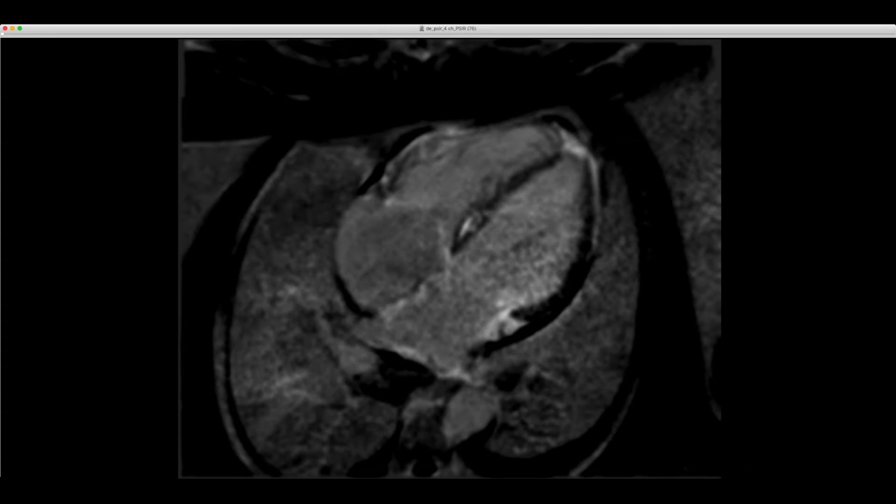
Step: Return to the trufi_ax series and review its upper abdominal slices around the liver, spleen and aorta
{"action": "key", "text": "Down"}
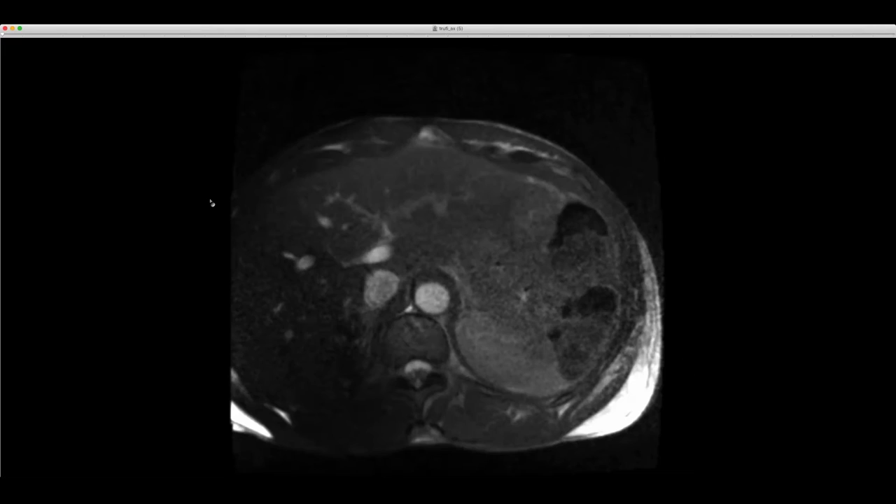
{"action": "scroll", "coordinate": [210, 200], "scroll_direction": "down", "scroll_amount": 2}
{"action": "scroll", "coordinate": [106, 222], "scroll_direction": "down", "scroll_amount": 2}
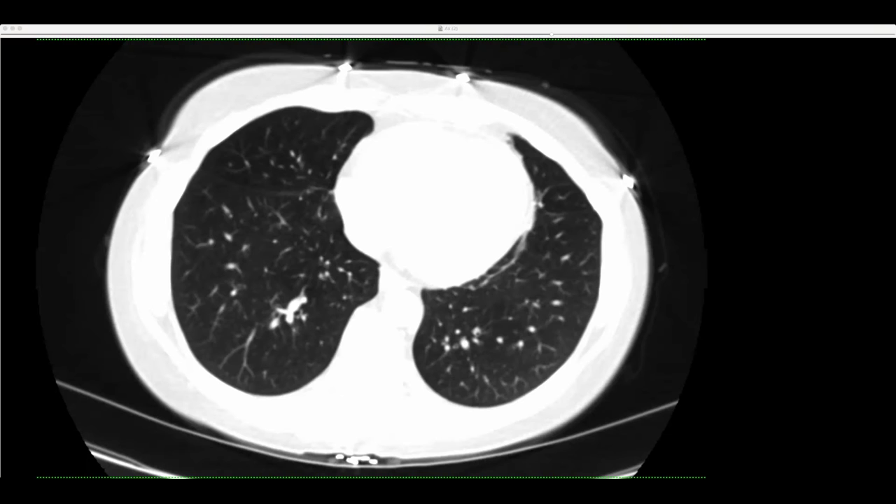
Step: Follow the lungs on the axial chest CT from the lower heart level up to the tracheal bifurcation
{"action": "scroll", "coordinate": [137, 206], "scroll_direction": "down", "scroll_amount": 10}
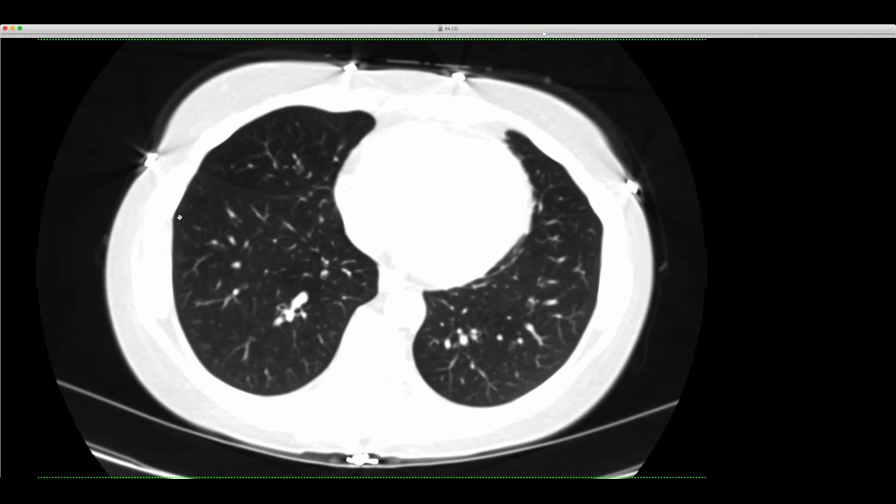
{"action": "scroll", "coordinate": [136, 206], "scroll_direction": "down", "scroll_amount": 10}
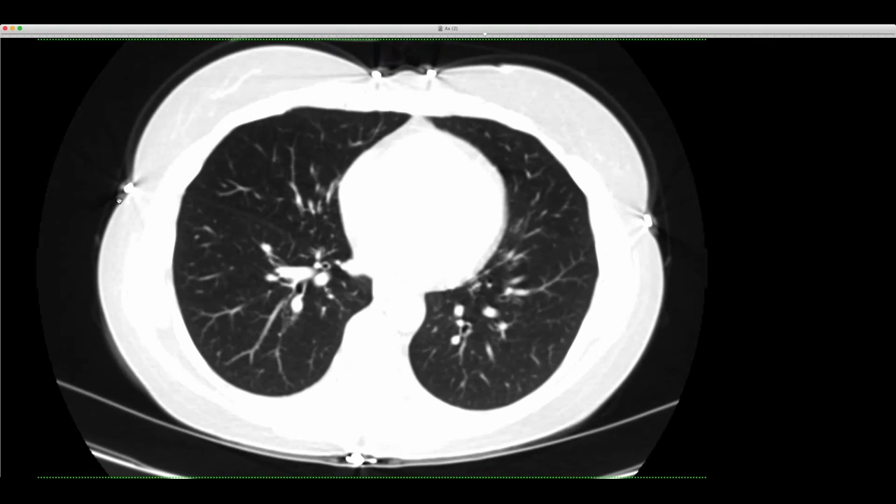
{"action": "scroll", "coordinate": [120, 201], "scroll_direction": "down", "scroll_amount": 10}
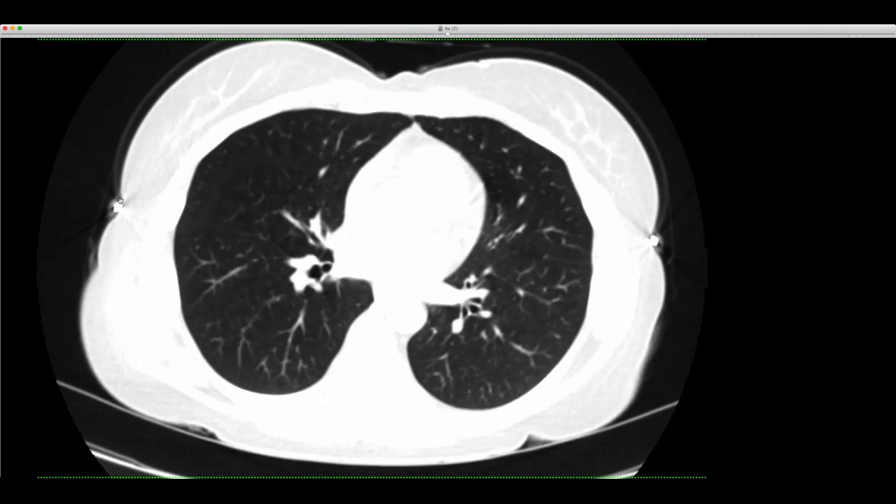
{"action": "scroll", "coordinate": [120, 201], "scroll_direction": "down", "scroll_amount": 10}
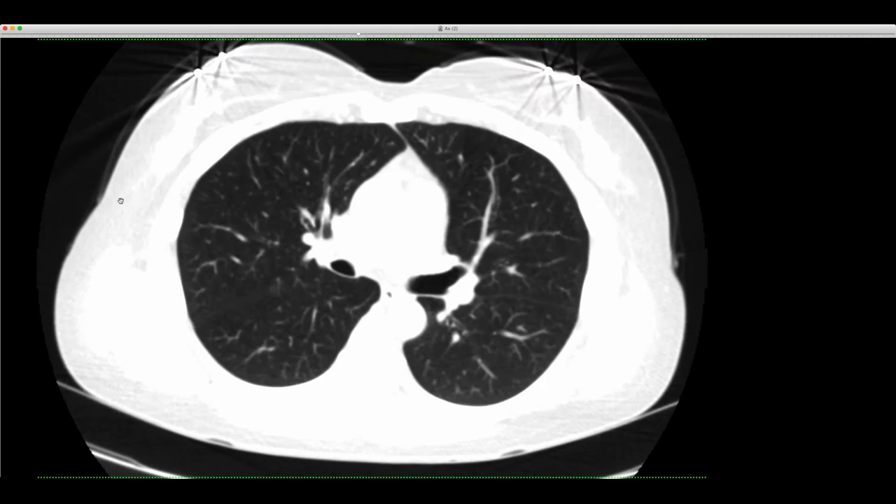
{"action": "scroll", "coordinate": [120, 200], "scroll_direction": "down", "scroll_amount": 10}
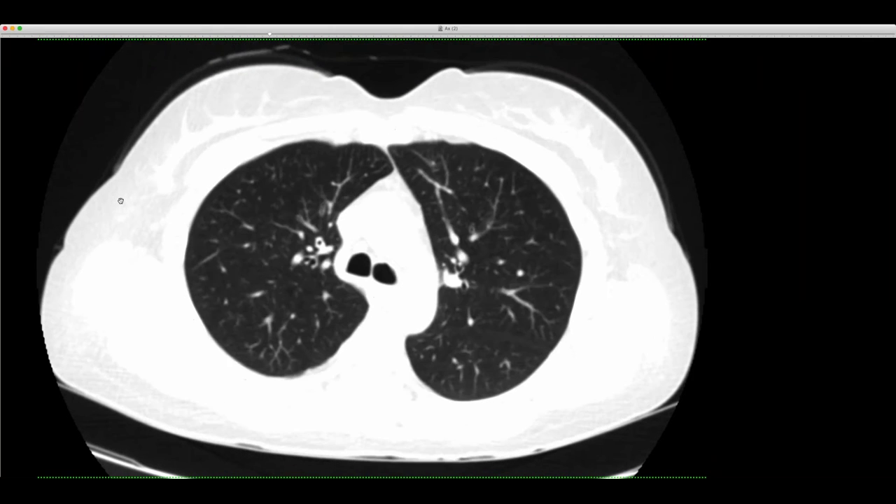
{"action": "scroll", "coordinate": [379, 274], "scroll_direction": "down", "scroll_amount": 3}
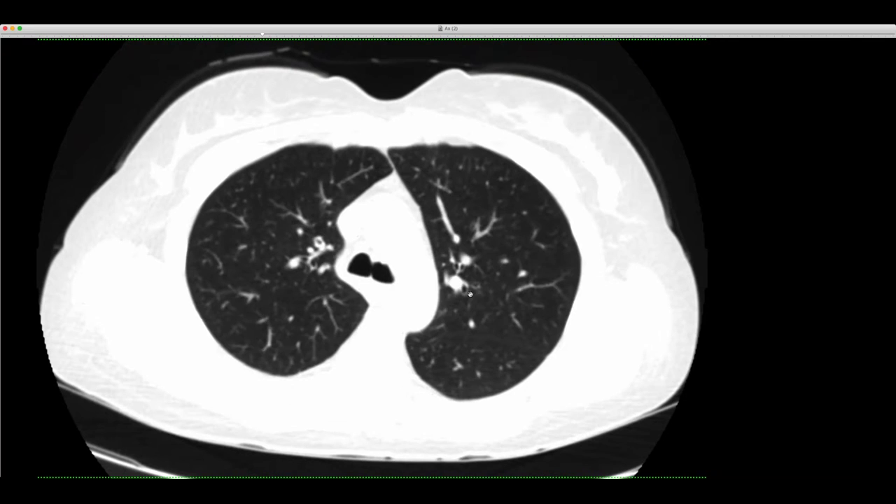
Step: Examine the upper lobe bronchi and vessels on the axial CT slices just around the tracheal bifurcation
{"action": "scroll", "coordinate": [339, 274], "scroll_direction": "up", "scroll_amount": 8}
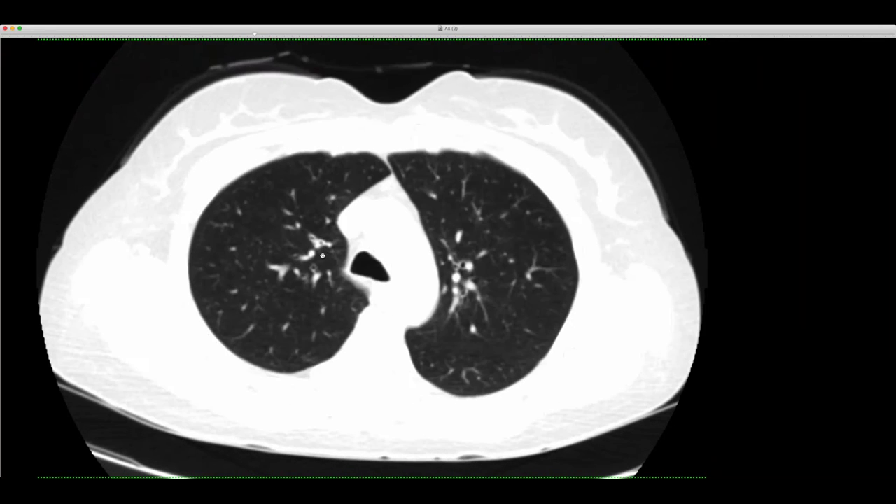
{"action": "scroll", "coordinate": [322, 255], "scroll_direction": "down", "scroll_amount": 3}
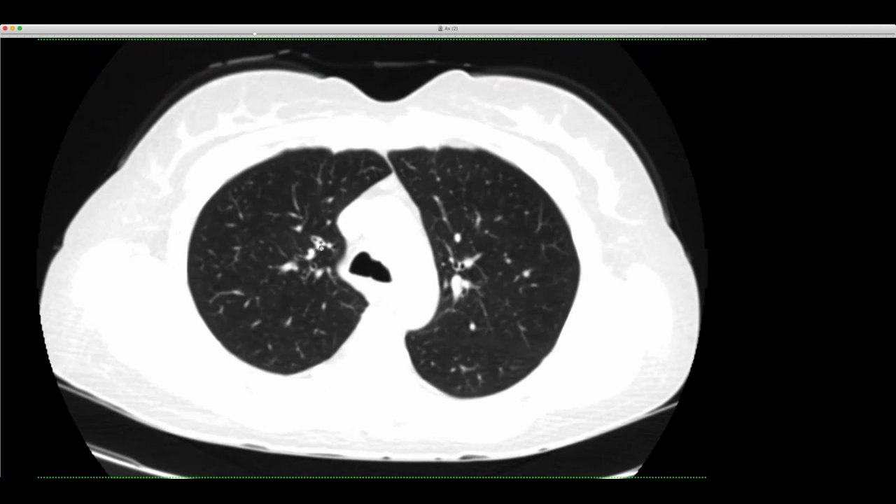
{"action": "scroll", "coordinate": [322, 245], "scroll_direction": "down", "scroll_amount": 3}
{"action": "scroll", "coordinate": [316, 253], "scroll_direction": "down", "scroll_amount": 4}
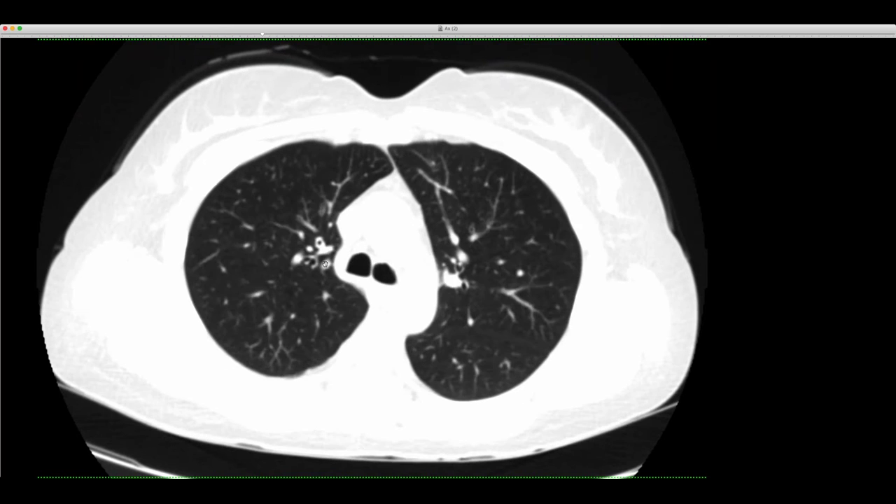
Step: Trace the bronchi on the axial CT from the tracheal bifurcation down into the lower lobes
{"action": "scroll", "coordinate": [323, 235], "scroll_direction": "down", "scroll_amount": 3}
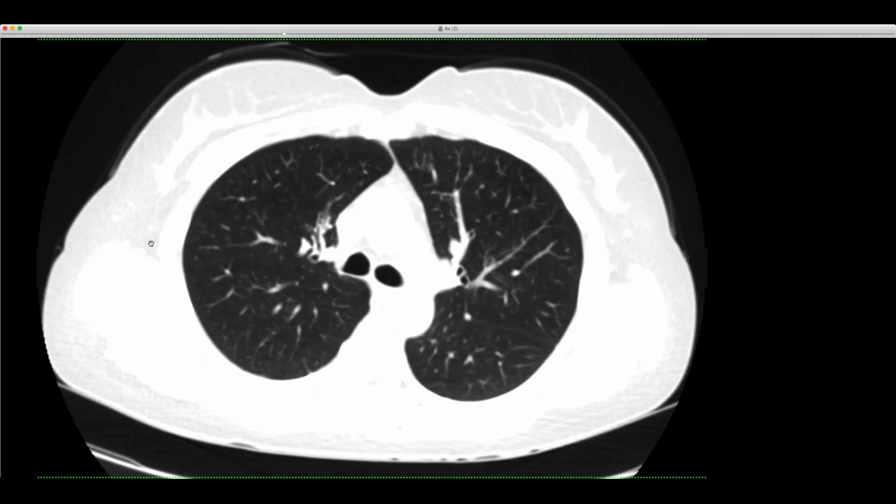
{"action": "scroll", "coordinate": [150, 244], "scroll_direction": "down", "scroll_amount": 6}
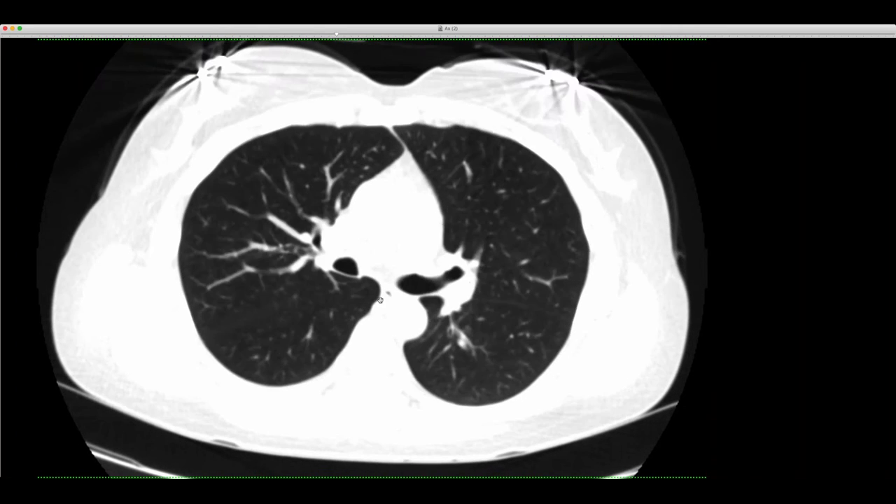
{"action": "scroll", "coordinate": [399, 303], "scroll_direction": "down", "scroll_amount": 8}
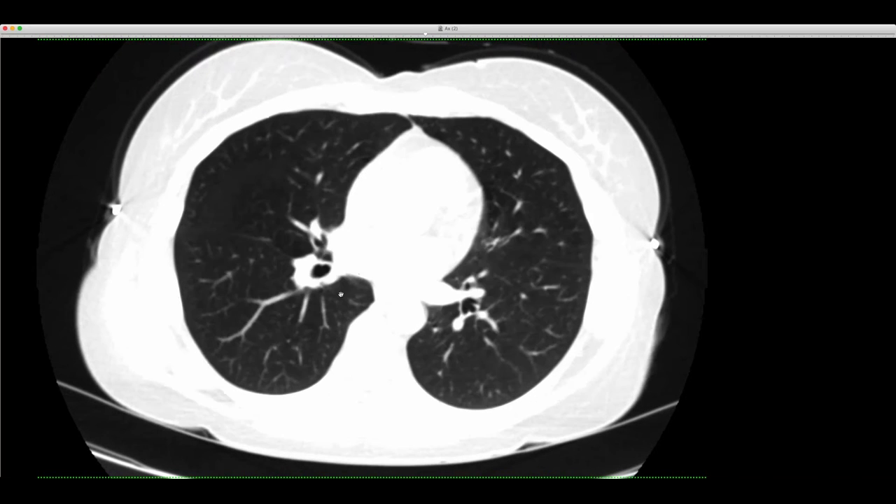
{"action": "scroll", "coordinate": [342, 294], "scroll_direction": "down", "scroll_amount": 8}
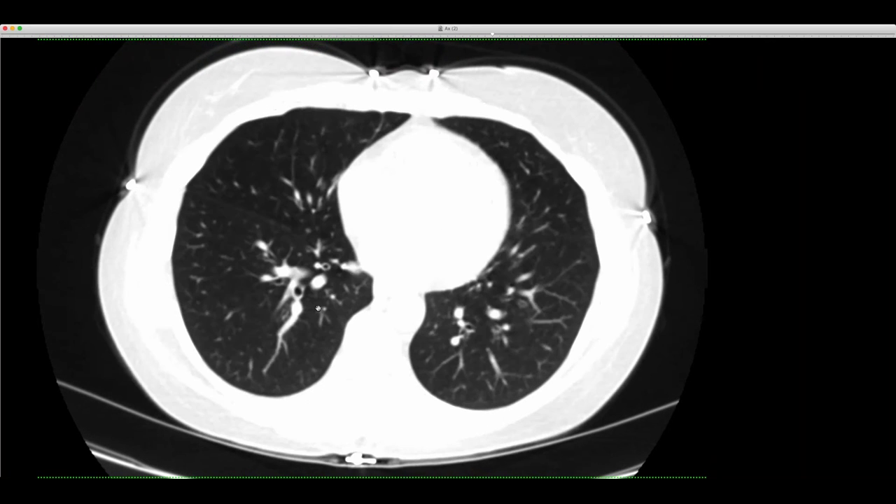
{"action": "scroll", "coordinate": [86, 217], "scroll_direction": "down", "scroll_amount": 4}
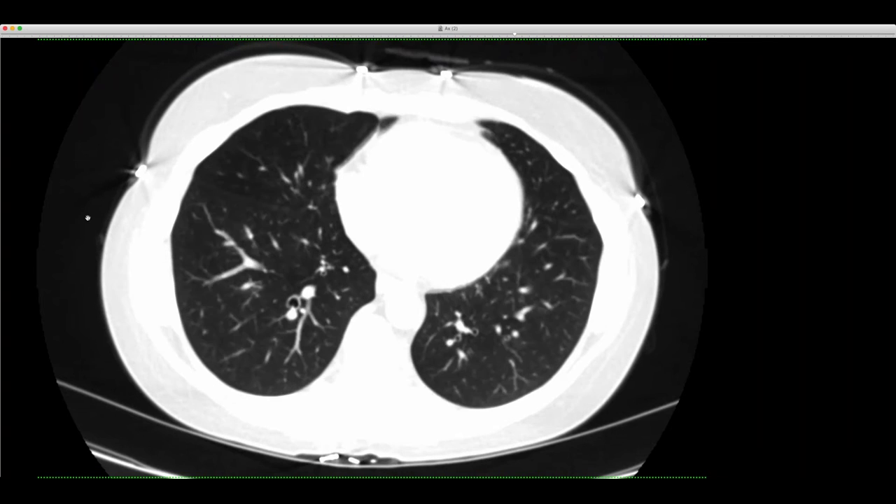
Step: Trace the airways on the axial CT from the lower lobes back up to the tracheal bifurcation
{"action": "scroll", "coordinate": [86, 217], "scroll_direction": "up", "scroll_amount": 8}
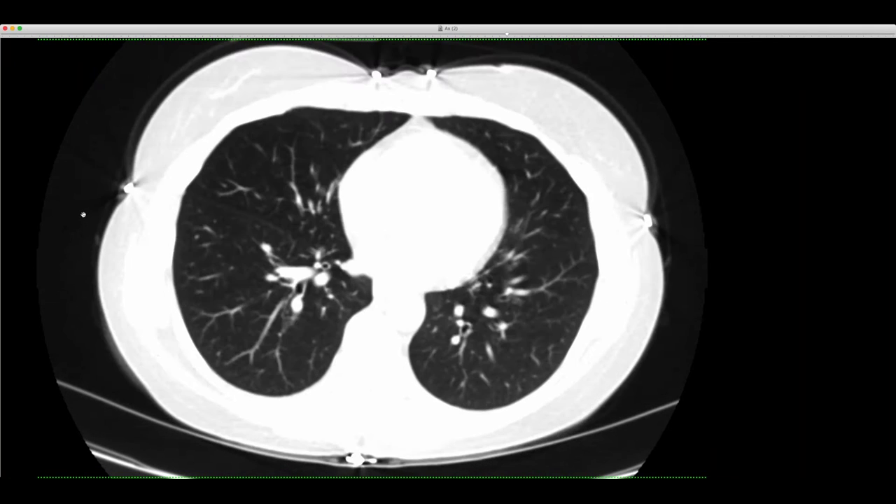
{"action": "scroll", "coordinate": [83, 215], "scroll_direction": "up", "scroll_amount": 15}
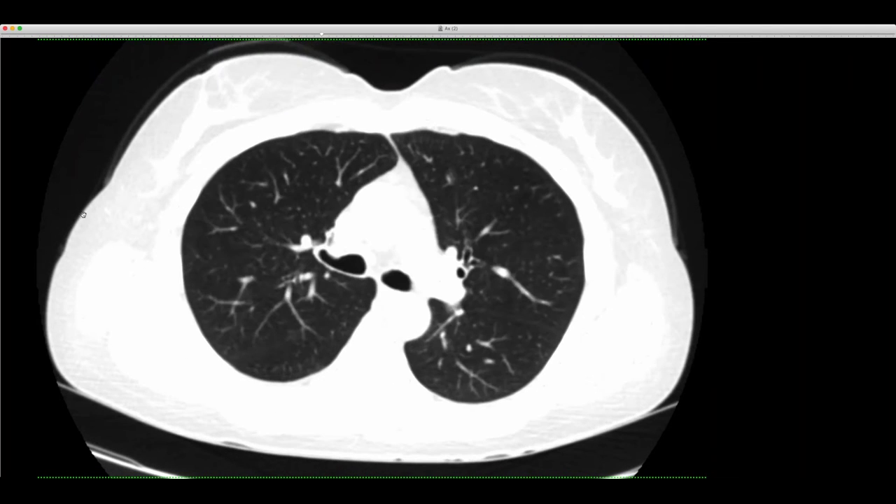
{"action": "scroll", "coordinate": [83, 214], "scroll_direction": "up", "scroll_amount": 3}
{"action": "scroll", "coordinate": [83, 215], "scroll_direction": "down", "scroll_amount": 4}
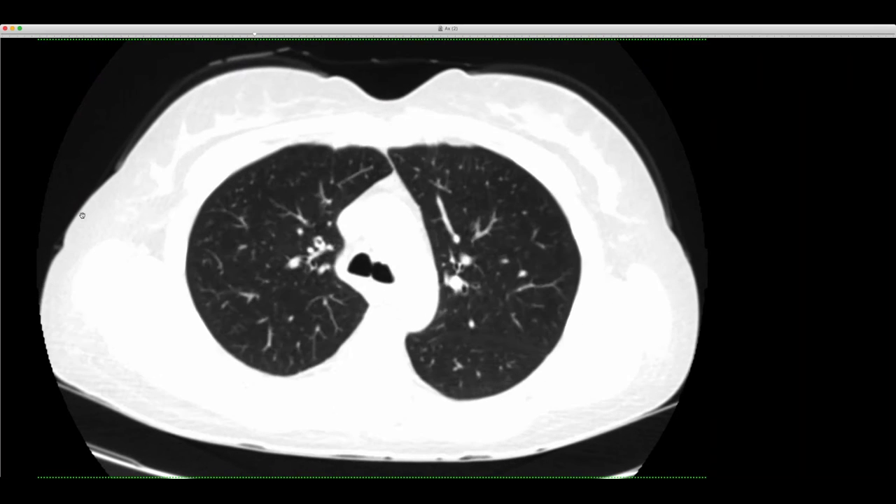
Step: Review the lungs and hila on the axial CT once more, down to the lower heart and back up
{"action": "scroll", "coordinate": [82, 215], "scroll_direction": "down", "scroll_amount": 6}
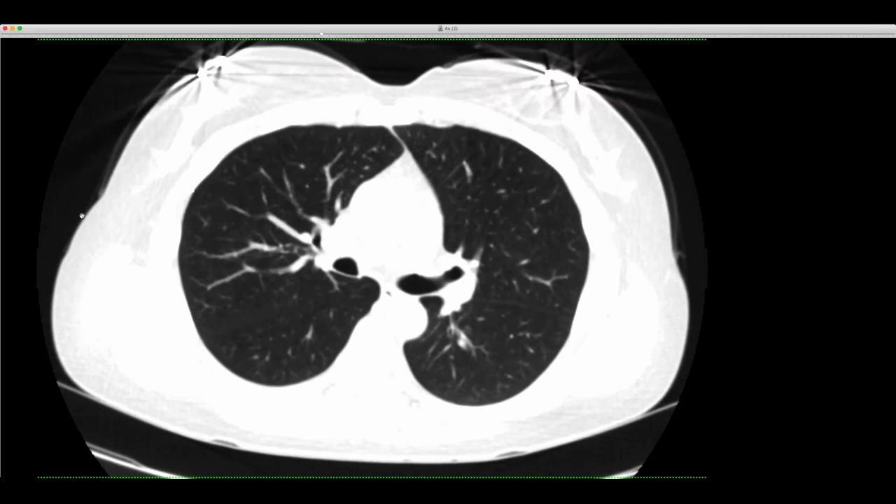
{"action": "scroll", "coordinate": [82, 215], "scroll_direction": "down", "scroll_amount": 8}
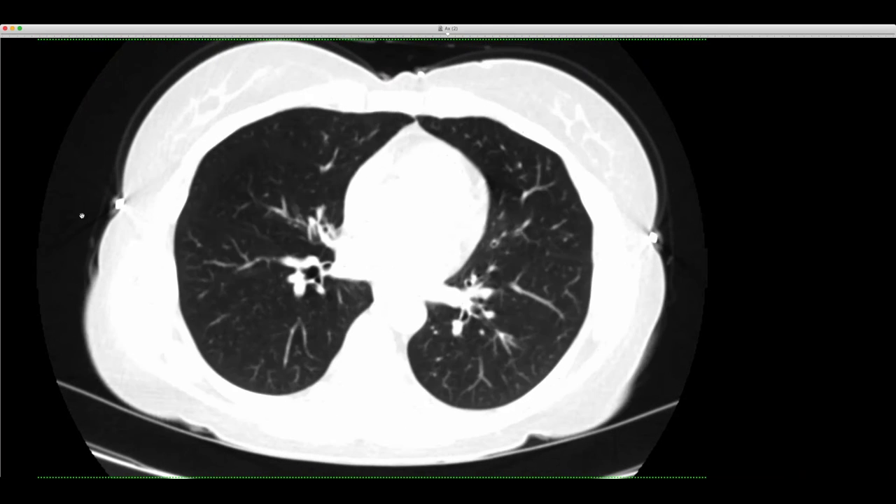
{"action": "scroll", "coordinate": [81, 215], "scroll_direction": "down", "scroll_amount": 7}
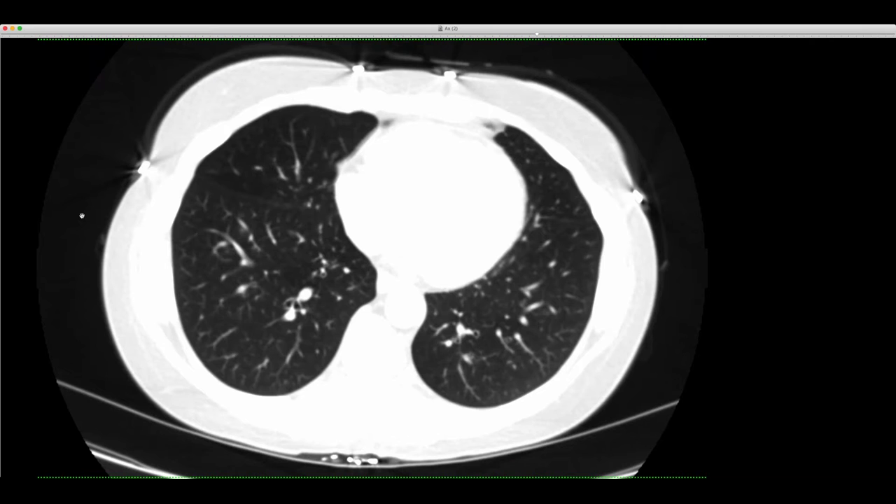
{"action": "scroll", "coordinate": [82, 216], "scroll_direction": "up", "scroll_amount": 20}
{"action": "scroll", "coordinate": [82, 216], "scroll_direction": "down", "scroll_amount": 3}
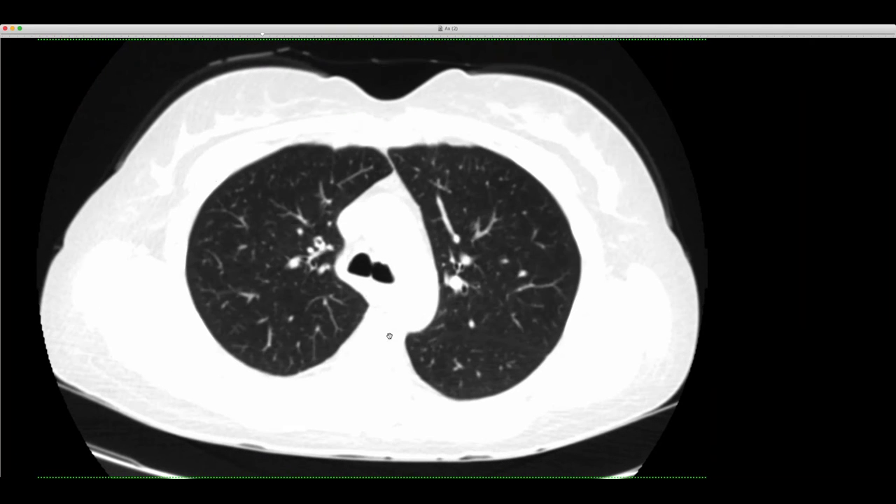
Step: Compare the upper lobe bronchi and vessels on the axial chest CT slices just above and below the tracheal bifurcation
{"action": "scroll", "coordinate": [361, 315], "scroll_direction": "up", "scroll_amount": 5}
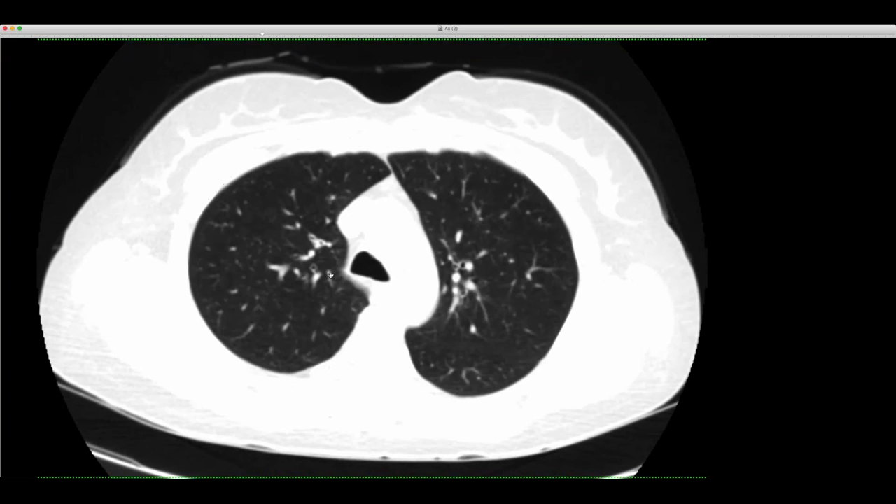
{"action": "scroll", "coordinate": [331, 275], "scroll_direction": "down", "scroll_amount": 5}
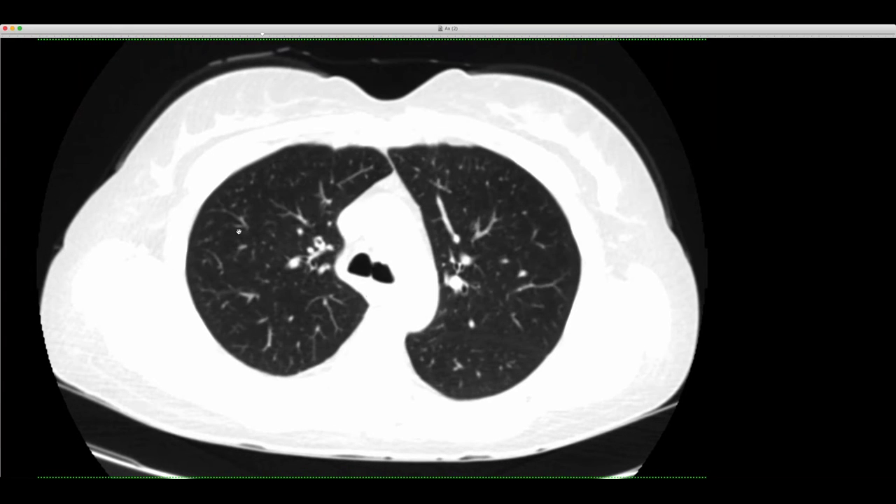
{"action": "scroll", "coordinate": [239, 231], "scroll_direction": "up", "scroll_amount": 3}
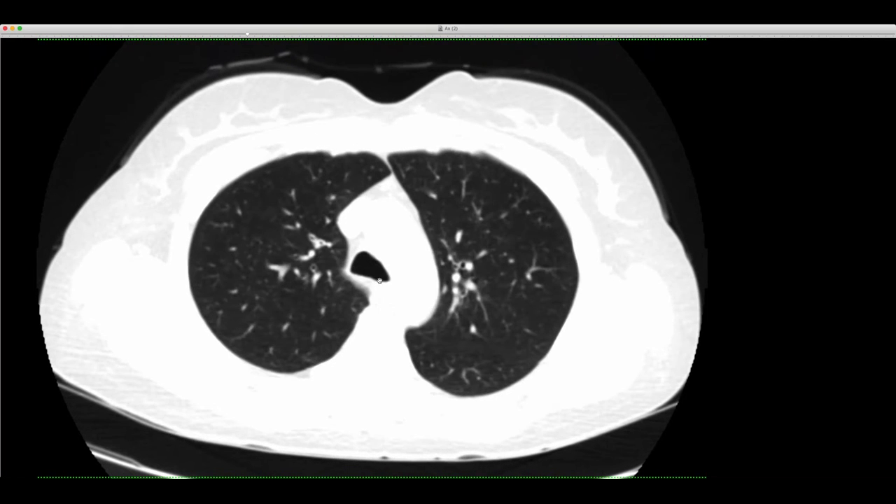
{"action": "scroll", "coordinate": [379, 280], "scroll_direction": "down", "scroll_amount": 7}
{"action": "scroll", "coordinate": [174, 181], "scroll_direction": "up", "scroll_amount": 10}
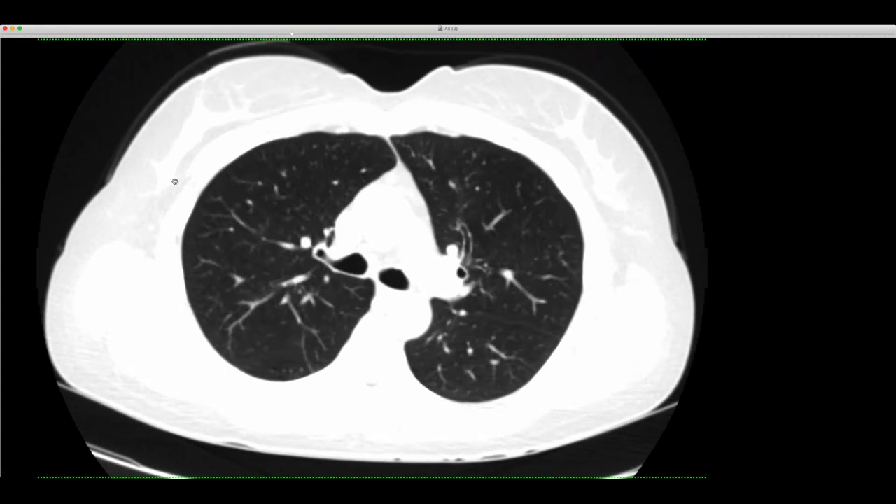
{"action": "scroll", "coordinate": [158, 180], "scroll_direction": "down", "scroll_amount": 7}
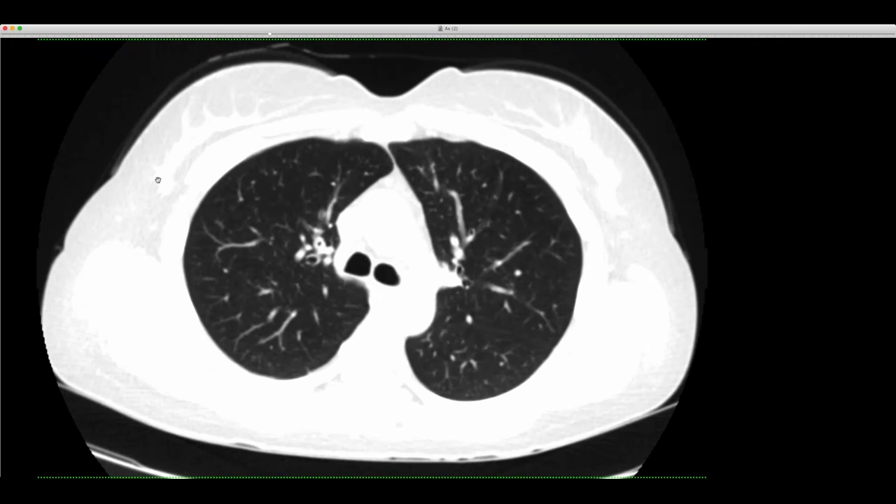
{"action": "scroll", "coordinate": [158, 180], "scroll_direction": "up", "scroll_amount": 4}
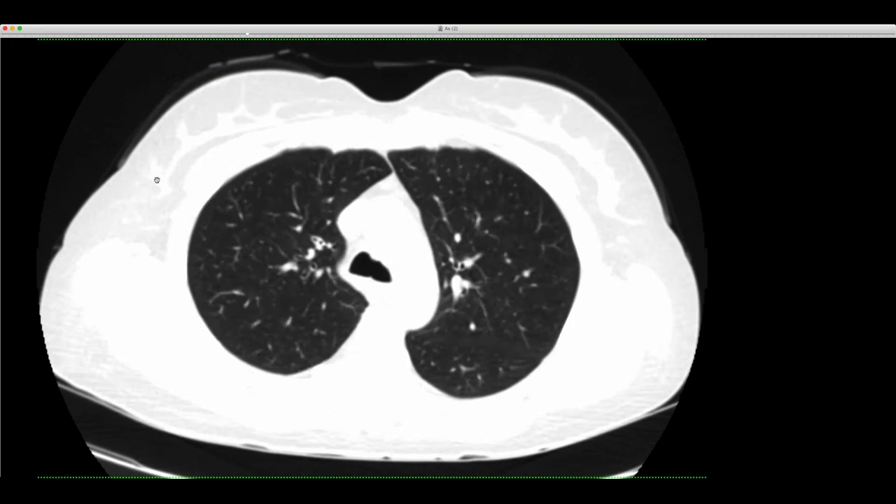
{"action": "scroll", "coordinate": [157, 181], "scroll_direction": "down", "scroll_amount": 3}
{"action": "scroll", "coordinate": [157, 180], "scroll_direction": "up", "scroll_amount": 4}
{"action": "scroll", "coordinate": [157, 181], "scroll_direction": "down", "scroll_amount": 6}
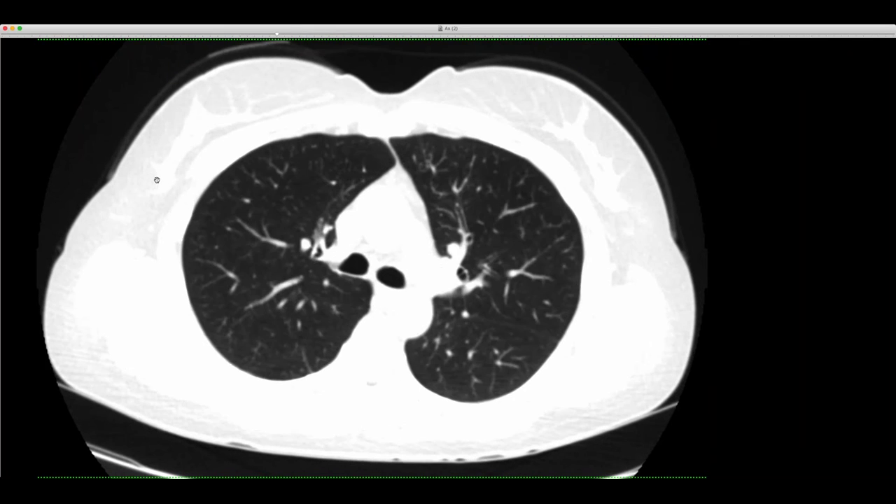
Step: Follow the bronchi on the magnified axial chest CT from the main bronchi down to the lower lobes and back up
{"action": "scroll", "coordinate": [157, 180], "scroll_direction": "down", "scroll_amount": 10}
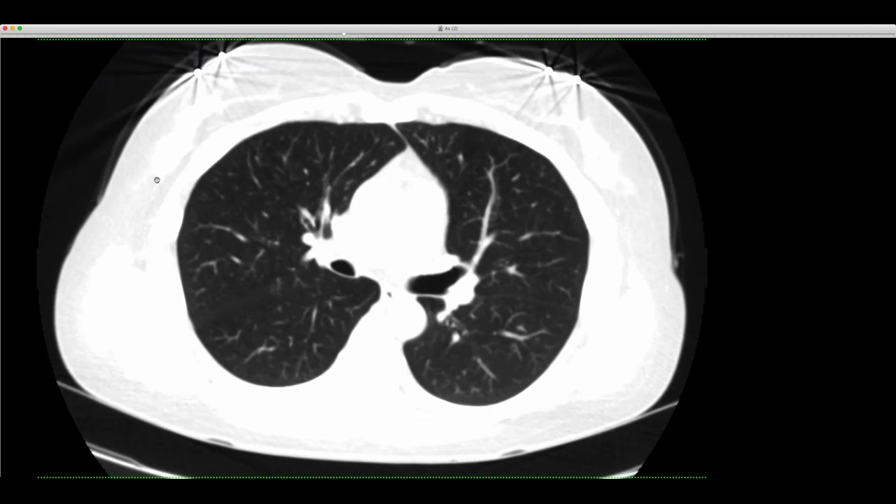
{"action": "scroll", "coordinate": [157, 181], "scroll_direction": "down", "scroll_amount": 18}
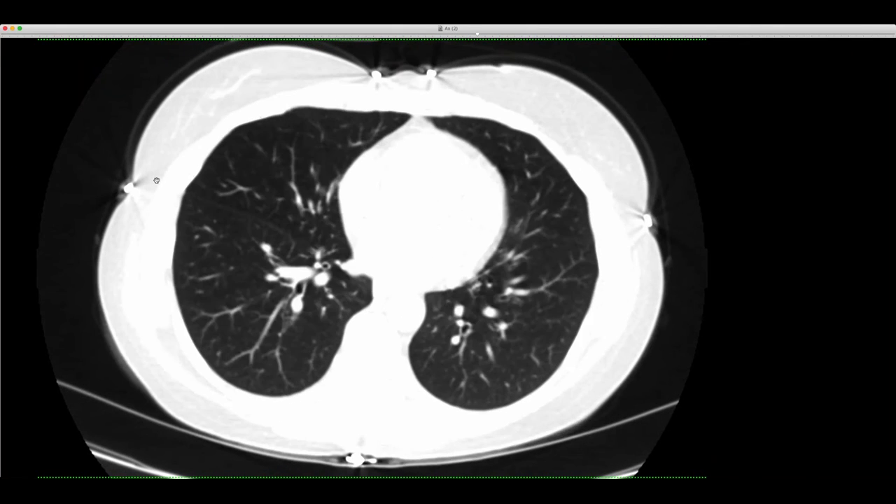
{"action": "scroll", "coordinate": [156, 181], "scroll_direction": "down", "scroll_amount": 7}
{"action": "scroll", "coordinate": [157, 180], "scroll_direction": "up", "scroll_amount": 20}
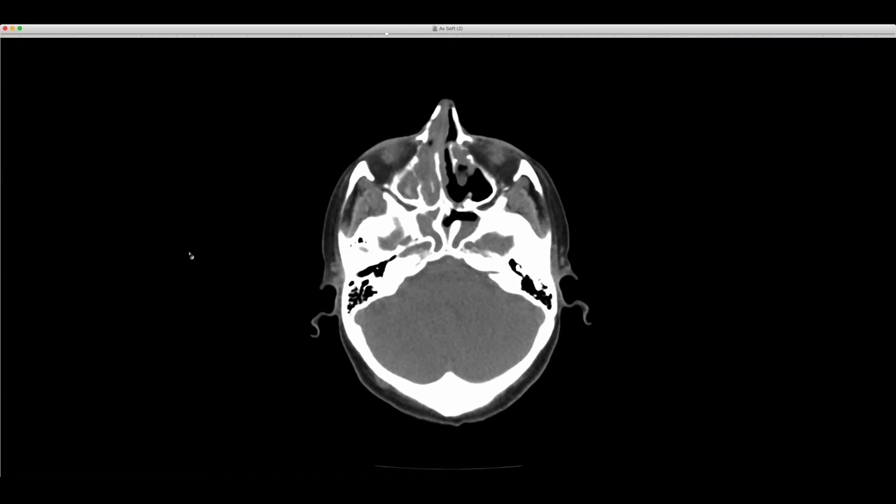
Step: Examine the maxillary, ethmoid and sphenoid sinuses and the nasal cavity on the axial soft-tissue head CT, from the orbits down to the skull base
{"action": "scroll", "coordinate": [705, 194], "scroll_direction": "down", "scroll_amount": 15}
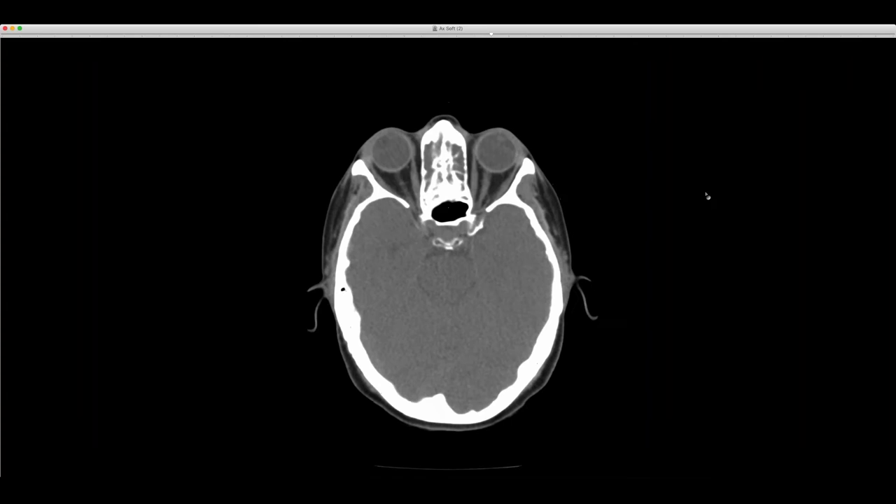
{"action": "scroll", "coordinate": [239, 222], "scroll_direction": "up", "scroll_amount": 6}
{"action": "scroll", "coordinate": [231, 220], "scroll_direction": "up", "scroll_amount": 20}
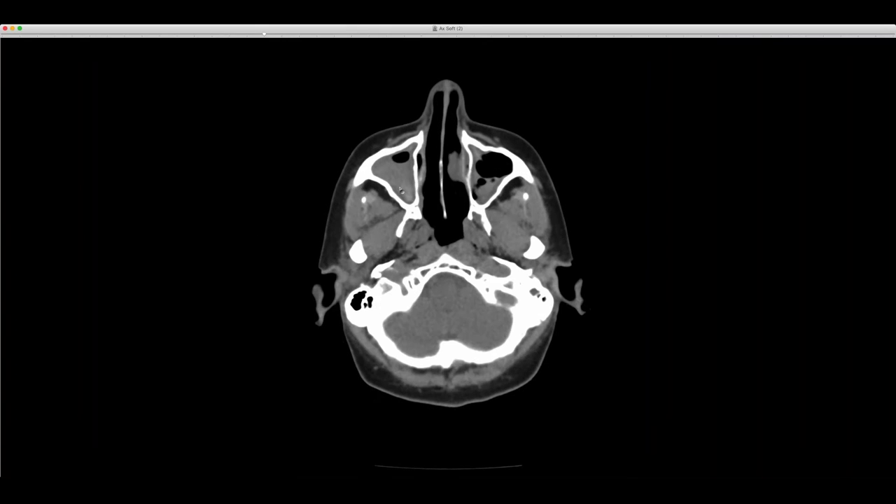
{"action": "scroll", "coordinate": [401, 188], "scroll_direction": "up", "scroll_amount": 10}
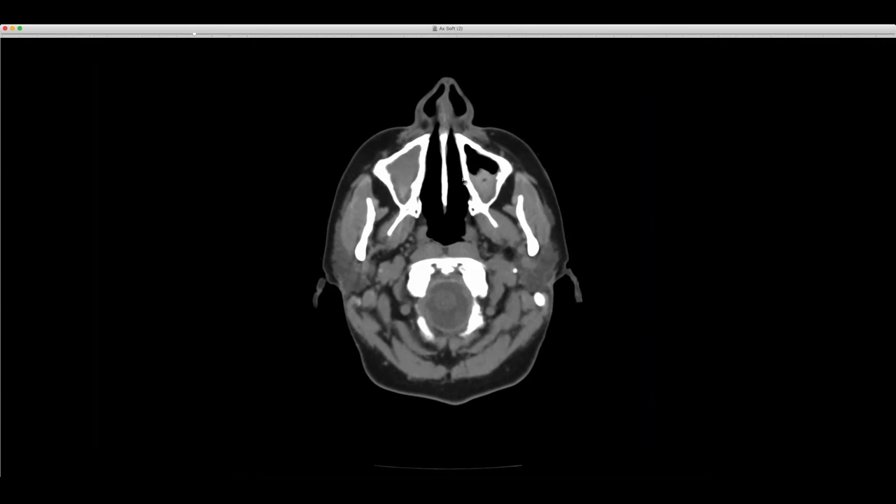
{"action": "scroll", "coordinate": [462, 184], "scroll_direction": "down", "scroll_amount": 5}
{"action": "scroll", "coordinate": [466, 176], "scroll_direction": "down", "scroll_amount": 10}
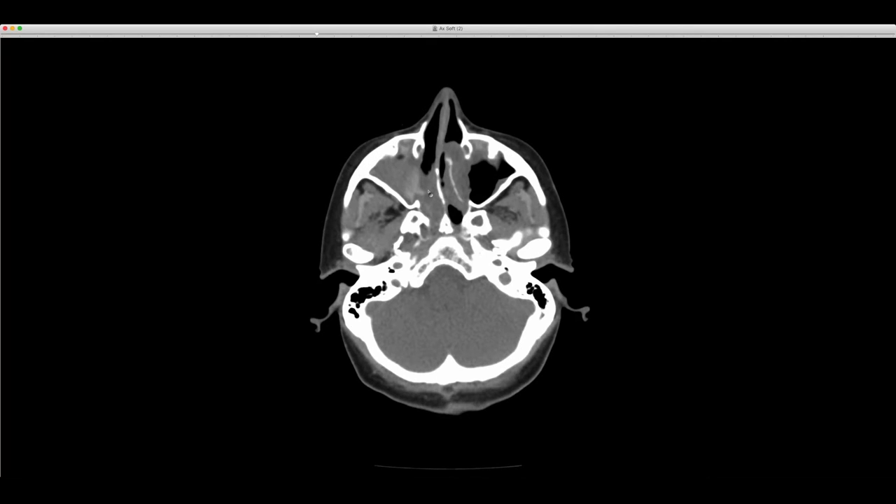
{"action": "scroll", "coordinate": [429, 193], "scroll_direction": "up", "scroll_amount": 5}
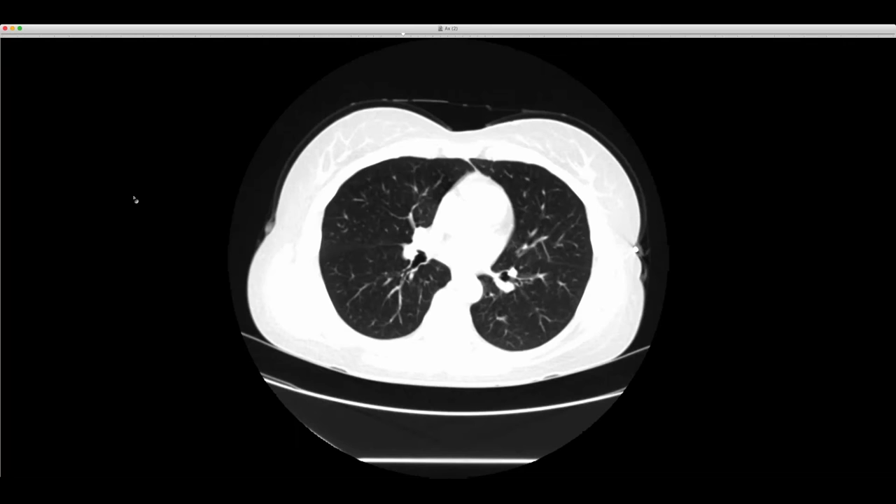
Step: Trace the airways on the full-view axial chest CT from the lower lobe bronchi up to the trachea above its bifurcation
{"action": "scroll", "coordinate": [135, 197], "scroll_direction": "up", "scroll_amount": 8}
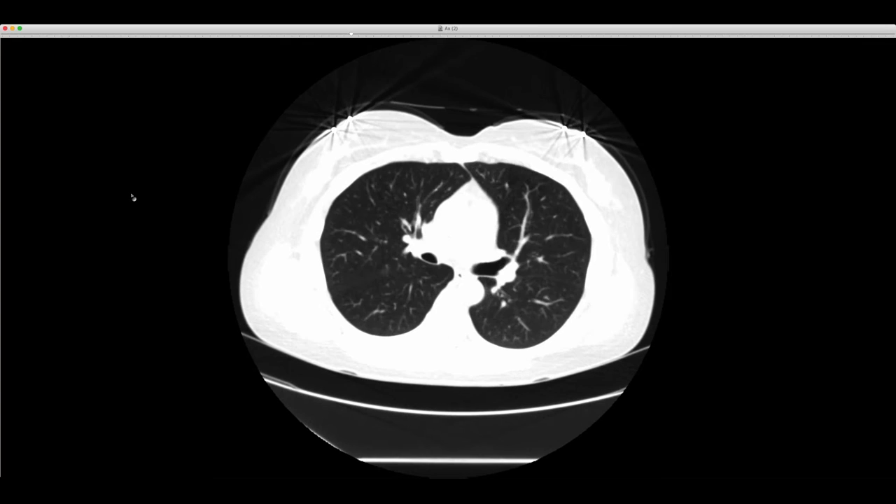
{"action": "scroll", "coordinate": [133, 196], "scroll_direction": "up", "scroll_amount": 5}
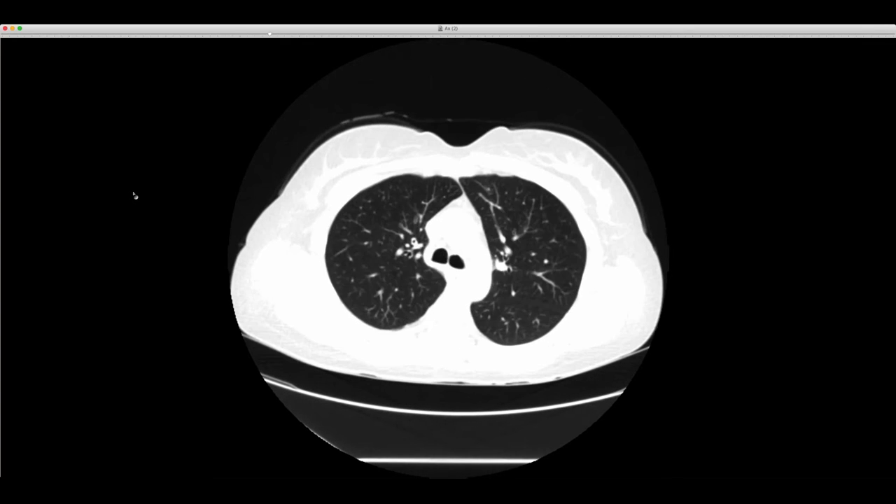
{"action": "scroll", "coordinate": [135, 196], "scroll_direction": "up", "scroll_amount": 6}
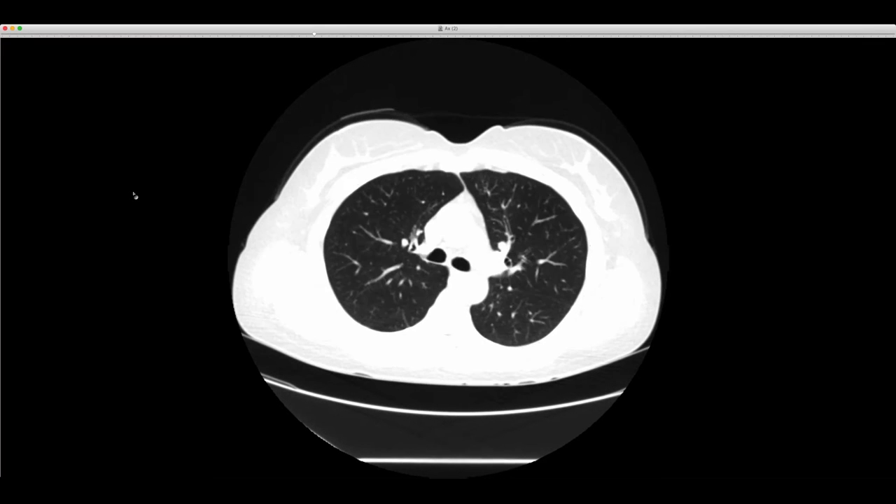
{"action": "scroll", "coordinate": [134, 195], "scroll_direction": "up", "scroll_amount": 5}
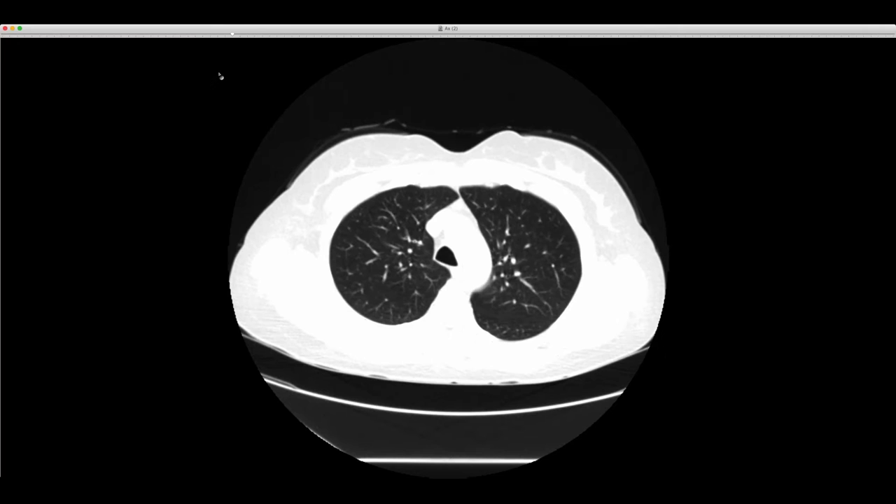
Step: Examine the origins of the right and left upper lobe bronchi on the axial chest CT, moving repeatedly between the distal trachea and main bronchi
{"action": "scroll", "coordinate": [220, 75], "scroll_direction": "down", "scroll_amount": 4}
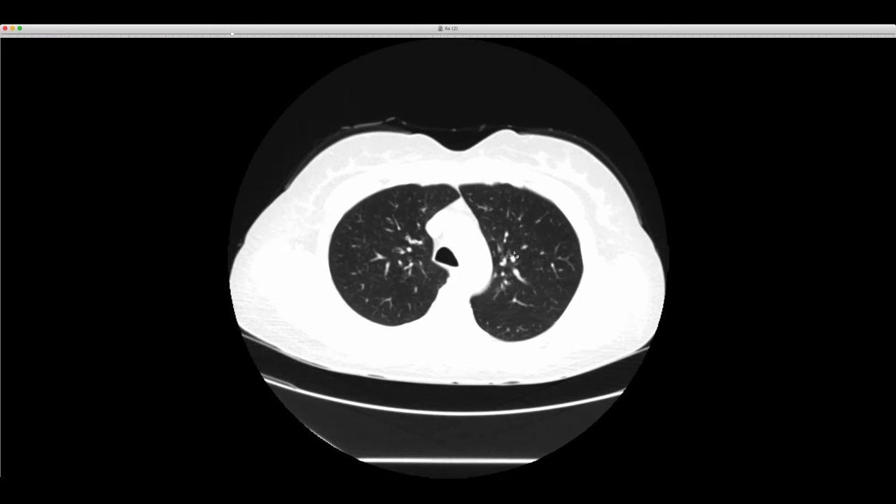
{"action": "scroll", "coordinate": [400, 246], "scroll_direction": "down", "scroll_amount": 8}
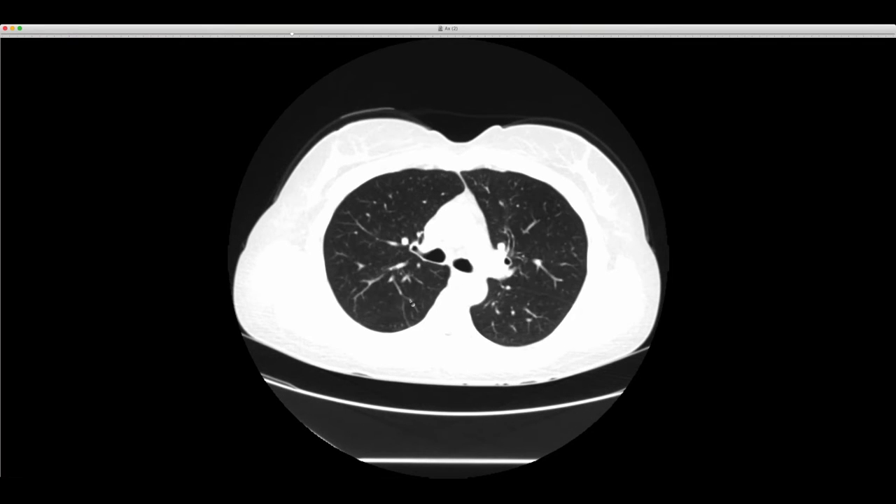
{"action": "scroll", "coordinate": [368, 248], "scroll_direction": "down", "scroll_amount": 2}
{"action": "scroll", "coordinate": [259, 164], "scroll_direction": "down", "scroll_amount": 1}
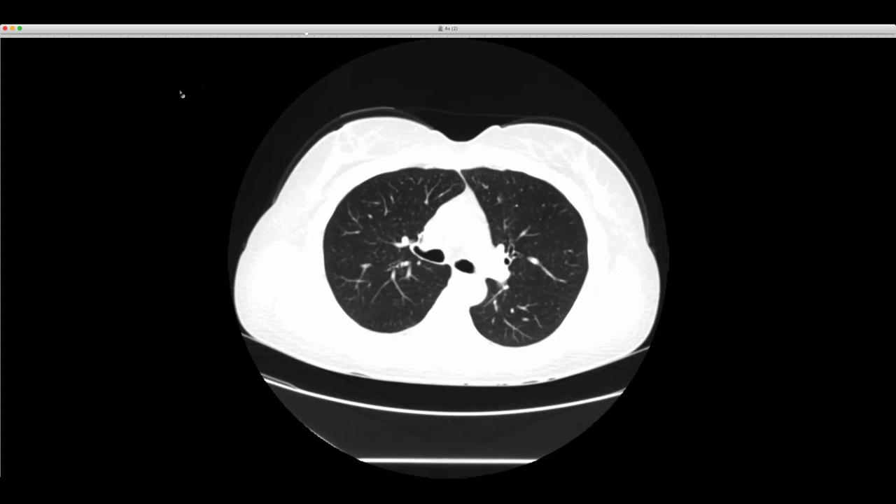
{"action": "scroll", "coordinate": [170, 115], "scroll_direction": "down", "scroll_amount": 2}
{"action": "scroll", "coordinate": [170, 115], "scroll_direction": "up", "scroll_amount": 10}
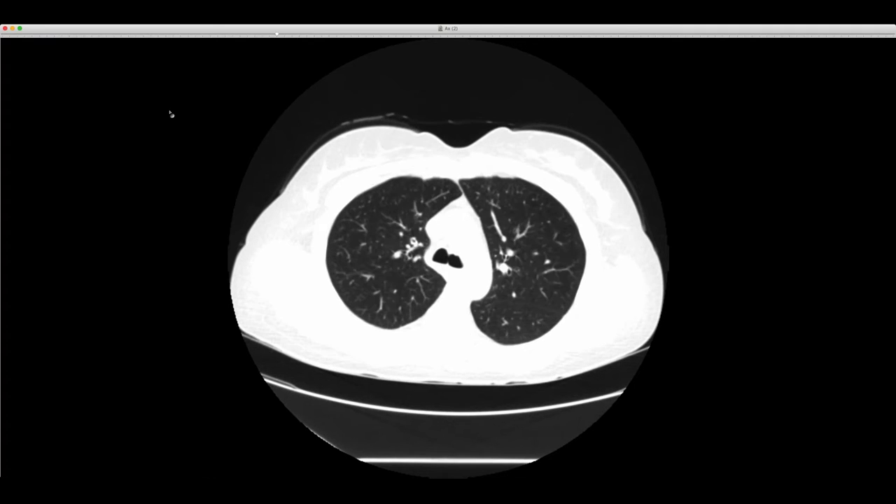
{"action": "scroll", "coordinate": [262, 166], "scroll_direction": "up", "scroll_amount": 3}
{"action": "scroll", "coordinate": [174, 175], "scroll_direction": "down", "scroll_amount": 11}
{"action": "scroll", "coordinate": [175, 175], "scroll_direction": "up", "scroll_amount": 3}
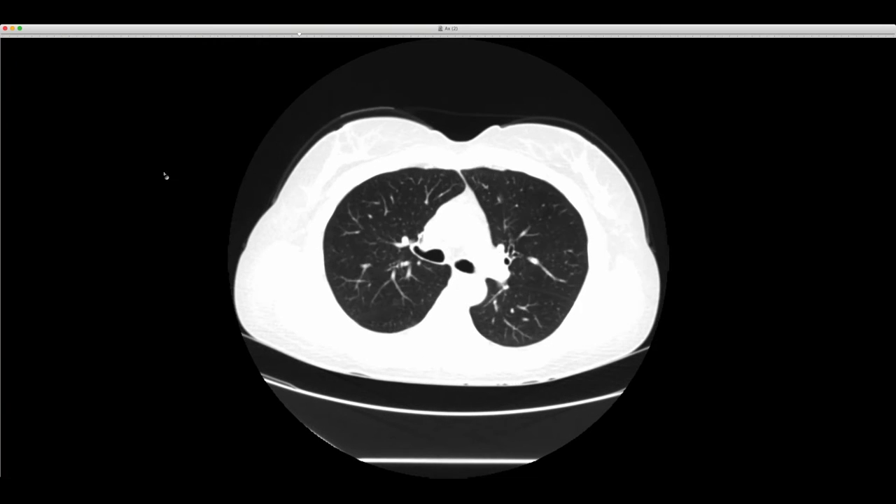
{"action": "scroll", "coordinate": [155, 171], "scroll_direction": "up", "scroll_amount": 3}
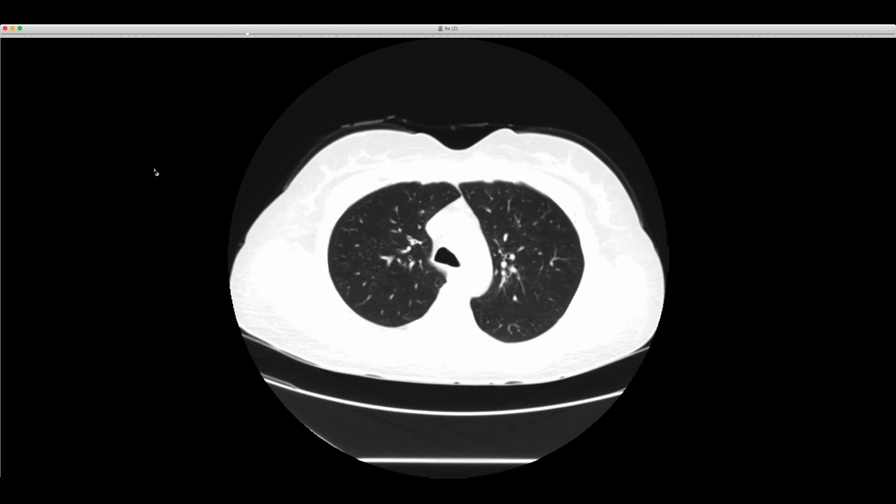
Step: Trace the bronchi on the axial chest CT from the distal trachea down to the lower lobes at heart level
{"action": "scroll", "coordinate": [202, 226], "scroll_direction": "down", "scroll_amount": 2}
{"action": "scroll", "coordinate": [202, 226], "scroll_direction": "down", "scroll_amount": 10}
{"action": "scroll", "coordinate": [193, 223], "scroll_direction": "down", "scroll_amount": 12}
{"action": "scroll", "coordinate": [184, 218], "scroll_direction": "down", "scroll_amount": 6}
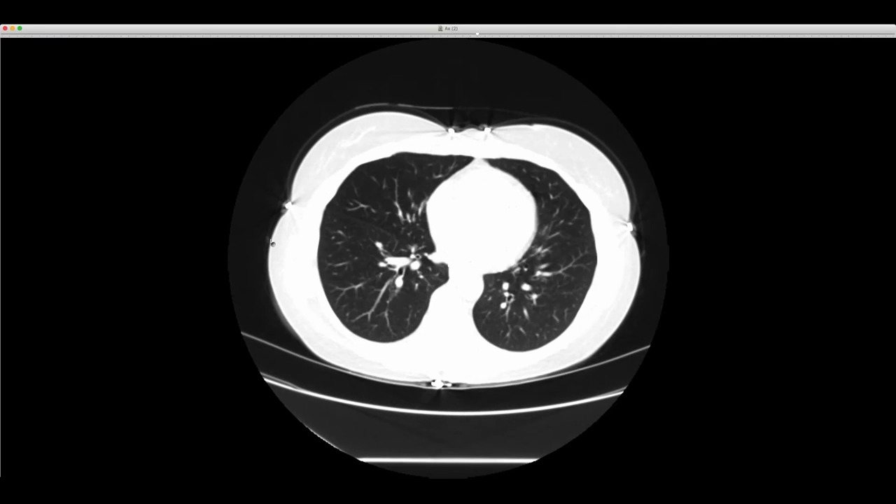
Step: Follow the lower lobe bronchi on the axial chest CT back up through the main bronchi towards the trachea
{"action": "scroll", "coordinate": [165, 209], "scroll_direction": "up", "scroll_amount": 5}
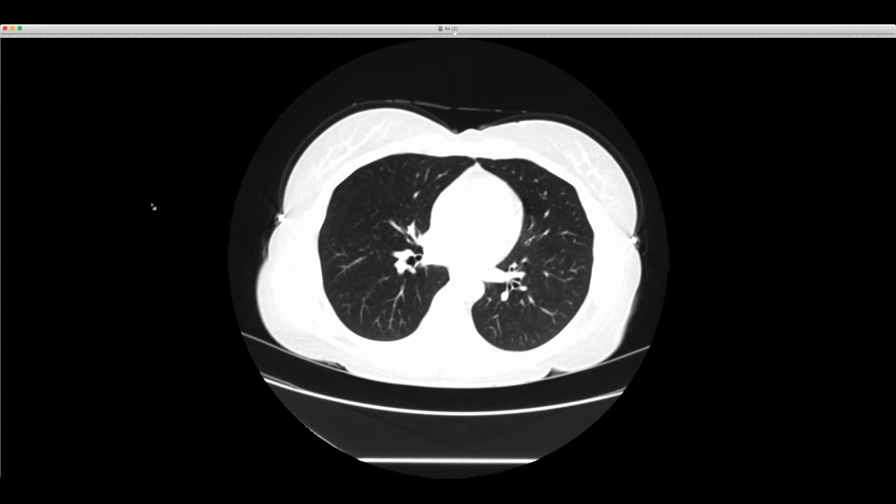
{"action": "scroll", "coordinate": [153, 206], "scroll_direction": "up", "scroll_amount": 15}
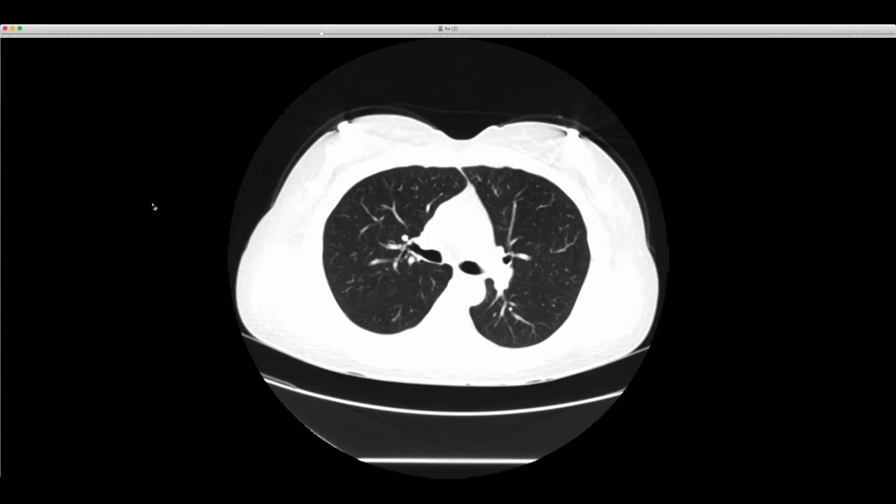
{"action": "scroll", "coordinate": [153, 206], "scroll_direction": "up", "scroll_amount": 8}
{"action": "scroll", "coordinate": [125, 175], "scroll_direction": "up", "scroll_amount": 4}
Step: Review the bronchi and lungs on the axial chest CT once more from the upper airways down past the lower heart
{"action": "scroll", "coordinate": [123, 172], "scroll_direction": "down", "scroll_amount": 10}
{"action": "scroll", "coordinate": [119, 173], "scroll_direction": "down", "scroll_amount": 15}
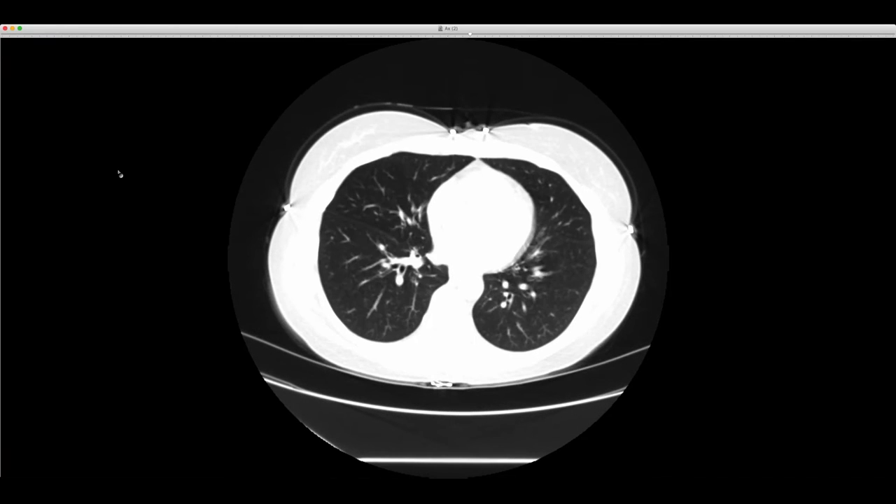
{"action": "scroll", "coordinate": [119, 172], "scroll_direction": "down", "scroll_amount": 14}
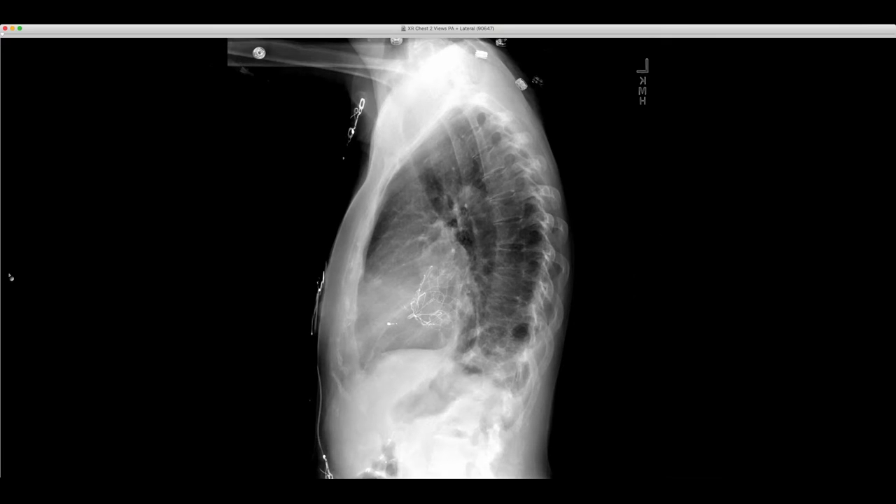
Step: Compare the frontal and lateral views of the two-view chest radiograph
{"action": "key", "text": "Up"}
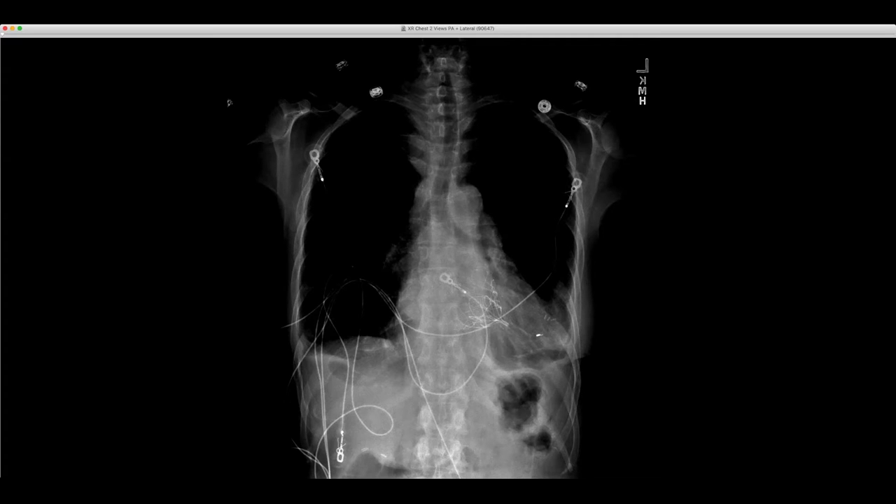
{"action": "scroll", "coordinate": [198, 182], "scroll_direction": "down", "scroll_amount": 1}
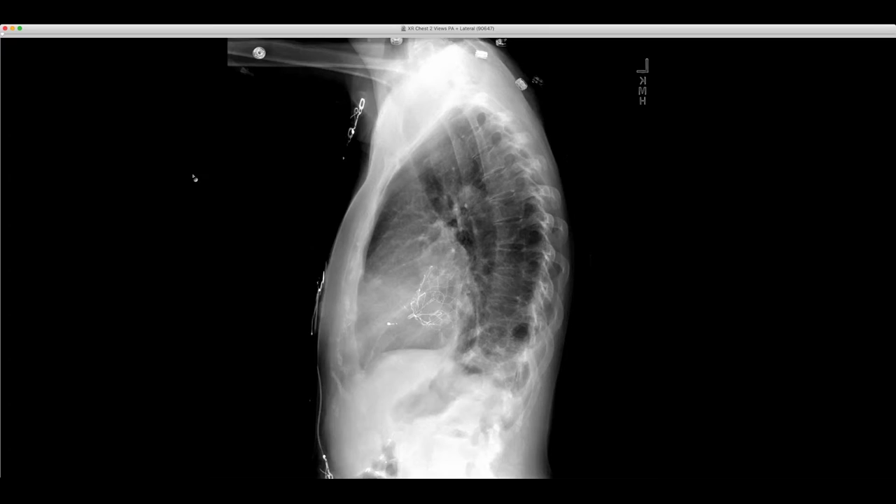
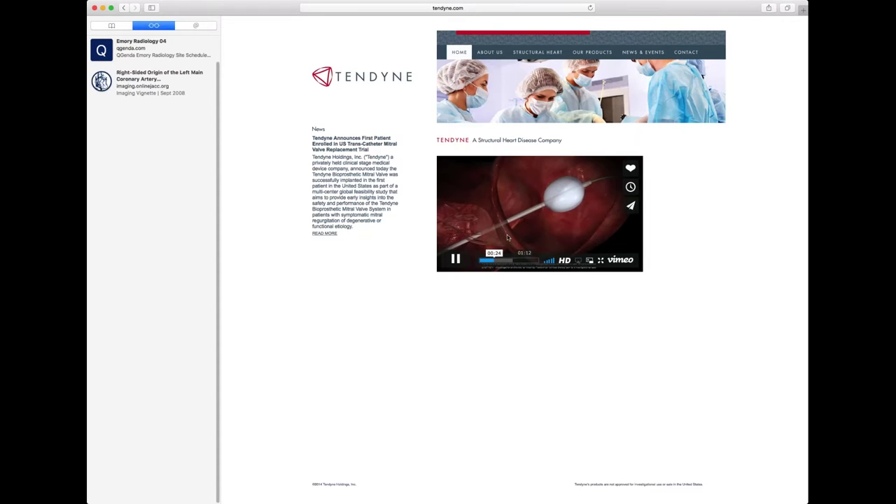
Step: Switch to tendyne.com in the web browser and replay the Tendyne Bioprosthetic Mitral Valve System video from near its start
{"action": "left_click", "coordinate": [455, 259]}
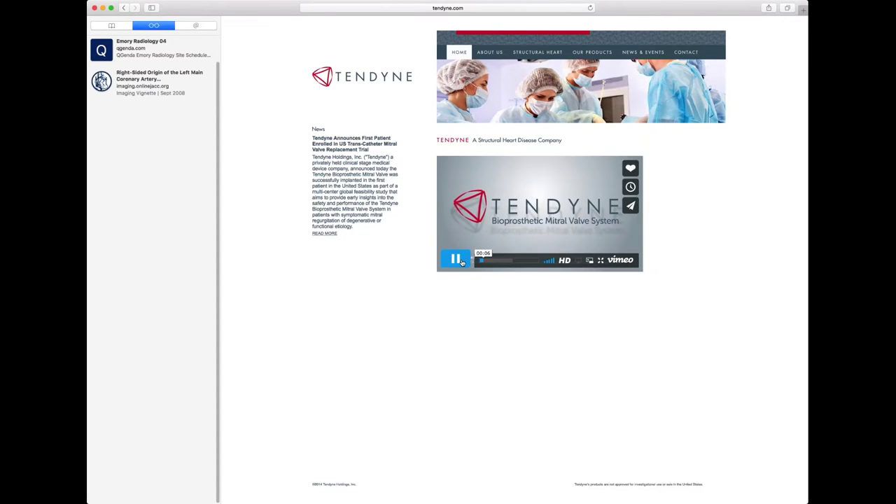
{"action": "left_click", "coordinate": [455, 259]}
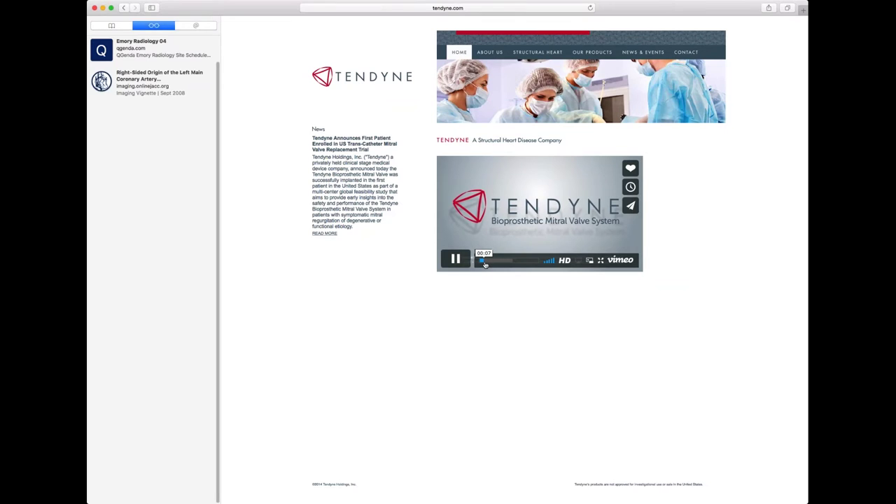
Step: Skip slightly ahead in the Tendyne Bioprosthetic Mitral Valve System video and continue watching it
{"action": "left_click", "coordinate": [491, 262]}
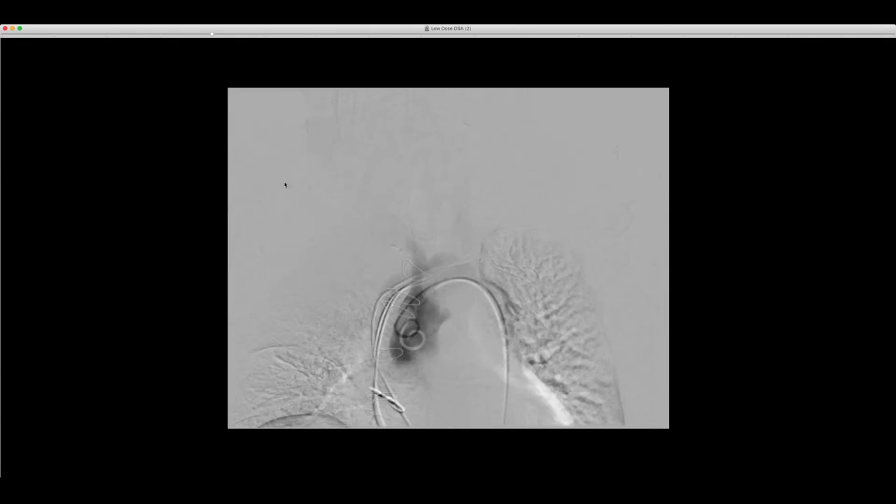
Step: Switch from the Low Dose DSA to the AX SOFT W series, widen its contrast window and browse to the vessels just above the aortic arch
{"action": "key", "text": "super+grave"}
{"action": "scroll", "coordinate": [70, 46], "scroll_direction": "down", "scroll_amount": 20}
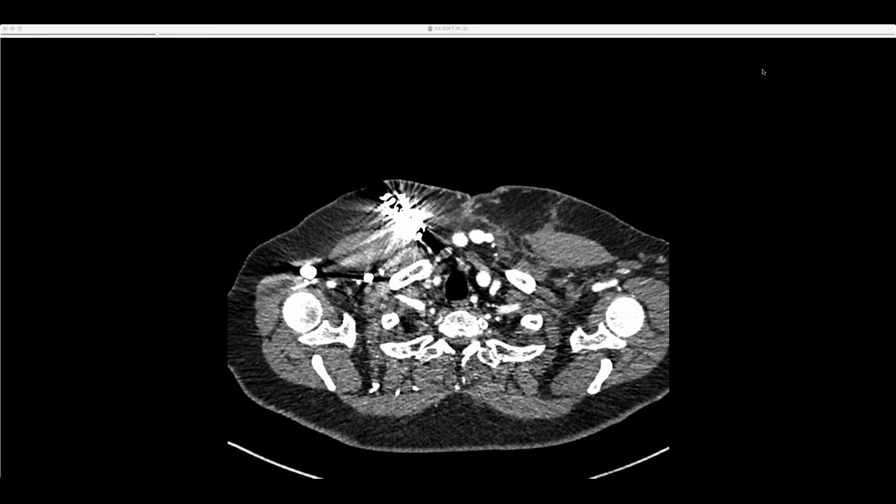
{"action": "left_click", "coordinate": [182, 36]}
{"action": "scroll", "coordinate": [190, 38], "scroll_direction": "down", "scroll_amount": 5}
{"action": "scroll", "coordinate": [340, 53], "scroll_direction": "down", "scroll_amount": 15}
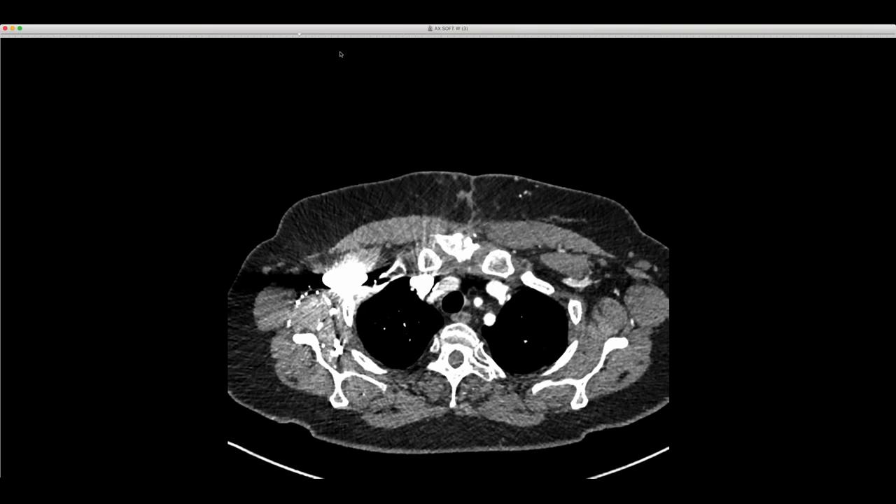
{"action": "left_click_drag", "start_coordinate": [421, 165], "coordinate": [424, 176]}
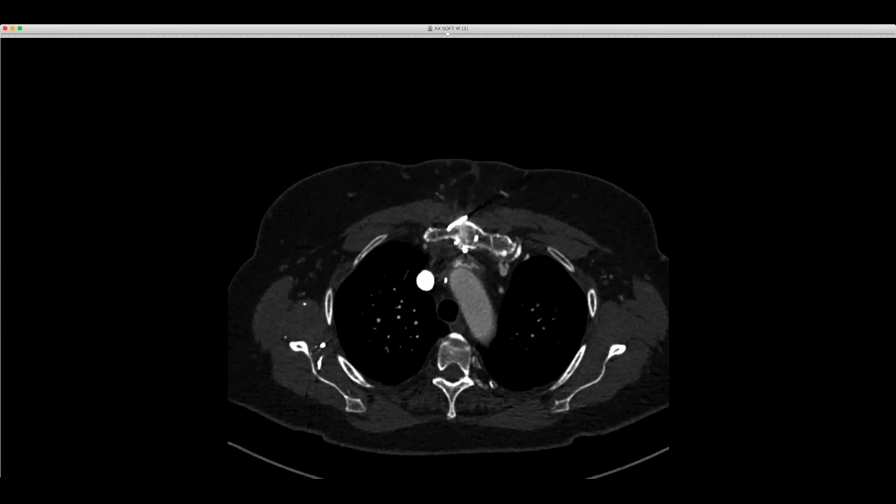
{"action": "left_click_drag", "start_coordinate": [436, 38], "coordinate": [388, 36]}
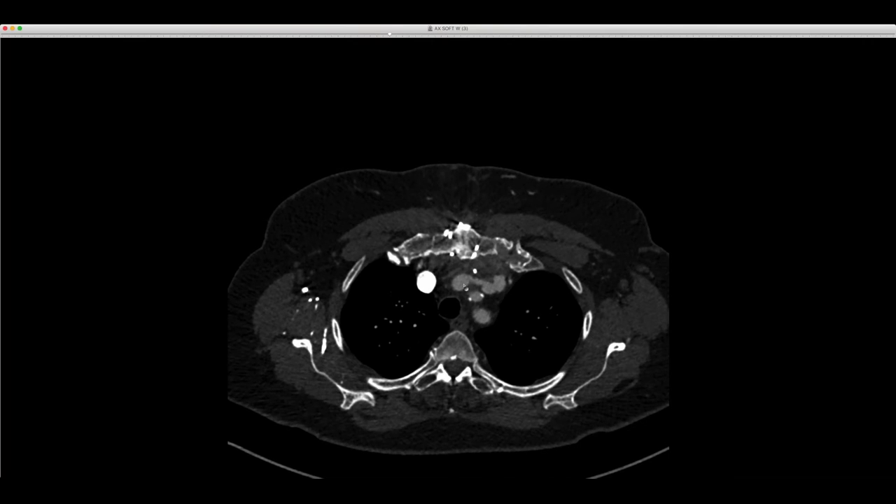
Step: Examine the branch vessels just above the aortic arch on the axial CT, continuing down into the arch
{"action": "scroll", "coordinate": [464, 281], "scroll_direction": "up", "scroll_amount": 1}
{"action": "scroll", "coordinate": [467, 284], "scroll_direction": "down", "scroll_amount": 1}
{"action": "scroll", "coordinate": [475, 285], "scroll_direction": "up", "scroll_amount": 2}
{"action": "scroll", "coordinate": [490, 288], "scroll_direction": "up", "scroll_amount": 2}
{"action": "scroll", "coordinate": [496, 291], "scroll_direction": "down", "scroll_amount": 20}
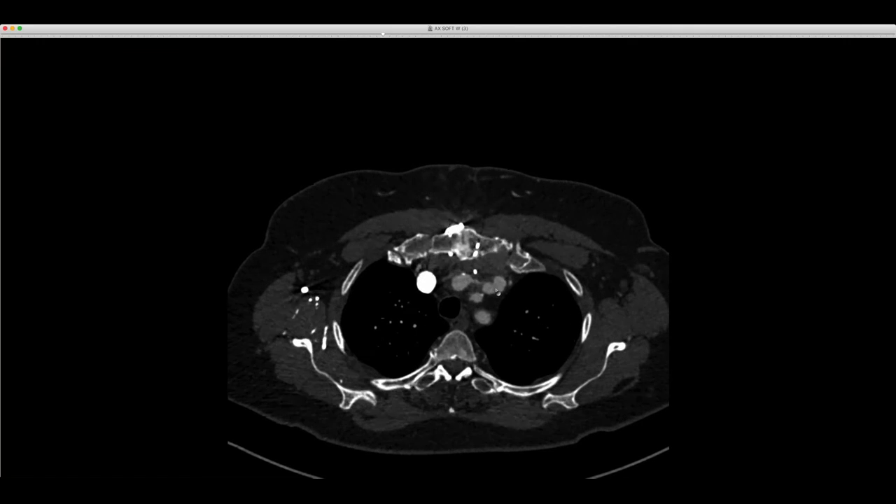
{"action": "scroll", "coordinate": [505, 279], "scroll_direction": "up", "scroll_amount": 20}
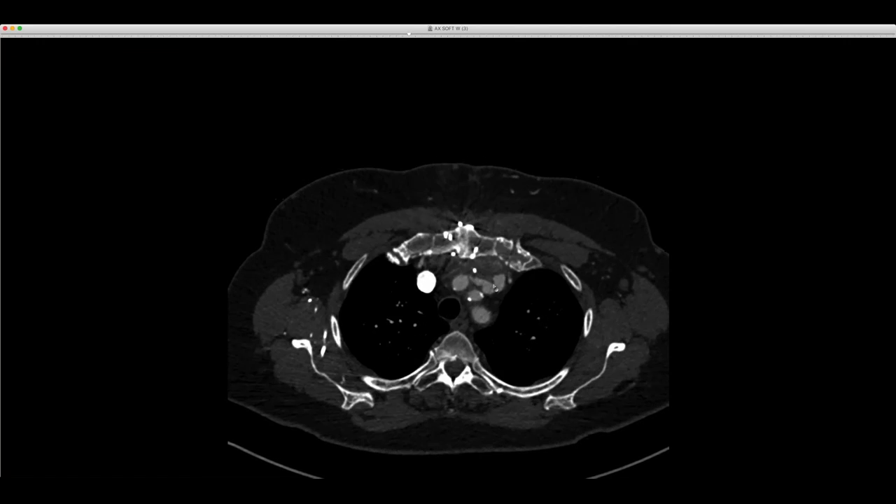
{"action": "scroll", "coordinate": [494, 292], "scroll_direction": "down", "scroll_amount": 14}
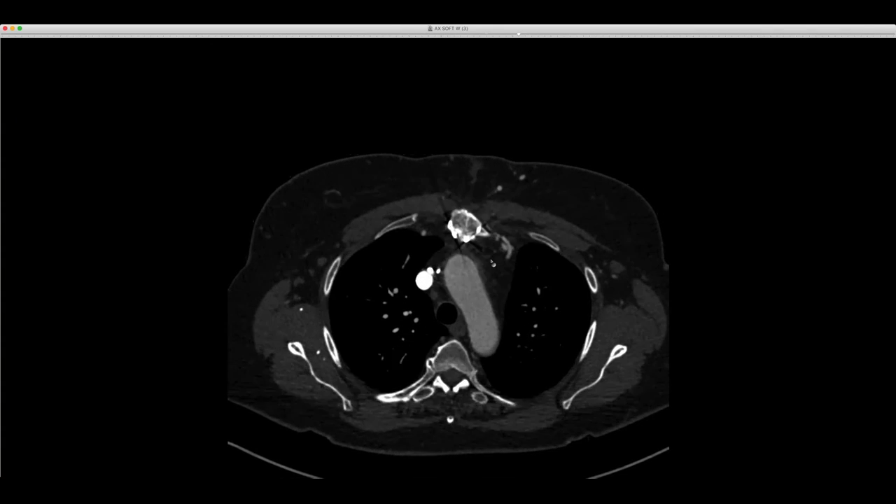
Step: Trace the vessels left of the trachea on the axial CT between the thoracic inlet and the aortic arch
{"action": "scroll", "coordinate": [492, 262], "scroll_direction": "up", "scroll_amount": 20}
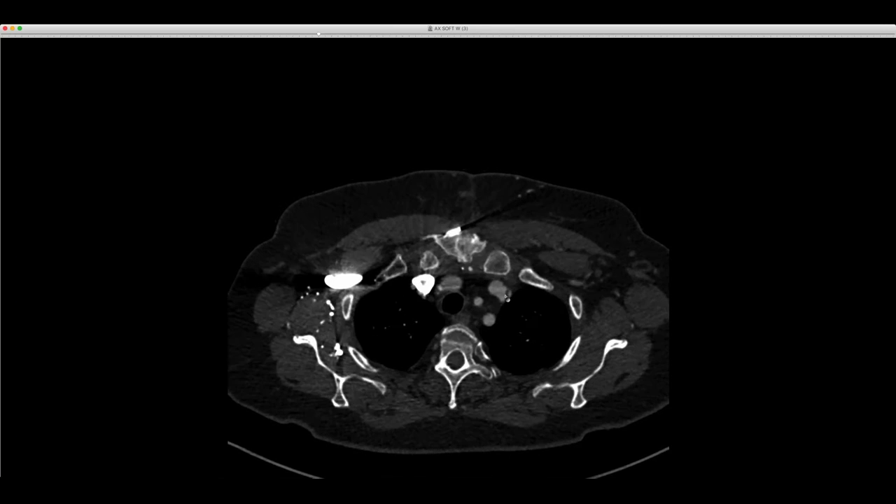
{"action": "scroll", "coordinate": [506, 298], "scroll_direction": "down", "scroll_amount": 14}
{"action": "scroll", "coordinate": [506, 284], "scroll_direction": "down", "scroll_amount": 14}
{"action": "scroll", "coordinate": [508, 281], "scroll_direction": "up", "scroll_amount": 20}
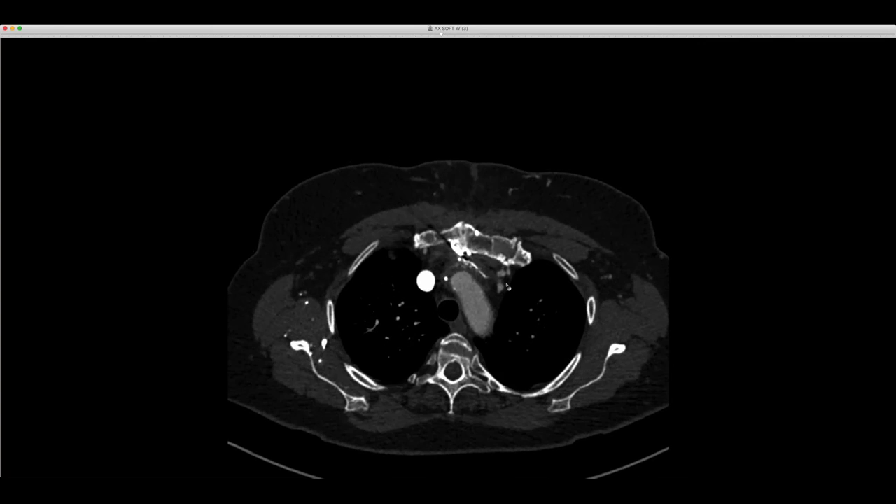
{"action": "scroll", "coordinate": [505, 295], "scroll_direction": "up", "scroll_amount": 15}
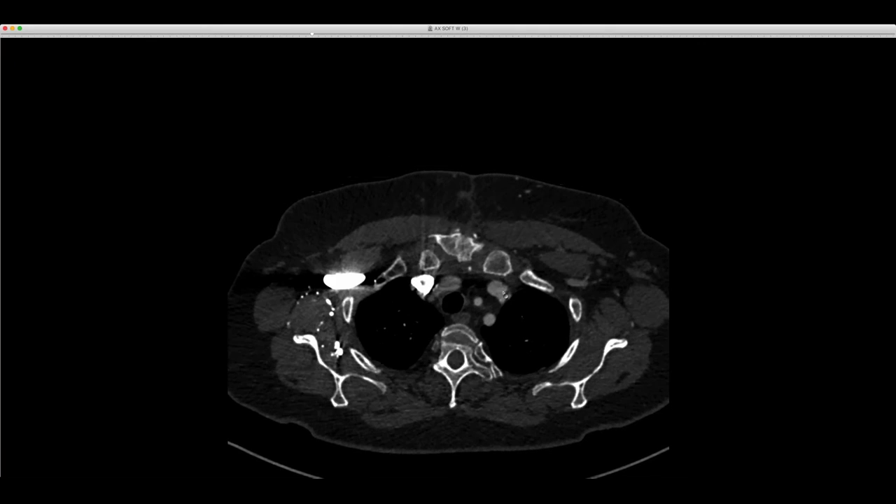
Step: Re-examine the arch branch connecting towards the left-sided vessels, slice by slice on the axial CT
{"action": "scroll", "coordinate": [497, 293], "scroll_direction": "down", "scroll_amount": 15}
{"action": "scroll", "coordinate": [496, 292], "scroll_direction": "down", "scroll_amount": 12}
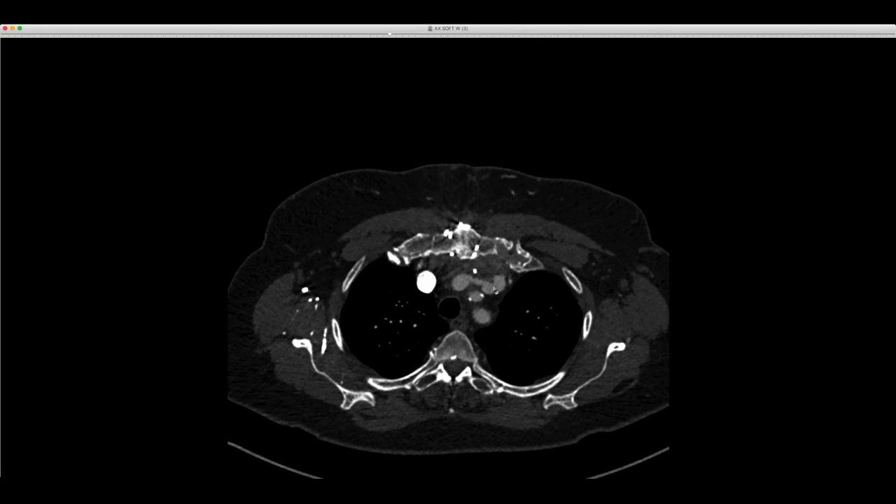
{"action": "scroll", "coordinate": [496, 289], "scroll_direction": "down", "scroll_amount": 2}
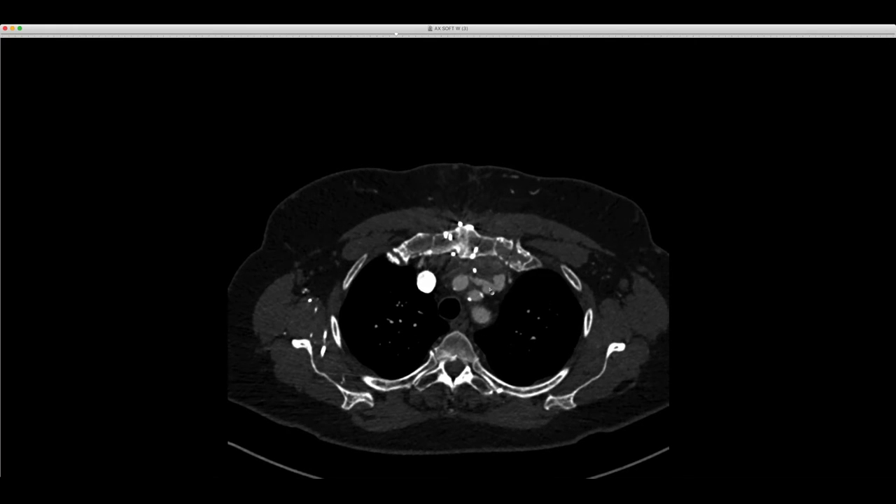
{"action": "scroll", "coordinate": [489, 289], "scroll_direction": "down", "scroll_amount": 3}
{"action": "scroll", "coordinate": [506, 290], "scroll_direction": "up", "scroll_amount": 5}
{"action": "scroll", "coordinate": [506, 289], "scroll_direction": "down", "scroll_amount": 8}
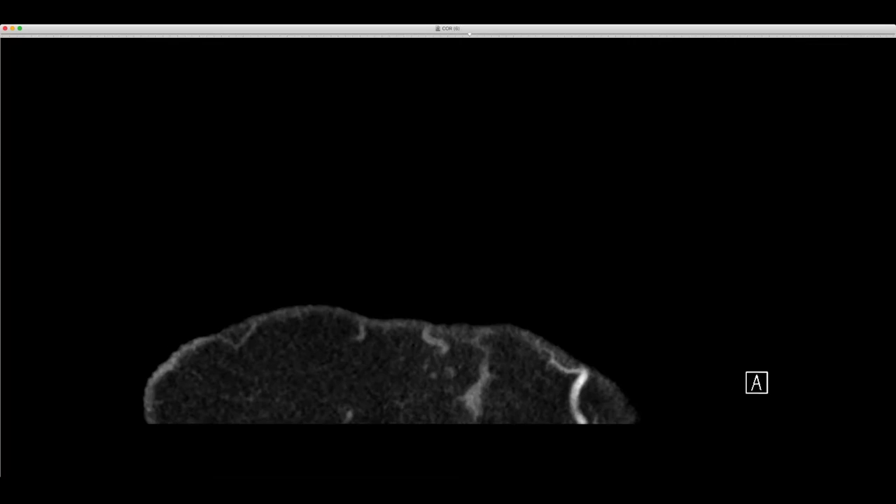
Step: Review the COR series from the anterior chest wall back to the trachea, returning to the branch atop the aortic arch
{"action": "scroll", "coordinate": [292, 160], "scroll_direction": "down", "scroll_amount": 10}
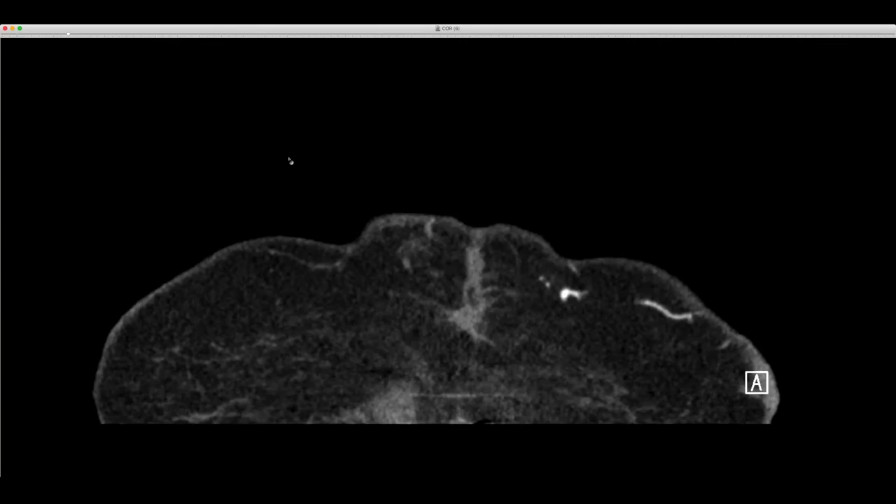
{"action": "scroll", "coordinate": [297, 176], "scroll_direction": "down", "scroll_amount": 15}
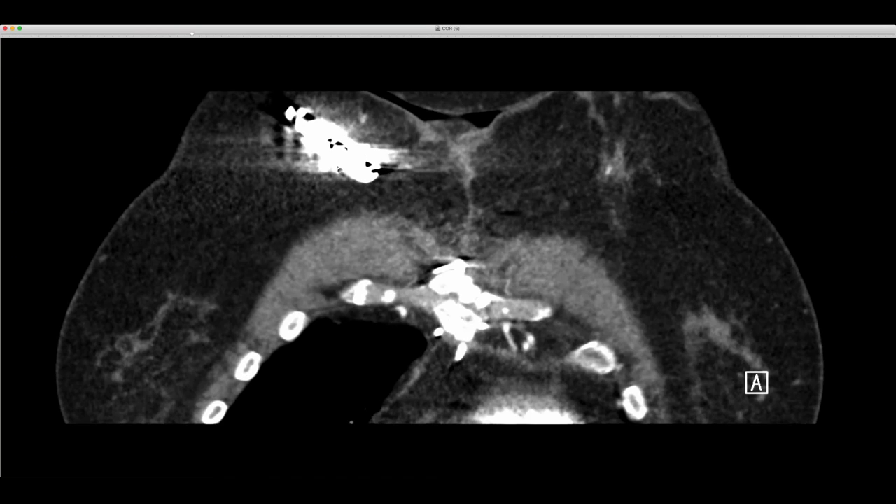
{"action": "scroll", "coordinate": [387, 170], "scroll_direction": "down", "scroll_amount": 10}
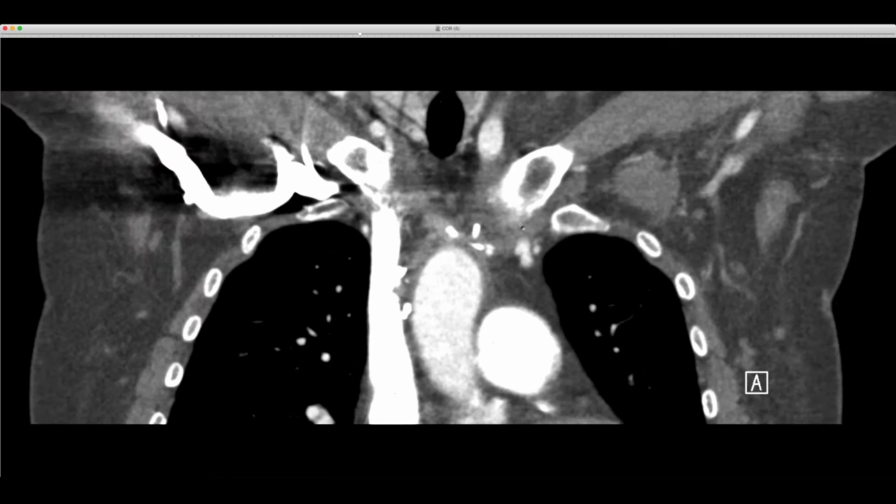
{"action": "scroll", "coordinate": [521, 257], "scroll_direction": "down", "scroll_amount": 9}
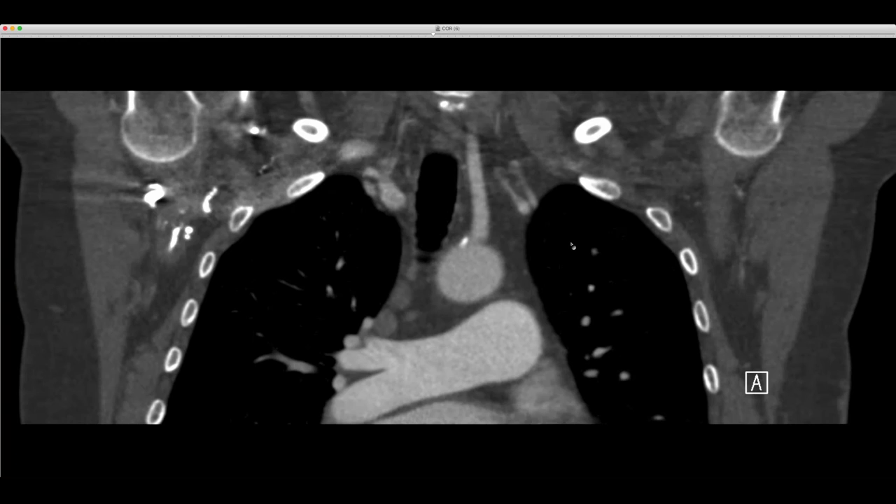
{"action": "scroll", "coordinate": [568, 243], "scroll_direction": "up", "scroll_amount": 9}
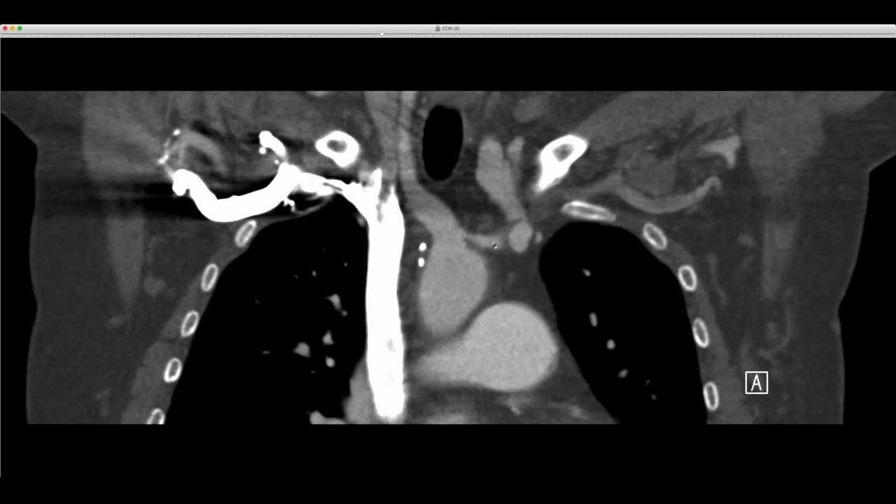
{"action": "scroll", "coordinate": [494, 244], "scroll_direction": "up", "scroll_amount": 3}
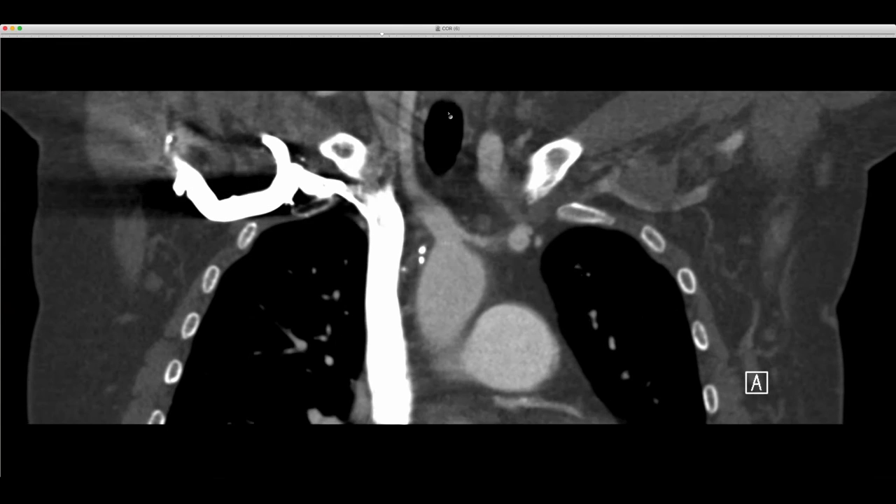
Step: Examine the anterior coronal slices through the medial clavicles, left first rib and ascending aorta
{"action": "scroll", "coordinate": [450, 116], "scroll_direction": "up", "scroll_amount": 5}
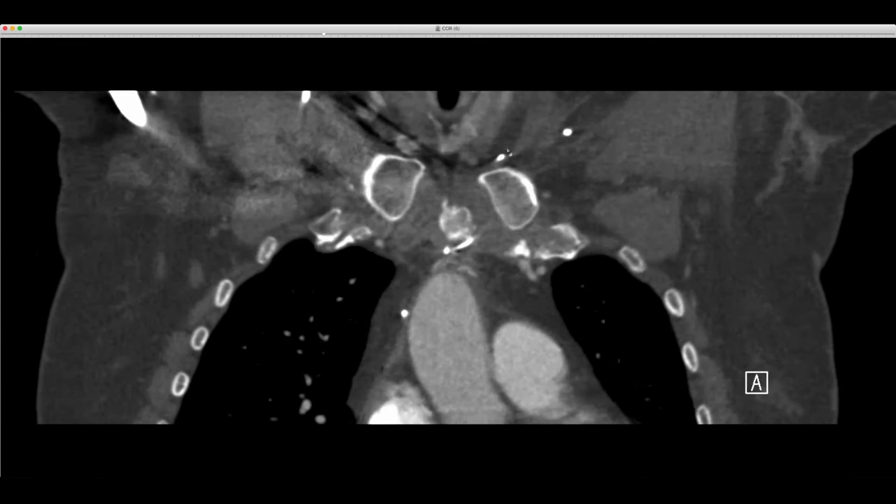
{"action": "scroll", "coordinate": [507, 150], "scroll_direction": "up", "scroll_amount": 6}
{"action": "scroll", "coordinate": [537, 165], "scroll_direction": "down", "scroll_amount": 8}
{"action": "scroll", "coordinate": [456, 147], "scroll_direction": "up", "scroll_amount": 8}
{"action": "scroll", "coordinate": [456, 147], "scroll_direction": "down", "scroll_amount": 5}
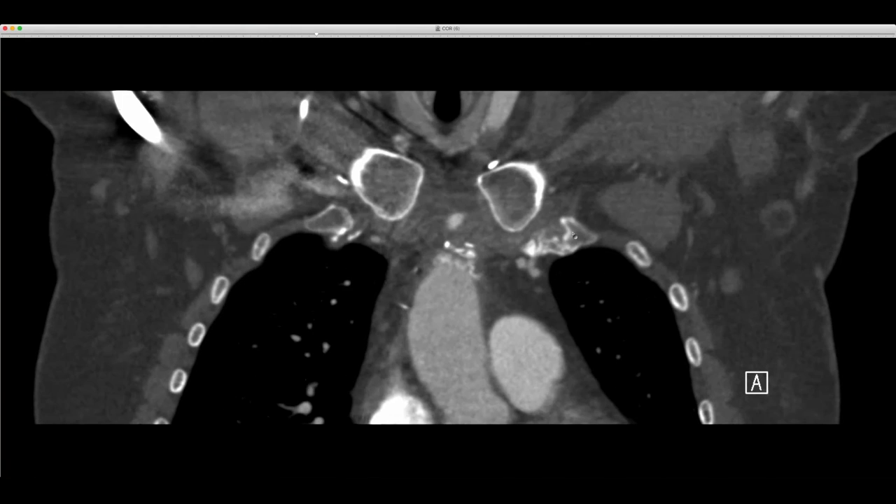
Step: Trace the branch from the top of the aortic arch to the left-sided vessels across neighbouring coronal slices
{"action": "scroll", "coordinate": [573, 236], "scroll_direction": "down", "scroll_amount": 6}
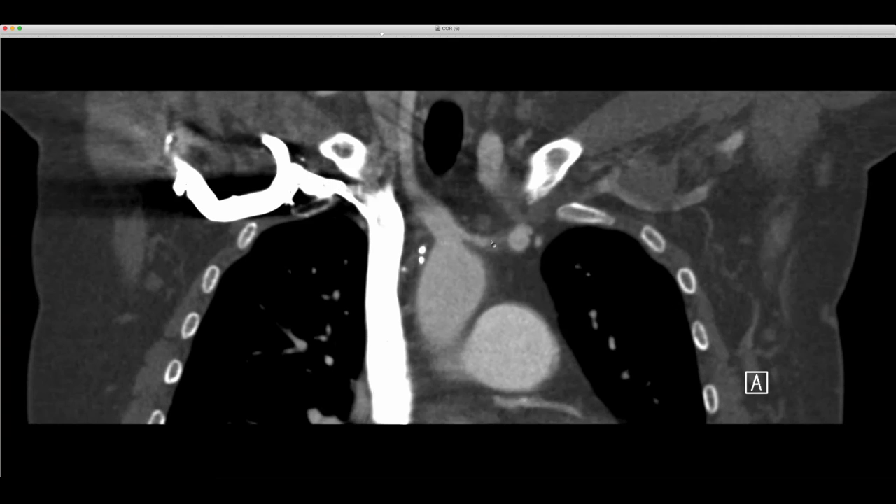
{"action": "scroll", "coordinate": [492, 243], "scroll_direction": "down", "scroll_amount": 2}
{"action": "scroll", "coordinate": [574, 226], "scroll_direction": "up", "scroll_amount": 3}
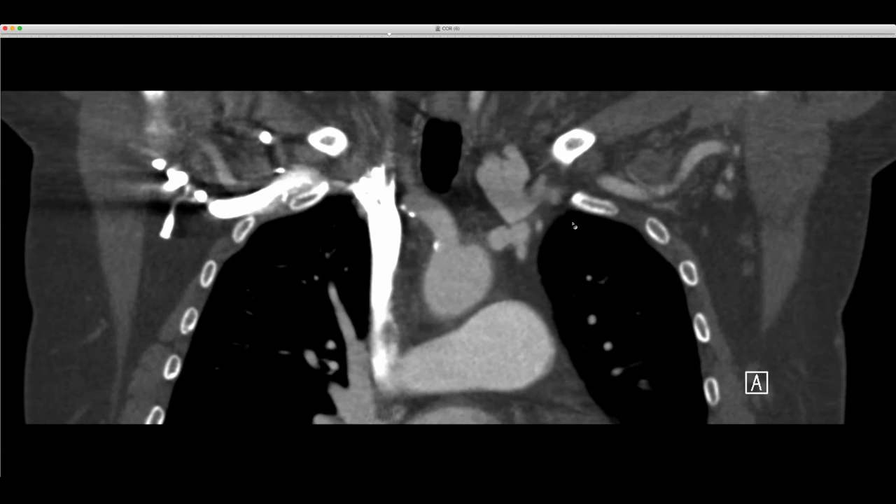
{"action": "scroll", "coordinate": [489, 222], "scroll_direction": "down", "scroll_amount": 3}
{"action": "scroll", "coordinate": [488, 222], "scroll_direction": "up", "scroll_amount": 3}
{"action": "scroll", "coordinate": [270, 166], "scroll_direction": "down", "scroll_amount": 3}
{"action": "scroll", "coordinate": [269, 167], "scroll_direction": "up", "scroll_amount": 3}
{"action": "scroll", "coordinate": [266, 166], "scroll_direction": "up", "scroll_amount": 3}
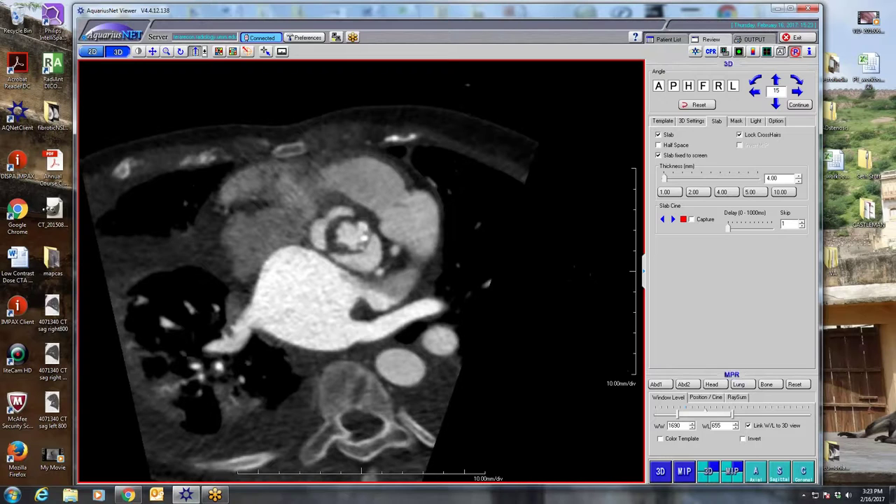
Step: In AquariusNET Viewer, reposition the viewer window, show the four-view layout and open the 4D cine options
{"action": "double_click", "coordinate": [376, 12]}
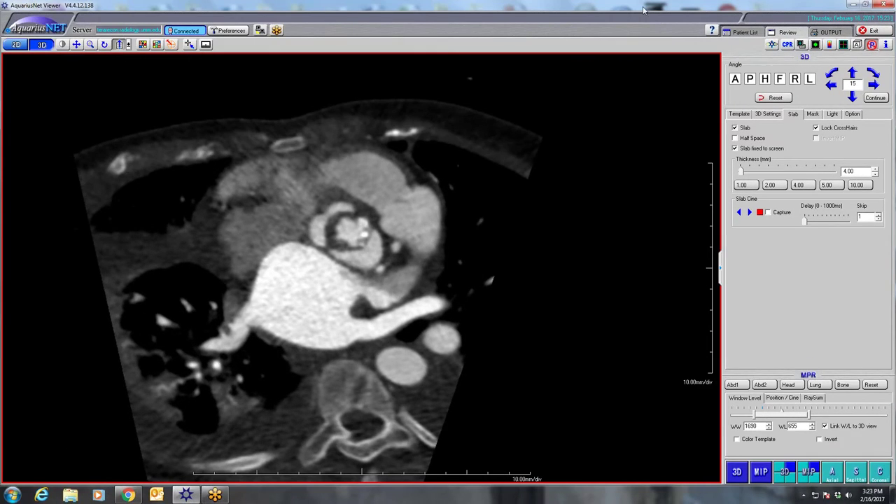
{"action": "left_click_drag", "start_coordinate": [600, 9], "coordinate": [598, 9]}
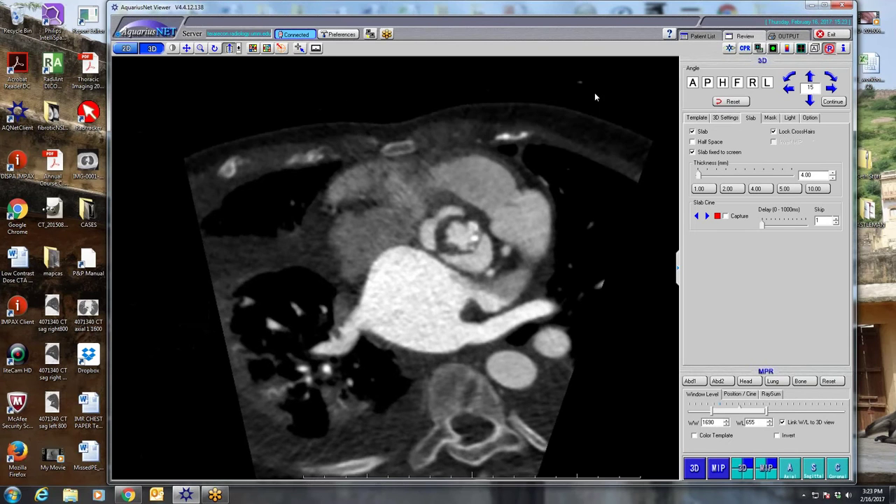
{"action": "double_click", "coordinate": [567, 186]}
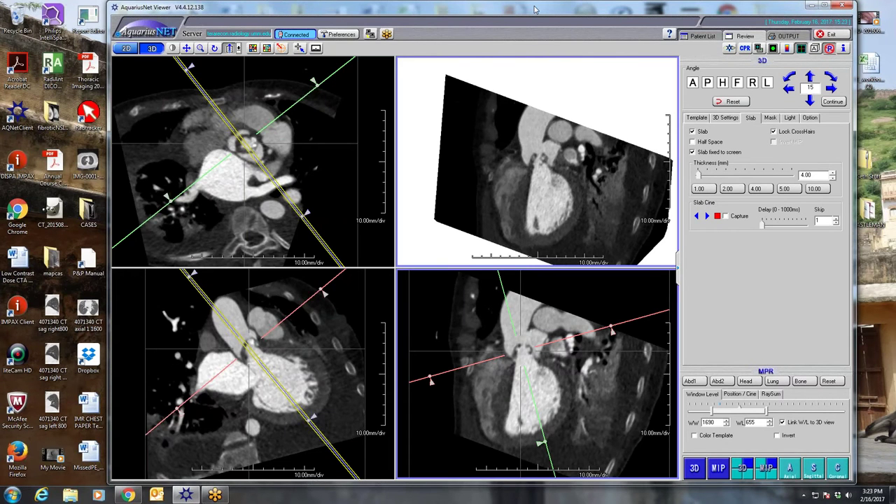
{"action": "left_click_drag", "start_coordinate": [480, 10], "coordinate": [414, 12]}
{"action": "left_click", "coordinate": [743, 119]}
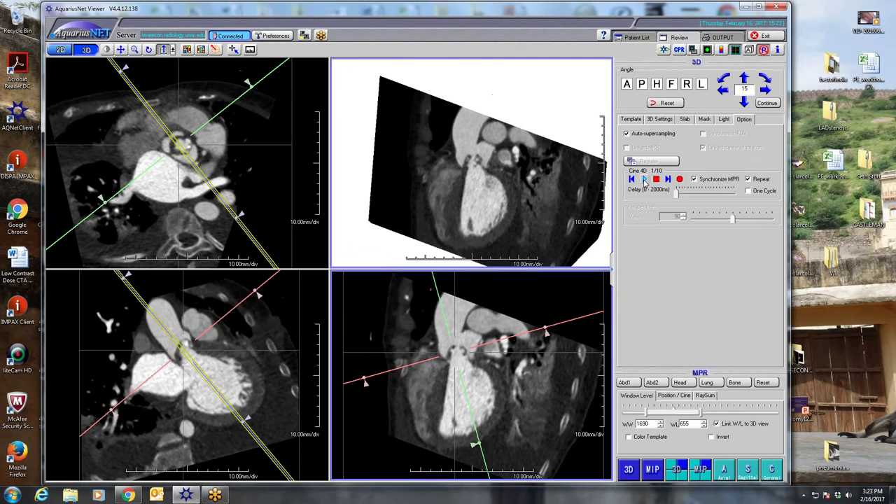
Step: Inspect the beating aortic valve in the enlarged axial view with window width 1730 and level 670, returning to the four-view layout
{"action": "double_click", "coordinate": [147, 175]}
{"action": "left_click_drag", "start_coordinate": [322, 180], "coordinate": [314, 143]}
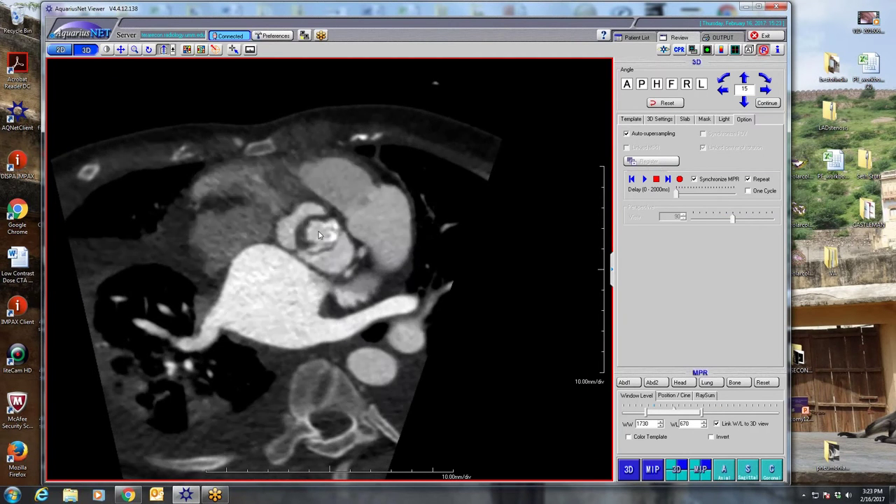
{"action": "double_click", "coordinate": [317, 234]}
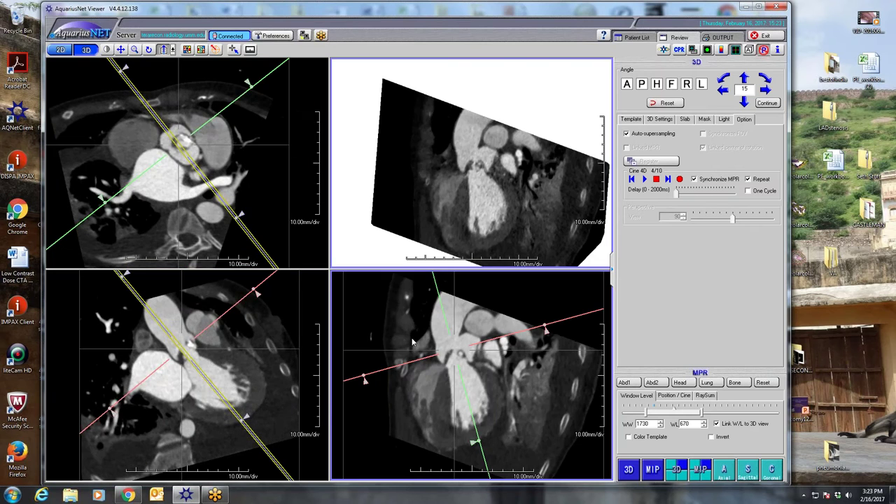
Step: Inspect the enlarged oblique coronal left ventricle view at window width 1860 and level 790, followed by the enlarged three-chamber heart view
{"action": "double_click", "coordinate": [413, 321]}
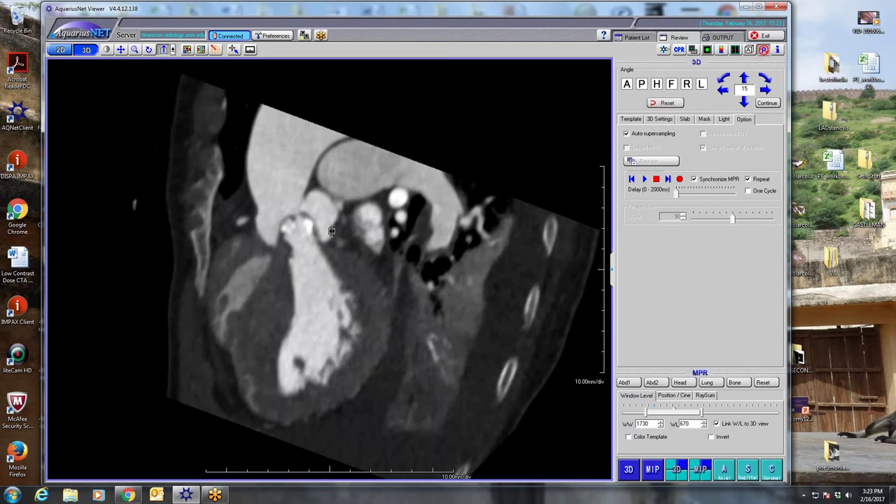
{"action": "left_click_drag", "start_coordinate": [346, 224], "coordinate": [294, 228]}
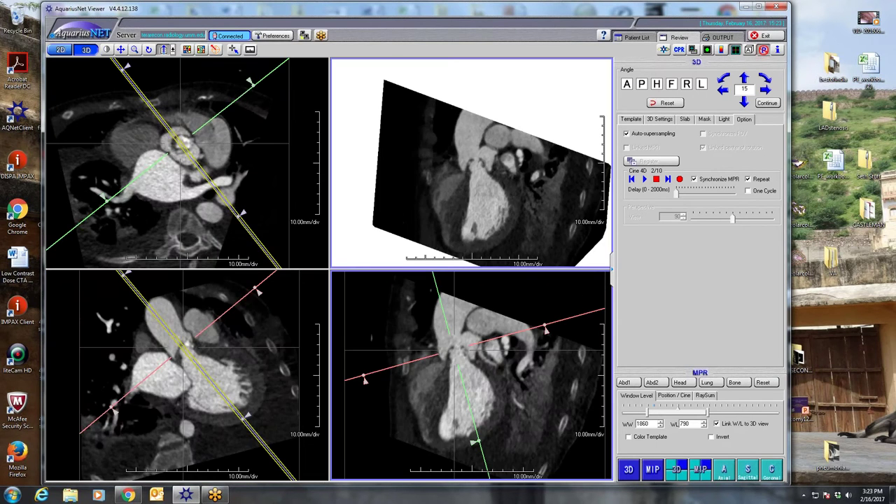
{"action": "double_click", "coordinate": [266, 332]}
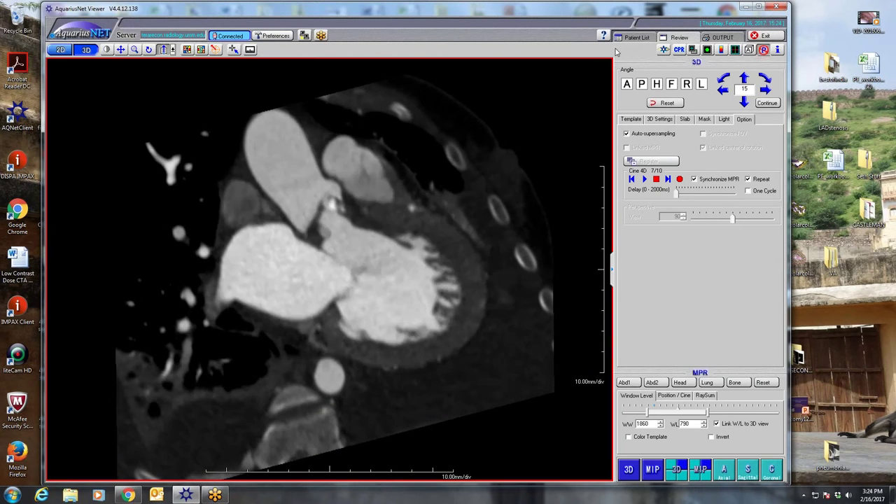
{"action": "double_click", "coordinate": [609, 85]}
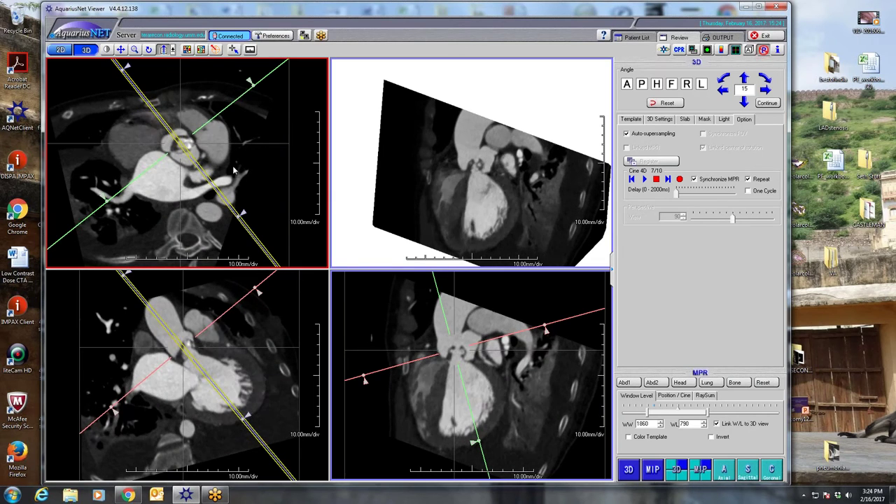
Step: Open the ID7 series of the 2012/04/08 CT_216_case1 CTA chest study and show its enlarged axial view
{"action": "double_click", "coordinate": [269, 175]}
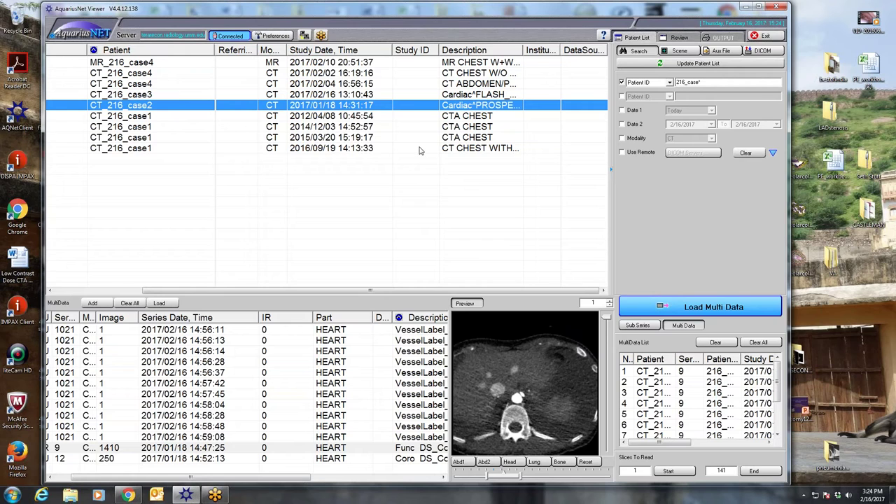
{"action": "left_click", "coordinate": [335, 117]}
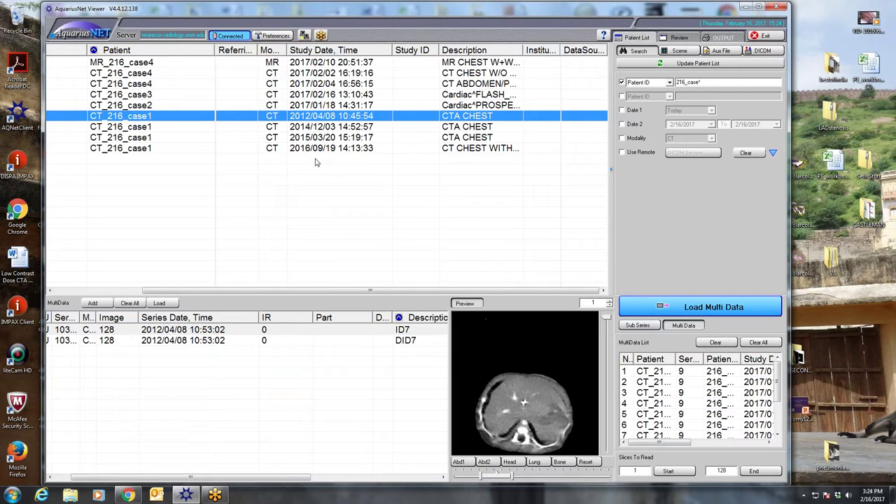
{"action": "left_click", "coordinate": [224, 330]}
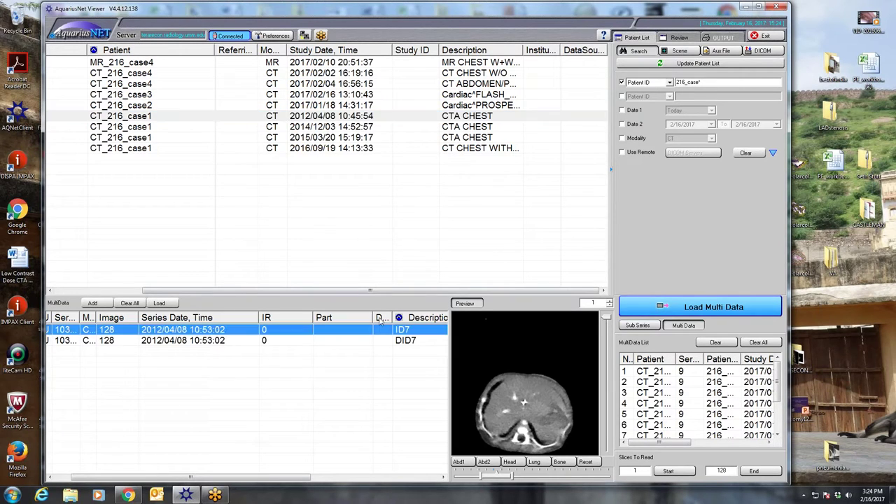
{"action": "left_click_drag", "start_coordinate": [606, 316], "coordinate": [603, 369]}
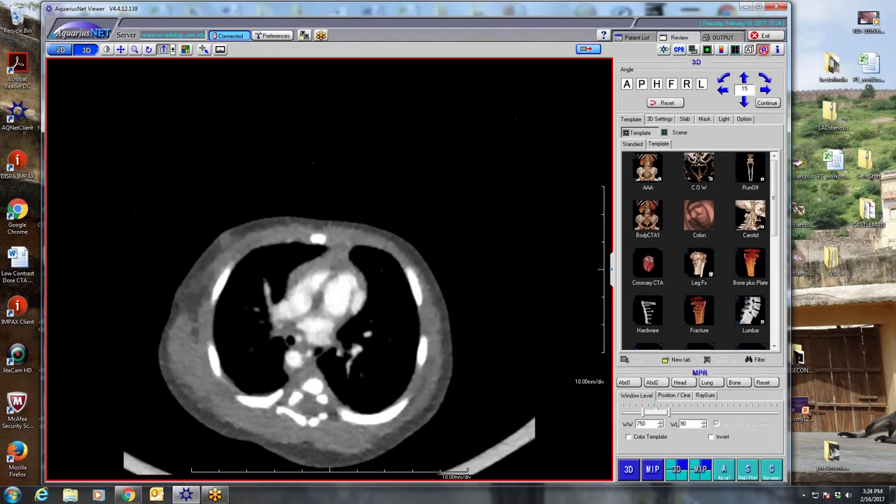
Step: Open the DID7 series of the same 2012/04/08 study, returning to the patient list
{"action": "left_click", "coordinate": [644, 36]}
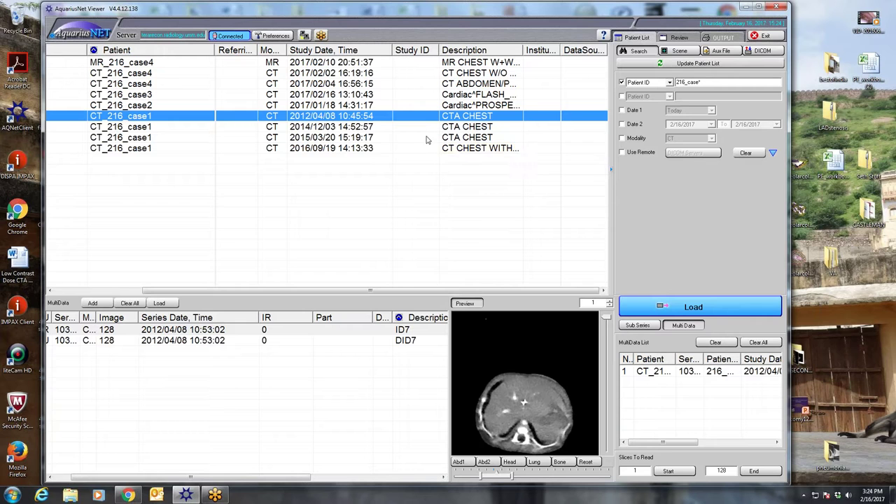
{"action": "double_click", "coordinate": [241, 341]}
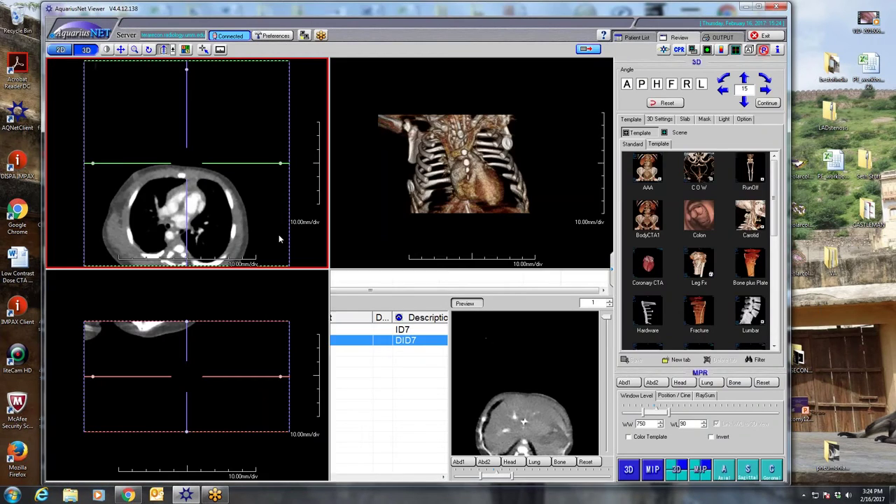
{"action": "double_click", "coordinate": [224, 235]}
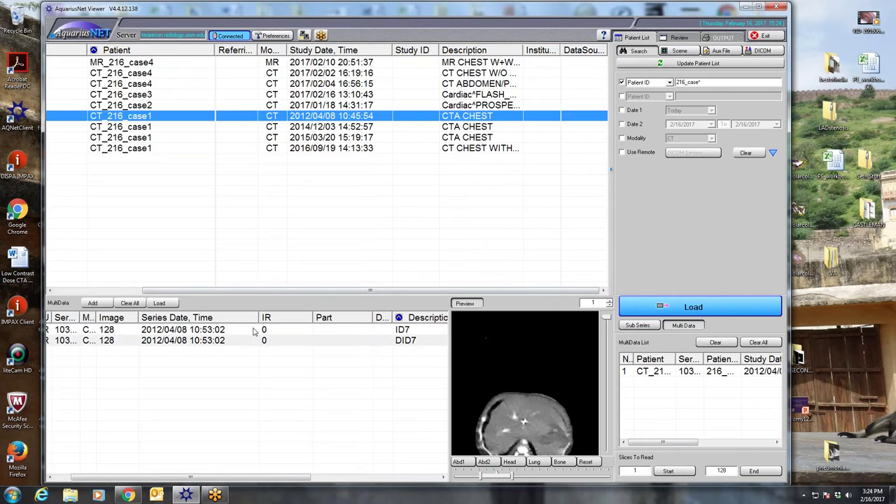
Step: Reopen the ID7 series of the 2012/04/08 study and enlarge its axial view with window width 900 and level 270
{"action": "double_click", "coordinate": [255, 329]}
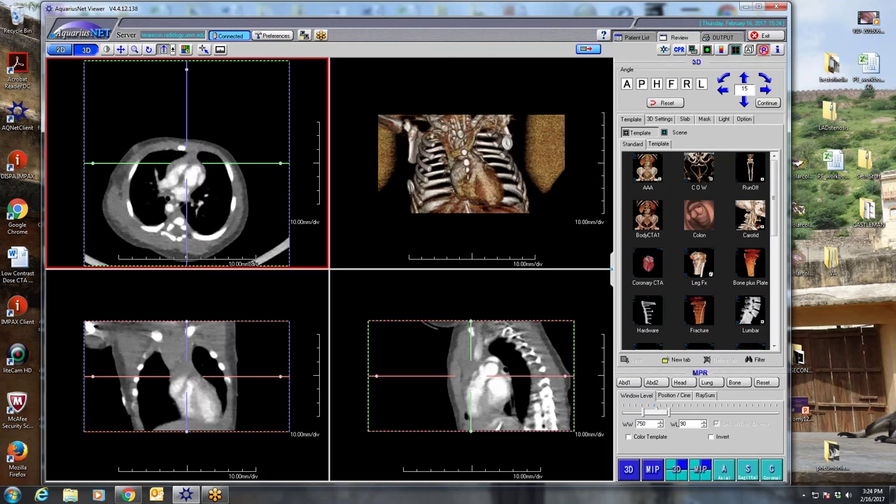
{"action": "double_click", "coordinate": [301, 224]}
{"action": "scroll", "coordinate": [341, 215], "scroll_direction": "down", "scroll_amount": 5}
{"action": "left_click_drag", "start_coordinate": [340, 215], "coordinate": [361, 218]}
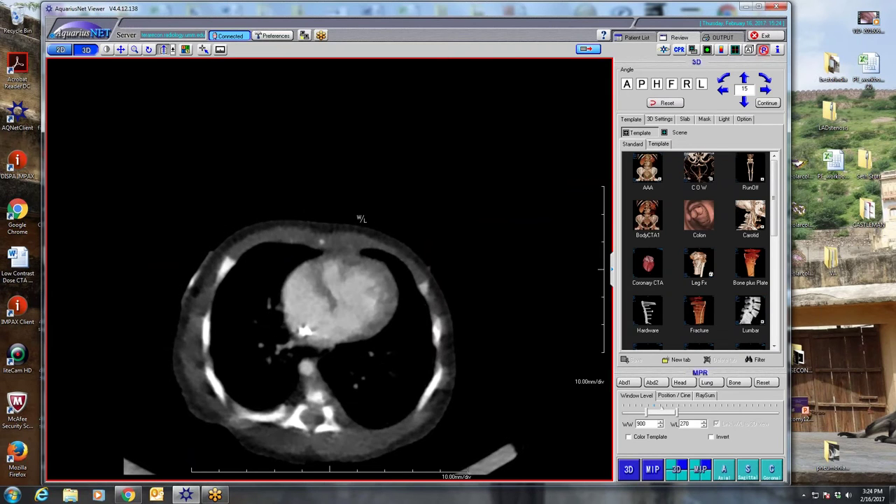
Step: Examine the cardiac chambers and ventricular septum across the lower axial slices of the heart
{"action": "left_click_drag", "start_coordinate": [357, 181], "coordinate": [394, 169]}
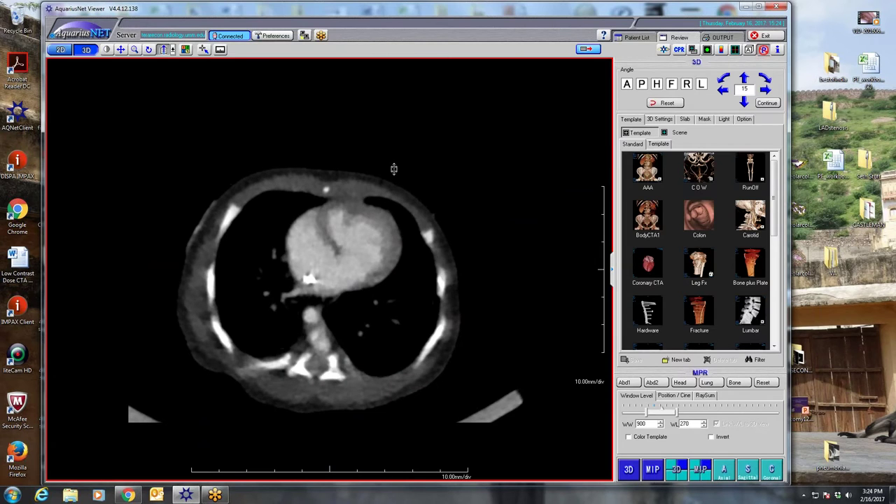
{"action": "mouse_move", "coordinate": [394, 165]}
{"action": "left_mouse_down"}
{"action": "mouse_move", "coordinate": [390, 134]}
{"action": "mouse_move", "coordinate": [387, 165]}
{"action": "left_mouse_up"}
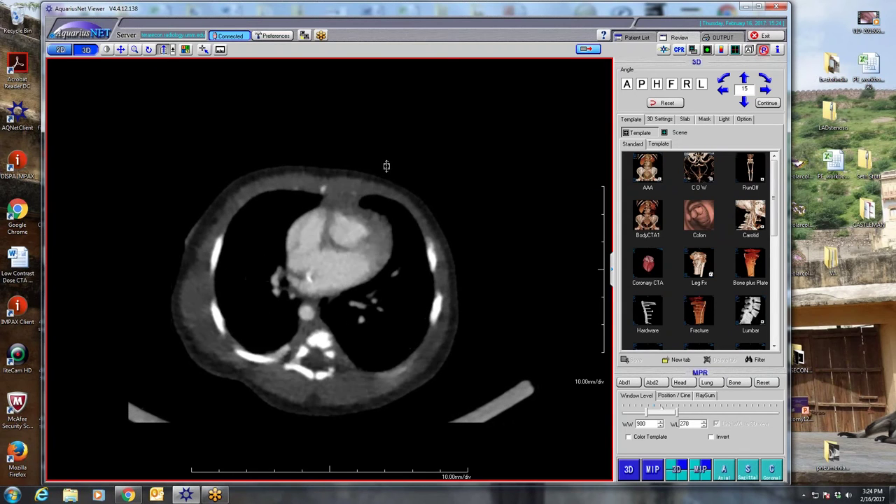
{"action": "left_click_drag", "start_coordinate": [336, 240], "coordinate": [358, 243]}
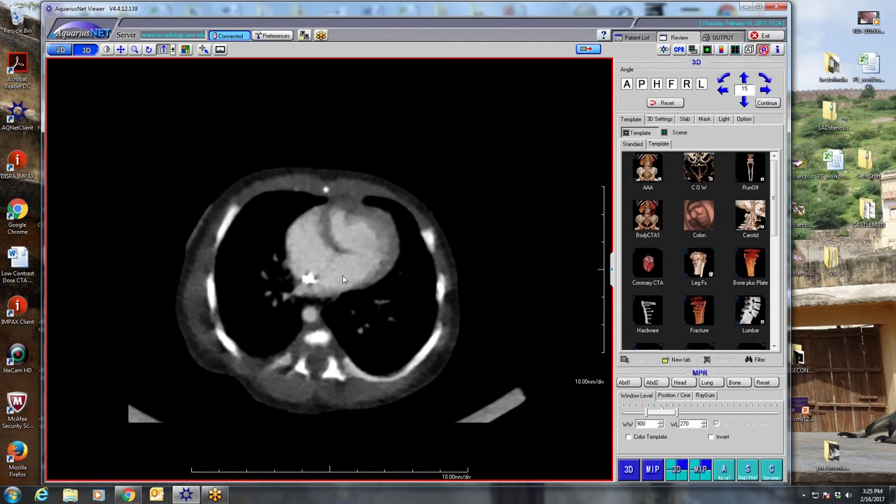
{"action": "scroll", "coordinate": [350, 266], "scroll_direction": "down", "scroll_amount": 5}
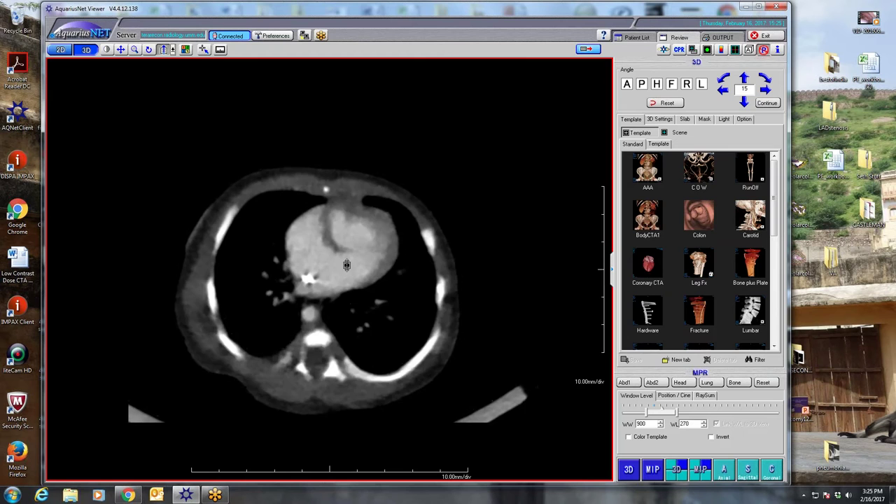
{"action": "scroll", "coordinate": [348, 231], "scroll_direction": "up", "scroll_amount": 3}
{"action": "scroll", "coordinate": [349, 231], "scroll_direction": "down", "scroll_amount": 3}
Step: Trace the great vessels from the heart base to the aortic arch across neighbouring axial slices
{"action": "scroll", "coordinate": [349, 231], "scroll_direction": "up", "scroll_amount": 10}
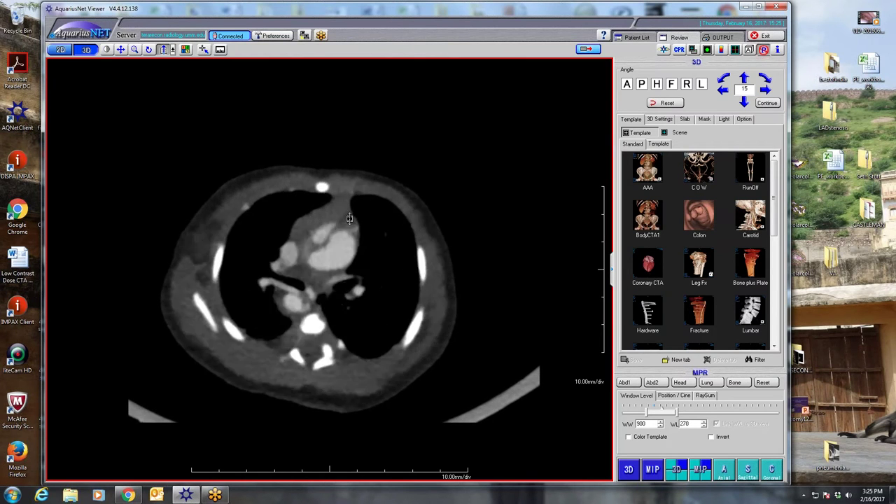
{"action": "scroll", "coordinate": [350, 214], "scroll_direction": "down", "scroll_amount": 5}
{"action": "scroll", "coordinate": [340, 248], "scroll_direction": "up", "scroll_amount": 5}
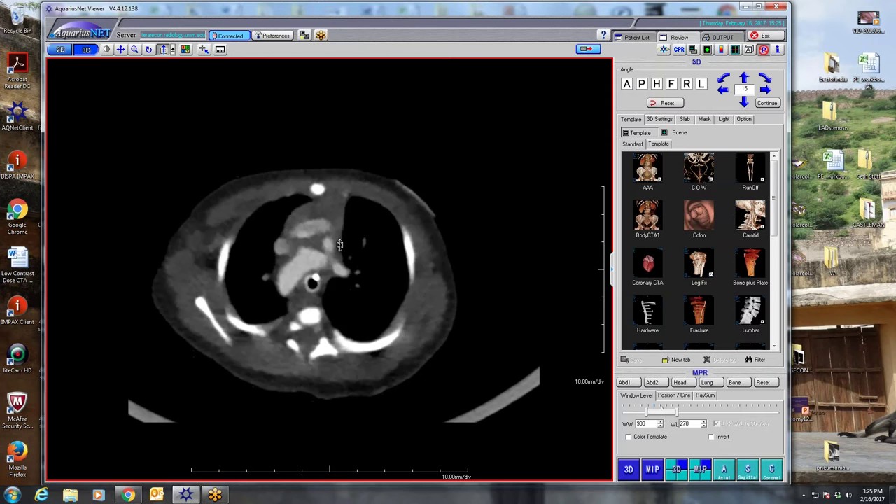
{"action": "scroll", "coordinate": [340, 248], "scroll_direction": "down", "scroll_amount": 2}
{"action": "scroll", "coordinate": [338, 245], "scroll_direction": "up", "scroll_amount": 6}
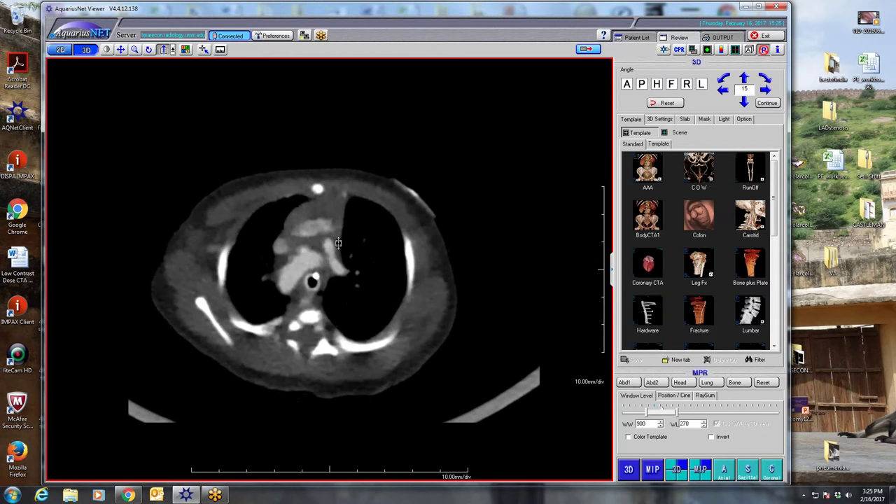
{"action": "scroll", "coordinate": [338, 245], "scroll_direction": "down", "scroll_amount": 4}
{"action": "scroll", "coordinate": [326, 244], "scroll_direction": "down", "scroll_amount": 3}
{"action": "scroll", "coordinate": [326, 242], "scroll_direction": "up", "scroll_amount": 3}
{"action": "scroll", "coordinate": [364, 256], "scroll_direction": "down", "scroll_amount": 6}
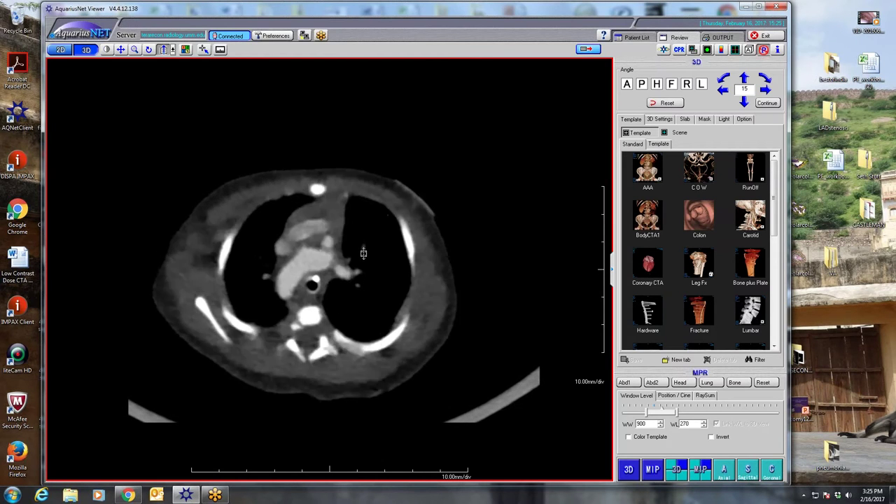
Step: Follow the aorta between the arch and the descending segment beside the spine on the axial slices
{"action": "scroll", "coordinate": [361, 259], "scroll_direction": "down", "scroll_amount": 6}
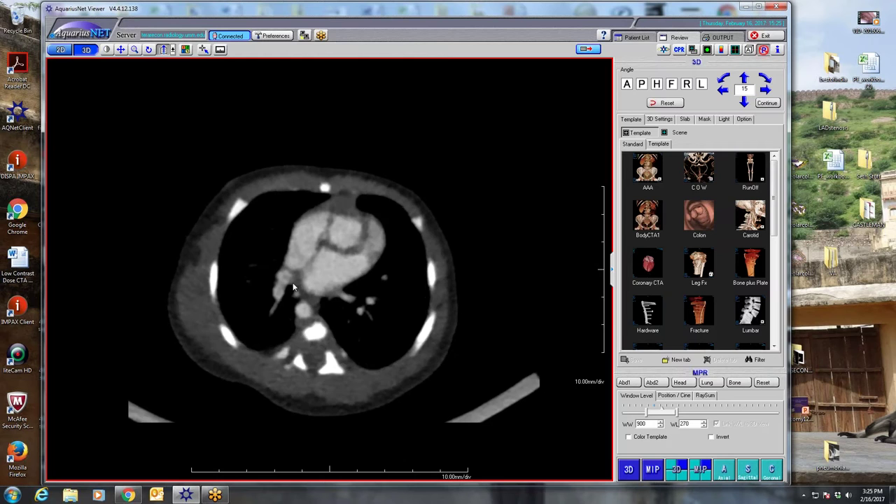
{"action": "scroll", "coordinate": [294, 287], "scroll_direction": "up", "scroll_amount": 8}
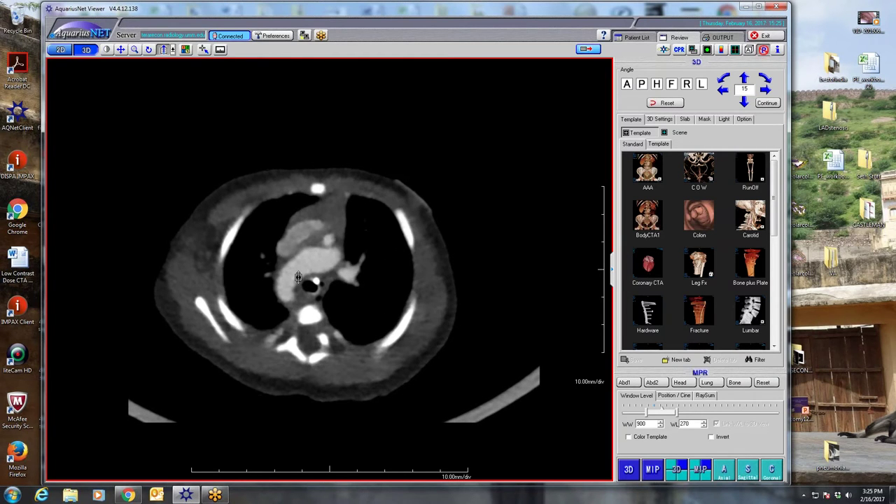
{"action": "scroll", "coordinate": [352, 244], "scroll_direction": "down", "scroll_amount": 8}
{"action": "scroll", "coordinate": [347, 242], "scroll_direction": "up", "scroll_amount": 8}
{"action": "scroll", "coordinate": [343, 240], "scroll_direction": "up", "scroll_amount": 4}
{"action": "scroll", "coordinate": [343, 241], "scroll_direction": "down", "scroll_amount": 8}
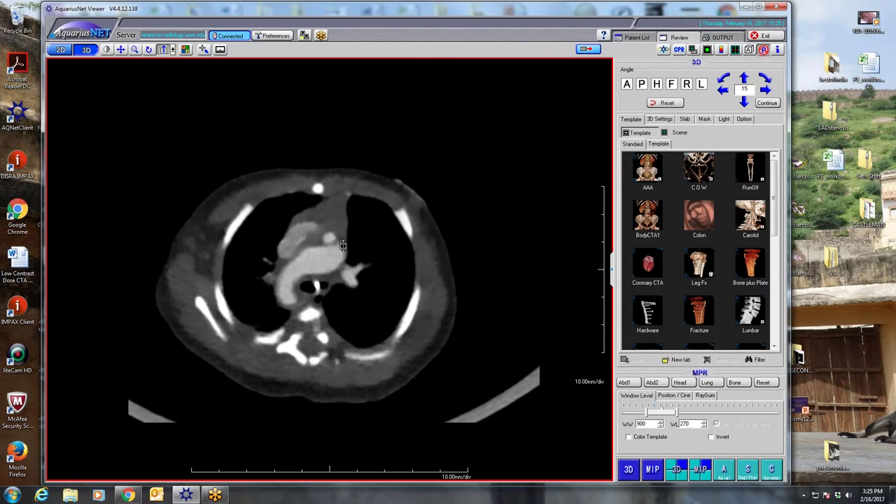
{"action": "scroll", "coordinate": [343, 241], "scroll_direction": "up", "scroll_amount": 4}
{"action": "scroll", "coordinate": [343, 240], "scroll_direction": "down", "scroll_amount": 6}
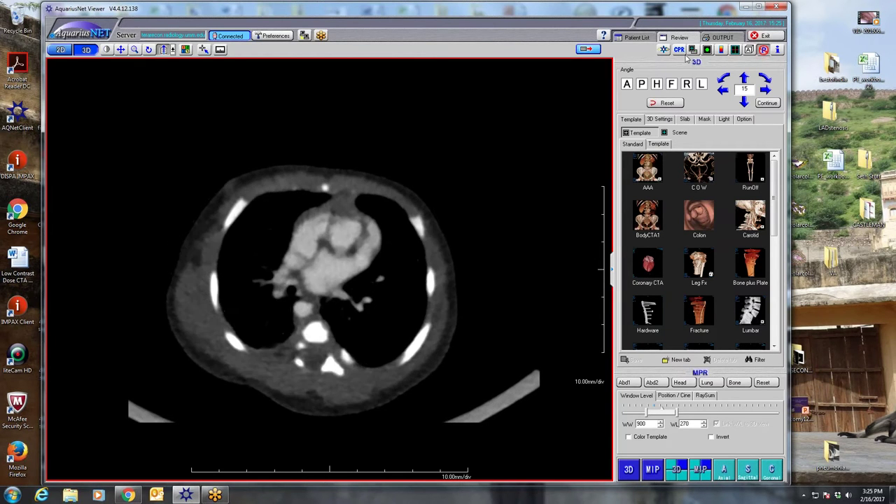
Step: Open the ID5 series of the 2014/12/03 CT_216_case1 study, enlarging the axial view at window width 630 and level 245
{"action": "left_click", "coordinate": [641, 37]}
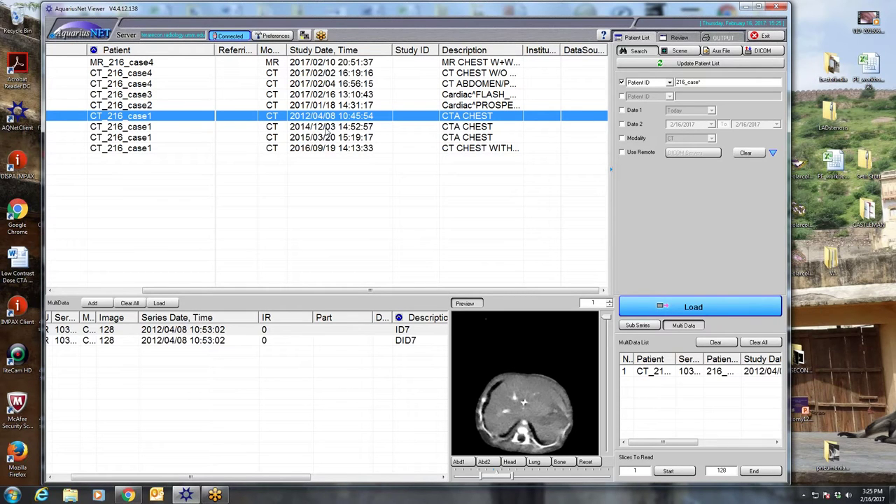
{"action": "left_click", "coordinate": [326, 128]}
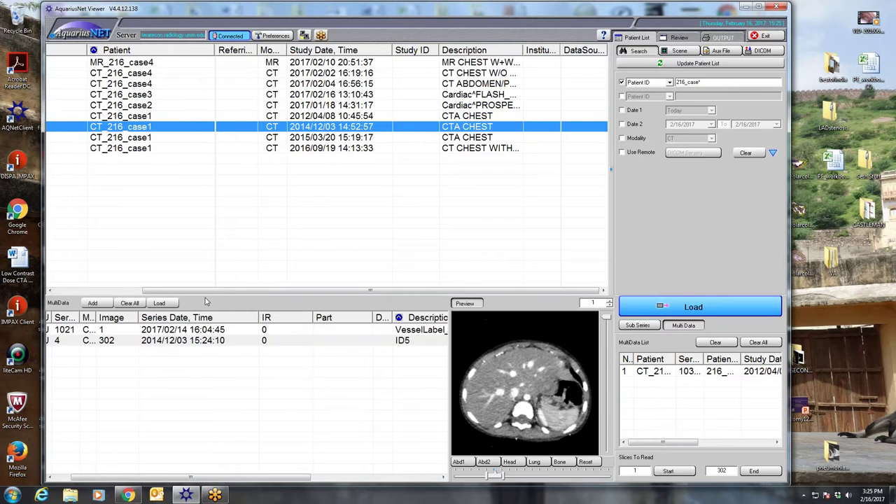
{"action": "double_click", "coordinate": [206, 343]}
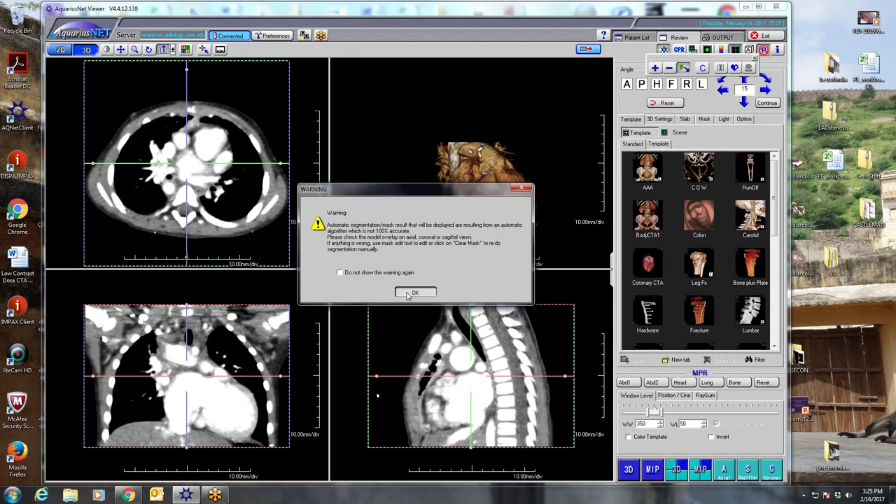
{"action": "left_click", "coordinate": [408, 294]}
{"action": "double_click", "coordinate": [186, 161]}
{"action": "scroll", "coordinate": [350, 214], "scroll_direction": "down", "scroll_amount": 5}
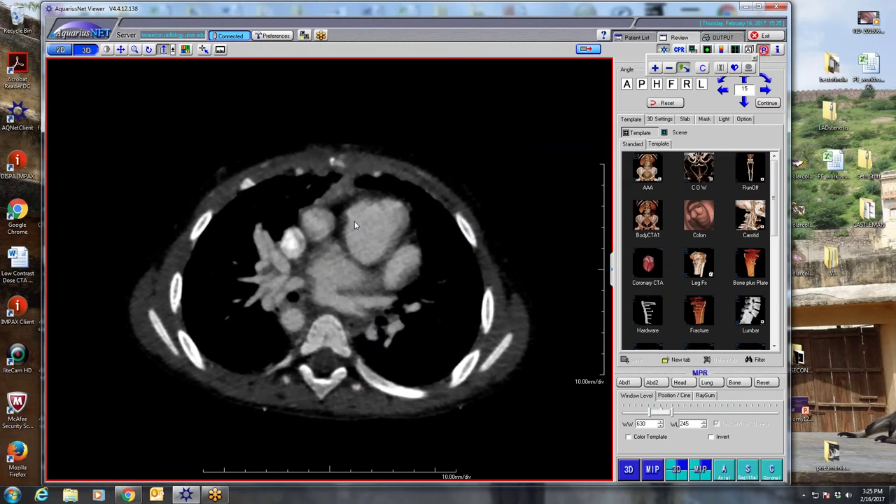
Step: Examine the great vessels in the upper axial slices at and above the aortic arch
{"action": "scroll", "coordinate": [343, 206], "scroll_direction": "up", "scroll_amount": 10}
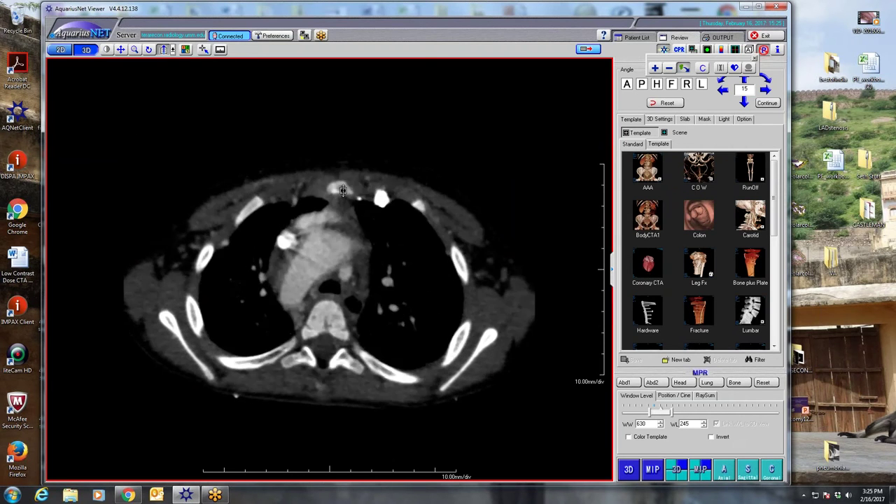
{"action": "scroll", "coordinate": [342, 185], "scroll_direction": "up", "scroll_amount": 4}
{"action": "scroll", "coordinate": [340, 187], "scroll_direction": "down", "scroll_amount": 6}
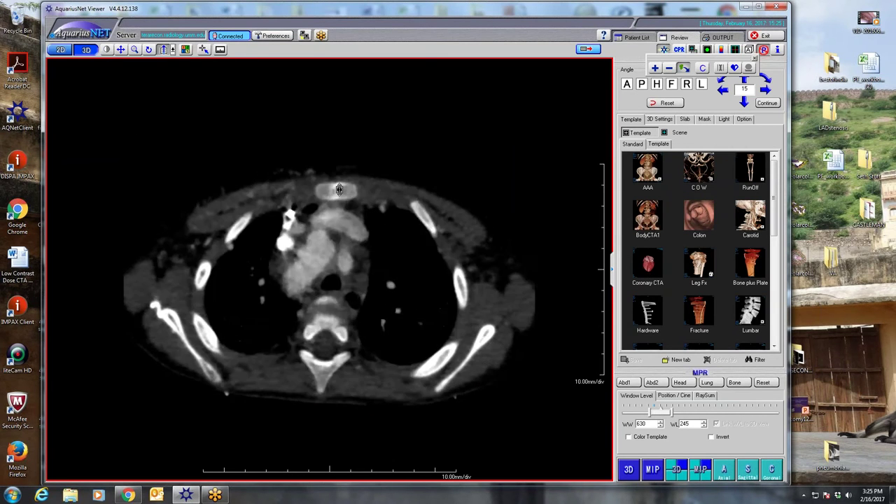
{"action": "scroll", "coordinate": [339, 192], "scroll_direction": "up", "scroll_amount": 3}
Step: Restore the four-view layout, centre the crosshairs on the great vessels and tilt the axial plane on the sagittal view
{"action": "double_click", "coordinate": [339, 192]}
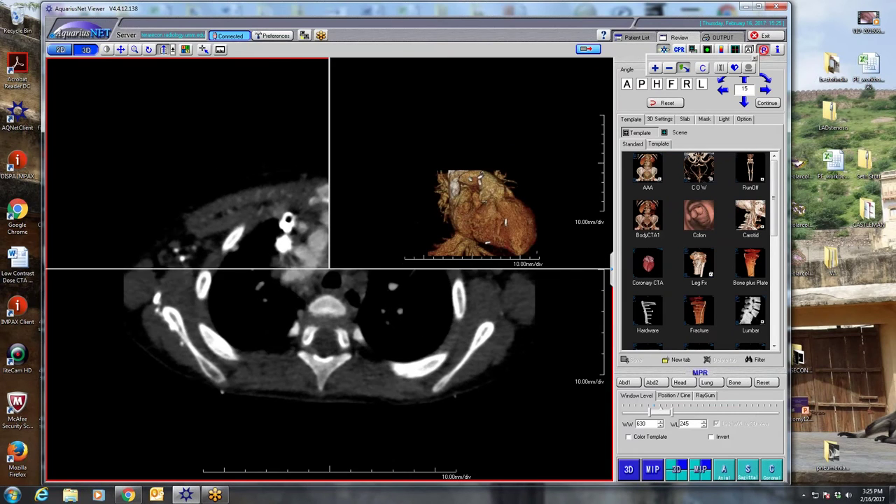
{"action": "left_click_drag", "start_coordinate": [193, 157], "coordinate": [201, 240]}
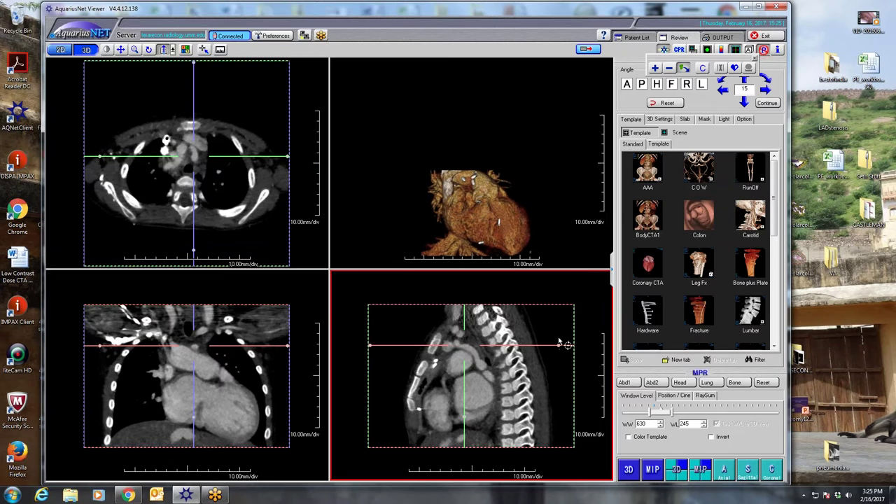
{"action": "left_click_drag", "start_coordinate": [553, 323], "coordinate": [521, 301]}
Step: Examine the outflow from the heart to the aortic arch and the cardiac chambers in the enlarged oblique axial view
{"action": "double_click", "coordinate": [273, 203]}
{"action": "scroll", "coordinate": [274, 205], "scroll_direction": "down", "scroll_amount": 10}
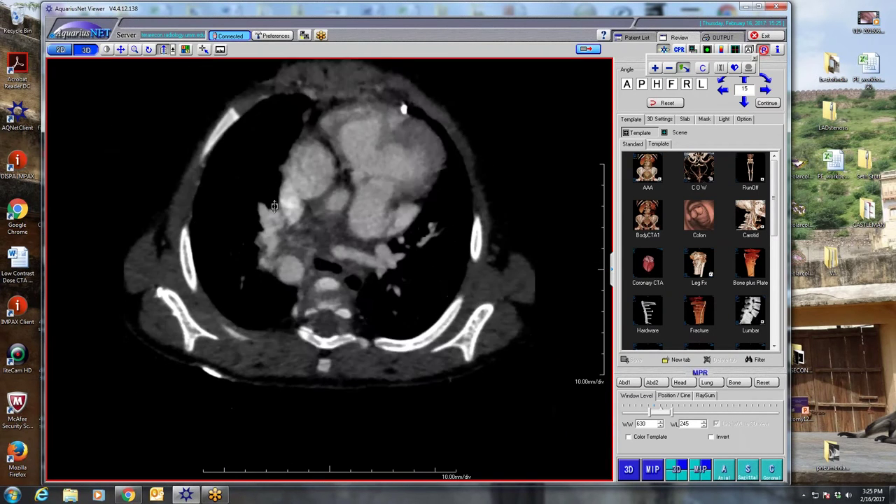
{"action": "scroll", "coordinate": [399, 200], "scroll_direction": "up", "scroll_amount": 10}
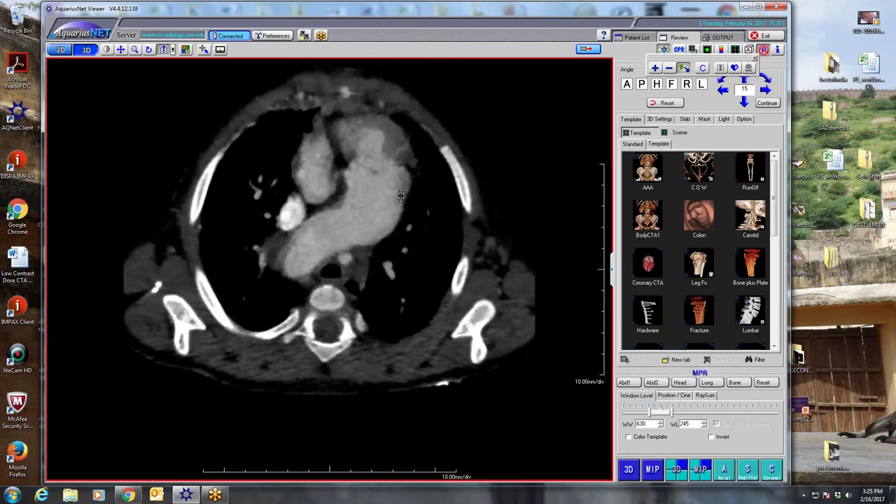
{"action": "scroll", "coordinate": [398, 198], "scroll_direction": "down", "scroll_amount": 5}
{"action": "scroll", "coordinate": [398, 200], "scroll_direction": "up", "scroll_amount": 4}
{"action": "scroll", "coordinate": [396, 202], "scroll_direction": "down", "scroll_amount": 6}
{"action": "scroll", "coordinate": [396, 201], "scroll_direction": "down", "scroll_amount": 3}
{"action": "scroll", "coordinate": [398, 198], "scroll_direction": "up", "scroll_amount": 8}
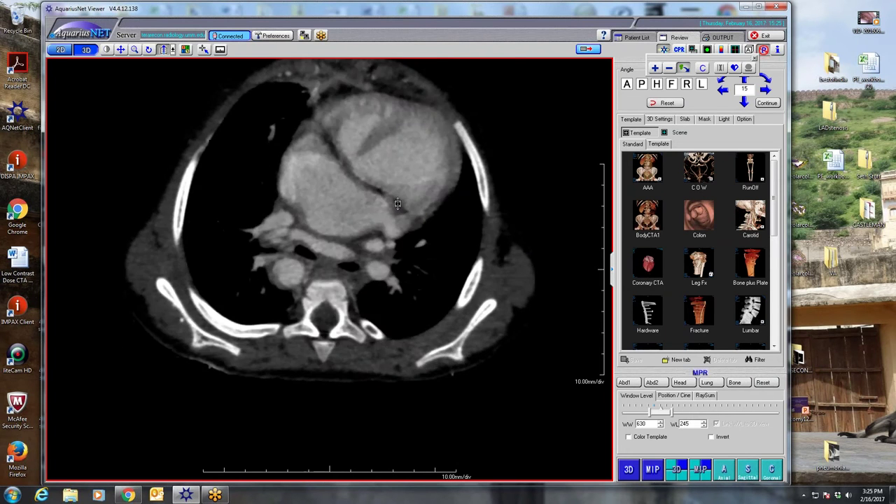
Step: Enlarge the oblique coronal view and examine the aortic arch, great vessels and pulmonary artery branches through its slices
{"action": "double_click", "coordinate": [398, 195]}
{"action": "left_click", "coordinate": [210, 364]}
{"action": "double_click", "coordinate": [210, 364]}
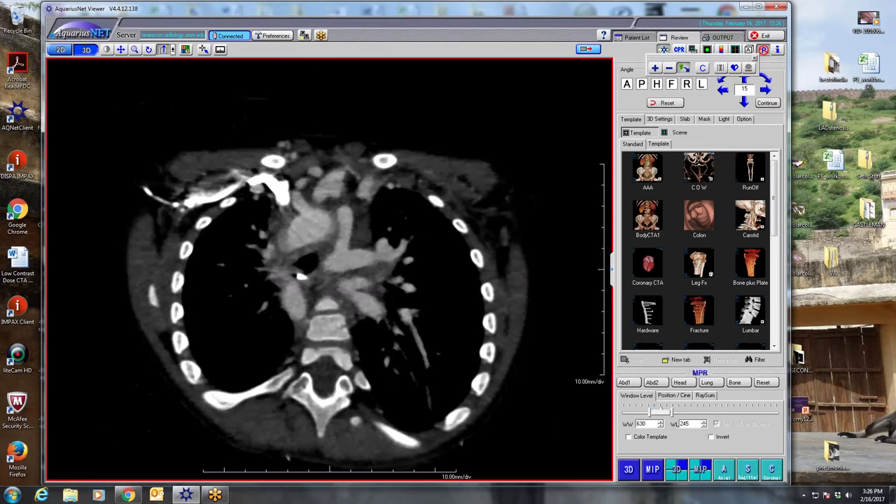
{"action": "scroll", "coordinate": [332, 242], "scroll_direction": "up", "scroll_amount": 3}
{"action": "scroll", "coordinate": [342, 209], "scroll_direction": "down", "scroll_amount": 4}
{"action": "scroll", "coordinate": [353, 261], "scroll_direction": "up", "scroll_amount": 4}
{"action": "scroll", "coordinate": [345, 236], "scroll_direction": "down", "scroll_amount": 3}
{"action": "scroll", "coordinate": [341, 208], "scroll_direction": "down", "scroll_amount": 2}
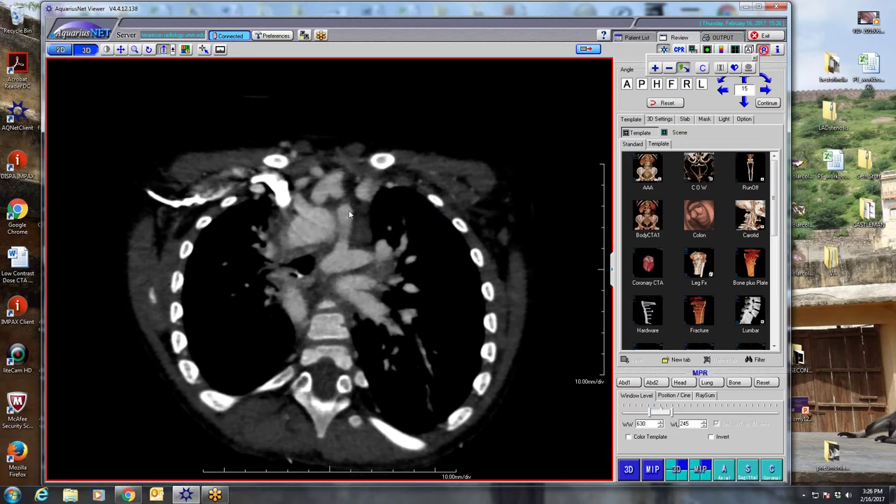
{"action": "scroll", "coordinate": [352, 212], "scroll_direction": "down", "scroll_amount": 3}
{"action": "scroll", "coordinate": [352, 213], "scroll_direction": "up", "scroll_amount": 3}
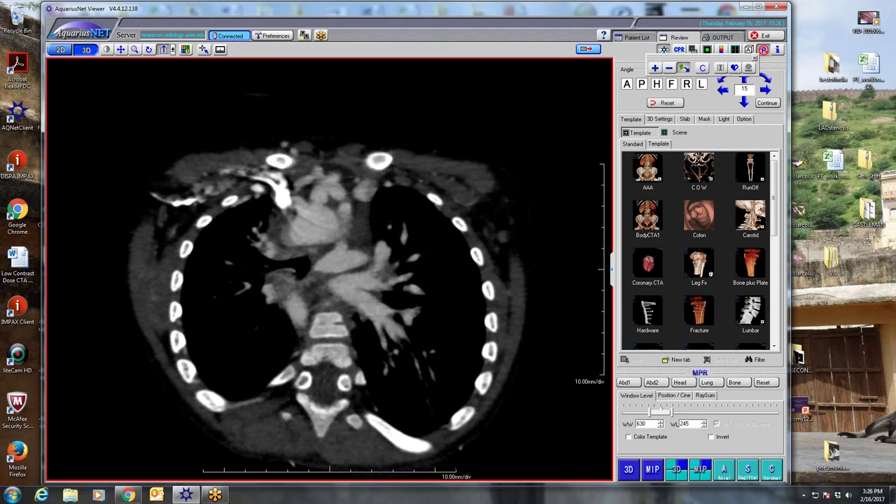
Step: Open series 204 of the 2015/03/20 CT_216_case1 study, enlarging the axial view at window width about 750 and level 335
{"action": "left_click", "coordinate": [632, 43]}
{"action": "key", "text": "Down"}
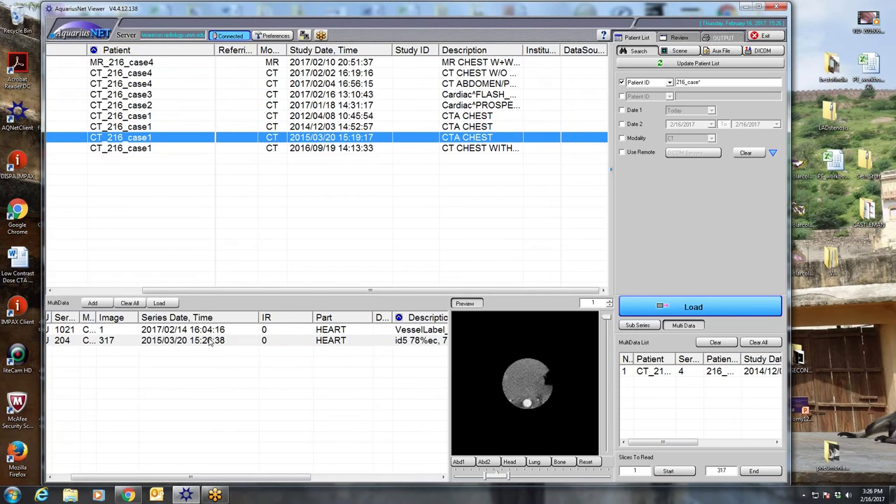
{"action": "double_click", "coordinate": [208, 340]}
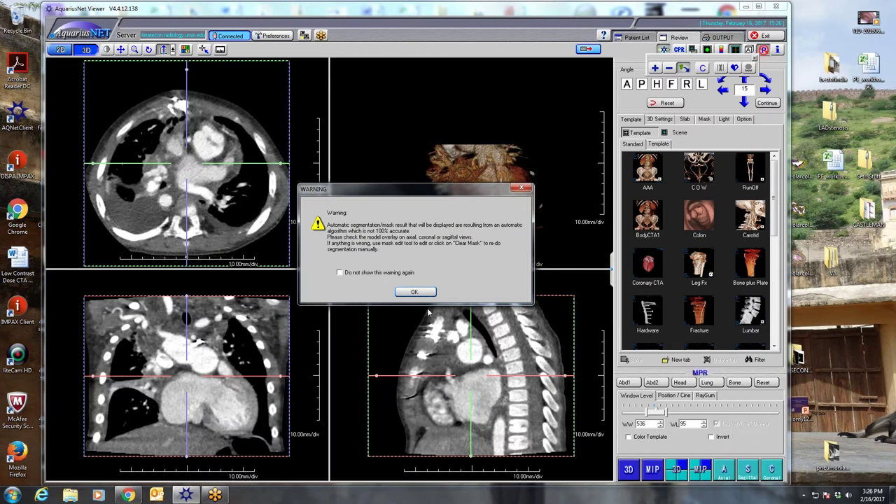
{"action": "left_click", "coordinate": [413, 291]}
{"action": "double_click", "coordinate": [318, 233]}
{"action": "left_click_drag", "start_coordinate": [318, 210], "coordinate": [319, 233]}
{"action": "scroll", "coordinate": [319, 233], "scroll_direction": "up", "scroll_amount": 10}
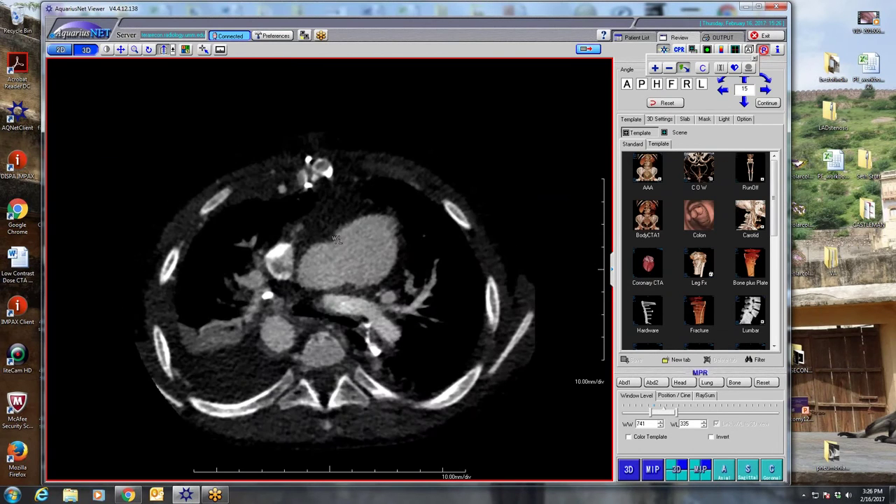
{"action": "scroll", "coordinate": [336, 240], "scroll_direction": "up", "scroll_amount": 3}
Step: Restore the four-view layout, centre the crosshairs on the bright vessel beside the aorta and tilt the planes on the sagittal, coronal and axial views
{"action": "double_click", "coordinate": [335, 238]}
{"action": "left_click_drag", "start_coordinate": [182, 161], "coordinate": [162, 156]}
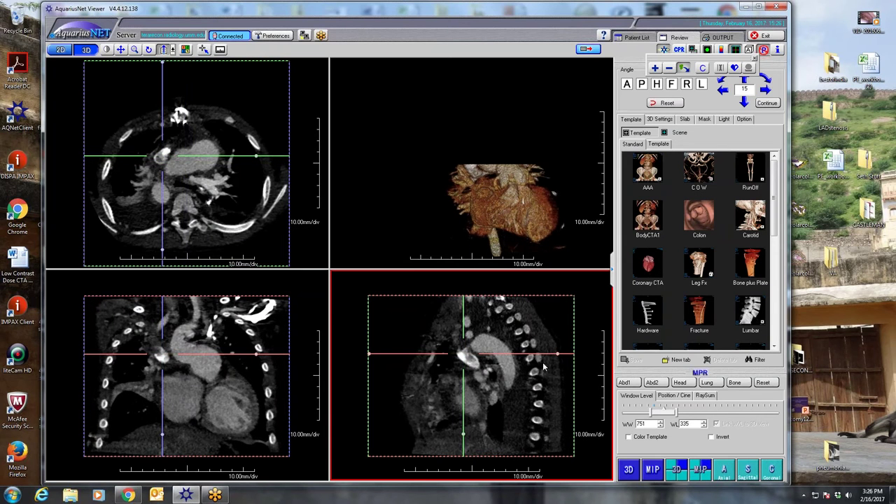
{"action": "left_click_drag", "start_coordinate": [546, 340], "coordinate": [516, 324]}
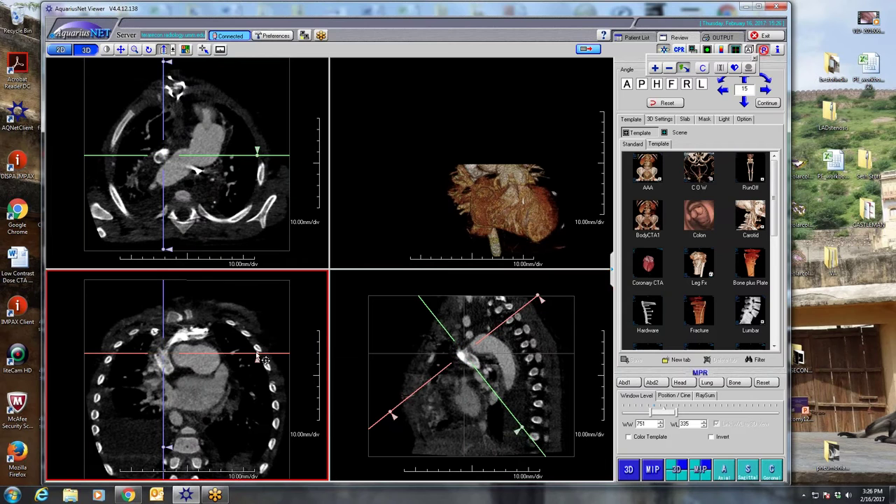
{"action": "left_click_drag", "start_coordinate": [260, 352], "coordinate": [252, 323]}
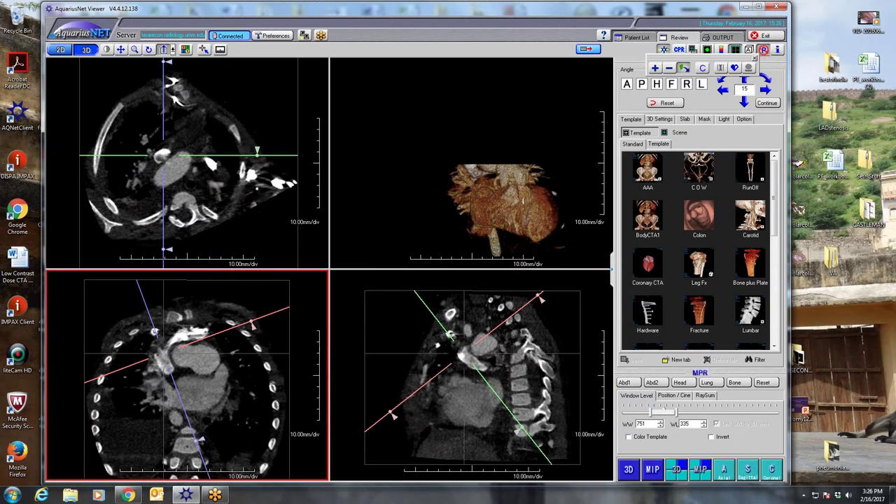
{"action": "left_click_drag", "start_coordinate": [256, 134], "coordinate": [246, 117]}
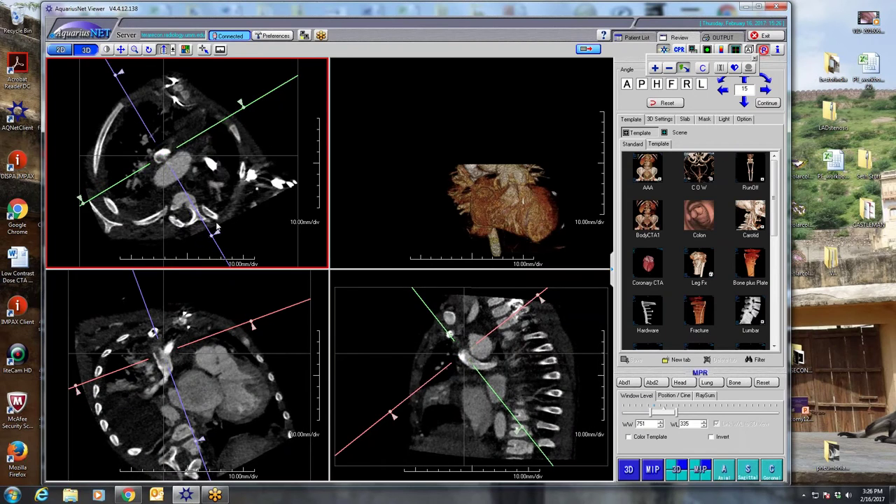
Step: Examine the heart, aorta and pulmonary arteries through the slices of the enlarged oblique axial view
{"action": "double_click", "coordinate": [246, 117]}
{"action": "scroll", "coordinate": [313, 258], "scroll_direction": "down", "scroll_amount": 10}
{"action": "scroll", "coordinate": [308, 266], "scroll_direction": "up", "scroll_amount": 10}
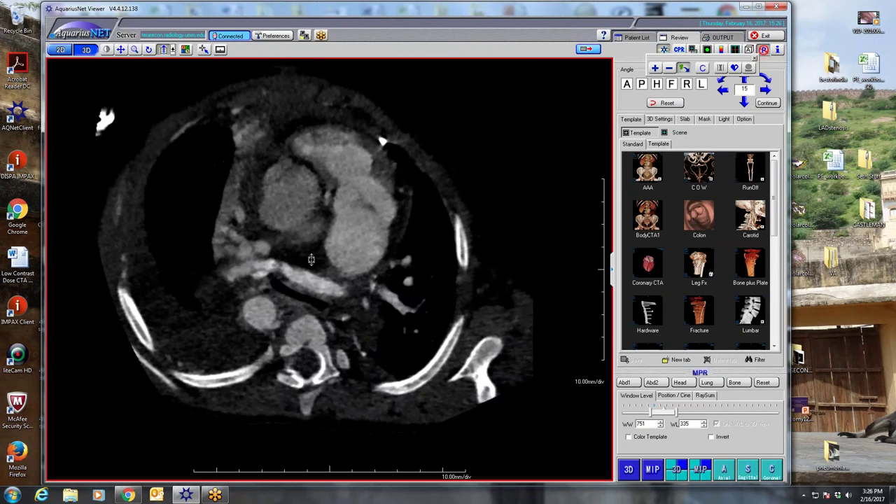
{"action": "scroll", "coordinate": [297, 275], "scroll_direction": "up", "scroll_amount": 5}
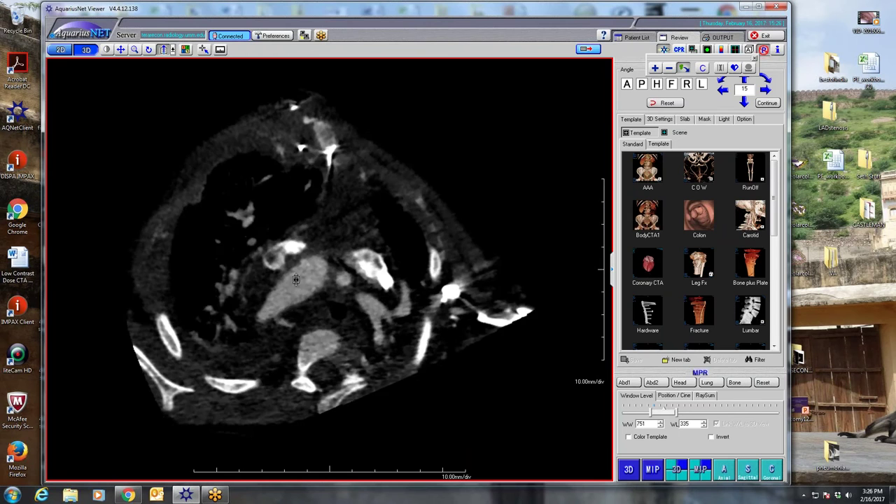
{"action": "scroll", "coordinate": [311, 258], "scroll_direction": "down", "scroll_amount": 8}
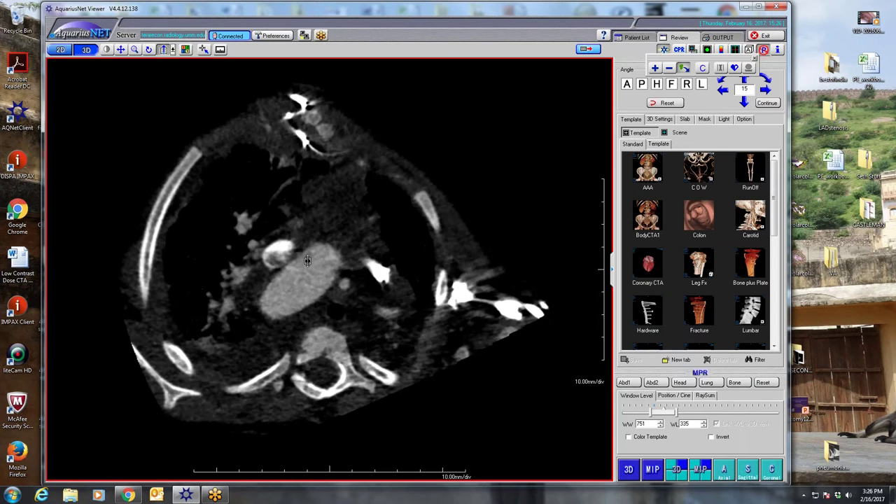
{"action": "scroll", "coordinate": [280, 258], "scroll_direction": "up", "scroll_amount": 8}
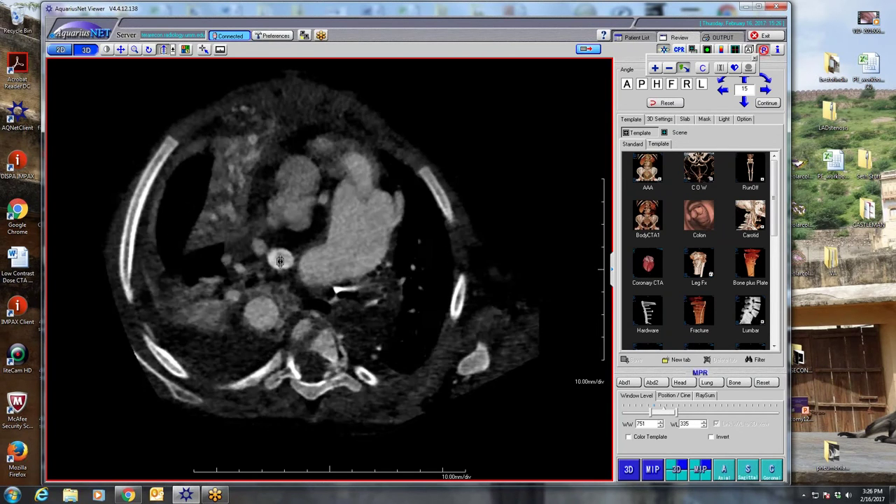
Step: Restore the four-view layout, then rotate the crosshairs on the axial view and recentre them on the pulmonary artery
{"action": "double_click", "coordinate": [284, 270]}
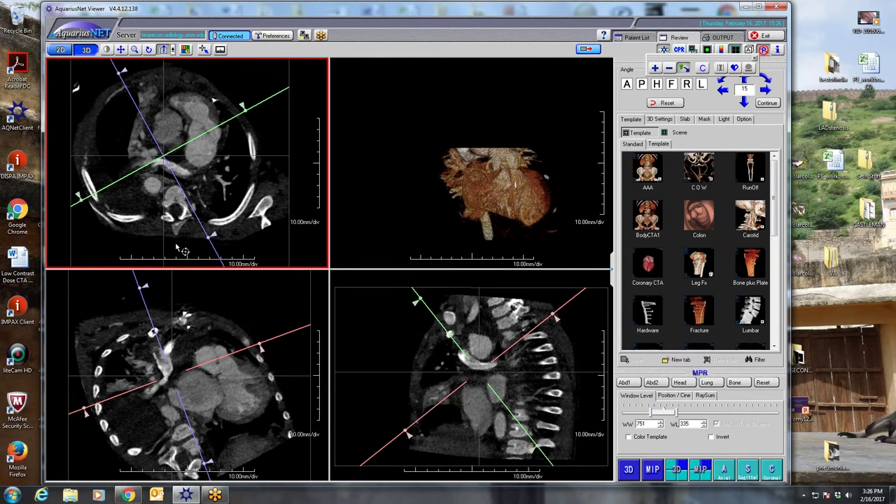
{"action": "left_click_drag", "start_coordinate": [181, 250], "coordinate": [157, 246]}
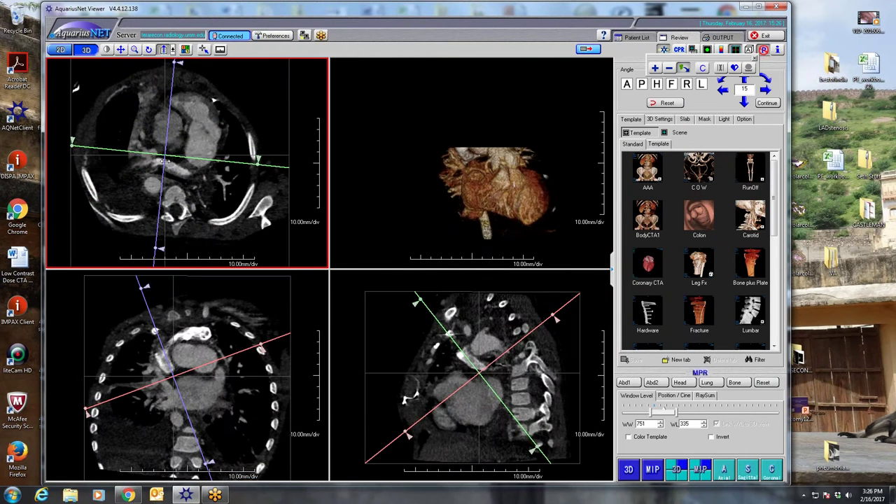
{"action": "left_click_drag", "start_coordinate": [163, 156], "coordinate": [163, 163]}
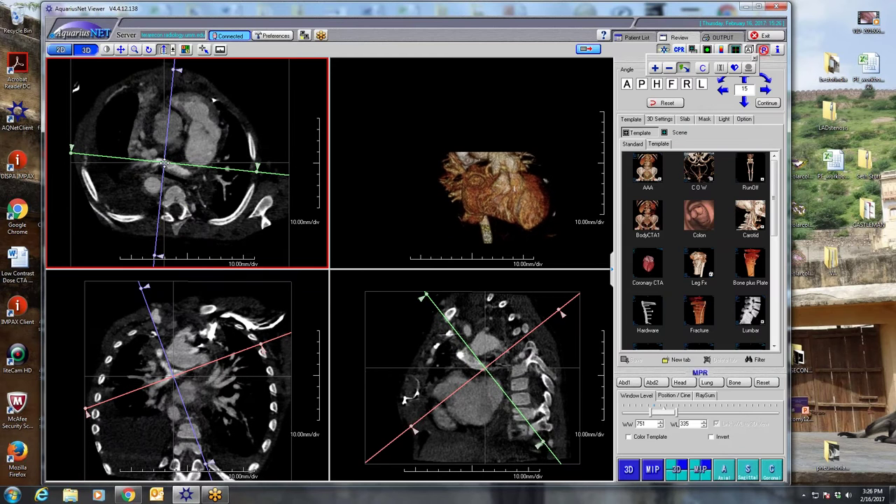
Step: Enlarge the oblique coronal view and examine the superior vena cava and its connection to the pulmonary arteries
{"action": "double_click", "coordinate": [163, 352]}
{"action": "scroll", "coordinate": [330, 212], "scroll_direction": "down", "scroll_amount": 5}
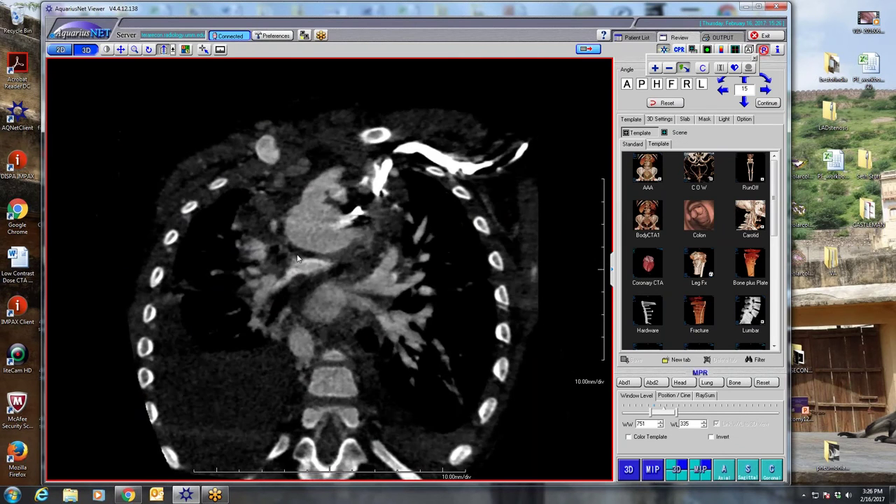
{"action": "scroll", "coordinate": [297, 243], "scroll_direction": "down", "scroll_amount": 8}
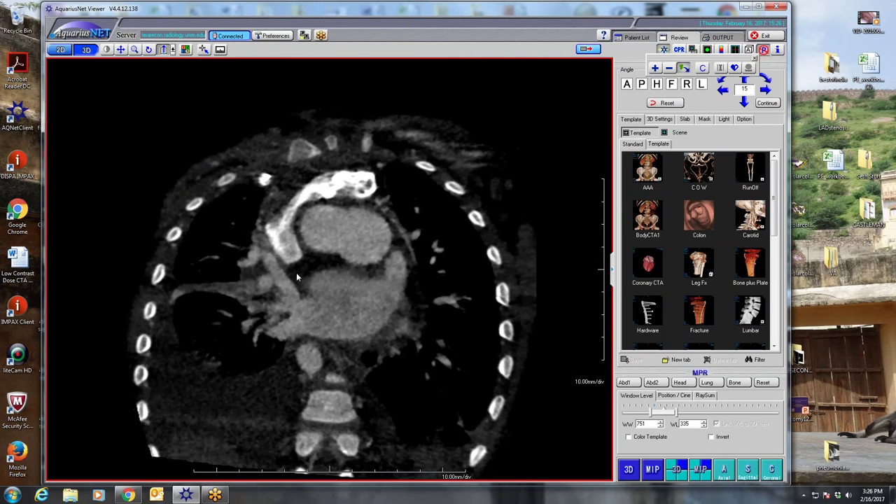
{"action": "scroll", "coordinate": [312, 278], "scroll_direction": "up", "scroll_amount": 8}
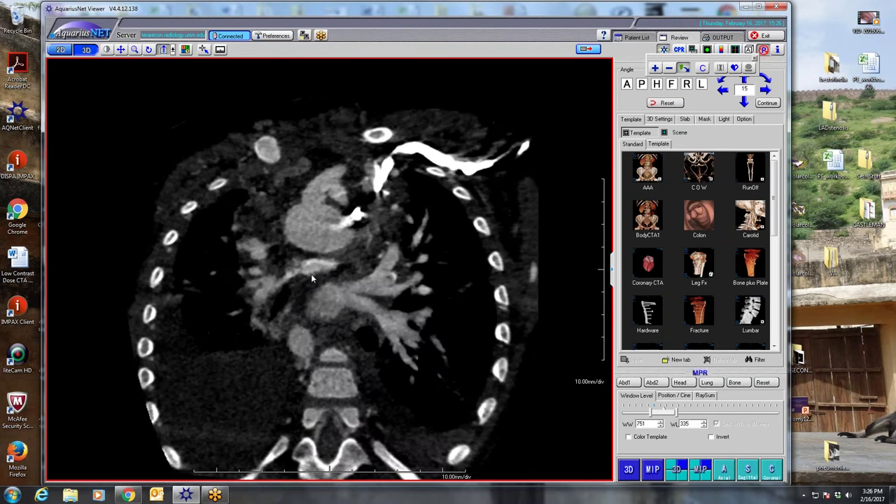
{"action": "scroll", "coordinate": [311, 273], "scroll_direction": "up", "scroll_amount": 2}
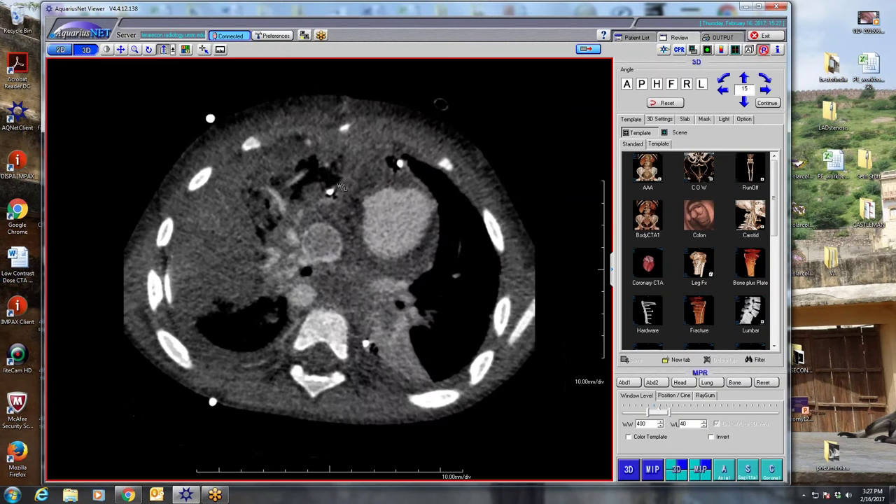
Step: Set the enlarged axial view to window width 915 and level 310, and examine the heart and great vessels
{"action": "left_click_drag", "start_coordinate": [339, 186], "coordinate": [357, 181]}
{"action": "scroll", "coordinate": [353, 203], "scroll_direction": "down", "scroll_amount": 15}
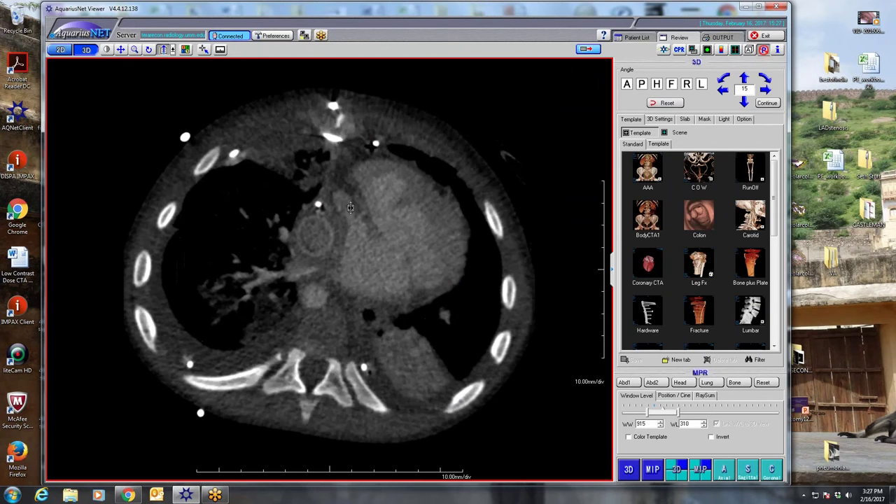
{"action": "scroll", "coordinate": [347, 228], "scroll_direction": "down", "scroll_amount": 5}
{"action": "scroll", "coordinate": [343, 210], "scroll_direction": "up", "scroll_amount": 12}
{"action": "scroll", "coordinate": [342, 199], "scroll_direction": "up", "scroll_amount": 8}
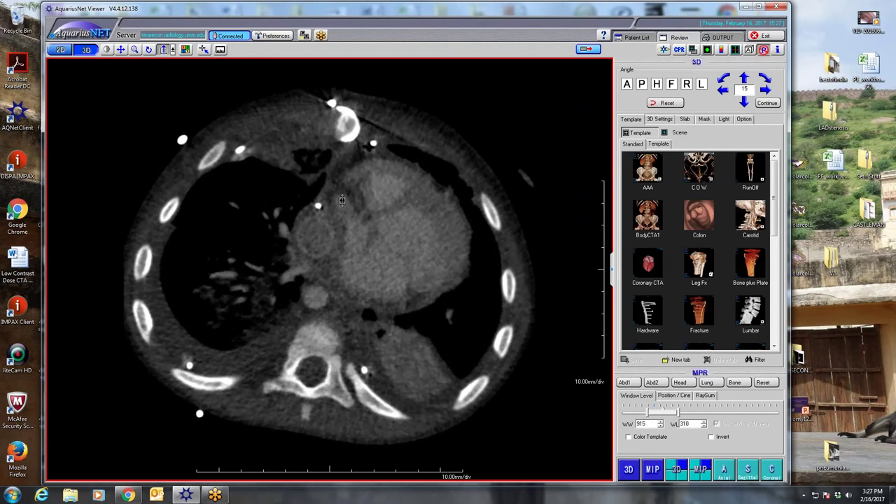
{"action": "scroll", "coordinate": [340, 188], "scroll_direction": "down", "scroll_amount": 6}
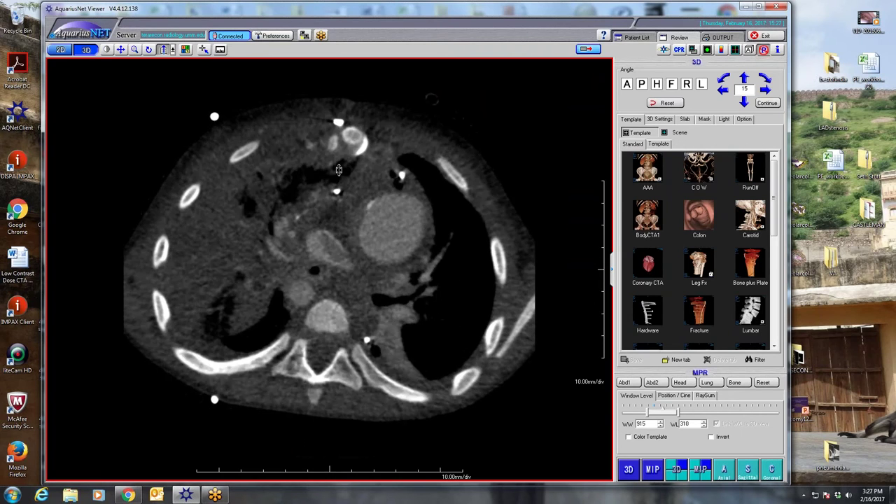
{"action": "scroll", "coordinate": [336, 175], "scroll_direction": "up", "scroll_amount": 3}
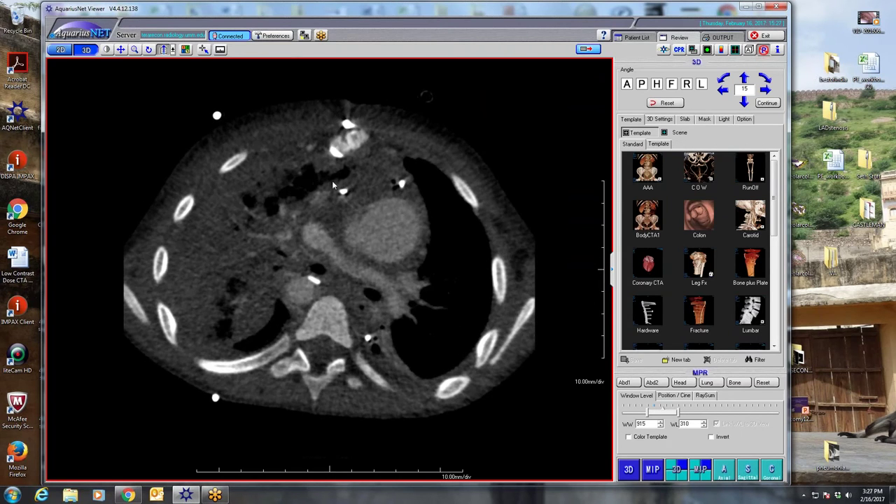
Step: Centre the crosshairs on the vessel beside the aorta, then enlarge the sagittal view and examine the conduit and pulmonary artery
{"action": "double_click", "coordinate": [305, 210]}
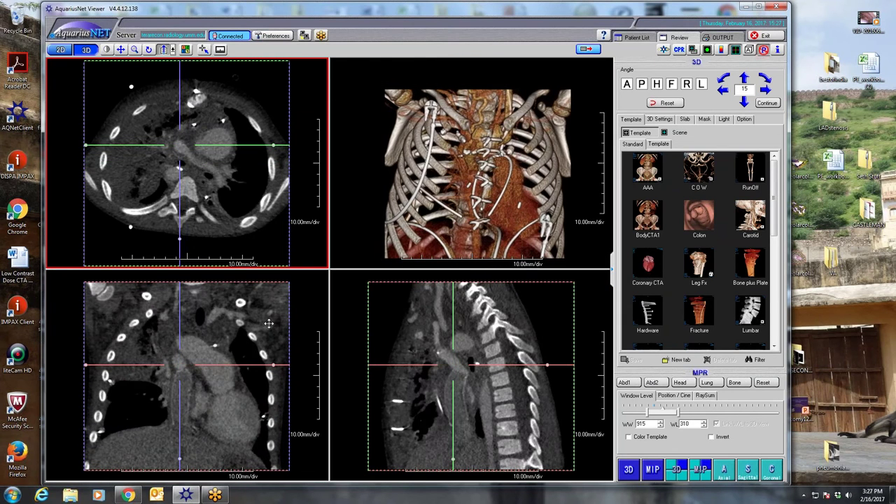
{"action": "double_click", "coordinate": [509, 346]}
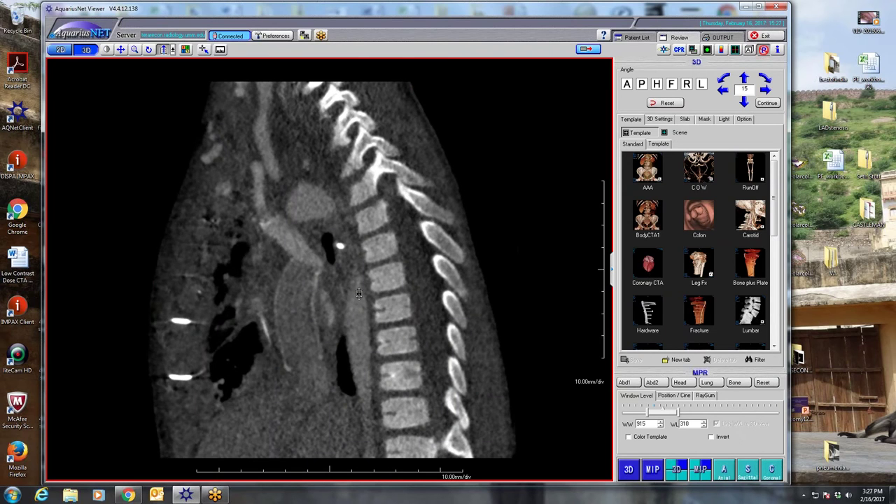
{"action": "scroll", "coordinate": [358, 293], "scroll_direction": "down", "scroll_amount": 10}
{"action": "scroll", "coordinate": [353, 287], "scroll_direction": "down", "scroll_amount": 5}
Step: Restore the four-view layout, tilt the coronal plane along the pulmonary artery on the axial view and enlarge the oblique coronal view
{"action": "double_click", "coordinate": [342, 296]}
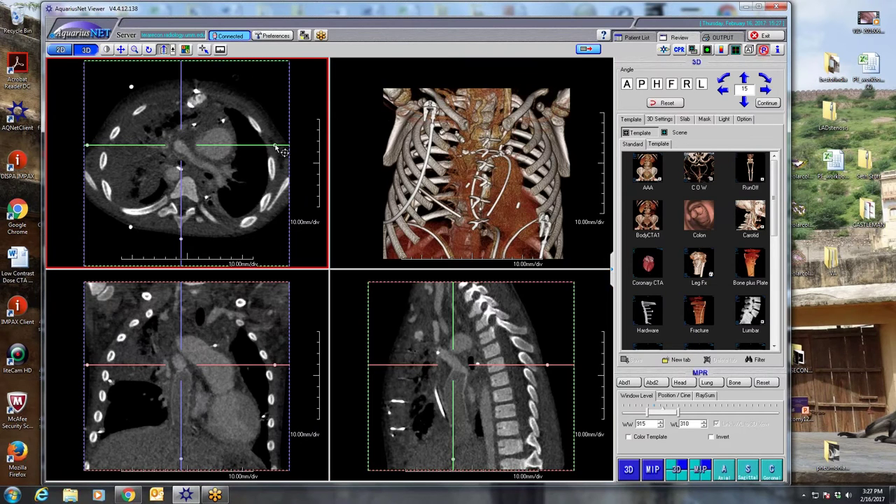
{"action": "left_click_drag", "start_coordinate": [258, 190], "coordinate": [252, 205]}
{"action": "left_click", "coordinate": [293, 434]}
{"action": "double_click", "coordinate": [293, 434]}
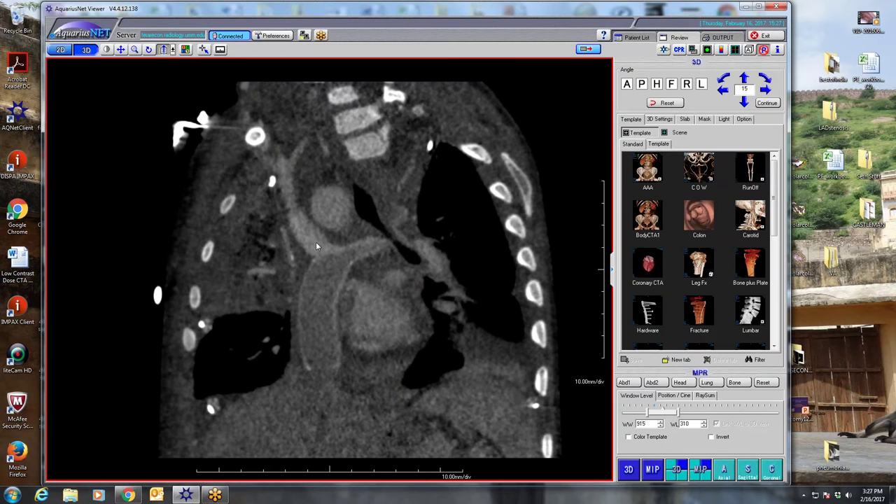
Step: Examine the superior vena cava, conduit and pulmonary artery through the enlarged oblique coronal slices
{"action": "scroll", "coordinate": [365, 291], "scroll_direction": "down", "scroll_amount": 10}
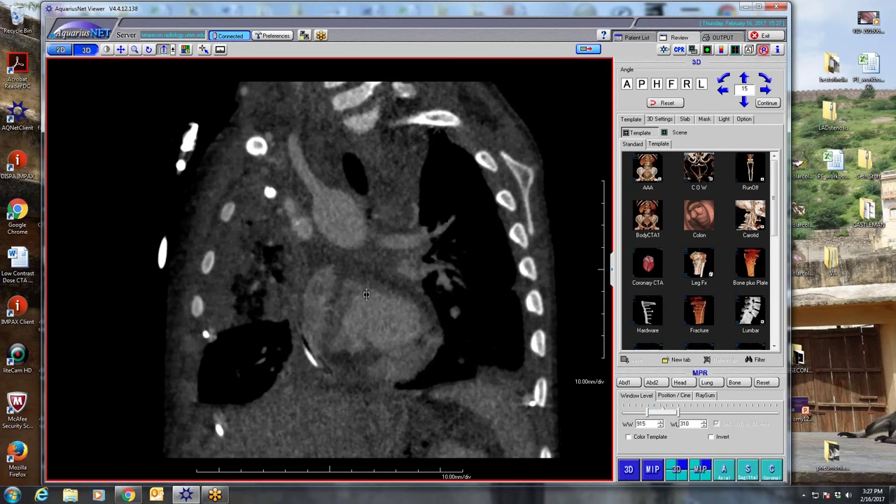
{"action": "scroll", "coordinate": [366, 289], "scroll_direction": "down", "scroll_amount": 10}
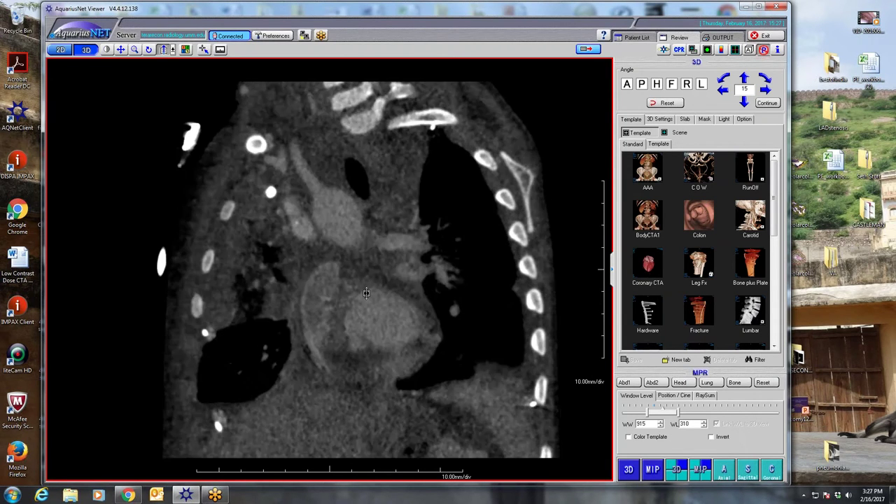
{"action": "scroll", "coordinate": [365, 282], "scroll_direction": "down", "scroll_amount": 3}
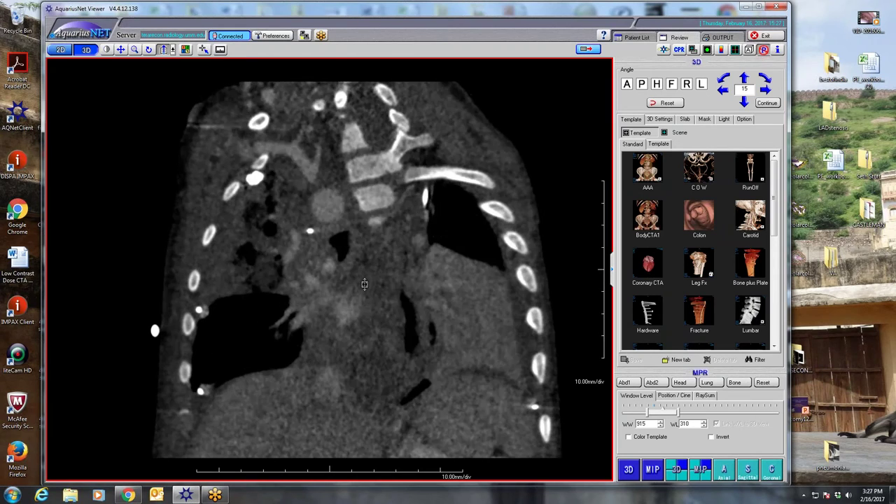
Step: Switch to the enlarged axial view and follow the conduit from the aortic arch level down through the heart
{"action": "double_click", "coordinate": [366, 282]}
{"action": "double_click", "coordinate": [256, 211]}
{"action": "scroll", "coordinate": [256, 211], "scroll_direction": "down", "scroll_amount": 10}
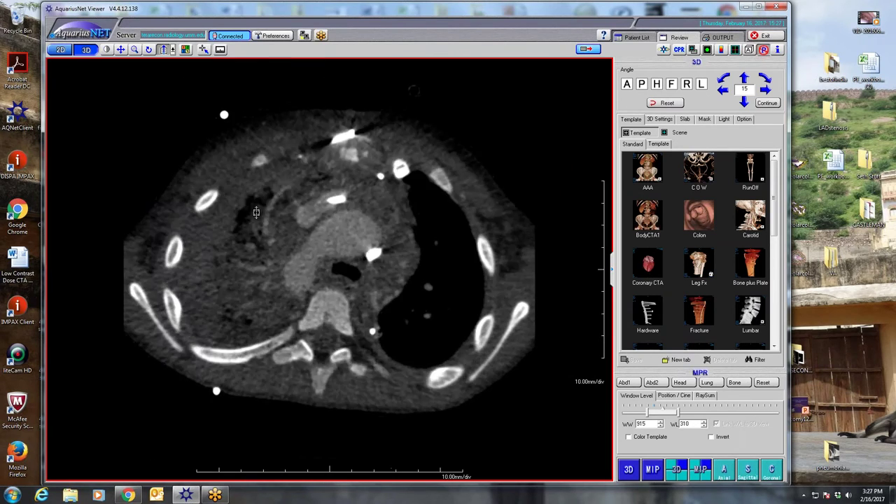
{"action": "scroll", "coordinate": [253, 229], "scroll_direction": "down", "scroll_amount": 10}
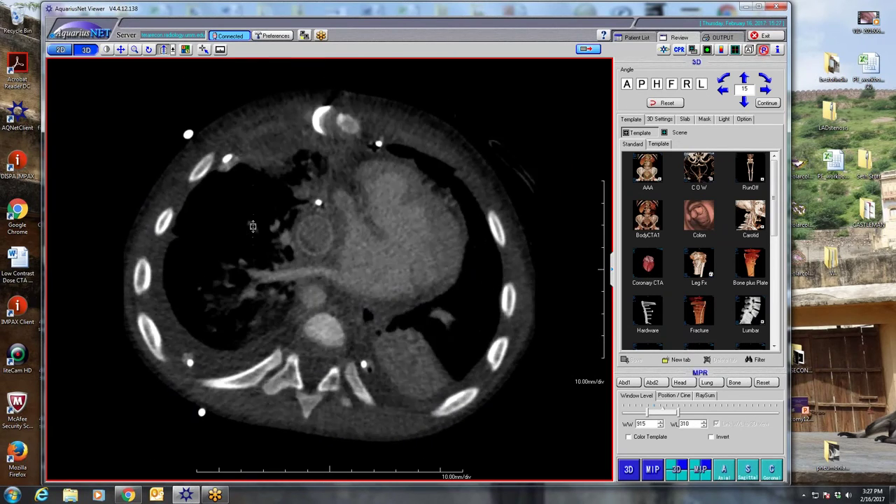
{"action": "scroll", "coordinate": [250, 227], "scroll_direction": "down", "scroll_amount": 10}
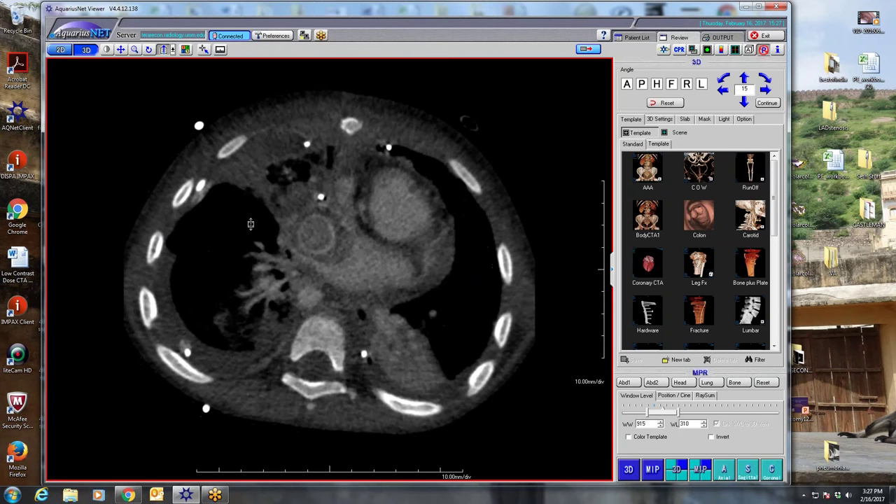
Step: Examine the conduit, pulmonary artery and heart through the enlarged axial slices
{"action": "scroll", "coordinate": [248, 208], "scroll_direction": "up", "scroll_amount": 4}
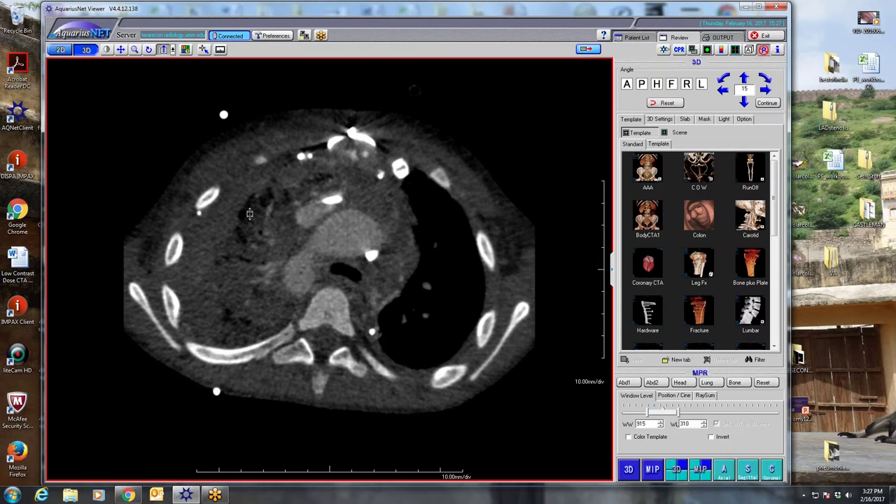
{"action": "scroll", "coordinate": [249, 213], "scroll_direction": "down", "scroll_amount": 10}
{"action": "scroll", "coordinate": [250, 230], "scroll_direction": "down", "scroll_amount": 2}
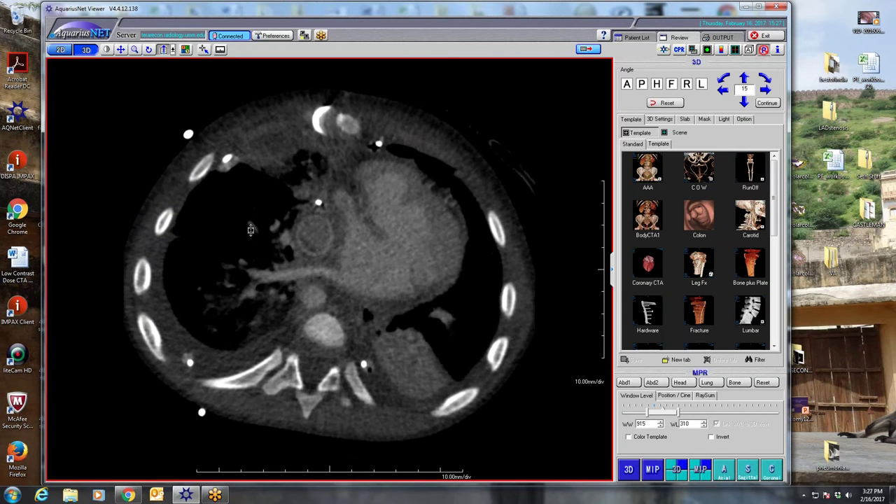
Step: Load the FI_CorCTA series of the case3 cardiac CT dated 2017/02/16 and enlarge its axial view
{"action": "left_click", "coordinate": [633, 37]}
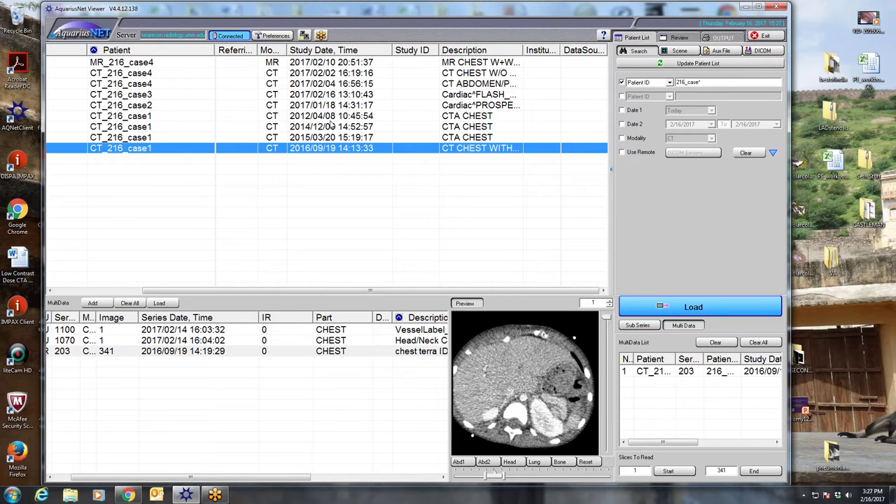
{"action": "left_click", "coordinate": [330, 95]}
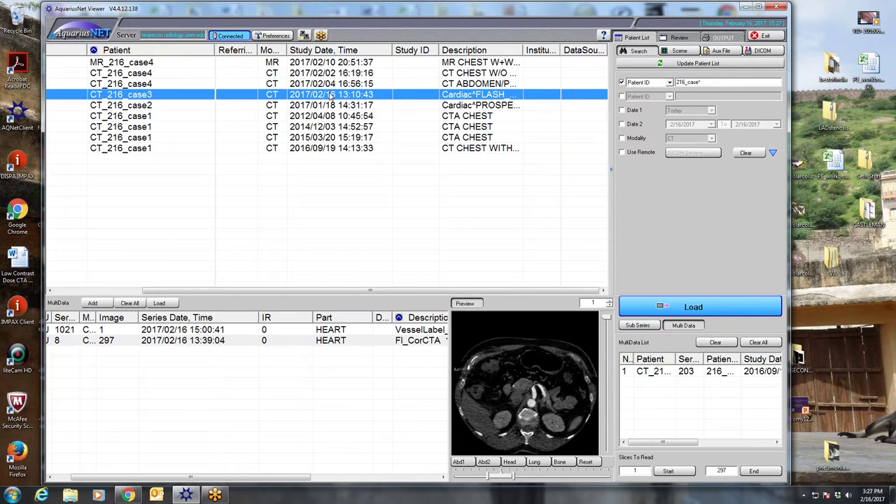
{"action": "left_click", "coordinate": [310, 340]}
{"action": "left_click", "coordinate": [680, 37]}
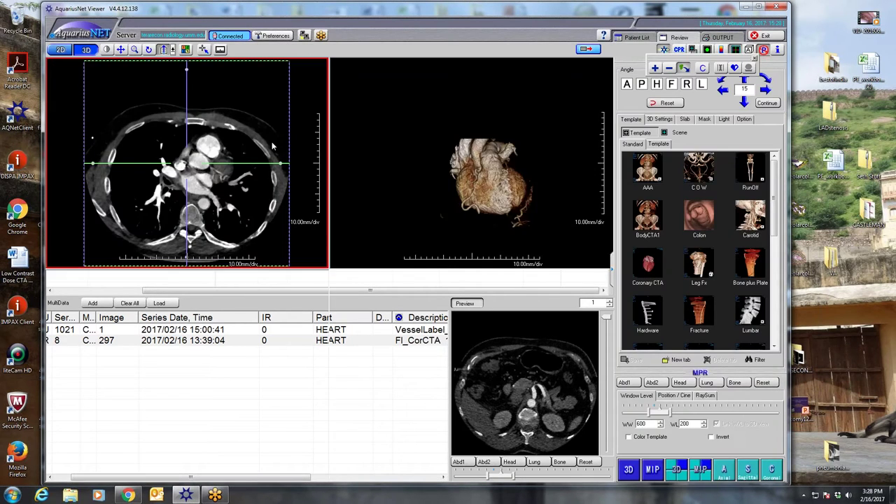
{"action": "double_click", "coordinate": [272, 141]}
Step: Review the axial slices between the pulmonary arteries and heart, setting the window width to 765 and level to 260
{"action": "scroll", "coordinate": [399, 156], "scroll_direction": "up", "scroll_amount": 5}
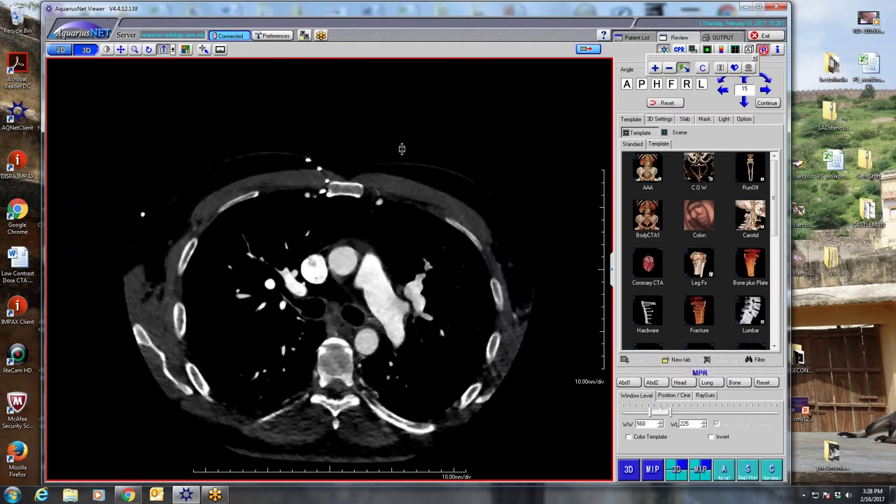
{"action": "left_click_drag", "start_coordinate": [400, 140], "coordinate": [375, 246]}
{"action": "mouse_move", "coordinate": [486, 231]}
{"action": "left_mouse_down"}
{"action": "mouse_move", "coordinate": [489, 257]}
{"action": "mouse_move", "coordinate": [489, 223]}
{"action": "left_mouse_up"}
{"action": "scroll", "coordinate": [494, 223], "scroll_direction": "up", "scroll_amount": 10}
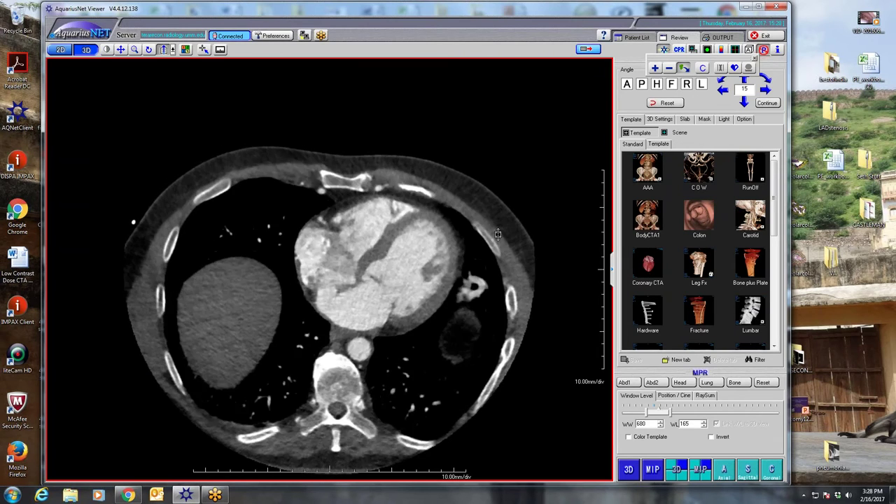
{"action": "left_click_drag", "start_coordinate": [498, 221], "coordinate": [499, 209]}
{"action": "scroll", "coordinate": [459, 274], "scroll_direction": "down", "scroll_amount": 8}
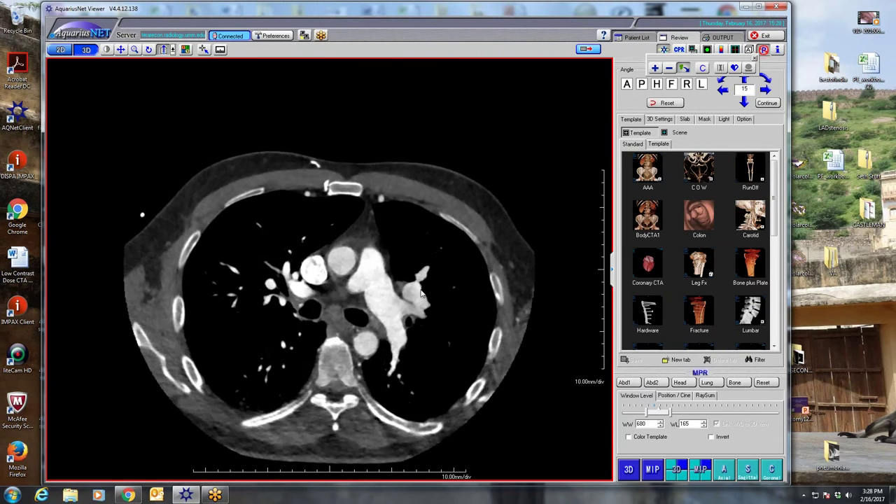
{"action": "scroll", "coordinate": [458, 278], "scroll_direction": "up", "scroll_amount": 3}
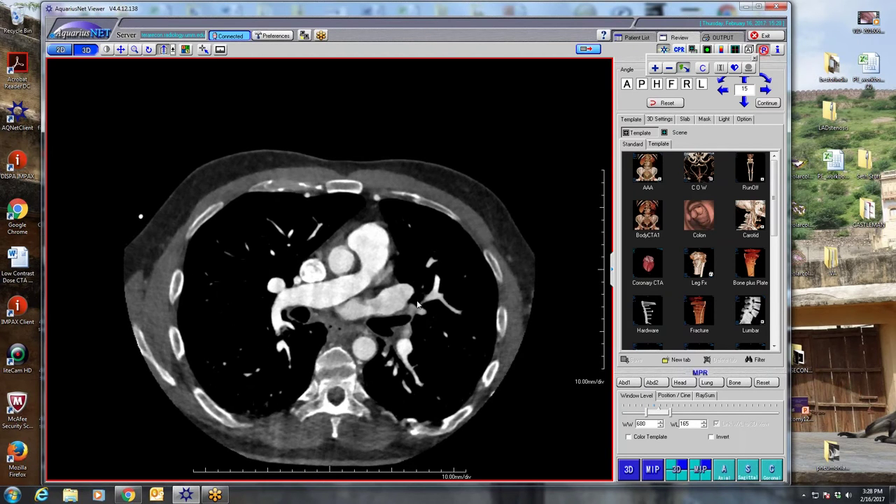
{"action": "left_click_drag", "start_coordinate": [446, 297], "coordinate": [440, 279]}
{"action": "scroll", "coordinate": [440, 279], "scroll_direction": "down", "scroll_amount": 5}
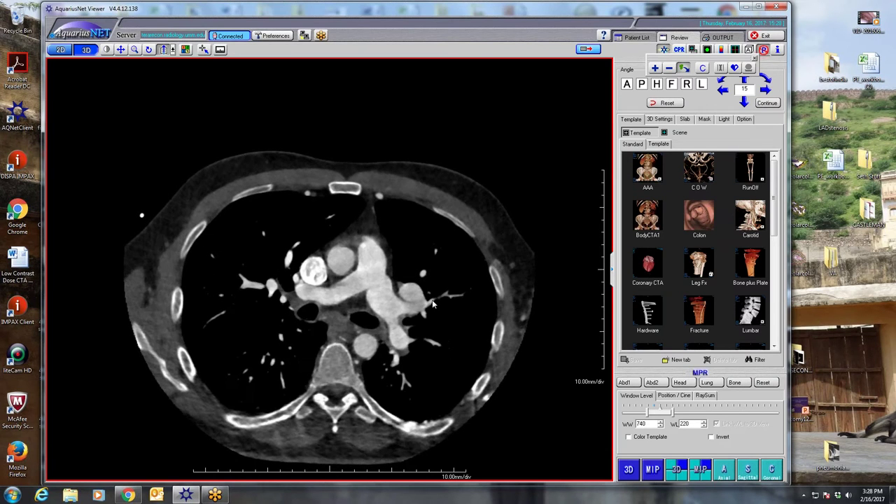
{"action": "left_click_drag", "start_coordinate": [433, 306], "coordinate": [428, 314]}
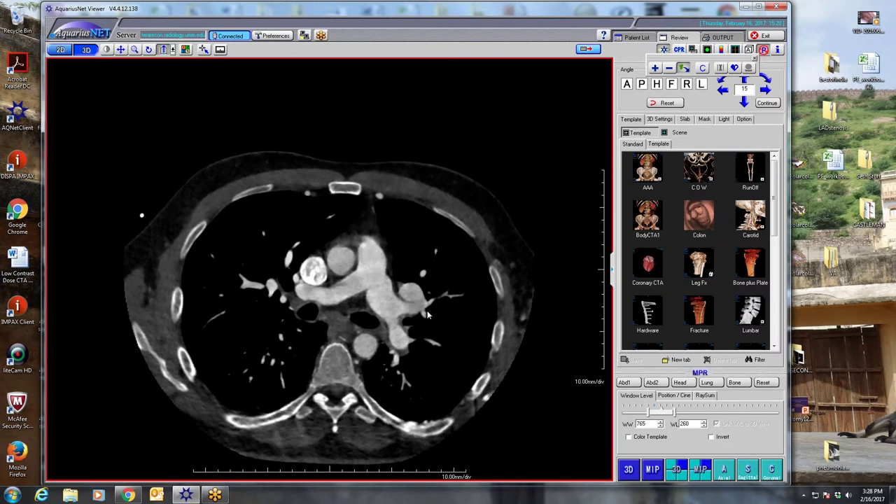
Step: Examine the pulmonary artery and left hilar vessels on the axial slices, continuing down to the left atrium
{"action": "scroll", "coordinate": [454, 315], "scroll_direction": "down", "scroll_amount": 2}
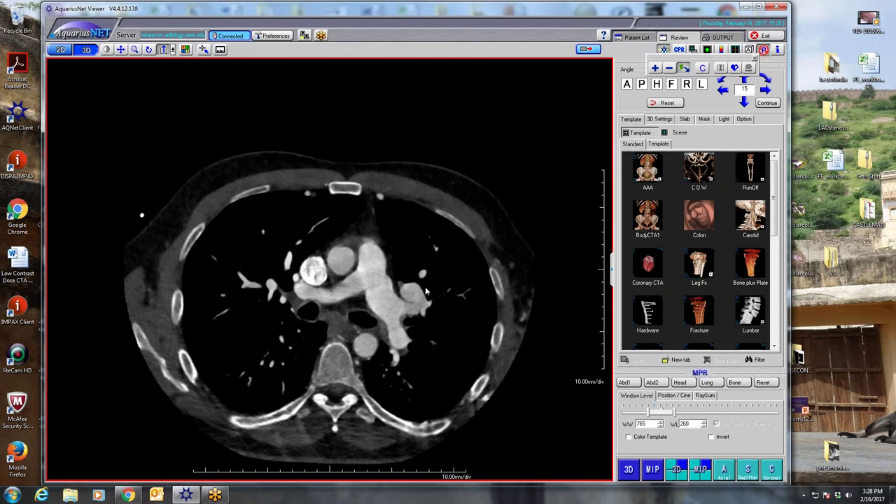
{"action": "scroll", "coordinate": [425, 284], "scroll_direction": "down", "scroll_amount": 2}
{"action": "scroll", "coordinate": [425, 287], "scroll_direction": "down", "scroll_amount": 4}
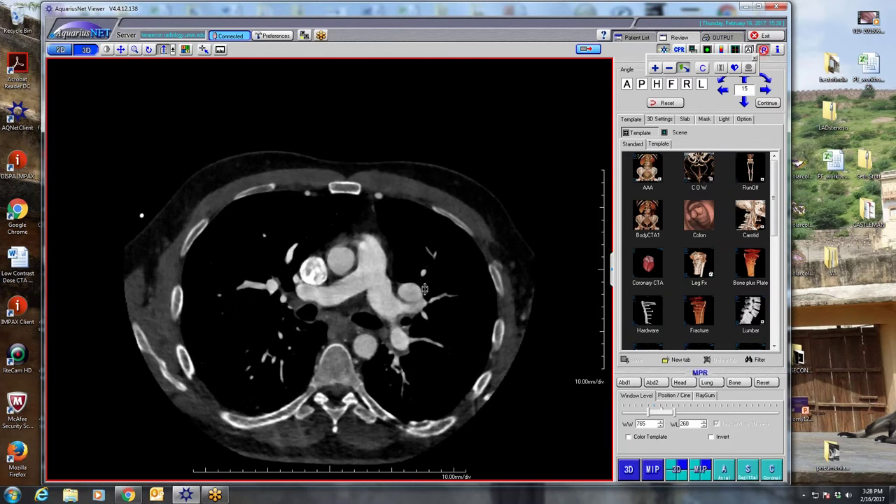
{"action": "scroll", "coordinate": [425, 286], "scroll_direction": "down", "scroll_amount": 6}
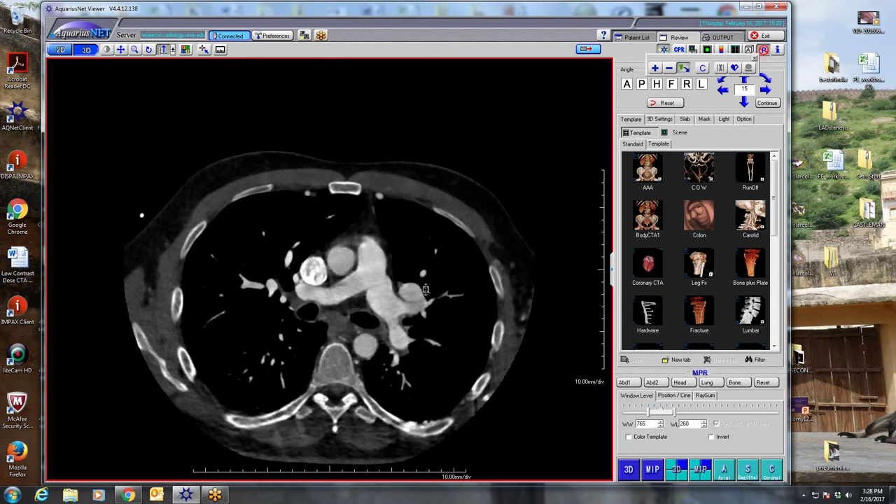
{"action": "scroll", "coordinate": [423, 302], "scroll_direction": "down", "scroll_amount": 8}
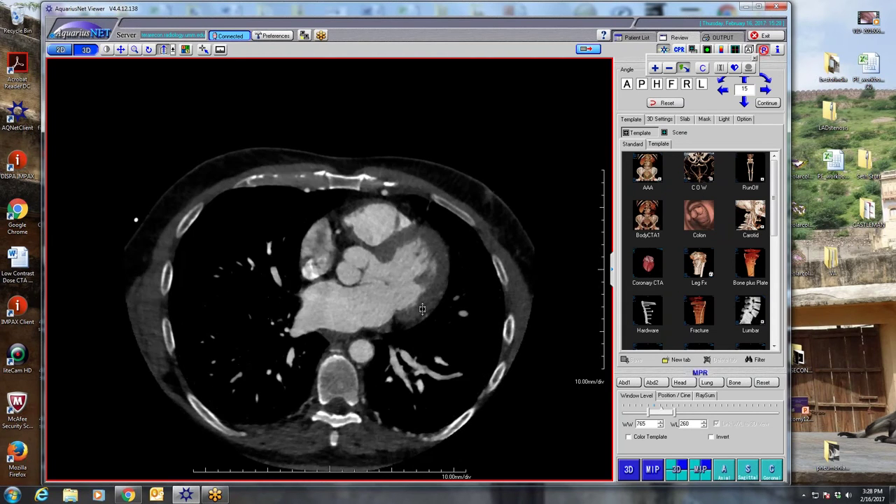
Step: Follow the enhancing vessel beside the cardiac apex down to the diaphragm on the axial slices
{"action": "scroll", "coordinate": [420, 321], "scroll_direction": "up", "scroll_amount": 3}
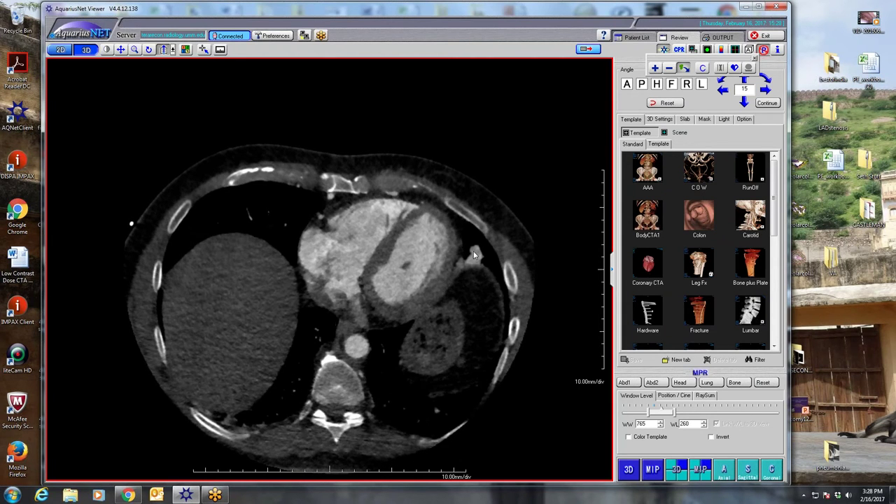
{"action": "scroll", "coordinate": [471, 248], "scroll_direction": "down", "scroll_amount": 8}
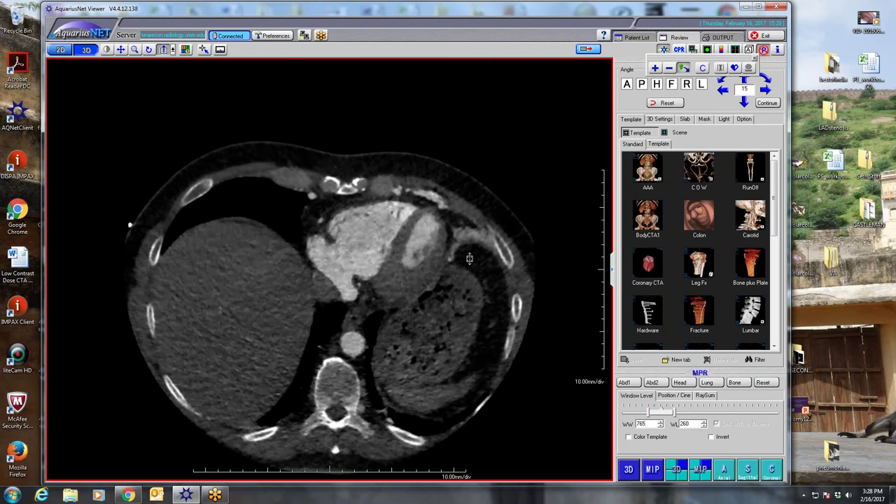
{"action": "scroll", "coordinate": [467, 244], "scroll_direction": "down", "scroll_amount": 8}
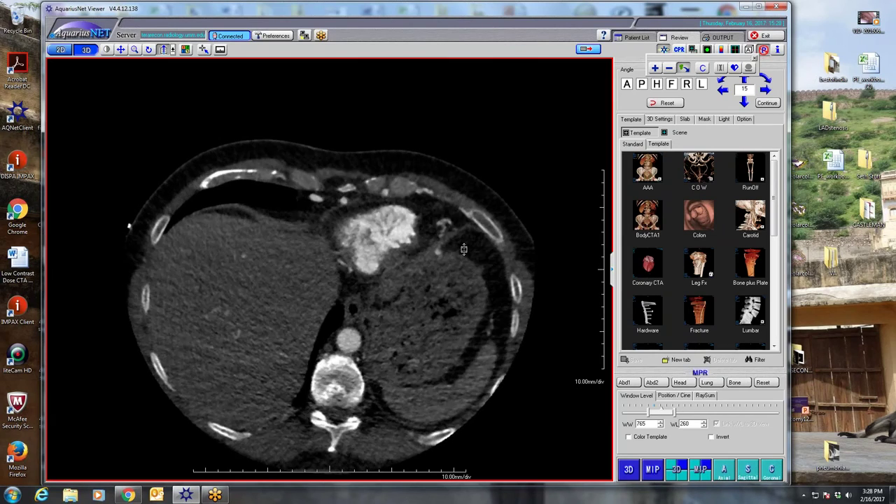
{"action": "scroll", "coordinate": [459, 253], "scroll_direction": "up", "scroll_amount": 8}
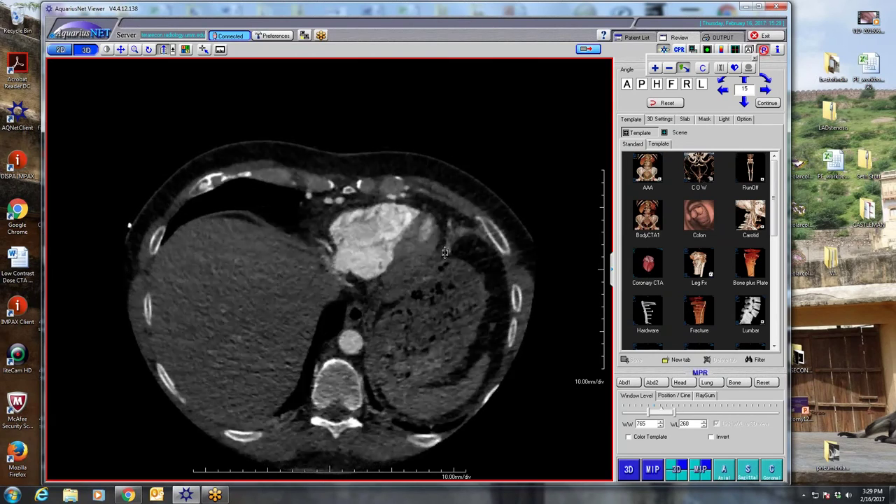
{"action": "scroll", "coordinate": [446, 254], "scroll_direction": "down", "scroll_amount": 8}
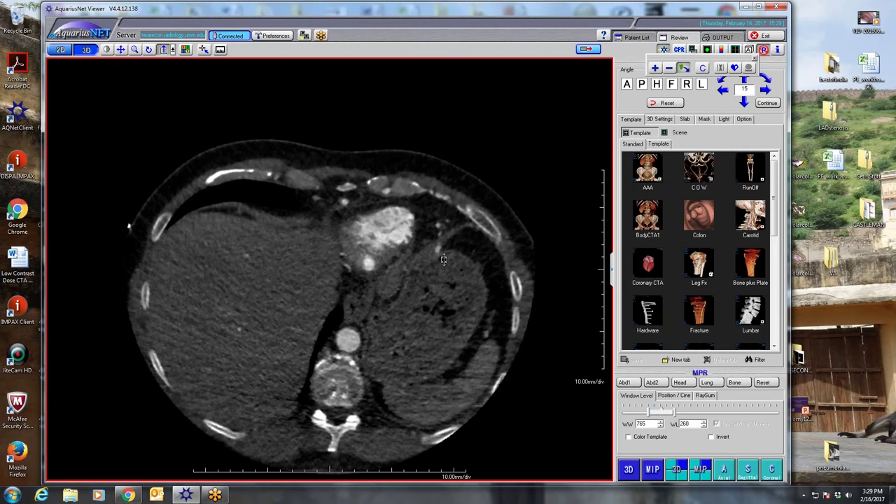
Step: Examine the tortuous enhancing vessels in front of the stomach on the axial slices, continuing down to the pancreas level
{"action": "scroll", "coordinate": [444, 260], "scroll_direction": "down", "scroll_amount": 8}
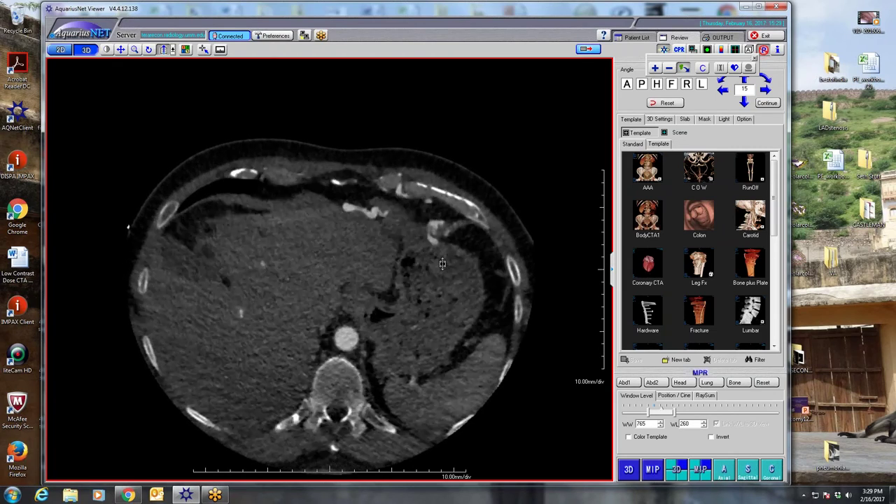
{"action": "scroll", "coordinate": [444, 242], "scroll_direction": "down", "scroll_amount": 8}
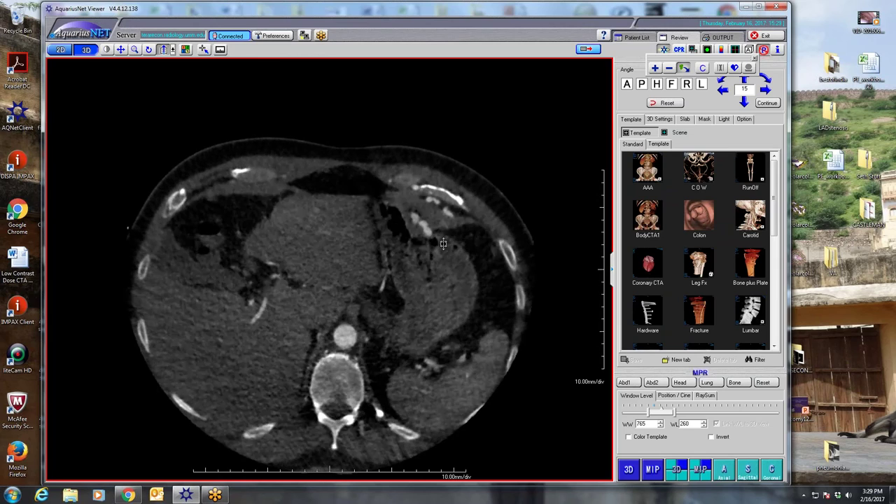
{"action": "scroll", "coordinate": [441, 244], "scroll_direction": "up", "scroll_amount": 8}
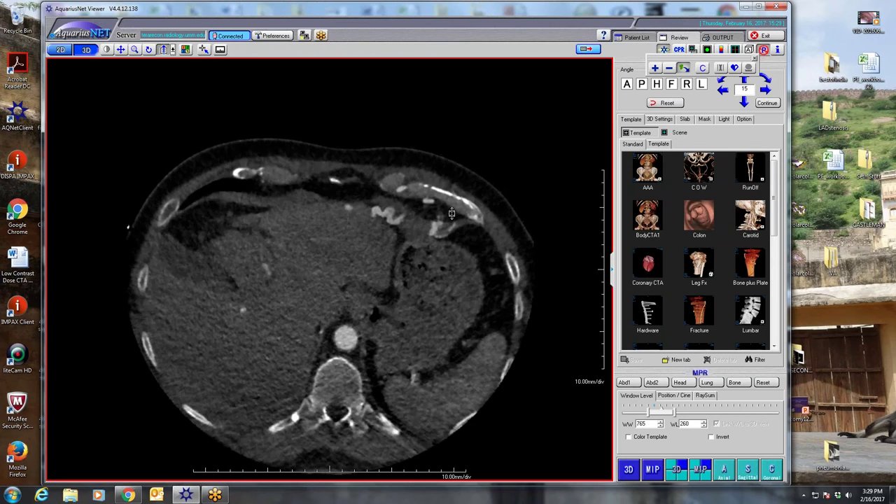
{"action": "scroll", "coordinate": [403, 201], "scroll_direction": "down", "scroll_amount": 2}
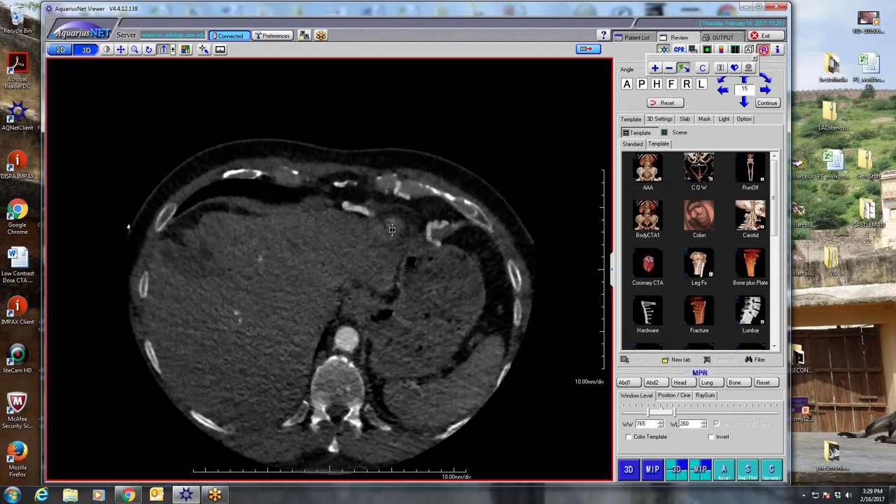
{"action": "scroll", "coordinate": [391, 236], "scroll_direction": "down", "scroll_amount": 6}
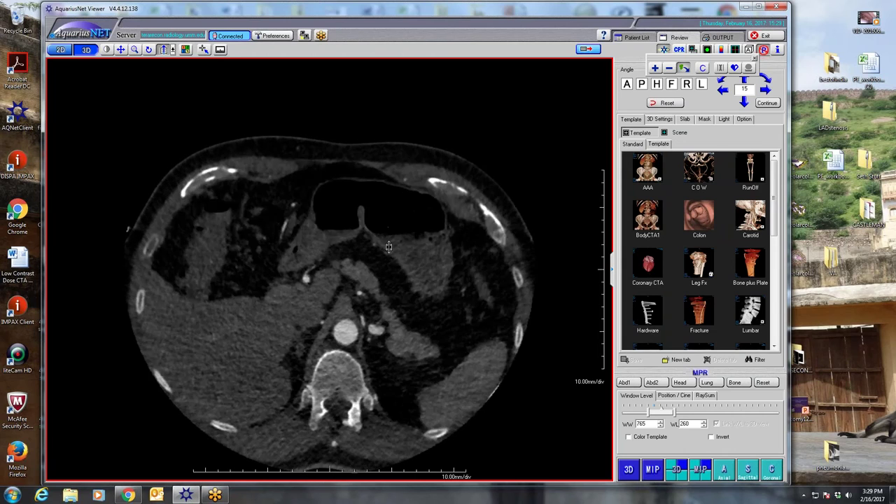
Step: Trace the enhancing vessels between the left hilum and the upper abdomen through the axial slices
{"action": "scroll", "coordinate": [384, 203], "scroll_direction": "up", "scroll_amount": 10}
{"action": "scroll", "coordinate": [384, 204], "scroll_direction": "up", "scroll_amount": 4}
{"action": "scroll", "coordinate": [420, 238], "scroll_direction": "down", "scroll_amount": 6}
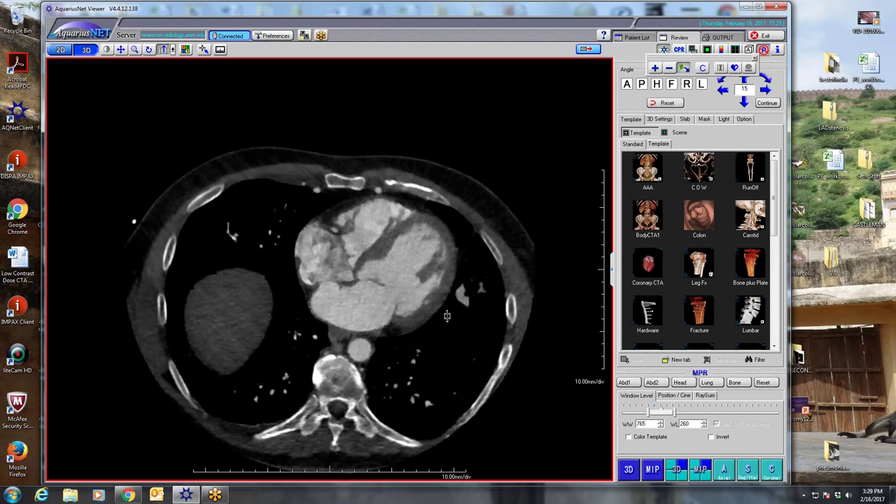
{"action": "scroll", "coordinate": [473, 278], "scroll_direction": "up", "scroll_amount": 4}
{"action": "scroll", "coordinate": [473, 278], "scroll_direction": "up", "scroll_amount": 5}
{"action": "scroll", "coordinate": [448, 308], "scroll_direction": "down", "scroll_amount": 5}
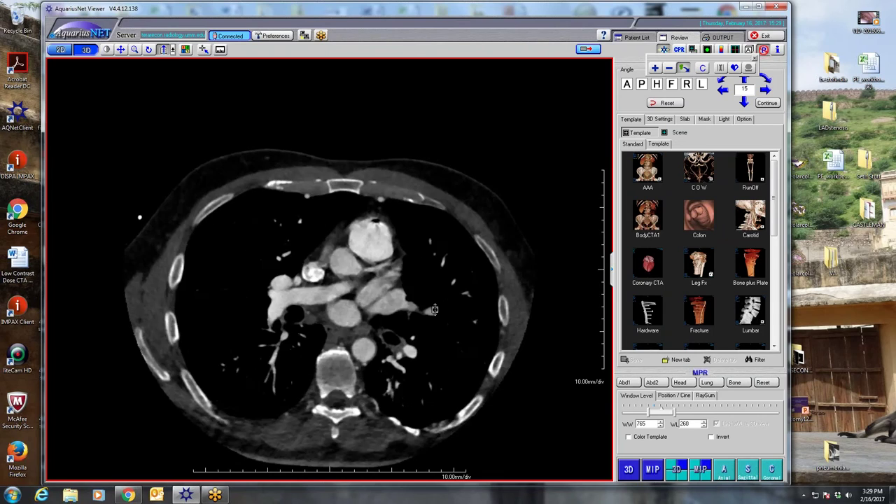
{"action": "scroll", "coordinate": [435, 322], "scroll_direction": "down", "scroll_amount": 8}
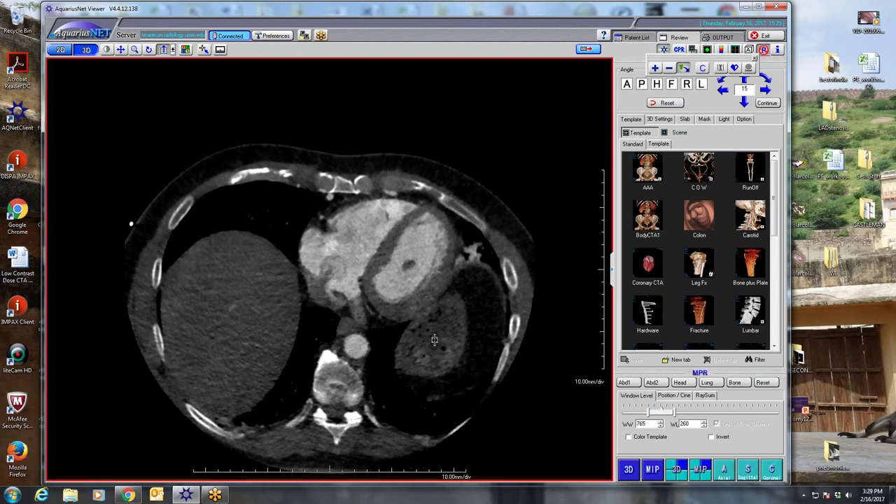
{"action": "scroll", "coordinate": [434, 349], "scroll_direction": "down", "scroll_amount": 8}
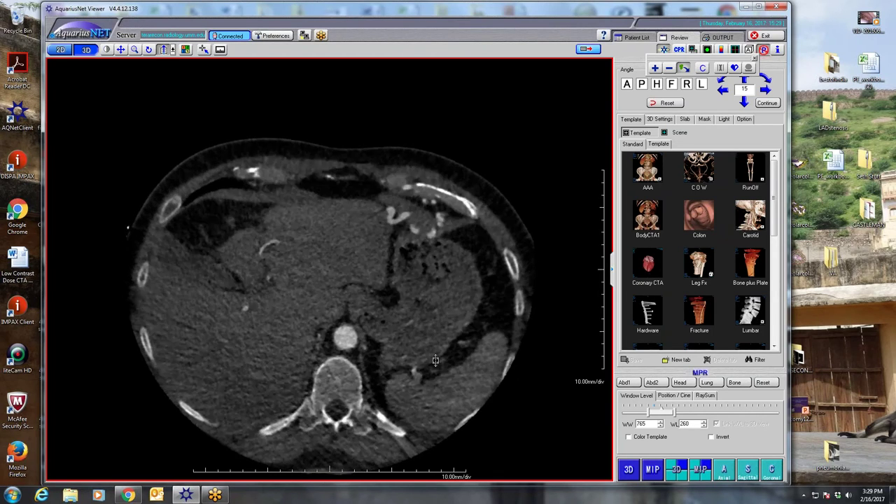
Step: Examine the cardiac chambers, aortic arch and pulmonary artery bifurcation on the axial slices
{"action": "scroll", "coordinate": [439, 354], "scroll_direction": "up", "scroll_amount": 12}
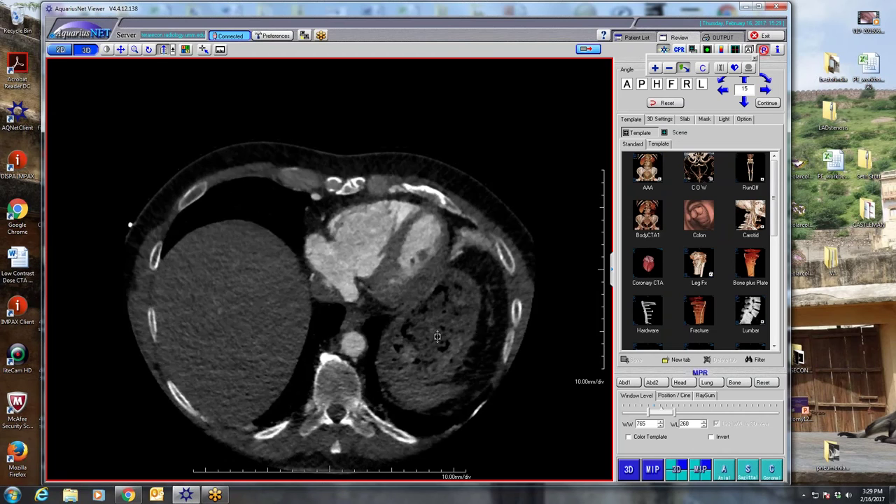
{"action": "scroll", "coordinate": [432, 305], "scroll_direction": "down", "scroll_amount": 6}
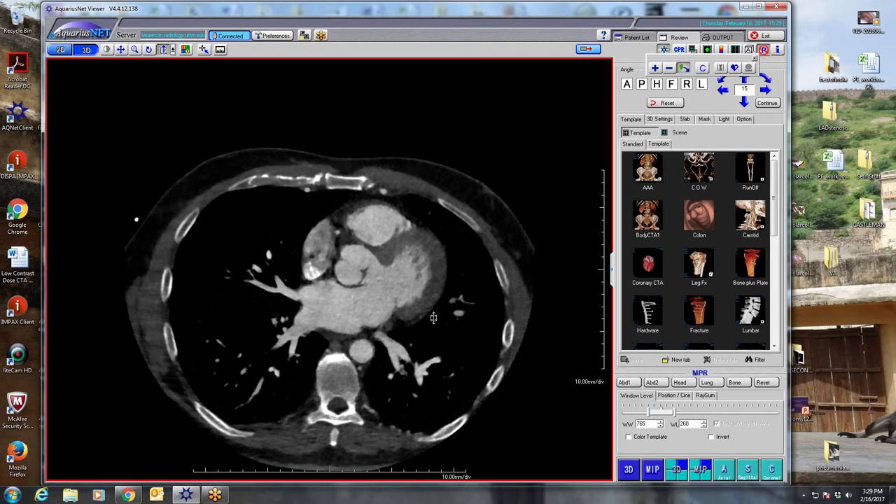
{"action": "scroll", "coordinate": [354, 308], "scroll_direction": "down", "scroll_amount": 6}
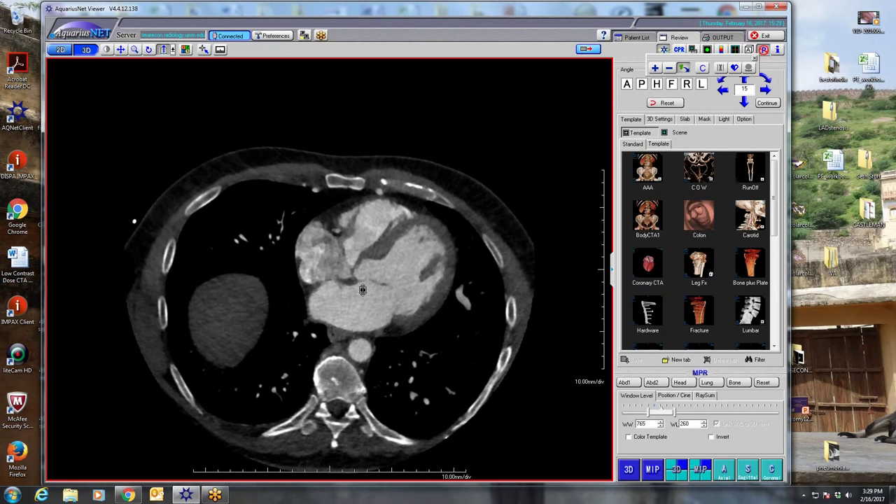
{"action": "scroll", "coordinate": [367, 256], "scroll_direction": "up", "scroll_amount": 10}
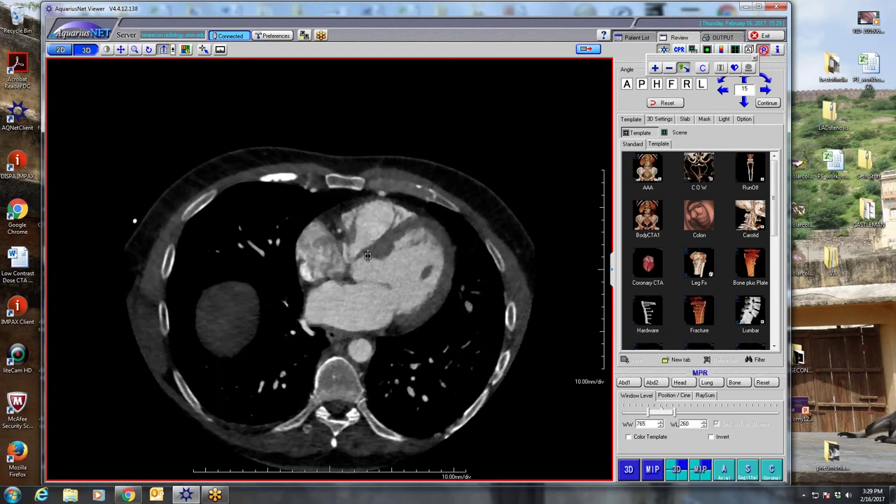
{"action": "scroll", "coordinate": [369, 256], "scroll_direction": "down", "scroll_amount": 8}
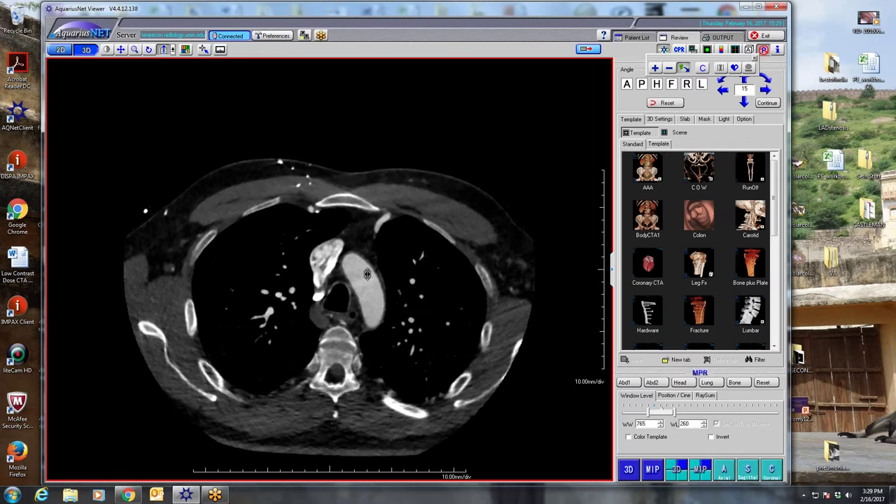
{"action": "scroll", "coordinate": [367, 287], "scroll_direction": "down", "scroll_amount": 2}
{"action": "scroll", "coordinate": [369, 288], "scroll_direction": "up", "scroll_amount": 3}
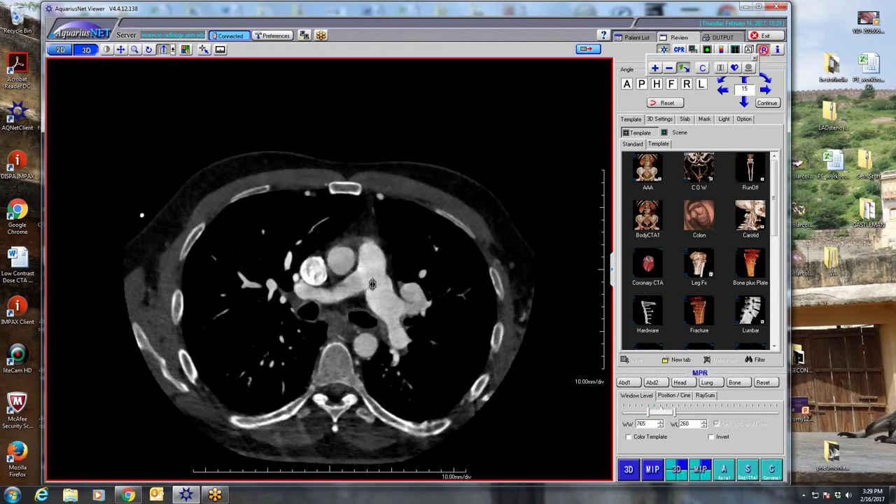
Step: Examine the pulmonary artery bifurcation, left atrium and upper mediastinal vessels through the axial slices
{"action": "scroll", "coordinate": [371, 288], "scroll_direction": "up", "scroll_amount": 3}
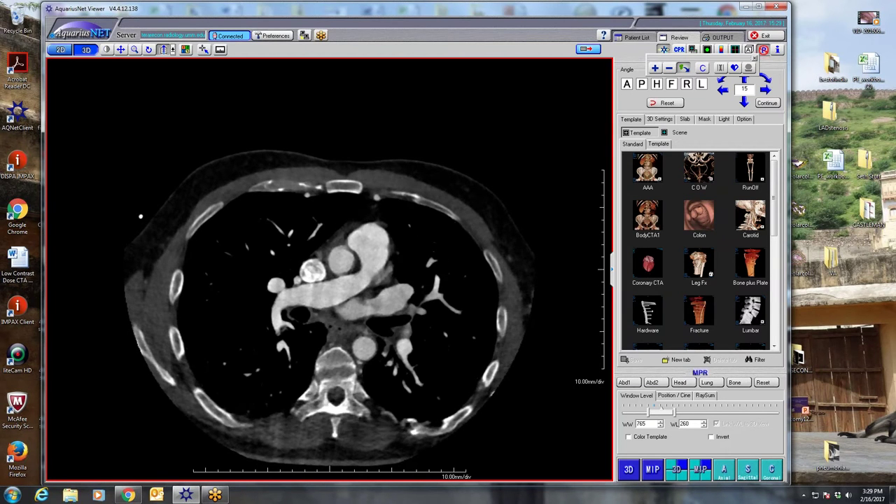
{"action": "scroll", "coordinate": [373, 292], "scroll_direction": "down", "scroll_amount": 6}
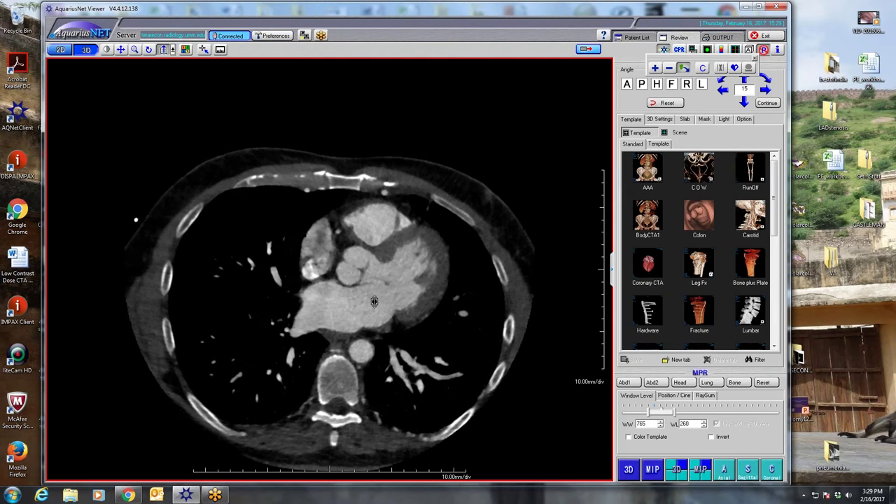
{"action": "scroll", "coordinate": [374, 308], "scroll_direction": "down", "scroll_amount": 6}
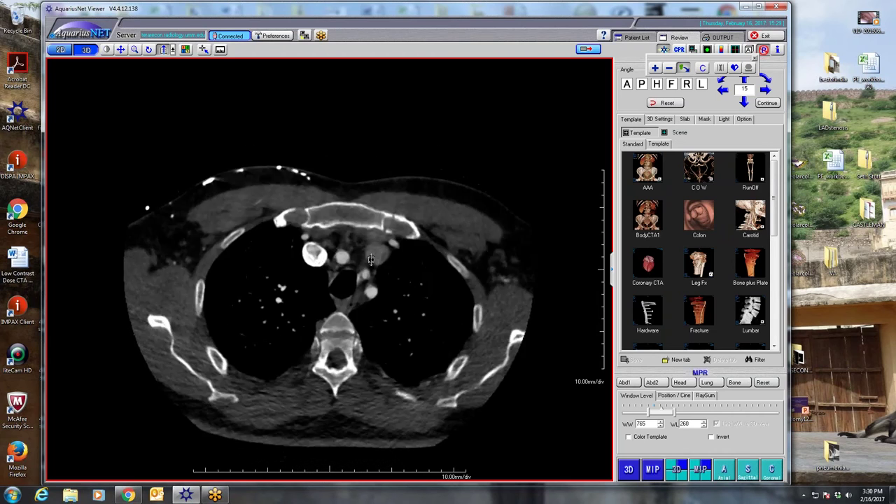
Step: Return to the four-view layout at the upper abdomen and tilt the reformat planes obliquely in the axial and sagittal views
{"action": "left_click_drag", "start_coordinate": [367, 295], "coordinate": [371, 338]}
{"action": "double_click", "coordinate": [371, 338]}
{"action": "left_click_drag", "start_coordinate": [210, 163], "coordinate": [173, 124]}
{"action": "left_click", "coordinate": [539, 439]}
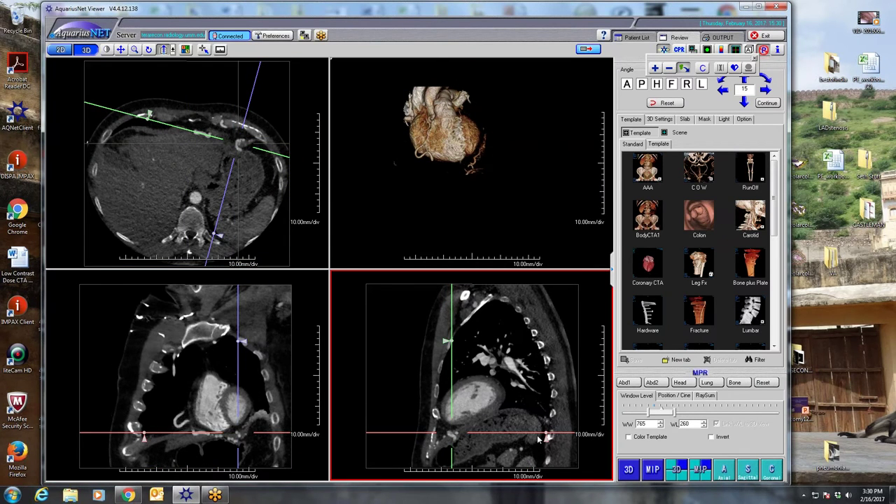
{"action": "left_click_drag", "start_coordinate": [550, 432], "coordinate": [543, 396]}
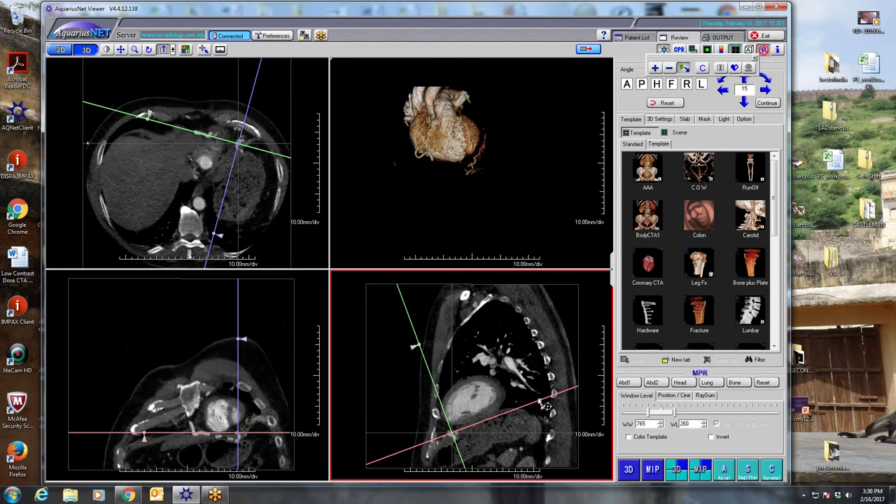
Step: Enlarge the oblique coronal view and examine the slices from the anterior chest wall back through the heart to the superior vena cava
{"action": "left_click", "coordinate": [198, 354]}
{"action": "double_click", "coordinate": [198, 350]}
{"action": "scroll", "coordinate": [273, 301], "scroll_direction": "down", "scroll_amount": 5}
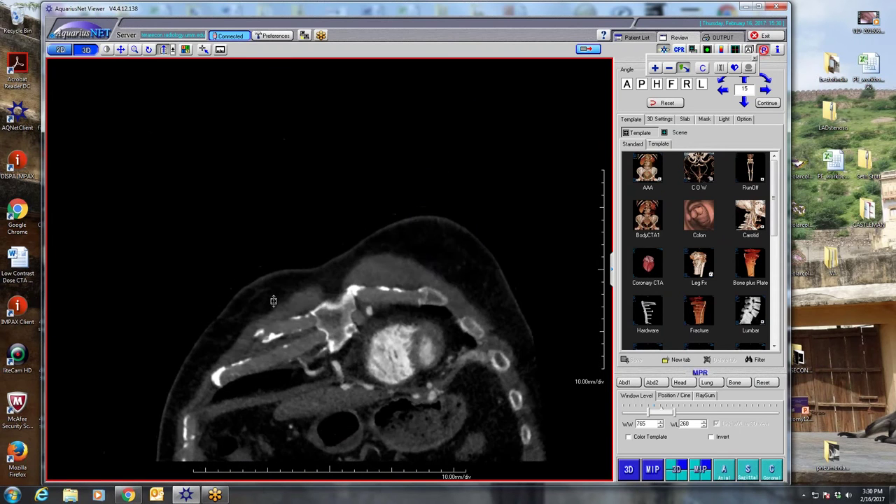
{"action": "scroll", "coordinate": [272, 306], "scroll_direction": "down", "scroll_amount": 8}
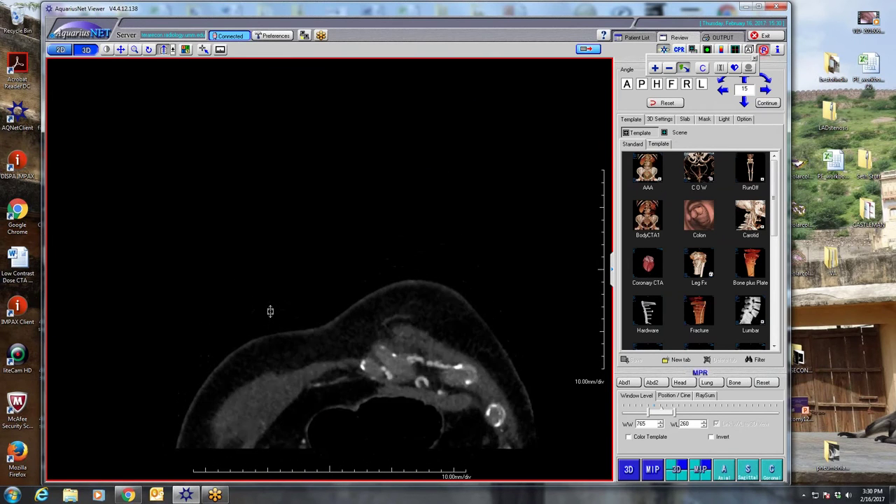
{"action": "scroll", "coordinate": [269, 308], "scroll_direction": "down", "scroll_amount": 8}
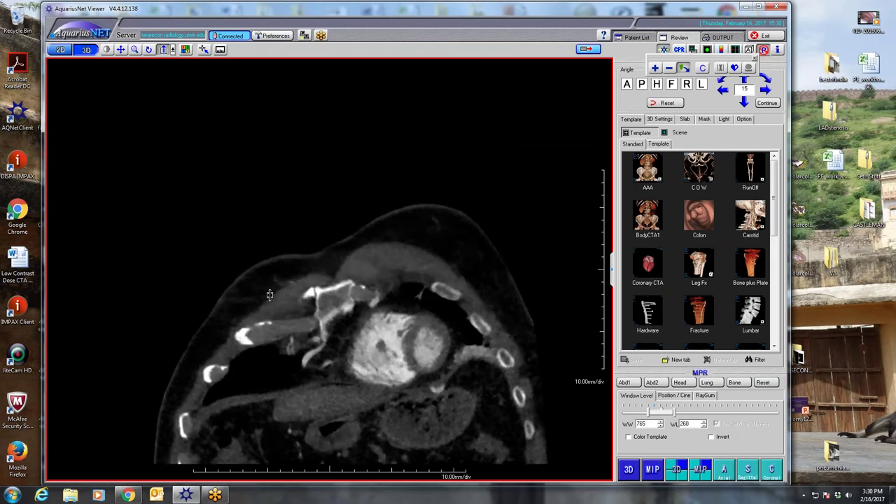
{"action": "scroll", "coordinate": [273, 277], "scroll_direction": "down", "scroll_amount": 8}
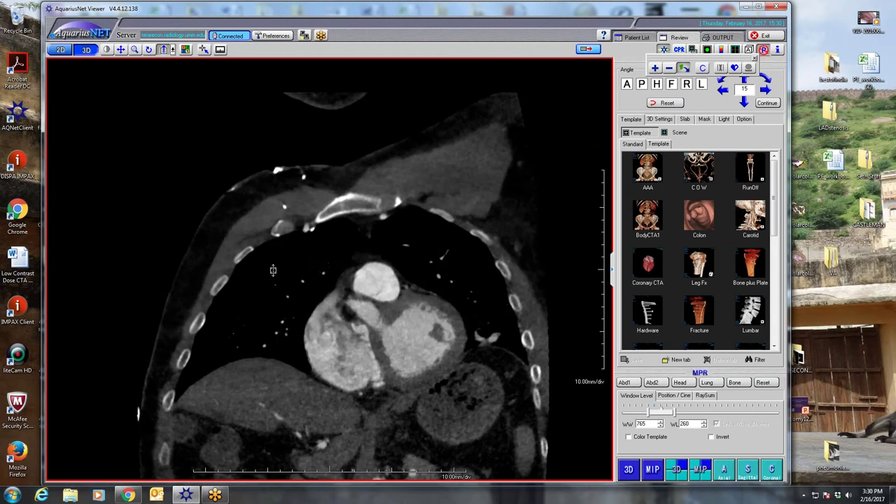
{"action": "scroll", "coordinate": [279, 270], "scroll_direction": "down", "scroll_amount": 6}
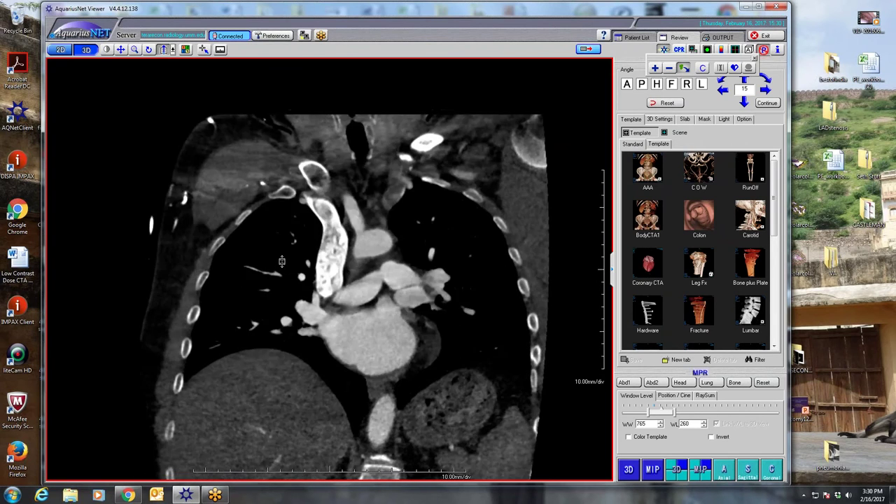
Step: Load the SUPER D series of the 2017/02/02 chest CT without contrast
{"action": "left_click", "coordinate": [627, 38]}
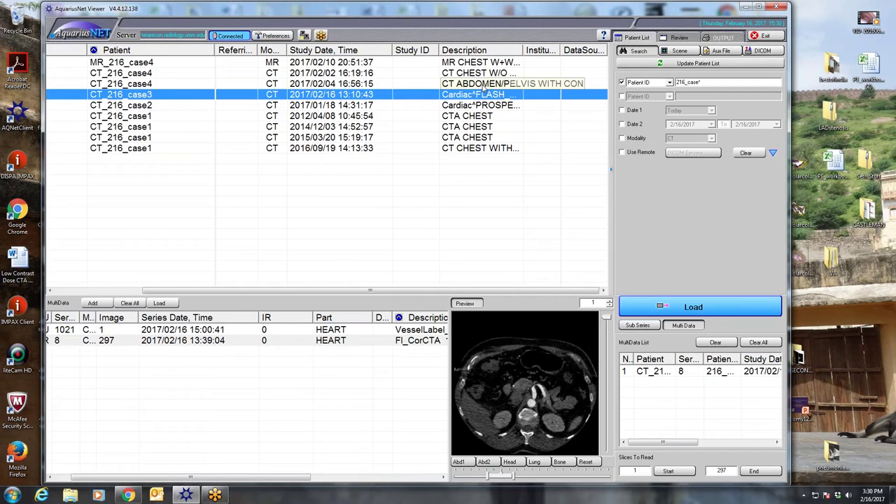
{"action": "left_click", "coordinate": [483, 84]}
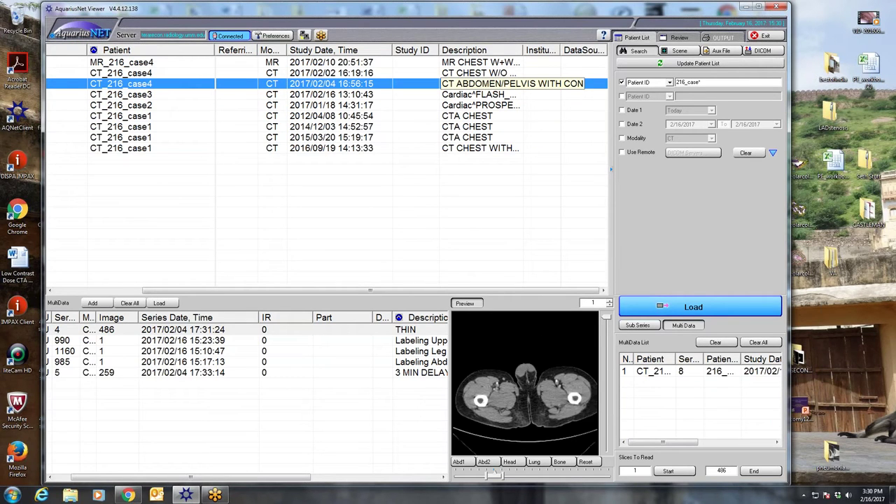
{"action": "left_click", "coordinate": [437, 95]}
{"action": "left_click", "coordinate": [435, 106]}
{"action": "left_click", "coordinate": [434, 95]}
{"action": "left_click", "coordinate": [432, 85]}
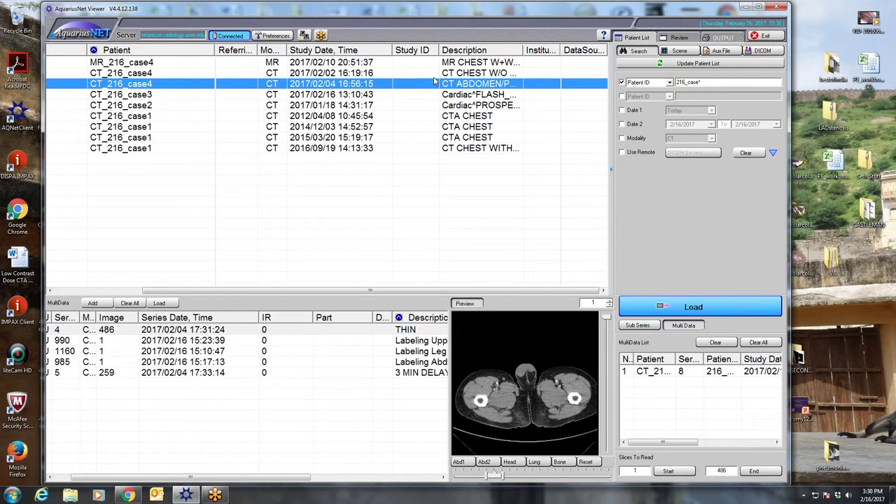
{"action": "left_click", "coordinate": [436, 73]}
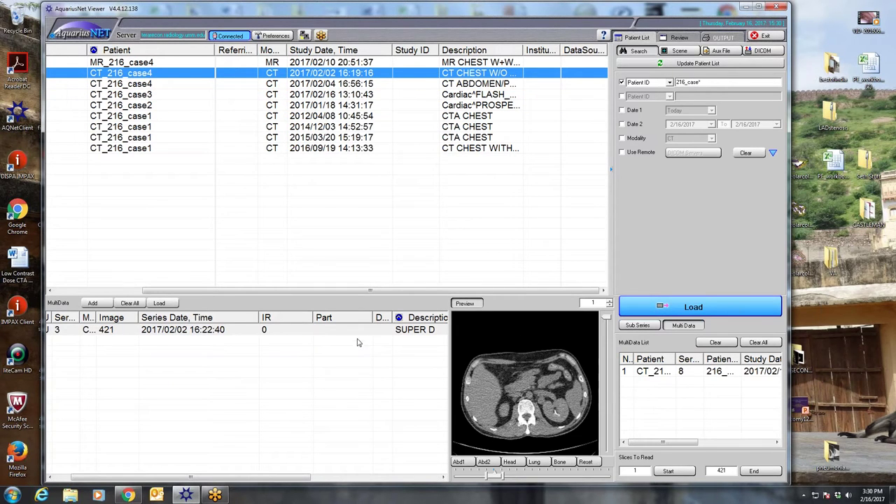
{"action": "left_click", "coordinate": [346, 329]}
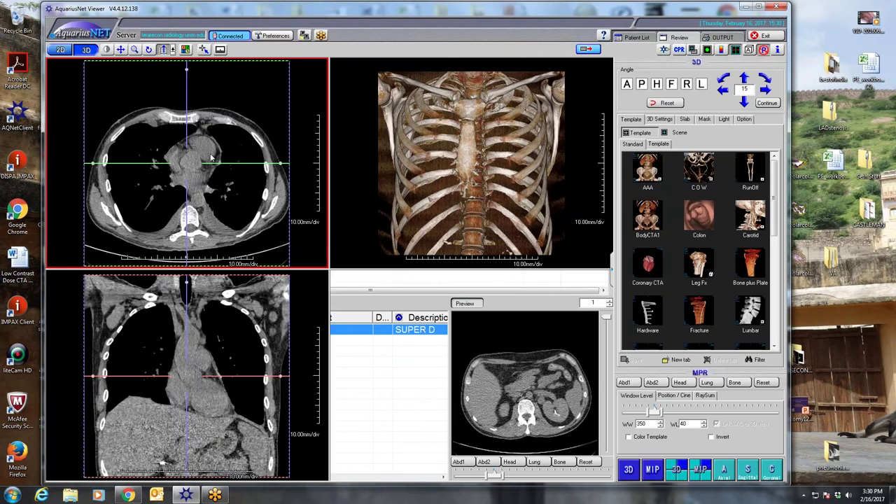
Step: Enlarge the axial view, set the window to width 310 and level 75, and examine the anterior mediastinum up to the thoracic inlet
{"action": "double_click", "coordinate": [211, 158]}
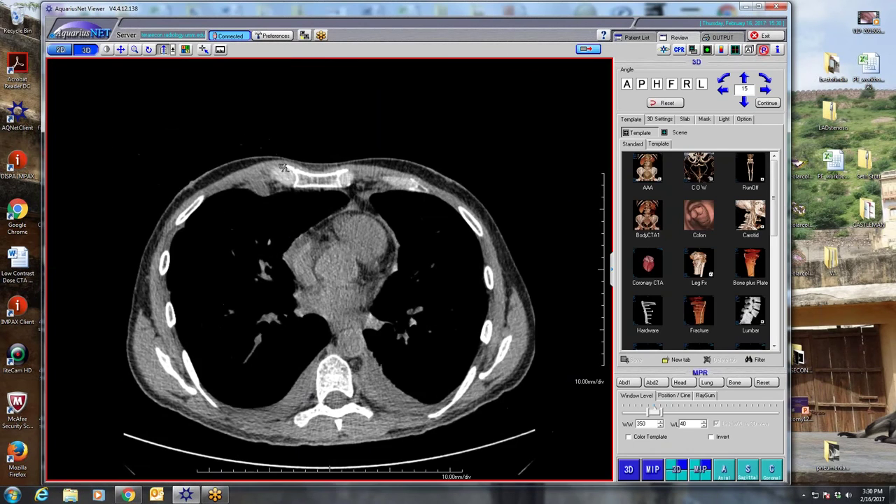
{"action": "scroll", "coordinate": [282, 168], "scroll_direction": "up", "scroll_amount": 10}
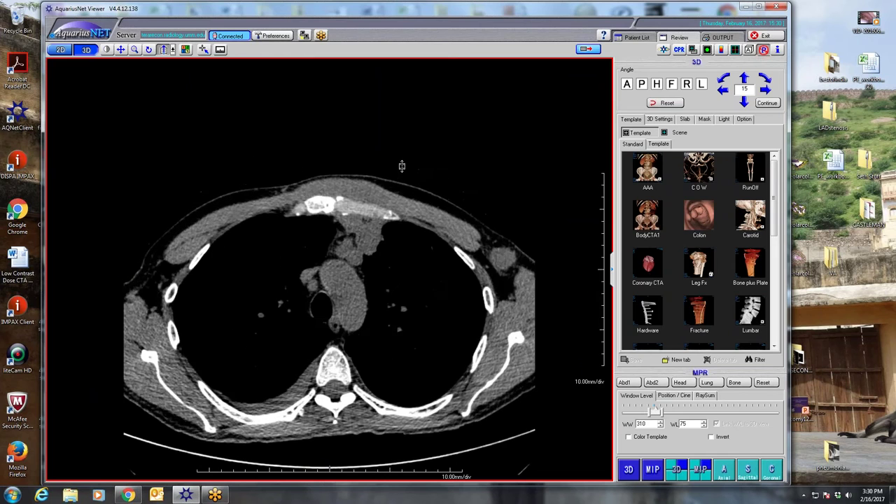
{"action": "scroll", "coordinate": [402, 164], "scroll_direction": "up", "scroll_amount": 5}
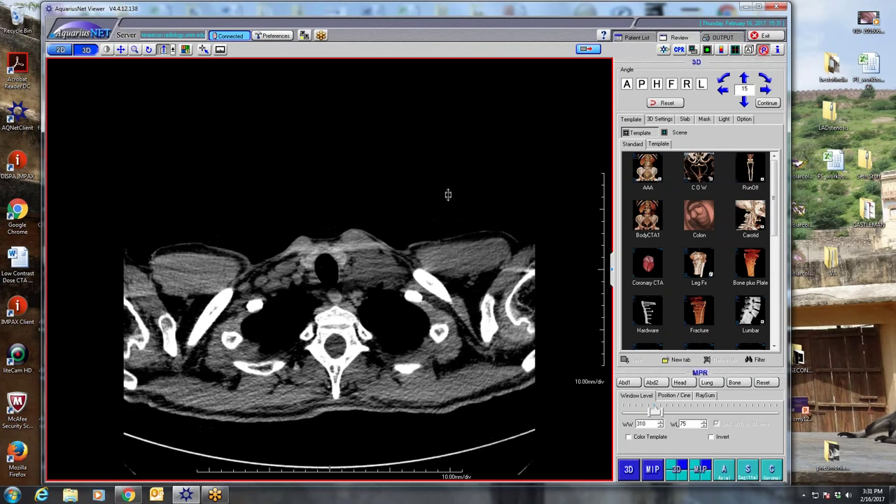
{"action": "scroll", "coordinate": [438, 269], "scroll_direction": "down", "scroll_amount": 3}
Step: Inspect the upper lungs with a window width of 1465, and set a soft-tissue window of width 630 and level 80
{"action": "left_click_drag", "start_coordinate": [437, 269], "coordinate": [371, 241]}
{"action": "scroll", "coordinate": [370, 241], "scroll_direction": "down", "scroll_amount": 10}
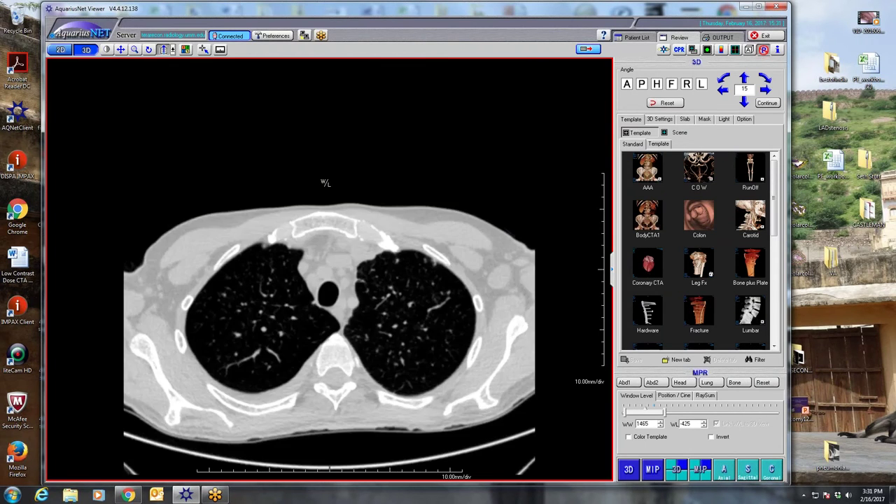
{"action": "left_click_drag", "start_coordinate": [326, 183], "coordinate": [310, 170]}
{"action": "scroll", "coordinate": [310, 170], "scroll_direction": "up", "scroll_amount": 3}
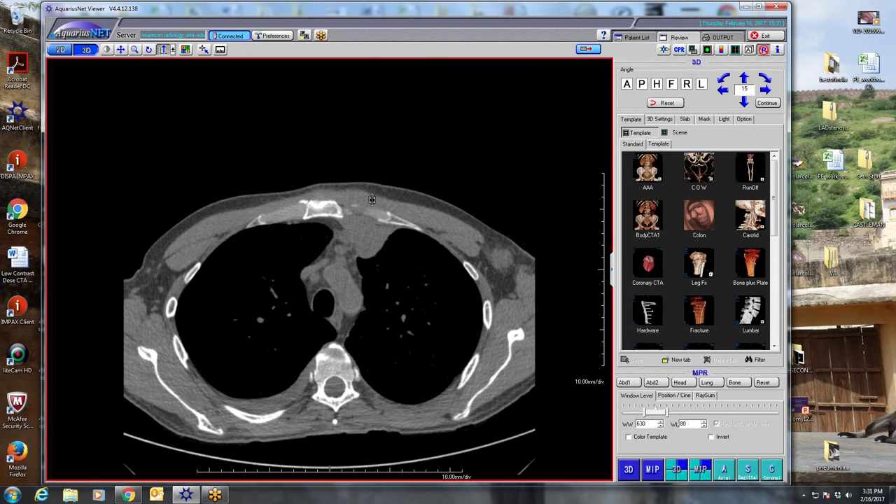
Step: Load the axial STIR series of the chest MR study and set its window to width 310 and level 134
{"action": "left_click", "coordinate": [633, 38]}
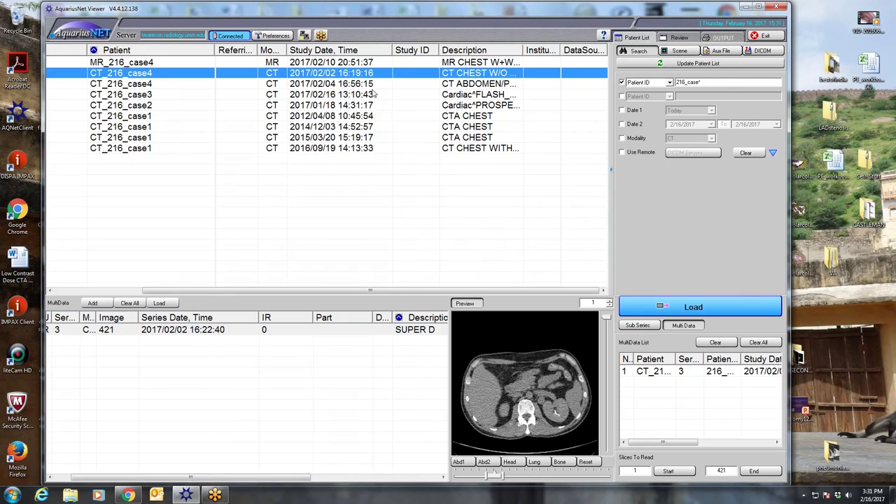
{"action": "left_click", "coordinate": [340, 64]}
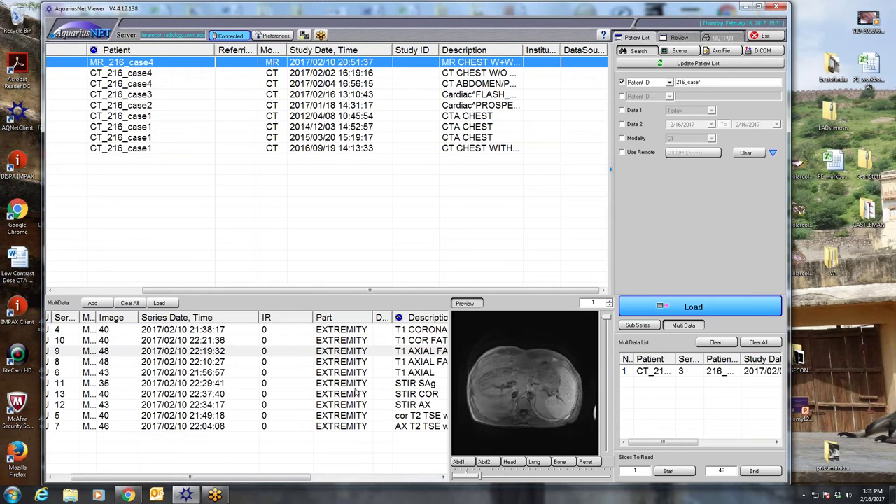
{"action": "left_click", "coordinate": [356, 383]}
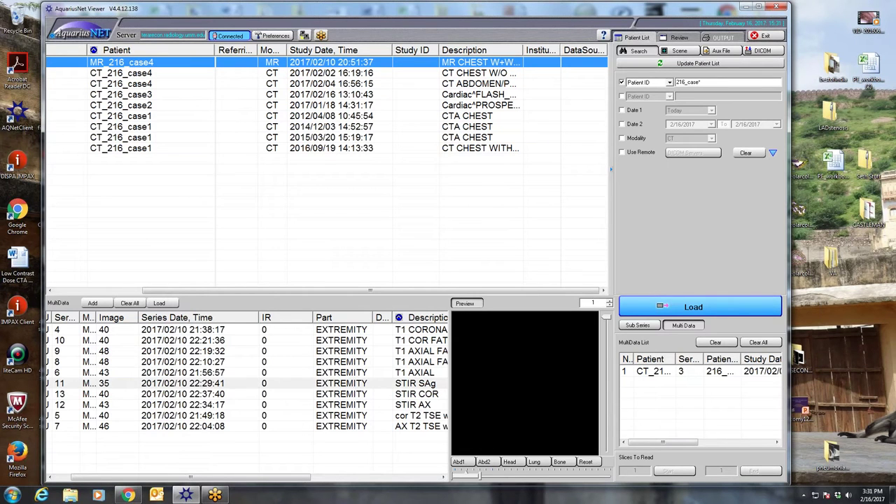
{"action": "left_click", "coordinate": [357, 396]}
{"action": "left_click", "coordinate": [357, 405]}
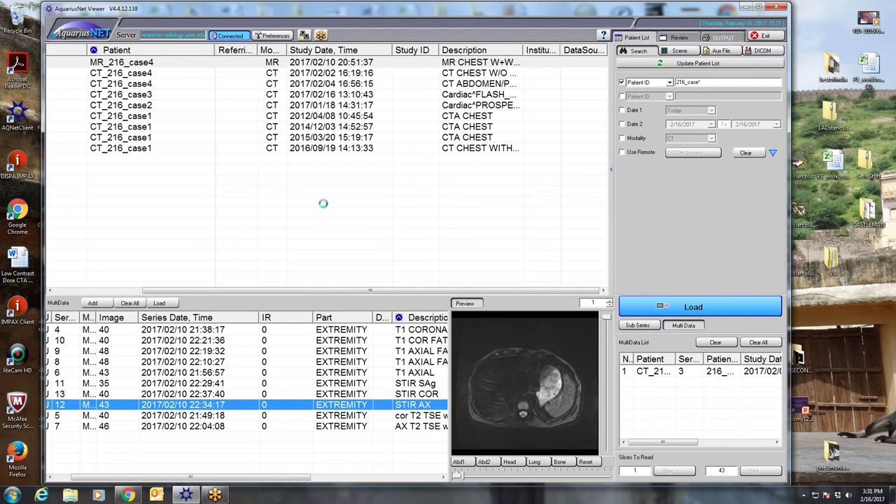
{"action": "scroll", "coordinate": [343, 200], "scroll_direction": "up", "scroll_amount": 3}
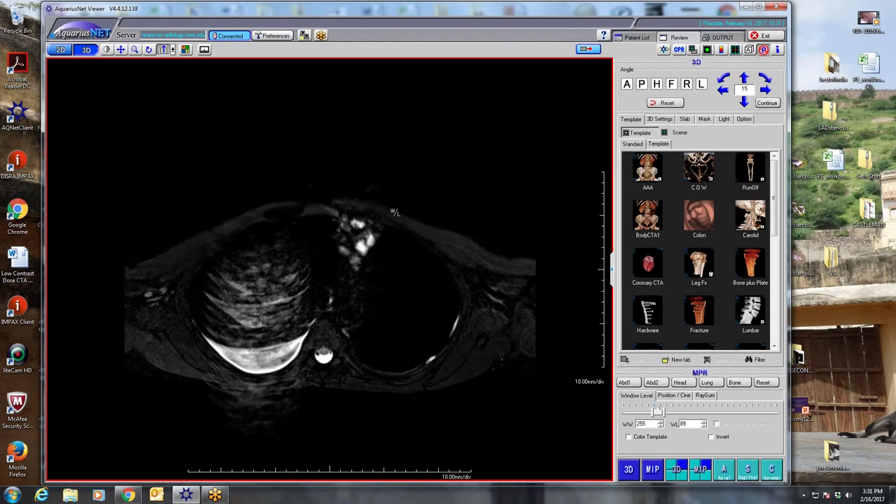
{"action": "left_click_drag", "start_coordinate": [391, 213], "coordinate": [396, 220]}
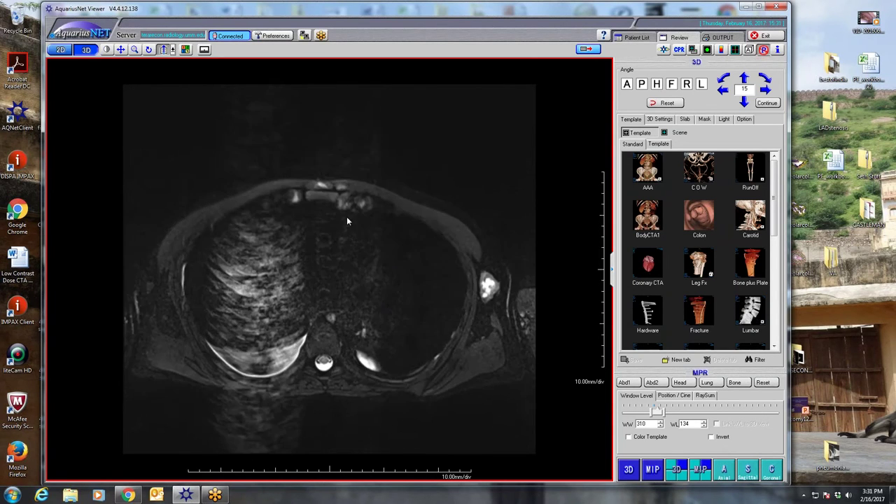
Step: Load the sagittal STIR series of the chest MR study
{"action": "left_click", "coordinate": [636, 37]}
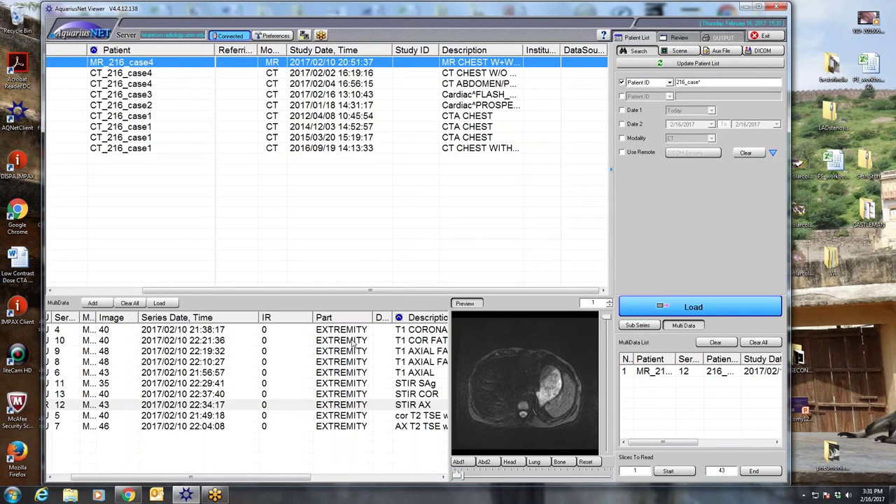
{"action": "left_click", "coordinate": [363, 384]}
{"action": "double_click", "coordinate": [362, 384]}
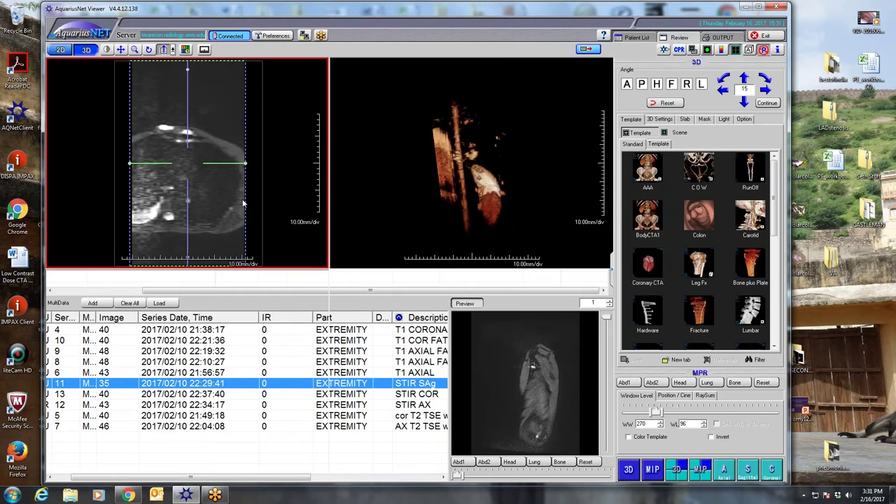
Step: Enlarge the sagittal view and examine the bright nodules behind the anterior chest wall through the slices
{"action": "left_click", "coordinate": [389, 283]}
{"action": "double_click", "coordinate": [357, 243]}
{"action": "scroll", "coordinate": [349, 233], "scroll_direction": "down", "scroll_amount": 10}
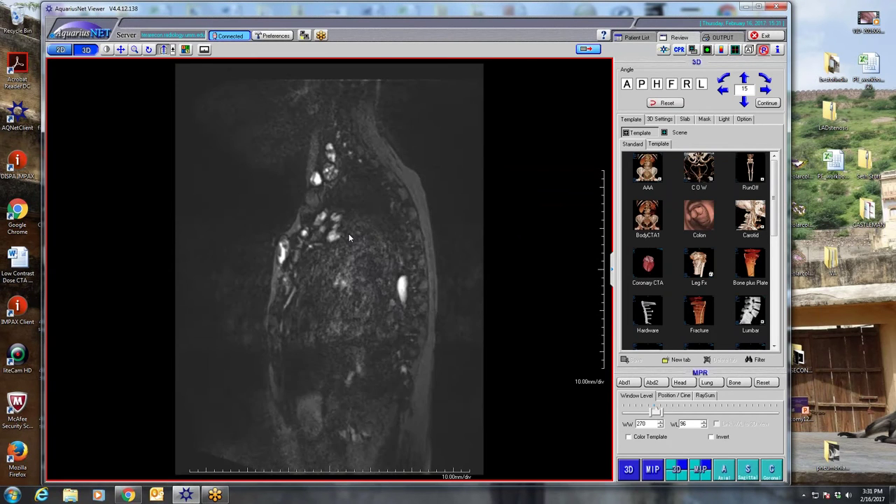
{"action": "scroll", "coordinate": [319, 241], "scroll_direction": "down", "scroll_amount": 8}
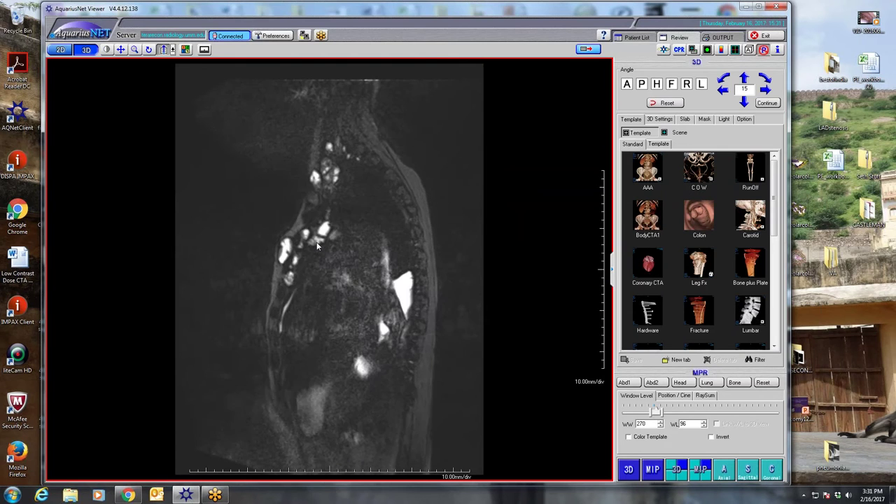
Step: Preview the T2 and T1 series of the chest MR study and load the 22:19:32 axial T1 series
{"action": "left_click", "coordinate": [633, 37]}
{"action": "left_click", "coordinate": [337, 418]}
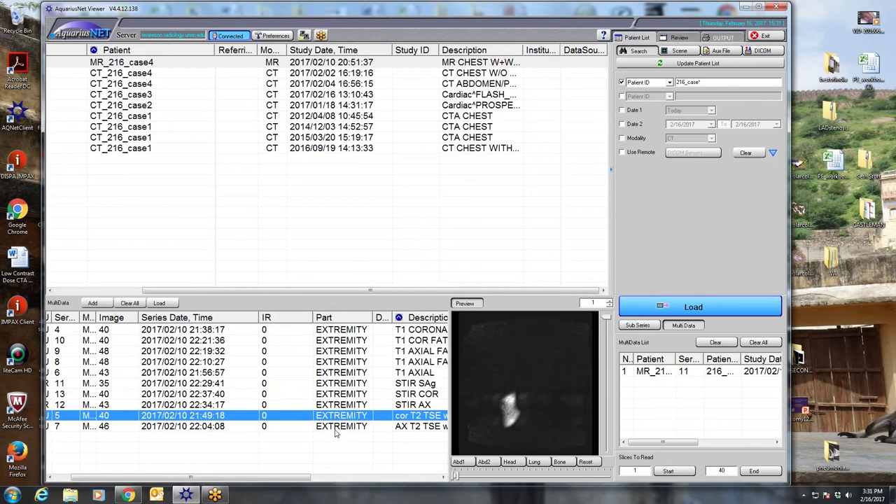
{"action": "left_click", "coordinate": [336, 427]}
{"action": "left_click", "coordinate": [337, 418]}
{"action": "left_click", "coordinate": [354, 361]}
{"action": "left_click", "coordinate": [606, 321]}
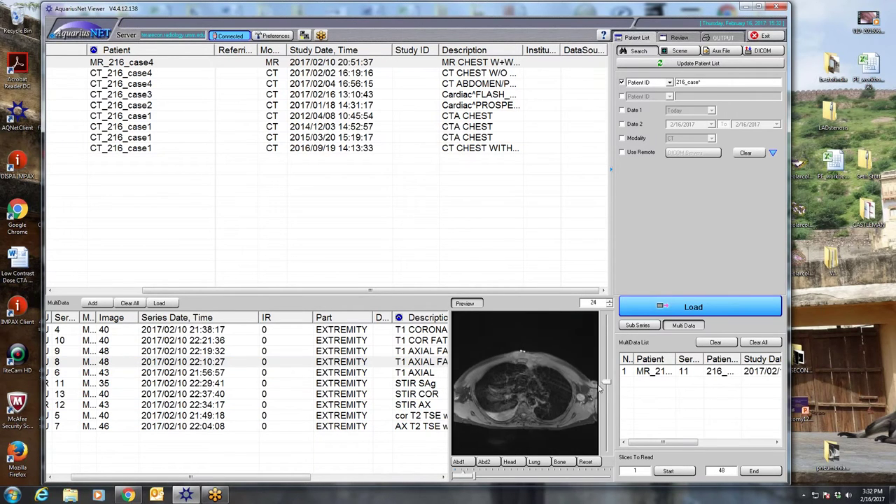
{"action": "left_click", "coordinate": [392, 352]}
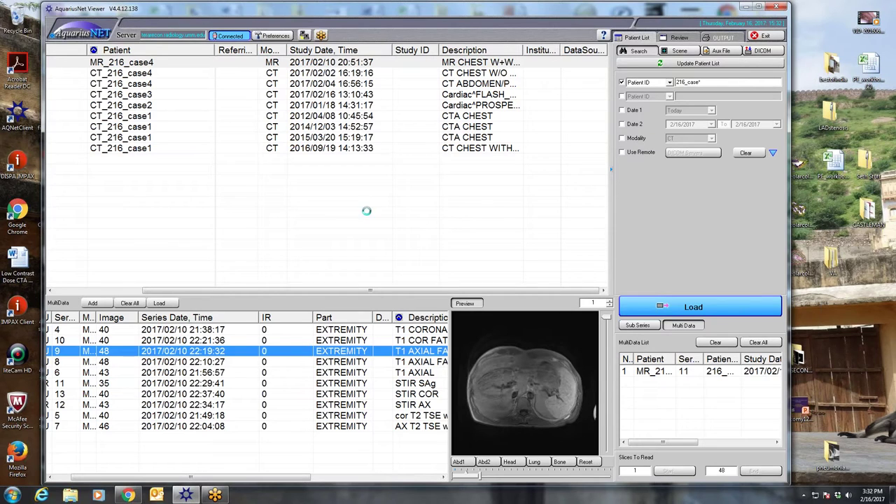
Step: Enlarge the axial T1 view and examine the enhancing anterior mediastinal tissue around the great vessels
{"action": "double_click", "coordinate": [230, 194]}
{"action": "scroll", "coordinate": [357, 233], "scroll_direction": "down", "scroll_amount": 5}
{"action": "scroll", "coordinate": [363, 238], "scroll_direction": "down", "scroll_amount": 4}
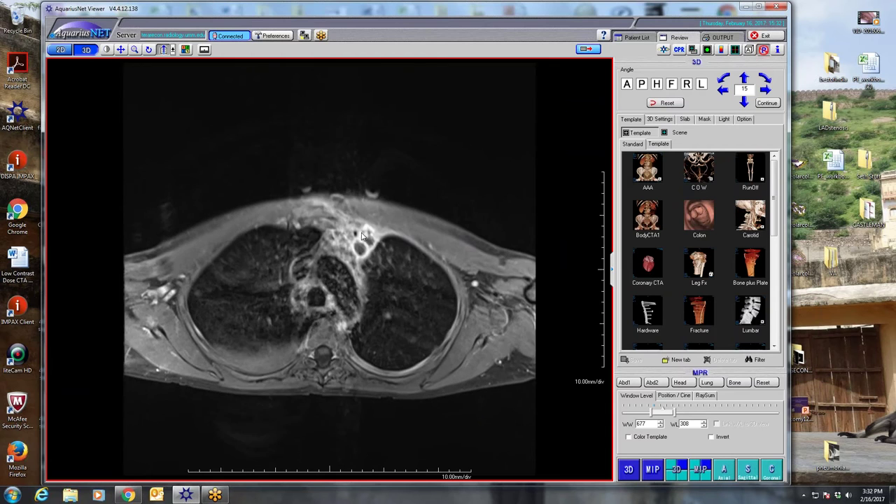
{"action": "scroll", "coordinate": [363, 236], "scroll_direction": "down", "scroll_amount": 2}
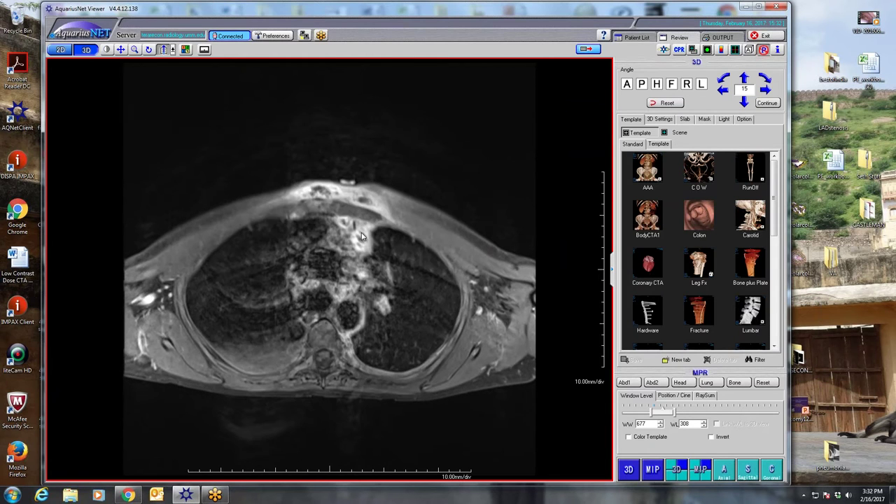
Step: Examine the anterior chest wall, mediastinum and thoracic inlet through the remaining axial T1 slices
{"action": "scroll", "coordinate": [362, 235], "scroll_direction": "down", "scroll_amount": 1}
{"action": "scroll", "coordinate": [362, 236], "scroll_direction": "up", "scroll_amount": 1}
{"action": "scroll", "coordinate": [362, 235], "scroll_direction": "down", "scroll_amount": 4}
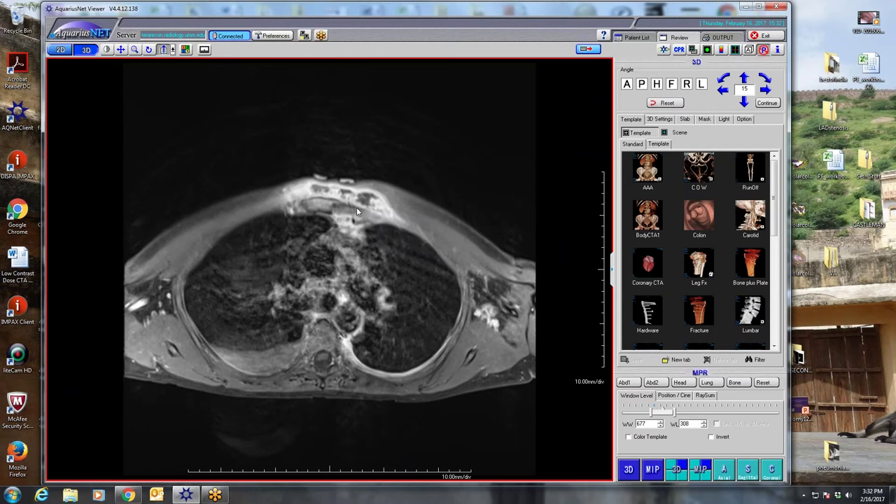
{"action": "scroll", "coordinate": [355, 207], "scroll_direction": "down", "scroll_amount": 4}
{"action": "scroll", "coordinate": [354, 206], "scroll_direction": "down", "scroll_amount": 4}
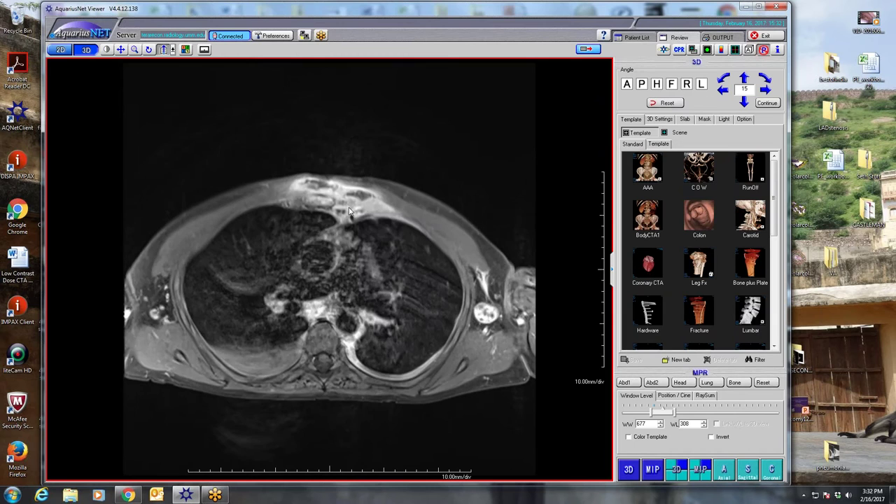
{"action": "scroll", "coordinate": [350, 212], "scroll_direction": "down", "scroll_amount": 4}
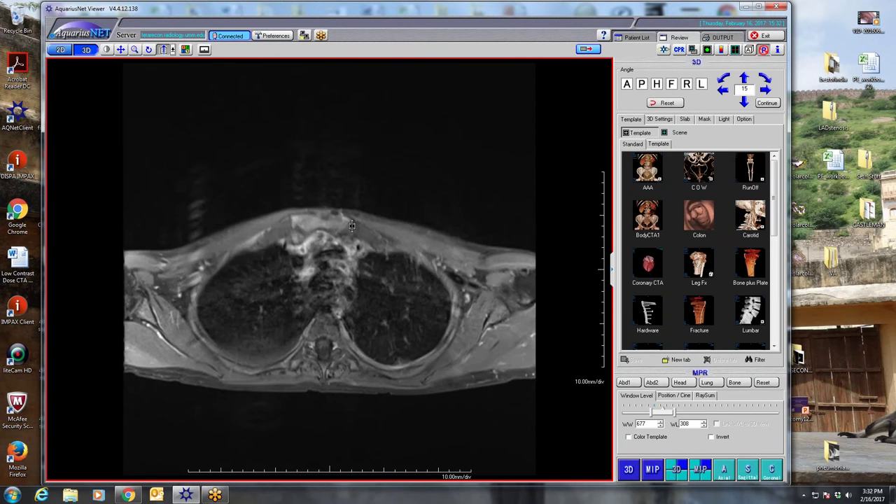
{"action": "scroll", "coordinate": [352, 224], "scroll_direction": "down", "scroll_amount": 3}
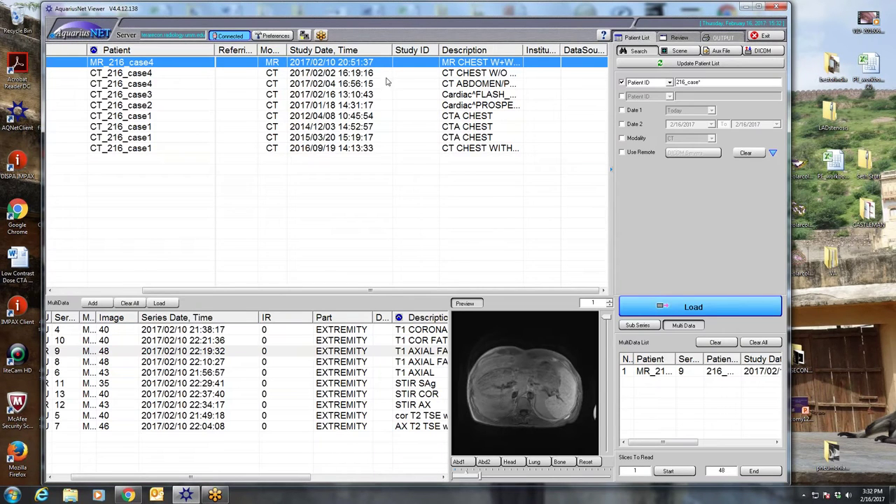
Step: Load the THIN series of the 2017/02/04 case 4 abdomen CT and enlarge its axial view
{"action": "left_click", "coordinate": [386, 82]}
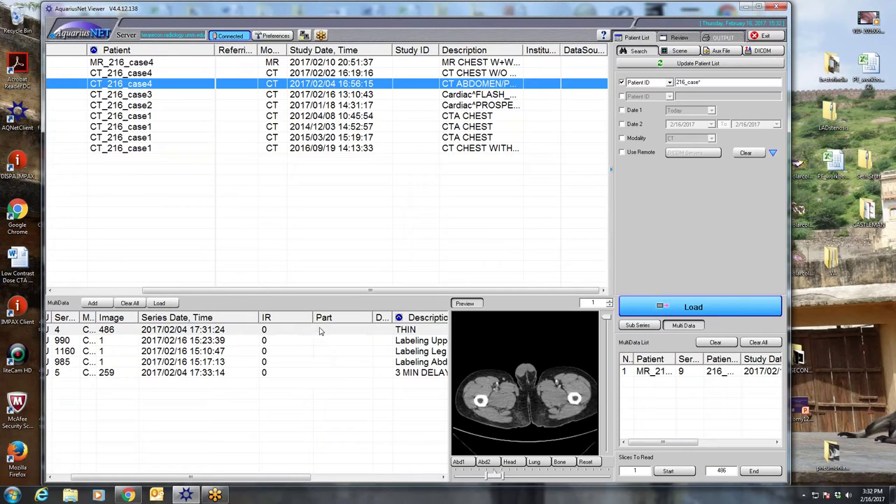
{"action": "double_click", "coordinate": [319, 331]}
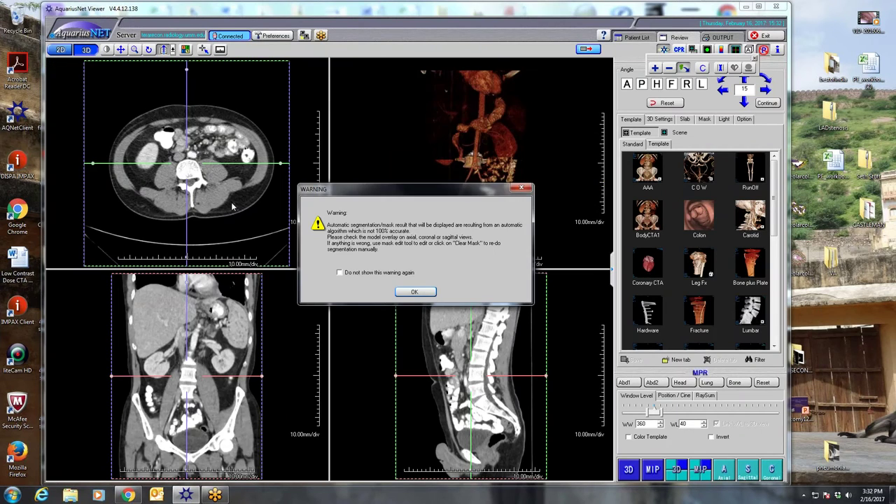
{"action": "key", "text": "Return"}
{"action": "double_click", "coordinate": [233, 205]}
Step: Examine the axial CT slices from the kidneys up to the heart, setting the window width to 455 and level to 190
{"action": "scroll", "coordinate": [278, 207], "scroll_direction": "down", "scroll_amount": 5}
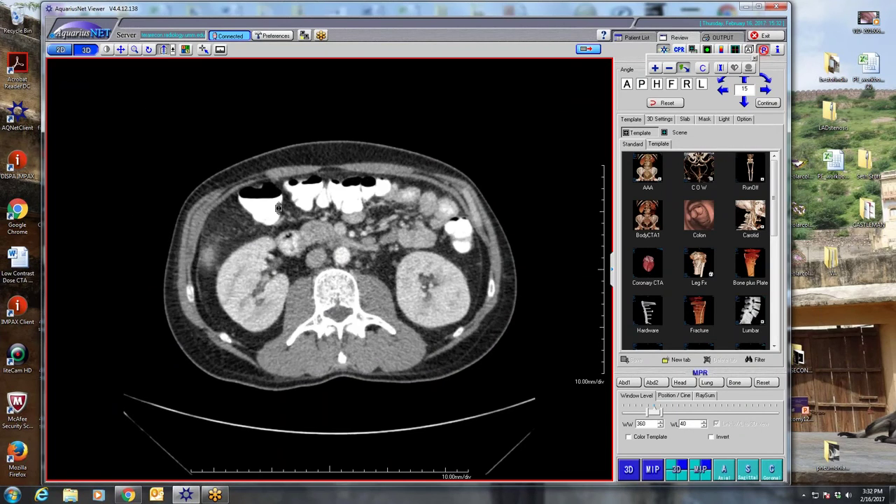
{"action": "scroll", "coordinate": [278, 208], "scroll_direction": "up", "scroll_amount": 10}
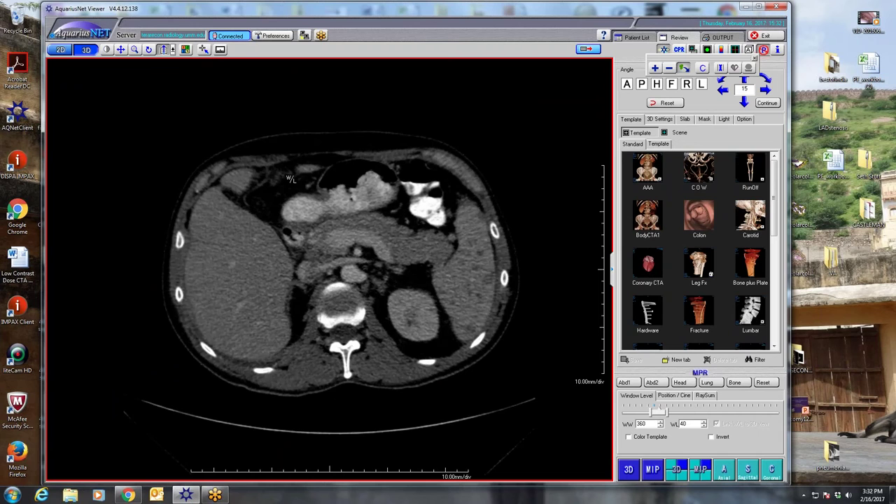
{"action": "scroll", "coordinate": [289, 179], "scroll_direction": "up", "scroll_amount": 6}
{"action": "left_click_drag", "start_coordinate": [288, 175], "coordinate": [286, 171]}
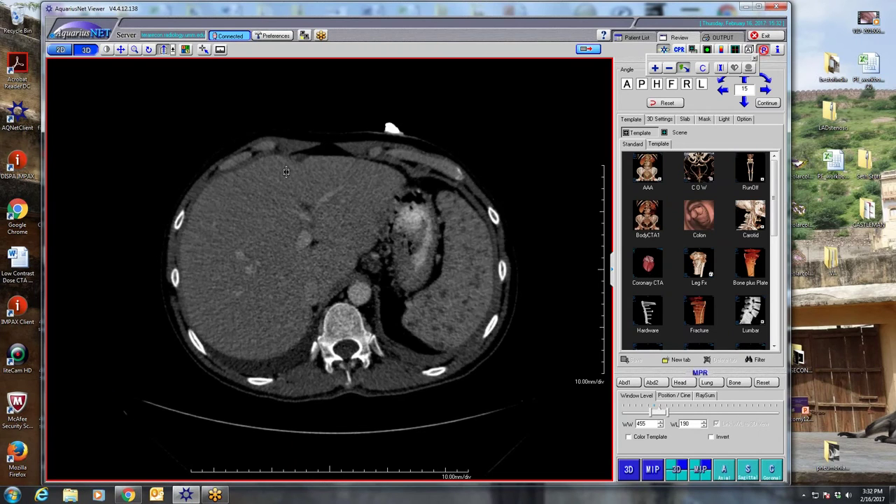
{"action": "scroll", "coordinate": [283, 173], "scroll_direction": "down", "scroll_amount": 8}
{"action": "scroll", "coordinate": [272, 175], "scroll_direction": "up", "scroll_amount": 5}
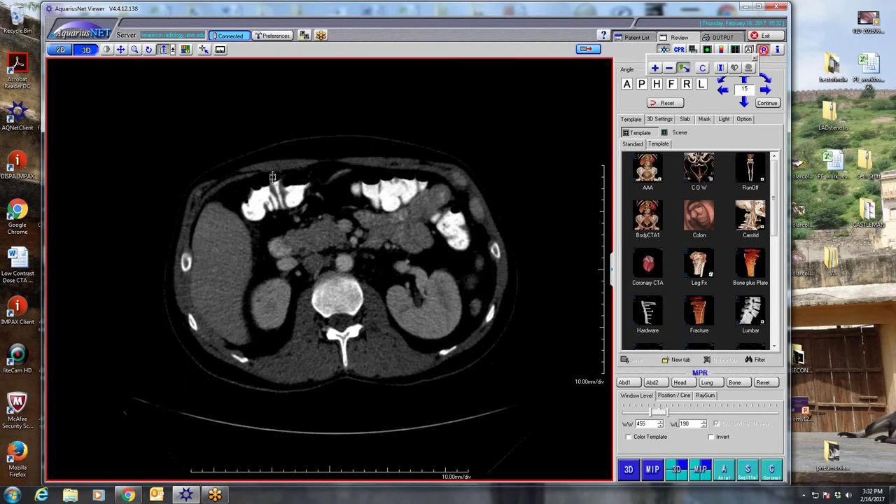
{"action": "scroll", "coordinate": [273, 176], "scroll_direction": "up", "scroll_amount": 15}
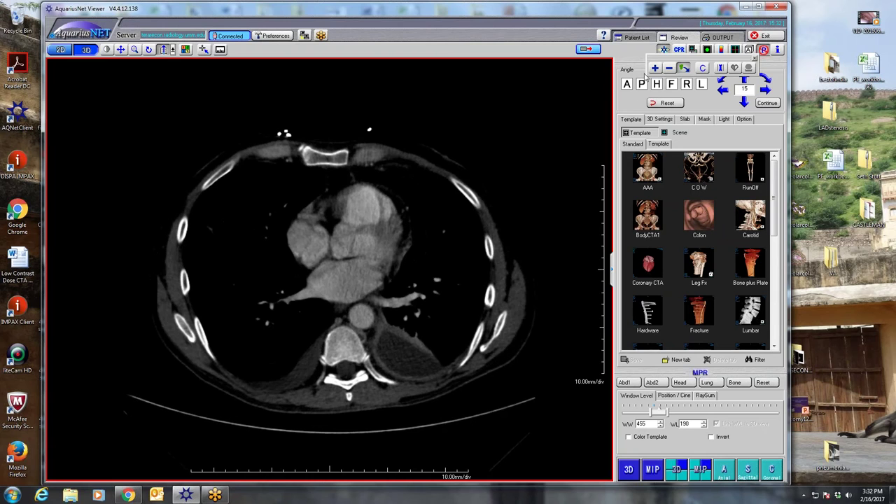
Step: Select the FI_CorCTA series of the case 3 cardiac CT in the patient list and start downloading it
{"action": "left_click", "coordinate": [634, 39]}
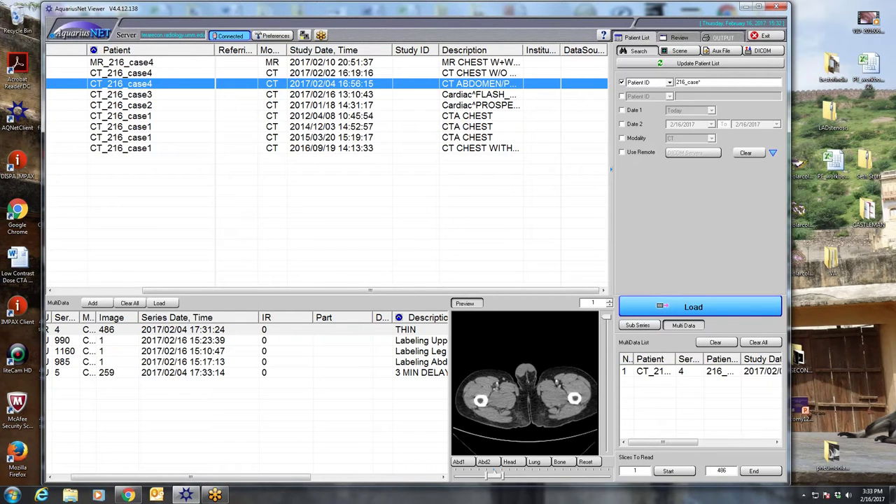
{"action": "left_click", "coordinate": [379, 98]}
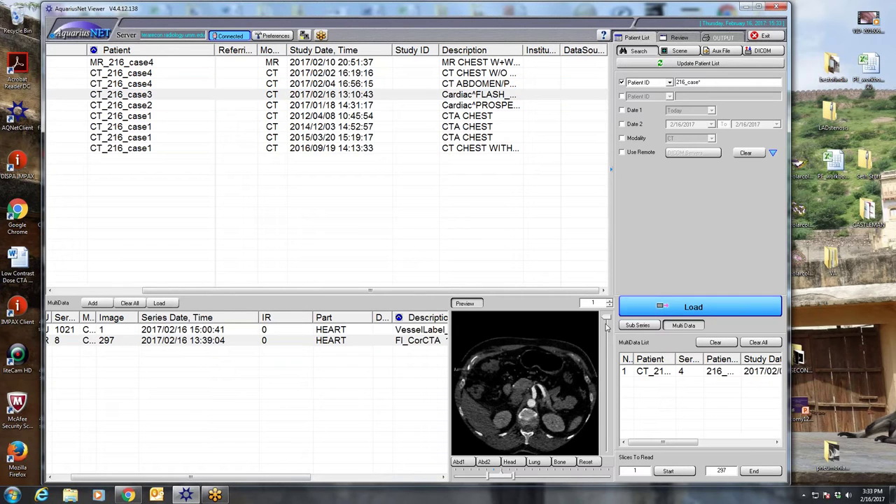
{"action": "left_click", "coordinate": [374, 343]}
{"action": "right_click", "coordinate": [374, 346]}
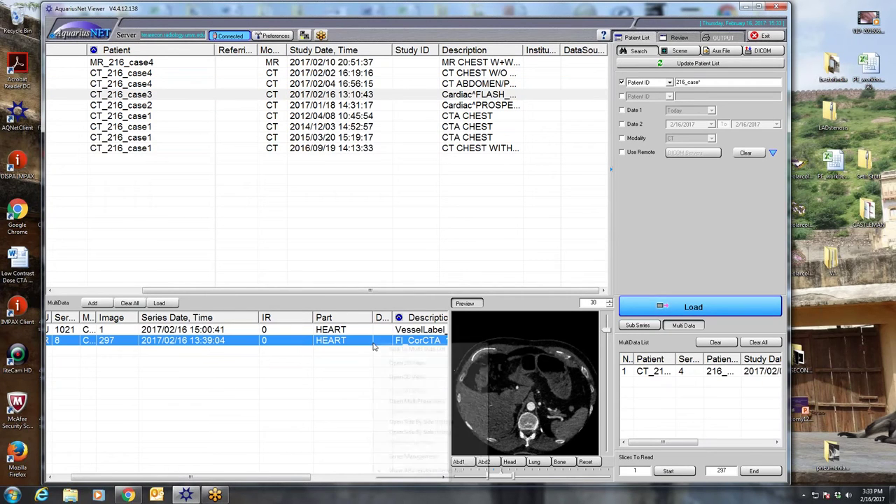
{"action": "mouse_move", "coordinate": [420, 456]}
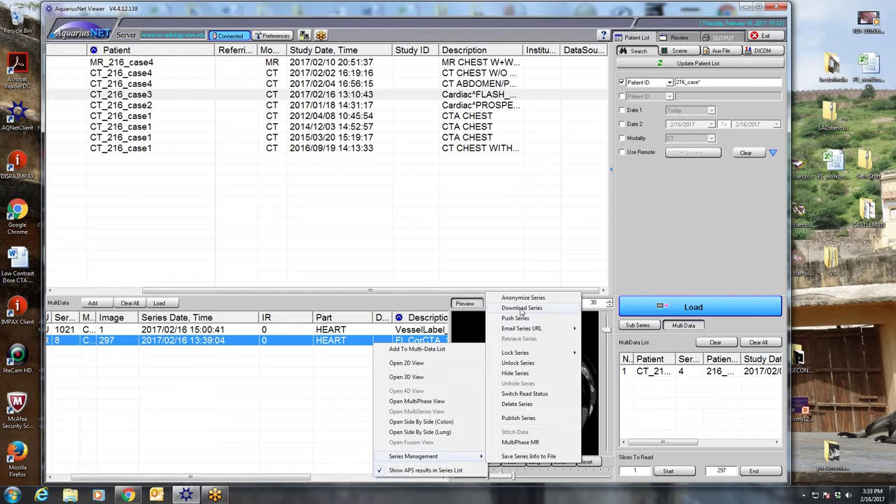
{"action": "left_click", "coordinate": [522, 308]}
Step: Create a download folder named AVM_connection_to_IMS inside 216_cases_SK
{"action": "left_click", "coordinate": [315, 269]}
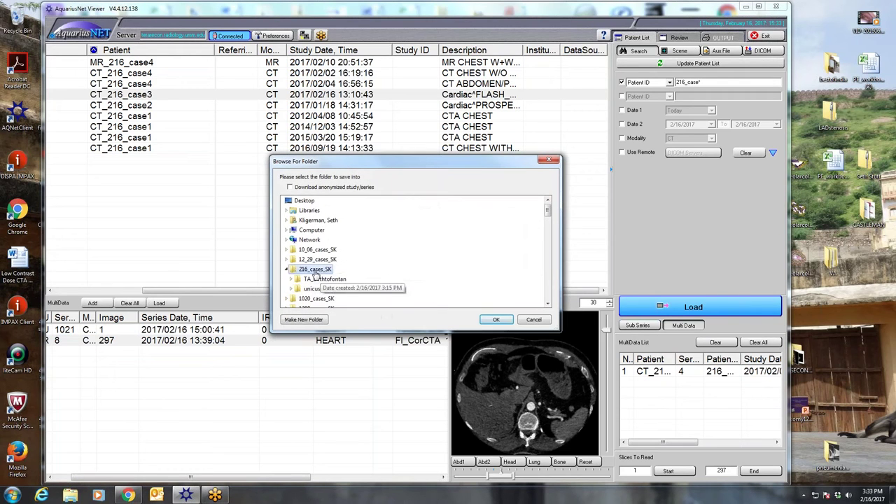
{"action": "left_click", "coordinate": [311, 320]}
{"action": "type", "text": "AVM_connection_to_IMS"}
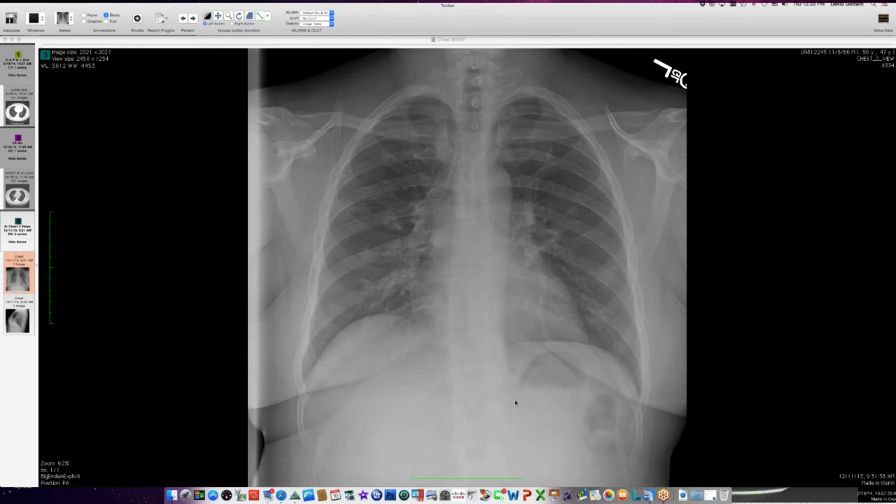
Step: In OsiriX, view the lateral chest radiograph and open the 12/16/13 CHEST W-O LUNG series
{"action": "key", "text": "Down"}
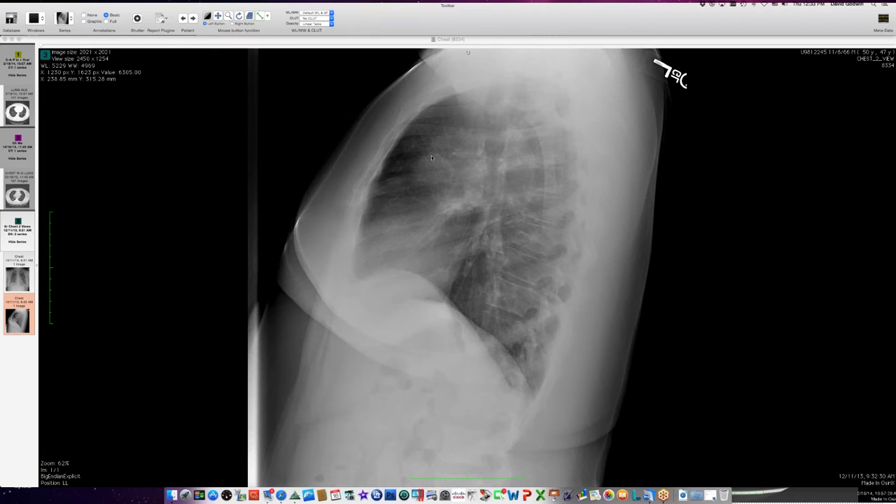
{"action": "left_click", "coordinate": [26, 188]}
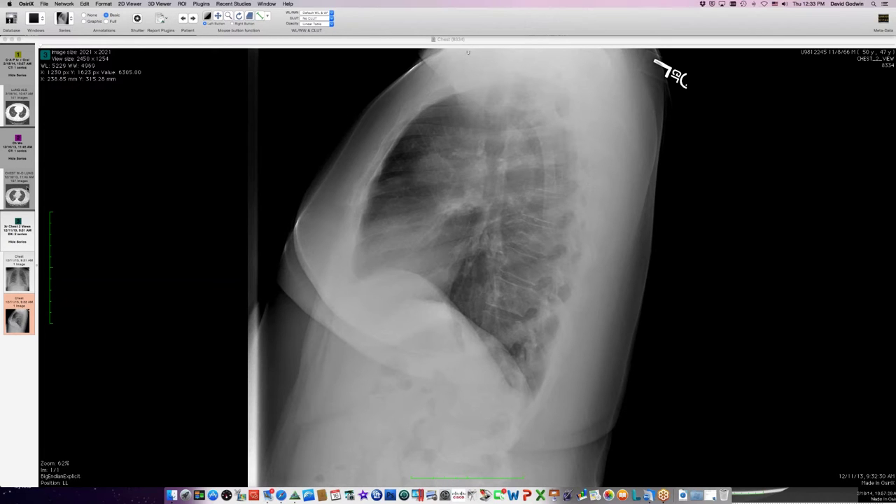
{"action": "left_click", "coordinate": [27, 188]}
Step: Examine both lungs for nodules on the CHEST W-O LUNG slices from the apices down to the hila
{"action": "scroll", "coordinate": [380, 200], "scroll_direction": "down", "scroll_amount": 10}
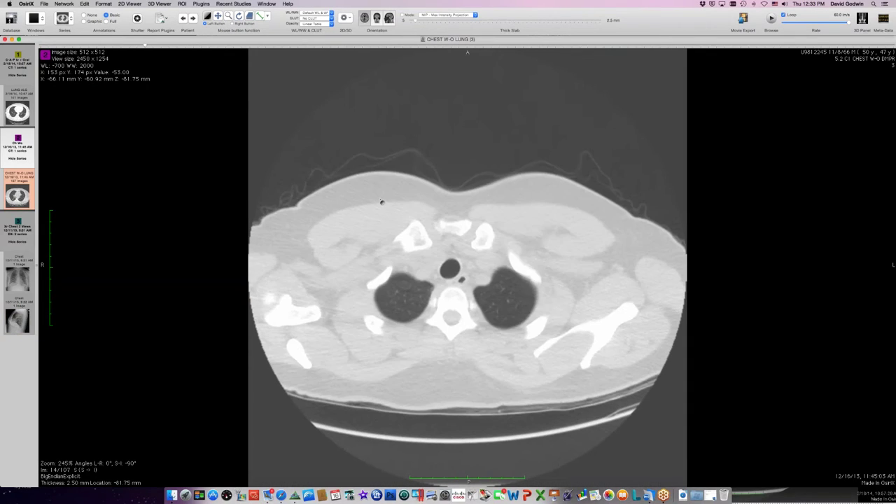
{"action": "scroll", "coordinate": [381, 202], "scroll_direction": "up", "scroll_amount": 8}
{"action": "scroll", "coordinate": [382, 202], "scroll_direction": "down", "scroll_amount": 8}
{"action": "scroll", "coordinate": [381, 202], "scroll_direction": "up", "scroll_amount": 1}
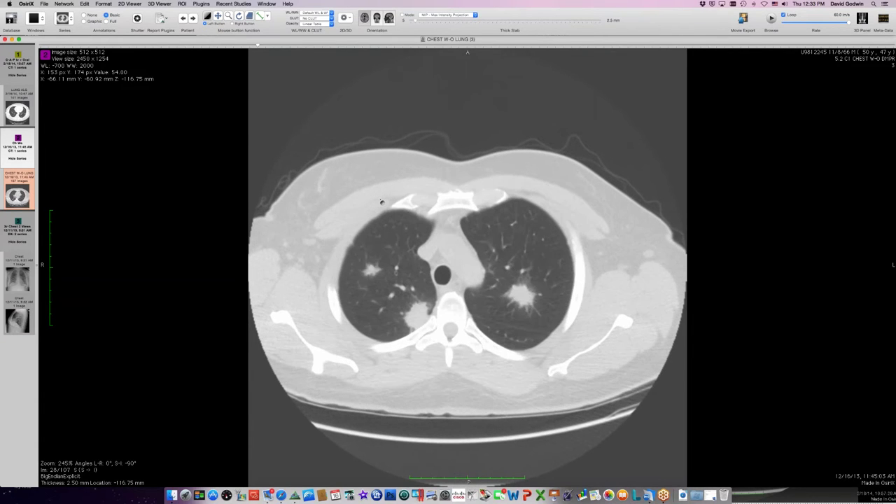
{"action": "scroll", "coordinate": [382, 201], "scroll_direction": "down", "scroll_amount": 9}
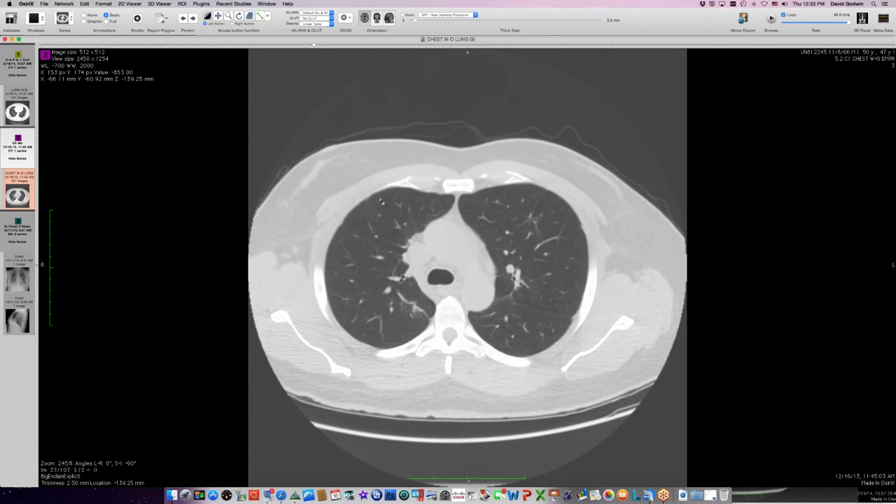
{"action": "scroll", "coordinate": [381, 201], "scroll_direction": "down", "scroll_amount": 7}
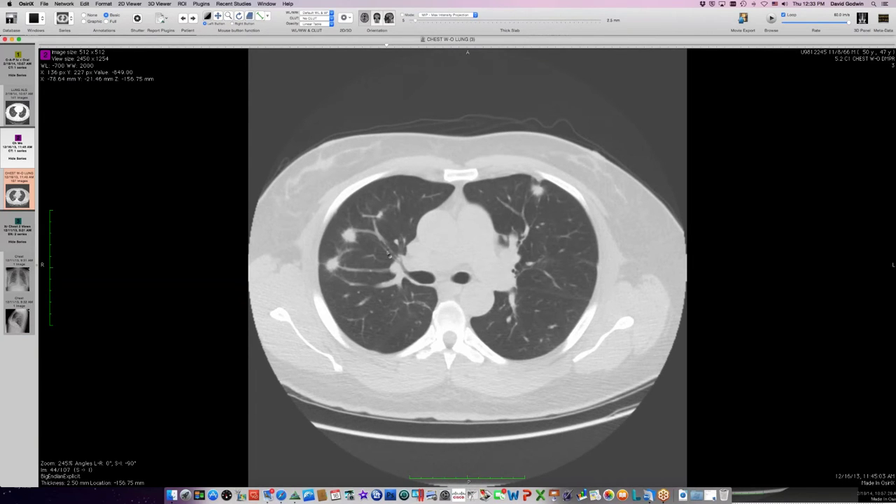
{"action": "scroll", "coordinate": [515, 267], "scroll_direction": "down", "scroll_amount": 4}
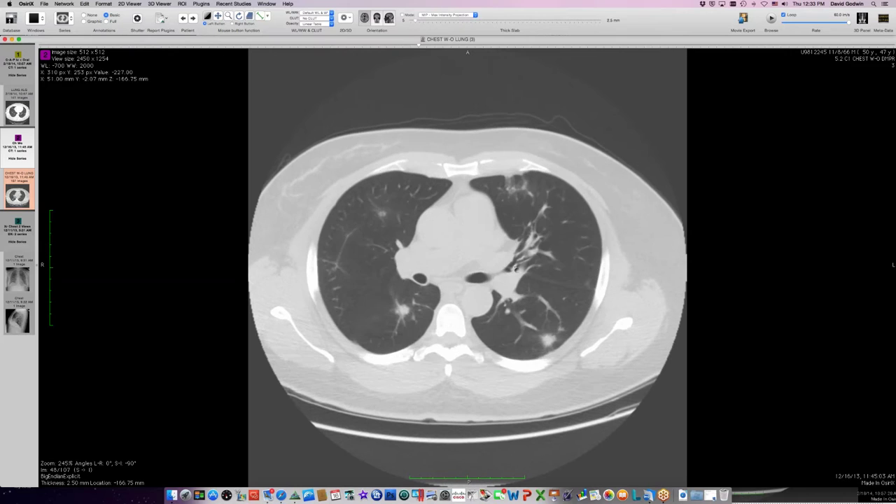
{"action": "scroll", "coordinate": [515, 268], "scroll_direction": "down", "scroll_amount": 3}
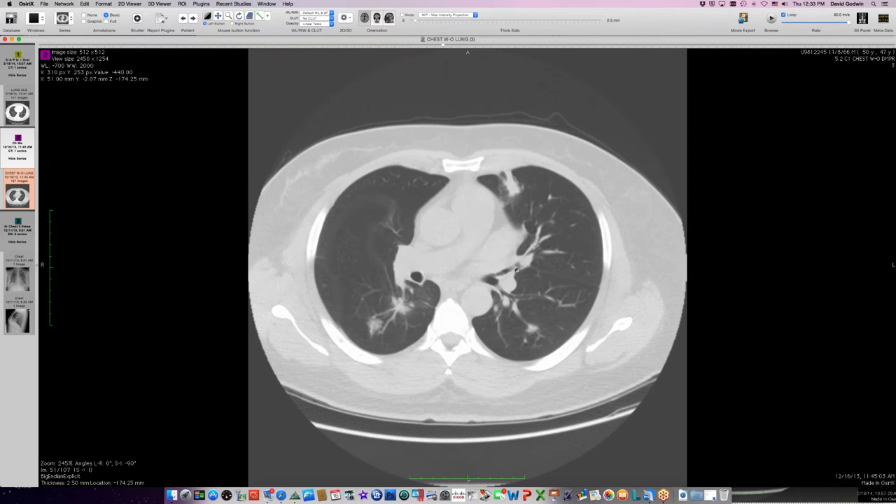
Step: Examine the nodules in the lower lungs from below the hila to the bases and back up to heart level
{"action": "scroll", "coordinate": [515, 267], "scroll_direction": "down", "scroll_amount": 7}
{"action": "scroll", "coordinate": [515, 267], "scroll_direction": "up", "scroll_amount": 2}
{"action": "scroll", "coordinate": [424, 270], "scroll_direction": "down", "scroll_amount": 1}
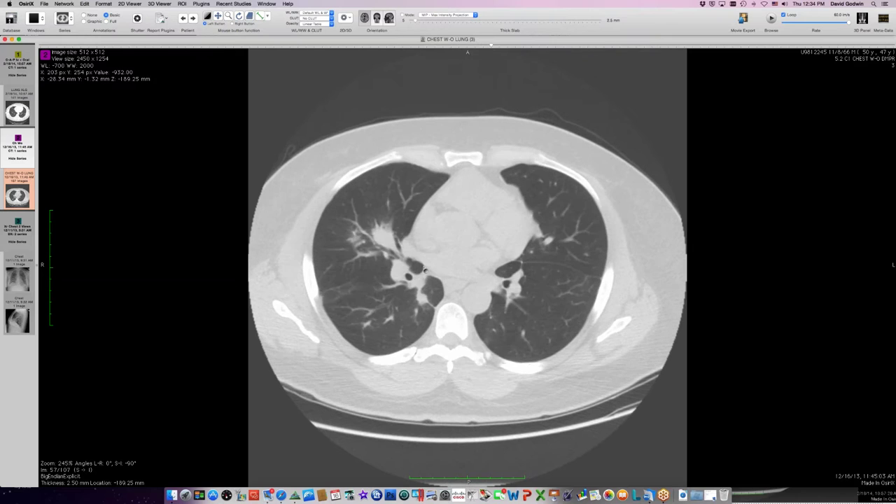
{"action": "scroll", "coordinate": [424, 270], "scroll_direction": "down", "scroll_amount": 3}
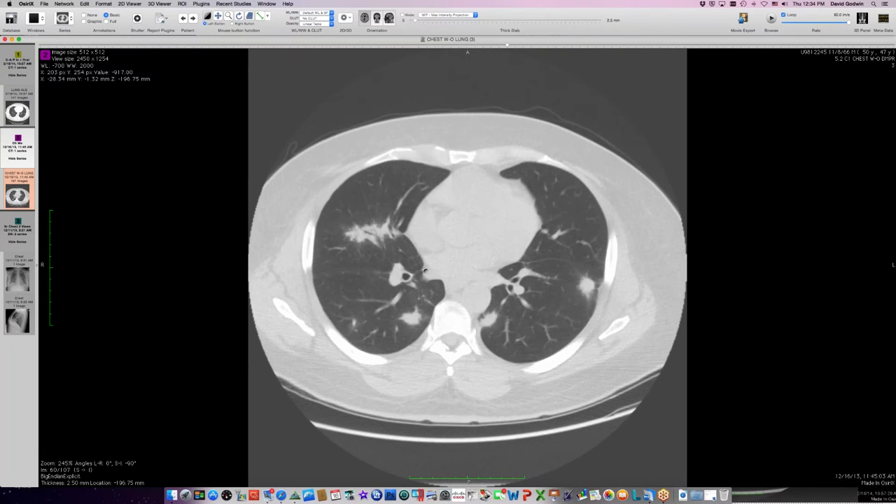
{"action": "scroll", "coordinate": [424, 270], "scroll_direction": "down", "scroll_amount": 9}
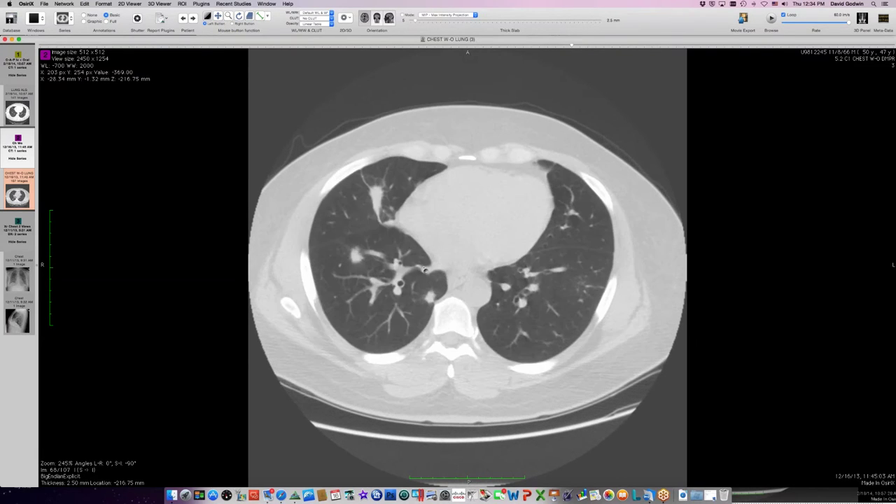
{"action": "scroll", "coordinate": [424, 270], "scroll_direction": "down", "scroll_amount": 10}
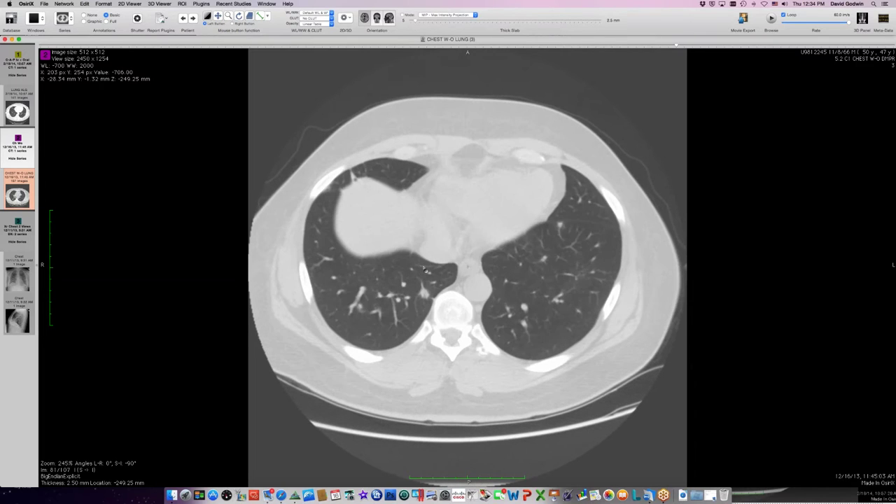
{"action": "scroll", "coordinate": [424, 270], "scroll_direction": "up", "scroll_amount": 14}
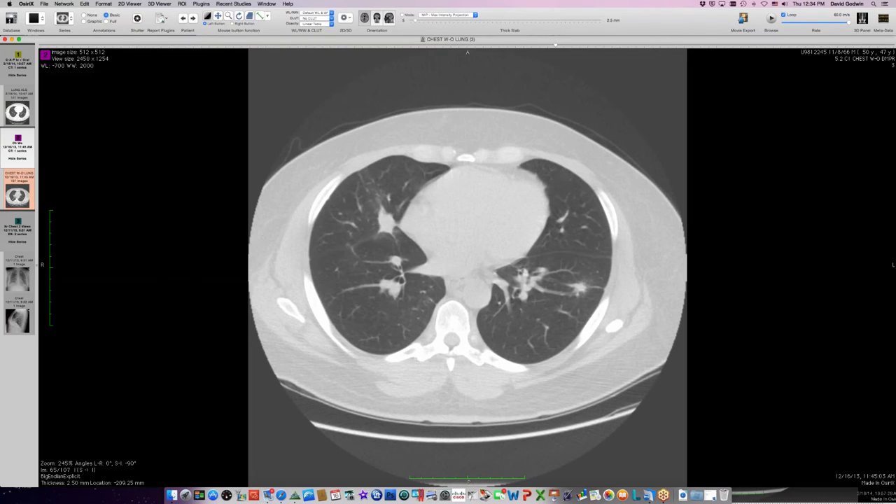
Step: Examine the lung nodules on the 2/18/14 LUNG ALG series from the upper lungs to heart level, then return to the study database
{"action": "left_click", "coordinate": [21, 120]}
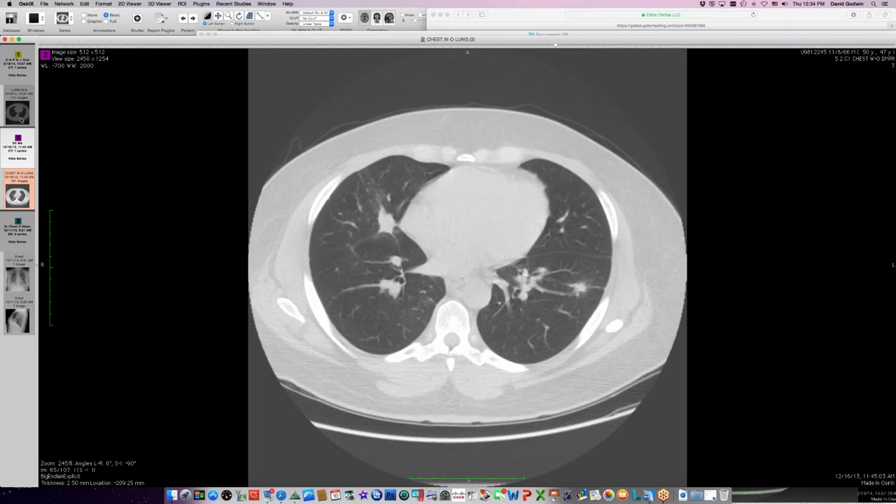
{"action": "scroll", "coordinate": [418, 226], "scroll_direction": "down", "scroll_amount": 20}
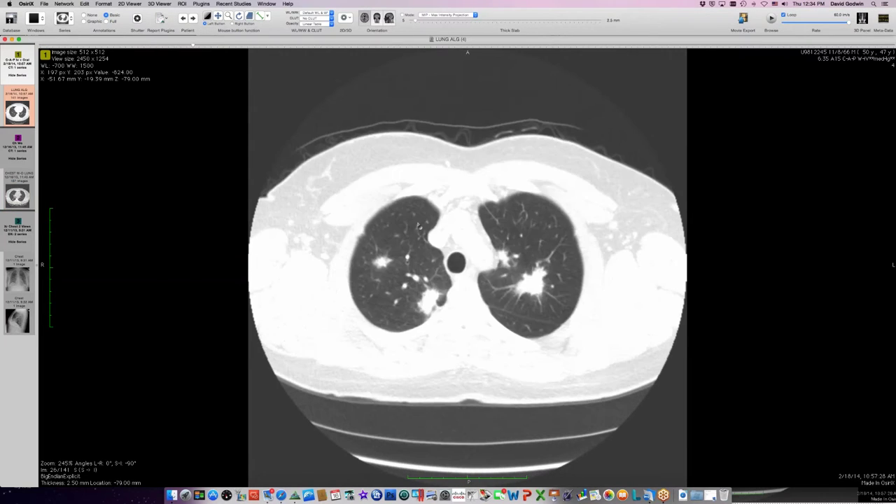
{"action": "scroll", "coordinate": [418, 226], "scroll_direction": "down", "scroll_amount": 8}
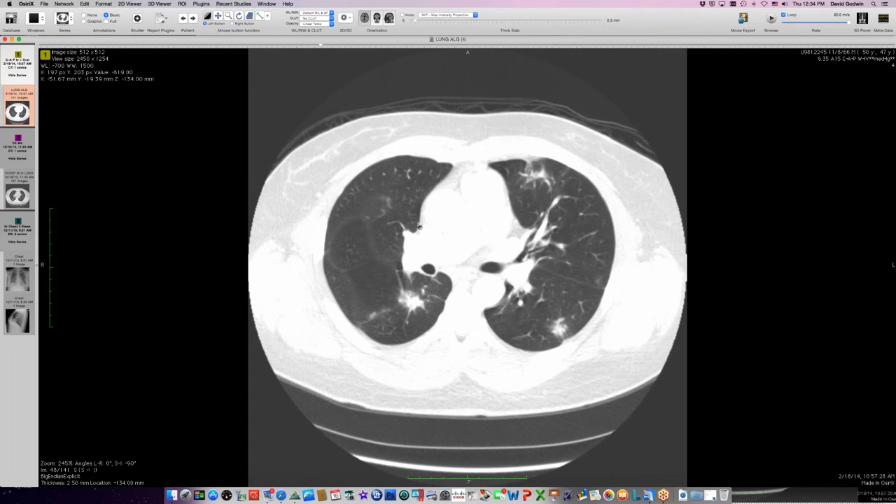
{"action": "scroll", "coordinate": [417, 226], "scroll_direction": "down", "scroll_amount": 12}
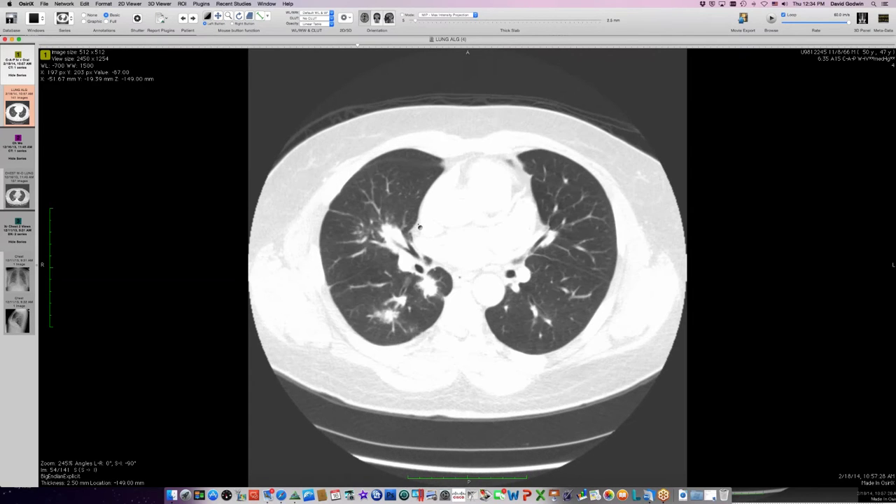
{"action": "scroll", "coordinate": [419, 227], "scroll_direction": "down", "scroll_amount": 4}
{"action": "scroll", "coordinate": [419, 227], "scroll_direction": "up", "scroll_amount": 5}
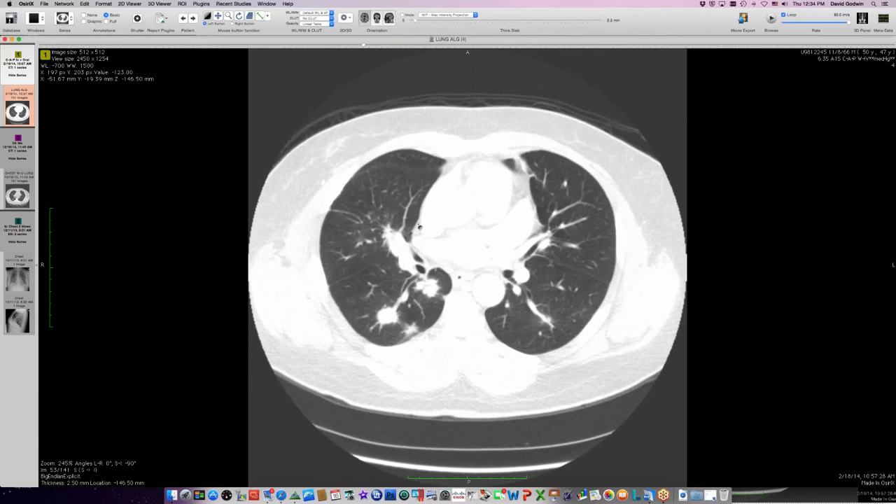
{"action": "scroll", "coordinate": [419, 227], "scroll_direction": "down", "scroll_amount": 1}
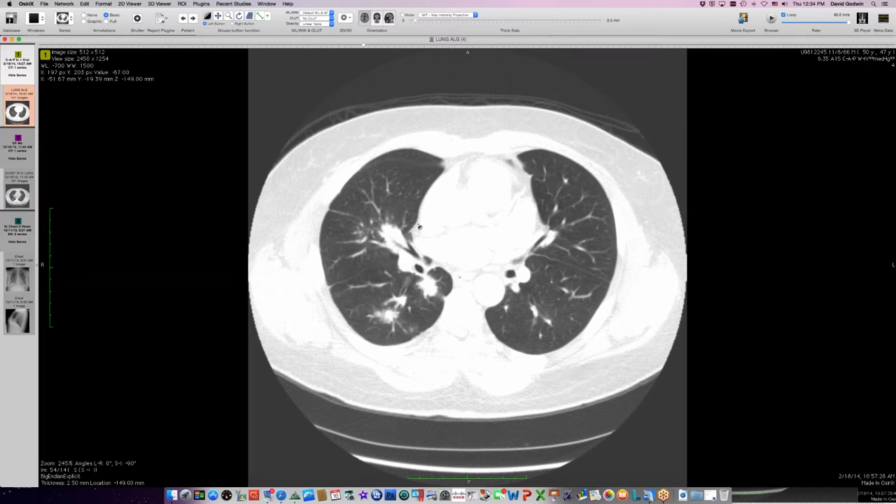
{"action": "left_click", "coordinate": [44, 3]}
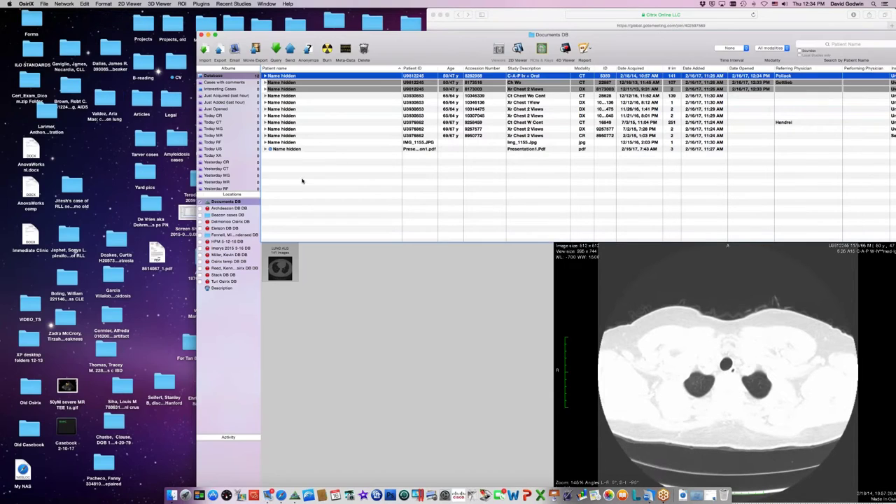
Step: View all three foot and lower leg photographs in Presentation1.pdf, then close them
{"action": "left_click", "coordinate": [313, 149]}
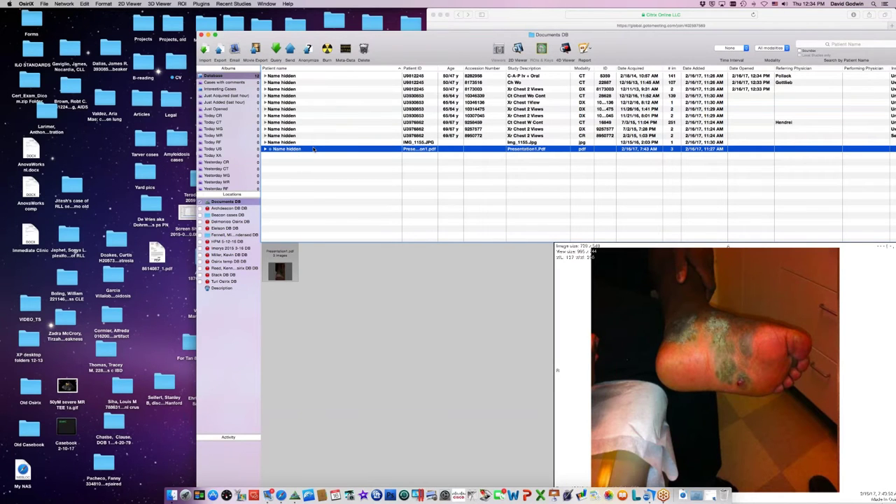
{"action": "double_click", "coordinate": [313, 149]}
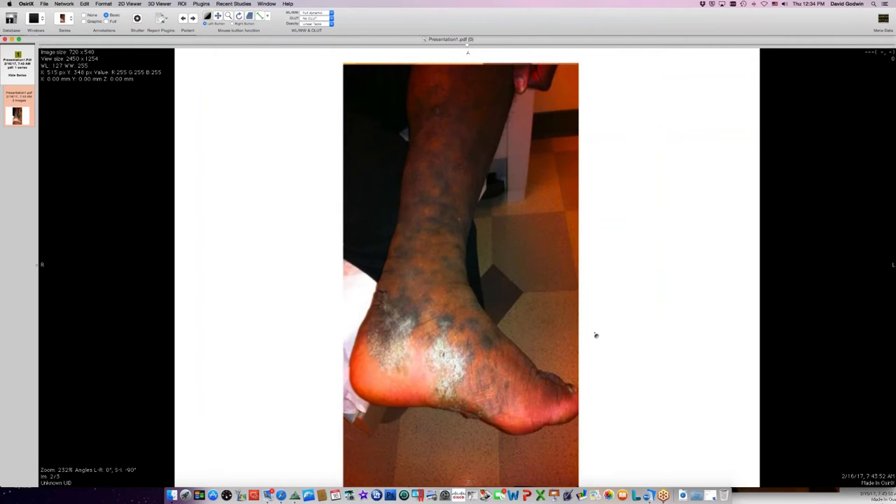
{"action": "scroll", "coordinate": [595, 336], "scroll_direction": "down", "scroll_amount": 1}
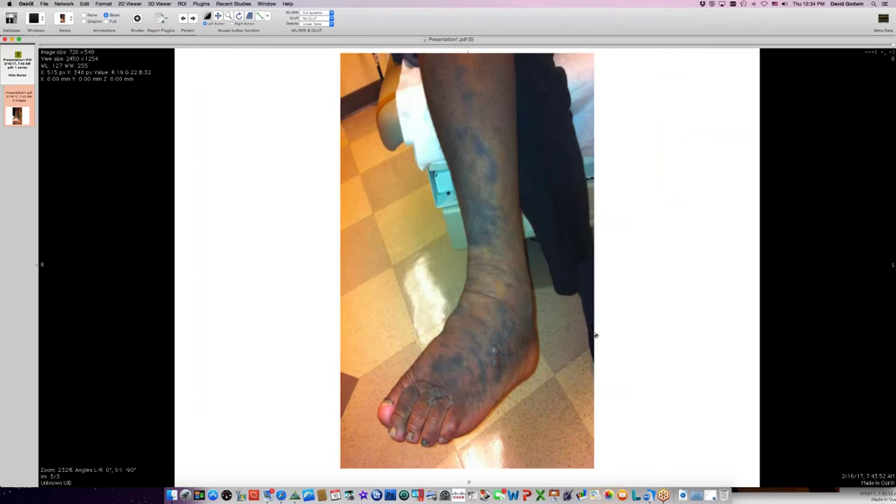
{"action": "scroll", "coordinate": [596, 335], "scroll_direction": "up", "scroll_amount": 2}
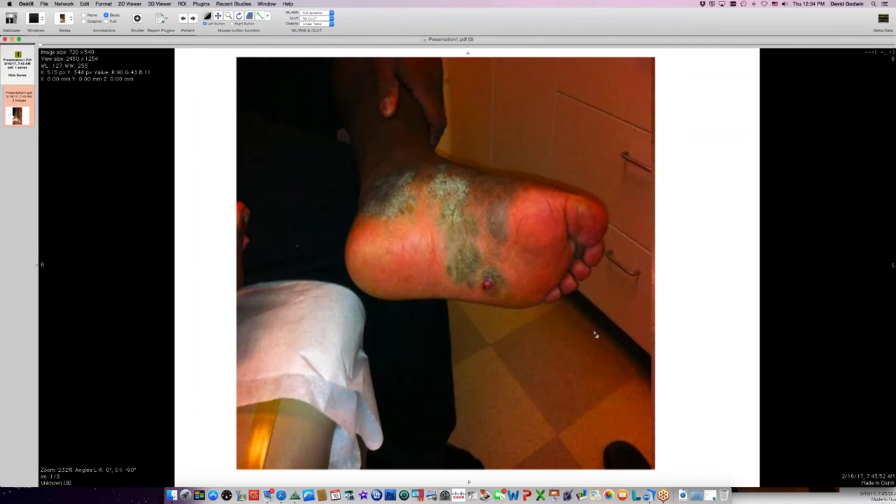
{"action": "left_click", "coordinate": [43, 4]}
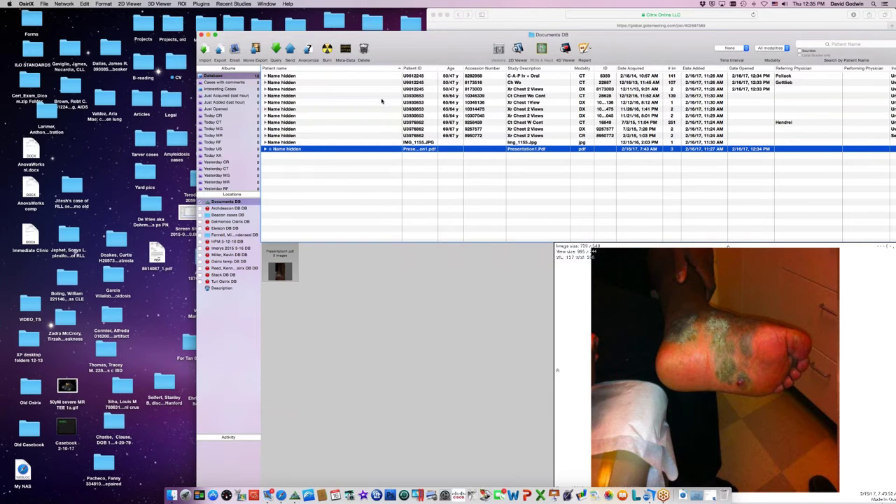
Step: Preview the upper lung slices of the 12/12/16 Ct Chest Wo Cont study and open it in the viewer
{"action": "left_click", "coordinate": [352, 76]}
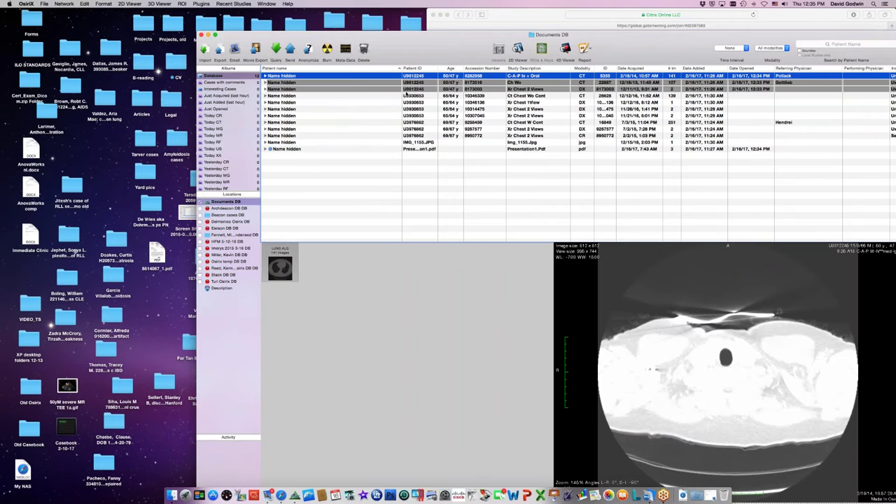
{"action": "left_click", "coordinate": [327, 98]}
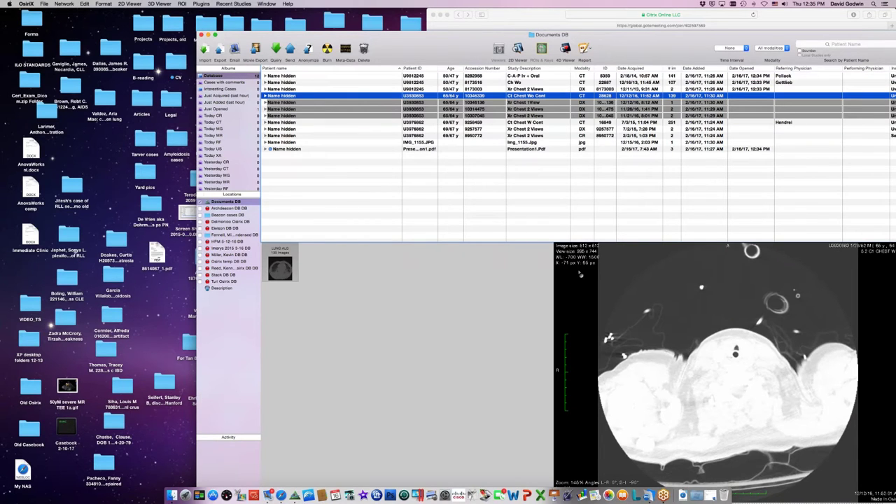
{"action": "scroll", "coordinate": [618, 279], "scroll_direction": "down", "scroll_amount": 10}
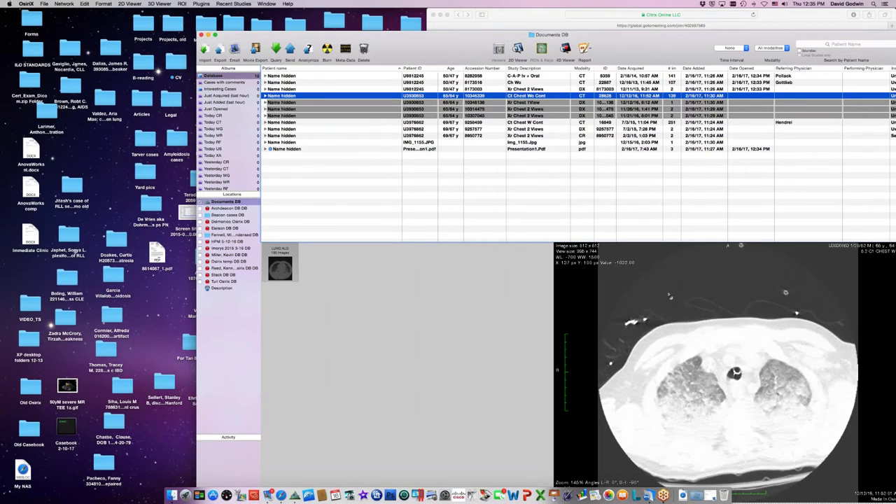
{"action": "scroll", "coordinate": [618, 278], "scroll_direction": "up", "scroll_amount": 5}
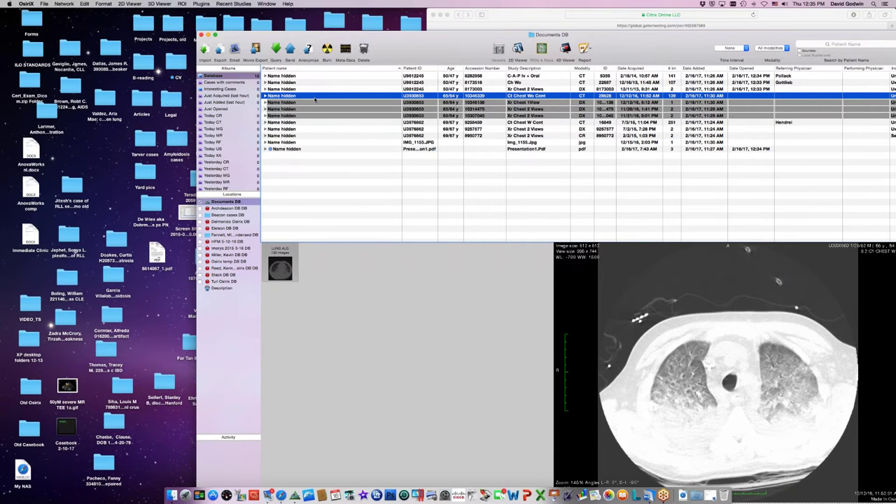
{"action": "double_click", "coordinate": [314, 99]}
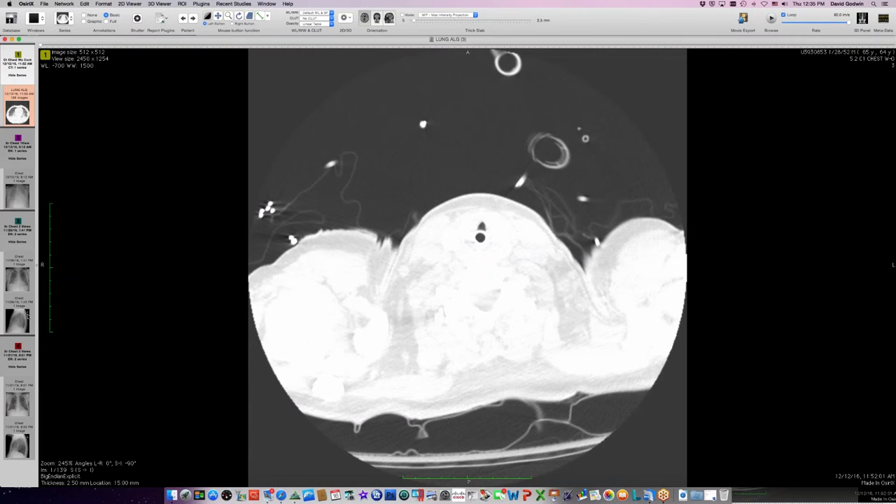
Step: Compare the patient's frontal chest radiographs in date order from 11/21/16 to 12/12/16
{"action": "left_click", "coordinate": [18, 396]}
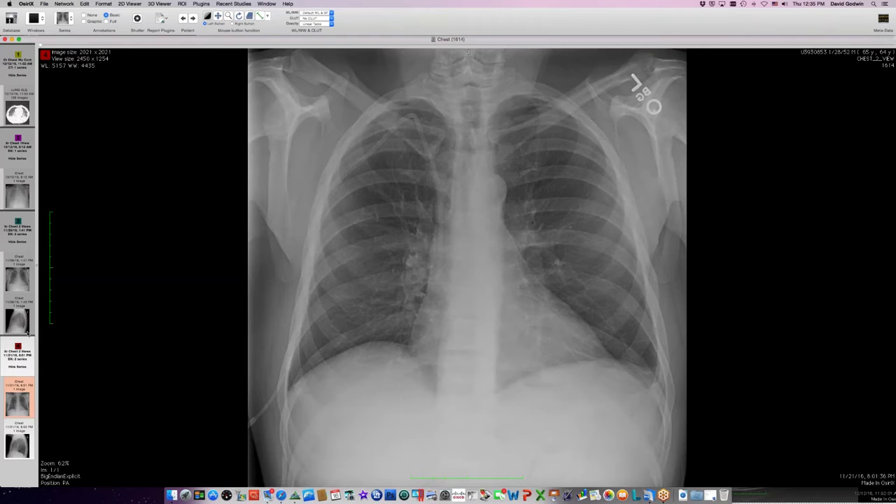
{"action": "left_click", "coordinate": [23, 276]}
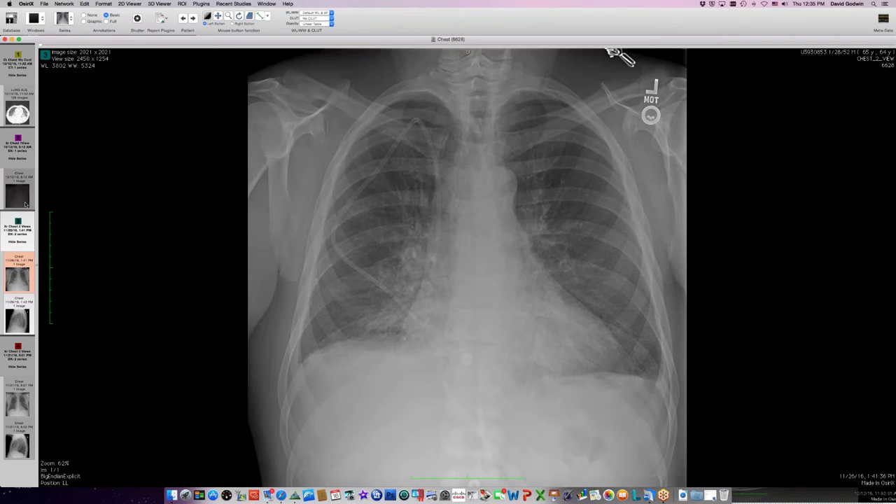
{"action": "left_click", "coordinate": [25, 204]}
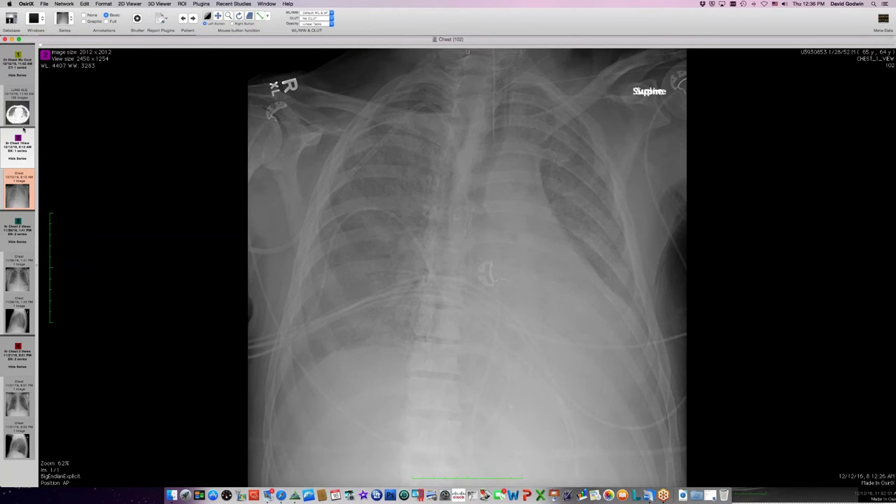
Step: Examine both lungs on the 12/12/16 LUNG ALG series from the neck to heart level and back up, then close the study
{"action": "left_click", "coordinate": [19, 116]}
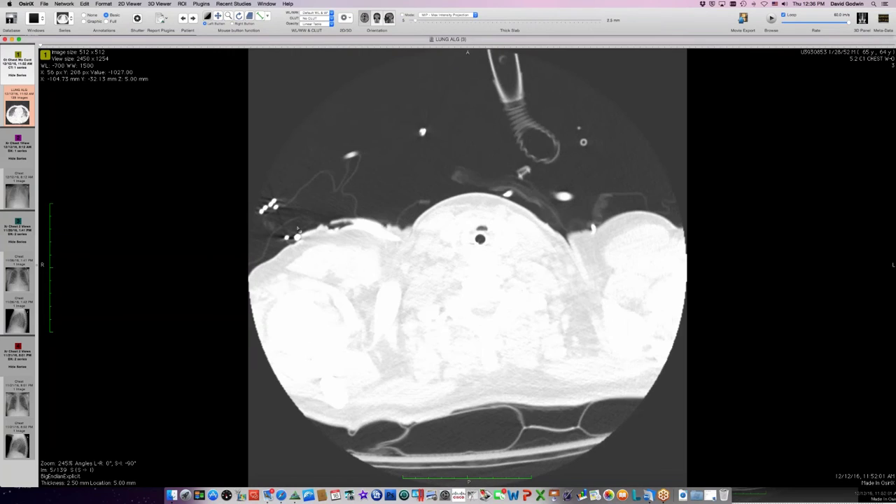
{"action": "scroll", "coordinate": [298, 229], "scroll_direction": "down", "scroll_amount": 20}
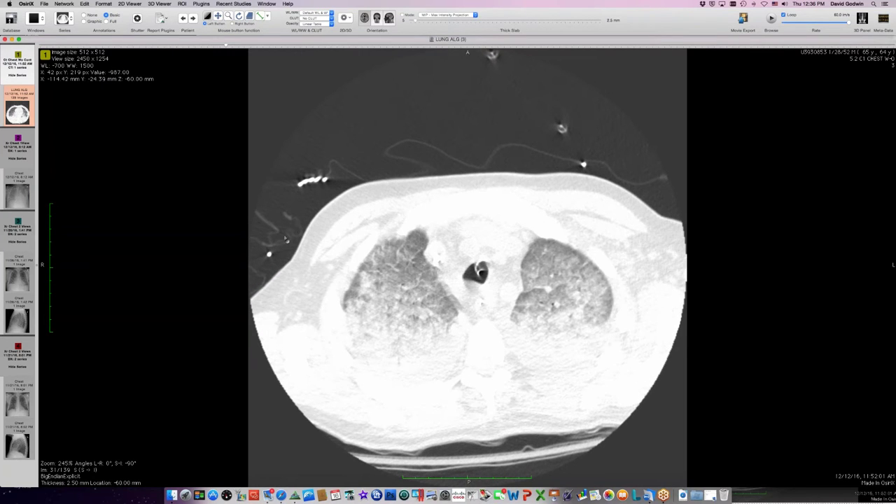
{"action": "scroll", "coordinate": [286, 240], "scroll_direction": "down", "scroll_amount": 10}
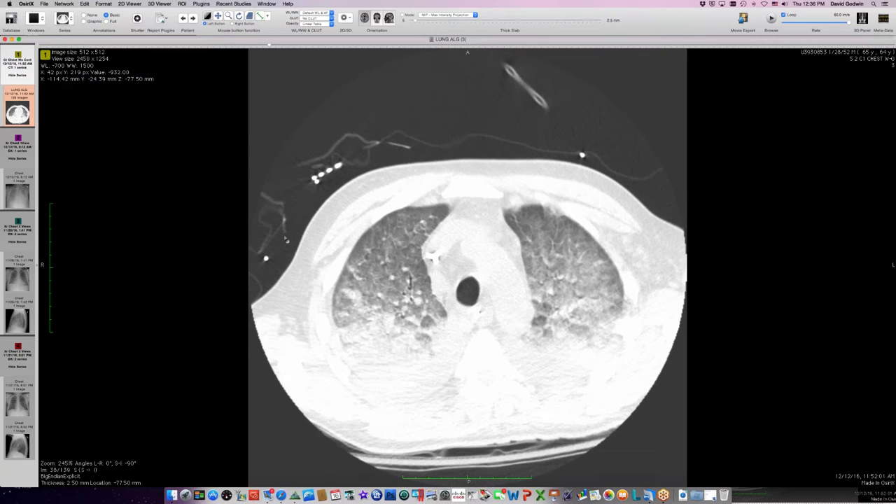
{"action": "scroll", "coordinate": [286, 240], "scroll_direction": "down", "scroll_amount": 20}
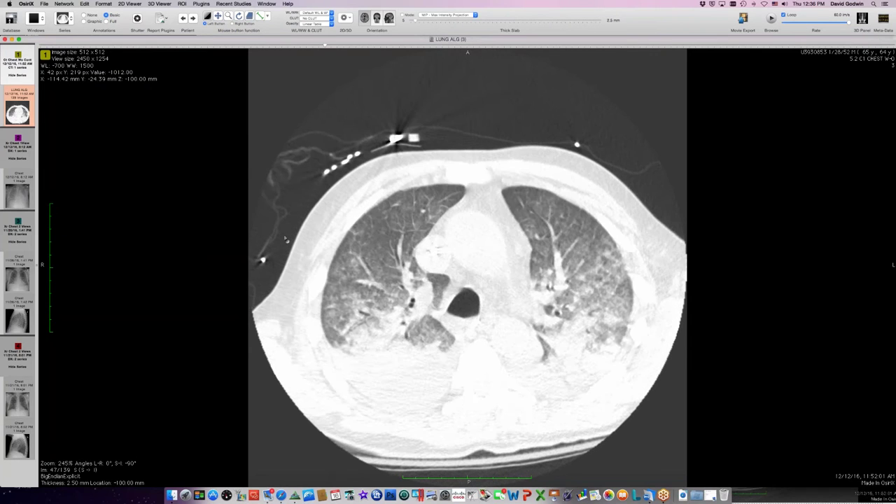
{"action": "scroll", "coordinate": [285, 240], "scroll_direction": "down", "scroll_amount": 1}
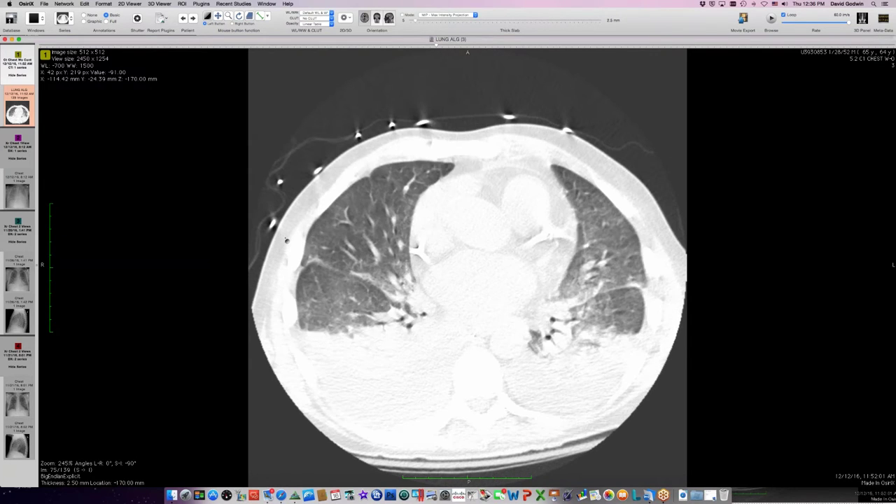
{"action": "scroll", "coordinate": [285, 240], "scroll_direction": "down", "scroll_amount": 7}
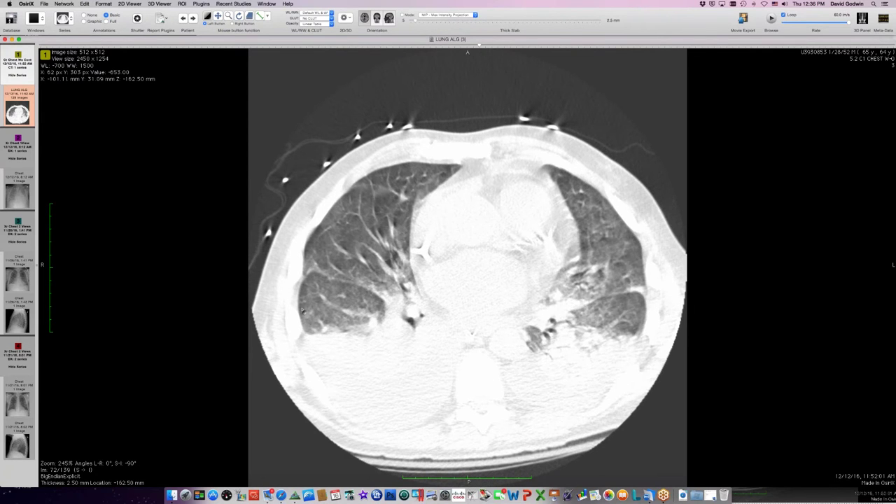
{"action": "scroll", "coordinate": [302, 311], "scroll_direction": "up", "scroll_amount": 20}
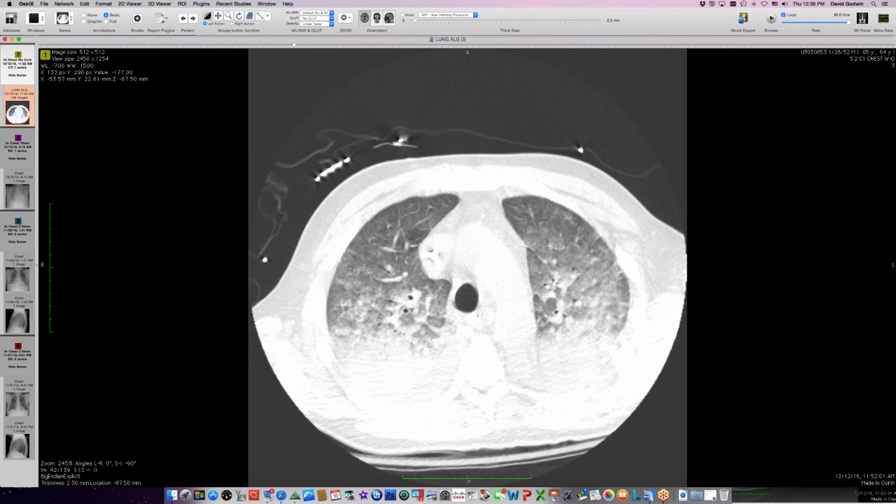
{"action": "key", "text": "super+w"}
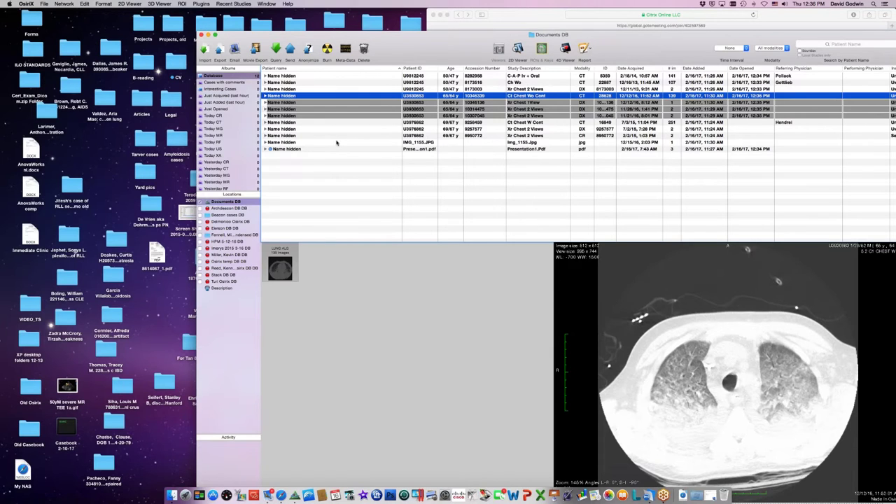
Step: View the IMG_1155.JPG photograph of the dark fluid sample at full size, then close it
{"action": "left_click", "coordinate": [338, 143]}
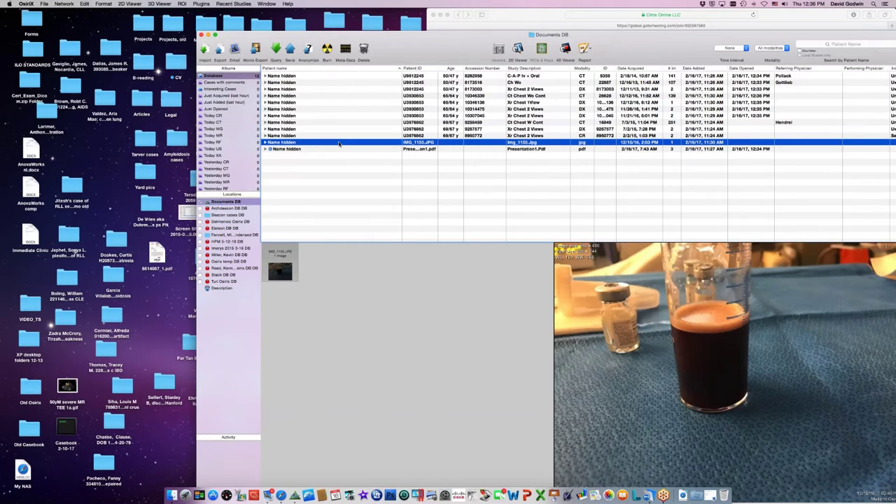
{"action": "double_click", "coordinate": [338, 143]}
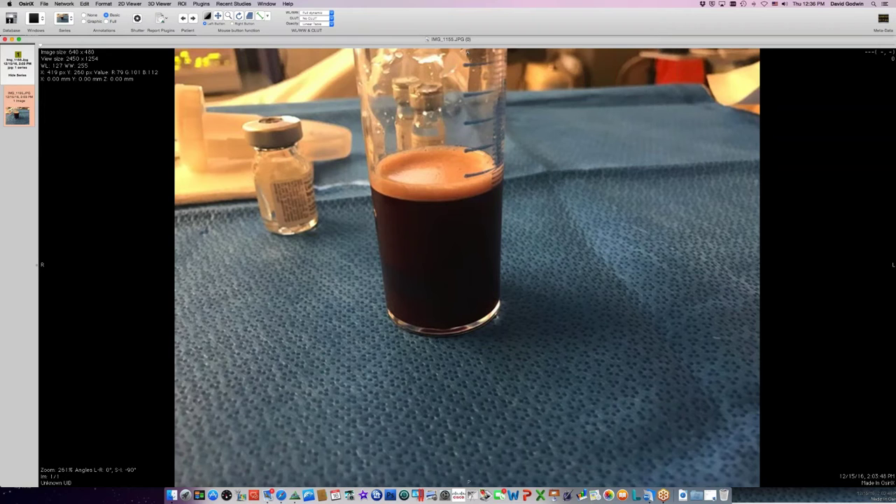
{"action": "left_click", "coordinate": [45, 4]}
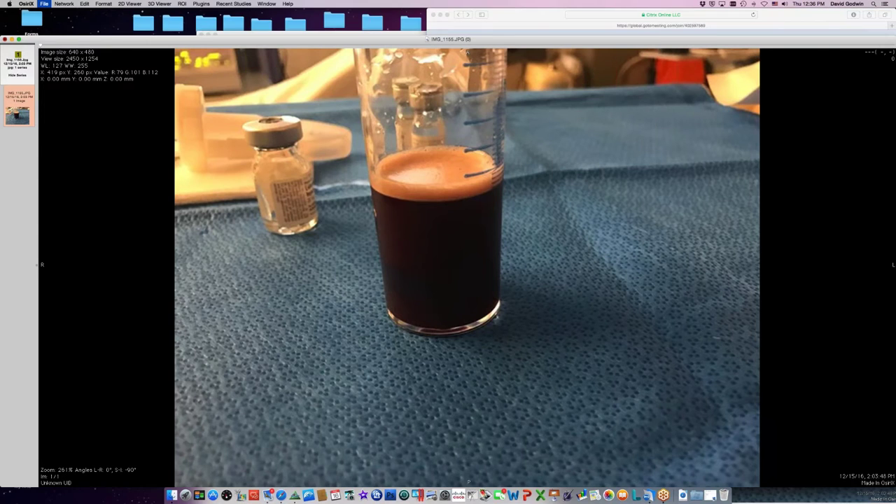
{"action": "key", "text": "super+w"}
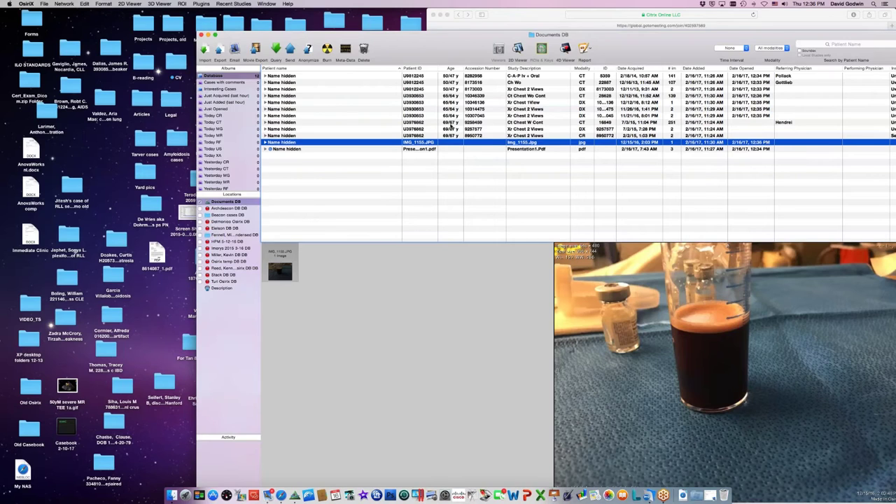
Step: Preview the 7/3/15 Ct Chest W Cont study and open the PA chest radiograph from 7/2/15
{"action": "left_click", "coordinate": [384, 123]}
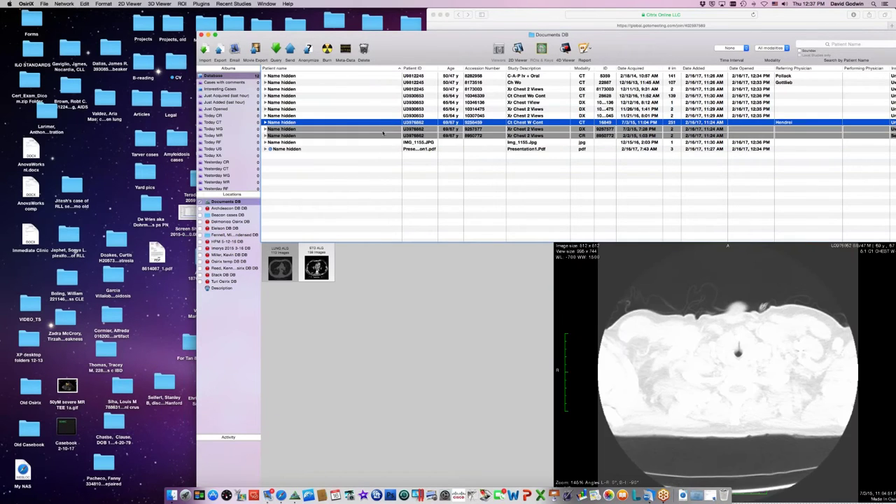
{"action": "left_click", "coordinate": [384, 129]}
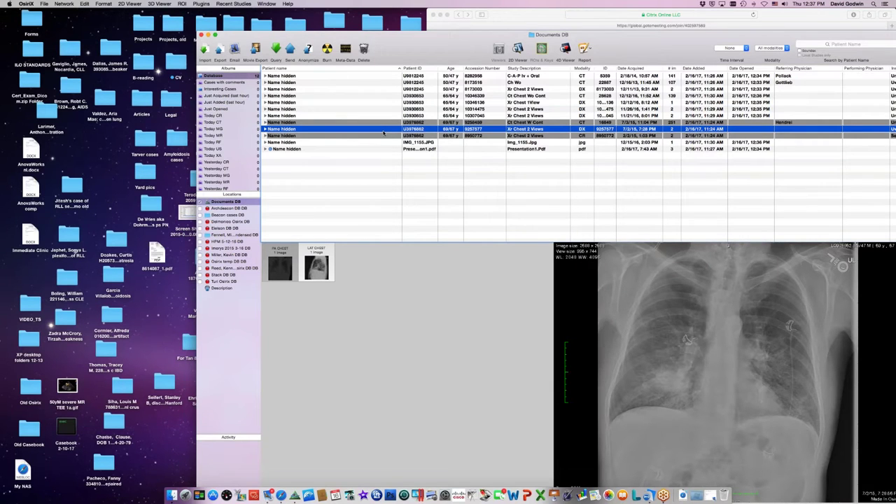
{"action": "double_click", "coordinate": [384, 130]}
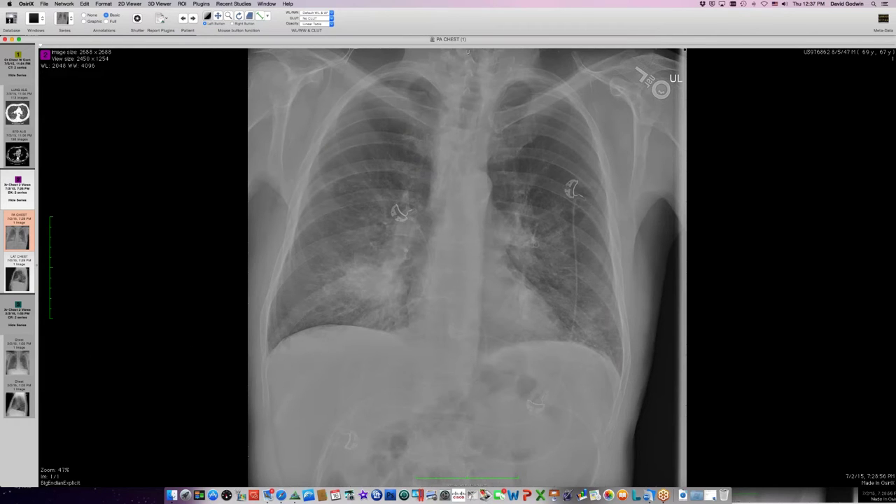
Step: Compare the 2/2/15 frontal chest radiograph with the 7/2/15 PA view, and view the 7/2/15 lateral radiograph
{"action": "left_click", "coordinate": [32, 348]}
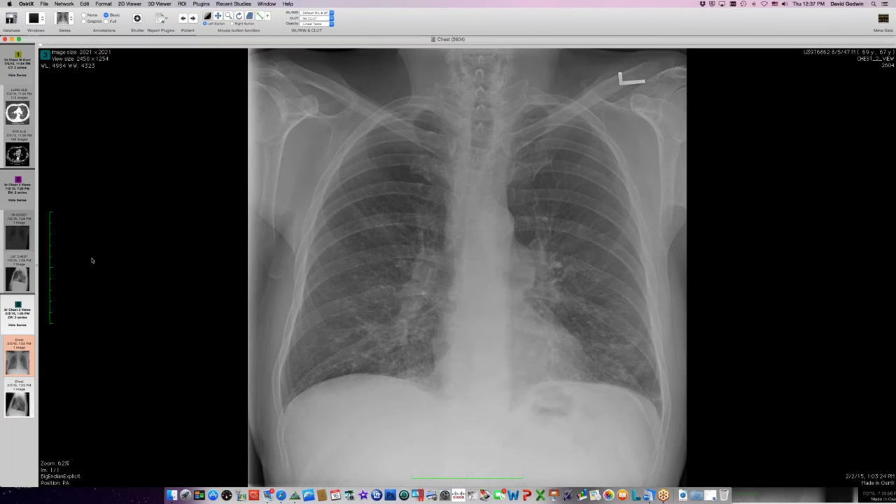
{"action": "left_click", "coordinate": [18, 235]}
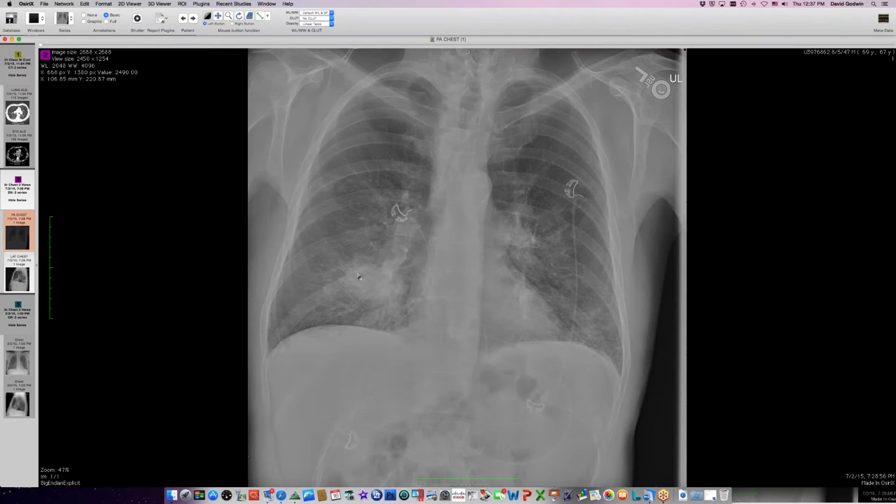
{"action": "key", "text": "Down"}
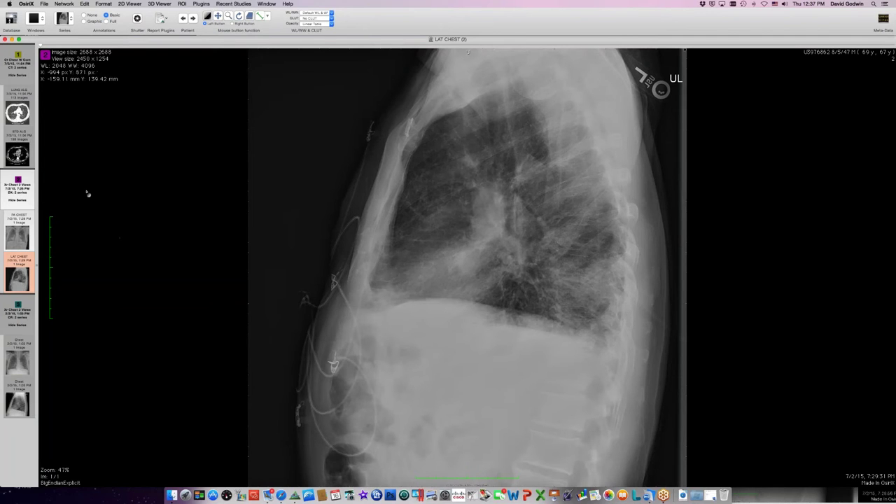
Step: Open the 7/3/15 LUNG ALG series and examine both lungs from the upper chest down to heart level
{"action": "left_click", "coordinate": [17, 112]}
{"action": "scroll", "coordinate": [380, 226], "scroll_direction": "down", "scroll_amount": 10}
{"action": "scroll", "coordinate": [380, 226], "scroll_direction": "down", "scroll_amount": 10}
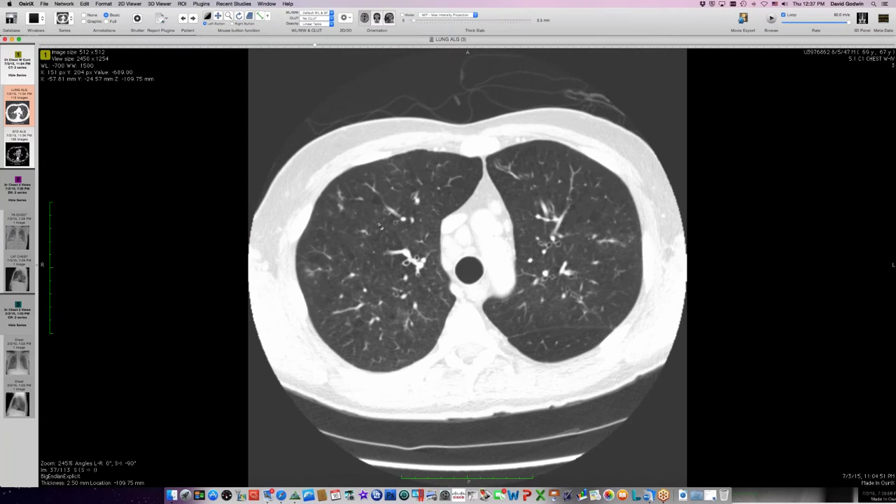
{"action": "scroll", "coordinate": [380, 226], "scroll_direction": "down", "scroll_amount": 10}
{"action": "scroll", "coordinate": [380, 227], "scroll_direction": "down", "scroll_amount": 20}
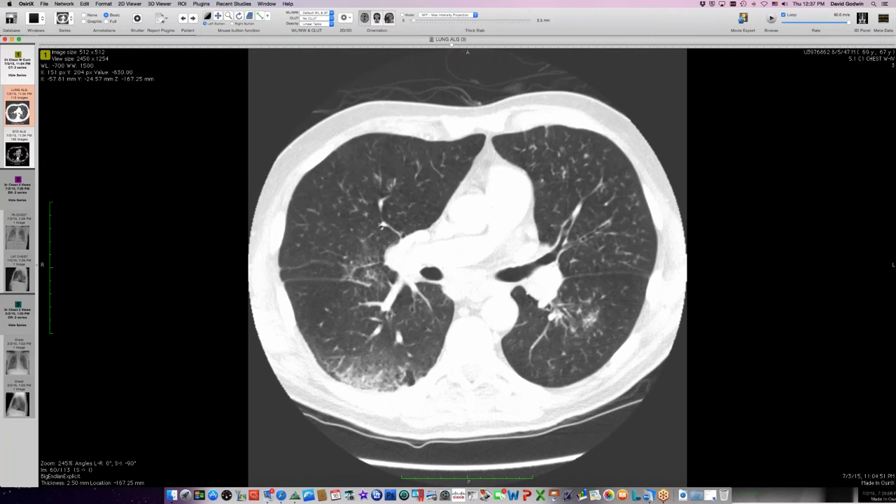
{"action": "scroll", "coordinate": [380, 226], "scroll_direction": "down", "scroll_amount": 16}
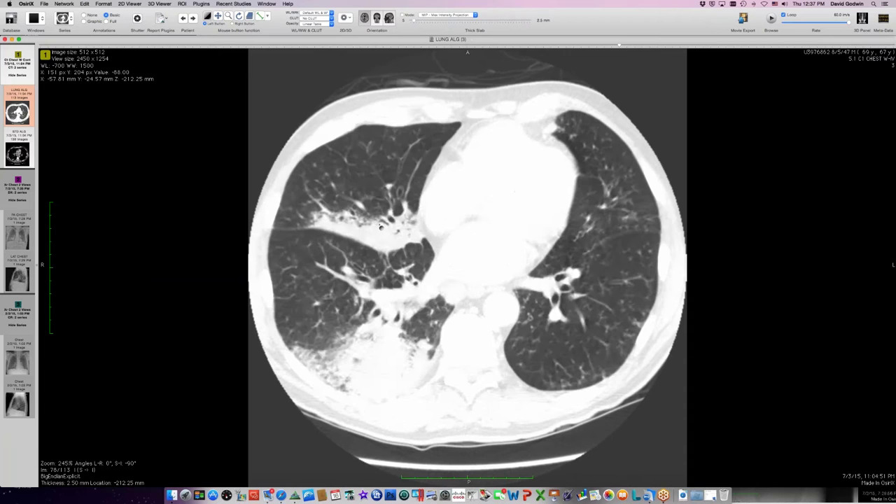
Step: Examine the right middle and lower lung on the LUNG ALG series, going back and forth between hilar and heart levels
{"action": "scroll", "coordinate": [374, 233], "scroll_direction": "up", "scroll_amount": 8}
{"action": "scroll", "coordinate": [429, 382], "scroll_direction": "down", "scroll_amount": 4}
{"action": "scroll", "coordinate": [431, 374], "scroll_direction": "up", "scroll_amount": 3}
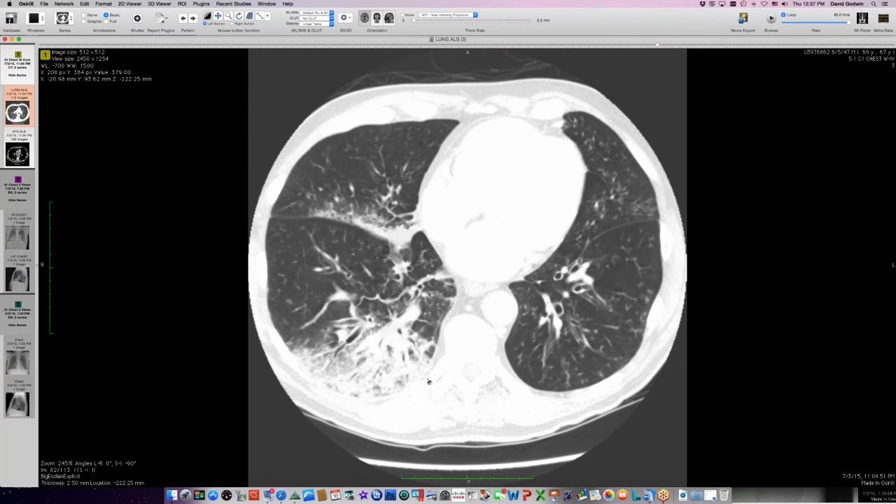
{"action": "scroll", "coordinate": [430, 371], "scroll_direction": "up", "scroll_amount": 6}
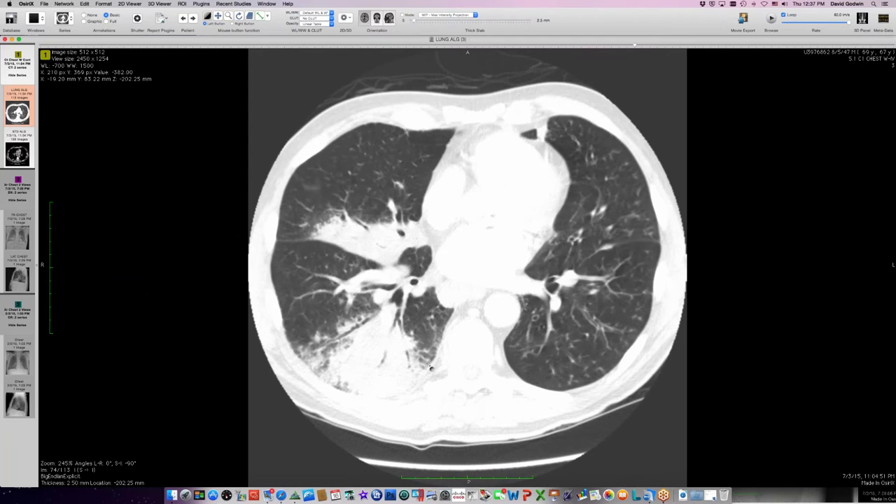
{"action": "scroll", "coordinate": [432, 368], "scroll_direction": "down", "scroll_amount": 3}
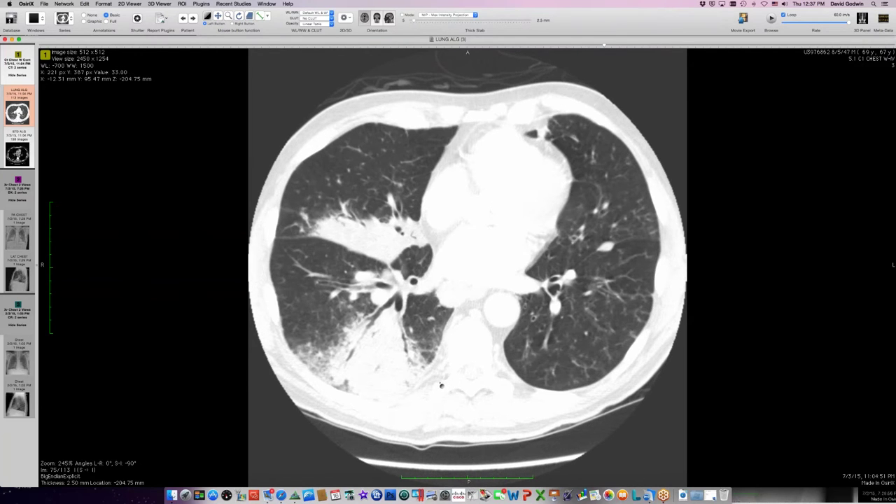
{"action": "scroll", "coordinate": [441, 384], "scroll_direction": "down", "scroll_amount": 4}
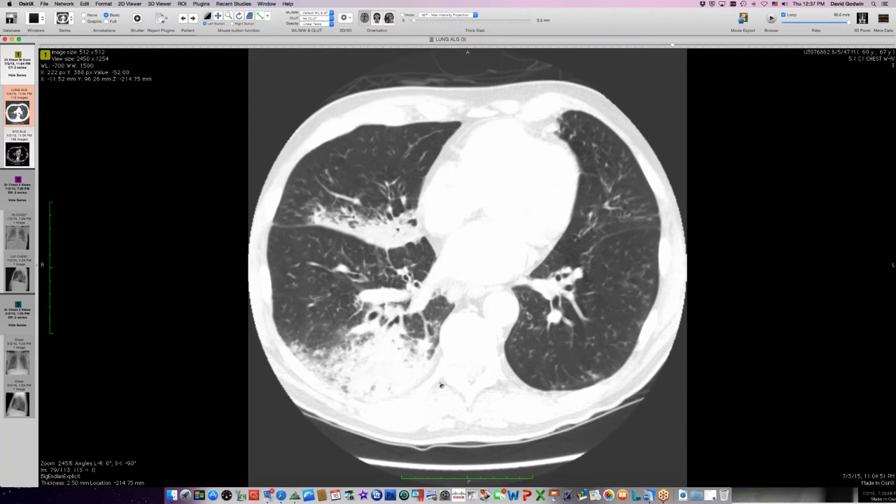
{"action": "scroll", "coordinate": [441, 384], "scroll_direction": "up", "scroll_amount": 11}
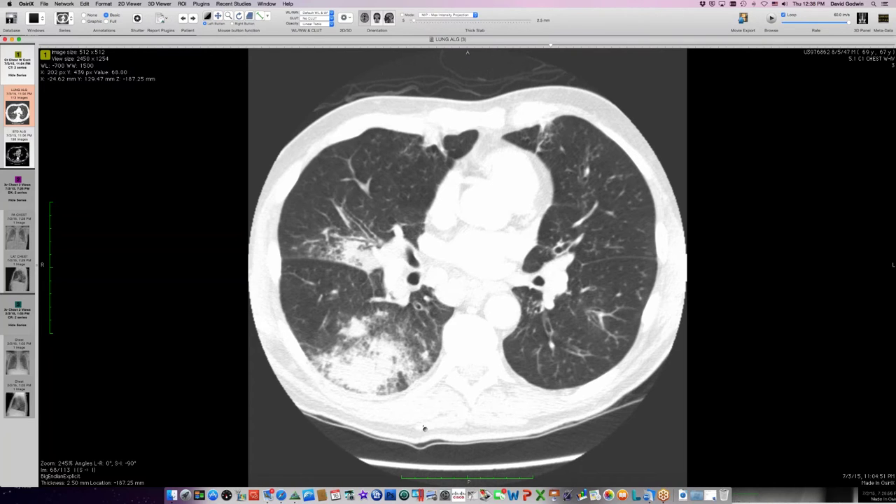
{"action": "scroll", "coordinate": [423, 428], "scroll_direction": "down", "scroll_amount": 6}
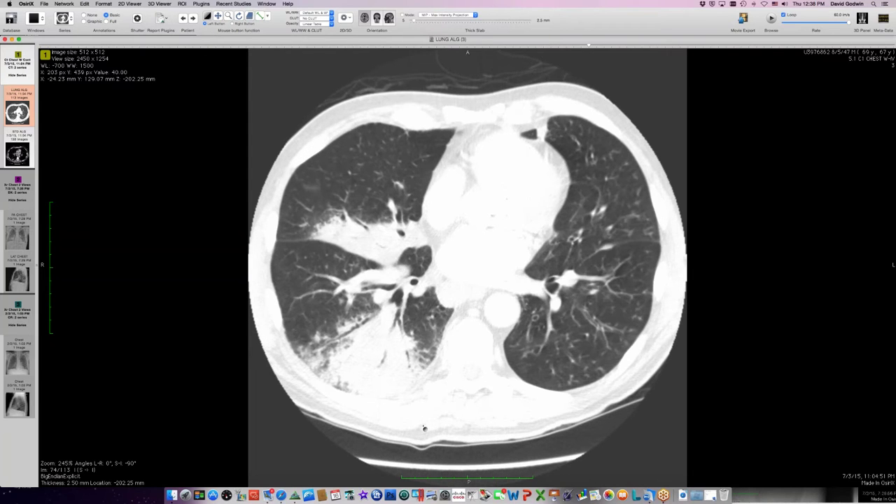
{"action": "scroll", "coordinate": [424, 427], "scroll_direction": "up", "scroll_amount": 1}
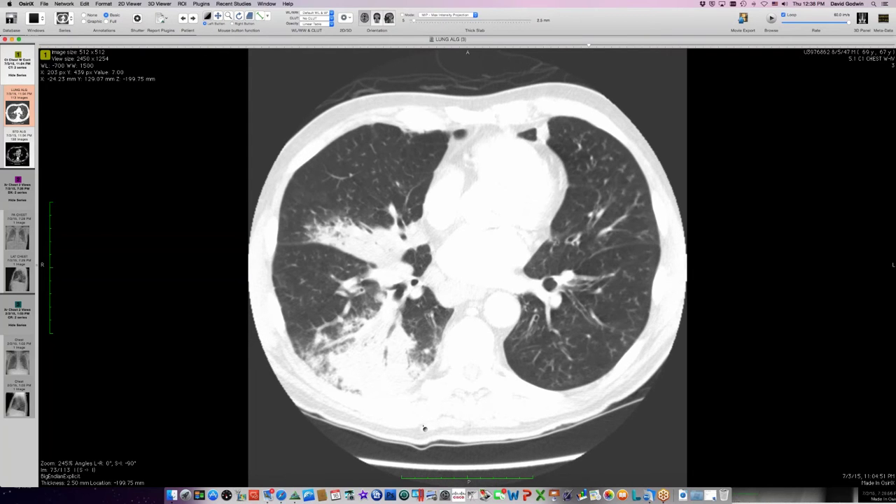
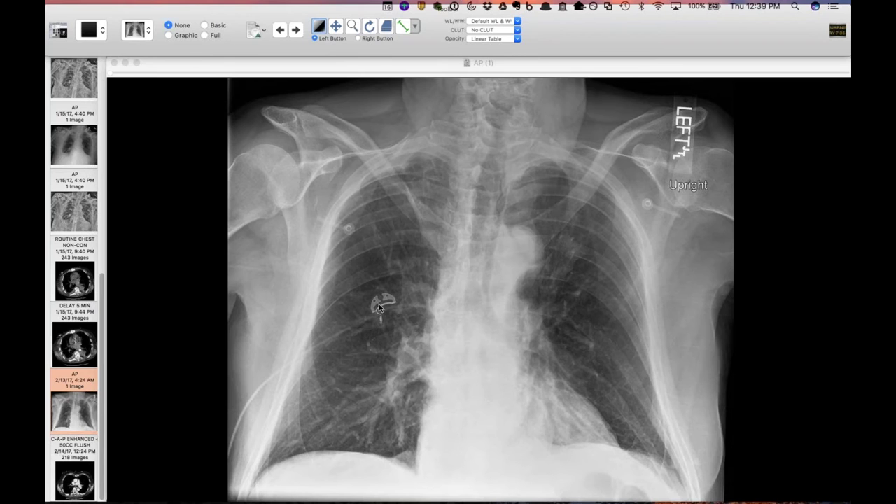
Step: Open the 2/14/17 C-A-P ENHANCED + 50CC FLUSH series and examine the chest from the lung apices to below the aortic arch
{"action": "left_click", "coordinate": [75, 476]}
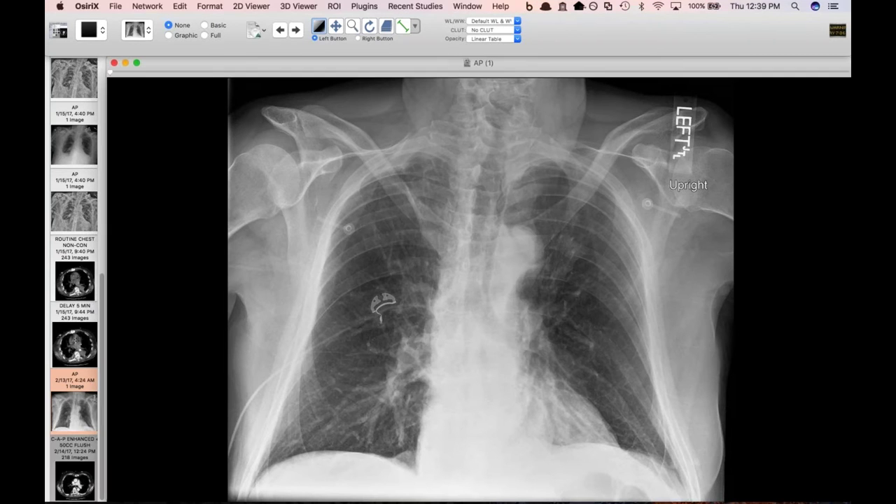
{"action": "scroll", "coordinate": [362, 400], "scroll_direction": "down", "scroll_amount": 20}
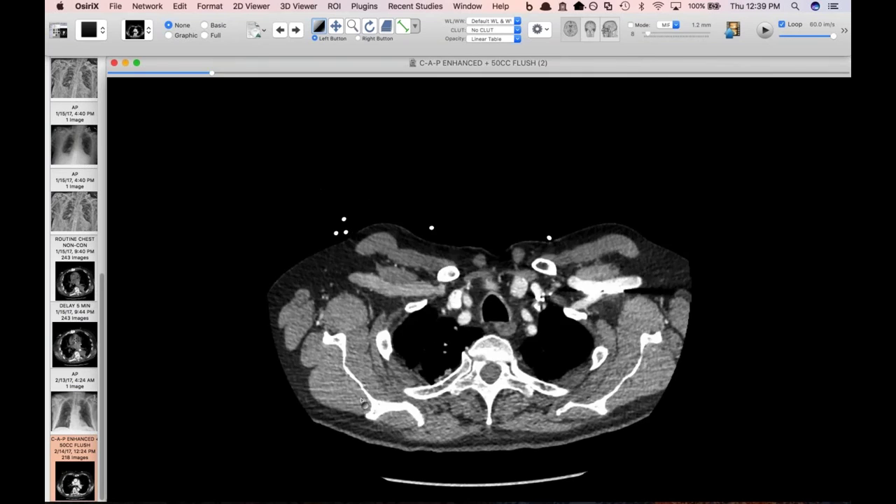
{"action": "scroll", "coordinate": [361, 401], "scroll_direction": "down", "scroll_amount": 10}
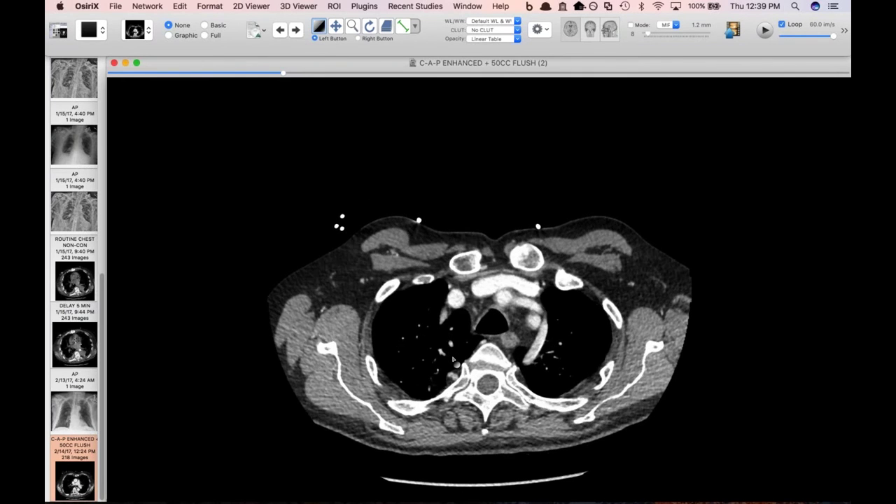
{"action": "scroll", "coordinate": [438, 429], "scroll_direction": "up", "scroll_amount": 15}
{"action": "scroll", "coordinate": [458, 367], "scroll_direction": "down", "scroll_amount": 3}
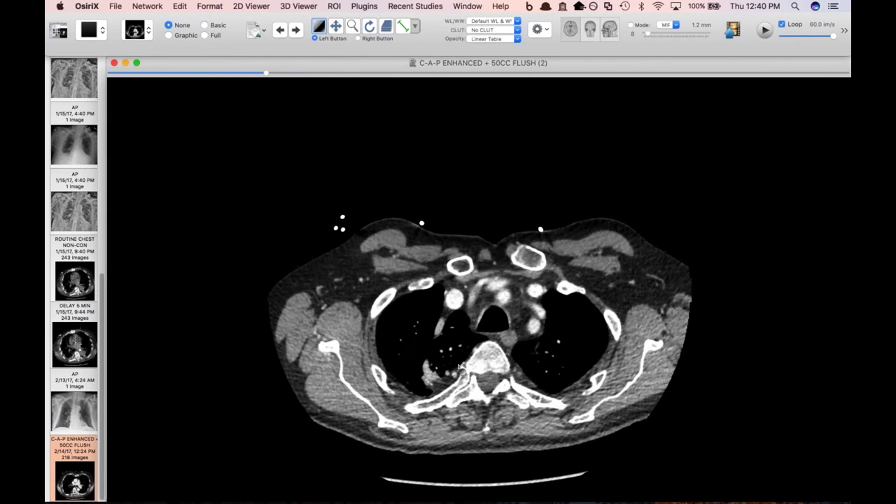
{"action": "scroll", "coordinate": [454, 379], "scroll_direction": "down", "scroll_amount": 10}
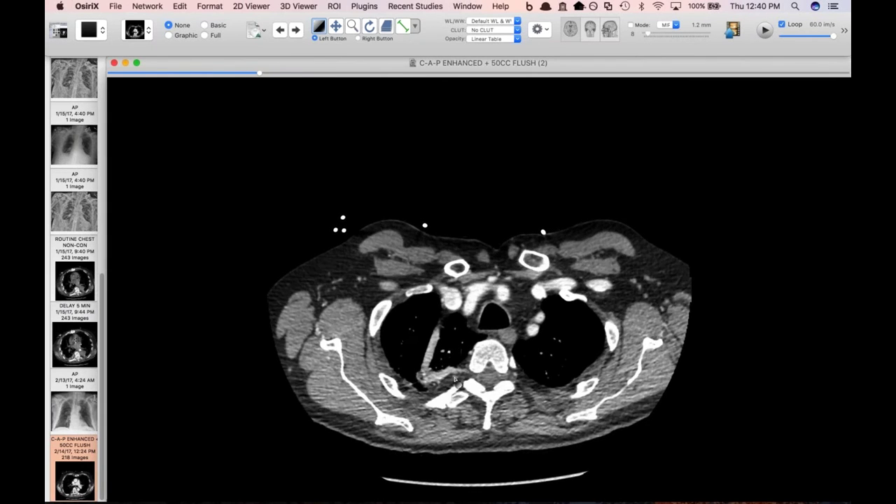
{"action": "scroll", "coordinate": [482, 331], "scroll_direction": "down", "scroll_amount": 10}
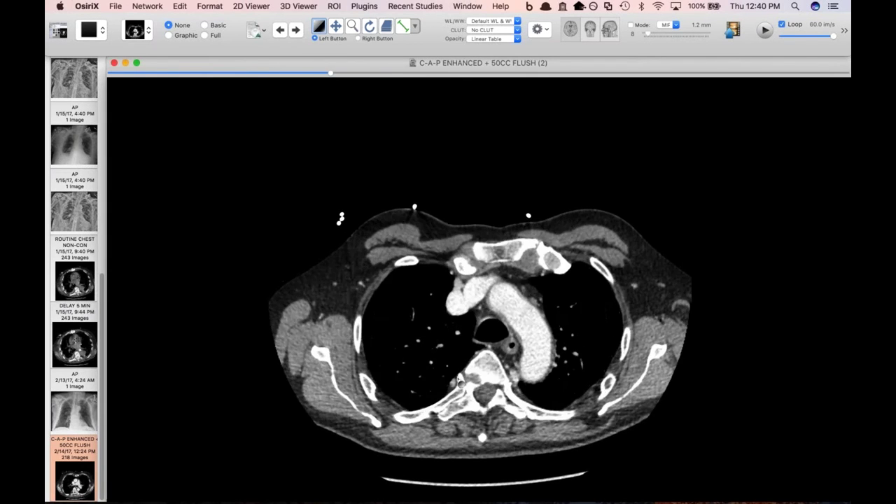
{"action": "scroll", "coordinate": [480, 326], "scroll_direction": "down", "scroll_amount": 15}
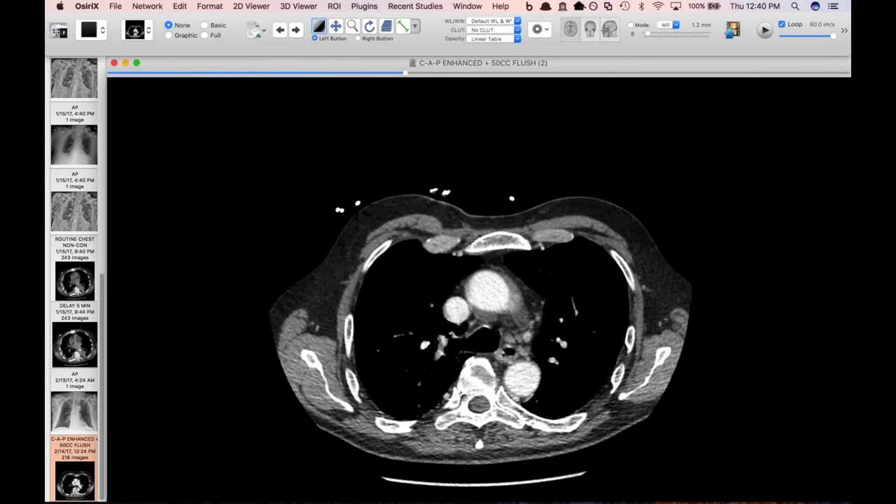
Step: Examine the mediastinum, hila and paraspinal region on the enhanced series down to heart level and back up to the apices
{"action": "scroll", "coordinate": [480, 326], "scroll_direction": "up", "scroll_amount": 7}
{"action": "scroll", "coordinate": [480, 326], "scroll_direction": "down", "scroll_amount": 14}
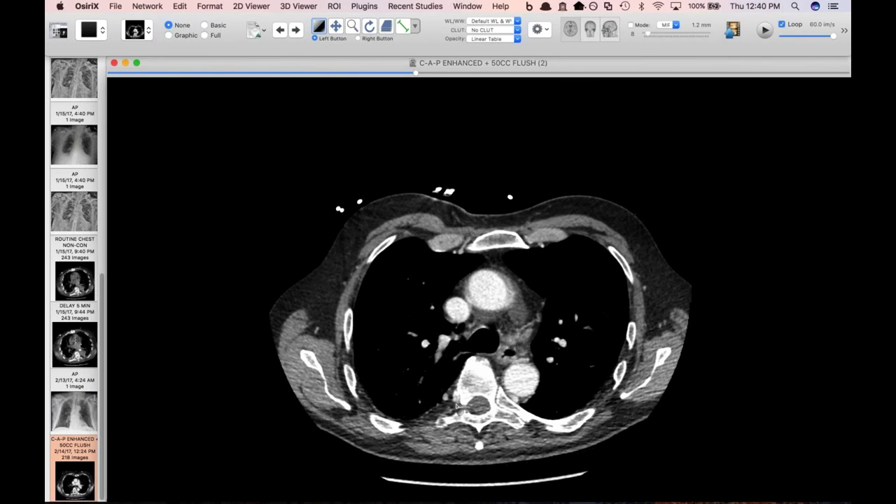
{"action": "scroll", "coordinate": [487, 350], "scroll_direction": "up", "scroll_amount": 4}
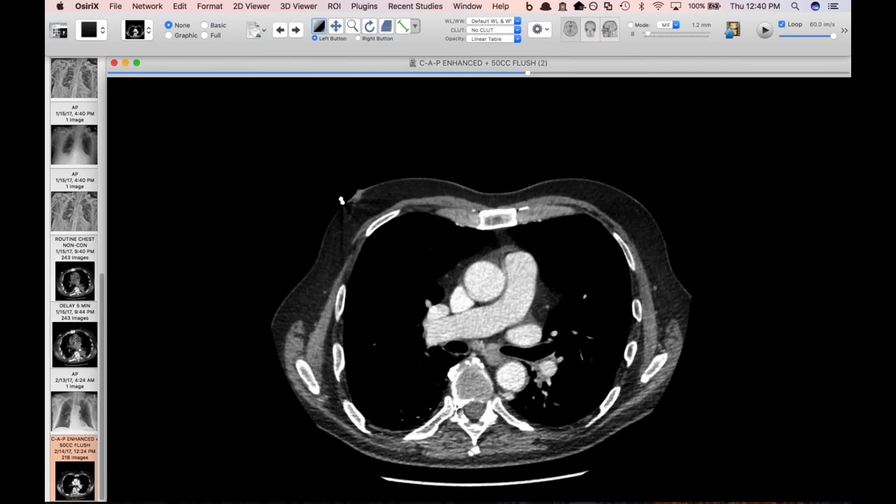
{"action": "scroll", "coordinate": [475, 362], "scroll_direction": "down", "scroll_amount": 7}
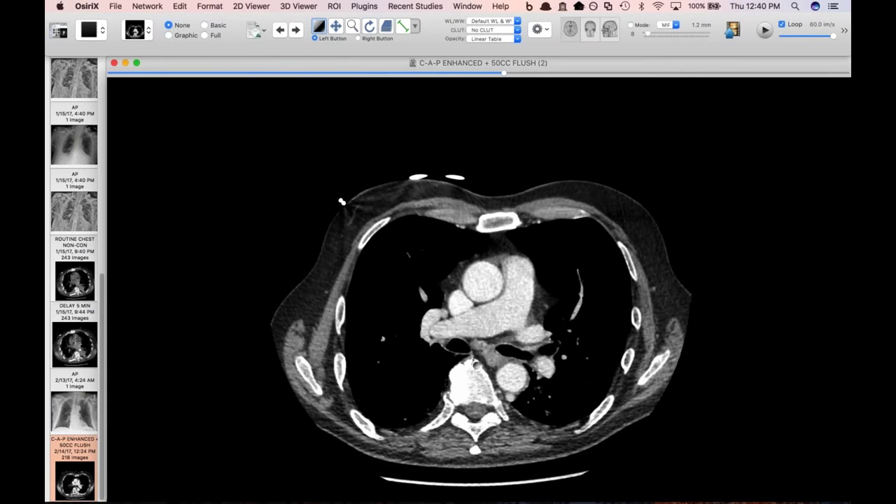
{"action": "scroll", "coordinate": [475, 360], "scroll_direction": "up", "scroll_amount": 4}
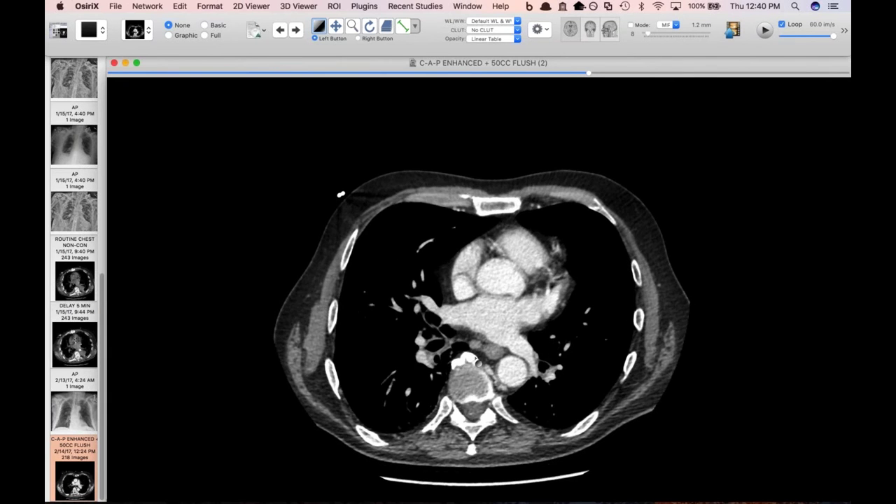
{"action": "scroll", "coordinate": [521, 395], "scroll_direction": "up", "scroll_amount": 9}
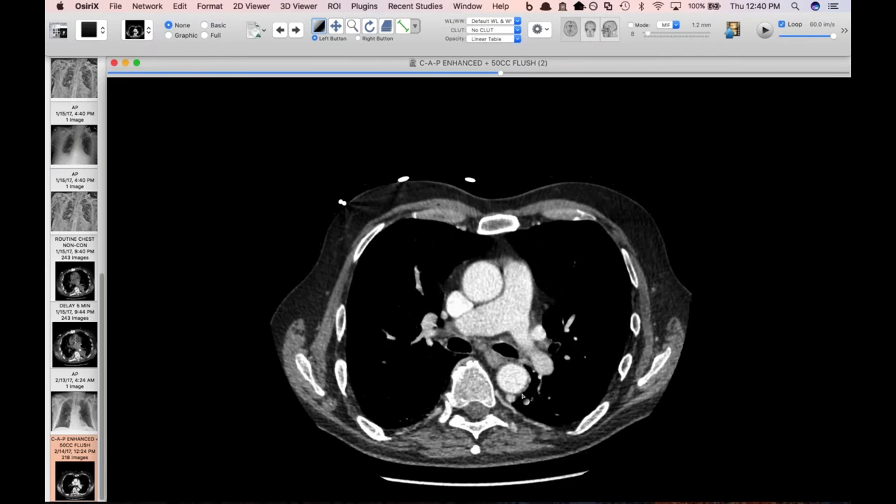
{"action": "scroll", "coordinate": [483, 378], "scroll_direction": "up", "scroll_amount": 12}
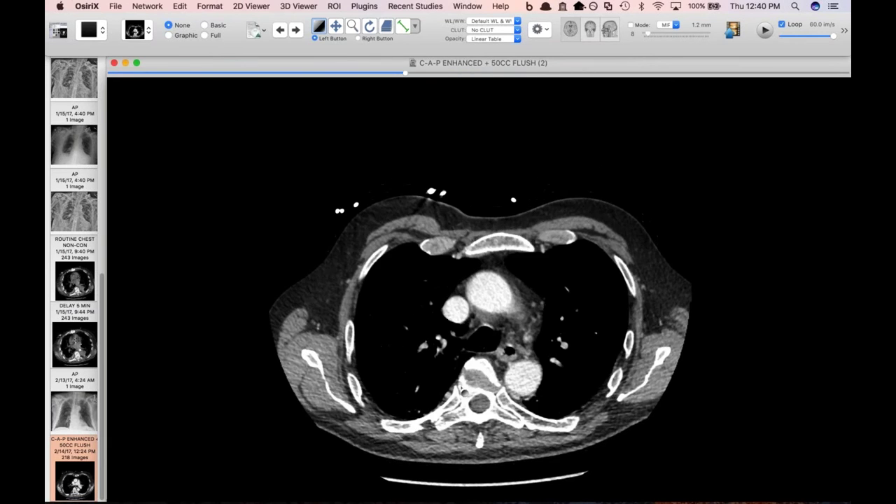
{"action": "scroll", "coordinate": [506, 368], "scroll_direction": "up", "scroll_amount": 10}
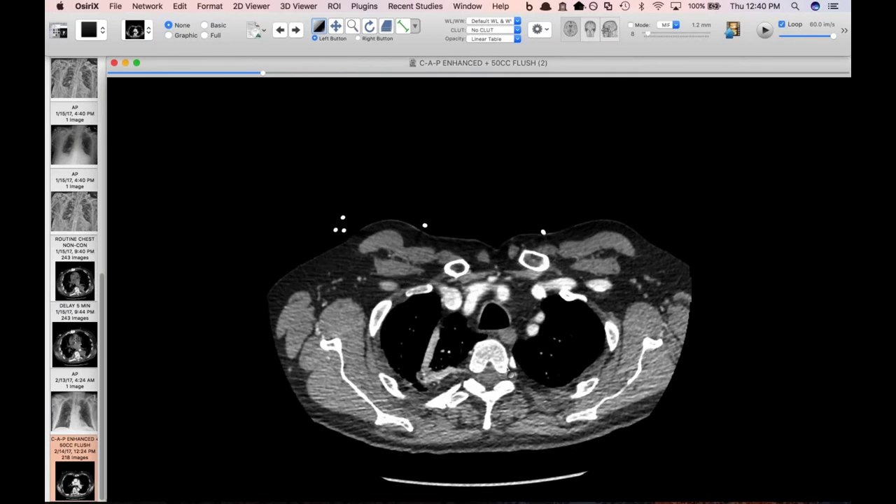
Step: Examine the posterior right lung apex on the enhanced series, going back and forth through the slices above the aortic arch
{"action": "scroll", "coordinate": [506, 369], "scroll_direction": "down", "scroll_amount": 4}
{"action": "scroll", "coordinate": [506, 369], "scroll_direction": "up", "scroll_amount": 3}
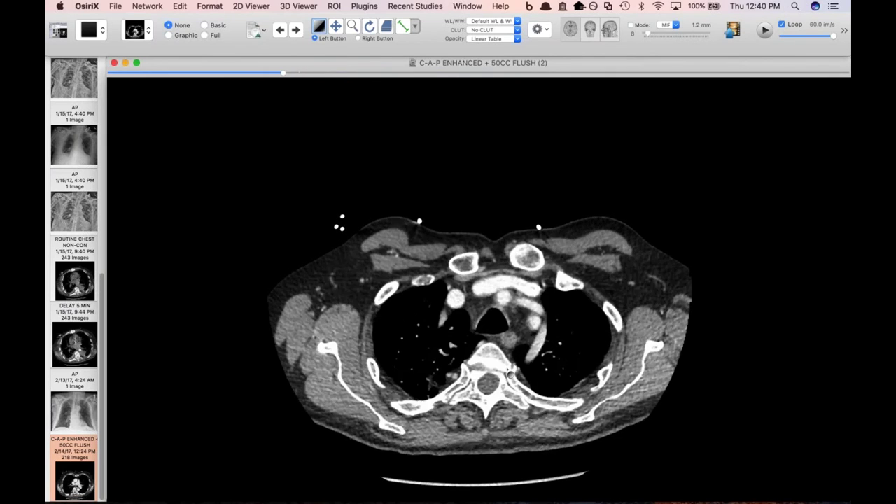
{"action": "scroll", "coordinate": [507, 369], "scroll_direction": "down", "scroll_amount": 3}
{"action": "scroll", "coordinate": [506, 370], "scroll_direction": "up", "scroll_amount": 5}
{"action": "scroll", "coordinate": [506, 369], "scroll_direction": "down", "scroll_amount": 3}
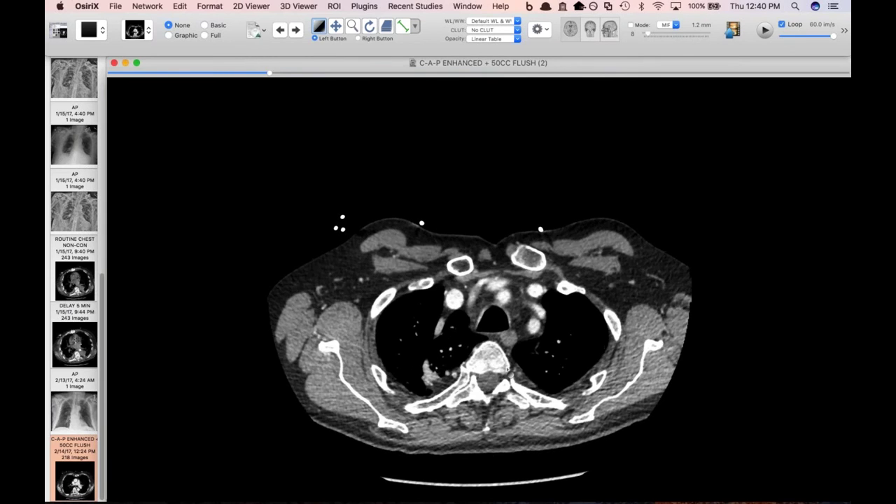
{"action": "scroll", "coordinate": [506, 369], "scroll_direction": "up", "scroll_amount": 1}
{"action": "scroll", "coordinate": [506, 370], "scroll_direction": "up", "scroll_amount": 9}
Step: Apply the CT - Pulmonary window to the enhanced series and examine both upper lungs between the apices and the aortic arch
{"action": "key", "text": "5"}
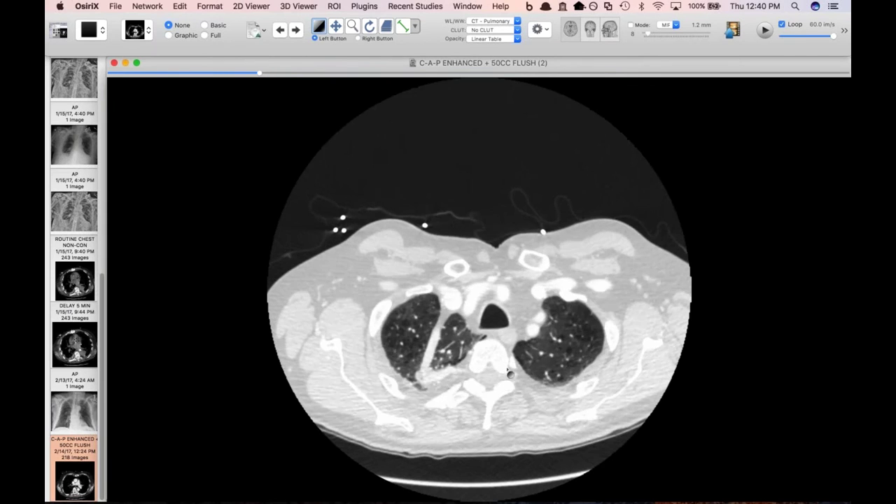
{"action": "scroll", "coordinate": [509, 371], "scroll_direction": "down", "scroll_amount": 8}
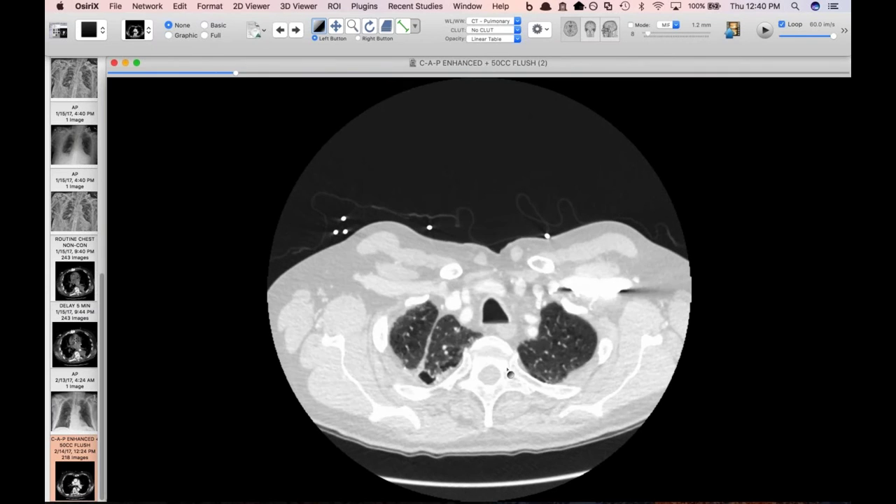
{"action": "scroll", "coordinate": [509, 373], "scroll_direction": "down", "scroll_amount": 2}
{"action": "scroll", "coordinate": [508, 371], "scroll_direction": "down", "scroll_amount": 10}
{"action": "scroll", "coordinate": [520, 397], "scroll_direction": "up", "scroll_amount": 7}
{"action": "scroll", "coordinate": [522, 402], "scroll_direction": "down", "scroll_amount": 3}
{"action": "scroll", "coordinate": [522, 402], "scroll_direction": "up", "scroll_amount": 6}
{"action": "scroll", "coordinate": [522, 402], "scroll_direction": "down", "scroll_amount": 4}
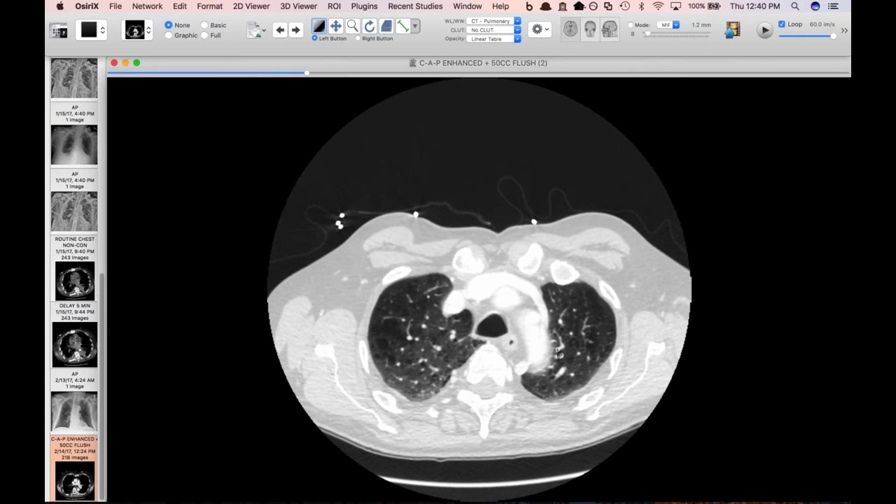
{"action": "scroll", "coordinate": [552, 348], "scroll_direction": "up", "scroll_amount": 2}
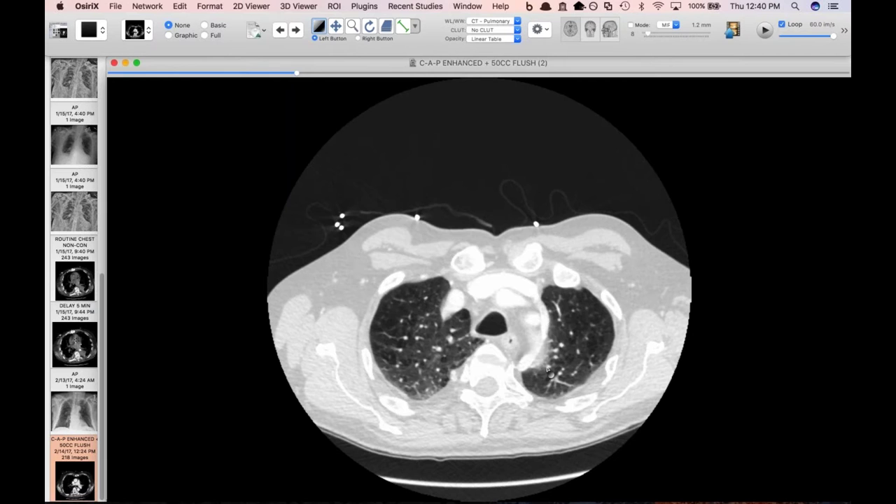
Step: Examine both lungs below the aortic arch in the pulmonary window, and return to the posterior right apex
{"action": "scroll", "coordinate": [549, 371], "scroll_direction": "up", "scroll_amount": 3}
{"action": "scroll", "coordinate": [550, 368], "scroll_direction": "down", "scroll_amount": 8}
{"action": "scroll", "coordinate": [552, 364], "scroll_direction": "down", "scroll_amount": 20}
{"action": "scroll", "coordinate": [551, 363], "scroll_direction": "up", "scroll_amount": 20}
{"action": "scroll", "coordinate": [532, 353], "scroll_direction": "up", "scroll_amount": 1}
{"action": "scroll", "coordinate": [445, 384], "scroll_direction": "up", "scroll_amount": 8}
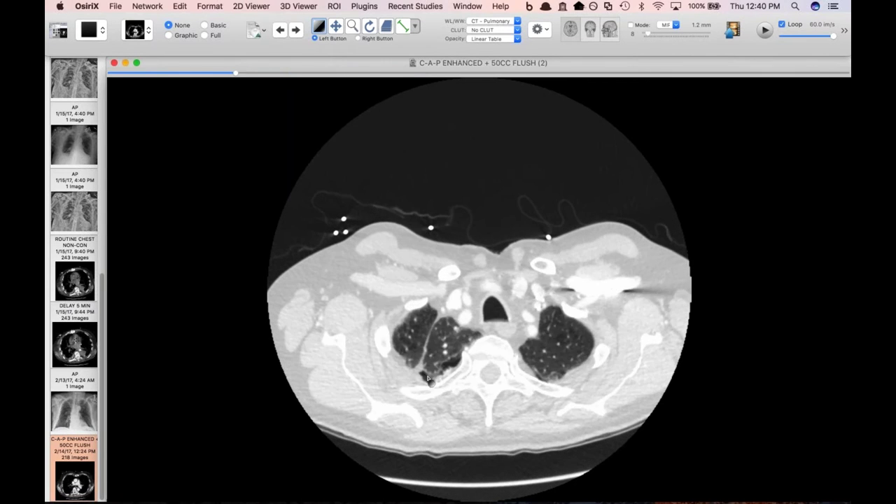
Step: Examine the right upper lung between the apex and the hila, checking the hilar level in the CT - Abdomen window
{"action": "scroll", "coordinate": [455, 388], "scroll_direction": "down", "scroll_amount": 20}
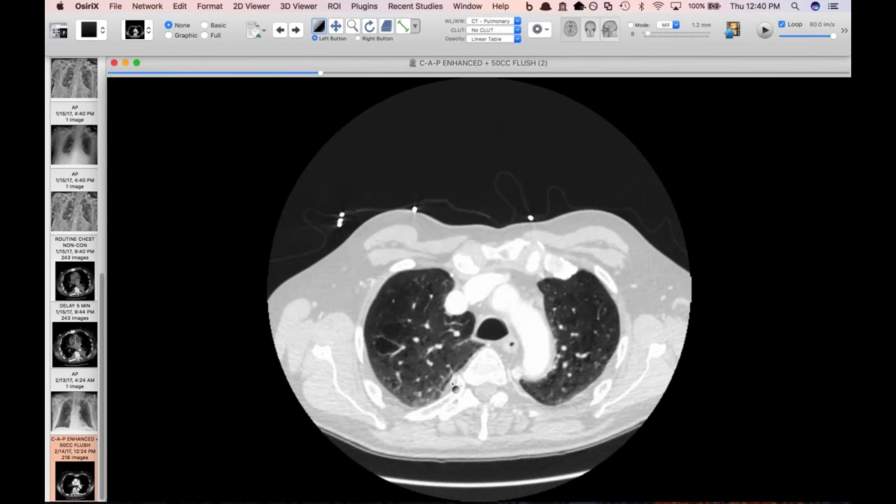
{"action": "scroll", "coordinate": [455, 388], "scroll_direction": "down", "scroll_amount": 5}
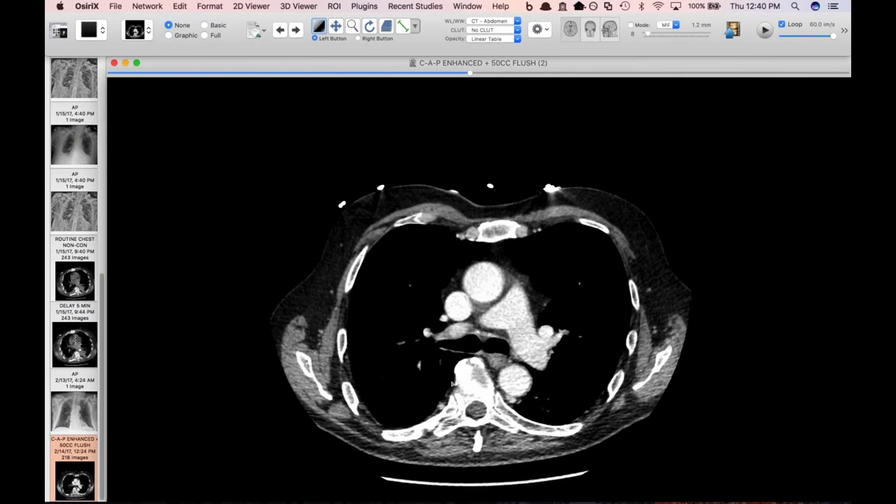
{"action": "scroll", "coordinate": [455, 388], "scroll_direction": "up", "scroll_amount": 20}
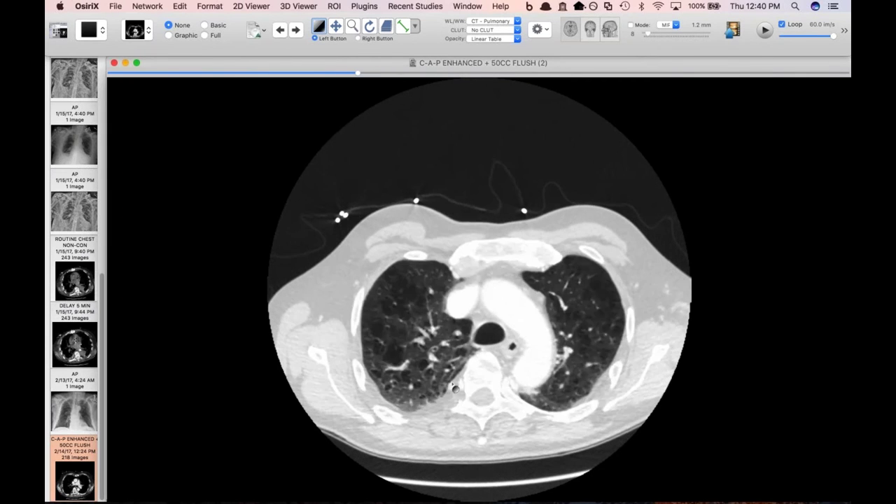
{"action": "scroll", "coordinate": [455, 388], "scroll_direction": "up", "scroll_amount": 9}
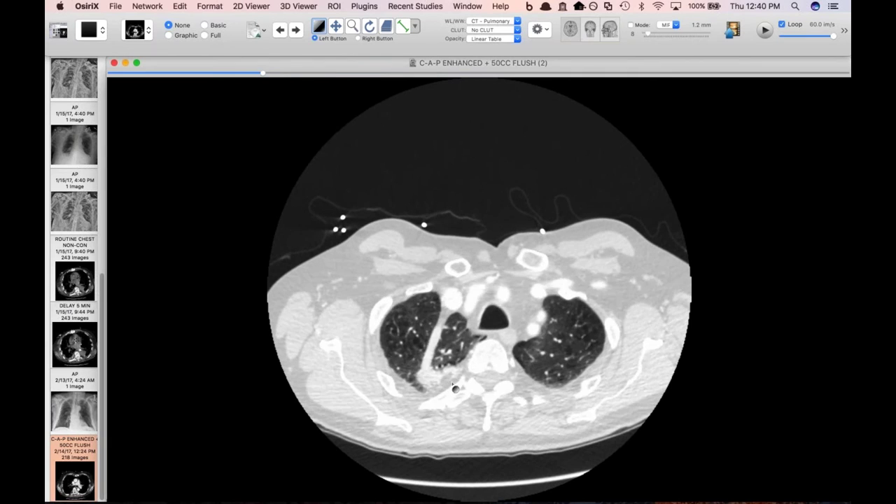
{"action": "scroll", "coordinate": [471, 415], "scroll_direction": "down", "scroll_amount": 7}
{"action": "scroll", "coordinate": [471, 414], "scroll_direction": "up", "scroll_amount": 13}
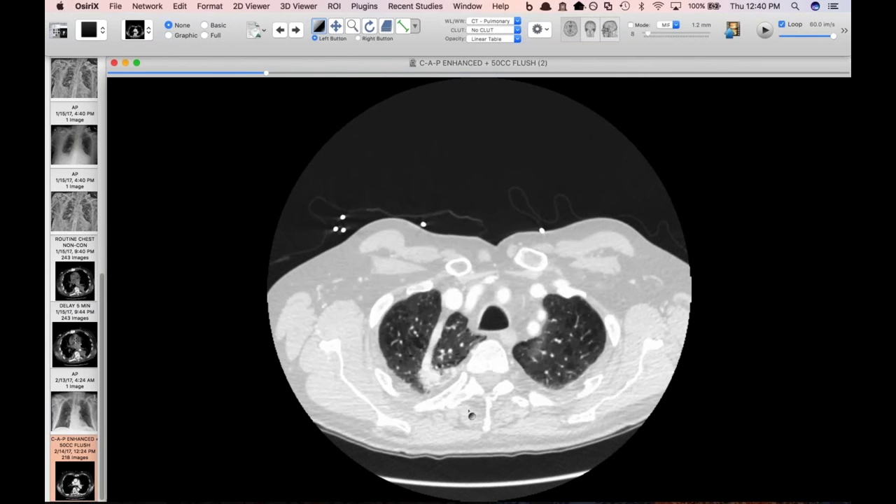
Step: Examine both lungs from the apices down to heart level in the pulmonary window, and close the enhanced series
{"action": "scroll", "coordinate": [471, 415], "scroll_direction": "down", "scroll_amount": 5}
{"action": "scroll", "coordinate": [470, 414], "scroll_direction": "down", "scroll_amount": 20}
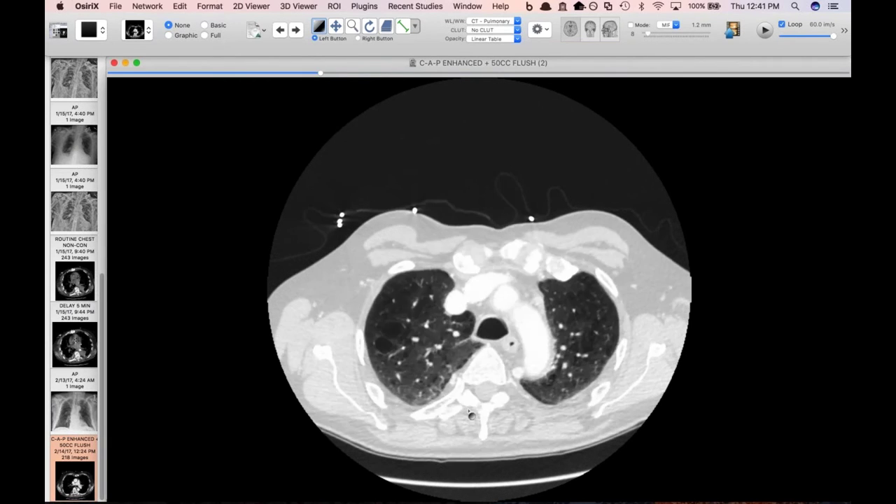
{"action": "scroll", "coordinate": [471, 415], "scroll_direction": "down", "scroll_amount": 11}
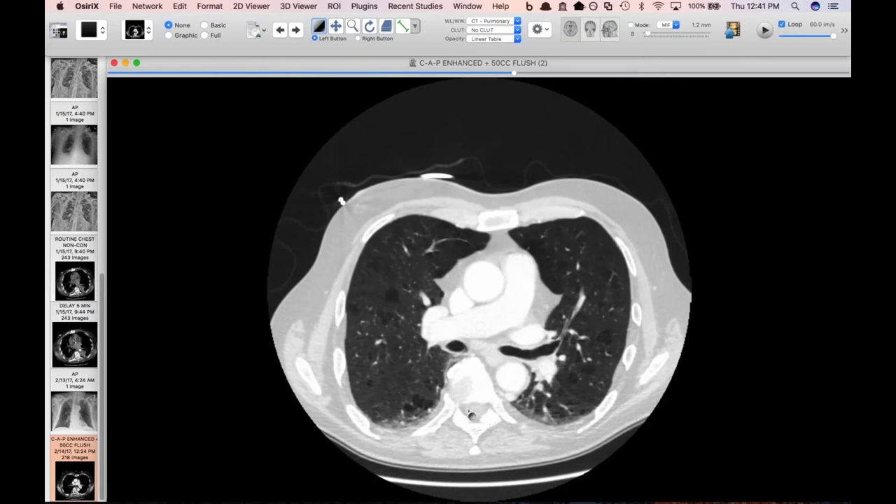
{"action": "scroll", "coordinate": [471, 414], "scroll_direction": "down", "scroll_amount": 7}
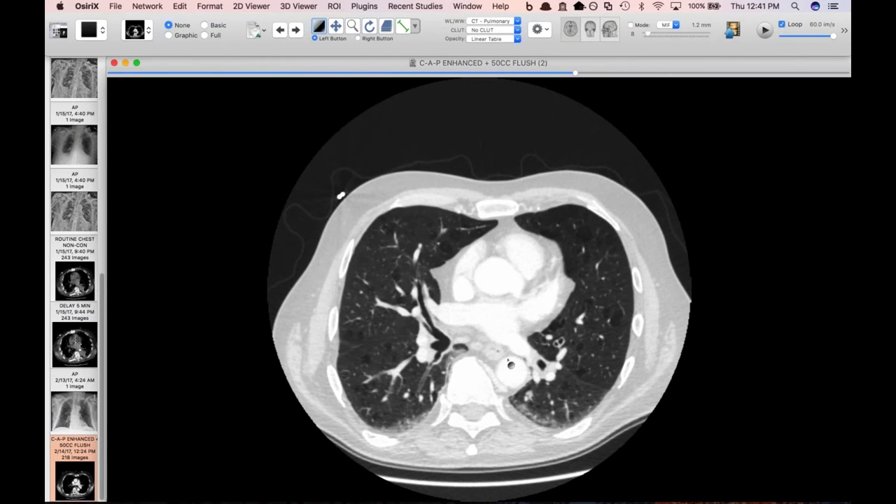
{"action": "scroll", "coordinate": [511, 361], "scroll_direction": "up", "scroll_amount": 3}
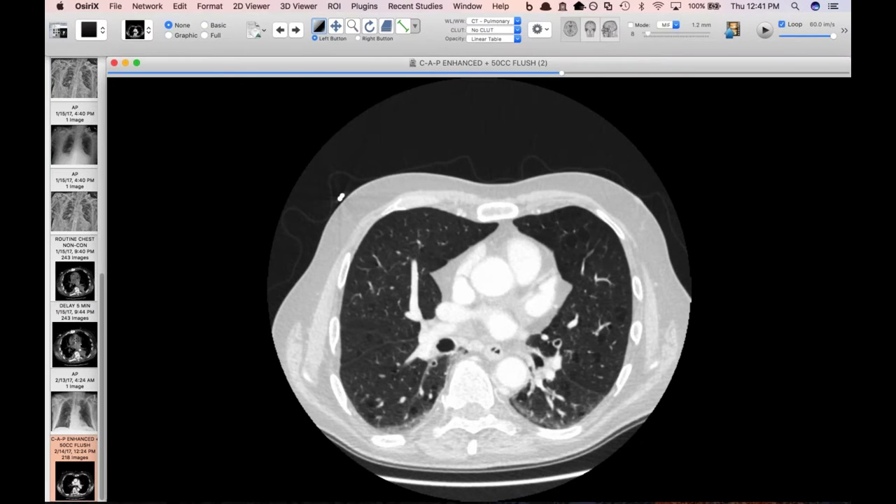
{"action": "key", "text": "super+w"}
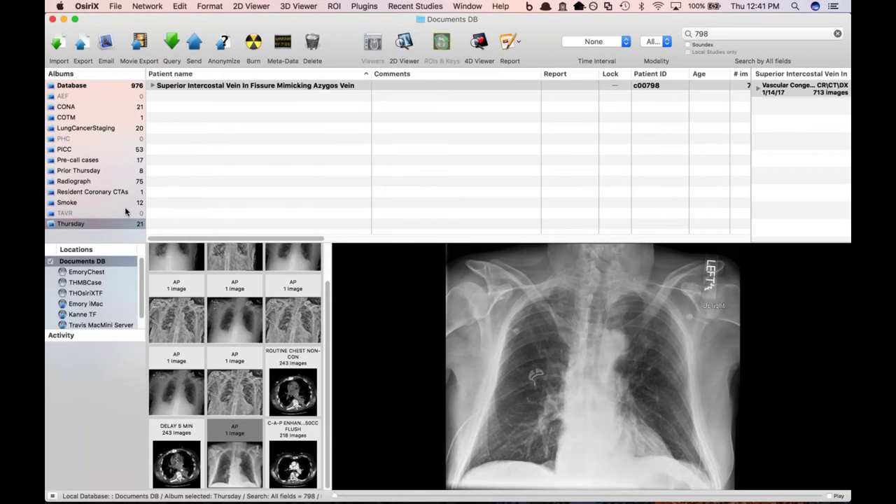
Step: Clear the study search and hide the patient names in the Thursday album's list
{"action": "left_click", "coordinate": [837, 33]}
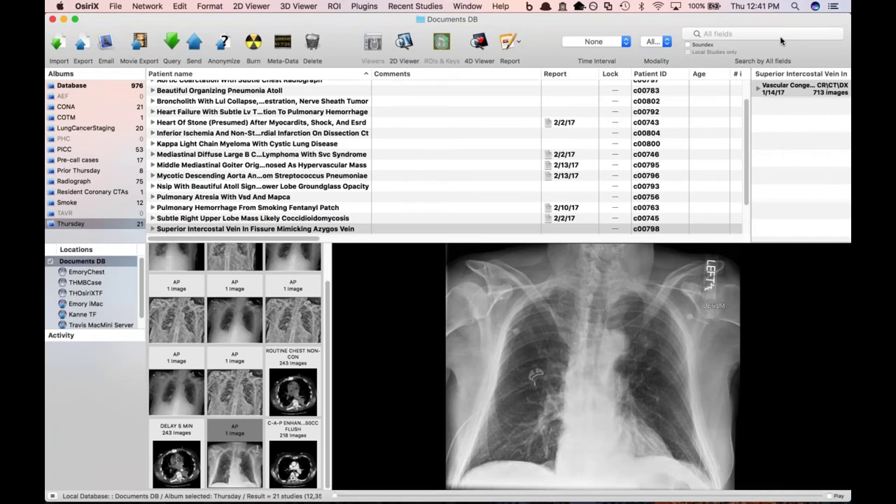
{"action": "right_click", "coordinate": [179, 78]}
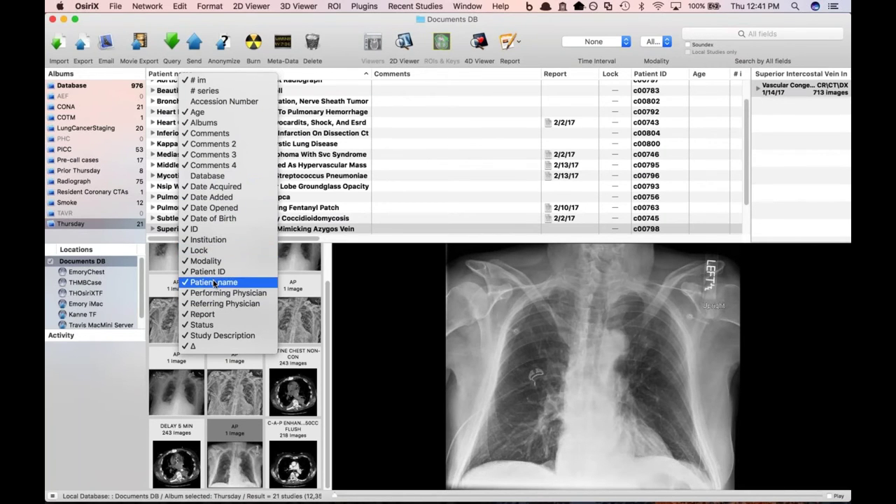
{"action": "left_click", "coordinate": [213, 282]}
{"action": "scroll", "coordinate": [271, 143], "scroll_direction": "down", "scroll_amount": 1}
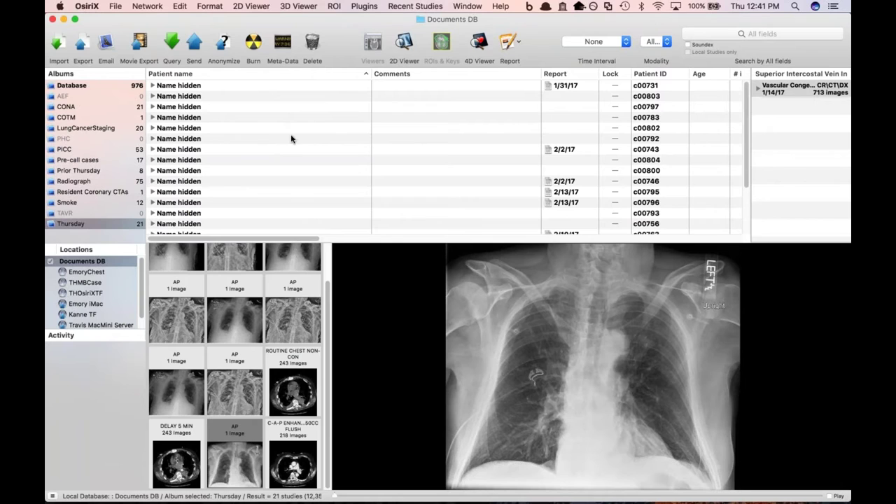
Step: Sort the Thursday studies by Patient ID in descending order and browse to the lowest IDs
{"action": "left_click", "coordinate": [638, 73]}
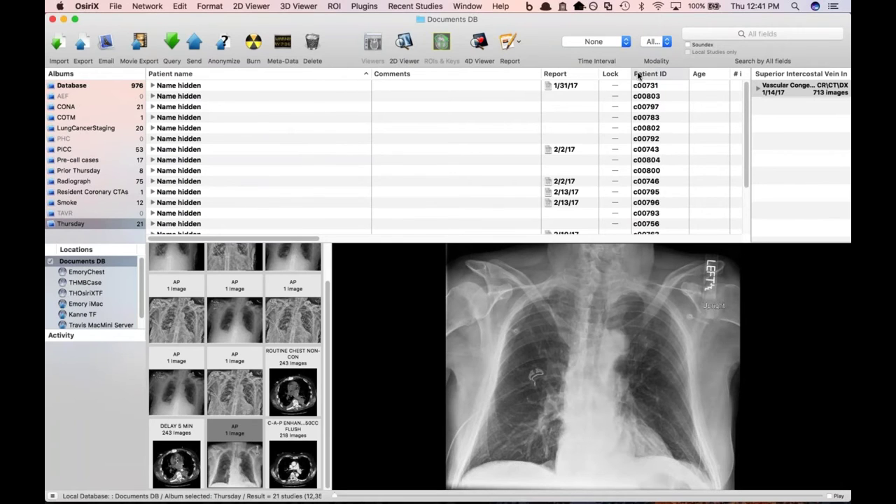
{"action": "scroll", "coordinate": [491, 132], "scroll_direction": "down", "scroll_amount": 3}
{"action": "scroll", "coordinate": [490, 132], "scroll_direction": "down", "scroll_amount": 2}
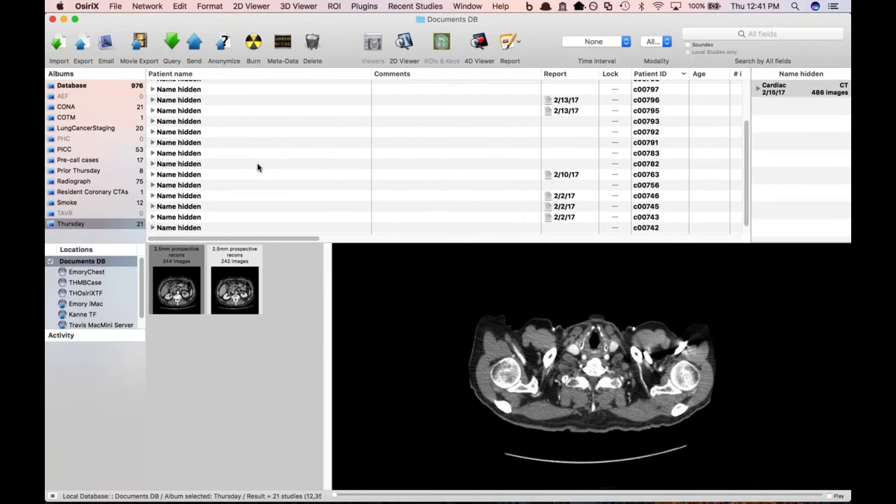
Step: Open the 2/13/17 5:55 AM CHEST AP radiograph from the Icu Iatrogenic study in the 2D viewer
{"action": "left_click", "coordinate": [175, 163]}
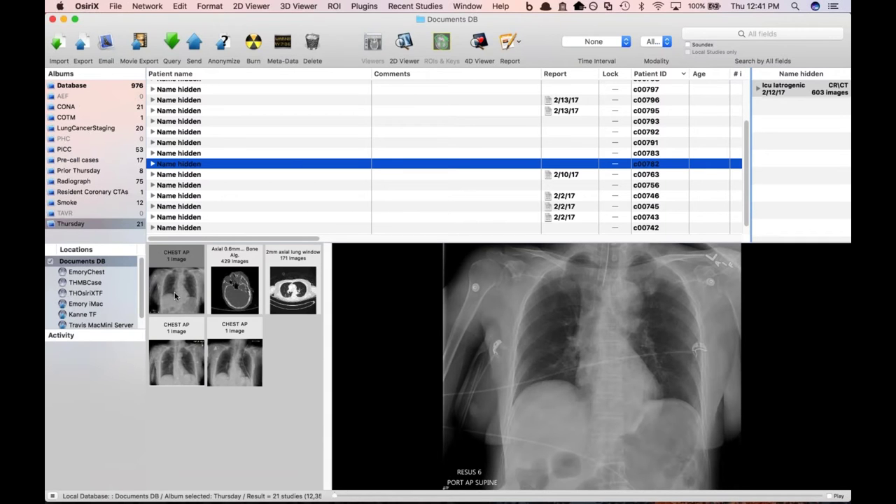
{"action": "left_click", "coordinate": [184, 356]}
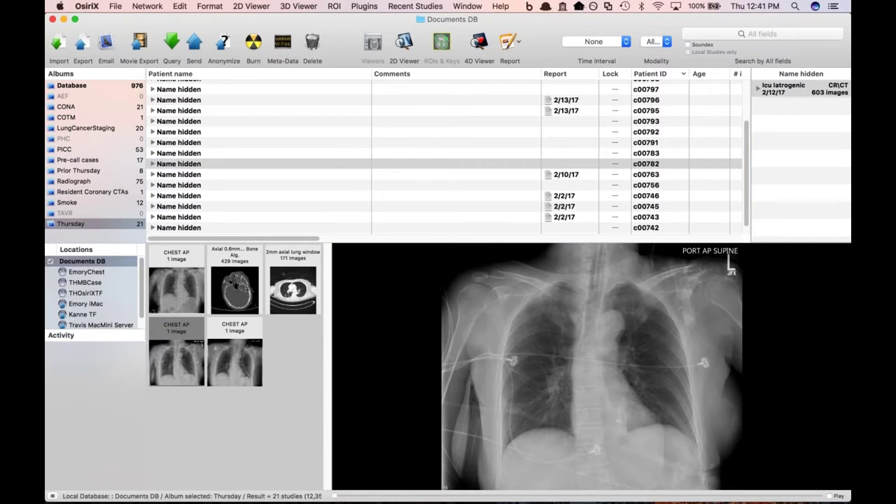
{"action": "double_click", "coordinate": [184, 356]}
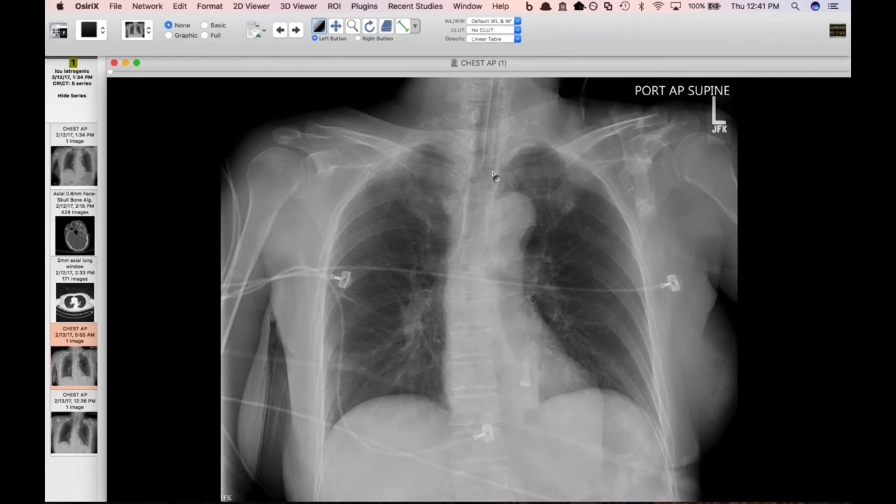
Step: Enlarge the chest radiograph around the heart and adjust its window level for stronger contrast
{"action": "key", "text": "z"}
{"action": "left_click_drag", "start_coordinate": [511, 341], "coordinate": [558, 438]}
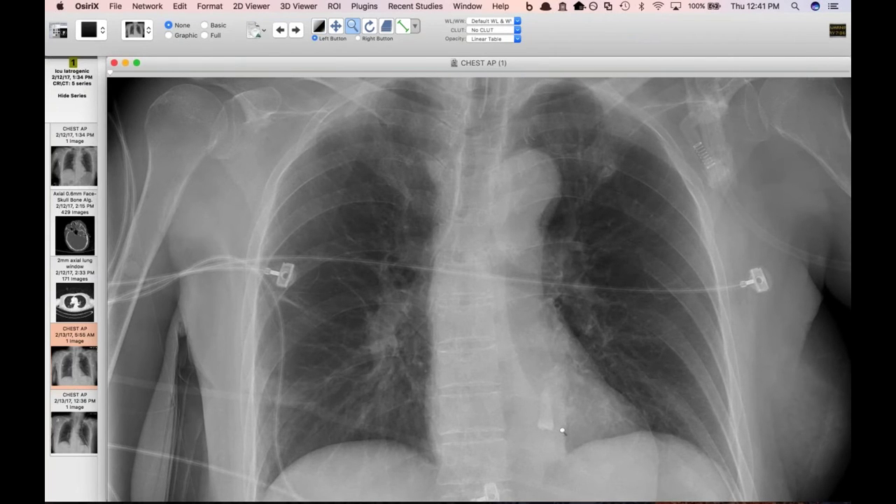
{"action": "key", "text": "w"}
{"action": "left_click_drag", "start_coordinate": [564, 430], "coordinate": [569, 449]}
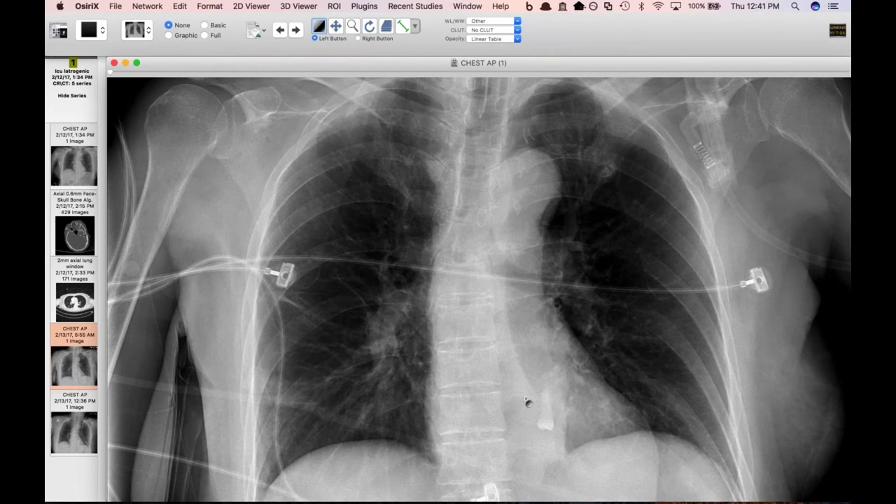
Step: Compare the 2/12/17 1:34 PM chest radiograph side by side with the 2/13/17 5:55 AM image, adjusting the zoom
{"action": "left_click", "coordinate": [68, 162]}
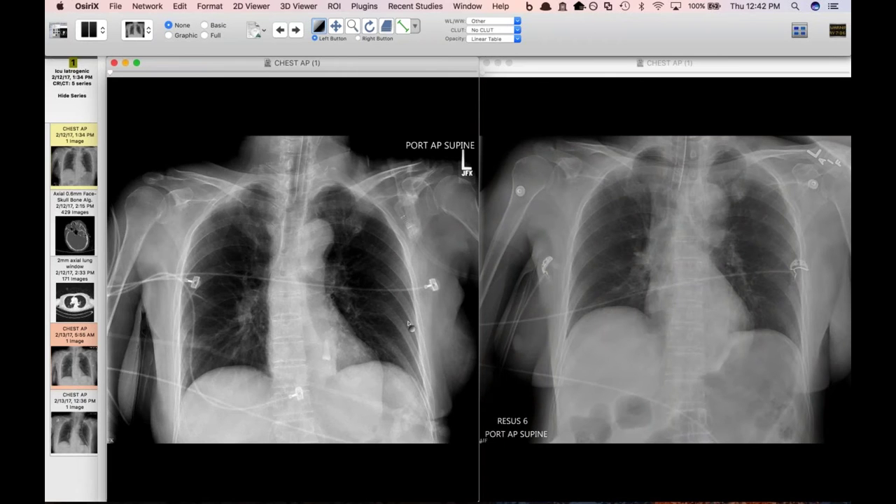
{"action": "key", "text": "z"}
{"action": "left_click_drag", "start_coordinate": [324, 360], "coordinate": [328, 319]}
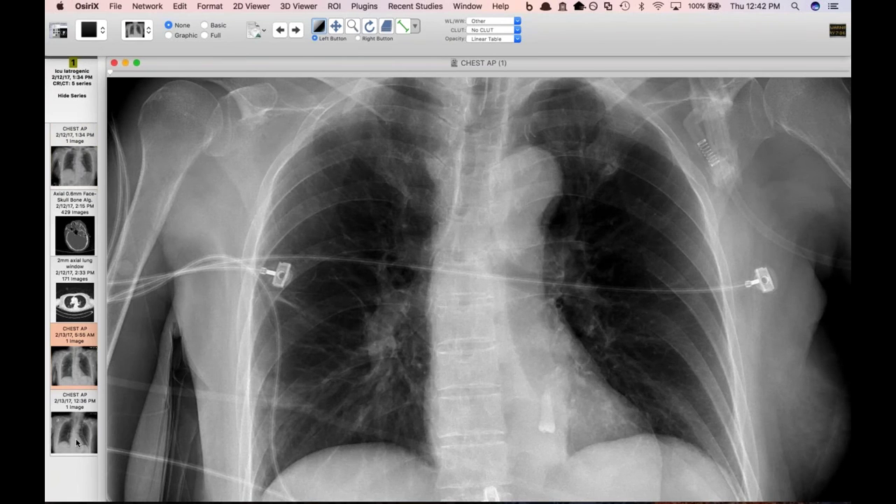
Step: Place the 2/13/17 12:36 PM chest radiograph beside the 5:55 AM image and enlarge both for comparison
{"action": "left_click_drag", "start_coordinate": [76, 438], "coordinate": [118, 423]}
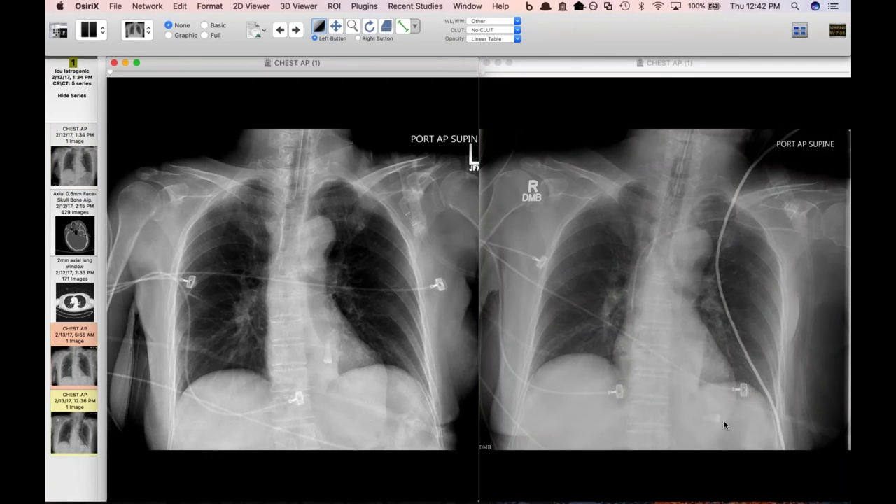
{"action": "left_click", "coordinate": [726, 420]}
{"action": "left_click_drag", "start_coordinate": [725, 420], "coordinate": [726, 392]}
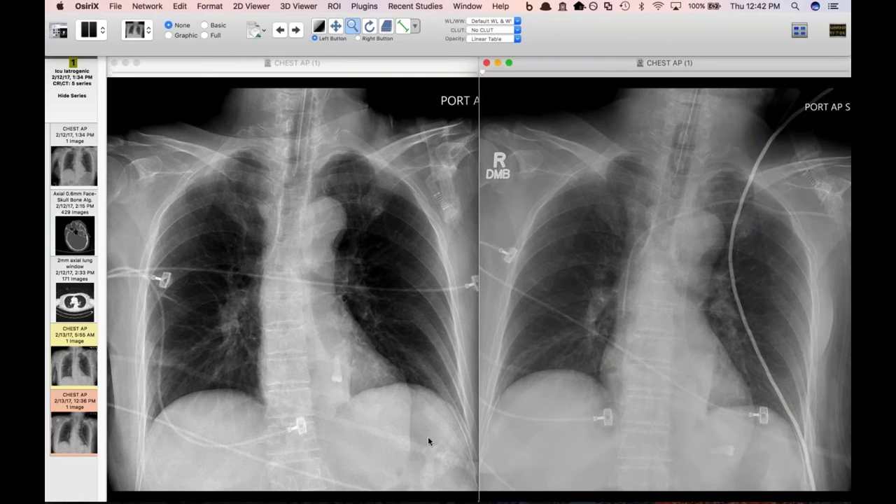
Step: Show the 2mm axial lung window CT beside the 5:55 AM radiograph and examine its slices down to the lung bases
{"action": "left_click", "coordinate": [68, 282]}
{"action": "left_click_drag", "start_coordinate": [67, 282], "coordinate": [573, 233]}
{"action": "scroll", "coordinate": [580, 281], "scroll_direction": "down", "scroll_amount": 3}
{"action": "scroll", "coordinate": [581, 281], "scroll_direction": "up", "scroll_amount": 3}
{"action": "scroll", "coordinate": [581, 280], "scroll_direction": "down", "scroll_amount": 3}
{"action": "scroll", "coordinate": [581, 280], "scroll_direction": "down", "scroll_amount": 20}
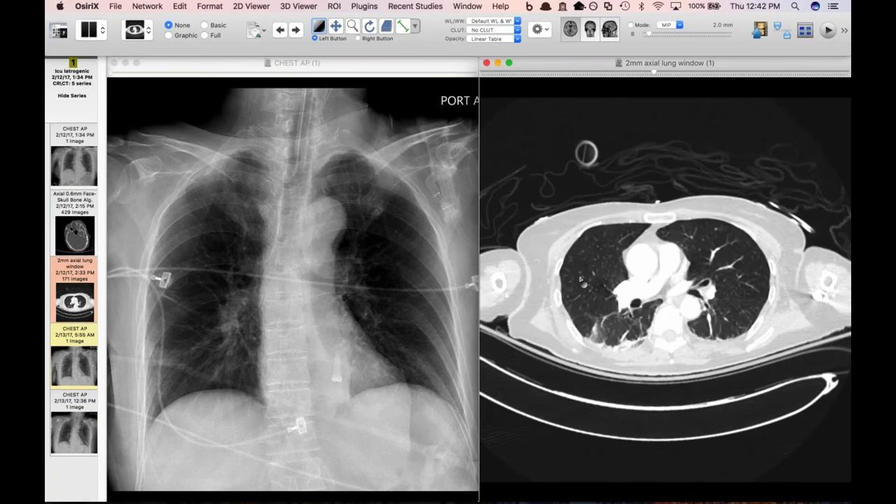
{"action": "scroll", "coordinate": [581, 281], "scroll_direction": "down", "scroll_amount": 8}
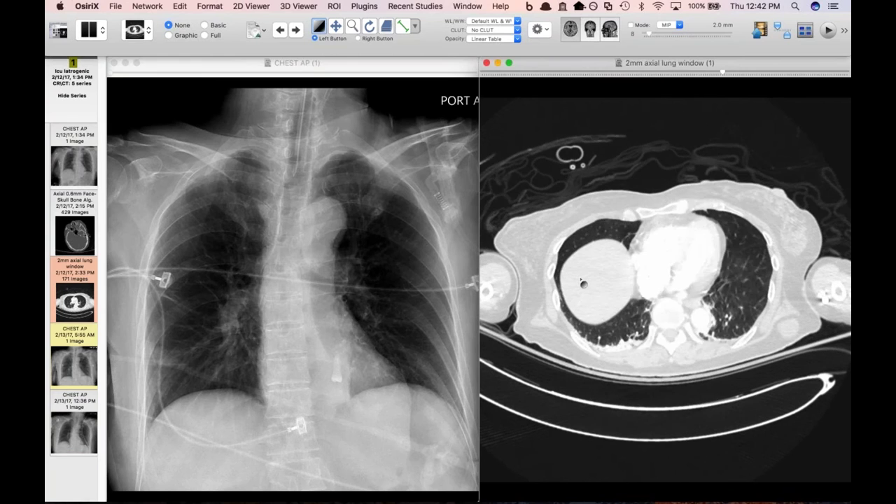
{"action": "scroll", "coordinate": [581, 280], "scroll_direction": "down", "scroll_amount": 3}
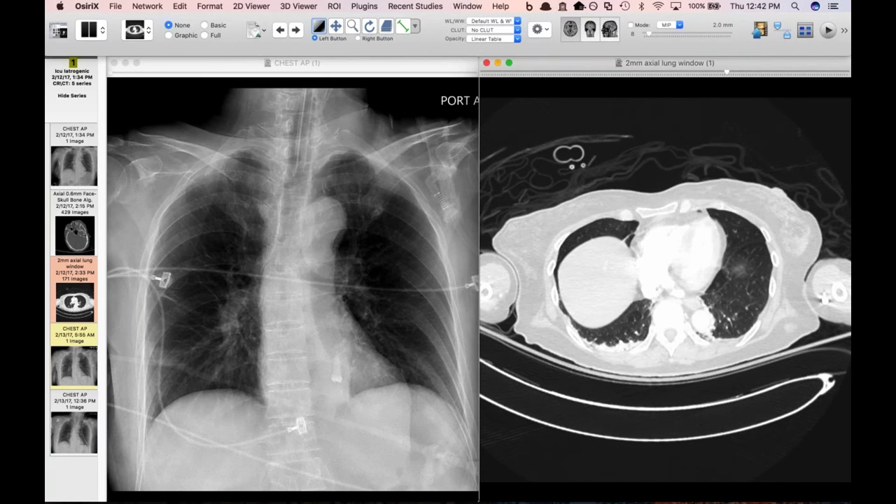
{"action": "scroll", "coordinate": [697, 306], "scroll_direction": "down", "scroll_amount": 6}
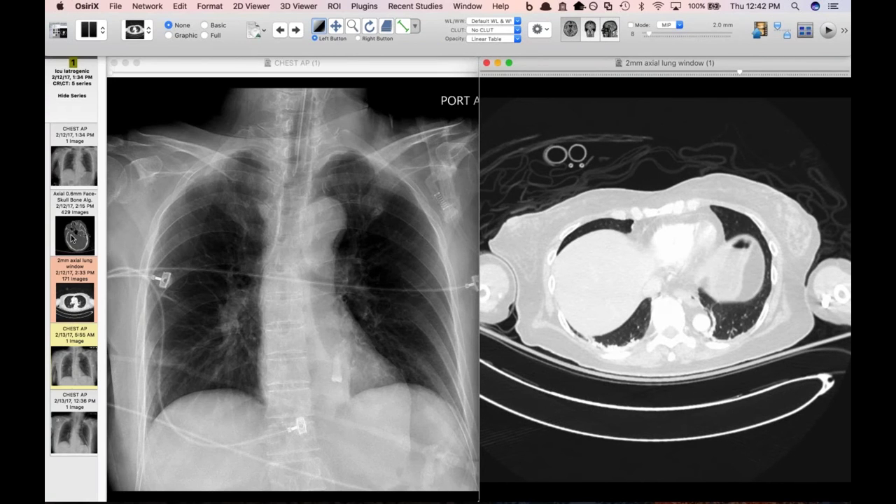
Step: Display the Axial 0.6mm Face-Skull Bone Alg. series and widen its window settings to show bone and tooth detail
{"action": "left_click_drag", "start_coordinate": [71, 238], "coordinate": [280, 221]}
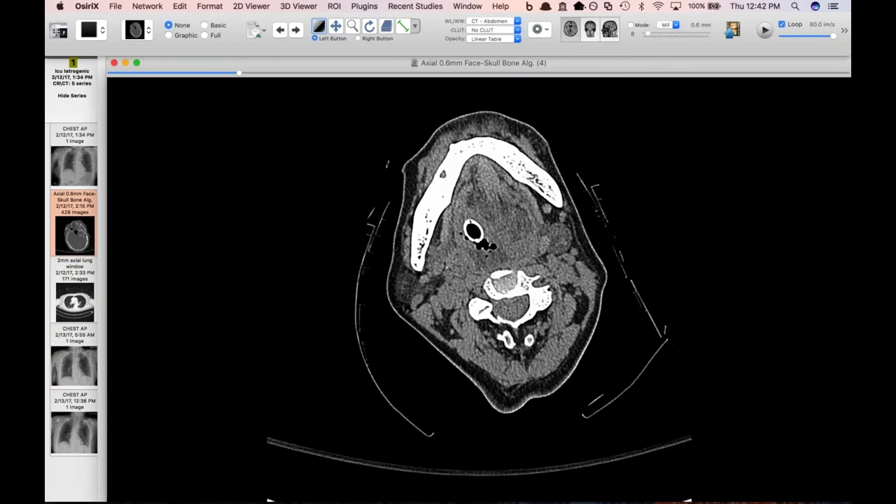
{"action": "left_click_drag", "start_coordinate": [532, 223], "coordinate": [545, 210]}
{"action": "scroll", "coordinate": [546, 210], "scroll_direction": "down", "scroll_amount": 10}
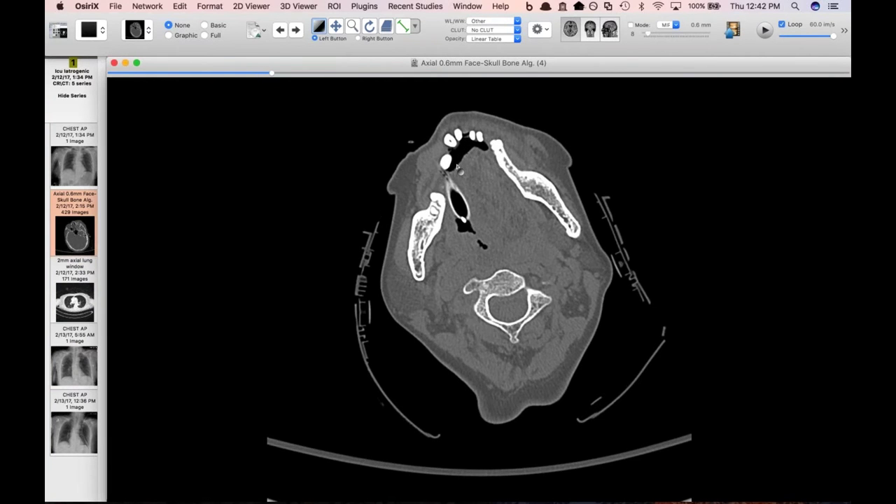
{"action": "scroll", "coordinate": [456, 166], "scroll_direction": "down", "scroll_amount": 2}
{"action": "left_click_drag", "start_coordinate": [455, 170], "coordinate": [585, 158]}
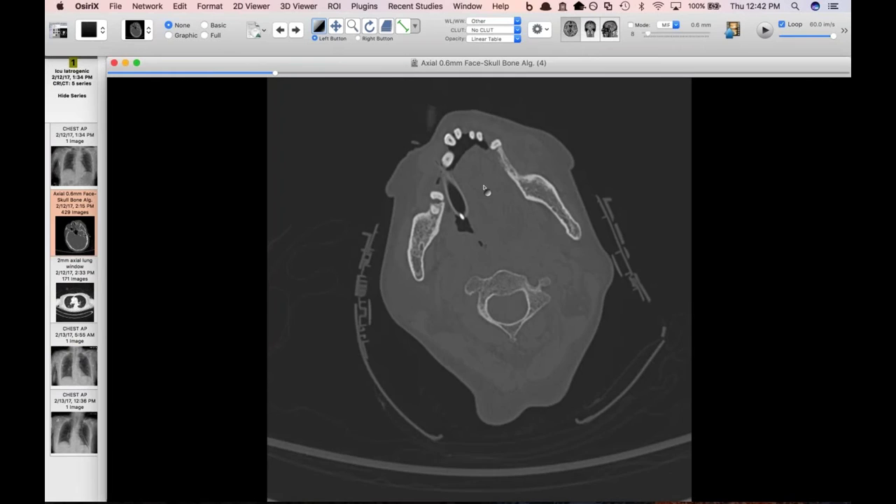
Step: Examine the mandible, teeth and airway tube back and forth through the axial face CT slices
{"action": "scroll", "coordinate": [469, 175], "scroll_direction": "up", "scroll_amount": 5}
{"action": "scroll", "coordinate": [455, 159], "scroll_direction": "up", "scroll_amount": 4}
{"action": "scroll", "coordinate": [448, 178], "scroll_direction": "up", "scroll_amount": 3}
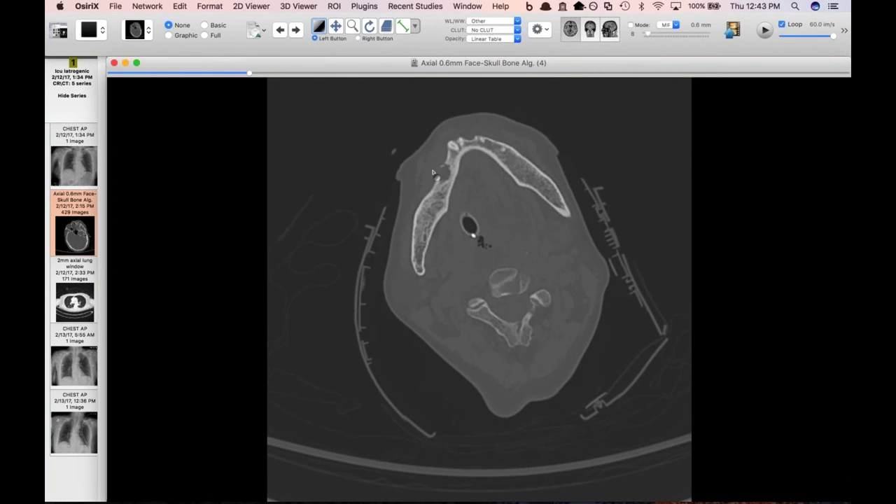
{"action": "scroll", "coordinate": [446, 180], "scroll_direction": "up", "scroll_amount": 6}
{"action": "scroll", "coordinate": [446, 180], "scroll_direction": "down", "scroll_amount": 15}
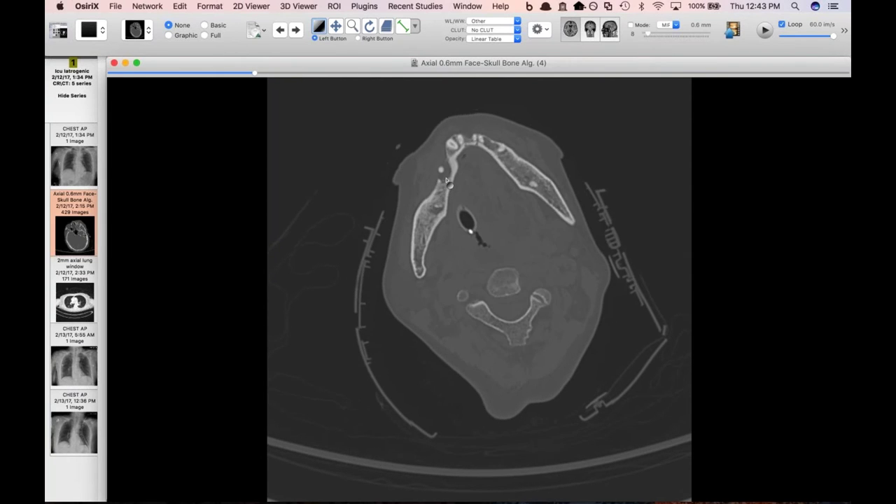
{"action": "scroll", "coordinate": [447, 180], "scroll_direction": "up", "scroll_amount": 3}
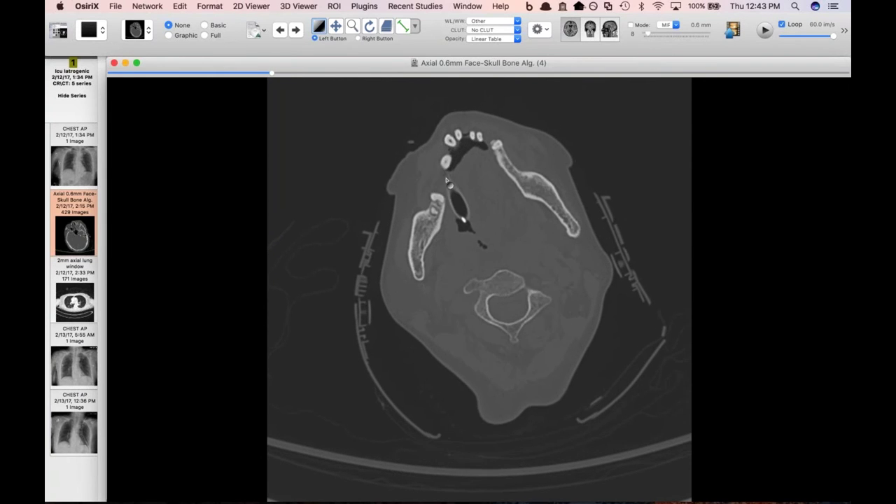
{"action": "scroll", "coordinate": [447, 181], "scroll_direction": "up", "scroll_amount": 4}
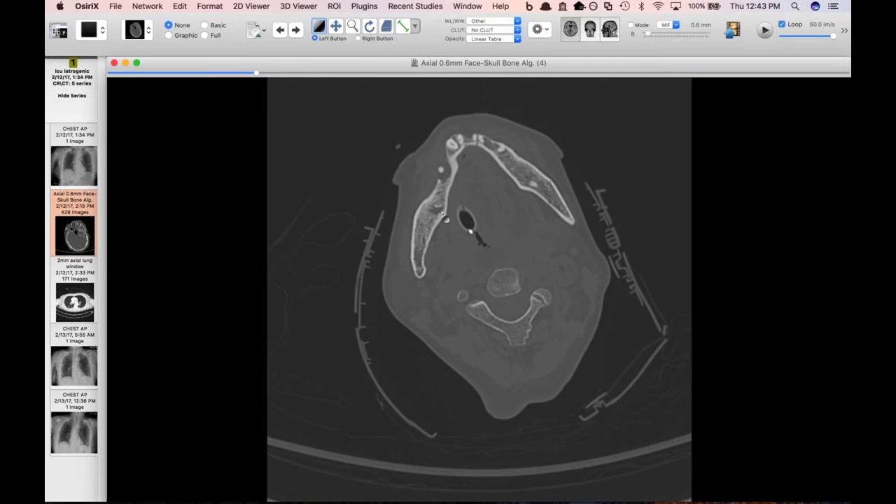
{"action": "scroll", "coordinate": [443, 215], "scroll_direction": "up", "scroll_amount": 3}
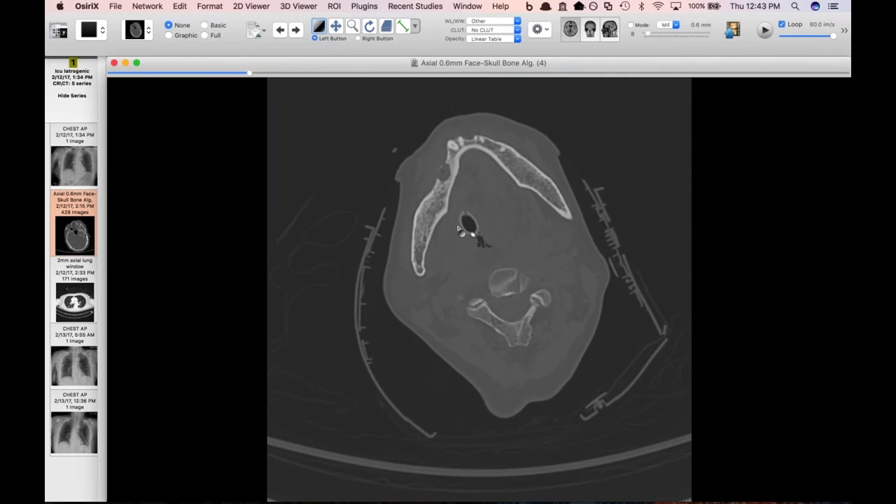
{"action": "scroll", "coordinate": [459, 228], "scroll_direction": "down", "scroll_amount": 8}
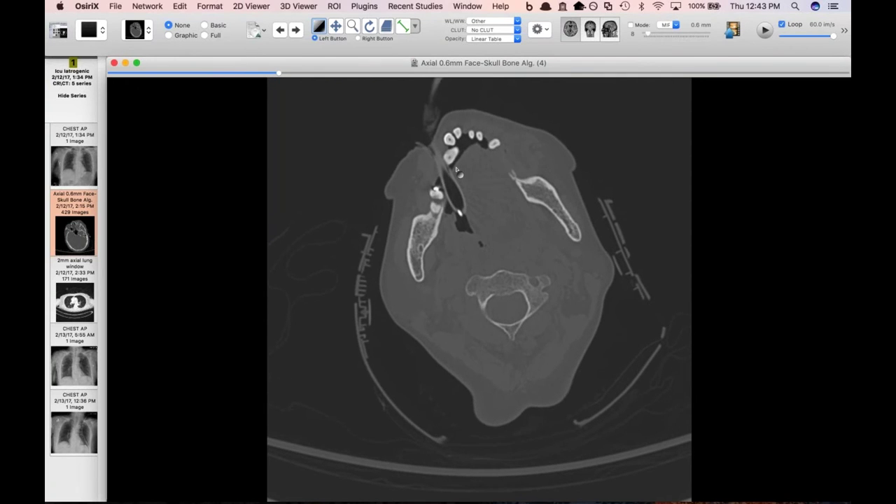
{"action": "scroll", "coordinate": [488, 183], "scroll_direction": "down", "scroll_amount": 5}
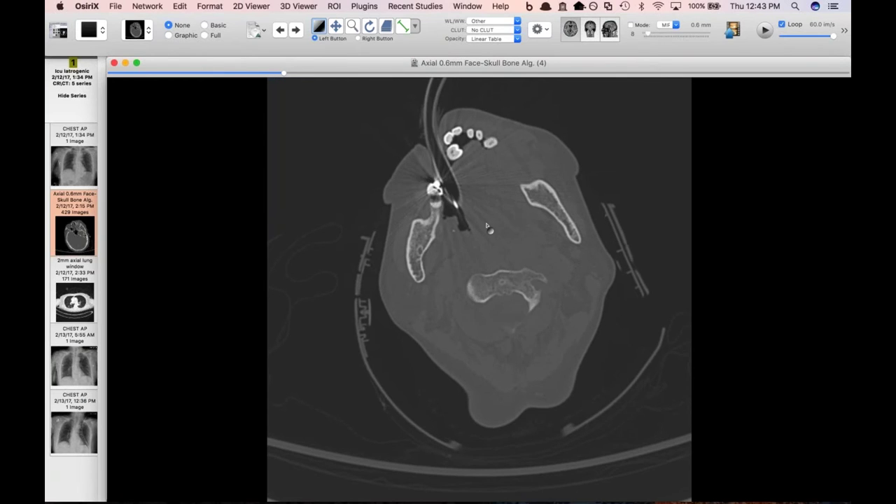
{"action": "scroll", "coordinate": [483, 217], "scroll_direction": "up", "scroll_amount": 5}
{"action": "scroll", "coordinate": [461, 175], "scroll_direction": "down", "scroll_amount": 4}
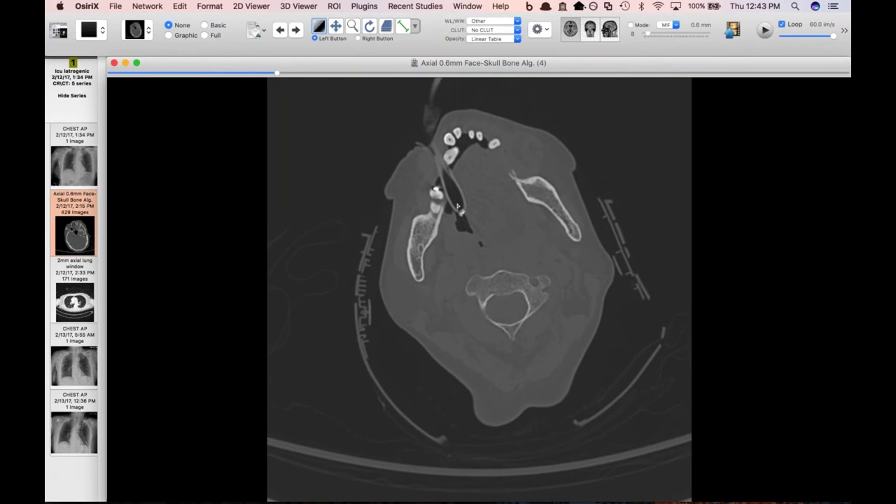
{"action": "scroll", "coordinate": [456, 241], "scroll_direction": "up", "scroll_amount": 5}
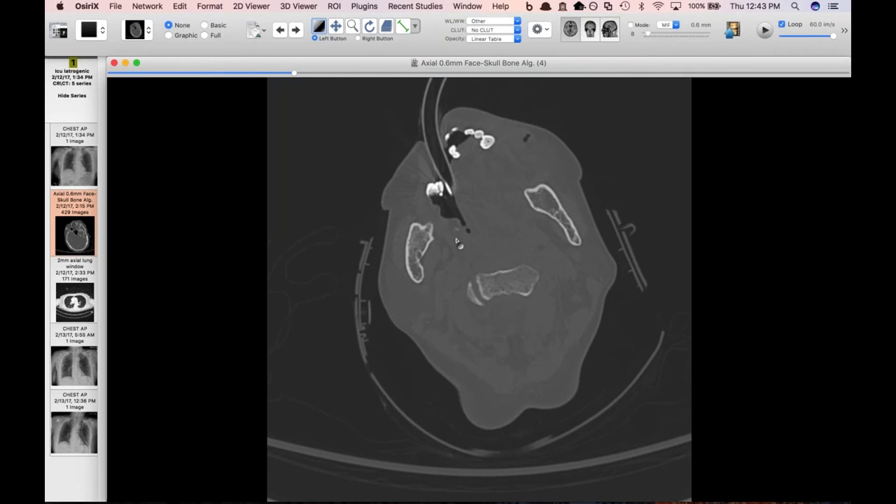
{"action": "scroll", "coordinate": [456, 242], "scroll_direction": "up", "scroll_amount": 10}
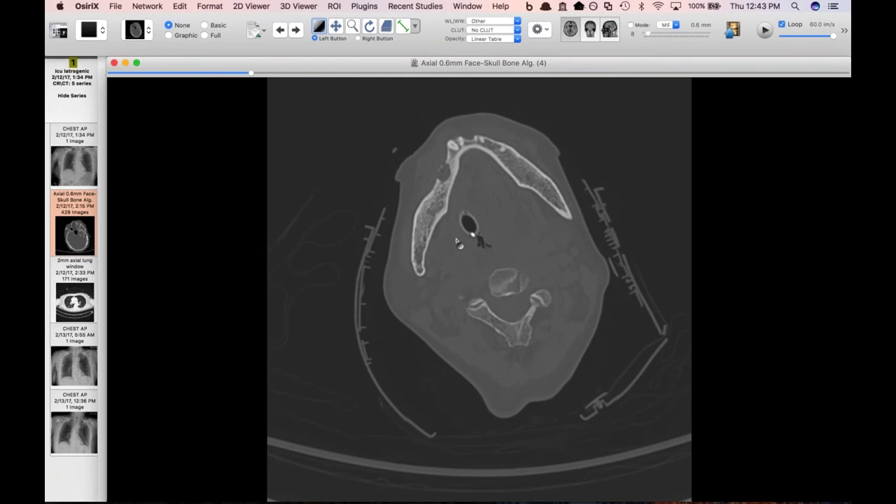
{"action": "scroll", "coordinate": [465, 240], "scroll_direction": "up", "scroll_amount": 6}
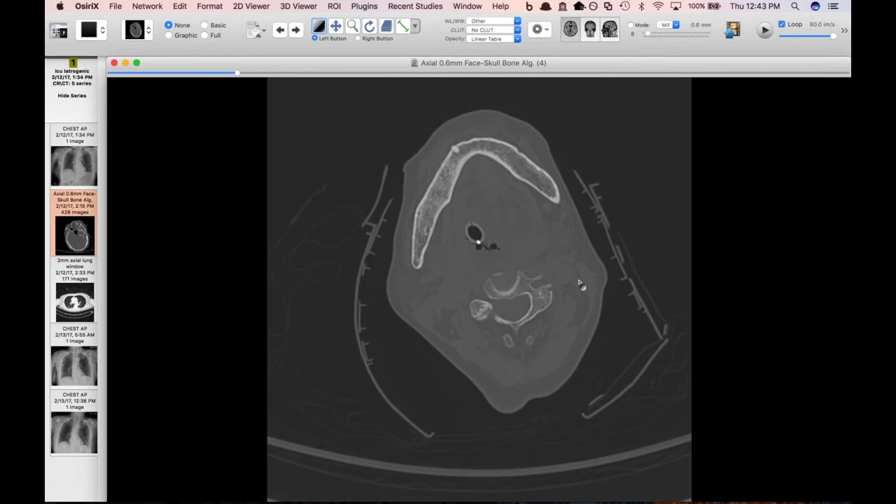
{"action": "scroll", "coordinate": [490, 250], "scroll_direction": "up", "scroll_amount": 3}
{"action": "scroll", "coordinate": [490, 249], "scroll_direction": "down", "scroll_amount": 15}
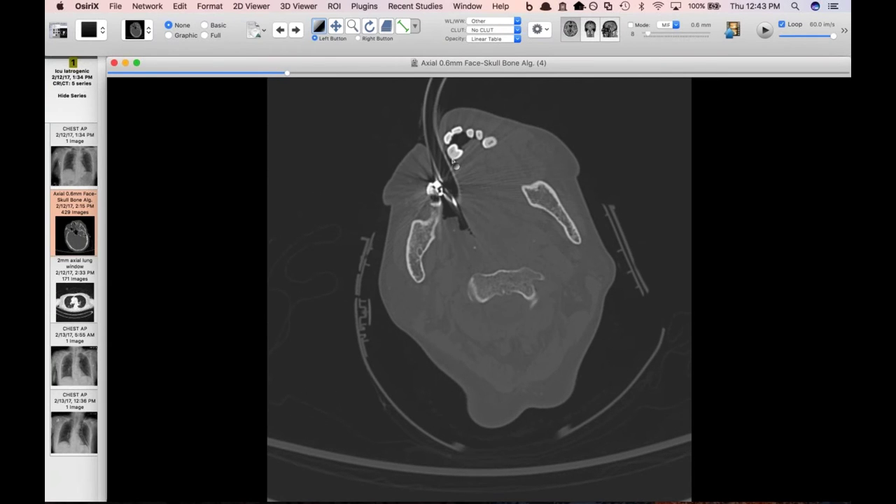
{"action": "scroll", "coordinate": [466, 176], "scroll_direction": "down", "scroll_amount": 1}
{"action": "scroll", "coordinate": [466, 176], "scroll_direction": "up", "scroll_amount": 6}
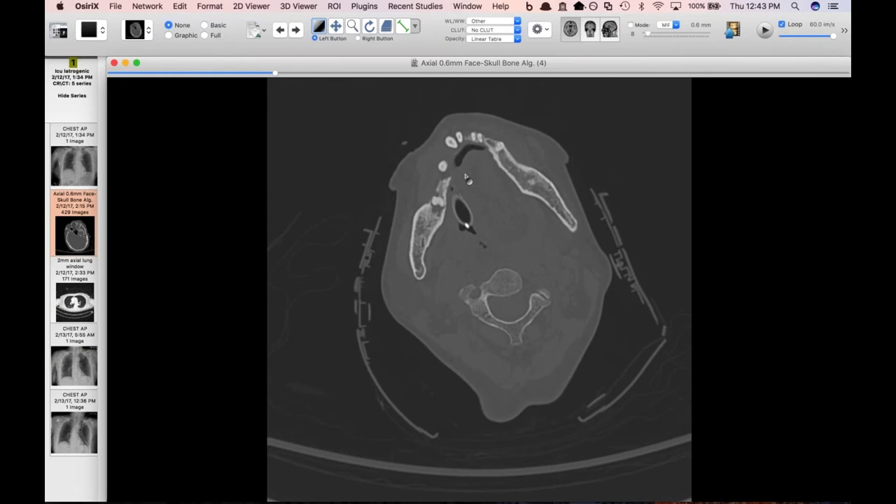
{"action": "scroll", "coordinate": [453, 180], "scroll_direction": "down", "scroll_amount": 4}
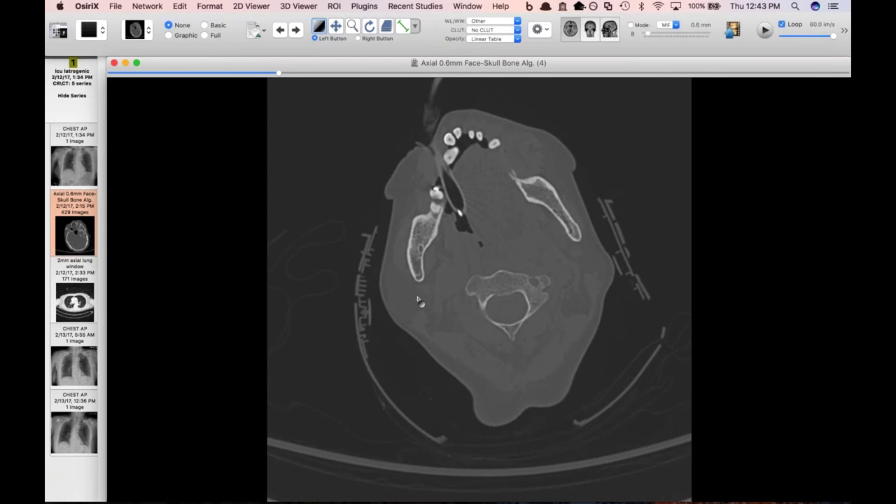
Step: Return to the 2/13/17 5:55 AM chest radiograph and close the study's viewer
{"action": "left_click", "coordinate": [70, 371]}
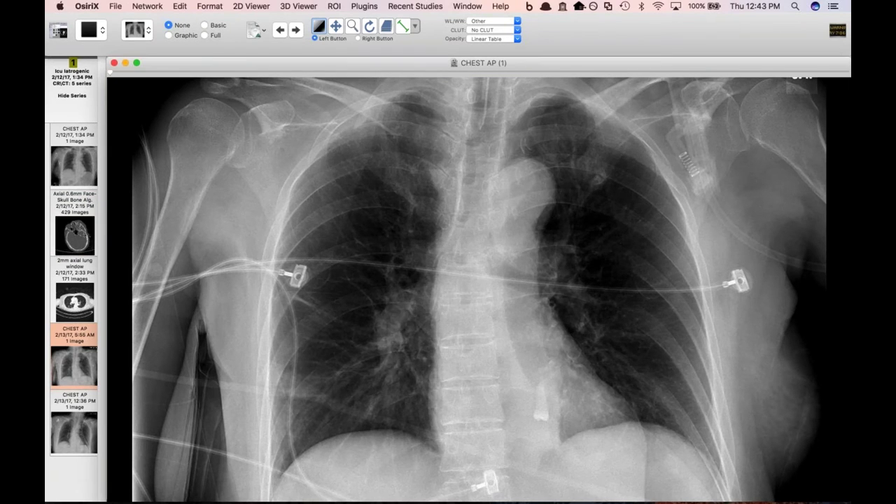
{"action": "key", "text": "super+w"}
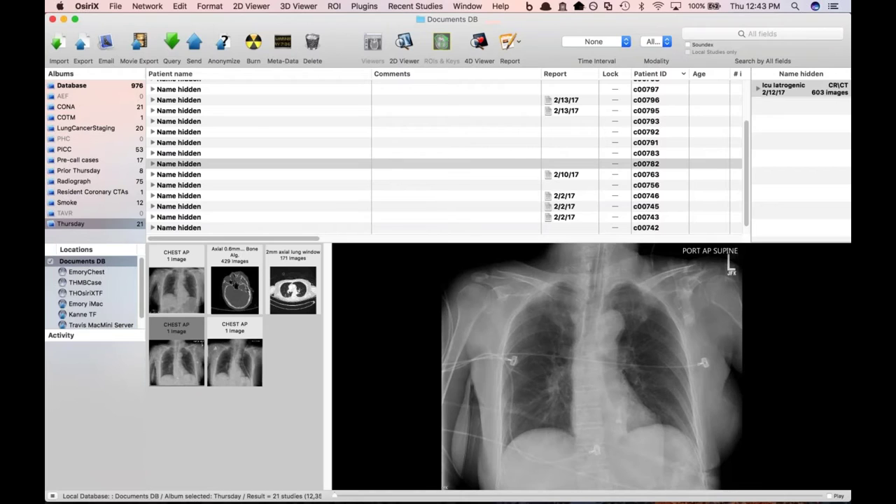
Step: Open the Axial CTA Chest 2.0mm series of the Diaphragm study dated 2/13/17 from the Thursday album
{"action": "scroll", "coordinate": [435, 131], "scroll_direction": "down", "scroll_amount": 3}
{"action": "scroll", "coordinate": [434, 131], "scroll_direction": "up", "scroll_amount": 2}
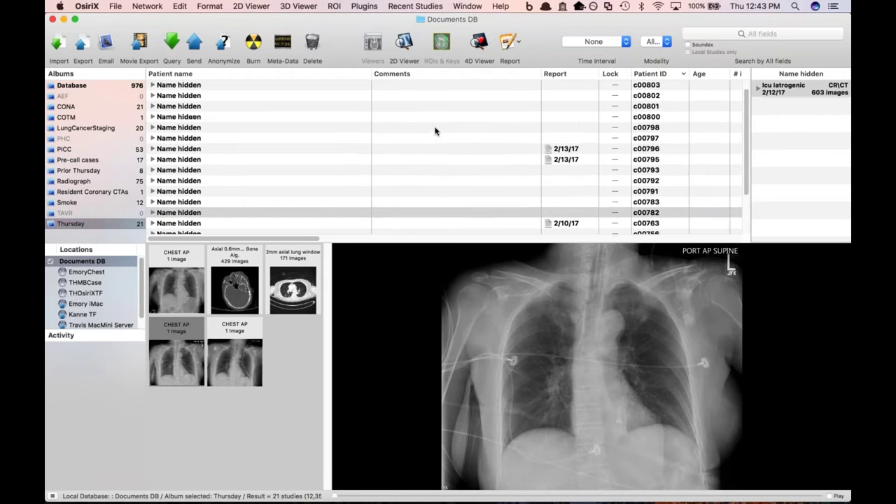
{"action": "left_click", "coordinate": [416, 107]}
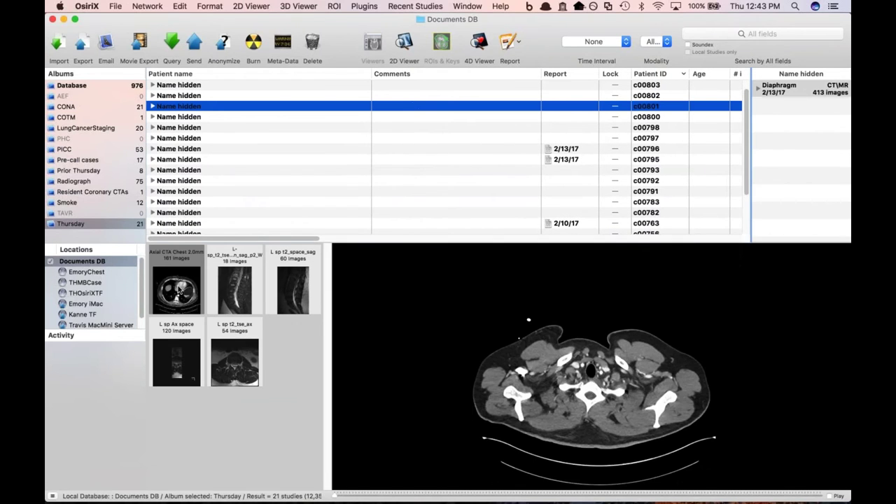
{"action": "double_click", "coordinate": [179, 291]}
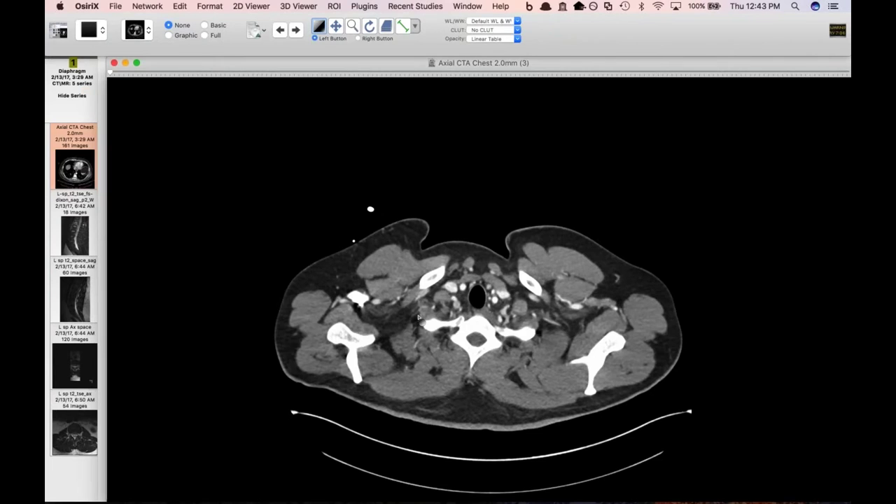
Step: Examine the axial CTA Chest slices from the shoulders through the heart and upper abdomen down to the kidneys
{"action": "scroll", "coordinate": [418, 317], "scroll_direction": "down", "scroll_amount": 15}
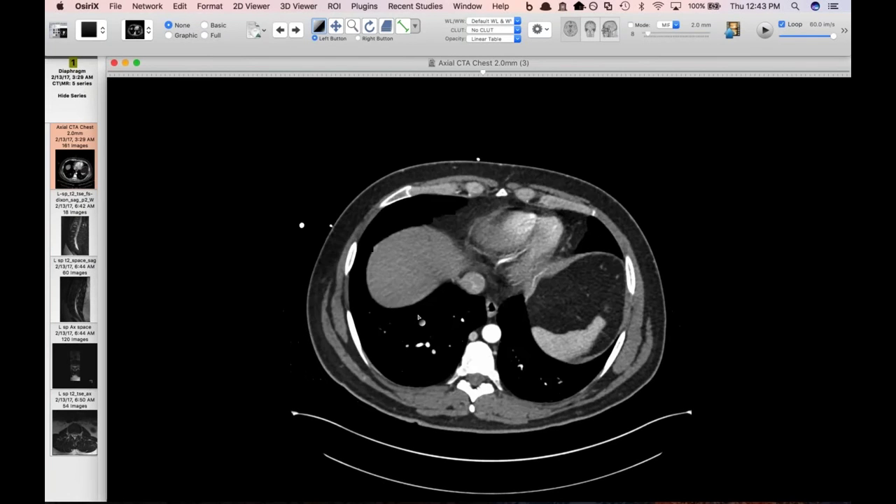
{"action": "scroll", "coordinate": [417, 317], "scroll_direction": "down", "scroll_amount": 20}
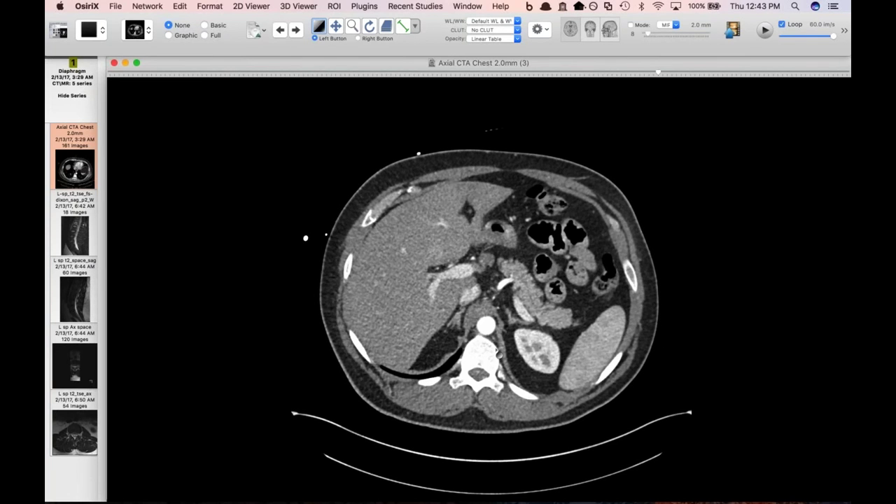
{"action": "scroll", "coordinate": [507, 366], "scroll_direction": "down", "scroll_amount": 6}
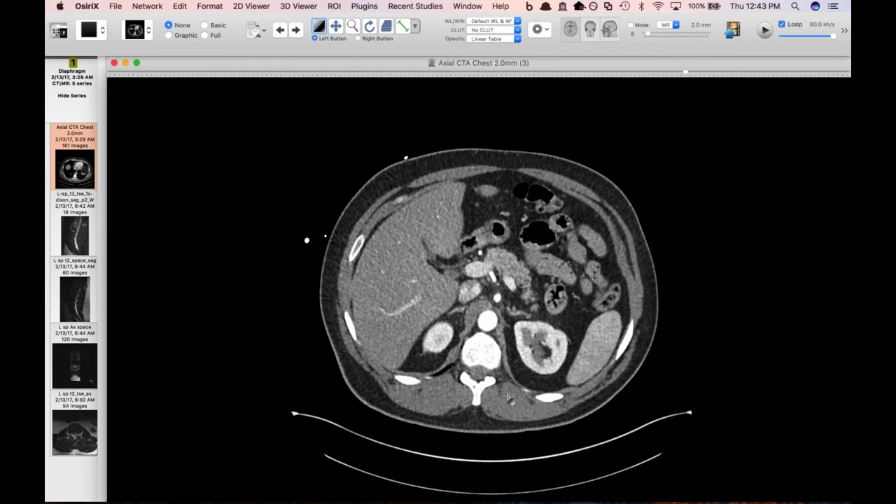
{"action": "scroll", "coordinate": [510, 397], "scroll_direction": "down", "scroll_amount": 5}
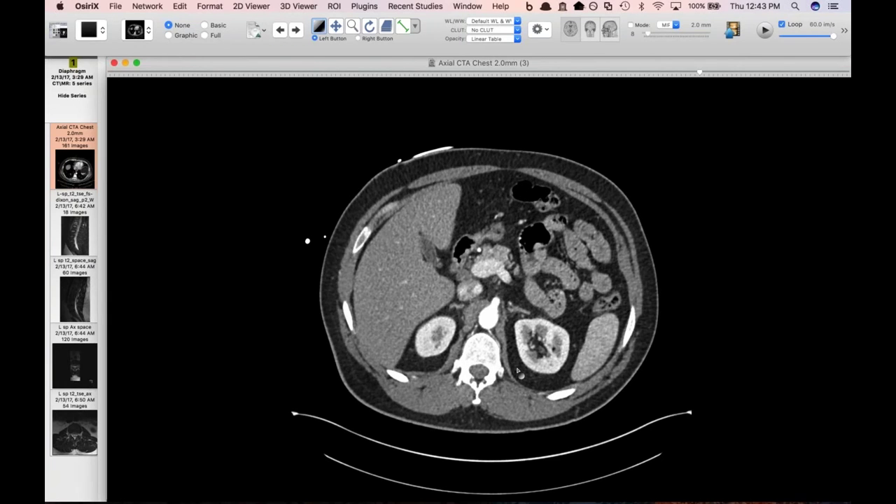
{"action": "scroll", "coordinate": [518, 371], "scroll_direction": "down", "scroll_amount": 4}
{"action": "scroll", "coordinate": [494, 350], "scroll_direction": "down", "scroll_amount": 2}
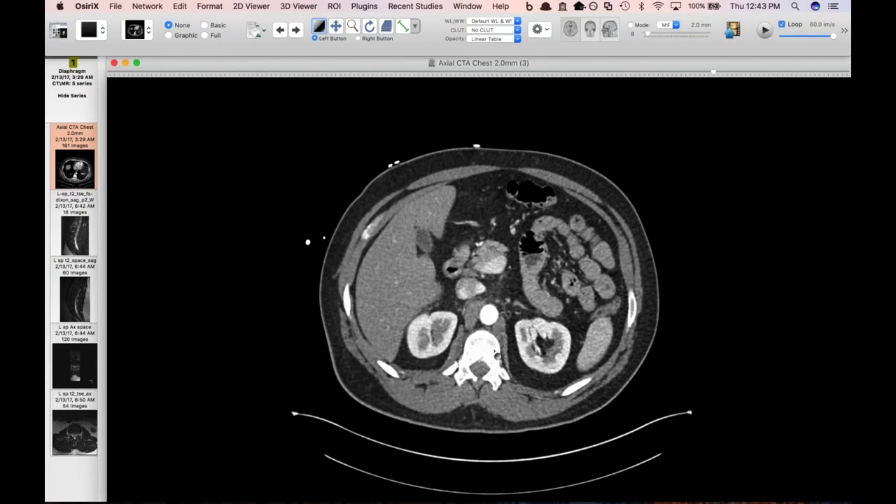
{"action": "scroll", "coordinate": [472, 311], "scroll_direction": "up", "scroll_amount": 2}
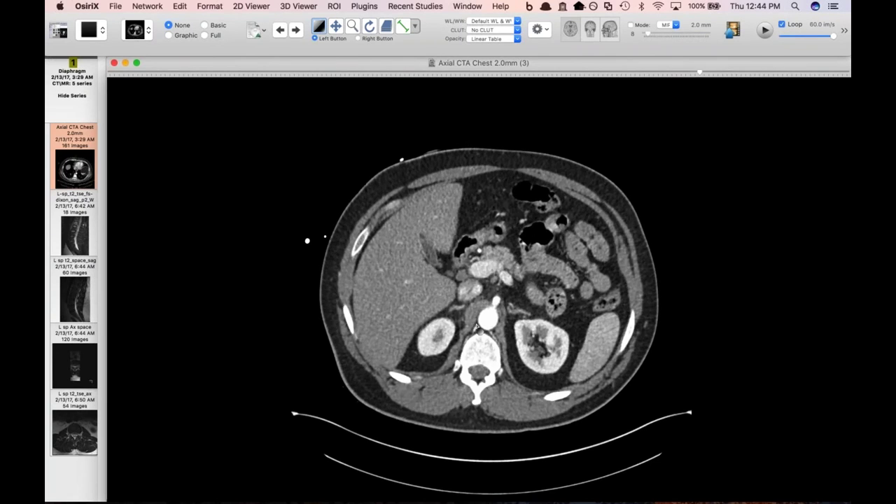
{"action": "scroll", "coordinate": [497, 355], "scroll_direction": "down", "scroll_amount": 15}
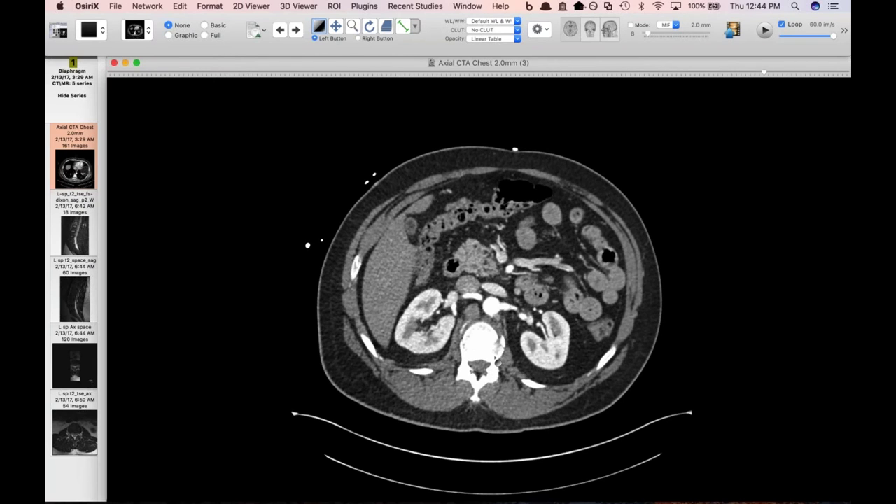
Step: Widen the CT window to show bone detail and inspect the vertebral body at kidney level
{"action": "left_click_drag", "start_coordinate": [496, 359], "coordinate": [482, 341]}
{"action": "scroll", "coordinate": [483, 342], "scroll_direction": "down", "scroll_amount": 1}
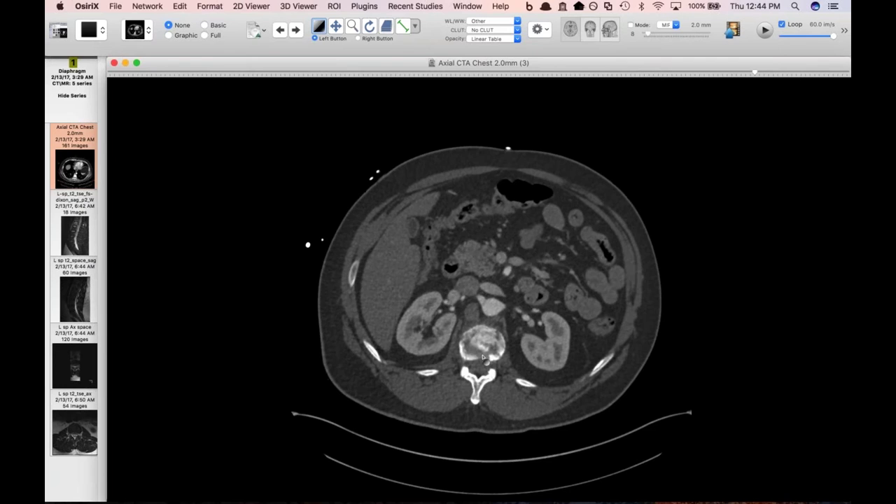
{"action": "scroll", "coordinate": [483, 356], "scroll_direction": "up", "scroll_amount": 5}
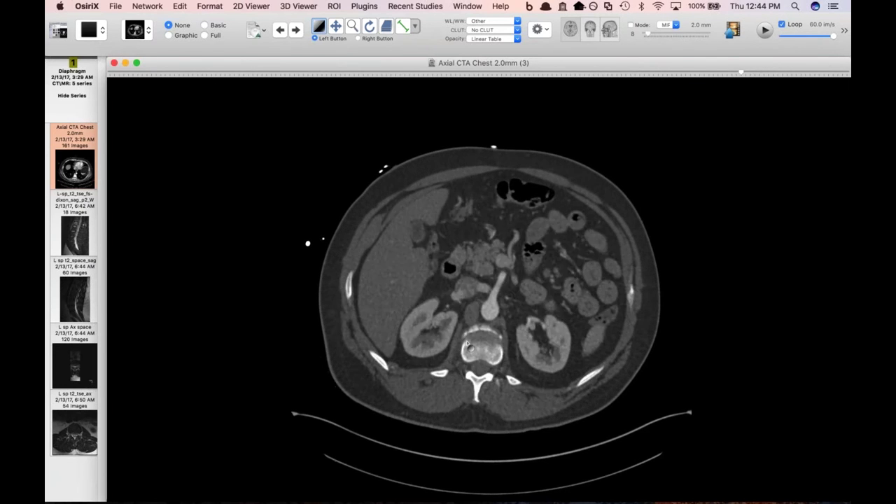
Step: Apply the CT - Abdomen window preset and examine the spine and surrounding soft tissue between the kidneys and upper liver
{"action": "key", "text": "2"}
{"action": "scroll", "coordinate": [475, 342], "scroll_direction": "up", "scroll_amount": 6}
{"action": "scroll", "coordinate": [490, 342], "scroll_direction": "down", "scroll_amount": 18}
{"action": "scroll", "coordinate": [496, 340], "scroll_direction": "down", "scroll_amount": 20}
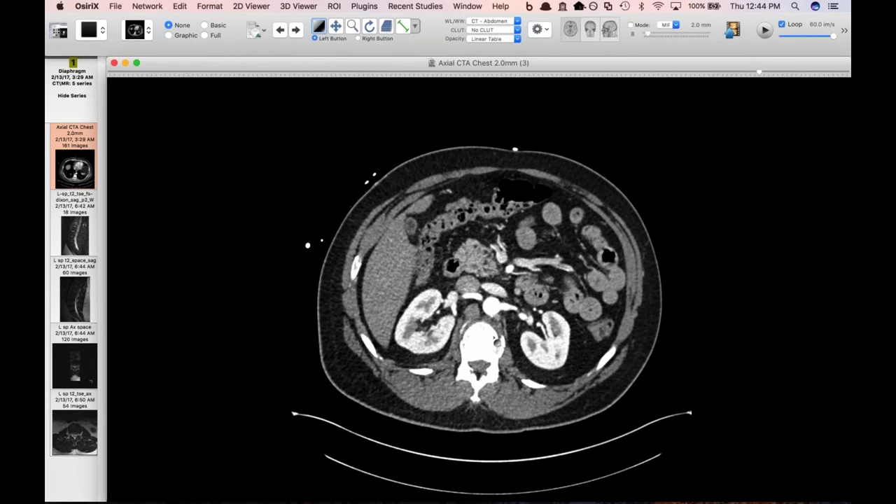
{"action": "scroll", "coordinate": [472, 320], "scroll_direction": "down", "scroll_amount": 5}
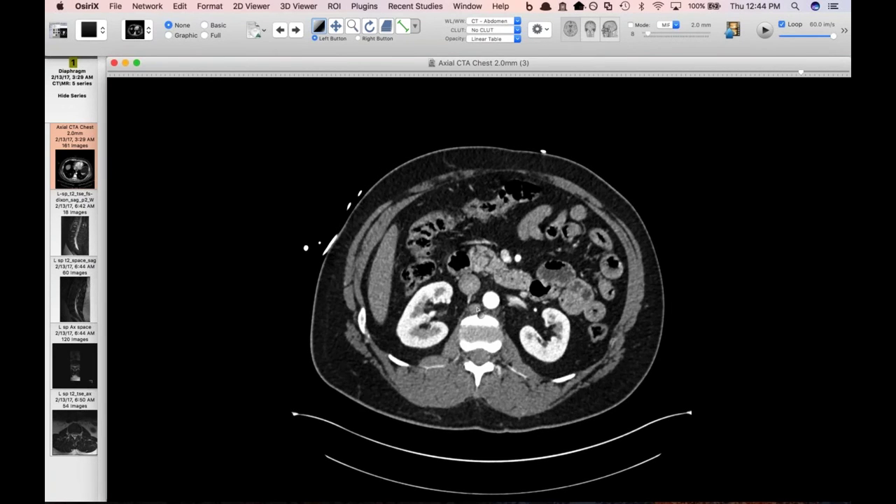
{"action": "scroll", "coordinate": [493, 350], "scroll_direction": "up", "scroll_amount": 20}
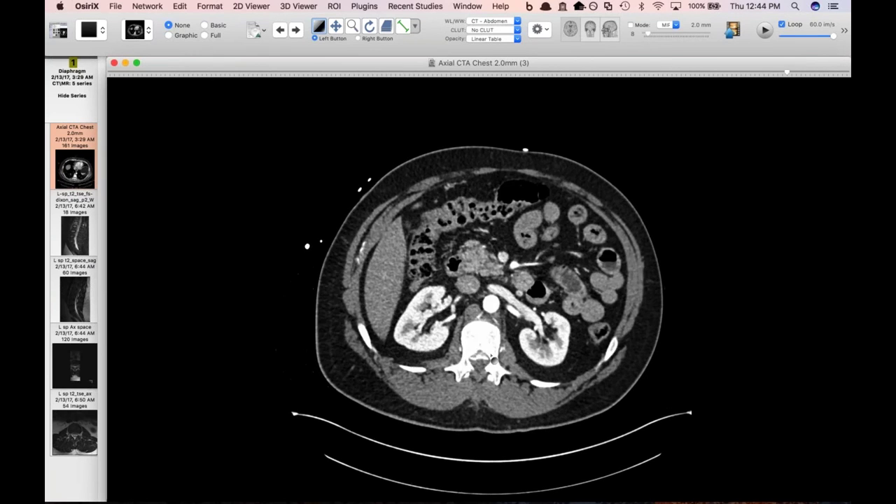
{"action": "scroll", "coordinate": [487, 286], "scroll_direction": "up", "scroll_amount": 20}
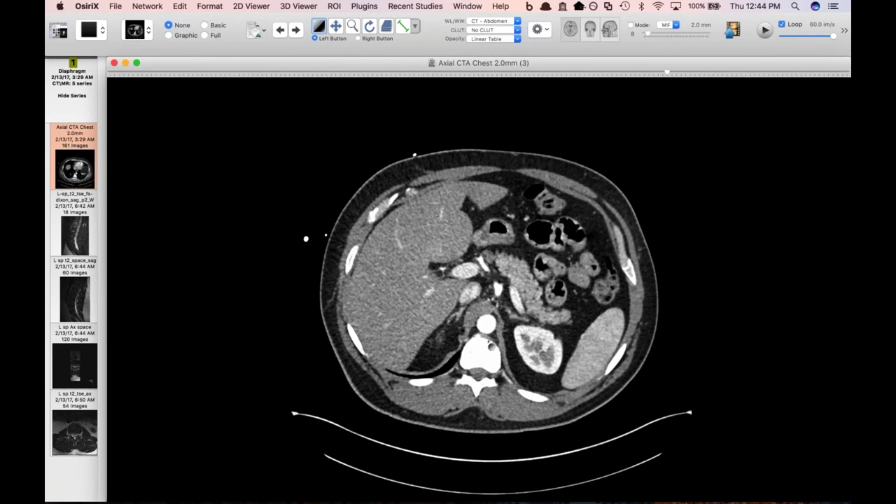
{"action": "scroll", "coordinate": [487, 287], "scroll_direction": "up", "scroll_amount": 3}
{"action": "scroll", "coordinate": [471, 335], "scroll_direction": "up", "scroll_amount": 9}
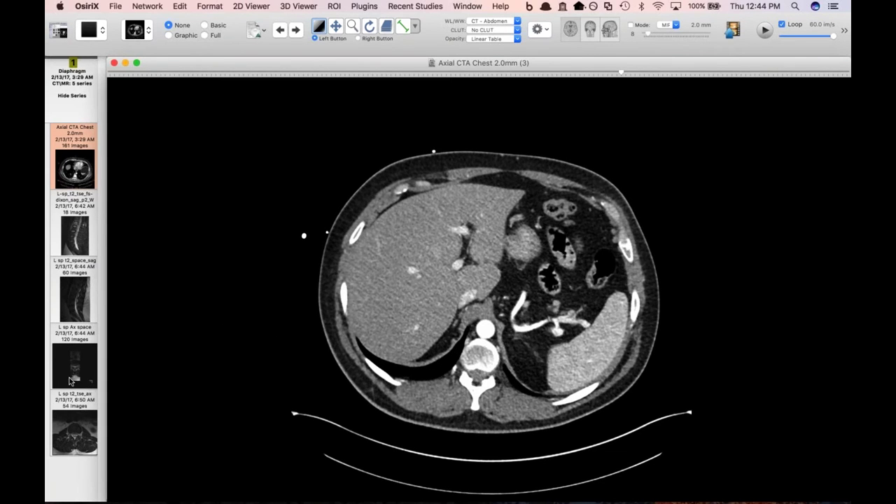
Step: Display the L sp t2_tse_ax series and examine the tissue around the vertebral bodies and aorta at kidney level
{"action": "left_click", "coordinate": [70, 443]}
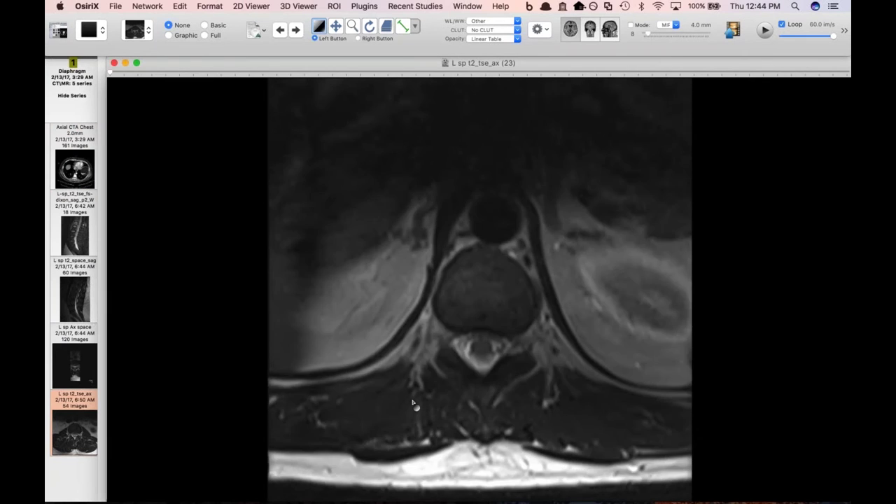
{"action": "scroll", "coordinate": [413, 404], "scroll_direction": "down", "scroll_amount": 5}
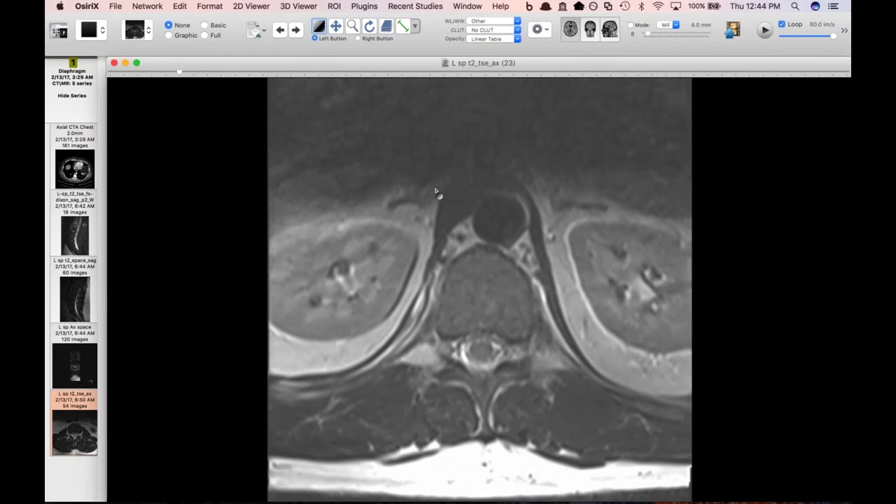
{"action": "scroll", "coordinate": [459, 243], "scroll_direction": "down", "scroll_amount": 7}
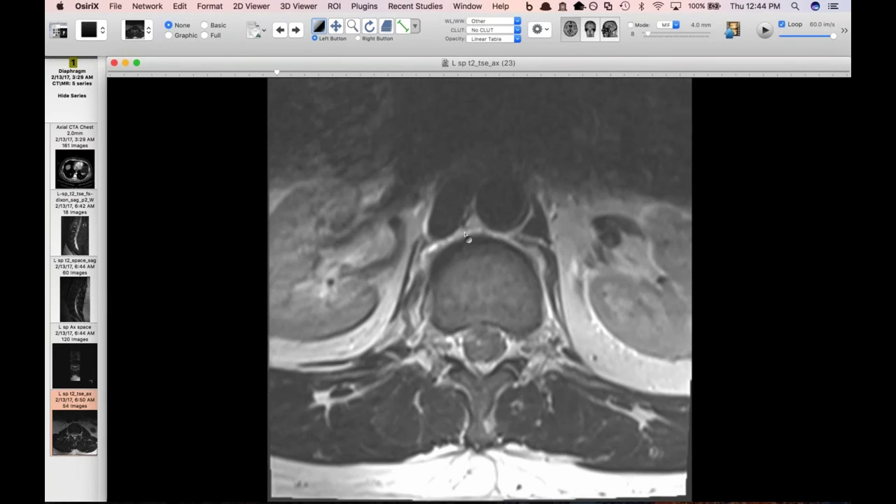
{"action": "scroll", "coordinate": [468, 238], "scroll_direction": "down", "scroll_amount": 3}
{"action": "scroll", "coordinate": [454, 221], "scroll_direction": "up", "scroll_amount": 8}
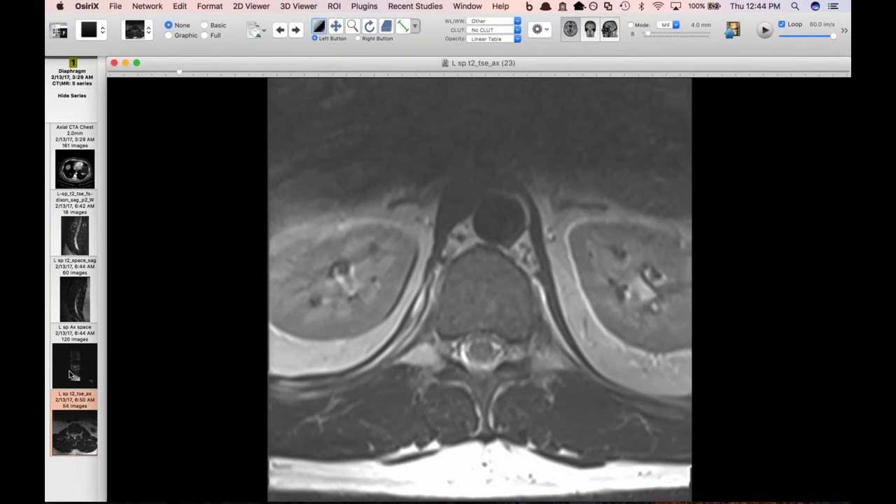
{"action": "scroll", "coordinate": [480, 290], "scroll_direction": "up", "scroll_amount": 2}
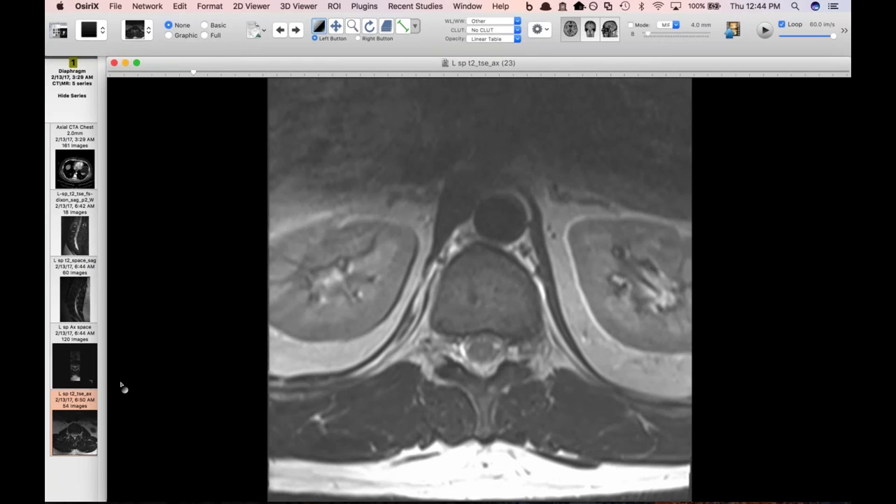
Step: Display the L-sp_t2_tse_fs-dixon_sag_p2_W series and examine the vertebral bodies and spinal canal across its sagittal slices
{"action": "left_click_drag", "start_coordinate": [64, 238], "coordinate": [311, 300]}
{"action": "scroll", "coordinate": [471, 255], "scroll_direction": "down", "scroll_amount": 8}
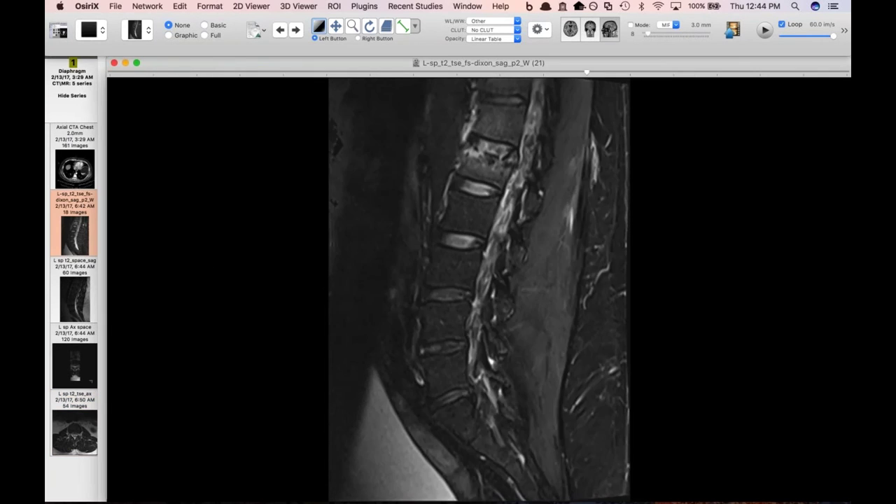
{"action": "scroll", "coordinate": [471, 256], "scroll_direction": "up", "scroll_amount": 5}
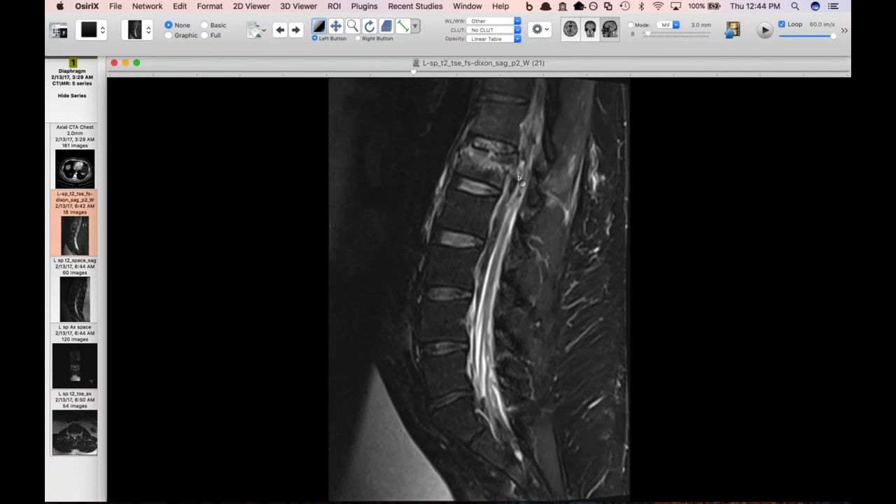
{"action": "scroll", "coordinate": [476, 194], "scroll_direction": "up", "scroll_amount": 4}
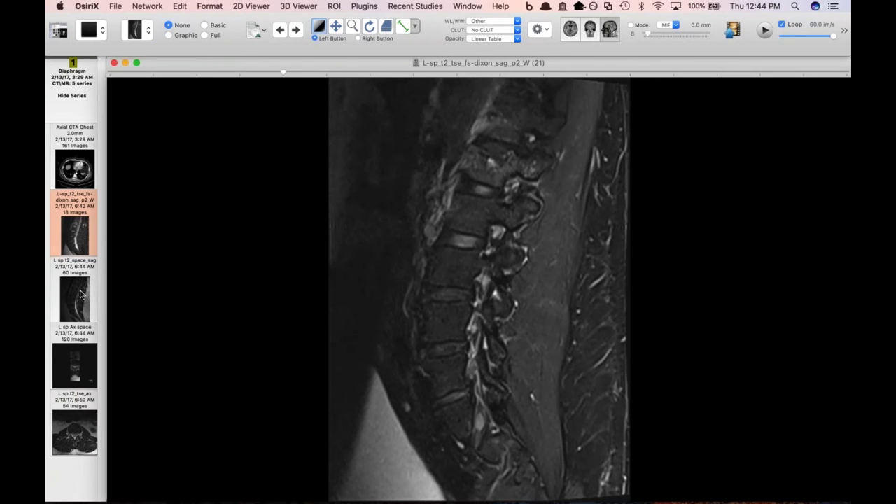
Step: Display the L sp t2_space_sag series, brighten its window and examine the upper lumbar vertebrae across the sagittal slices
{"action": "left_click_drag", "start_coordinate": [81, 294], "coordinate": [376, 310]}
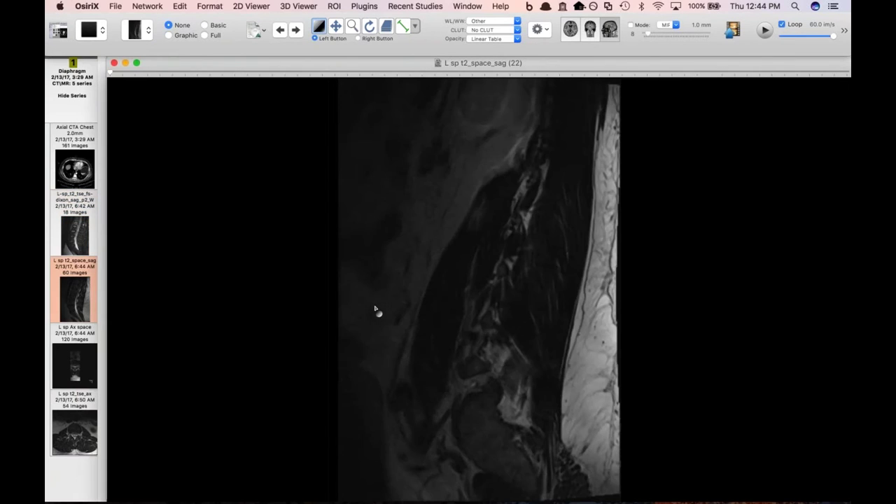
{"action": "scroll", "coordinate": [376, 310], "scroll_direction": "down", "scroll_amount": 8}
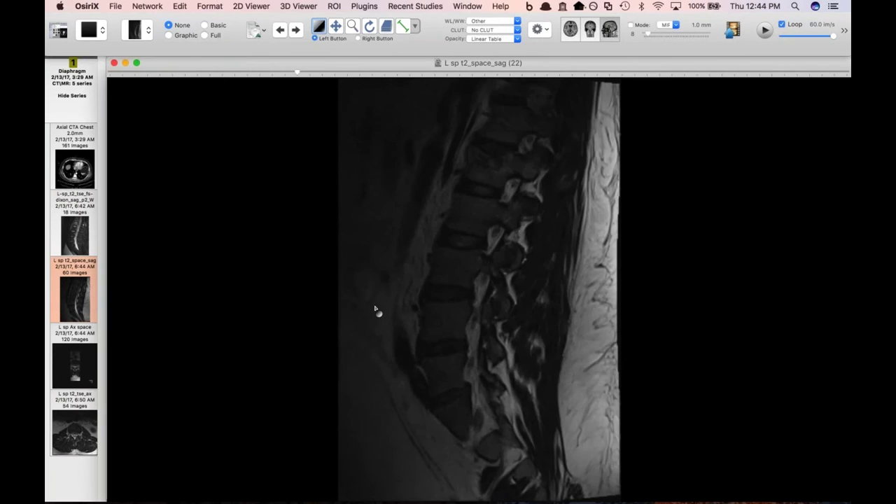
{"action": "scroll", "coordinate": [376, 310], "scroll_direction": "down", "scroll_amount": 3}
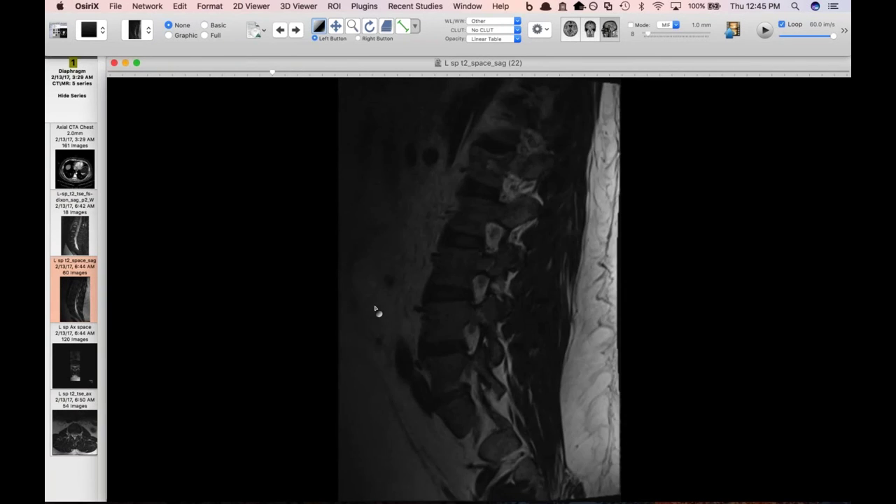
{"action": "scroll", "coordinate": [472, 177], "scroll_direction": "down", "scroll_amount": 5}
{"action": "scroll", "coordinate": [485, 172], "scroll_direction": "down", "scroll_amount": 20}
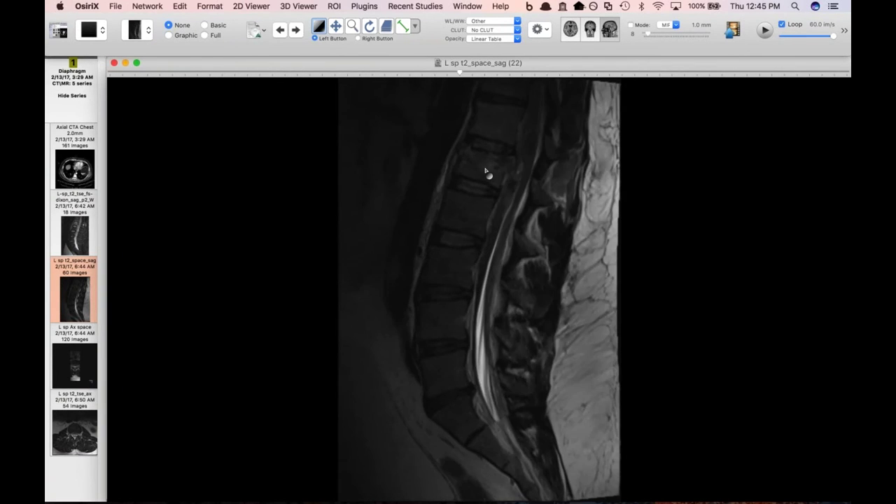
{"action": "scroll", "coordinate": [486, 171], "scroll_direction": "up", "scroll_amount": 4}
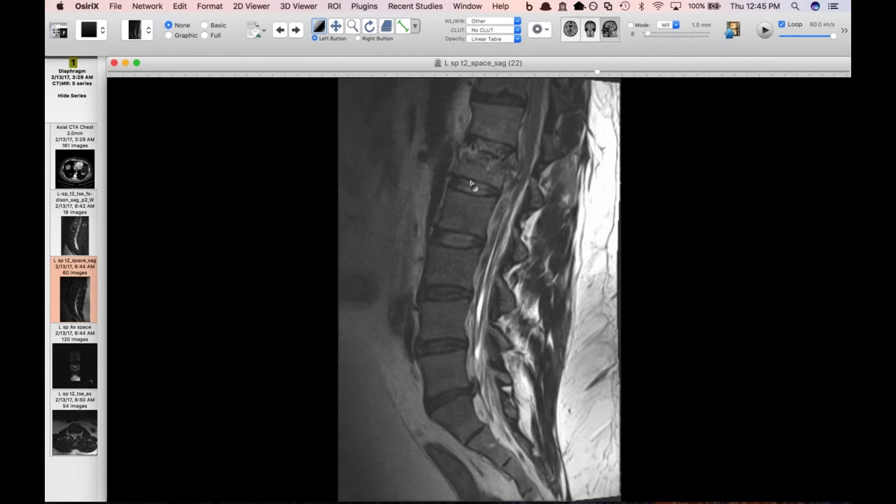
{"action": "scroll", "coordinate": [472, 185], "scroll_direction": "down", "scroll_amount": 6}
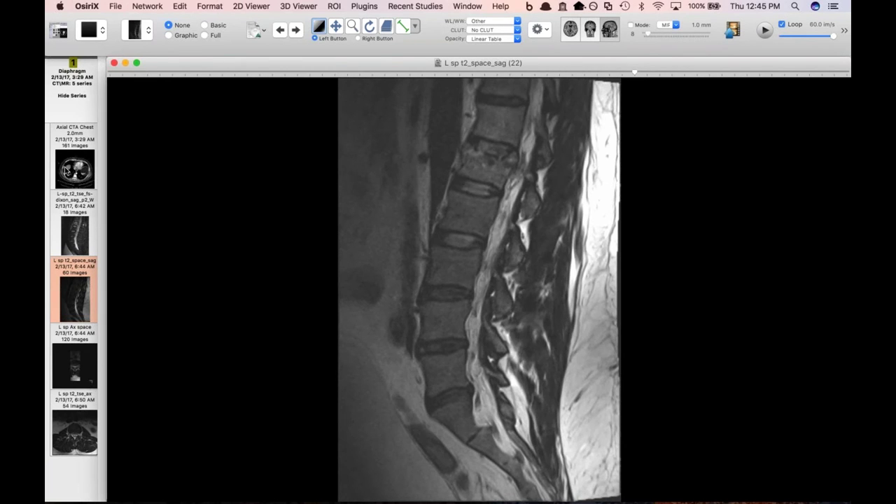
Step: Return to the Axial CTA Chest 2.0mm series and examine the vertebra and tissue beside the aorta at kidney level
{"action": "left_click", "coordinate": [65, 170]}
{"action": "scroll", "coordinate": [428, 279], "scroll_direction": "down", "scroll_amount": 10}
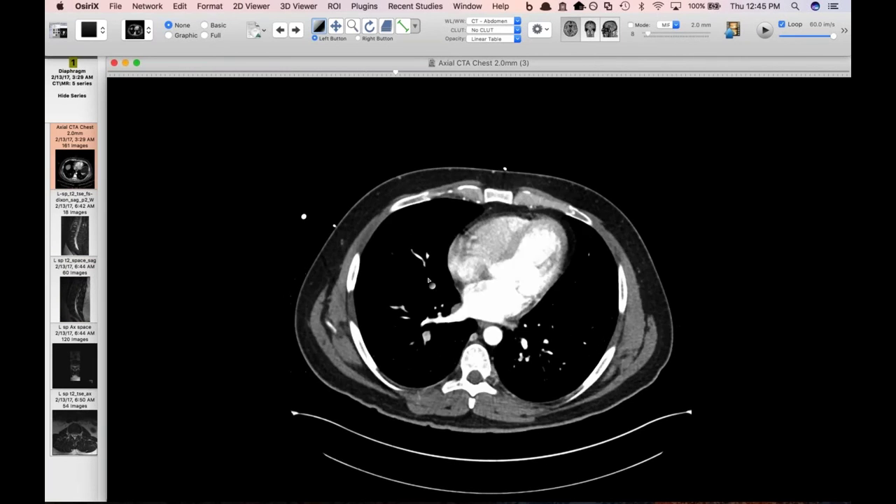
{"action": "scroll", "coordinate": [428, 280], "scroll_direction": "down", "scroll_amount": 20}
{"action": "scroll", "coordinate": [429, 280], "scroll_direction": "down", "scroll_amount": 8}
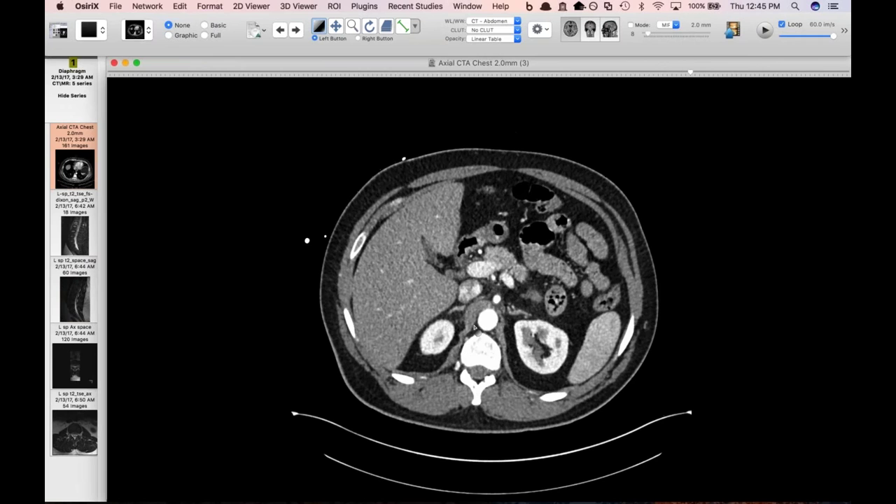
{"action": "scroll", "coordinate": [483, 336], "scroll_direction": "down", "scroll_amount": 4}
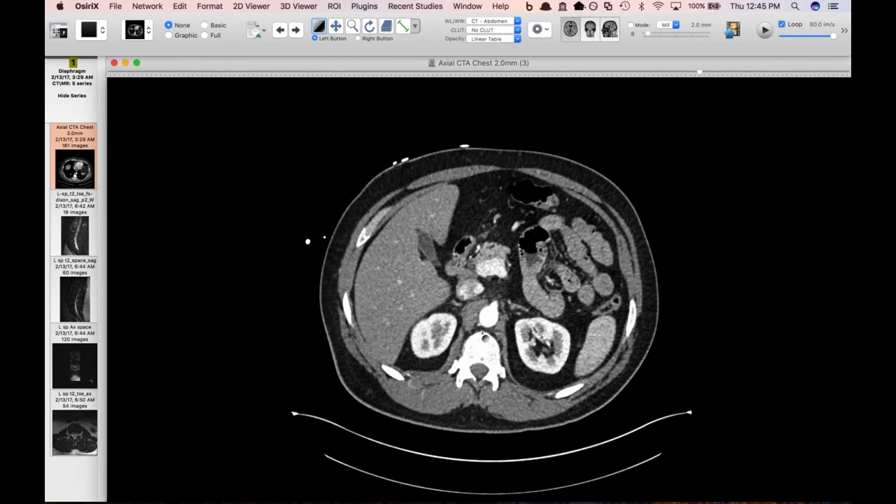
{"action": "scroll", "coordinate": [483, 336], "scroll_direction": "down", "scroll_amount": 5}
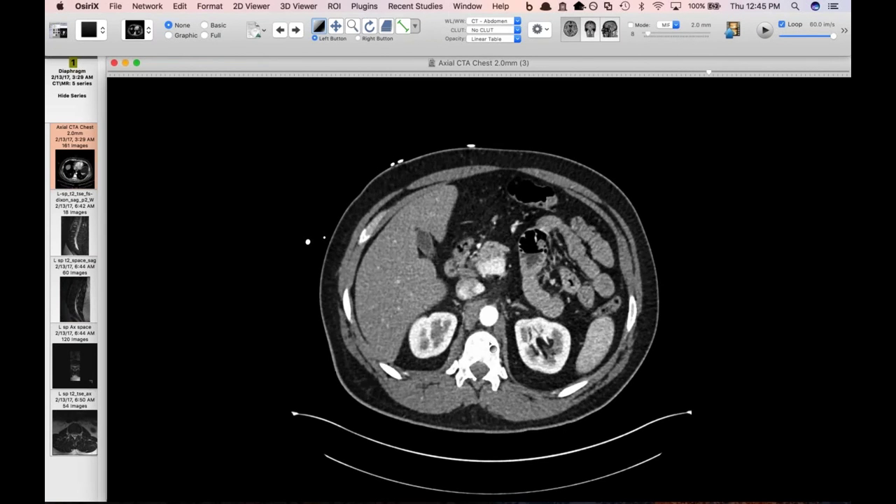
{"action": "scroll", "coordinate": [492, 347], "scroll_direction": "up", "scroll_amount": 6}
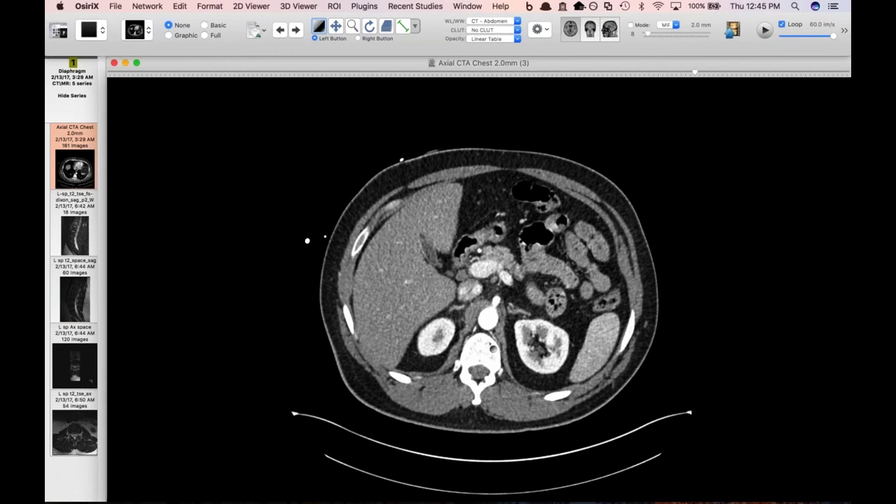
{"action": "scroll", "coordinate": [494, 348], "scroll_direction": "down", "scroll_amount": 4}
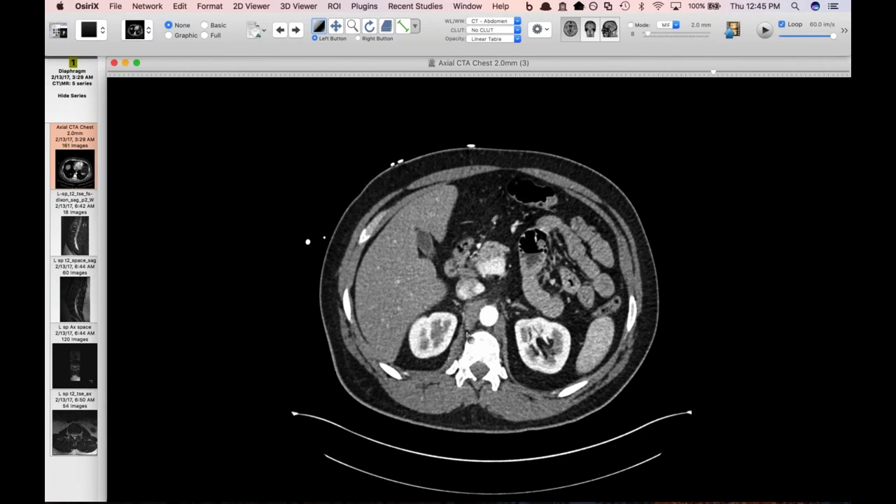
{"action": "scroll", "coordinate": [471, 389], "scroll_direction": "up", "scroll_amount": 3}
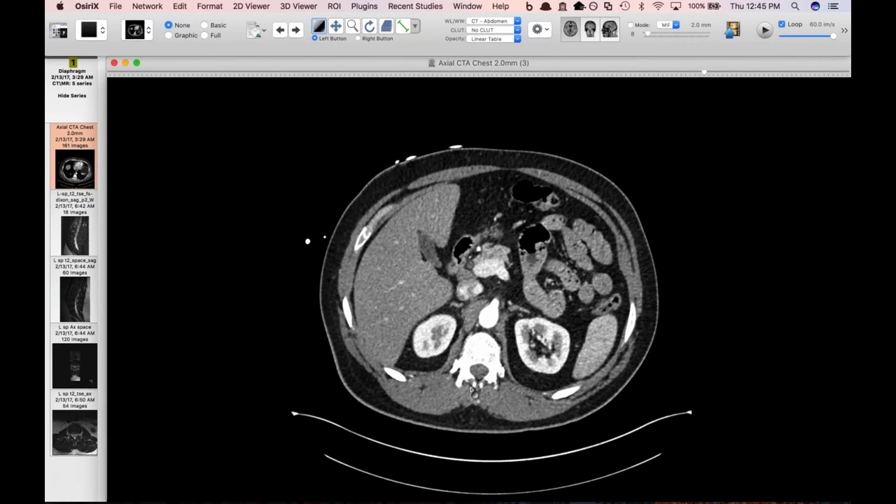
Step: Follow the diaphragmatic crura alongside the aorta from the upper kidneys down through the renal vessels on the axial CTA
{"action": "scroll", "coordinate": [500, 295], "scroll_direction": "down", "scroll_amount": 3}
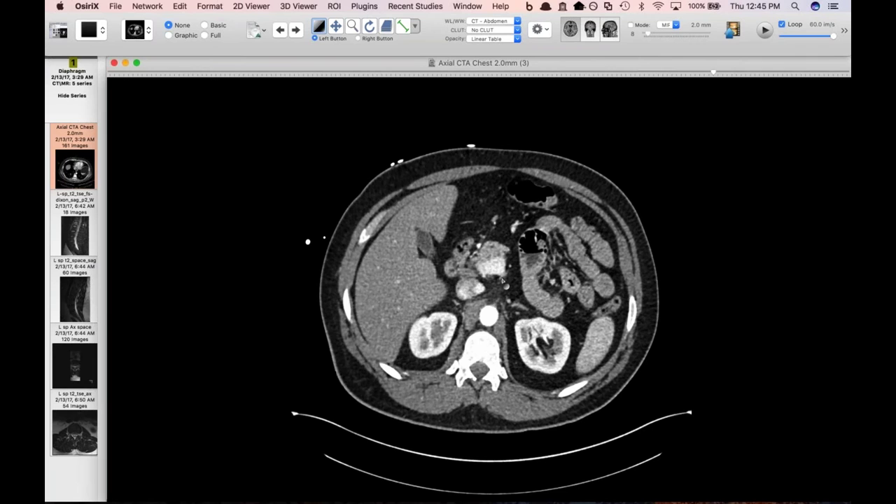
{"action": "scroll", "coordinate": [507, 337], "scroll_direction": "down", "scroll_amount": 4}
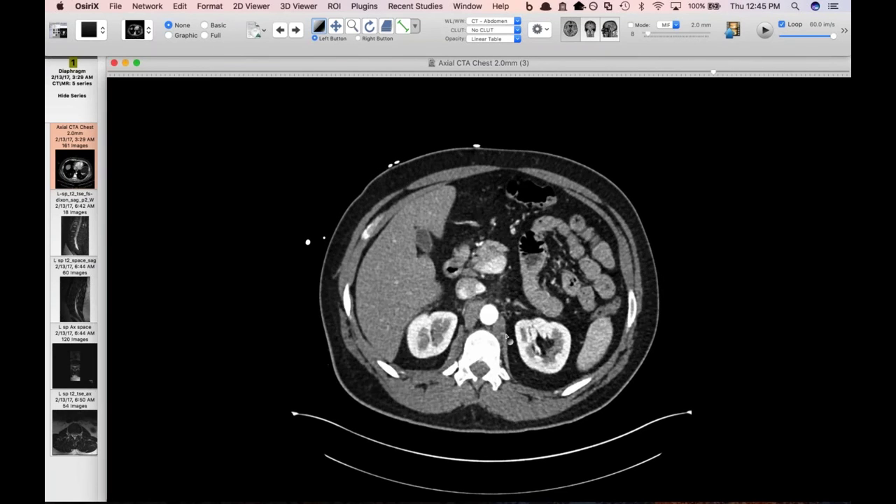
{"action": "scroll", "coordinate": [508, 339], "scroll_direction": "down", "scroll_amount": 5}
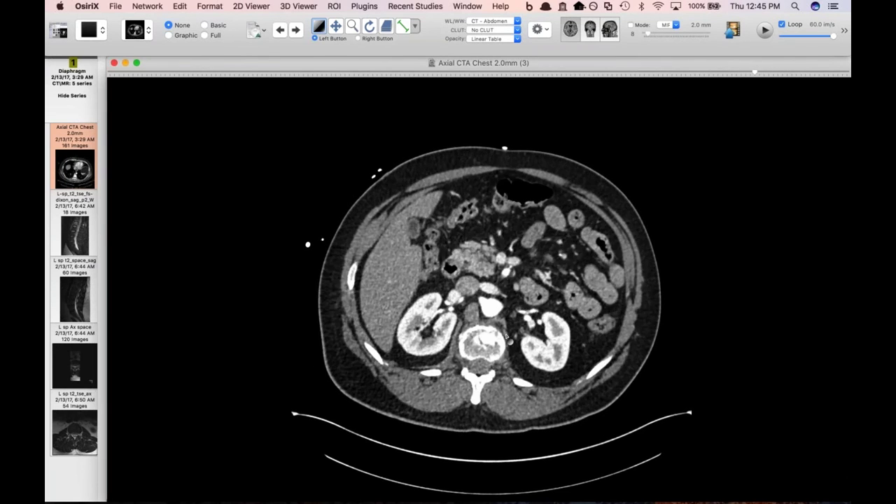
{"action": "scroll", "coordinate": [506, 336], "scroll_direction": "up", "scroll_amount": 3}
{"action": "scroll", "coordinate": [506, 336], "scroll_direction": "down", "scroll_amount": 12}
{"action": "scroll", "coordinate": [490, 332], "scroll_direction": "up", "scroll_amount": 7}
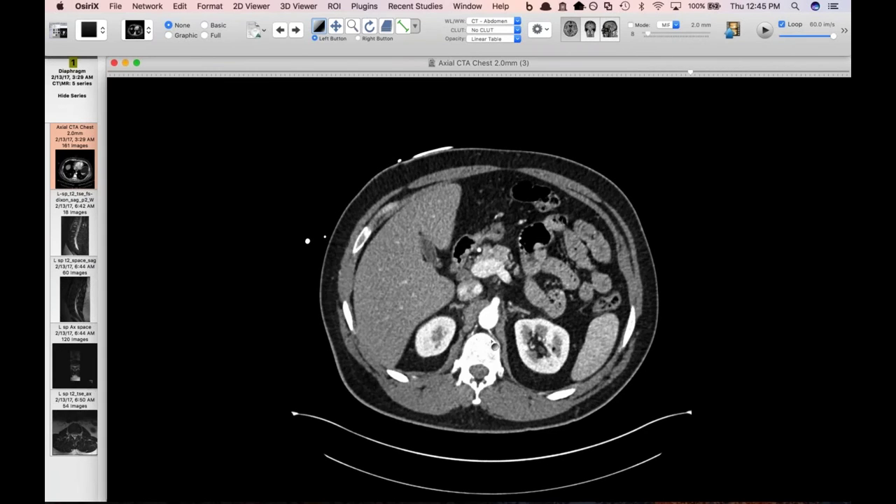
Step: Examine the left hemidiaphragm dome and the fat and spleen beneath it on the axial slices at heart level
{"action": "scroll", "coordinate": [493, 341], "scroll_direction": "up", "scroll_amount": 20}
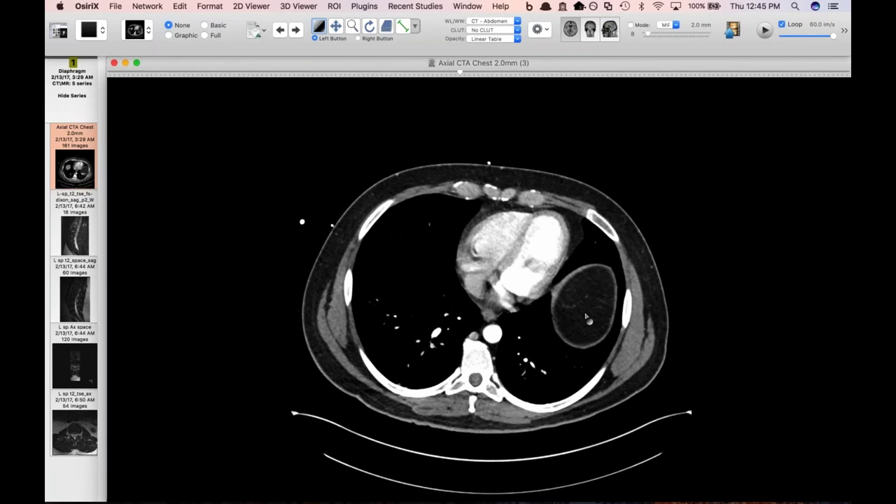
{"action": "scroll", "coordinate": [586, 318], "scroll_direction": "down", "scroll_amount": 15}
{"action": "scroll", "coordinate": [586, 332], "scroll_direction": "up", "scroll_amount": 9}
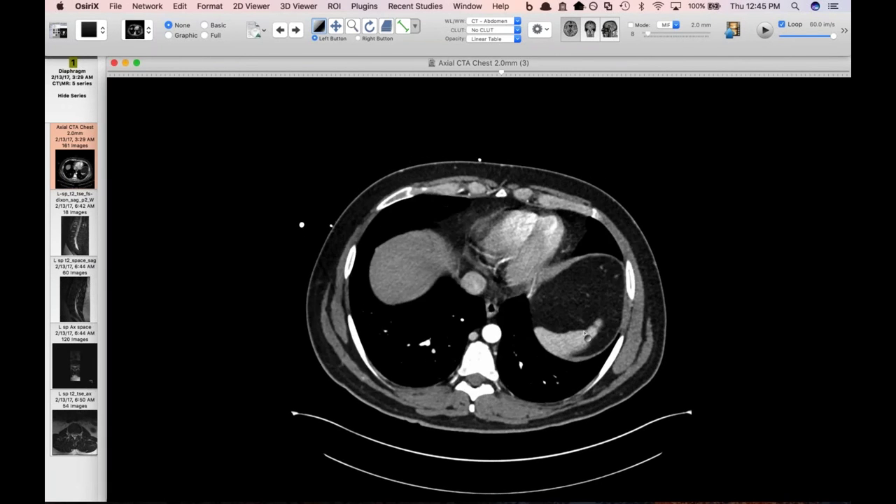
{"action": "scroll", "coordinate": [587, 336], "scroll_direction": "up", "scroll_amount": 4}
{"action": "scroll", "coordinate": [570, 350], "scroll_direction": "down", "scroll_amount": 10}
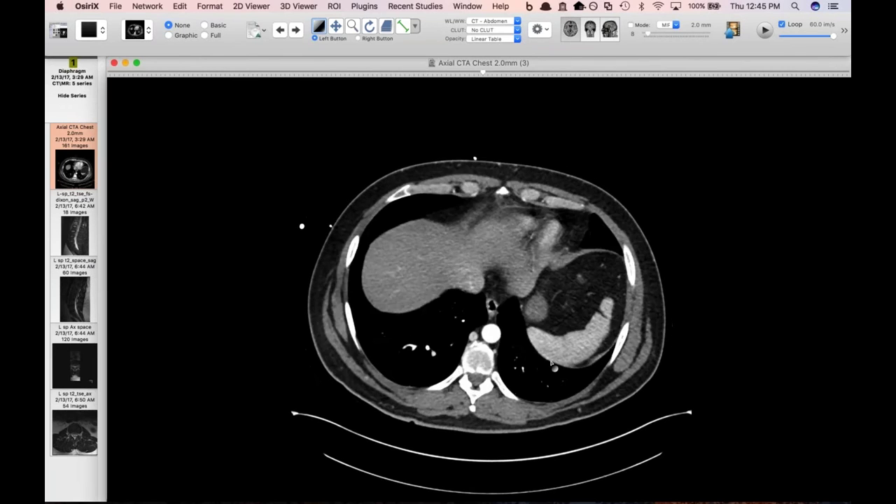
Step: Go back to the kidney-level axial slices and examine the crural attachments around the aorta and vertebral bodies
{"action": "scroll", "coordinate": [551, 364], "scroll_direction": "down", "scroll_amount": 20}
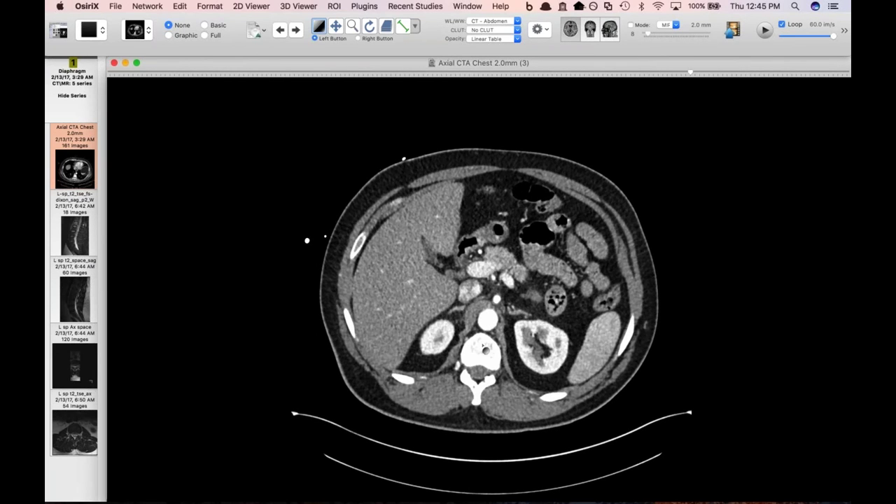
{"action": "scroll", "coordinate": [307, 240], "scroll_direction": "down", "scroll_amount": 4}
{"action": "scroll", "coordinate": [308, 242], "scroll_direction": "down", "scroll_amount": 5}
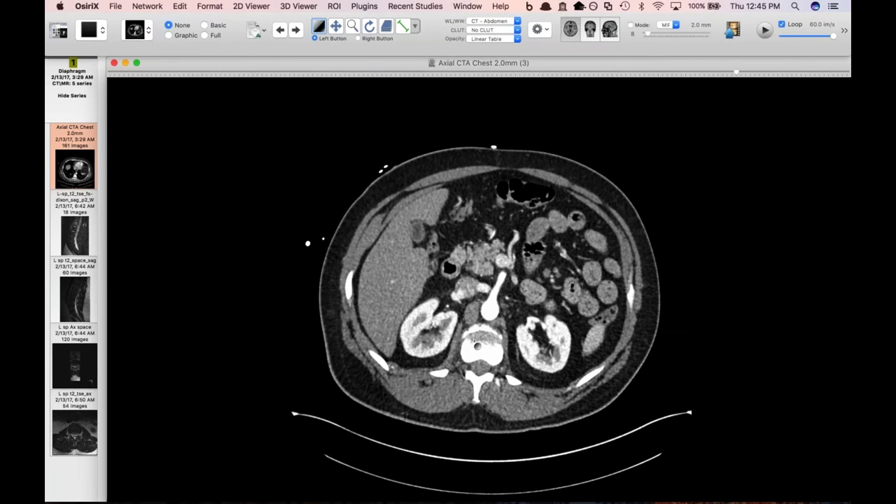
{"action": "scroll", "coordinate": [308, 244], "scroll_direction": "down", "scroll_amount": 4}
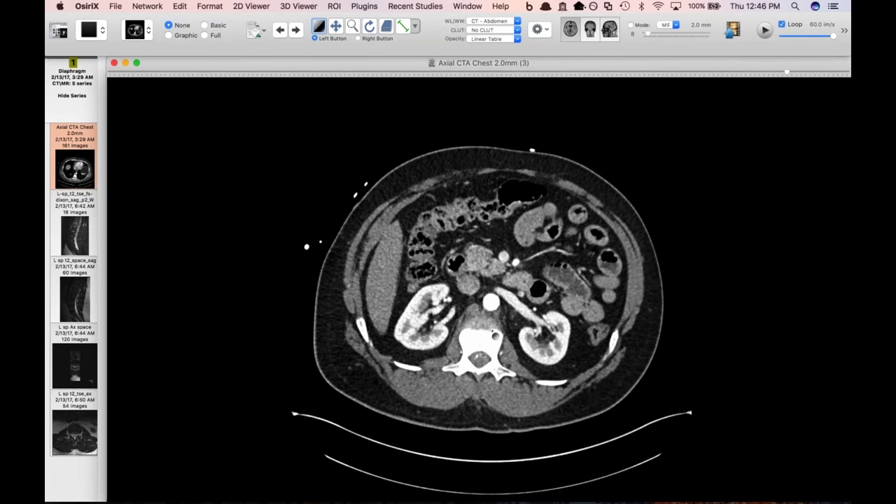
{"action": "scroll", "coordinate": [306, 247], "scroll_direction": "up", "scroll_amount": 4}
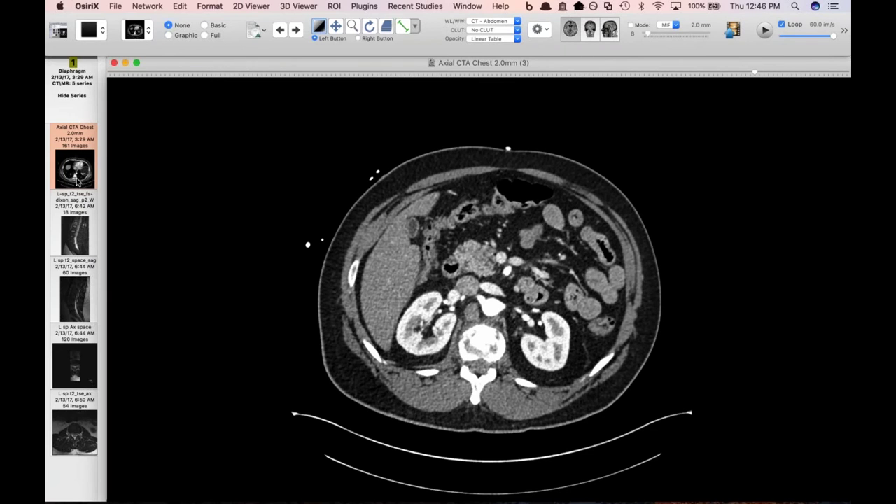
Step: Reslice the chest CTA in the coronal plane and examine the left hemidiaphragm above the stomach and spleen
{"action": "left_click", "coordinate": [590, 29]}
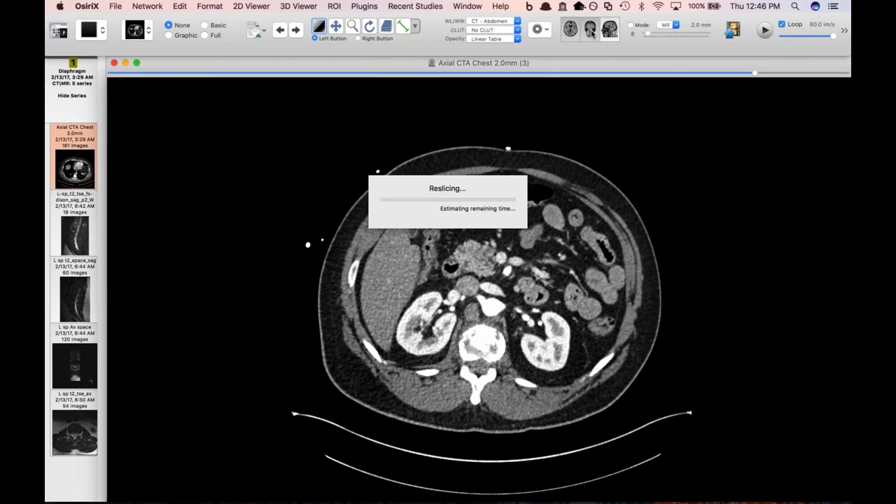
{"action": "scroll", "coordinate": [469, 299], "scroll_direction": "down", "scroll_amount": 10}
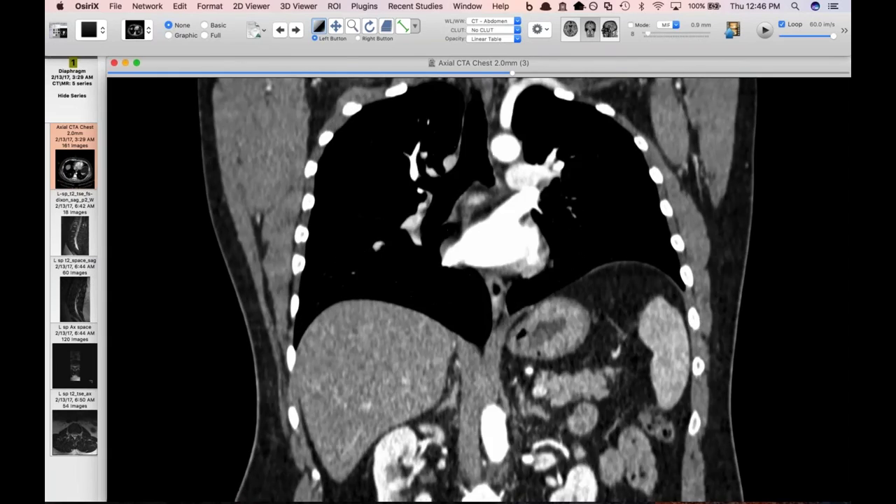
{"action": "scroll", "coordinate": [620, 306], "scroll_direction": "up", "scroll_amount": 6}
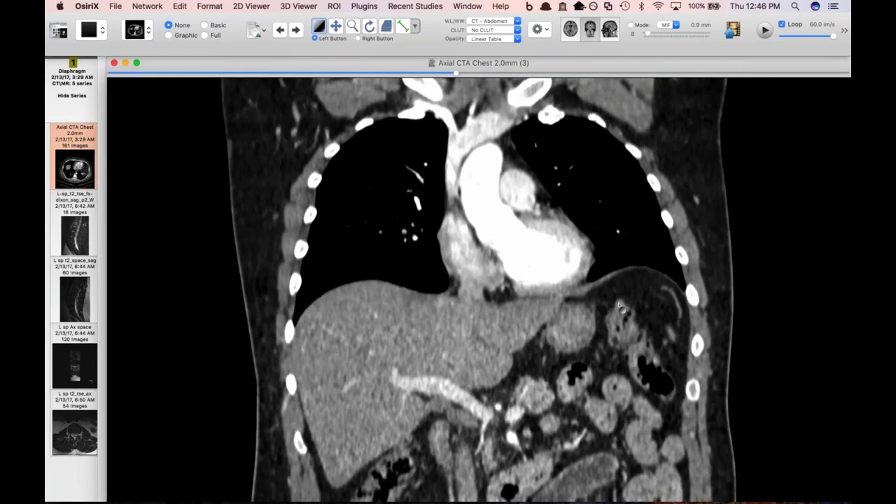
{"action": "scroll", "coordinate": [620, 307], "scroll_direction": "down", "scroll_amount": 8}
{"action": "scroll", "coordinate": [619, 306], "scroll_direction": "up", "scroll_amount": 5}
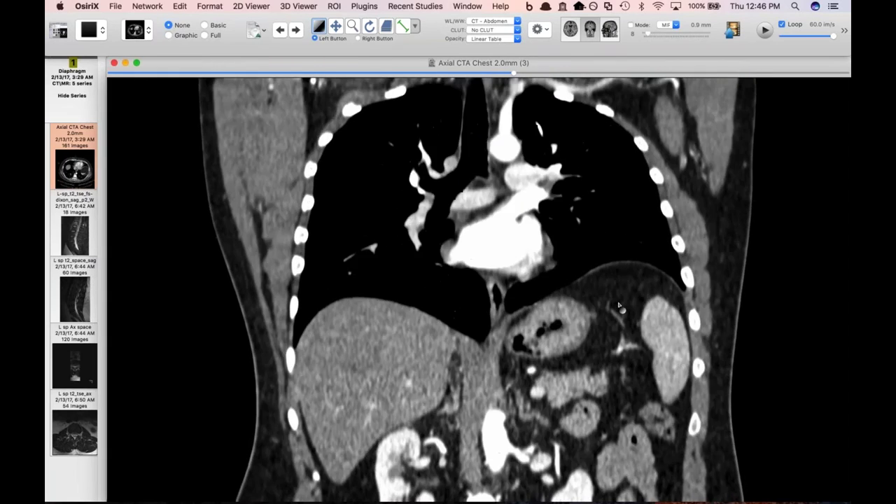
{"action": "scroll", "coordinate": [619, 306], "scroll_direction": "up", "scroll_amount": 5}
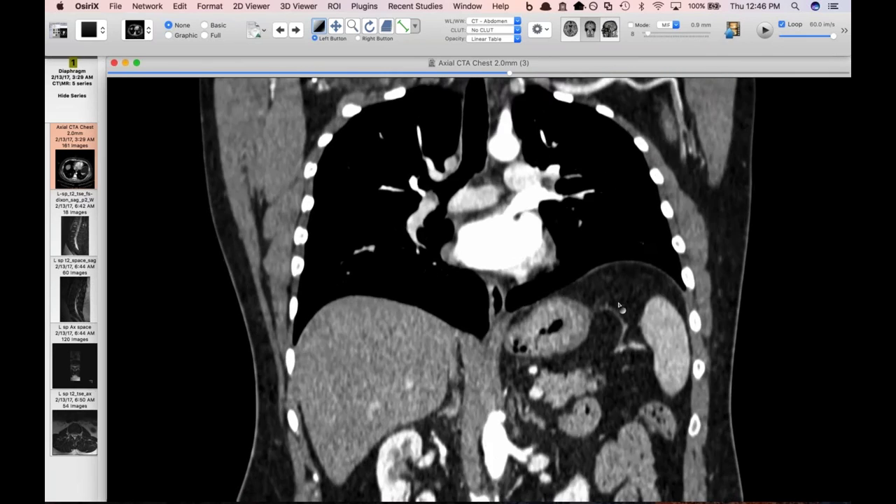
{"action": "scroll", "coordinate": [619, 306], "scroll_direction": "down", "scroll_amount": 6}
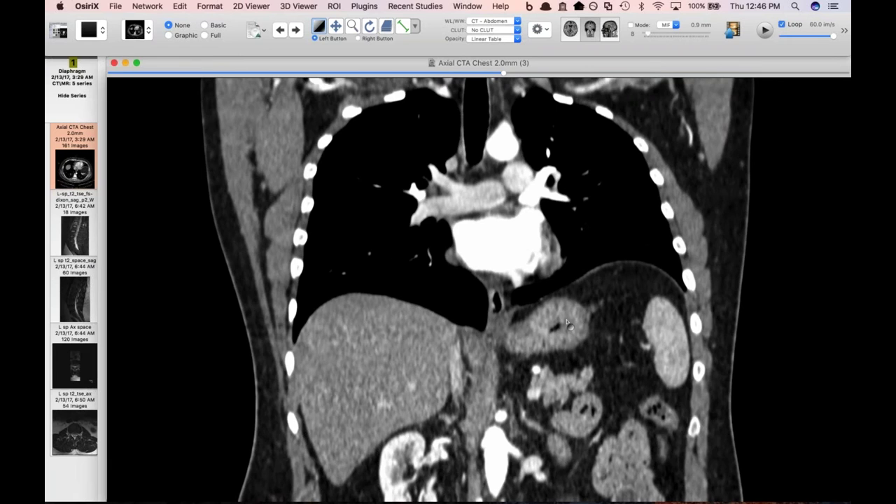
Step: Widen the window on the coronal reconstruction and examine the crura beside the descending aorta and upper lumbar spine
{"action": "scroll", "coordinate": [524, 406], "scroll_direction": "down", "scroll_amount": 8}
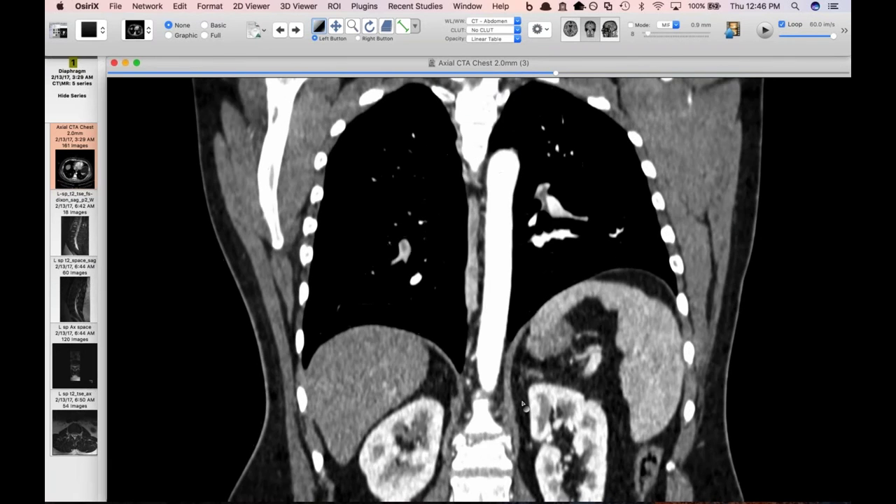
{"action": "scroll", "coordinate": [523, 404], "scroll_direction": "down", "scroll_amount": 4}
{"action": "left_click_drag", "start_coordinate": [499, 450], "coordinate": [555, 444]}
{"action": "scroll", "coordinate": [543, 456], "scroll_direction": "down", "scroll_amount": 2}
{"action": "scroll", "coordinate": [542, 456], "scroll_direction": "up", "scroll_amount": 5}
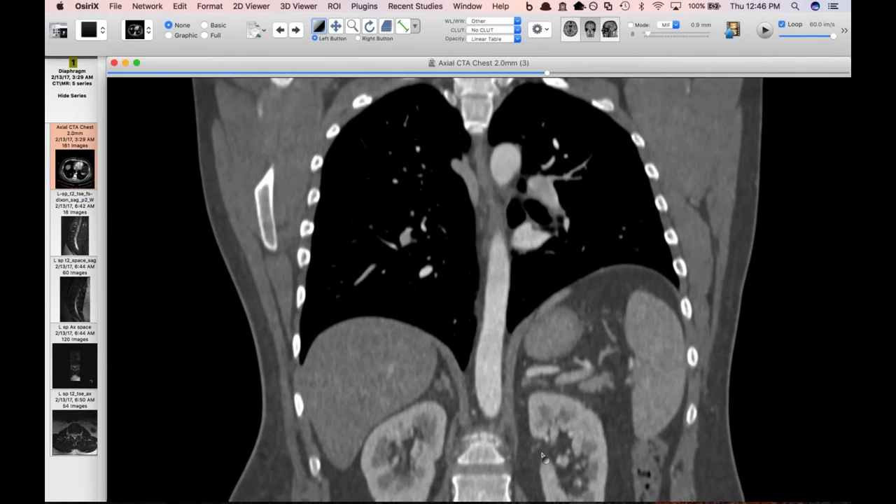
{"action": "scroll", "coordinate": [542, 456], "scroll_direction": "up", "scroll_amount": 3}
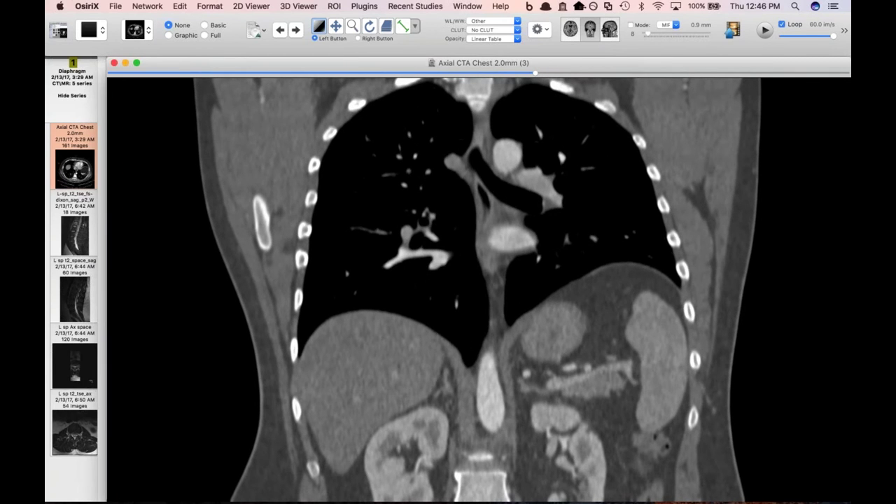
Step: Close the Diaphragm case, open the Lung Airway Radiograph case's first W CHEST PA image and enlarge it
{"action": "key", "text": "super+w"}
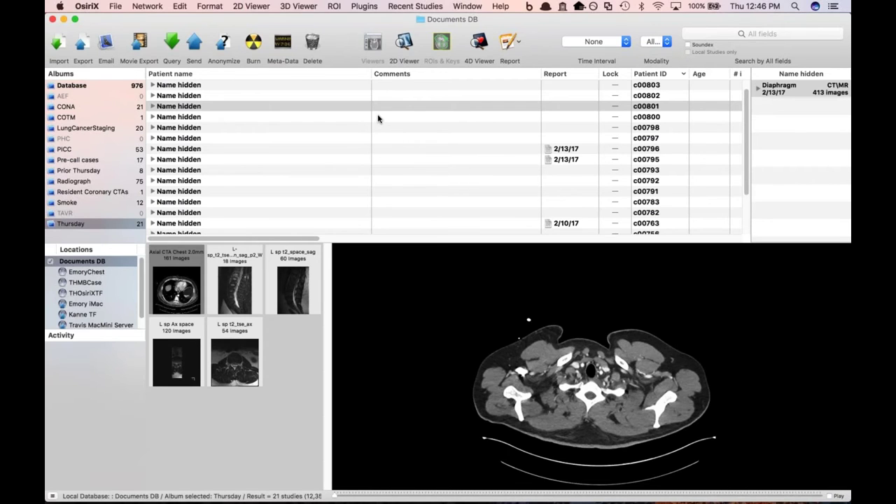
{"action": "left_click", "coordinate": [198, 98]}
{"action": "left_click", "coordinate": [198, 98]}
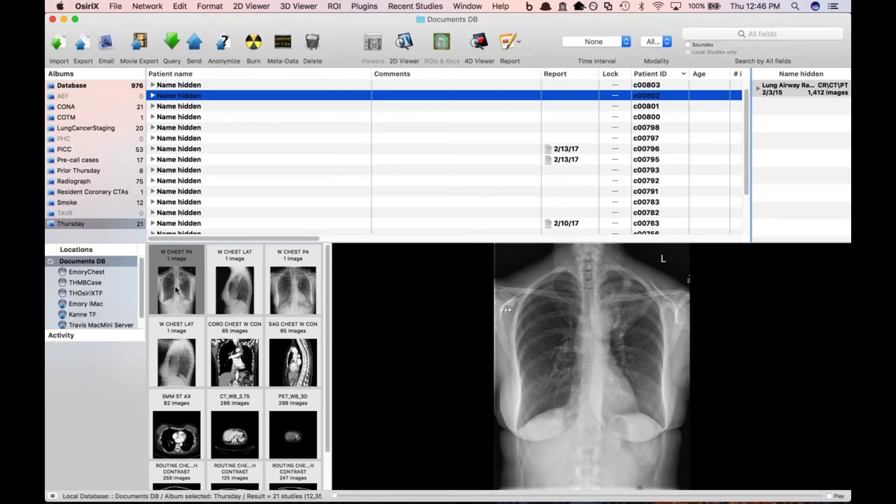
{"action": "double_click", "coordinate": [176, 290]}
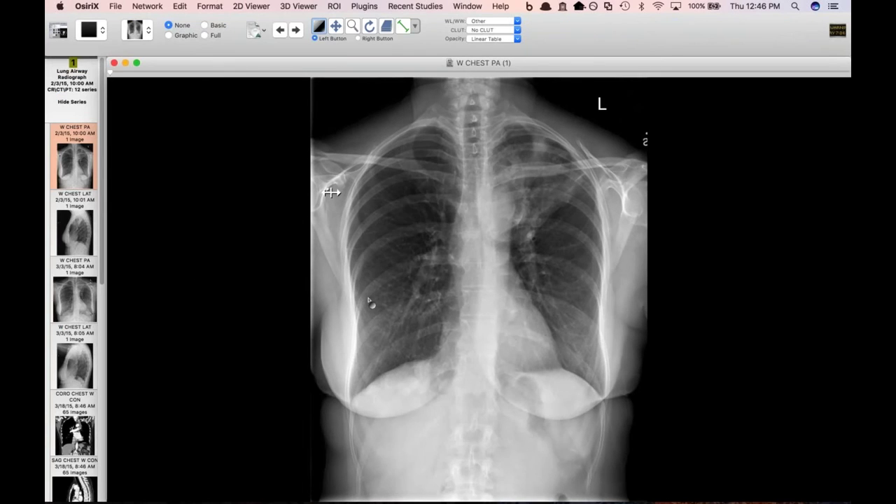
{"action": "key", "text": "z"}
{"action": "left_click_drag", "start_coordinate": [459, 345], "coordinate": [465, 318]}
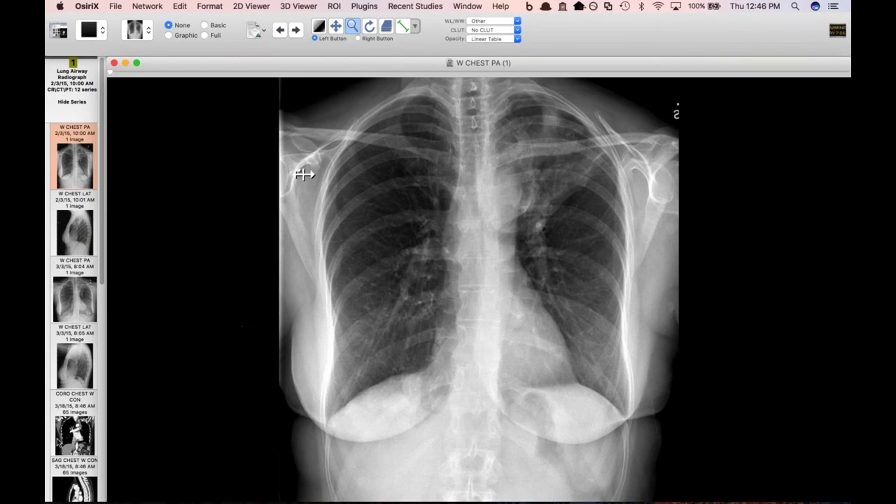
Step: Compare the 2/3/15 and 3/3/15 W CHEST PA radiographs side by side, adjusting the window contrast of each
{"action": "scroll", "coordinate": [63, 437], "scroll_direction": "down", "scroll_amount": 12}
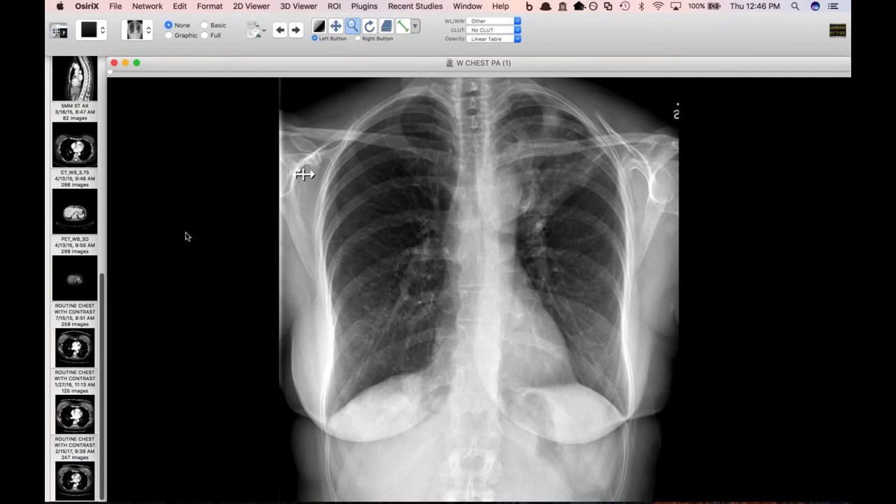
{"action": "scroll", "coordinate": [75, 280], "scroll_direction": "up", "scroll_amount": 15}
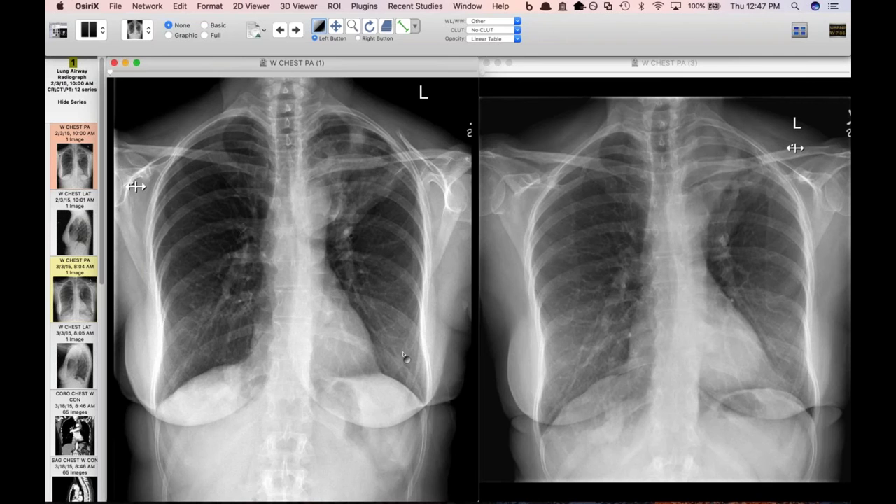
{"action": "left_click_drag", "start_coordinate": [405, 358], "coordinate": [394, 353]}
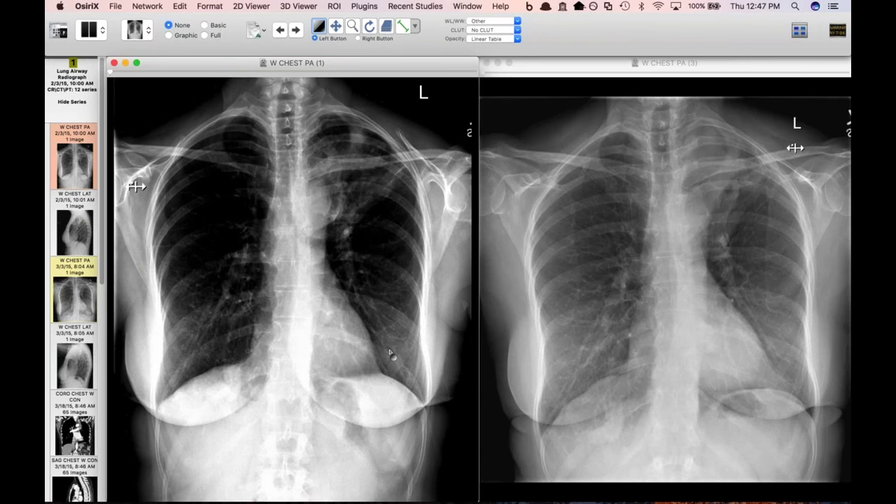
{"action": "left_click", "coordinate": [509, 402]}
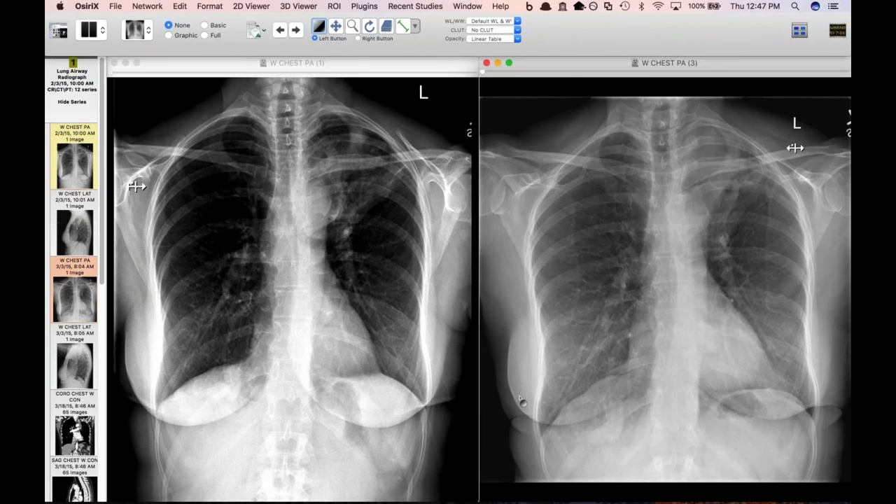
{"action": "left_click_drag", "start_coordinate": [511, 401], "coordinate": [516, 398]}
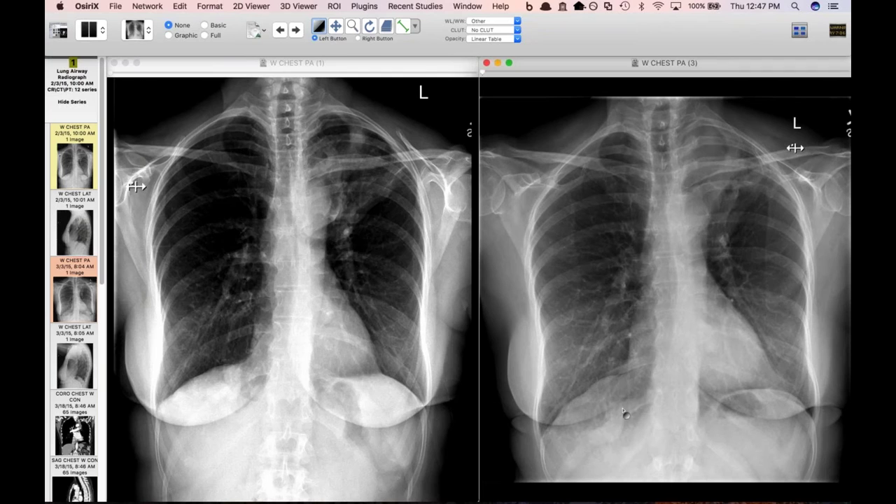
{"action": "left_click_drag", "start_coordinate": [618, 428], "coordinate": [618, 384]}
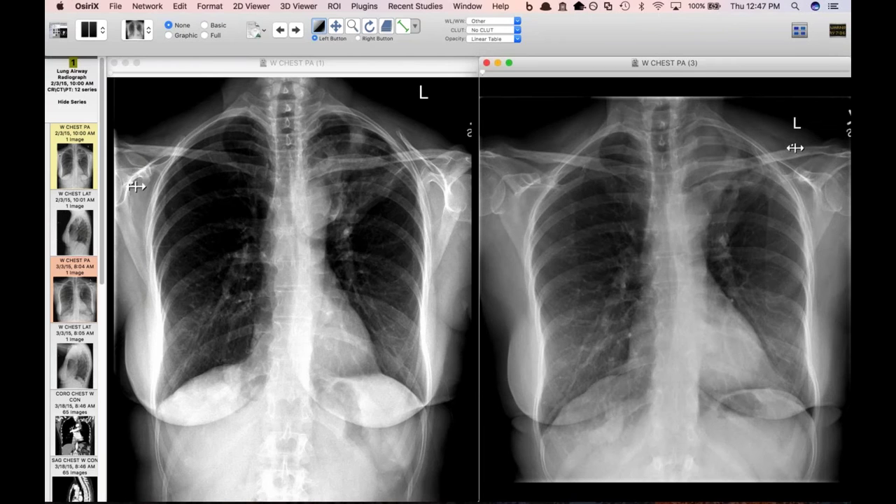
{"action": "left_click_drag", "start_coordinate": [725, 381], "coordinate": [716, 375]}
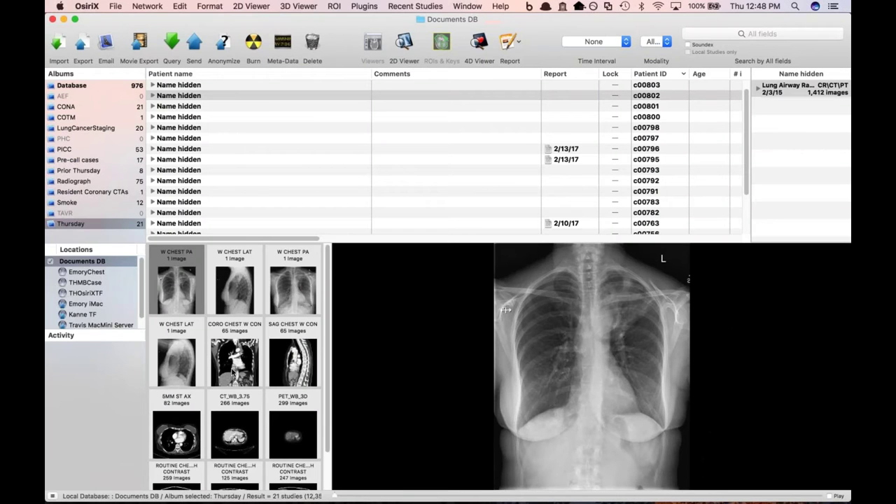
Step: Open the 5MM ST AX series and examine the left lung opacity beside the aortic arch
{"action": "scroll", "coordinate": [233, 371], "scroll_direction": "down", "scroll_amount": 3}
{"action": "double_click", "coordinate": [168, 383]}
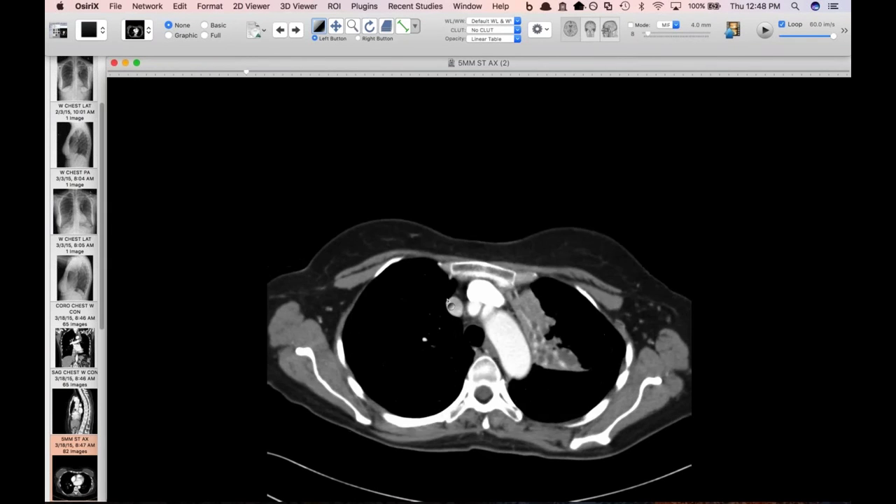
{"action": "scroll", "coordinate": [448, 301], "scroll_direction": "down", "scroll_amount": 3}
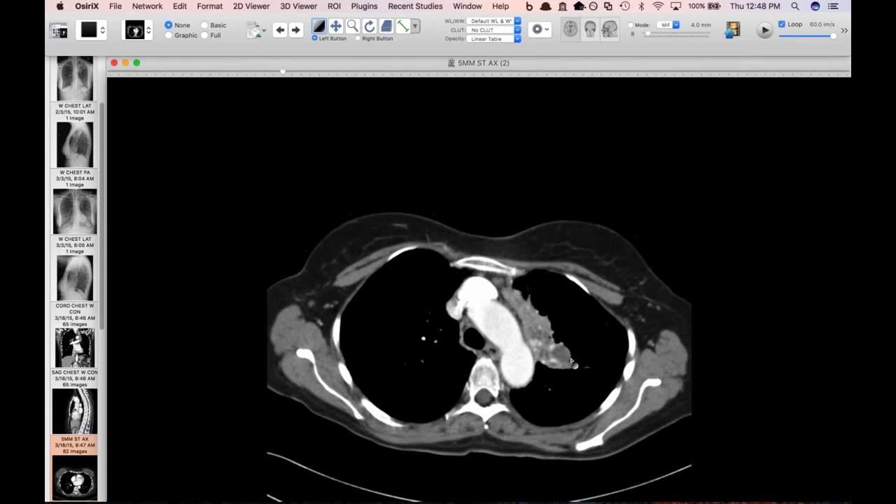
{"action": "scroll", "coordinate": [571, 360], "scroll_direction": "up", "scroll_amount": 2}
Step: Examine the left upper lung on the 5MM ST AX series with the CT - Pulmonary window, then with CT - Abdomen
{"action": "key", "text": "4"}
{"action": "scroll", "coordinate": [571, 361], "scroll_direction": "down", "scroll_amount": 6}
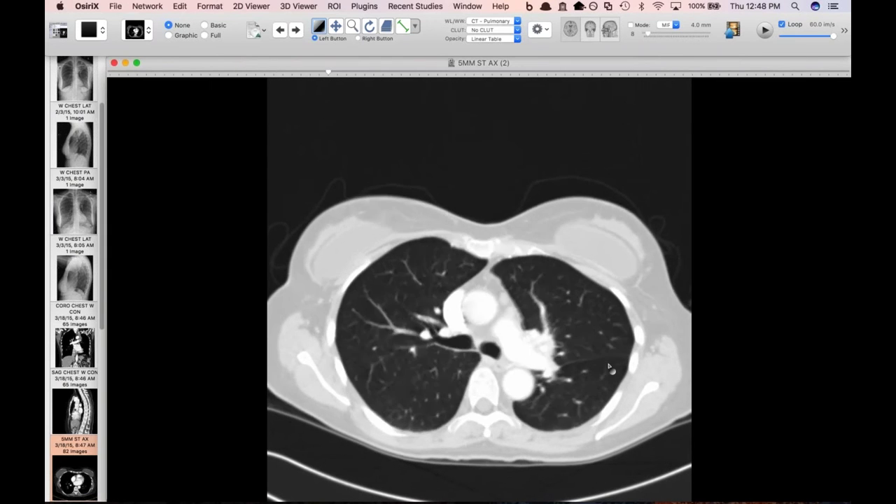
{"action": "key", "text": "1"}
{"action": "scroll", "coordinate": [588, 360], "scroll_direction": "up", "scroll_amount": 3}
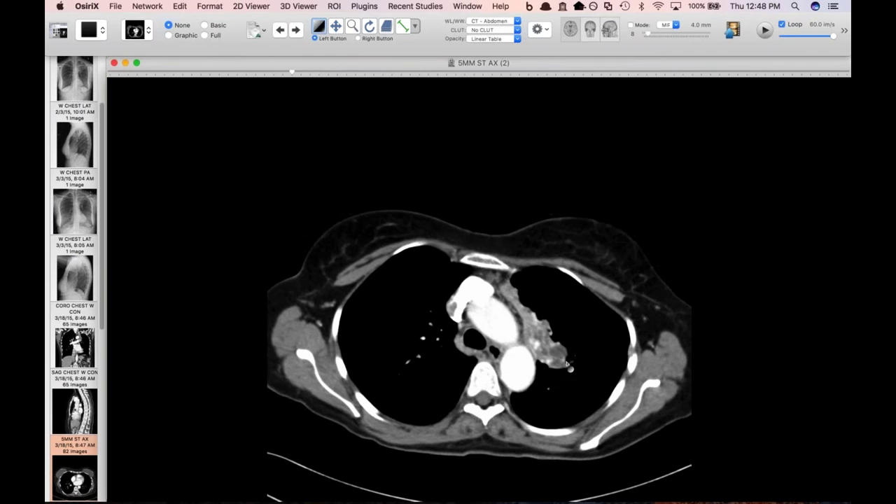
Step: Examine the left hilum through the 5MM ST AX slices with a wider window contrast
{"action": "scroll", "coordinate": [557, 357], "scroll_direction": "down", "scroll_amount": 3}
{"action": "scroll", "coordinate": [568, 365], "scroll_direction": "down", "scroll_amount": 1}
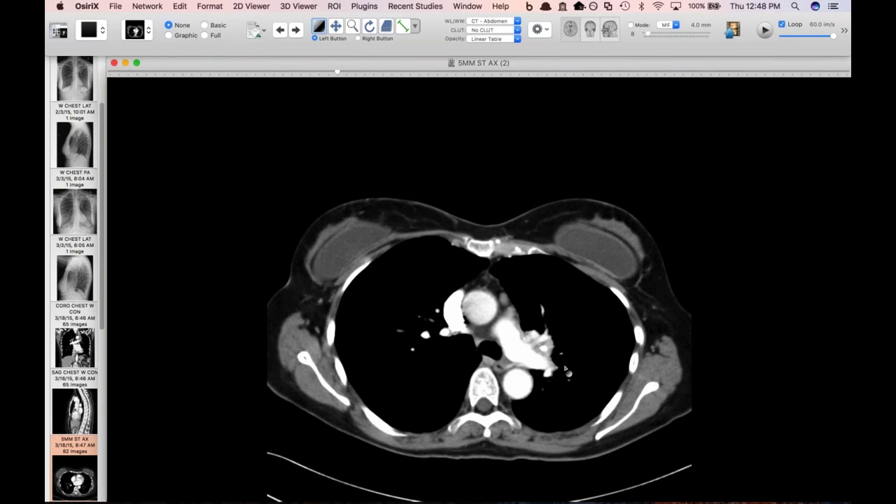
{"action": "scroll", "coordinate": [565, 369], "scroll_direction": "down", "scroll_amount": 1}
{"action": "left_click_drag", "start_coordinate": [566, 369], "coordinate": [608, 359]}
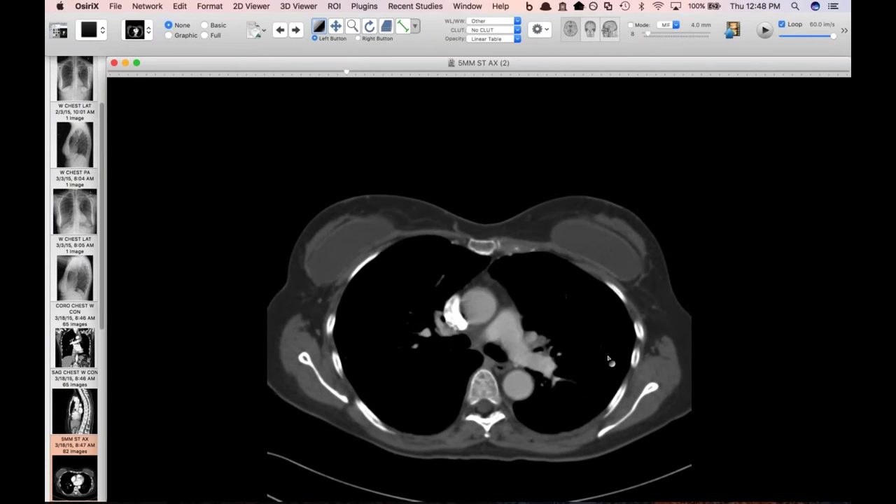
{"action": "scroll", "coordinate": [602, 358], "scroll_direction": "up", "scroll_amount": 2}
{"action": "left_click_drag", "start_coordinate": [546, 350], "coordinate": [580, 353]}
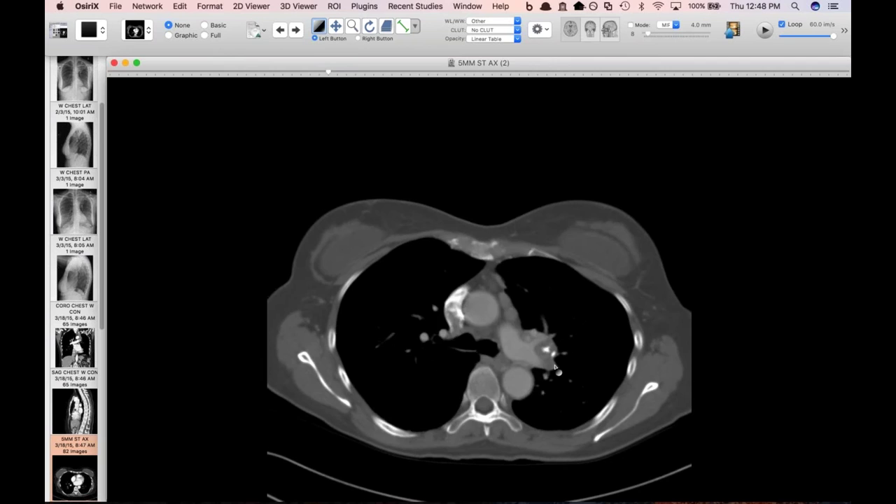
{"action": "scroll", "coordinate": [555, 367], "scroll_direction": "down", "scroll_amount": 3}
{"action": "scroll", "coordinate": [546, 353], "scroll_direction": "up", "scroll_amount": 2}
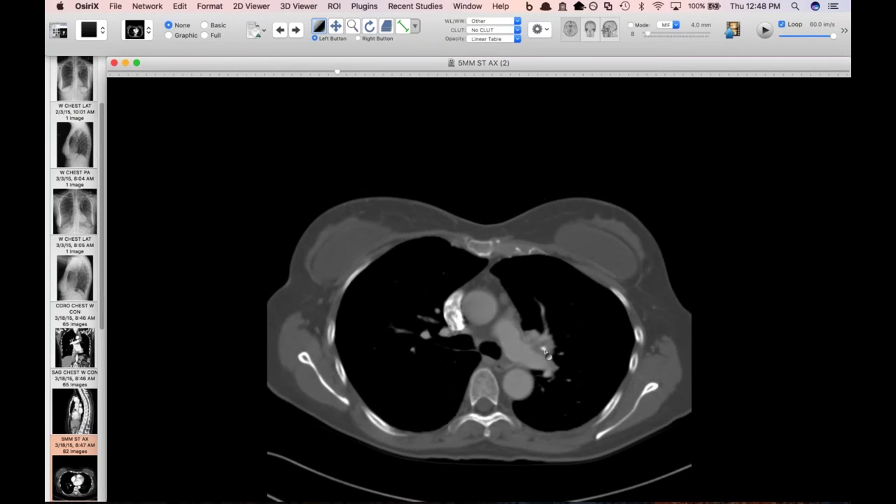
{"action": "scroll", "coordinate": [548, 358], "scroll_direction": "up", "scroll_amount": 2}
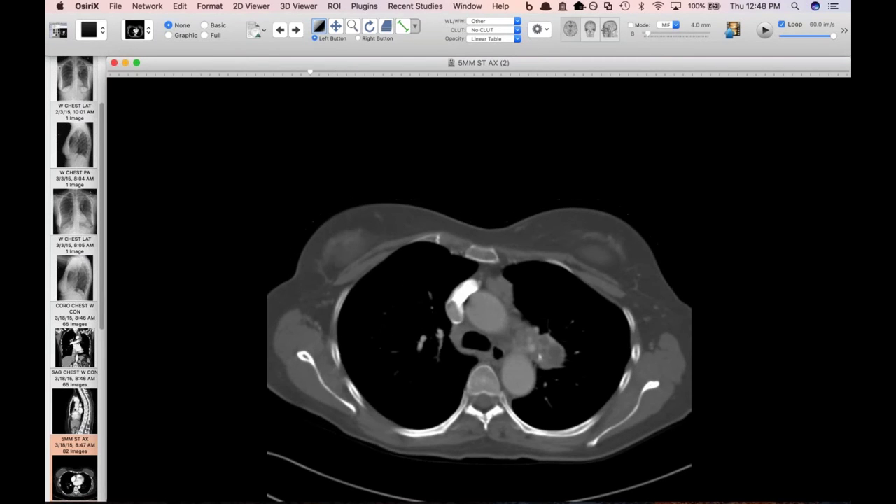
Step: Open the CORO CHEST W CON series at the left hilum and display it with a widened CT - Pulmonary window
{"action": "key", "text": "Up"}
{"action": "key", "text": "Up"}
{"action": "scroll", "coordinate": [471, 338], "scroll_direction": "down", "scroll_amount": 5}
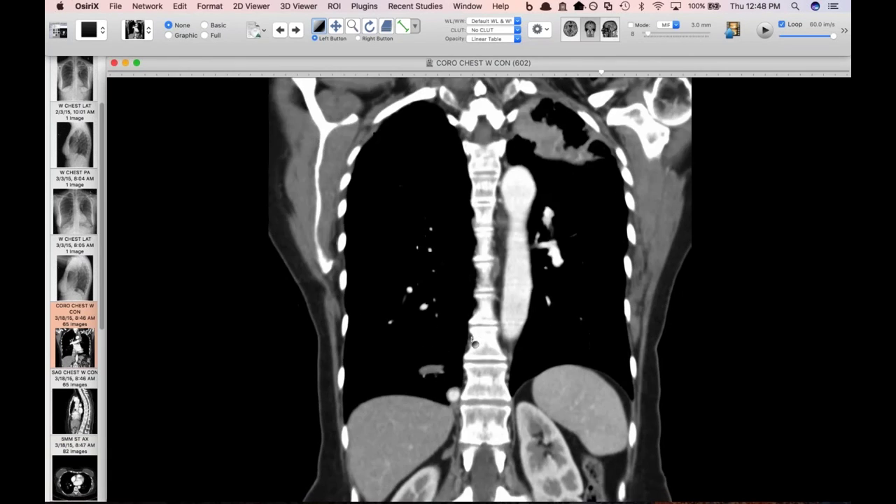
{"action": "scroll", "coordinate": [473, 342], "scroll_direction": "up", "scroll_amount": 8}
{"action": "scroll", "coordinate": [528, 287], "scroll_direction": "down", "scroll_amount": 2}
{"action": "key", "text": "5"}
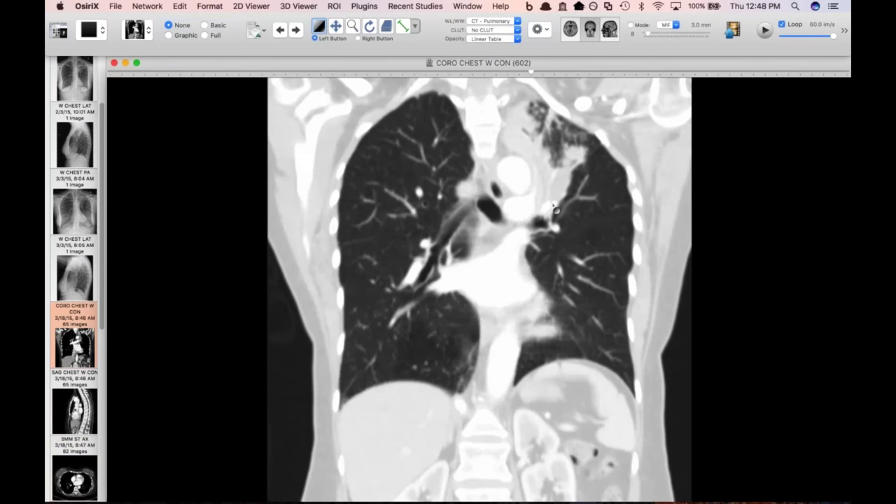
{"action": "left_click_drag", "start_coordinate": [553, 207], "coordinate": [569, 209]}
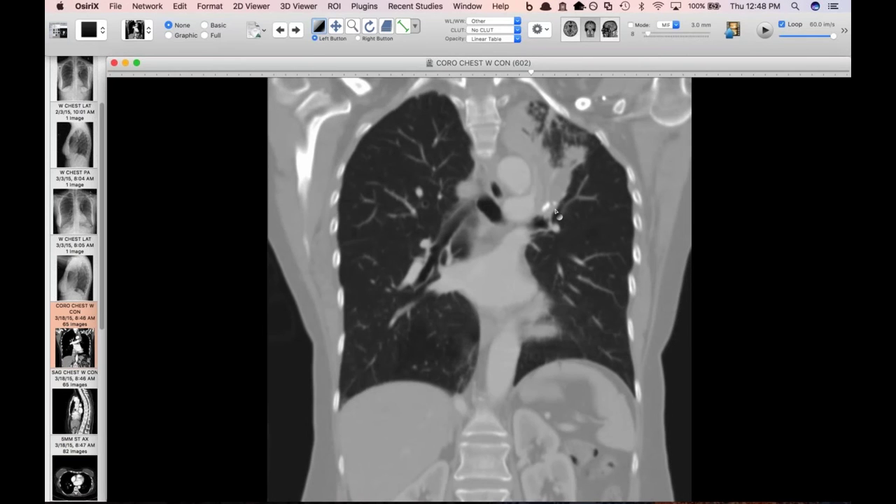
Step: Examine the left upper lung and hilum through the CORO CHEST W CON slices
{"action": "scroll", "coordinate": [556, 212], "scroll_direction": "up", "scroll_amount": 3}
{"action": "scroll", "coordinate": [556, 212], "scroll_direction": "down", "scroll_amount": 5}
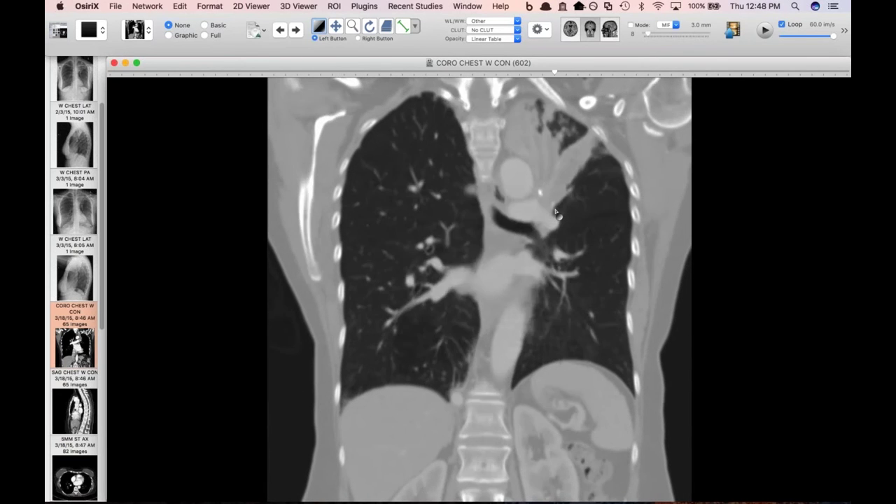
{"action": "scroll", "coordinate": [556, 212], "scroll_direction": "up", "scroll_amount": 3}
{"action": "scroll", "coordinate": [557, 212], "scroll_direction": "down", "scroll_amount": 2}
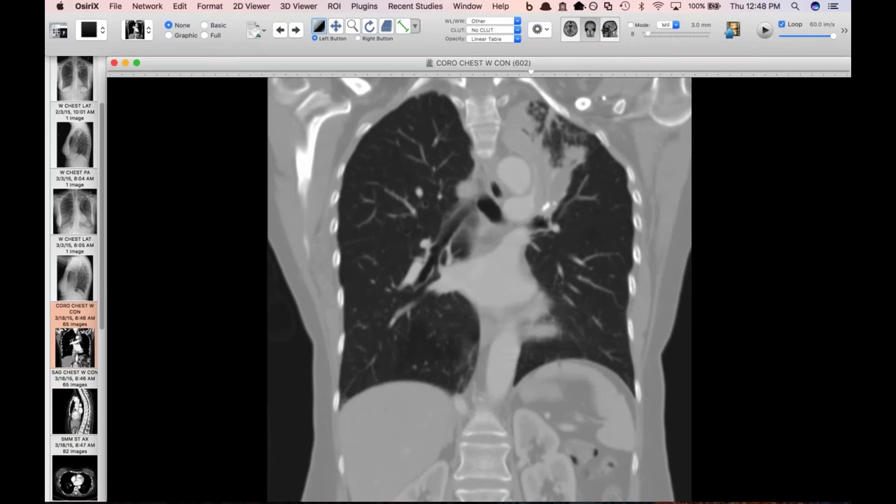
{"action": "scroll", "coordinate": [68, 339], "scroll_direction": "up", "scroll_amount": 3}
Step: Return to the 5MM ST AX series and place the 4/13/15 CT_WB_3.75 series beside it
{"action": "scroll", "coordinate": [68, 338], "scroll_direction": "down", "scroll_amount": 8}
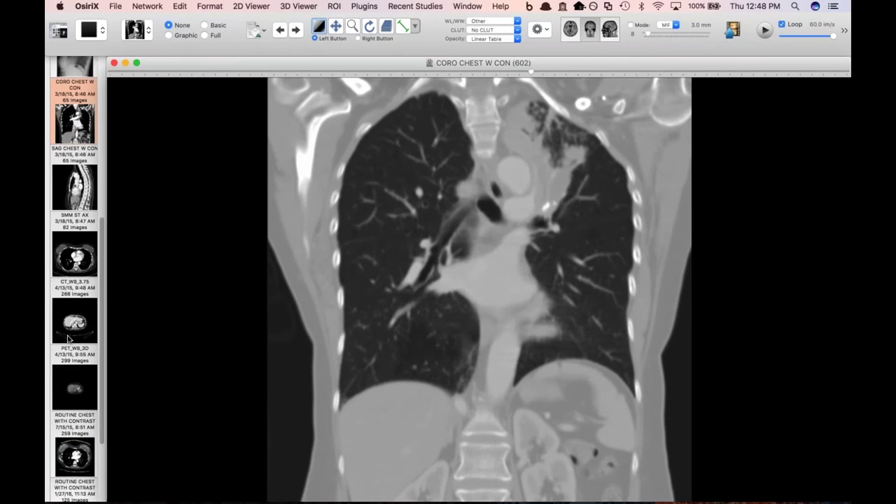
{"action": "scroll", "coordinate": [65, 283], "scroll_direction": "up", "scroll_amount": 3}
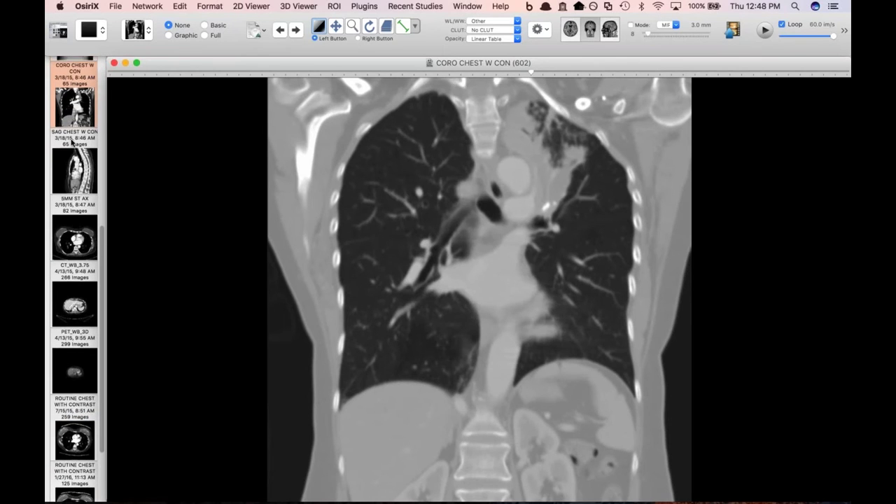
{"action": "left_click", "coordinate": [62, 288]}
{"action": "scroll", "coordinate": [61, 378], "scroll_direction": "down", "scroll_amount": 2}
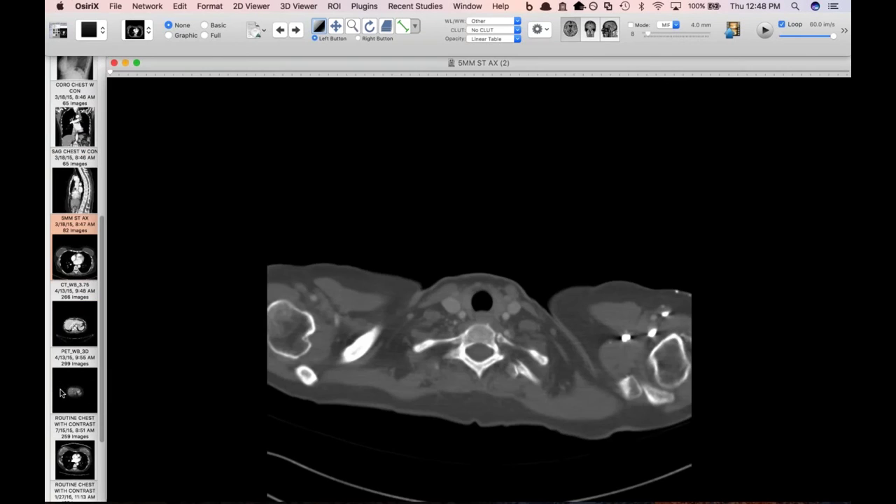
{"action": "left_click_drag", "start_coordinate": [75, 327], "coordinate": [649, 96]}
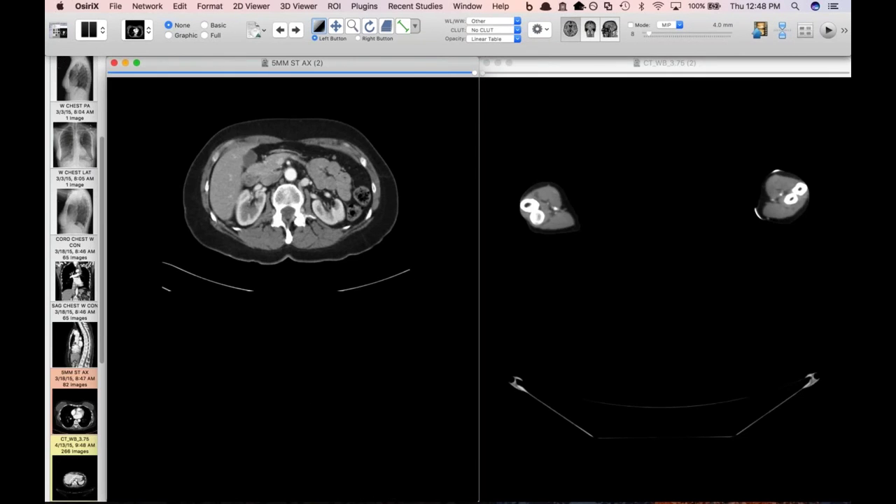
Step: Bring both series to the level of the left hilum, with CT_WB_3.75 in the CT - Abdomen window
{"action": "left_click", "coordinate": [693, 228]}
{"action": "scroll", "coordinate": [693, 228], "scroll_direction": "down", "scroll_amount": 10}
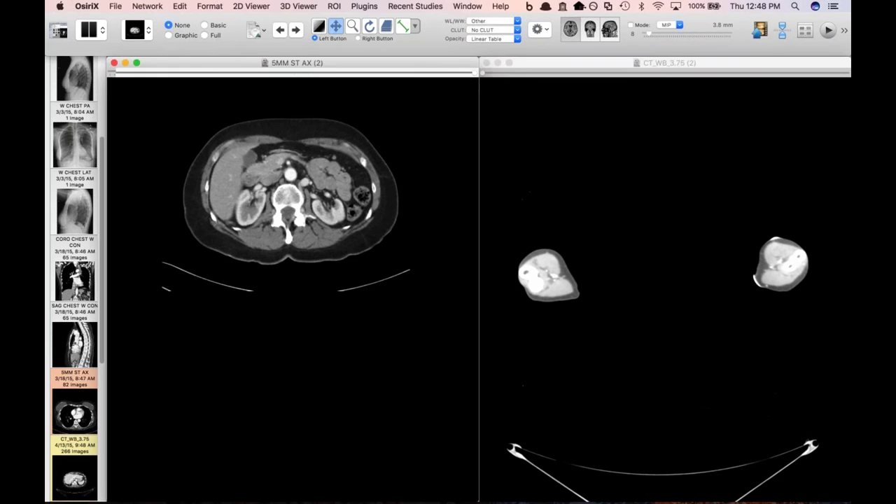
{"action": "scroll", "coordinate": [664, 315], "scroll_direction": "down", "scroll_amount": 20}
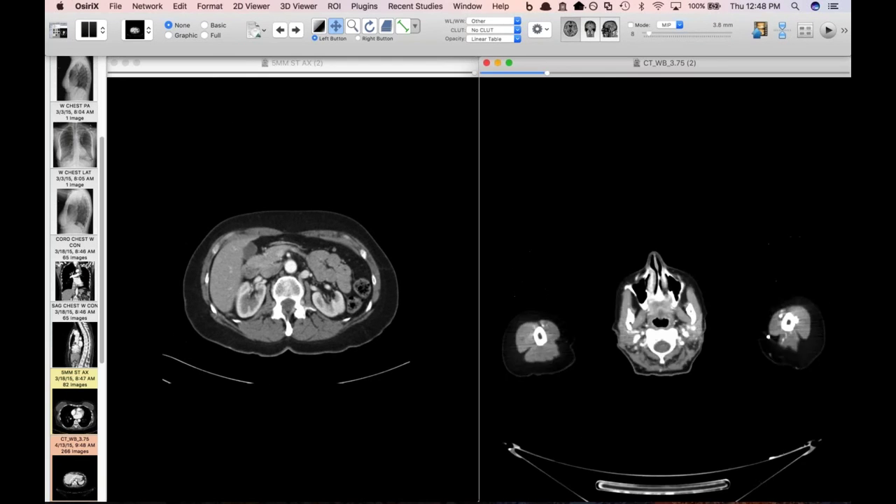
{"action": "scroll", "coordinate": [625, 305], "scroll_direction": "up", "scroll_amount": 10}
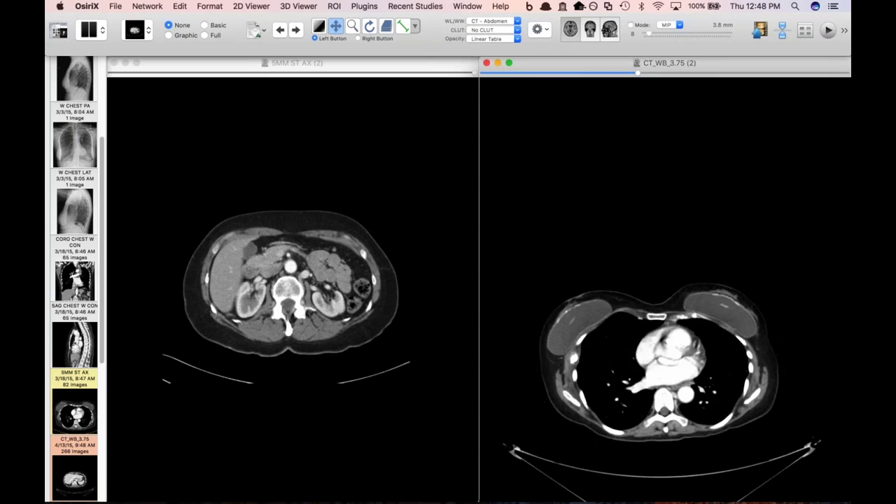
{"action": "left_click", "coordinate": [287, 280]}
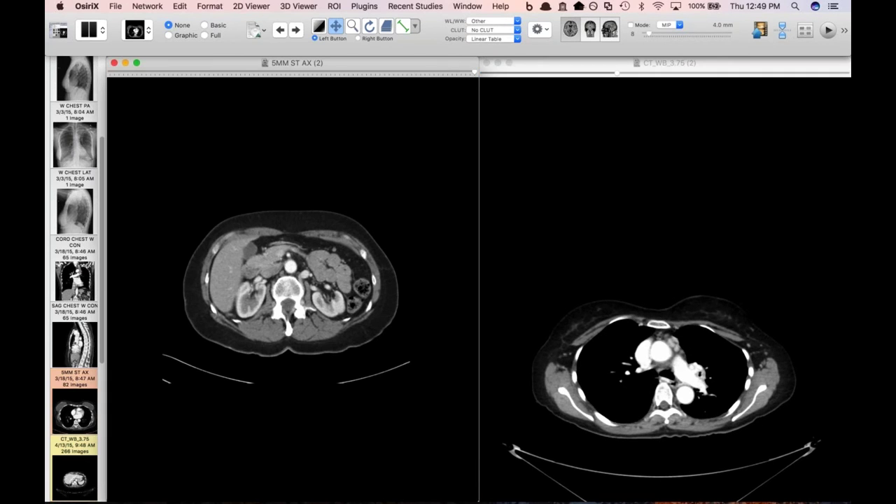
{"action": "scroll", "coordinate": [286, 280], "scroll_direction": "up", "scroll_amount": 20}
{"action": "scroll", "coordinate": [287, 280], "scroll_direction": "down", "scroll_amount": 12}
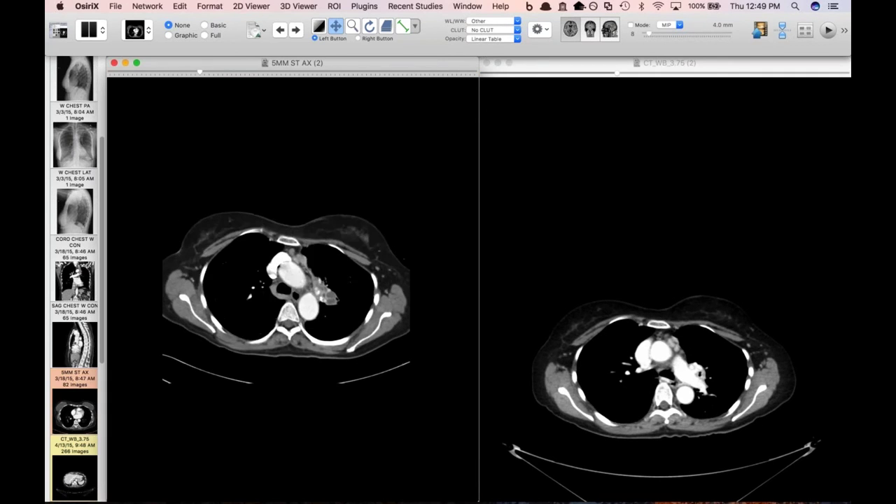
Step: Widen the window contrast of 5MM ST AX and CT_WB_3.75 and compare the left hilum on both
{"action": "key", "text": "w"}
{"action": "left_click_drag", "start_coordinate": [345, 315], "coordinate": [365, 307]}
{"action": "scroll", "coordinate": [334, 295], "scroll_direction": "up", "scroll_amount": 3}
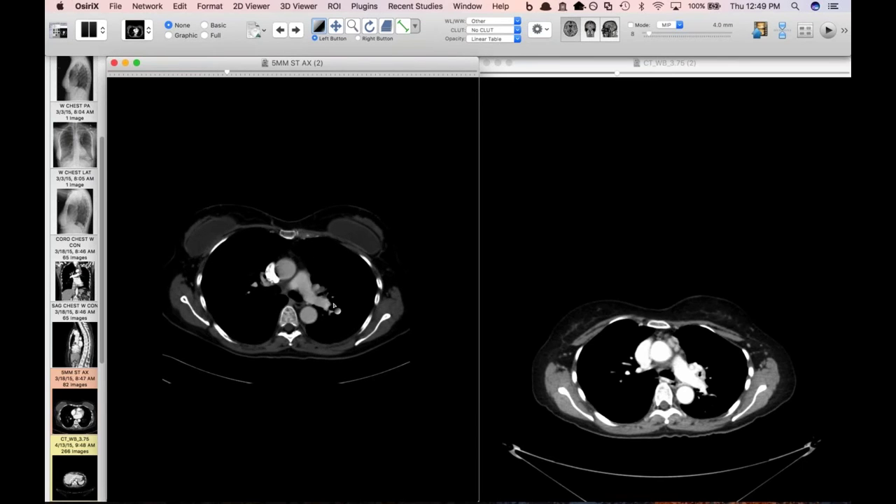
{"action": "left_click", "coordinate": [627, 397]}
{"action": "scroll", "coordinate": [627, 397], "scroll_direction": "down", "scroll_amount": 5}
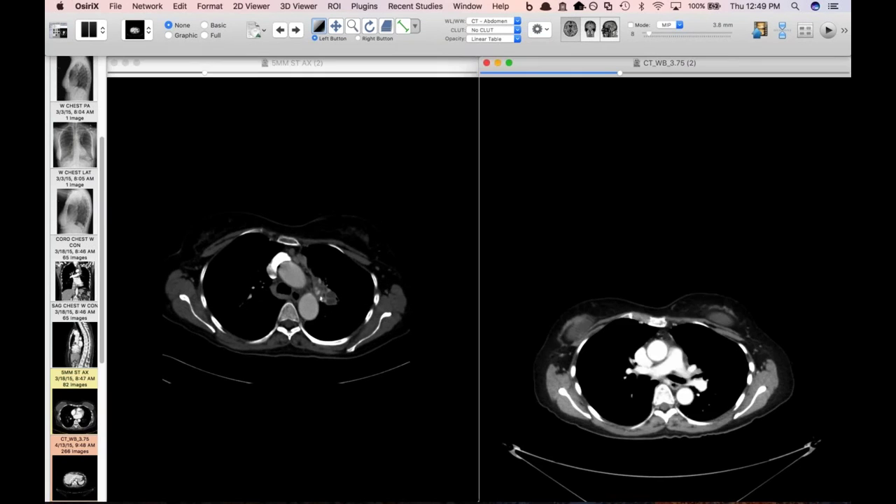
{"action": "scroll", "coordinate": [627, 398], "scroll_direction": "up", "scroll_amount": 5}
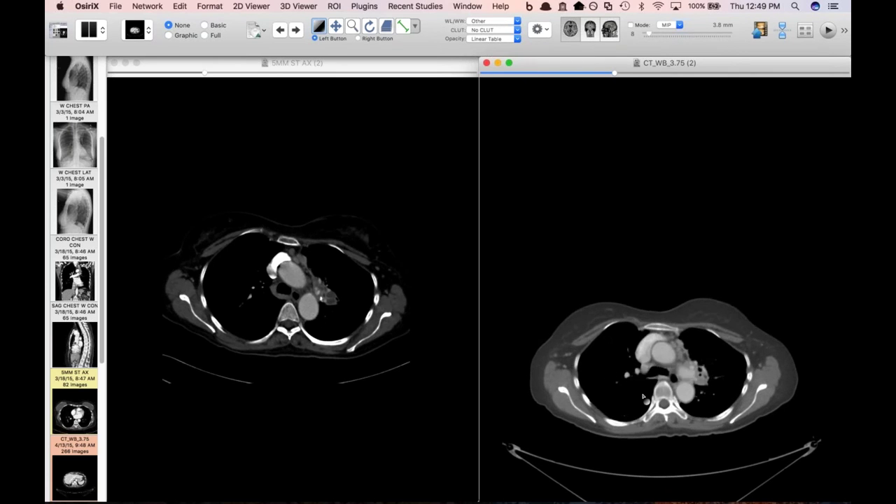
{"action": "scroll", "coordinate": [701, 384], "scroll_direction": "up", "scroll_amount": 3}
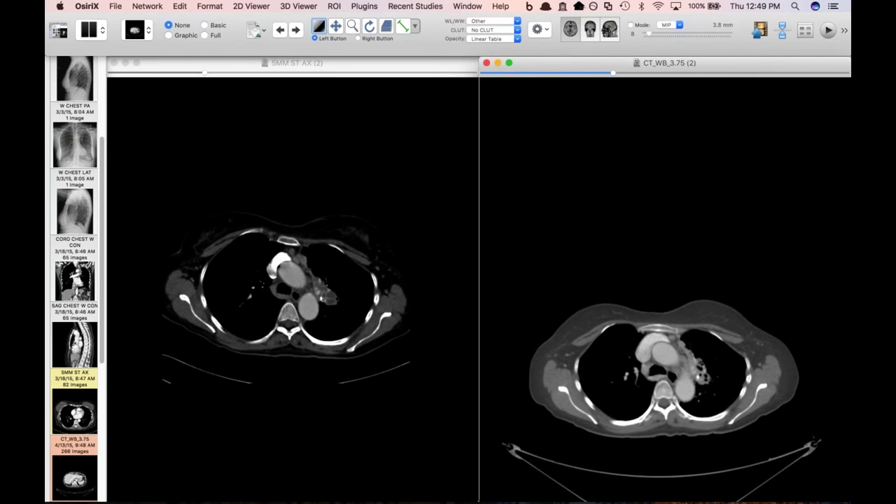
Step: Enlarge the 5MM ST AX images and adjust their window contrast around the left hilum
{"action": "left_click", "coordinate": [344, 303]}
{"action": "scroll", "coordinate": [344, 303], "scroll_direction": "down", "scroll_amount": 4}
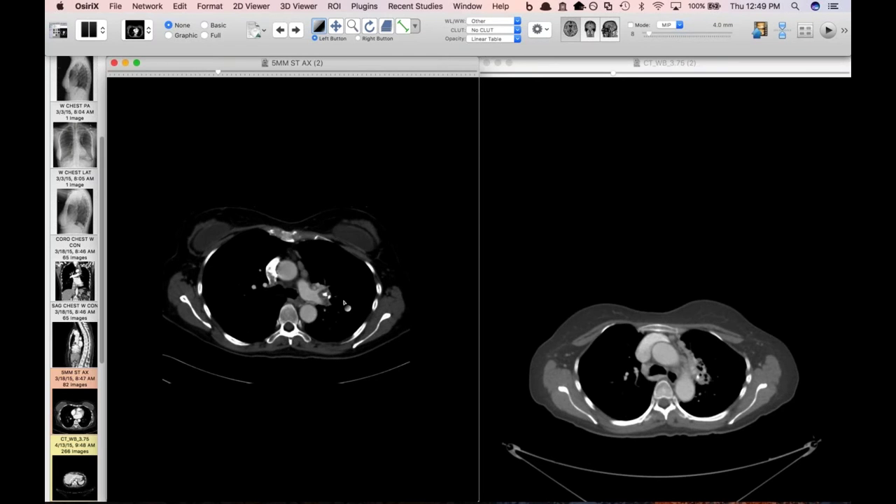
{"action": "left_click_drag", "start_coordinate": [325, 305], "coordinate": [327, 312]}
{"action": "scroll", "coordinate": [327, 313], "scroll_direction": "down", "scroll_amount": 5}
{"action": "key", "text": "z"}
{"action": "left_click_drag", "start_coordinate": [327, 312], "coordinate": [327, 280]}
{"action": "scroll", "coordinate": [341, 261], "scroll_direction": "down", "scroll_amount": 3}
{"action": "scroll", "coordinate": [292, 277], "scroll_direction": "up", "scroll_amount": 2}
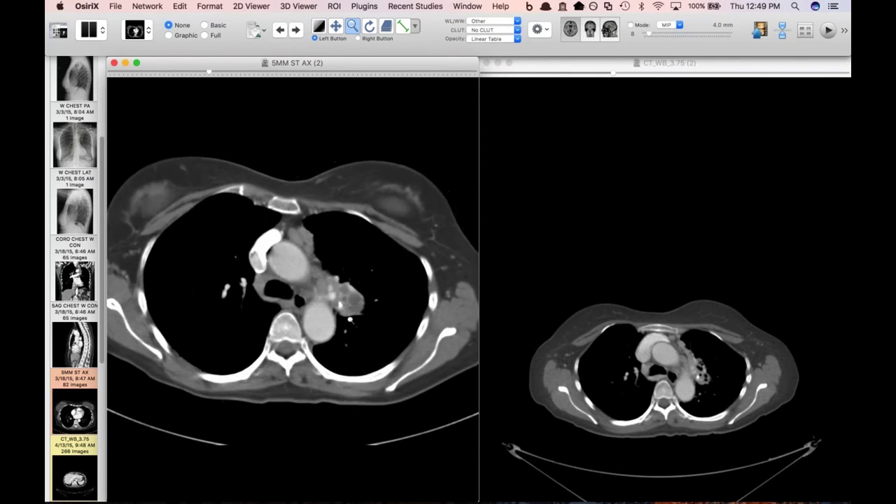
{"action": "scroll", "coordinate": [376, 316], "scroll_direction": "down", "scroll_amount": 2}
{"action": "key", "text": "w"}
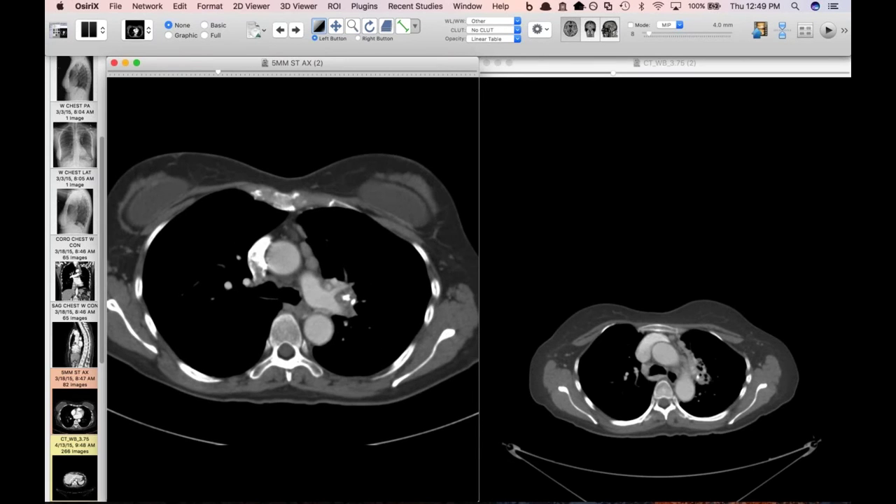
Step: Enlarge the CT_WB_3.75 images to match the neighbouring series and adjust their window contrast
{"action": "left_click", "coordinate": [650, 376]}
{"action": "left_click_drag", "start_coordinate": [650, 376], "coordinate": [675, 223]}
{"action": "key", "text": "w"}
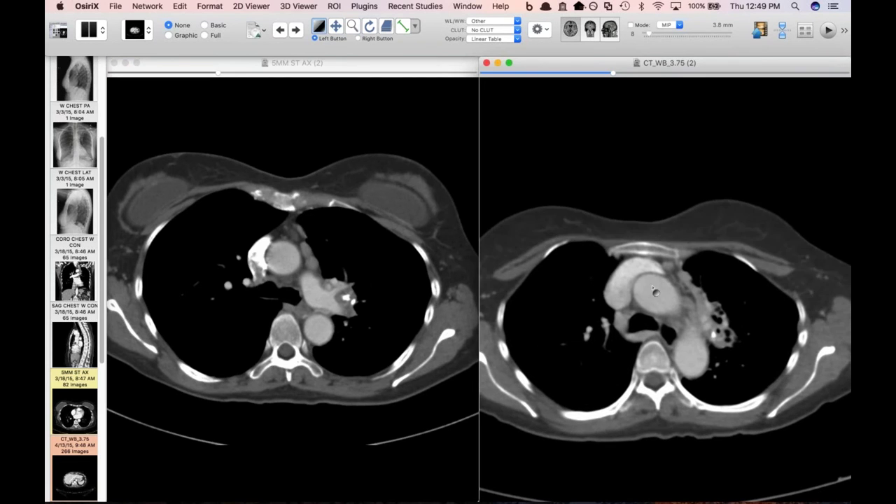
{"action": "left_click_drag", "start_coordinate": [652, 287], "coordinate": [631, 293]}
Step: Examine the left upper lobe opacity and its airway down to the hilum on the enlarged 5MM ST AX series
{"action": "left_click", "coordinate": [468, 315]}
{"action": "scroll", "coordinate": [469, 315], "scroll_direction": "up", "scroll_amount": 5}
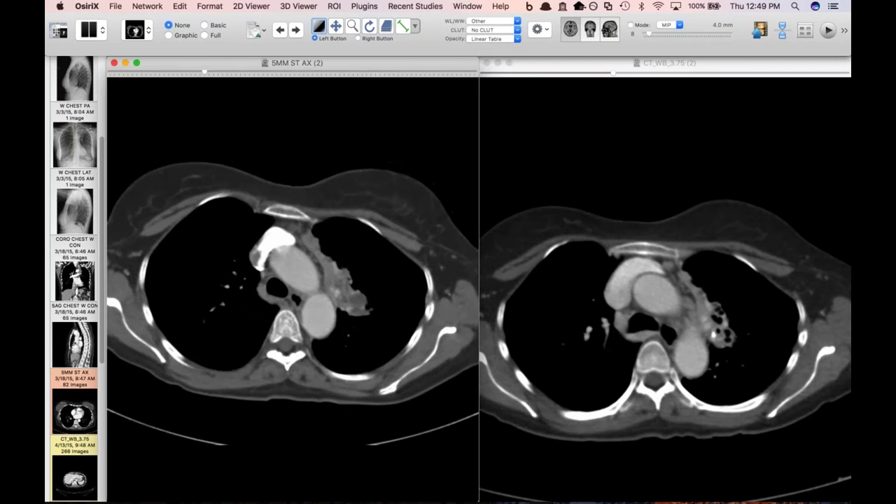
{"action": "scroll", "coordinate": [356, 327], "scroll_direction": "up", "scroll_amount": 5}
{"action": "scroll", "coordinate": [357, 327], "scroll_direction": "down", "scroll_amount": 5}
{"action": "scroll", "coordinate": [357, 326], "scroll_direction": "up", "scroll_amount": 2}
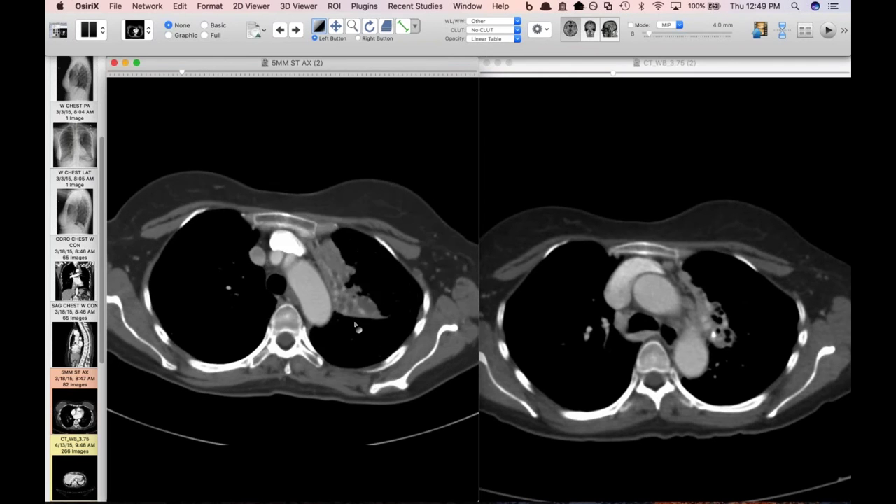
{"action": "scroll", "coordinate": [356, 327], "scroll_direction": "down", "scroll_amount": 8}
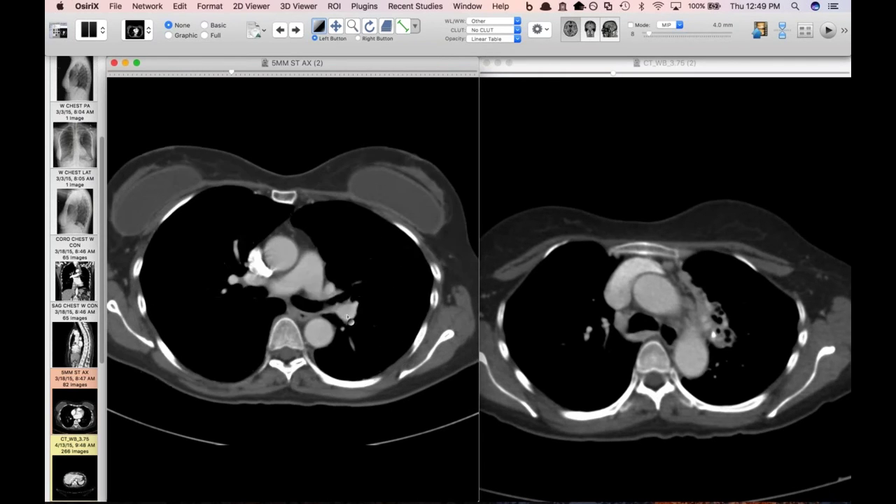
{"action": "scroll", "coordinate": [349, 319], "scroll_direction": "up", "scroll_amount": 4}
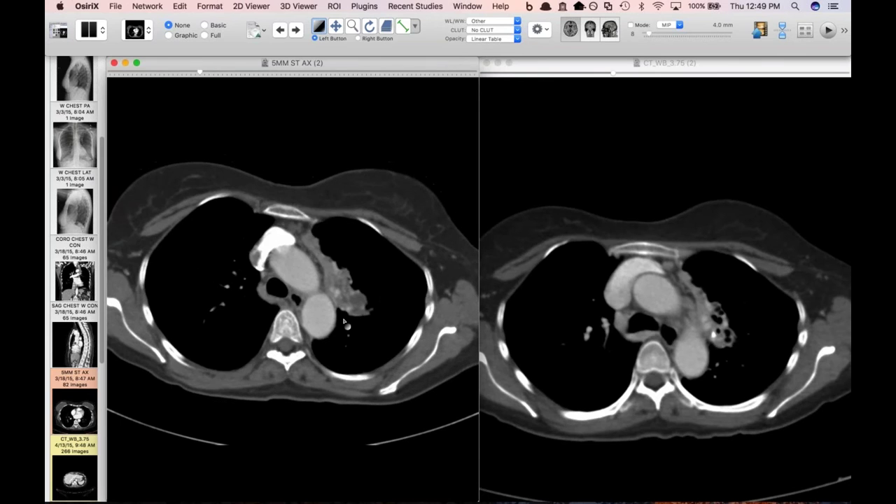
{"action": "scroll", "coordinate": [343, 321], "scroll_direction": "down", "scroll_amount": 6}
{"action": "scroll", "coordinate": [344, 321], "scroll_direction": "up", "scroll_amount": 5}
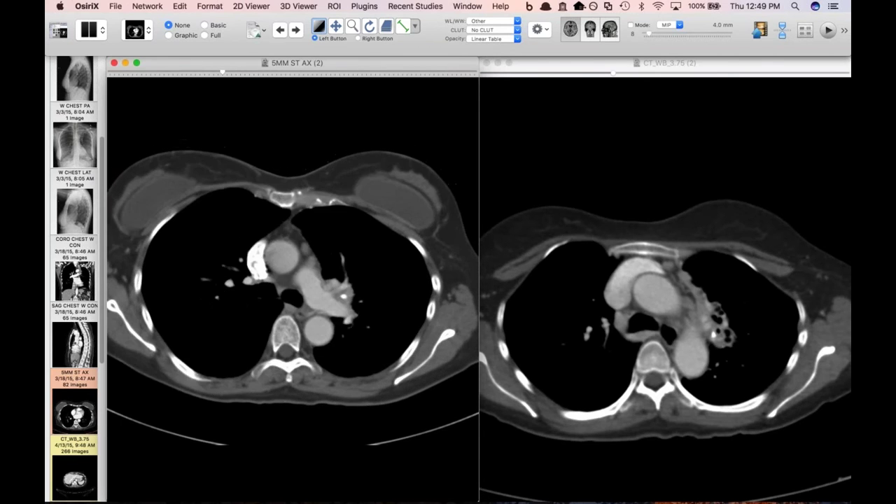
Step: Examine the same left hilar region through the enlarged CT_WB_3.75 slices for comparison
{"action": "left_click", "coordinate": [504, 315]}
{"action": "scroll", "coordinate": [504, 315], "scroll_direction": "down", "scroll_amount": 6}
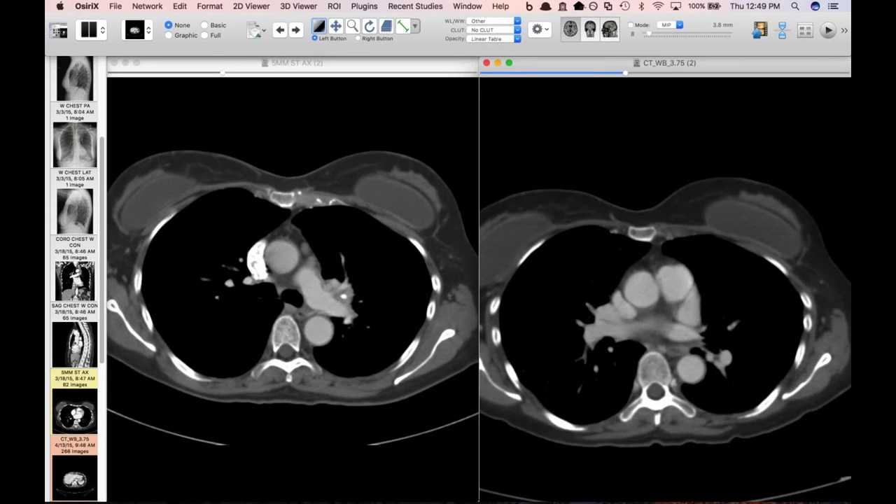
{"action": "scroll", "coordinate": [828, 403], "scroll_direction": "up", "scroll_amount": 5}
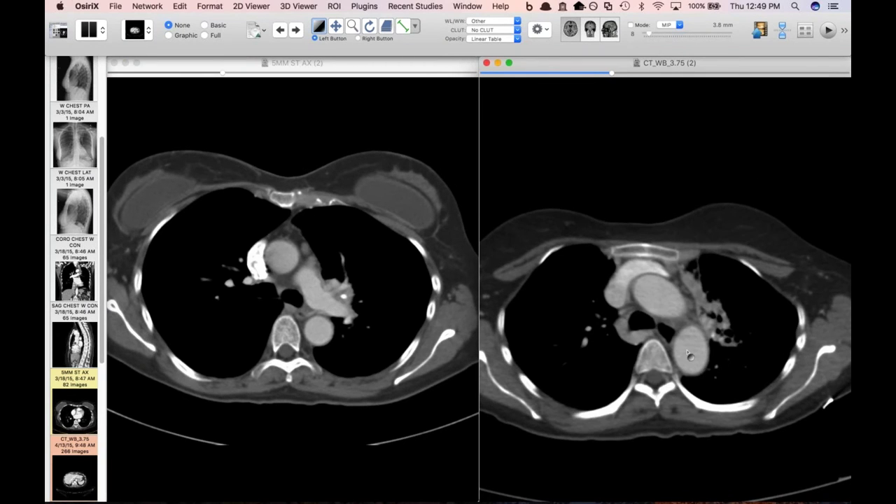
{"action": "scroll", "coordinate": [689, 355], "scroll_direction": "down", "scroll_amount": 2}
{"action": "scroll", "coordinate": [689, 355], "scroll_direction": "down", "scroll_amount": 3}
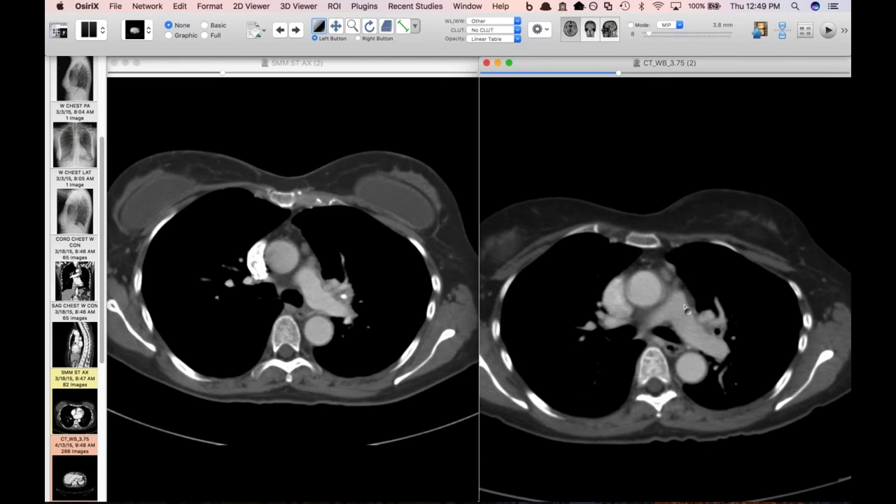
Step: Review the left upper lobe opacity and left hilum on the 5MM ST AX series once more
{"action": "scroll", "coordinate": [448, 320], "scroll_direction": "up", "scroll_amount": 8}
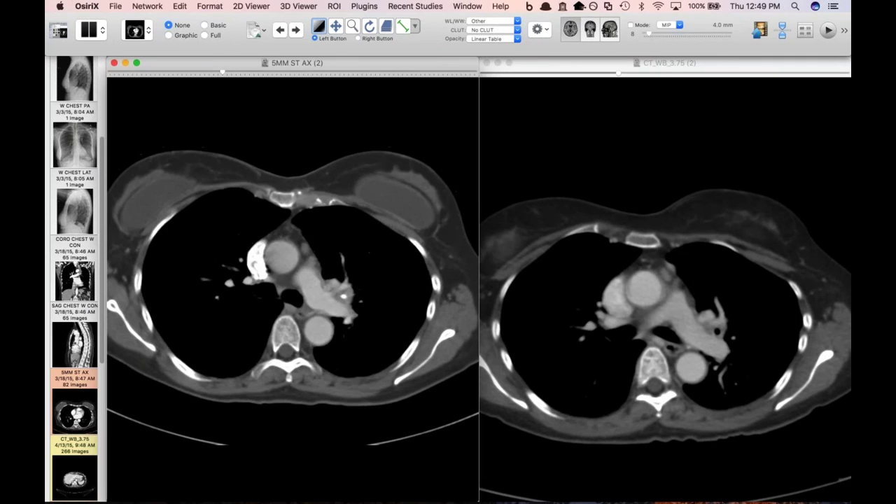
{"action": "scroll", "coordinate": [293, 280], "scroll_direction": "down", "scroll_amount": 6}
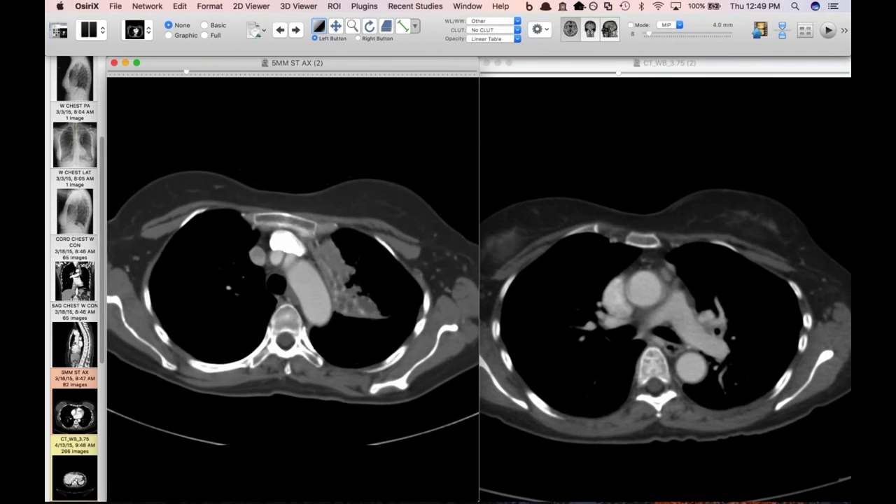
{"action": "scroll", "coordinate": [293, 280], "scroll_direction": "up", "scroll_amount": 8}
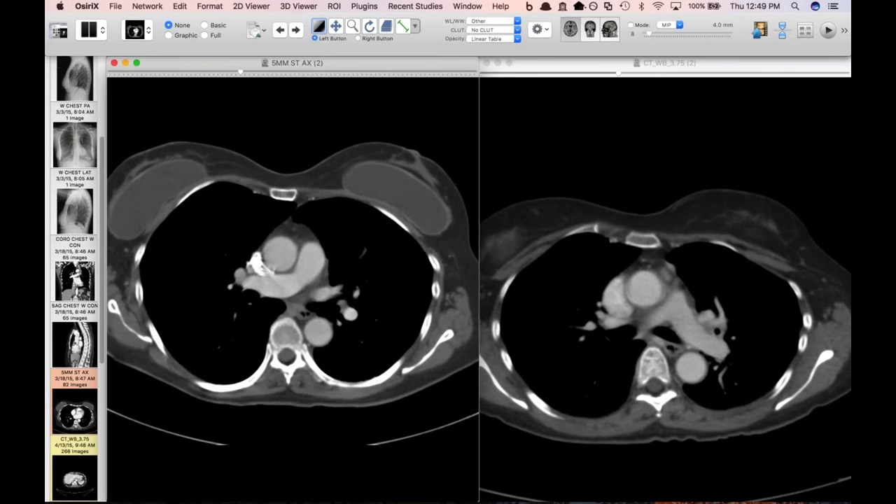
Step: Bring the opacity at the right lung base into view on the 5MM ST AX series and brighten its window contrast
{"action": "scroll", "coordinate": [401, 344], "scroll_direction": "down", "scroll_amount": 15}
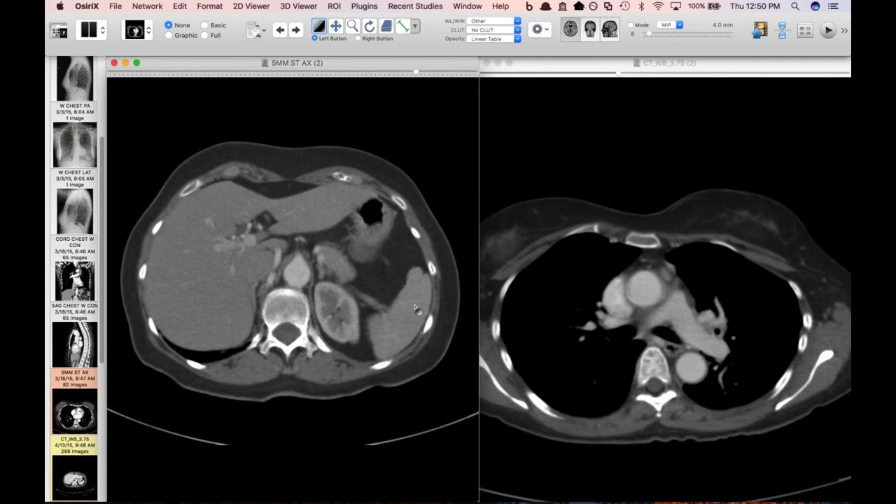
{"action": "scroll", "coordinate": [416, 310], "scroll_direction": "down", "scroll_amount": 3}
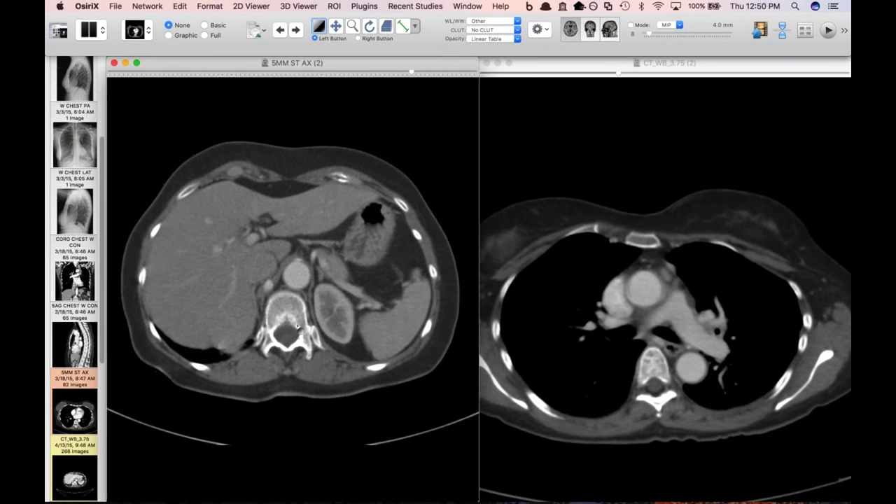
{"action": "scroll", "coordinate": [210, 342], "scroll_direction": "up", "scroll_amount": 5}
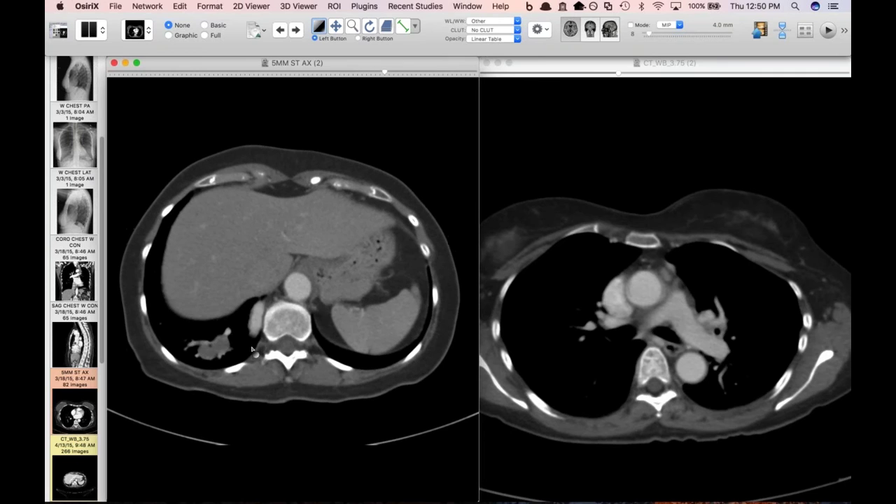
{"action": "left_click_drag", "start_coordinate": [235, 357], "coordinate": [220, 364]}
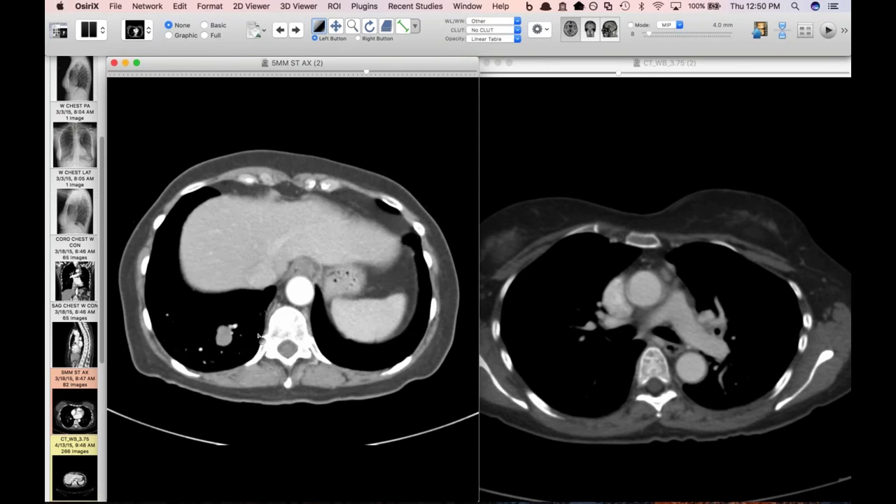
Step: Trace the vessels between the upper abdominal aorta and the right lung base opacity on the 5MM ST AX series
{"action": "scroll", "coordinate": [256, 315], "scroll_direction": "down", "scroll_amount": 6}
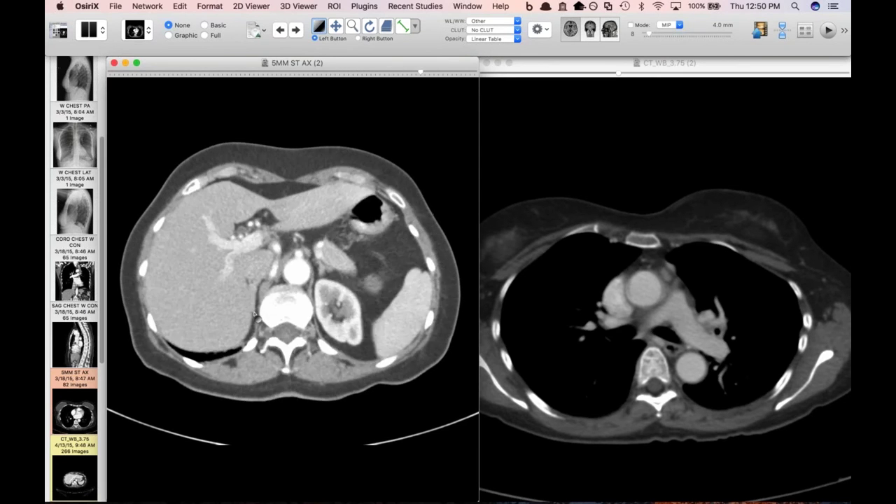
{"action": "scroll", "coordinate": [256, 315], "scroll_direction": "up", "scroll_amount": 3}
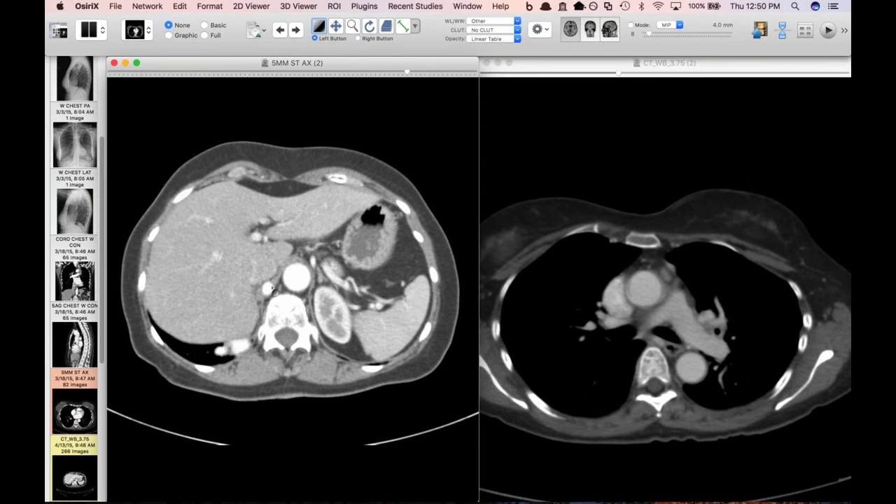
{"action": "scroll", "coordinate": [272, 286], "scroll_direction": "down", "scroll_amount": 4}
{"action": "scroll", "coordinate": [297, 264], "scroll_direction": "up", "scroll_amount": 3}
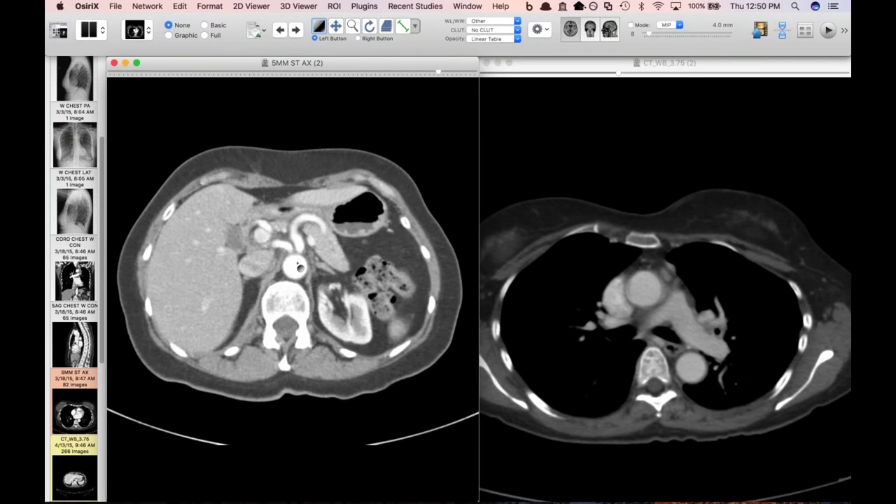
{"action": "scroll", "coordinate": [294, 263], "scroll_direction": "down", "scroll_amount": 1}
{"action": "scroll", "coordinate": [294, 263], "scroll_direction": "up", "scroll_amount": 1}
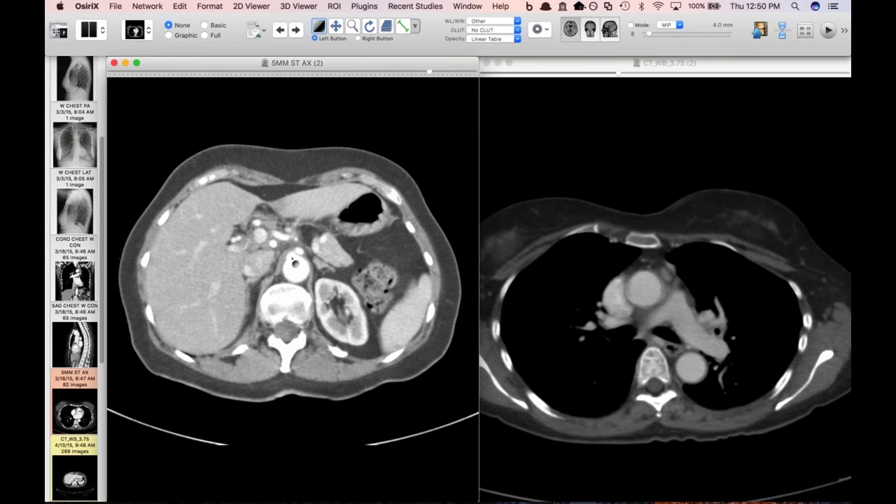
{"action": "scroll", "coordinate": [305, 256], "scroll_direction": "down", "scroll_amount": 5}
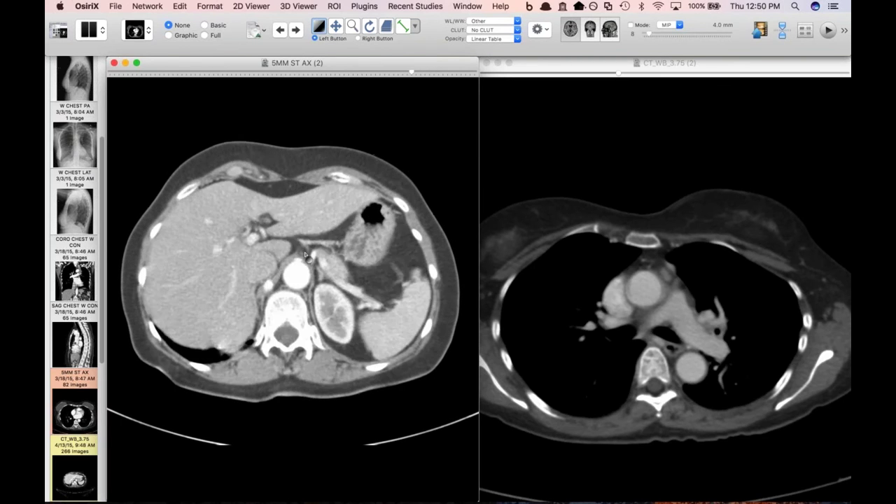
{"action": "scroll", "coordinate": [306, 253], "scroll_direction": "up", "scroll_amount": 10}
{"action": "scroll", "coordinate": [306, 248], "scroll_direction": "up", "scroll_amount": 2}
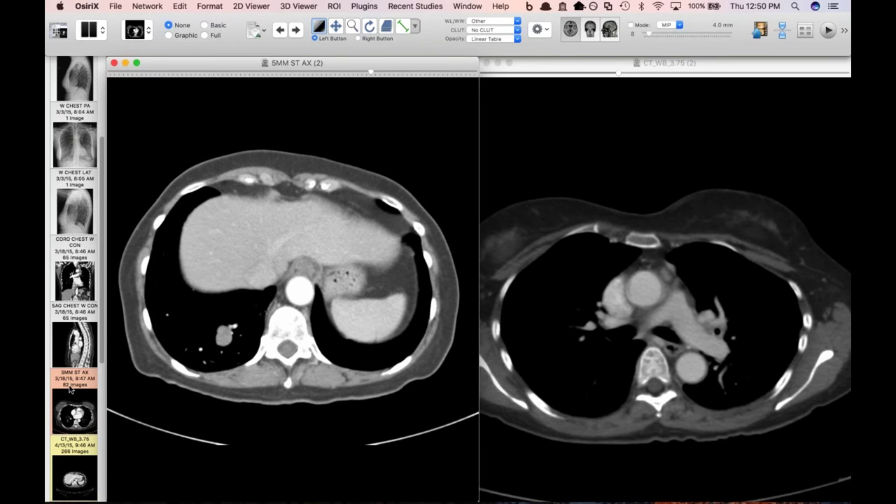
Step: Close the side-by-side comparison and open the 2/15/17 ROUTINE CHEST WITH CONTRAST series of 247 images
{"action": "scroll", "coordinate": [70, 391], "scroll_direction": "down", "scroll_amount": 10}
{"action": "left_click_drag", "start_coordinate": [75, 343], "coordinate": [276, 265]}
{"action": "key", "text": "super+w"}
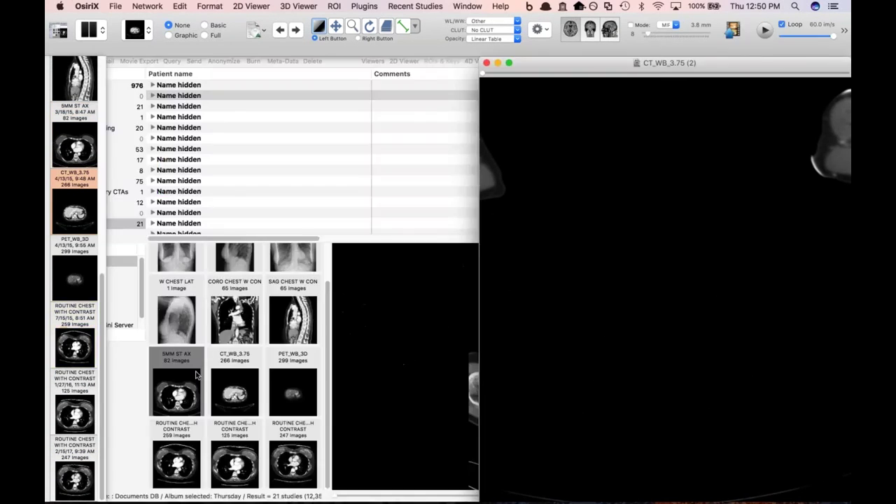
{"action": "key", "text": "super+w"}
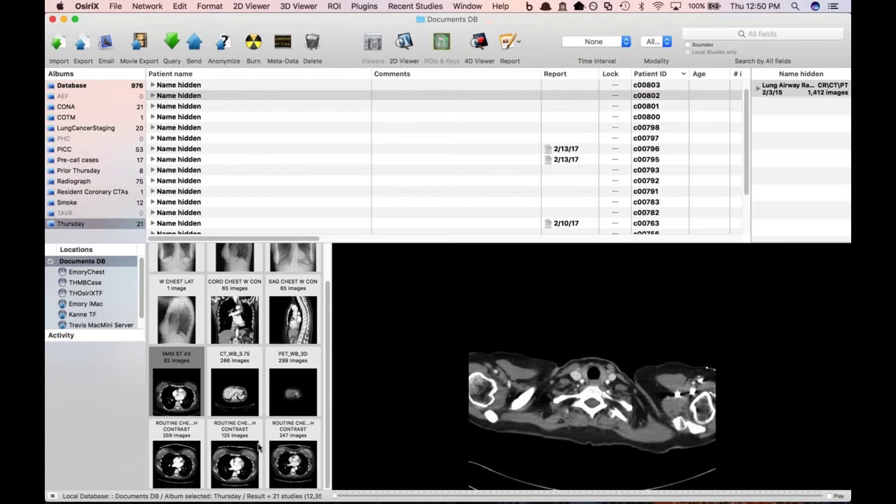
{"action": "left_click", "coordinate": [305, 456]}
{"action": "double_click", "coordinate": [305, 456]}
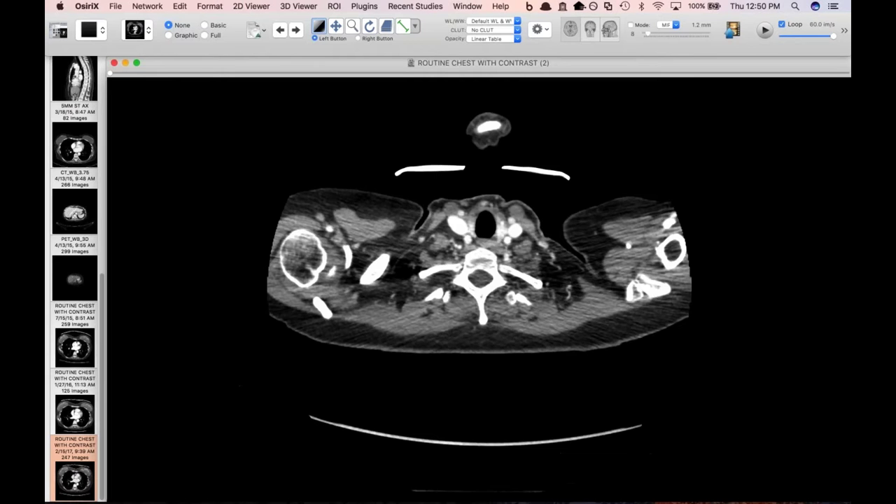
Step: Enlarge the lower chest images, apply the CT - Pulmonary window preset and adjust the contrast to bring out the lungs
{"action": "scroll", "coordinate": [479, 280], "scroll_direction": "down", "scroll_amount": 15}
{"action": "scroll", "coordinate": [479, 280], "scroll_direction": "down", "scroll_amount": 4}
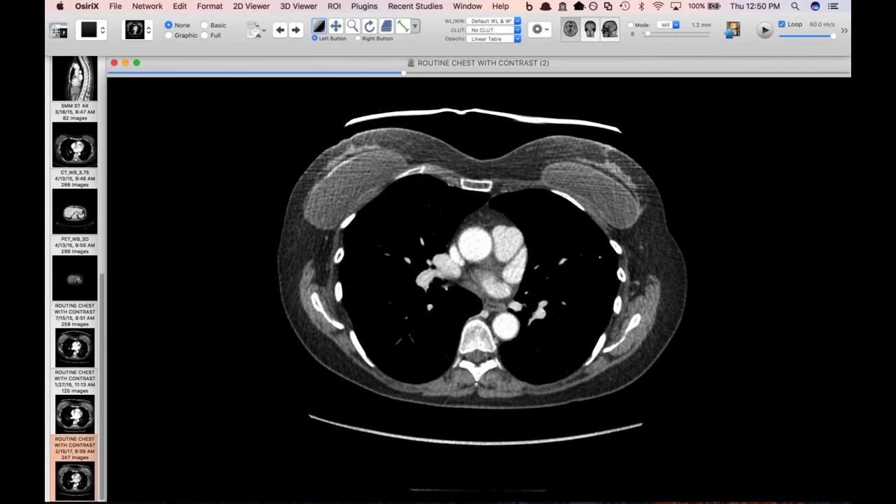
{"action": "scroll", "coordinate": [480, 280], "scroll_direction": "up", "scroll_amount": 3}
{"action": "key", "text": "5"}
{"action": "scroll", "coordinate": [443, 199], "scroll_direction": "down", "scroll_amount": 20}
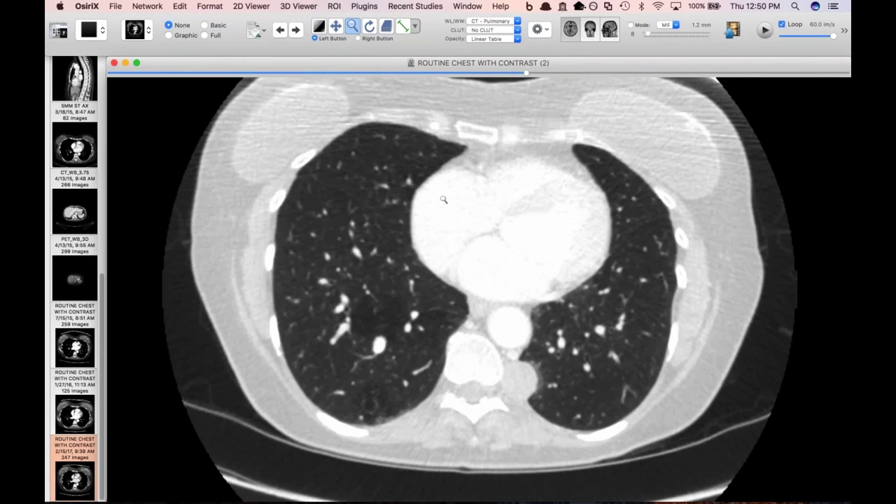
{"action": "key", "text": "w"}
{"action": "left_click_drag", "start_coordinate": [443, 199], "coordinate": [424, 287]}
Step: Examine the right lower lobe vessels and surrounding lung from the hilum down to the base
{"action": "scroll", "coordinate": [424, 287], "scroll_direction": "down", "scroll_amount": 5}
{"action": "scroll", "coordinate": [424, 287], "scroll_direction": "up", "scroll_amount": 12}
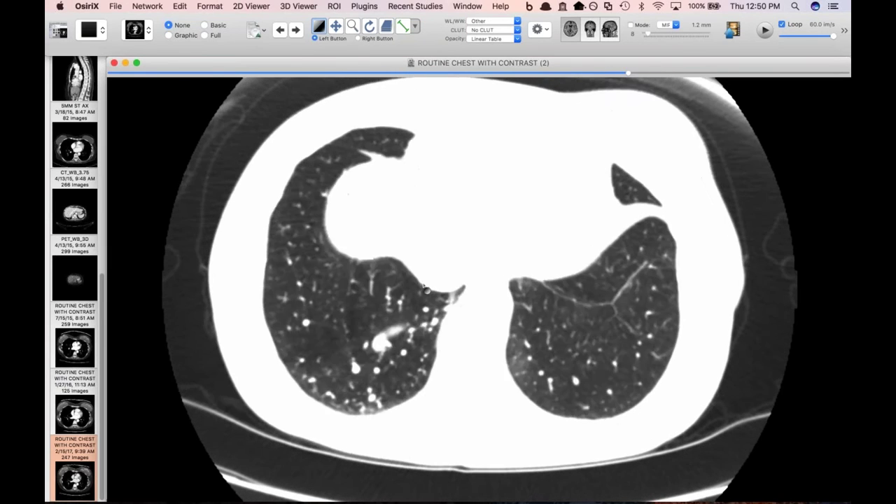
{"action": "scroll", "coordinate": [424, 286], "scroll_direction": "up", "scroll_amount": 8}
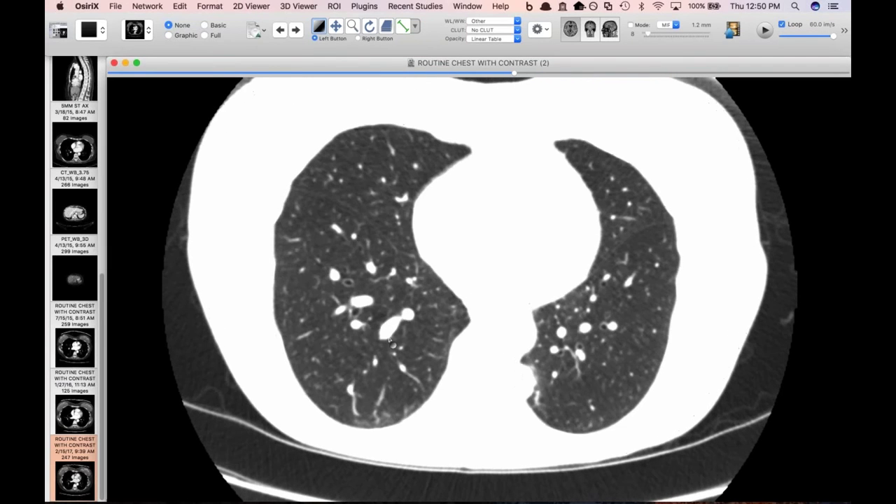
{"action": "scroll", "coordinate": [422, 300], "scroll_direction": "down", "scroll_amount": 4}
{"action": "scroll", "coordinate": [424, 302], "scroll_direction": "down", "scroll_amount": 10}
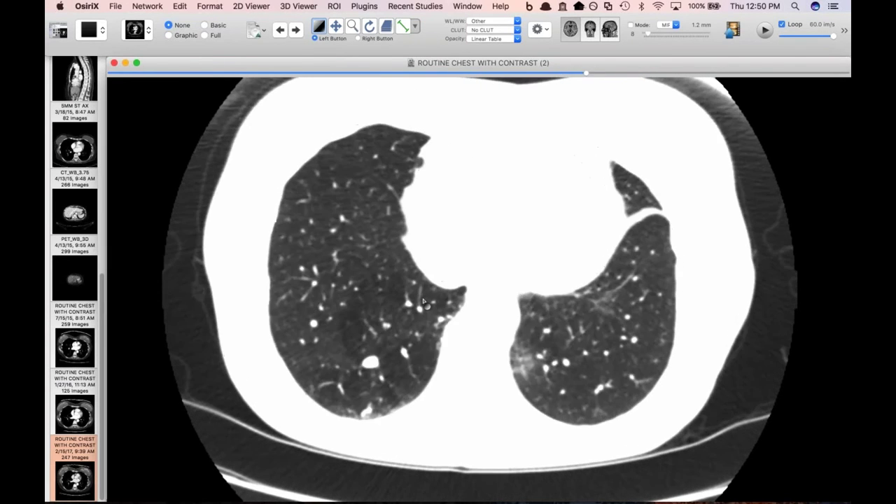
{"action": "scroll", "coordinate": [411, 347], "scroll_direction": "up", "scroll_amount": 12}
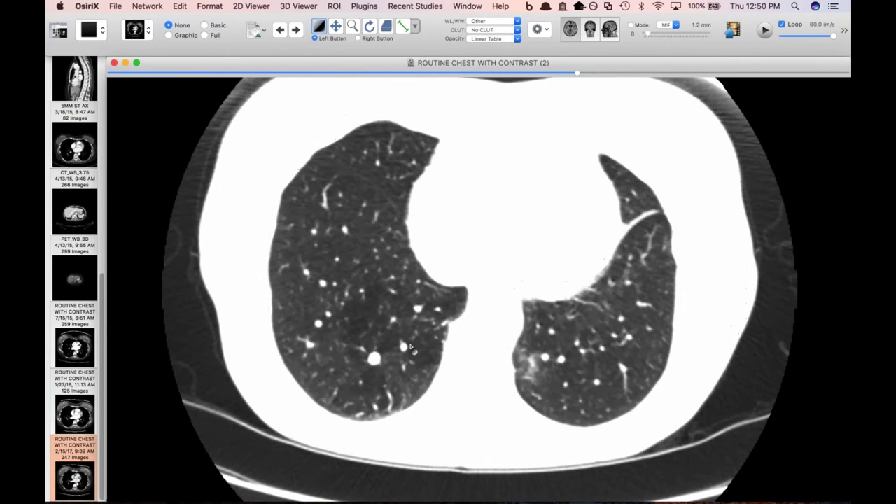
{"action": "scroll", "coordinate": [411, 347], "scroll_direction": "up", "scroll_amount": 3}
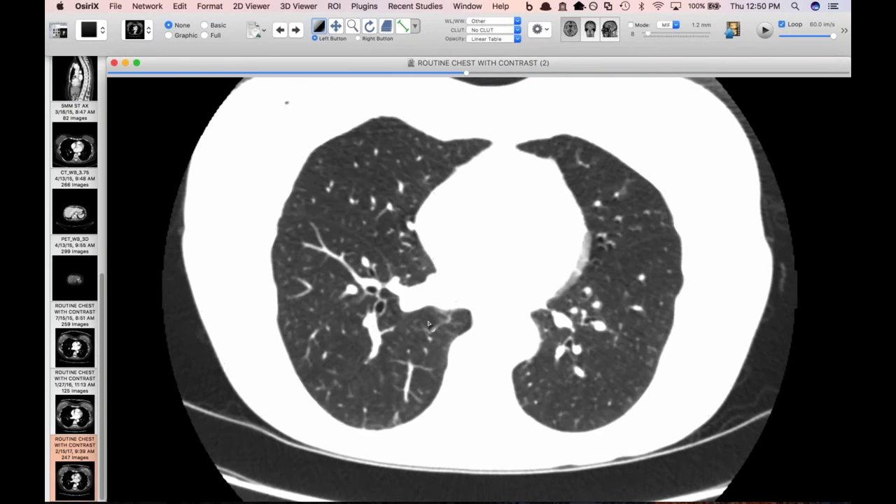
{"action": "scroll", "coordinate": [429, 324], "scroll_direction": "down", "scroll_amount": 10}
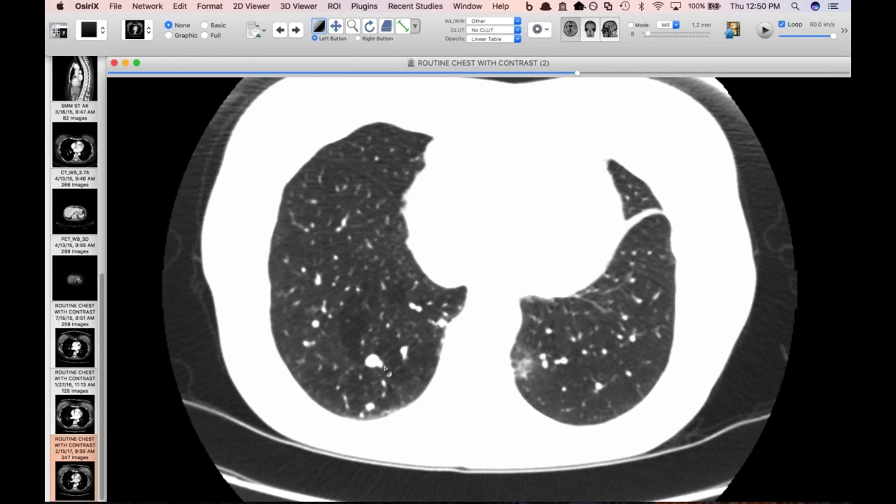
Step: Inspect the right lung base opacity with the abdomen window preset and return to CT - Pulmonary
{"action": "scroll", "coordinate": [385, 294], "scroll_direction": "down", "scroll_amount": 6}
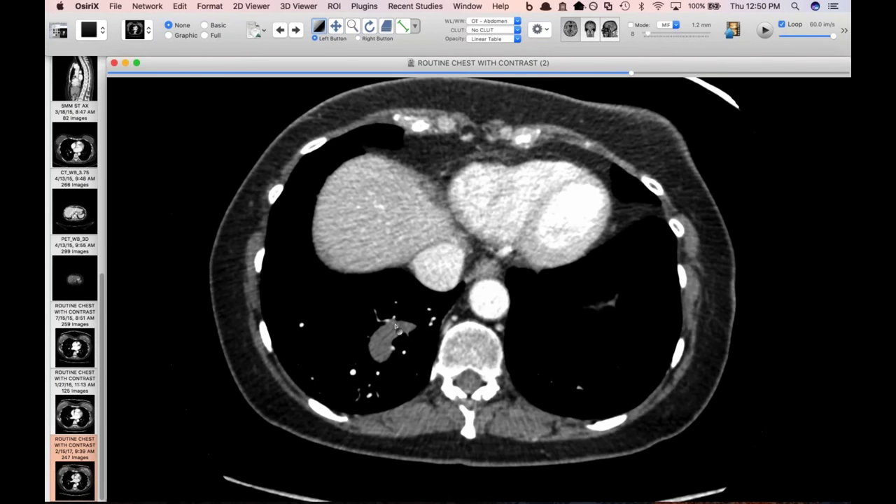
{"action": "scroll", "coordinate": [420, 332], "scroll_direction": "up", "scroll_amount": 2}
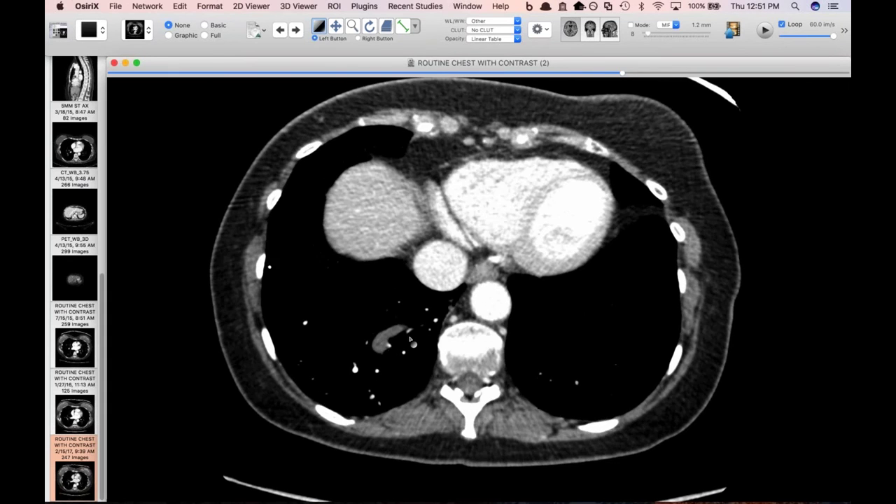
{"action": "key", "text": "5"}
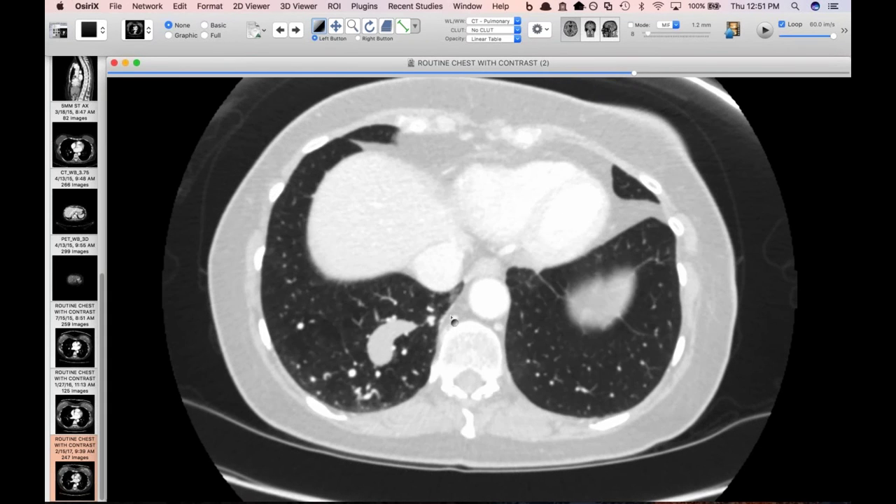
Step: Follow the right lower lobe vessels towards the hilum, checking them with the CT - Abdomen preset before restoring CT - Pulmonary
{"action": "scroll", "coordinate": [438, 292], "scroll_direction": "up", "scroll_amount": 15}
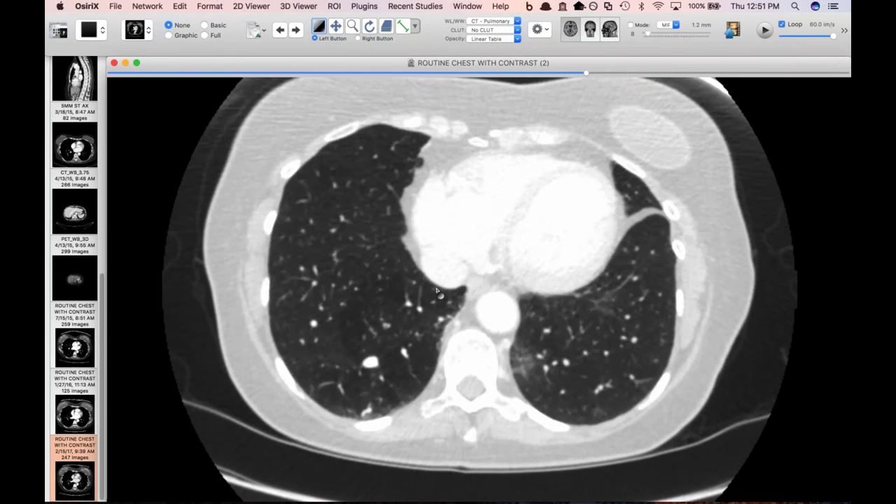
{"action": "scroll", "coordinate": [437, 292], "scroll_direction": "up", "scroll_amount": 7}
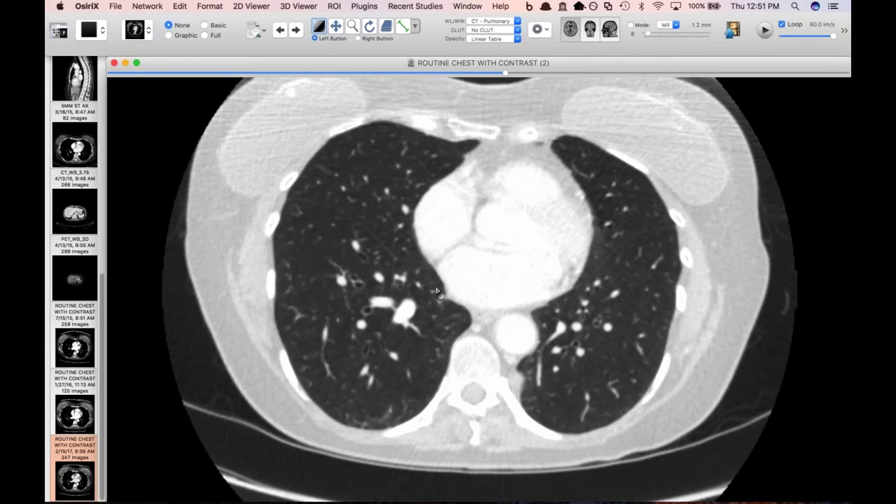
{"action": "key", "text": "1"}
{"action": "scroll", "coordinate": [426, 365], "scroll_direction": "down", "scroll_amount": 13}
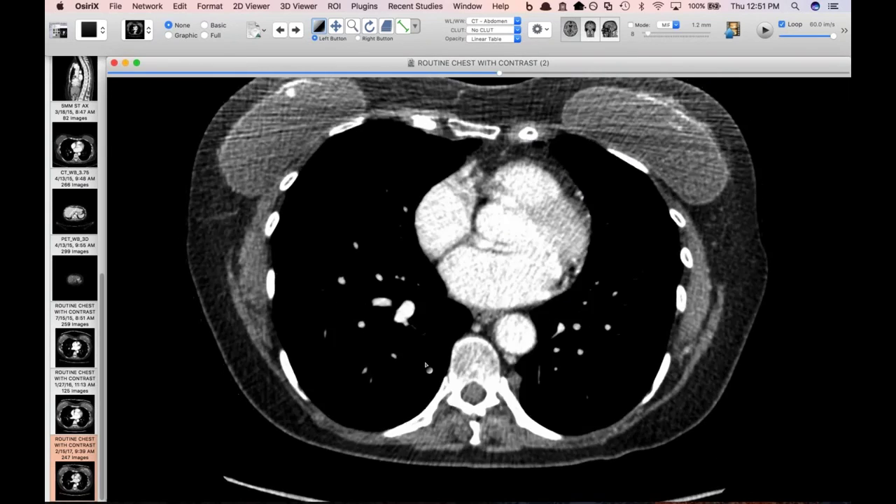
{"action": "key", "text": "5"}
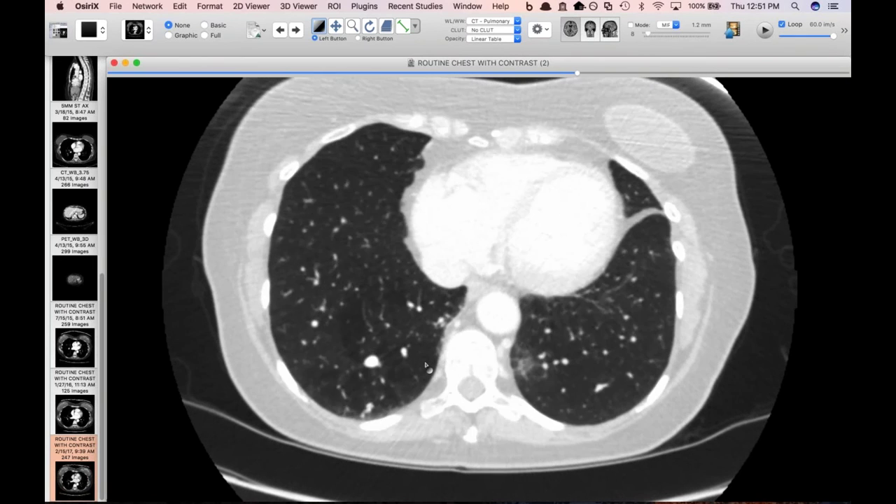
Step: Examine the right lung base opacity and its adjoining vessels slice by slice in the CT - Pulmonary window
{"action": "scroll", "coordinate": [425, 364], "scroll_direction": "down", "scroll_amount": 6}
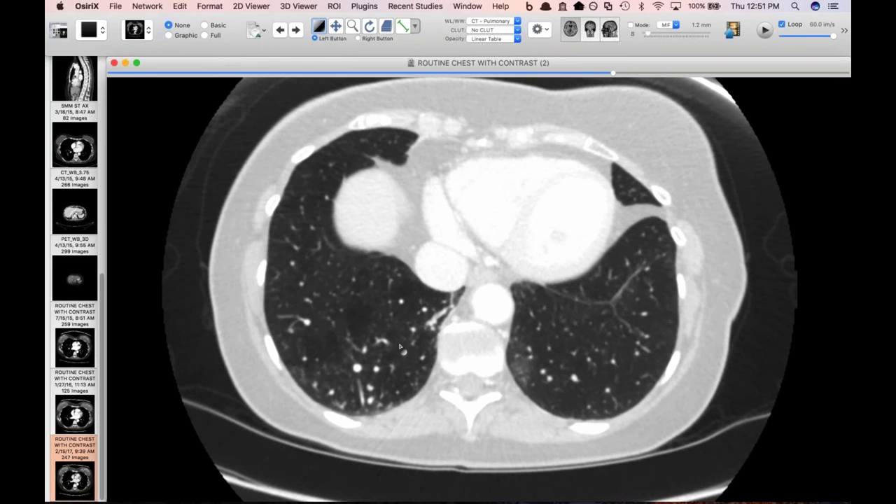
{"action": "scroll", "coordinate": [401, 347], "scroll_direction": "down", "scroll_amount": 4}
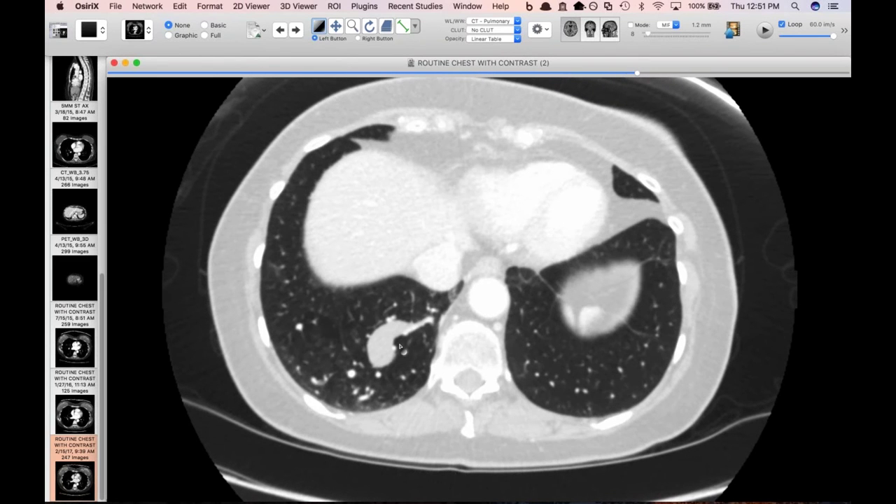
{"action": "scroll", "coordinate": [408, 343], "scroll_direction": "up", "scroll_amount": 5}
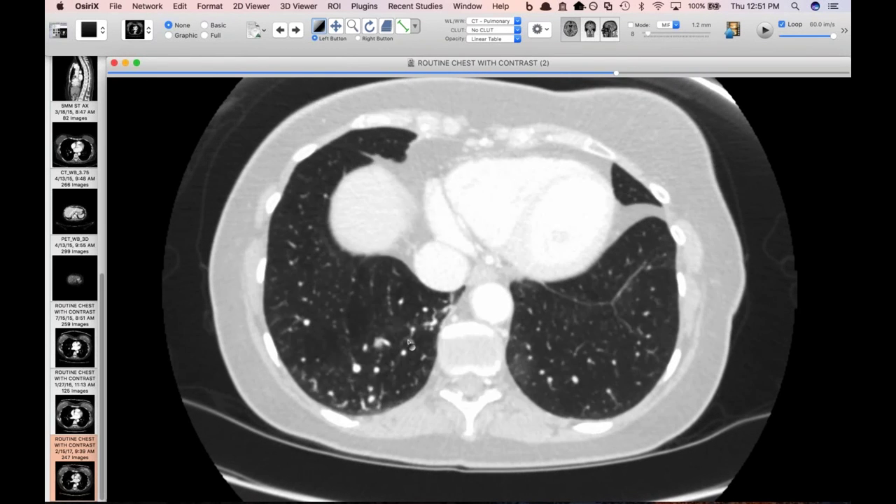
{"action": "scroll", "coordinate": [408, 343], "scroll_direction": "up", "scroll_amount": 3}
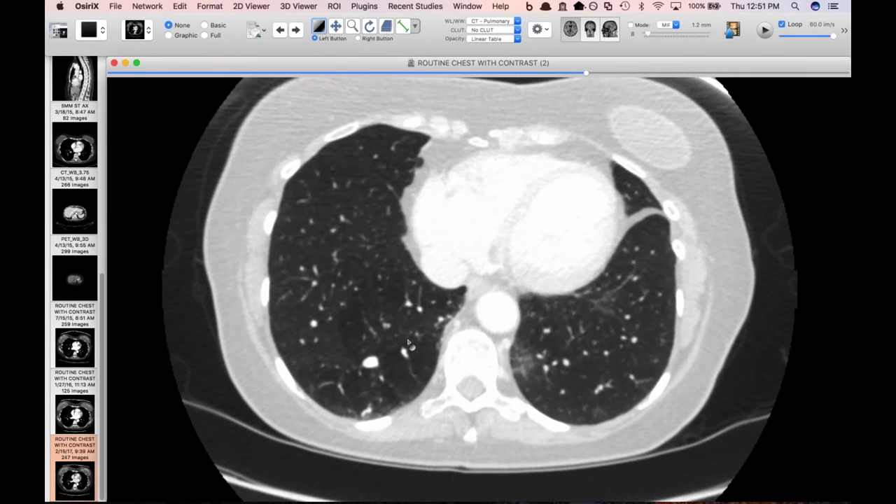
Step: Trace the right lower lobe vessels down past the base opacity and back up to the level of the left paraspinal mass
{"action": "scroll", "coordinate": [408, 343], "scroll_direction": "up", "scroll_amount": 15}
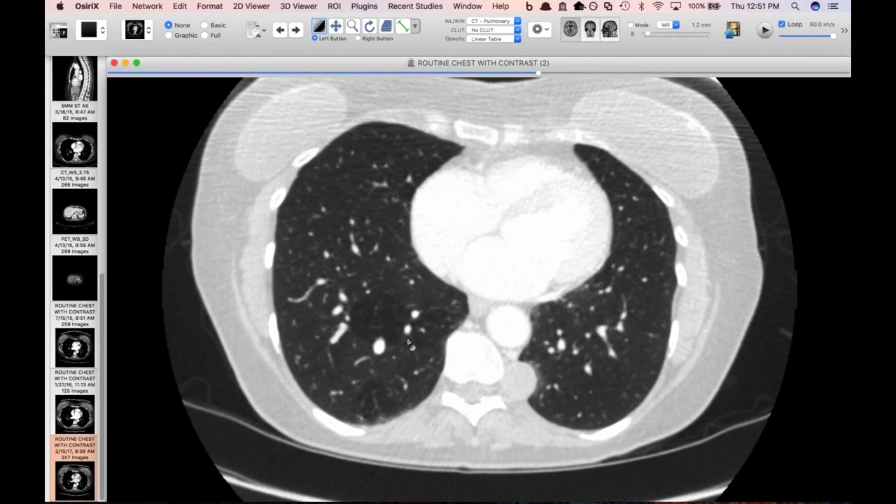
{"action": "scroll", "coordinate": [403, 361], "scroll_direction": "down", "scroll_amount": 18}
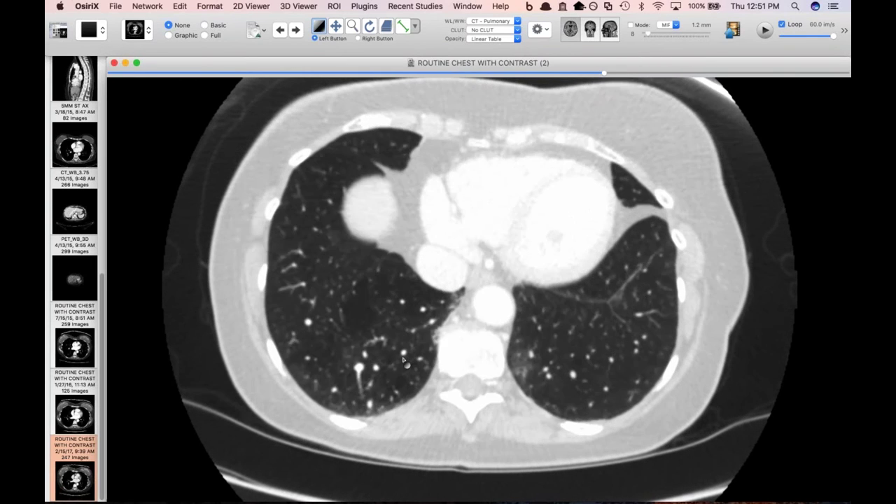
{"action": "scroll", "coordinate": [404, 360], "scroll_direction": "down", "scroll_amount": 7}
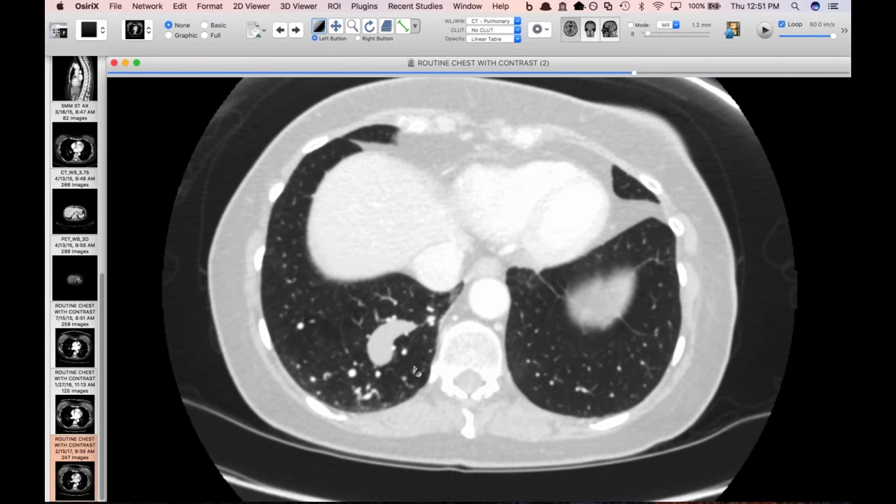
{"action": "scroll", "coordinate": [415, 370], "scroll_direction": "down", "scroll_amount": 3}
{"action": "scroll", "coordinate": [514, 352], "scroll_direction": "up", "scroll_amount": 20}
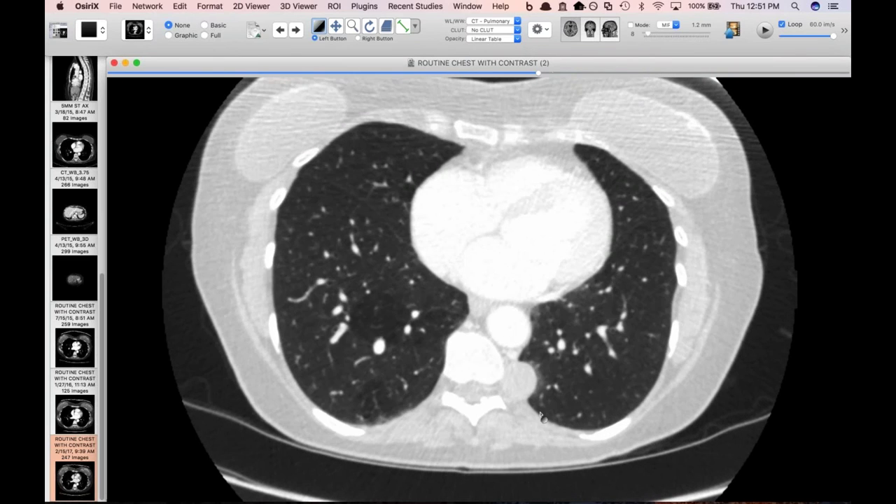
Step: Inspect the left paraspinal mass beside the aorta in a soft-tissue window, following the slices down to the lung base
{"action": "key", "text": "F2"}
{"action": "left_click_drag", "start_coordinate": [544, 414], "coordinate": [559, 413]}
{"action": "scroll", "coordinate": [549, 413], "scroll_direction": "up", "scroll_amount": 3}
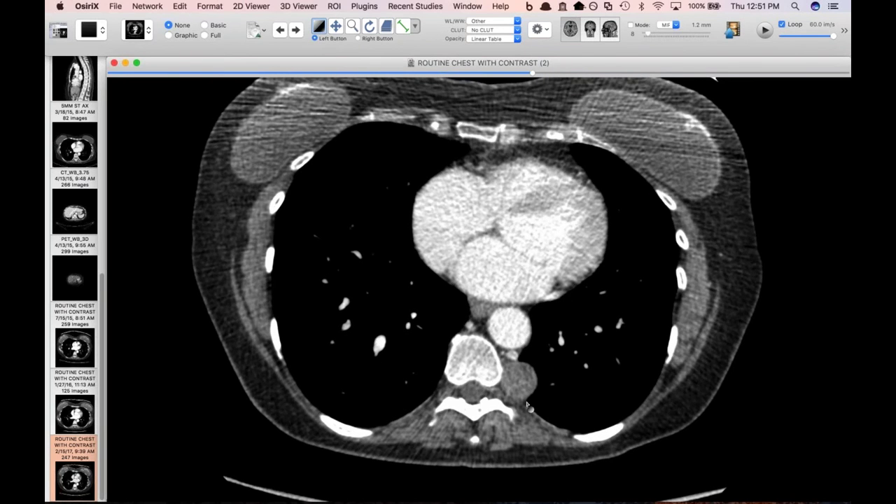
{"action": "scroll", "coordinate": [528, 406], "scroll_direction": "up", "scroll_amount": 3}
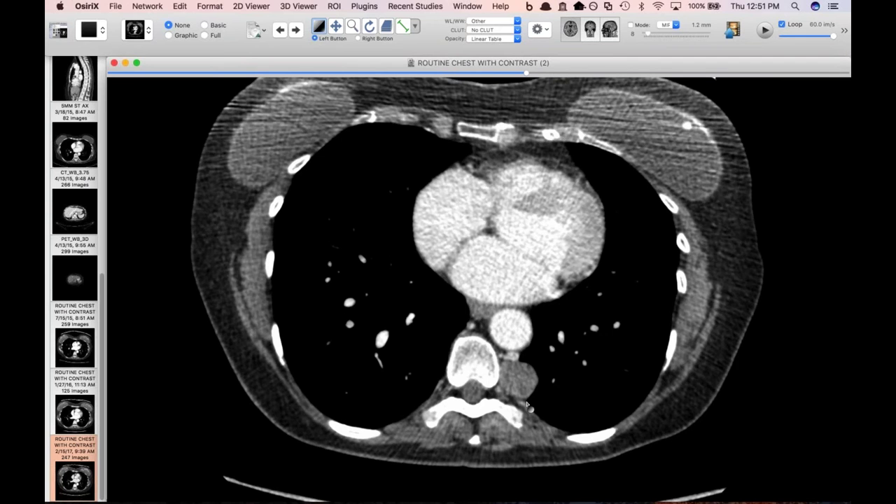
{"action": "scroll", "coordinate": [527, 406], "scroll_direction": "down", "scroll_amount": 4}
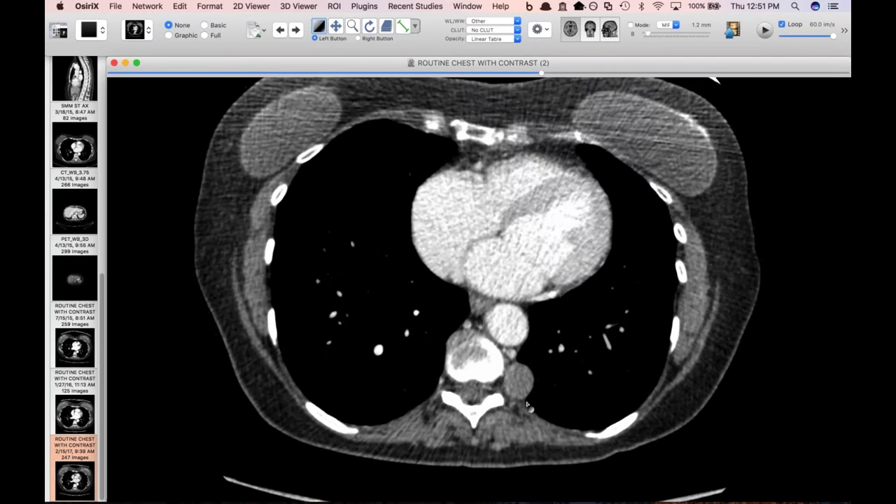
{"action": "scroll", "coordinate": [529, 409], "scroll_direction": "up", "scroll_amount": 10}
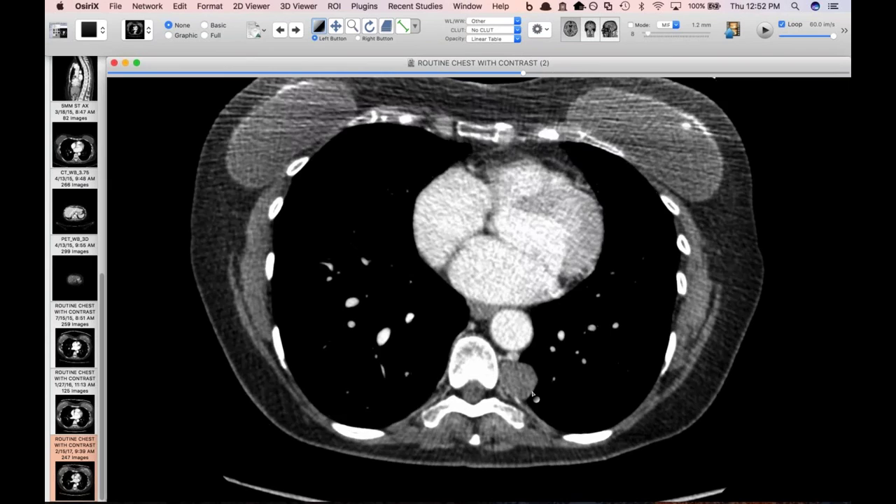
{"action": "scroll", "coordinate": [534, 396], "scroll_direction": "down", "scroll_amount": 16}
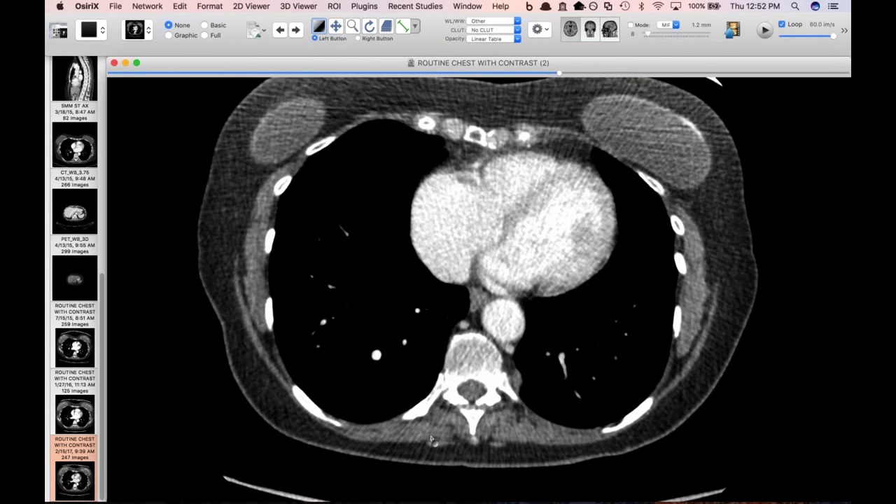
{"action": "scroll", "coordinate": [432, 440], "scroll_direction": "down", "scroll_amount": 20}
{"action": "scroll", "coordinate": [431, 439], "scroll_direction": "up", "scroll_amount": 10}
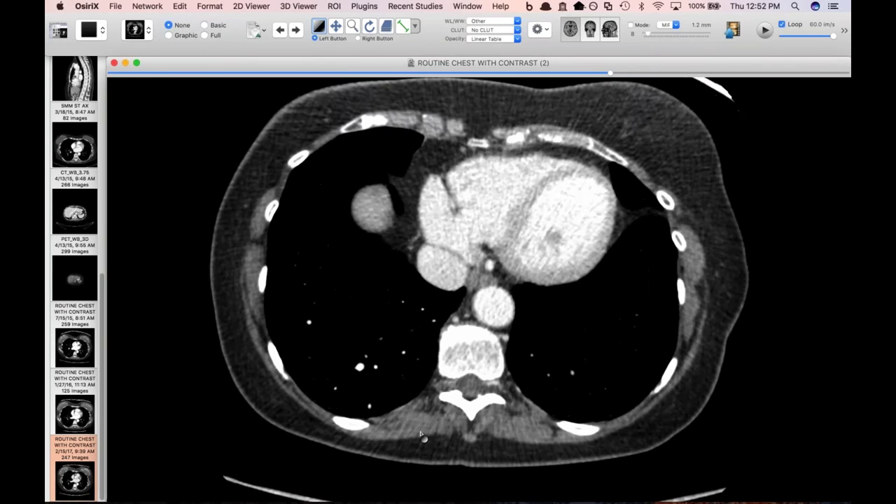
Step: Open the 4/13/15 PET_WB_3D series and check tracer uptake at the level of the left paraspinal mass
{"action": "scroll", "coordinate": [67, 330], "scroll_direction": "up", "scroll_amount": 4}
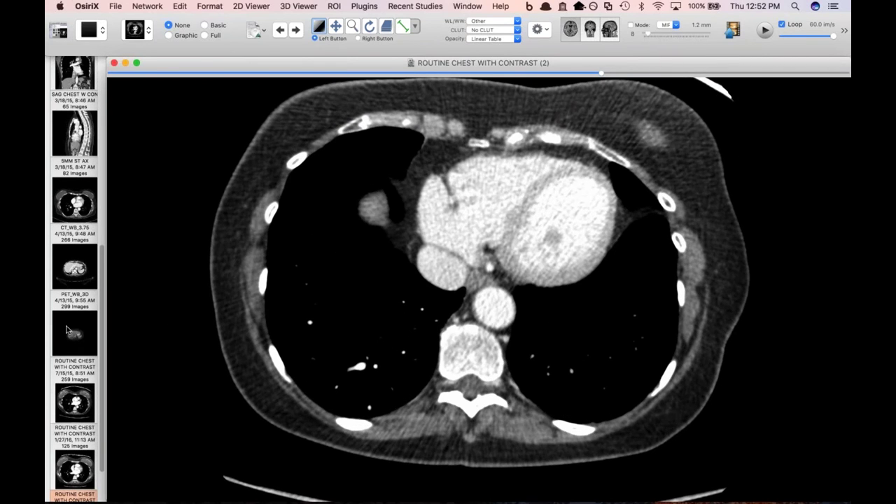
{"action": "left_click", "coordinate": [75, 269]}
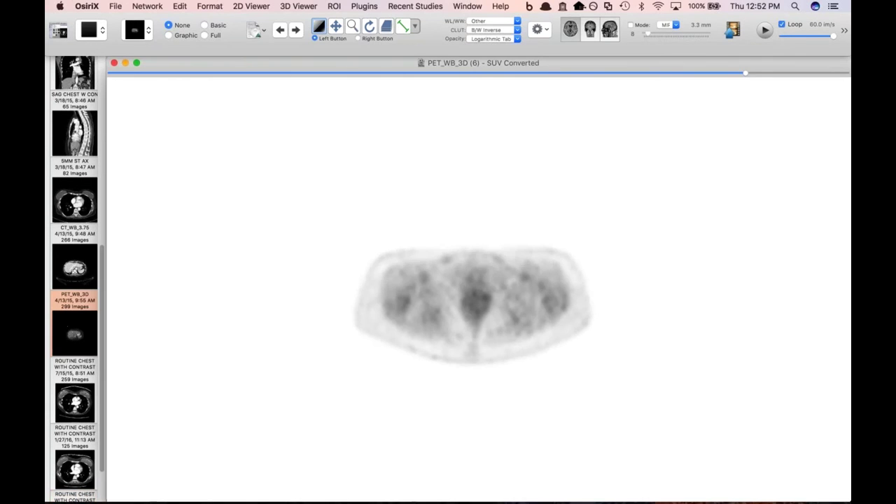
{"action": "scroll", "coordinate": [476, 301], "scroll_direction": "up", "scroll_amount": 20}
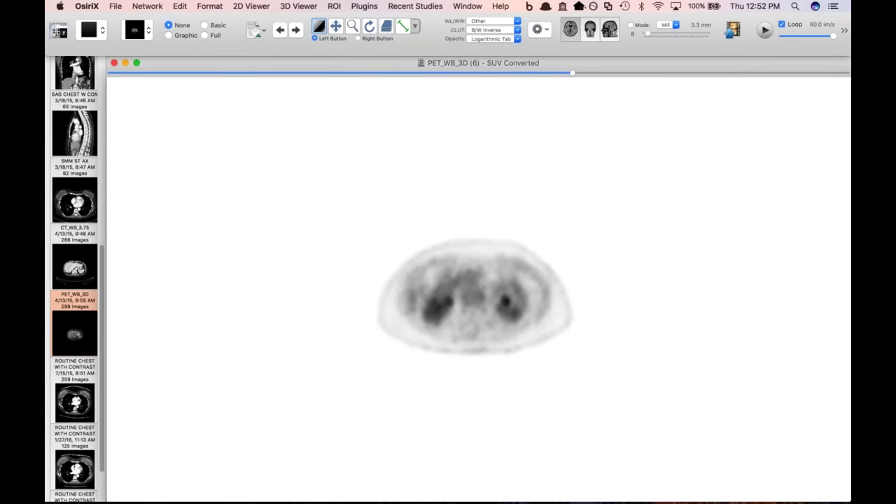
{"action": "scroll", "coordinate": [233, 326], "scroll_direction": "up", "scroll_amount": 16}
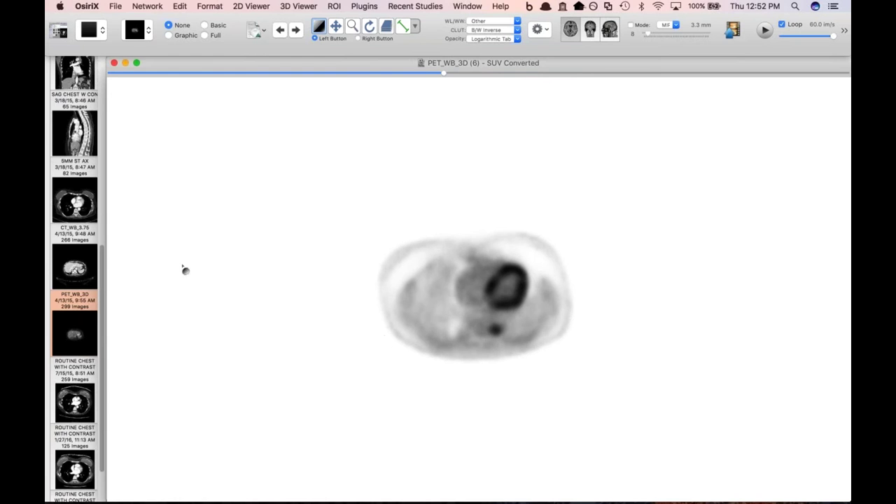
Step: Return to the 2/15/17 ROUTINE CHEST WITH CONTRAST series and review the left paraspinal mass
{"action": "scroll", "coordinate": [79, 476], "scroll_direction": "down", "scroll_amount": 3}
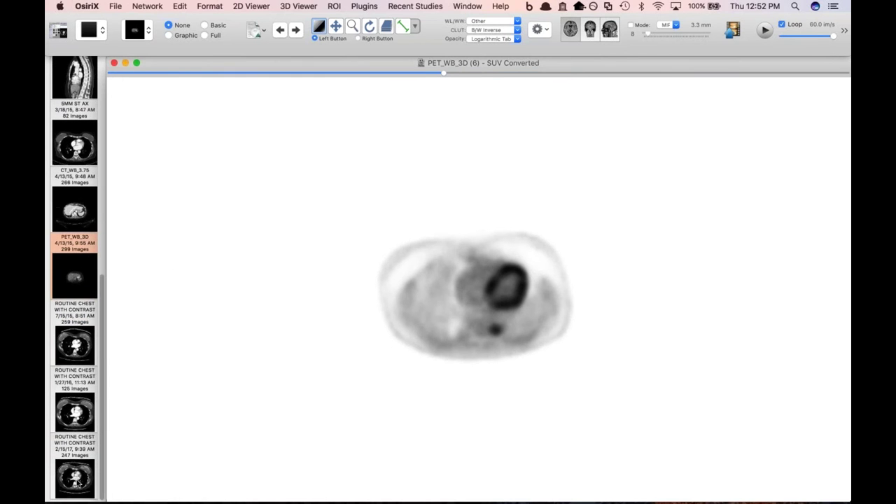
{"action": "left_click", "coordinate": [78, 477]}
{"action": "scroll", "coordinate": [713, 79], "scroll_direction": "down", "scroll_amount": 20}
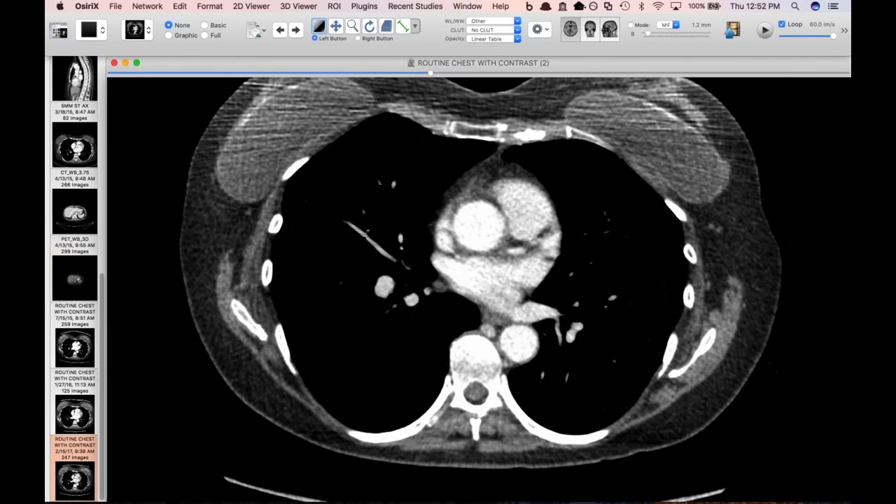
{"action": "scroll", "coordinate": [714, 79], "scroll_direction": "down", "scroll_amount": 6}
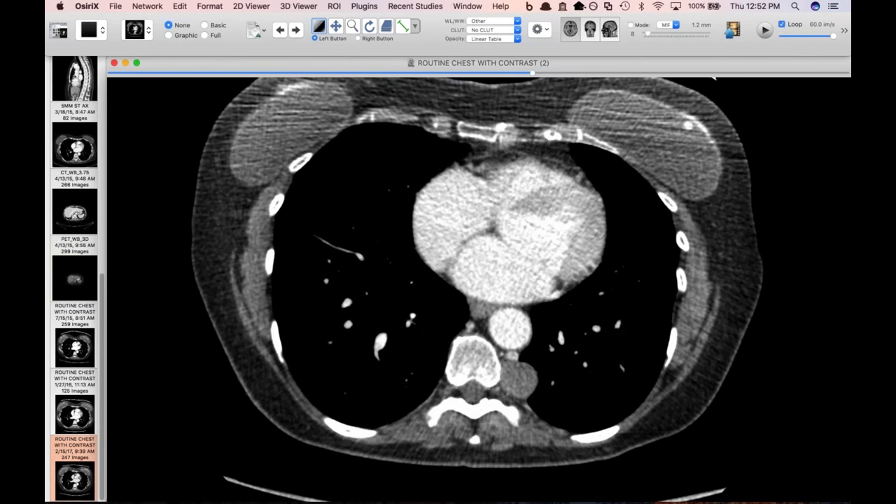
{"action": "scroll", "coordinate": [526, 425], "scroll_direction": "down", "scroll_amount": 2}
{"action": "scroll", "coordinate": [526, 425], "scroll_direction": "up", "scroll_amount": 7}
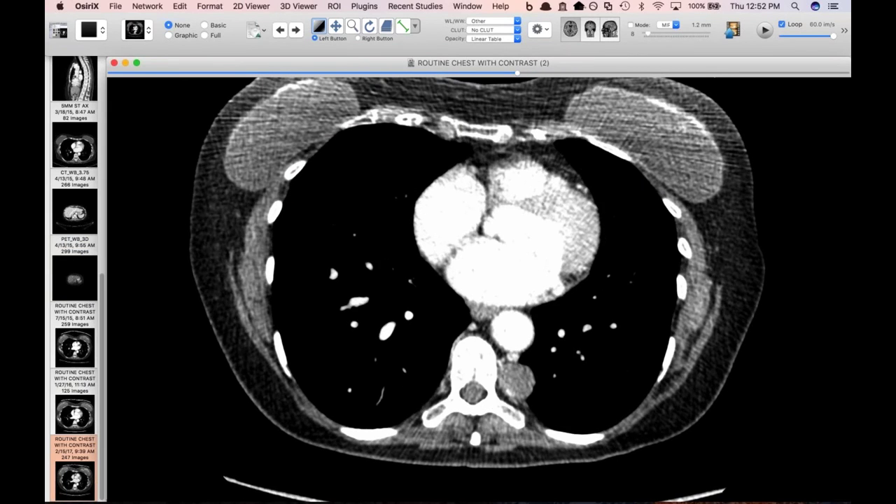
Step: Show the 3/18/15 5MM ST AX series beside the 2/15/17 CT with both at the left paraspinal mass
{"action": "scroll", "coordinate": [73, 282], "scroll_direction": "up", "scroll_amount": 10}
{"action": "left_click_drag", "start_coordinate": [75, 311], "coordinate": [665, 280]}
{"action": "scroll", "coordinate": [387, 308], "scroll_direction": "down", "scroll_amount": 4}
{"action": "scroll", "coordinate": [387, 308], "scroll_direction": "down", "scroll_amount": 20}
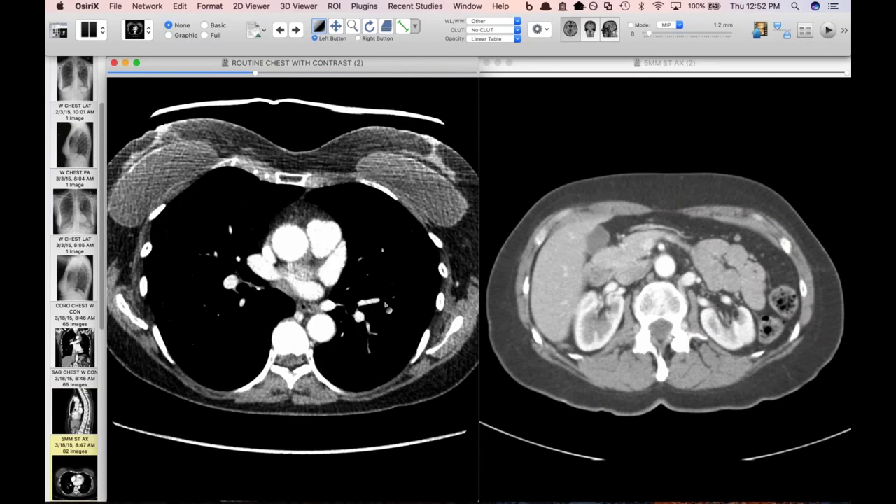
{"action": "scroll", "coordinate": [387, 308], "scroll_direction": "down", "scroll_amount": 2}
{"action": "scroll", "coordinate": [664, 294], "scroll_direction": "up", "scroll_amount": 15}
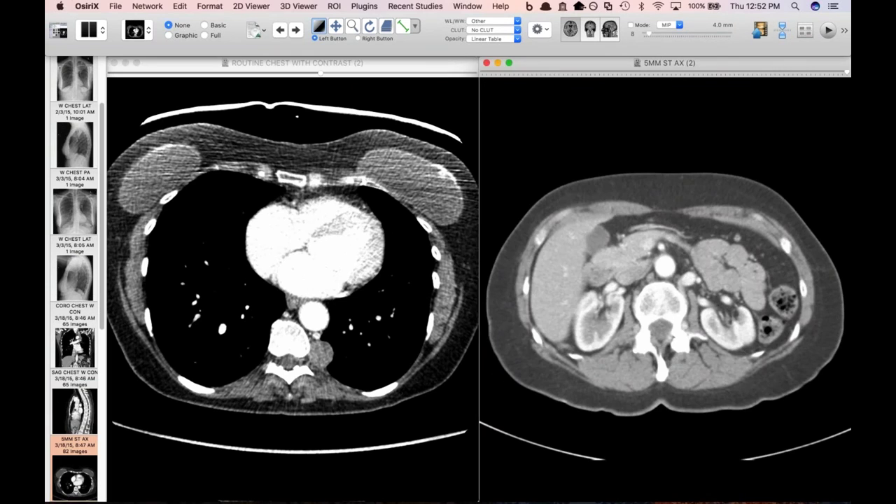
{"action": "scroll", "coordinate": [595, 366], "scroll_direction": "down", "scroll_amount": 5}
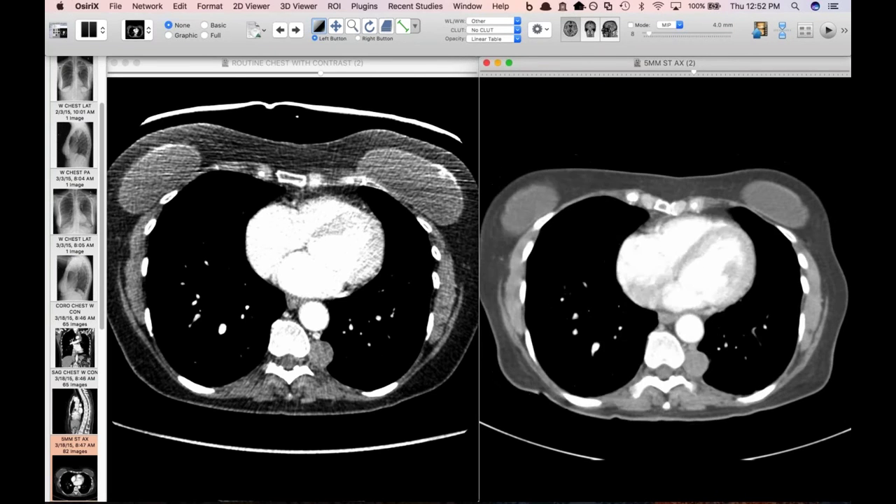
{"action": "scroll", "coordinate": [598, 383], "scroll_direction": "down", "scroll_amount": 2}
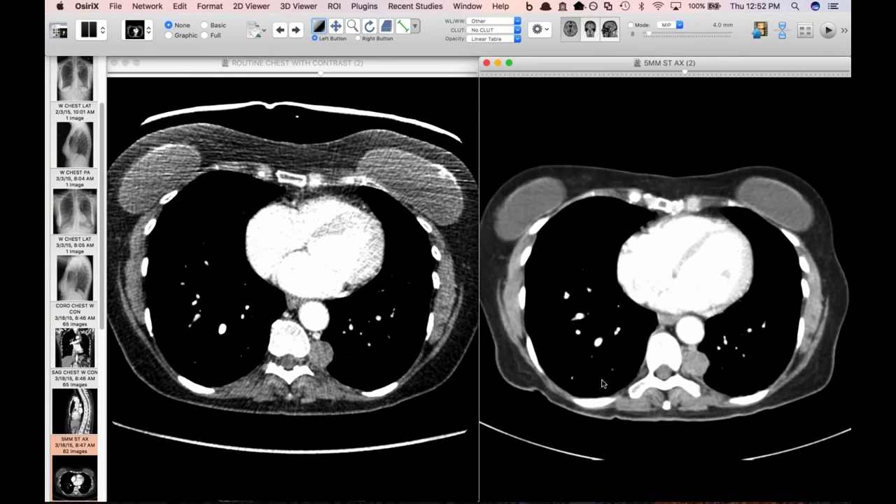
Step: Compare the left paraspinal mass on the 2/15/17 CT slice by slice with its appearance on the 3/18/15 CT
{"action": "scroll", "coordinate": [354, 377], "scroll_direction": "down", "scroll_amount": 1}
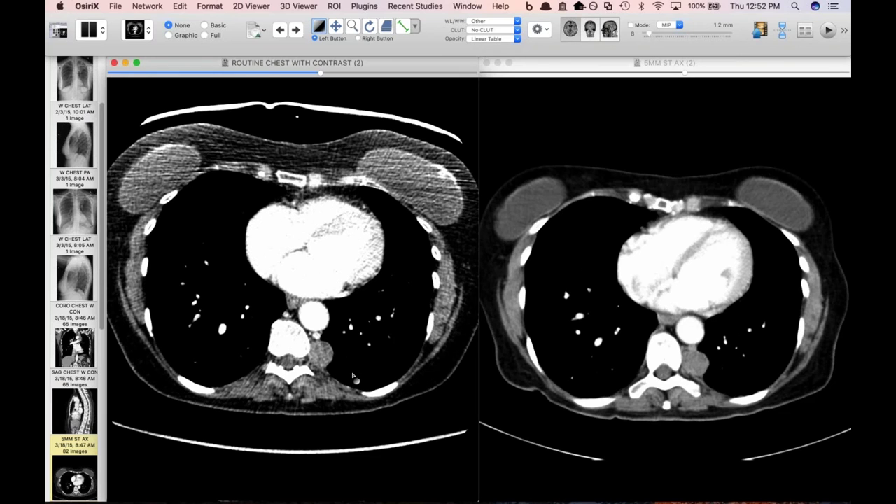
{"action": "scroll", "coordinate": [354, 369], "scroll_direction": "up", "scroll_amount": 6}
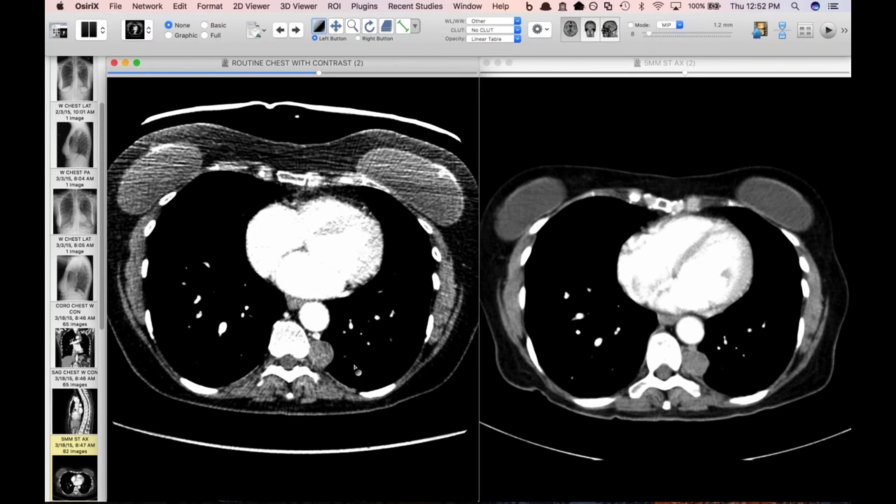
{"action": "scroll", "coordinate": [355, 369], "scroll_direction": "up", "scroll_amount": 6}
{"action": "scroll", "coordinate": [355, 370], "scroll_direction": "up", "scroll_amount": 6}
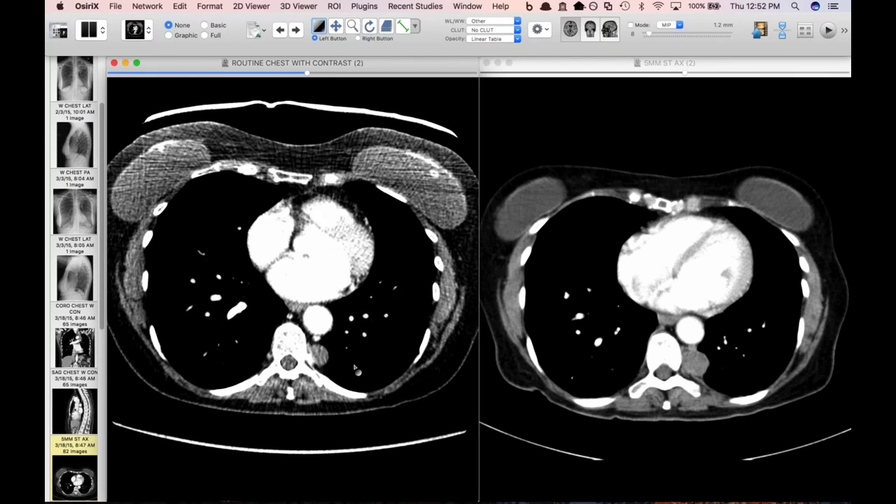
{"action": "left_click", "coordinate": [532, 340]}
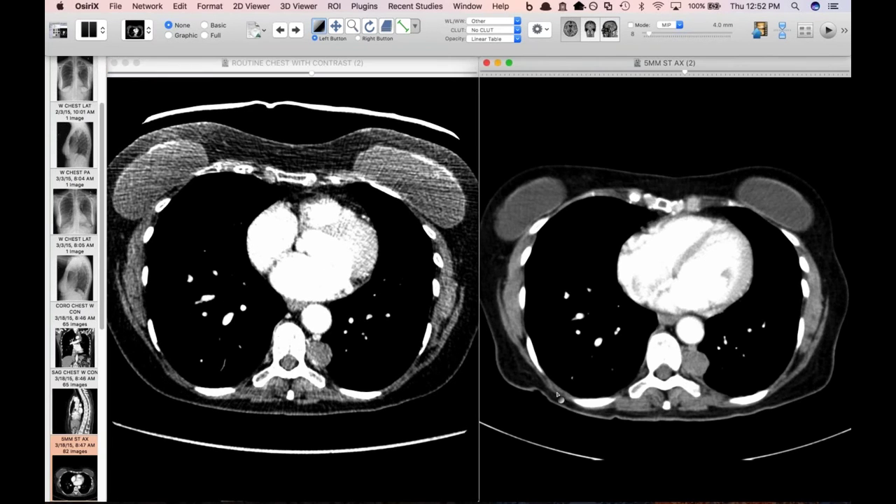
{"action": "left_click", "coordinate": [419, 374]}
{"action": "scroll", "coordinate": [419, 374], "scroll_direction": "up", "scroll_amount": 6}
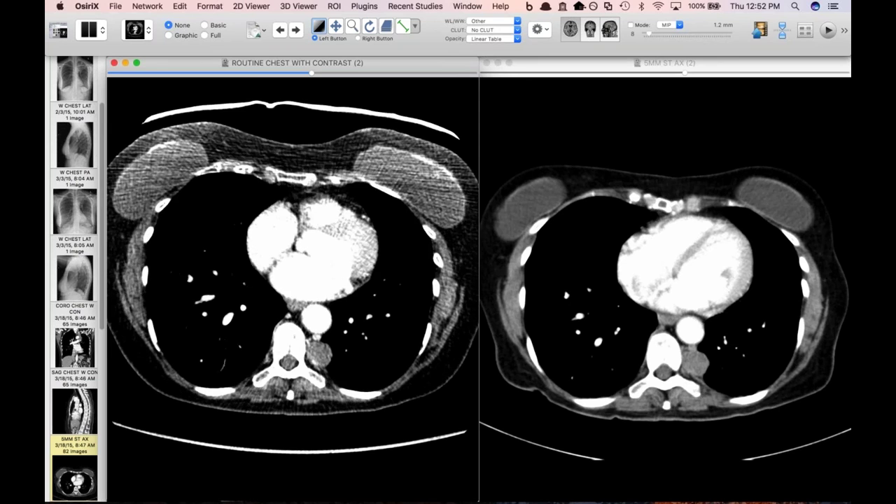
{"action": "scroll", "coordinate": [374, 368], "scroll_direction": "down", "scroll_amount": 5}
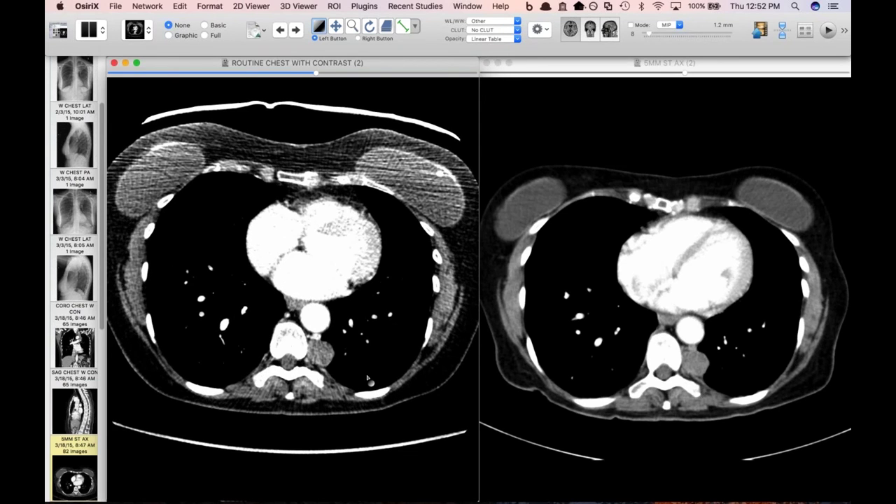
Step: Close the 3/18/15 comparison series and view the left paraspinal mass on the 2/15/17 CT with the CT - Abdomen preset
{"action": "key", "text": "super+w"}
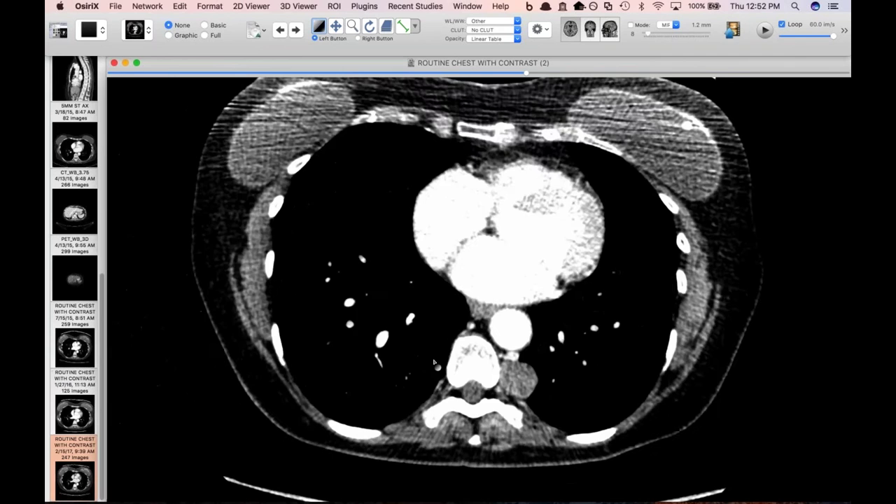
{"action": "key", "text": "2"}
{"action": "scroll", "coordinate": [511, 381], "scroll_direction": "up", "scroll_amount": 4}
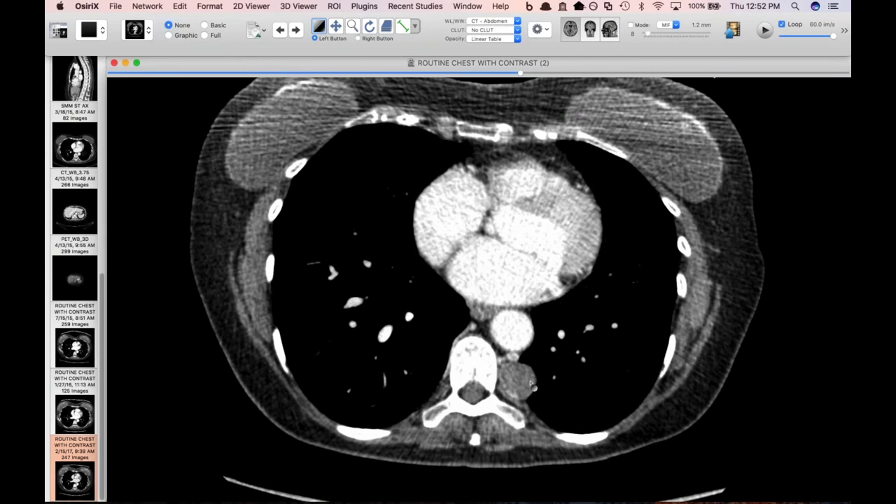
{"action": "scroll", "coordinate": [530, 401], "scroll_direction": "up", "scroll_amount": 3}
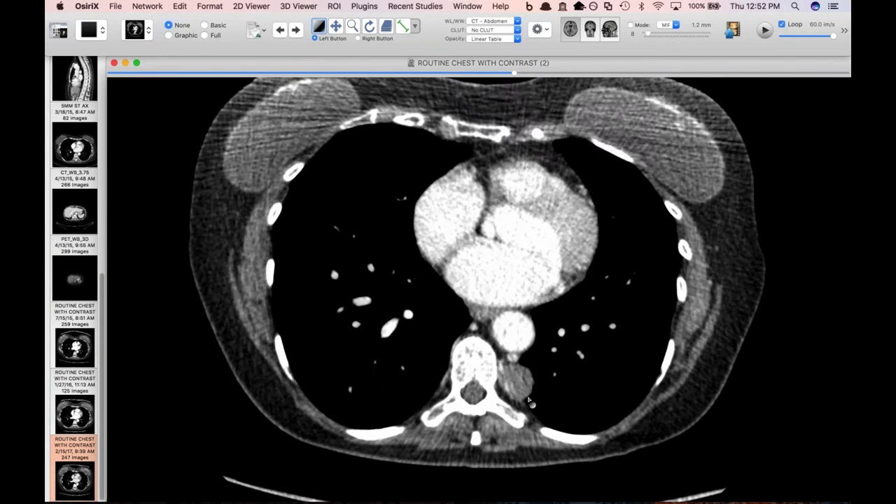
Step: Examine the left paraspinal mass from its upper to lower margin, including its relation to the adjacent rib and vertebra
{"action": "scroll", "coordinate": [527, 399], "scroll_direction": "down", "scroll_amount": 5}
{"action": "scroll", "coordinate": [523, 411], "scroll_direction": "up", "scroll_amount": 4}
{"action": "scroll", "coordinate": [521, 410], "scroll_direction": "down", "scroll_amount": 5}
{"action": "scroll", "coordinate": [523, 412], "scroll_direction": "down", "scroll_amount": 5}
{"action": "scroll", "coordinate": [523, 413], "scroll_direction": "up", "scroll_amount": 4}
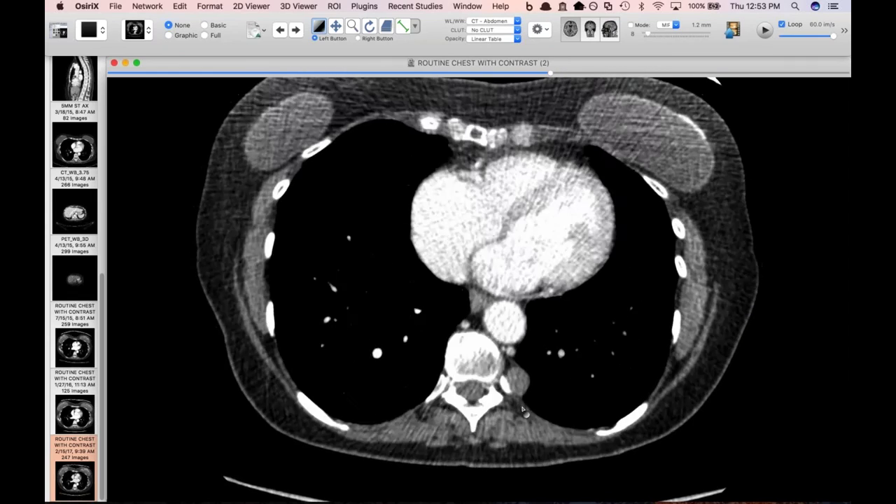
{"action": "scroll", "coordinate": [523, 413], "scroll_direction": "up", "scroll_amount": 2}
{"action": "scroll", "coordinate": [523, 413], "scroll_direction": "up", "scroll_amount": 2}
{"action": "scroll", "coordinate": [529, 413], "scroll_direction": "up", "scroll_amount": 3}
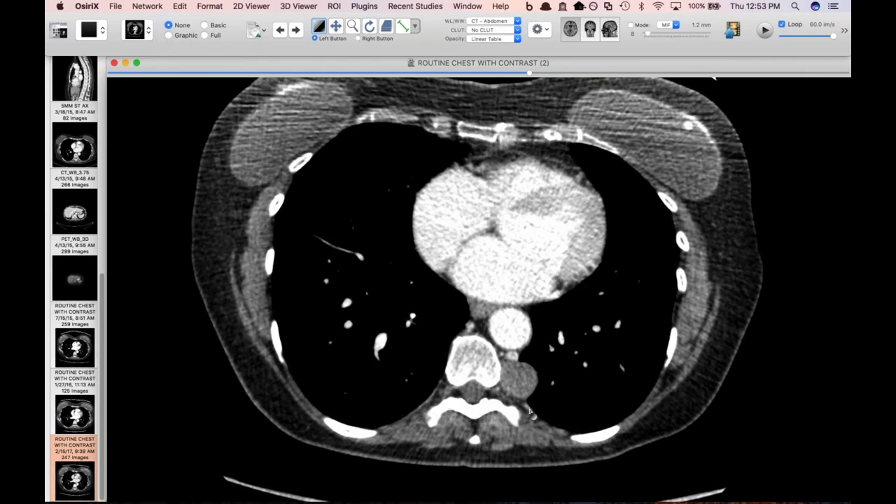
{"action": "scroll", "coordinate": [530, 415], "scroll_direction": "down", "scroll_amount": 8}
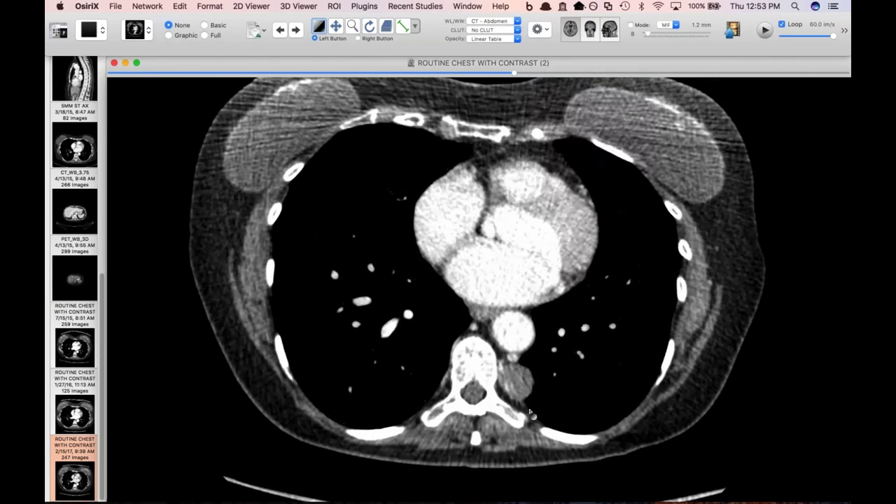
{"action": "scroll", "coordinate": [529, 413], "scroll_direction": "down", "scroll_amount": 1}
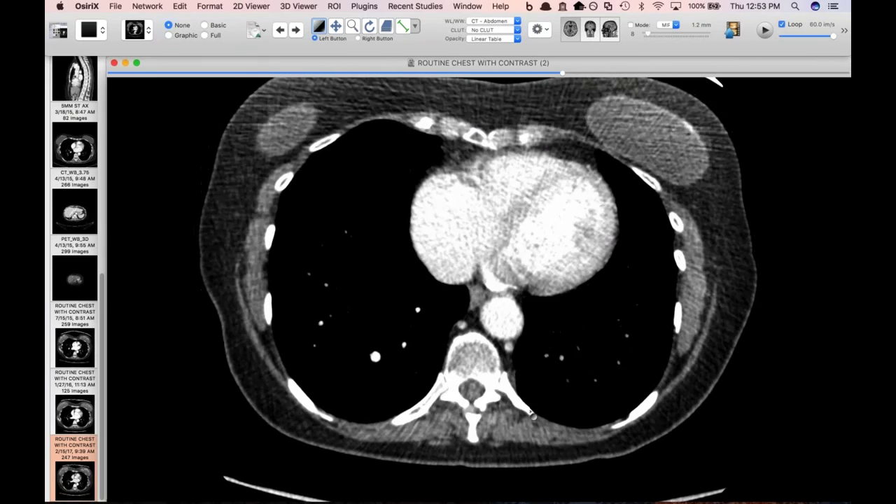
Step: View the 2/15/17 CT with the CT - Pulmonary preset at the left upper lobe nodule beside the aortic arch
{"action": "scroll", "coordinate": [529, 414], "scroll_direction": "up", "scroll_amount": 2}
{"action": "scroll", "coordinate": [530, 413], "scroll_direction": "up", "scroll_amount": 20}
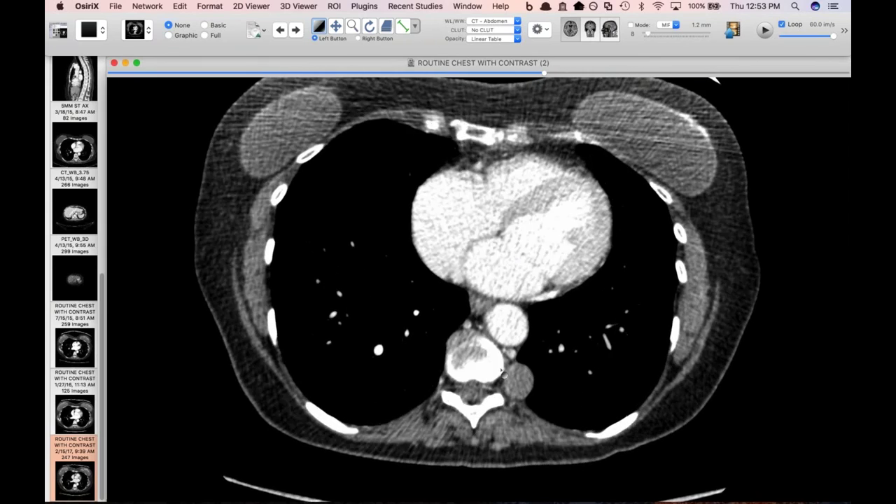
{"action": "key", "text": "6"}
{"action": "scroll", "coordinate": [503, 375], "scroll_direction": "up", "scroll_amount": 20}
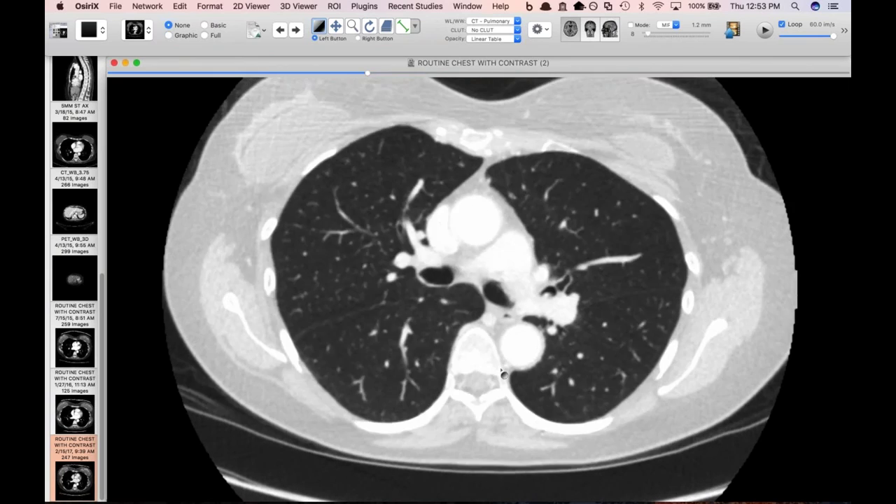
{"action": "scroll", "coordinate": [502, 374], "scroll_direction": "up", "scroll_amount": 5}
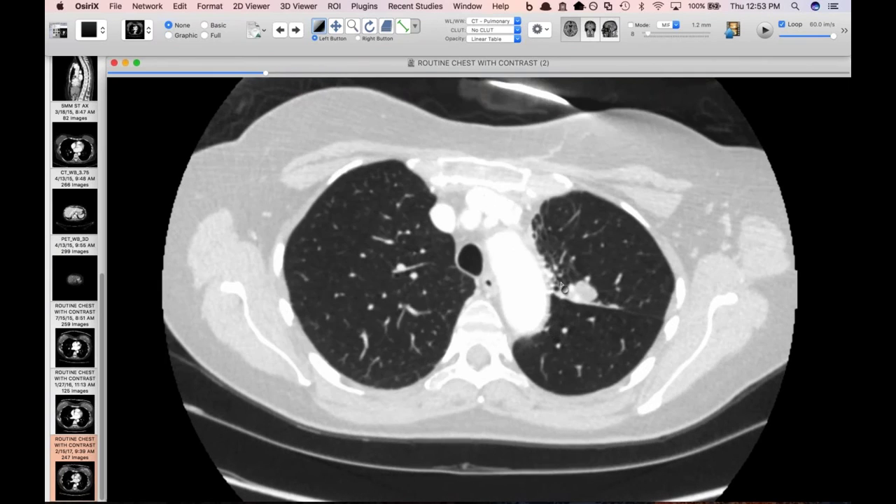
Step: Apply the CT - Abdomen preset and follow the left upper lobe lesion from the aortic arch toward the left hilum
{"action": "key", "text": "2"}
{"action": "scroll", "coordinate": [598, 318], "scroll_direction": "down", "scroll_amount": 16}
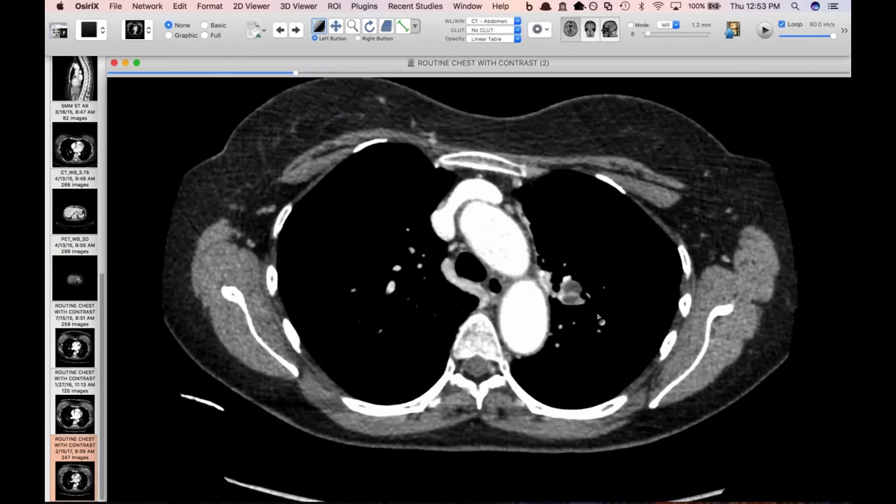
{"action": "scroll", "coordinate": [598, 318], "scroll_direction": "down", "scroll_amount": 2}
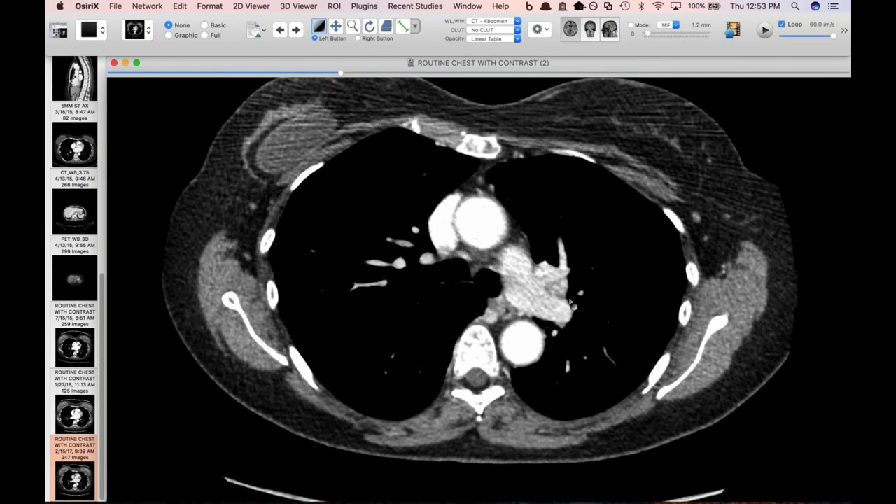
{"action": "right_click", "coordinate": [558, 173]}
{"action": "left_click", "coordinate": [513, 183]}
{"action": "scroll", "coordinate": [512, 183], "scroll_direction": "up", "scroll_amount": 5}
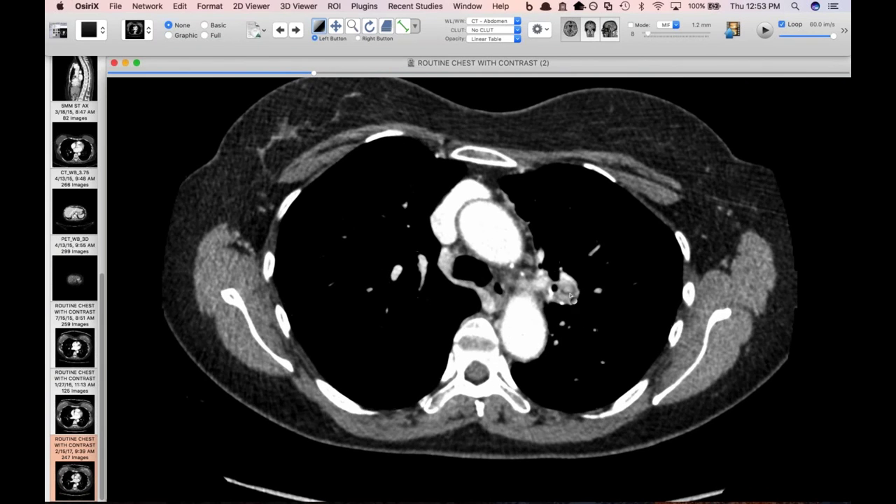
Step: Examine the left hilar lesion slice by slice, including its relation to the left pulmonary artery and descending aorta
{"action": "scroll", "coordinate": [573, 318], "scroll_direction": "up", "scroll_amount": 6}
{"action": "scroll", "coordinate": [562, 323], "scroll_direction": "down", "scroll_amount": 4}
{"action": "scroll", "coordinate": [568, 297], "scroll_direction": "down", "scroll_amount": 3}
{"action": "scroll", "coordinate": [561, 291], "scroll_direction": "down", "scroll_amount": 3}
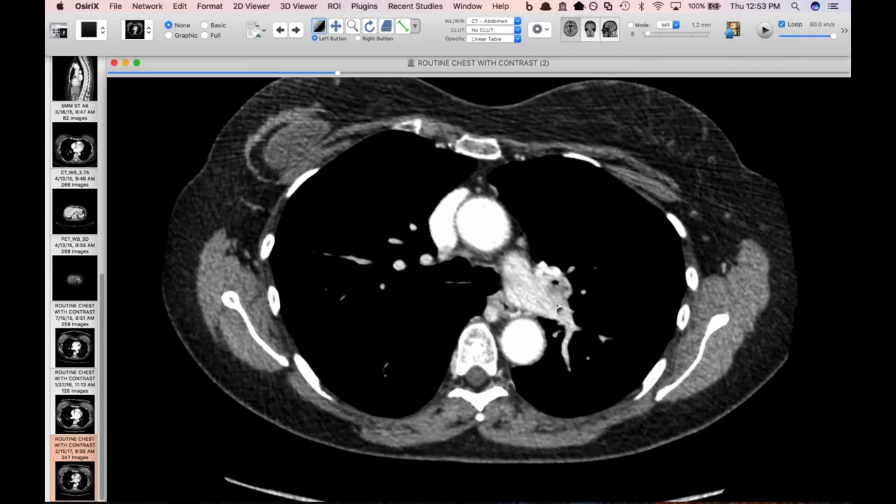
{"action": "scroll", "coordinate": [557, 304], "scroll_direction": "up", "scroll_amount": 15}
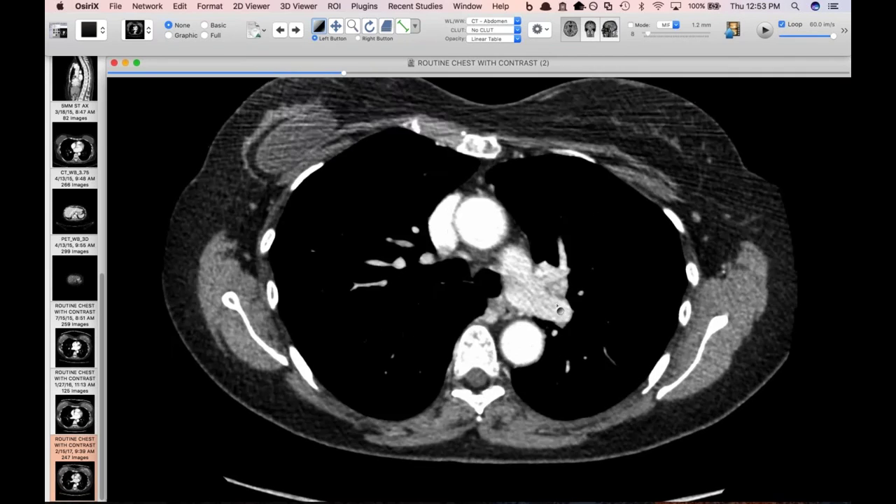
{"action": "scroll", "coordinate": [557, 305], "scroll_direction": "down", "scroll_amount": 2}
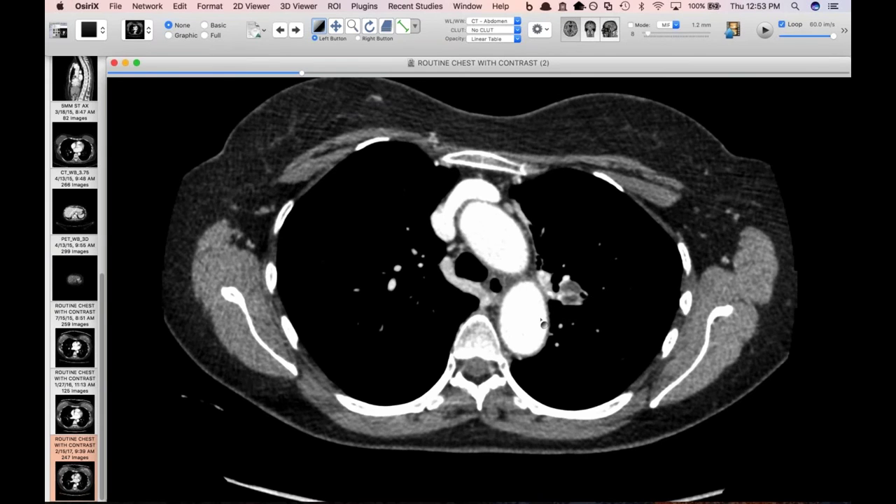
Step: Close the Lung Airway Radiograph case and open the first 12/25/16 CT series of the Cardiac case in the Thursday album
{"action": "key", "text": "super+w"}
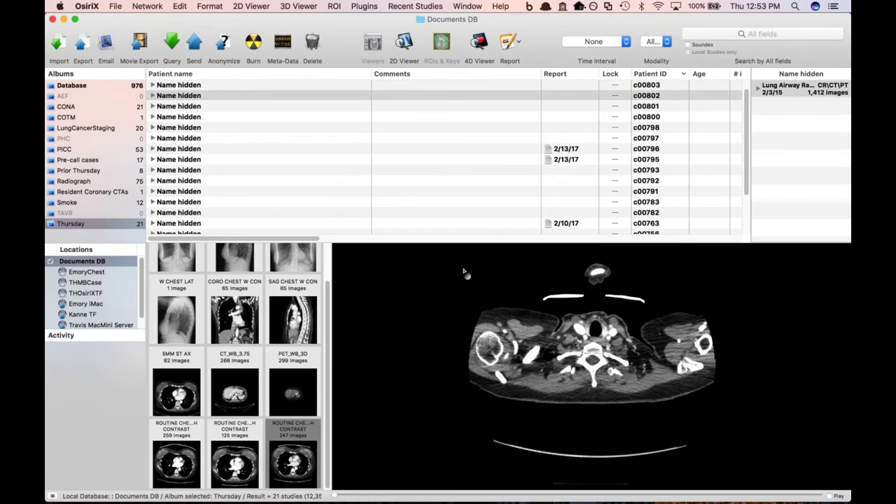
{"action": "scroll", "coordinate": [464, 273], "scroll_direction": "down", "scroll_amount": 3}
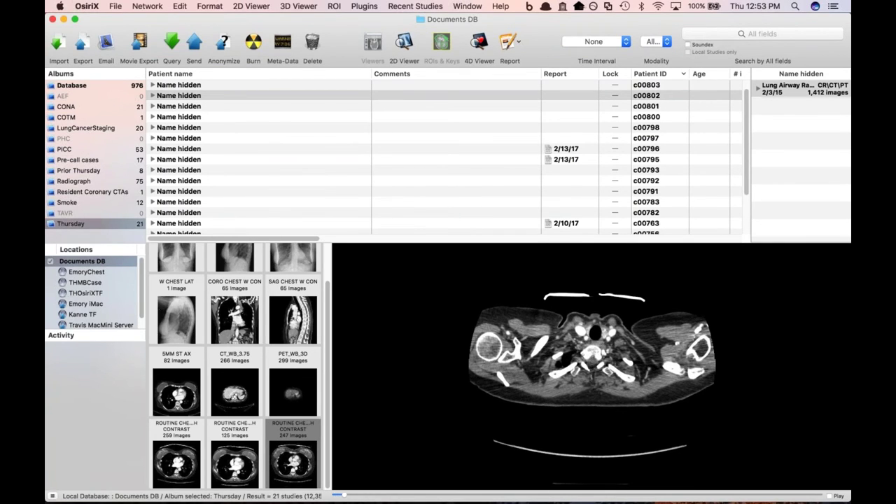
{"action": "scroll", "coordinate": [254, 203], "scroll_direction": "down", "scroll_amount": 5}
{"action": "left_click", "coordinate": [187, 207]}
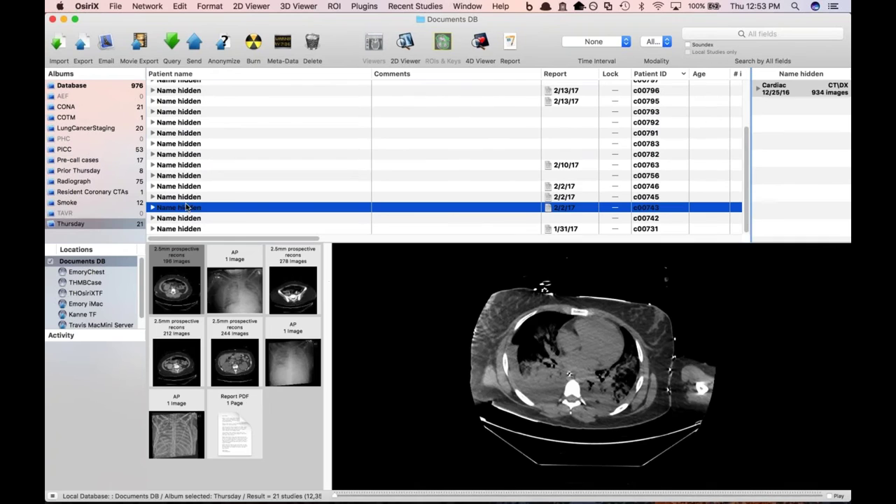
{"action": "double_click", "coordinate": [179, 299]}
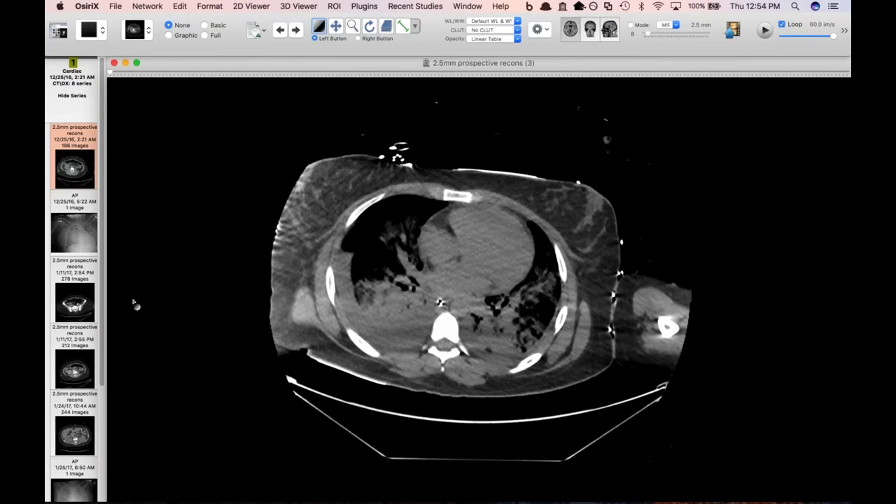
Step: Open the 1/11/17 2:54 PM CT series and review it from the thighs up to the heart and lung bases
{"action": "scroll", "coordinate": [77, 373], "scroll_direction": "down", "scroll_amount": 3}
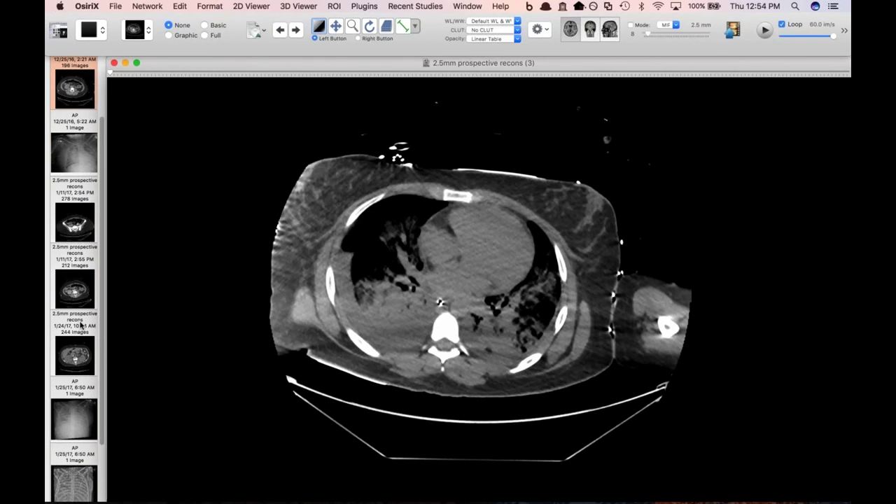
{"action": "left_click", "coordinate": [75, 238]}
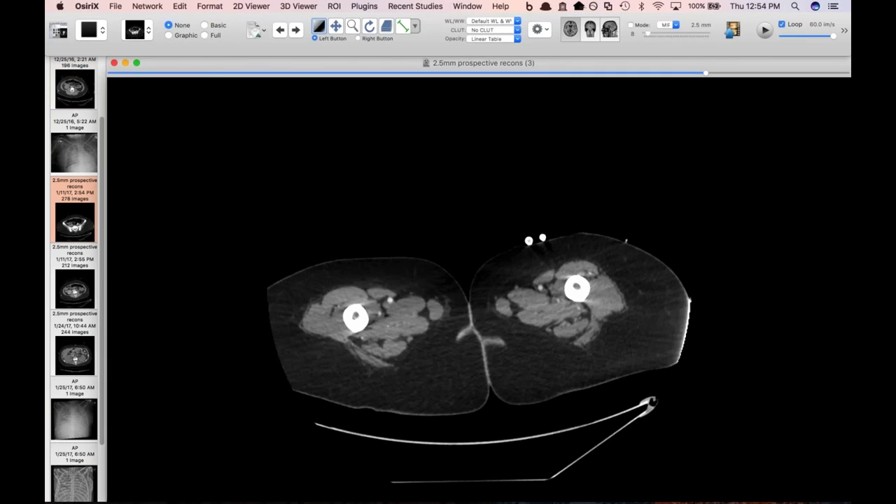
{"action": "scroll", "coordinate": [476, 308], "scroll_direction": "up", "scroll_amount": 20}
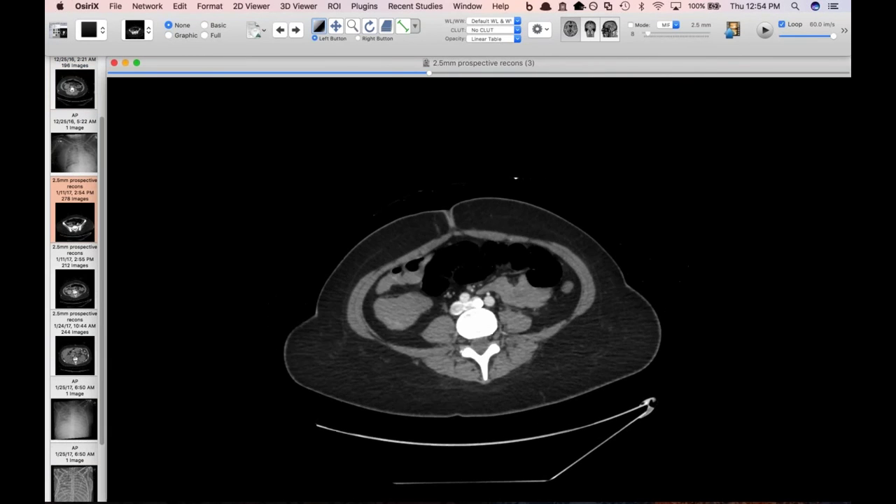
{"action": "scroll", "coordinate": [688, 270], "scroll_direction": "up", "scroll_amount": 6}
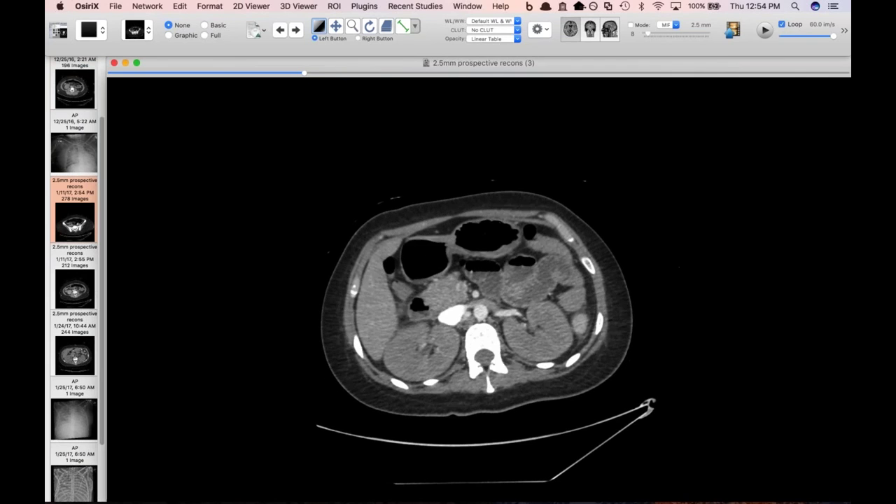
{"action": "scroll", "coordinate": [308, 286], "scroll_direction": "up", "scroll_amount": 8}
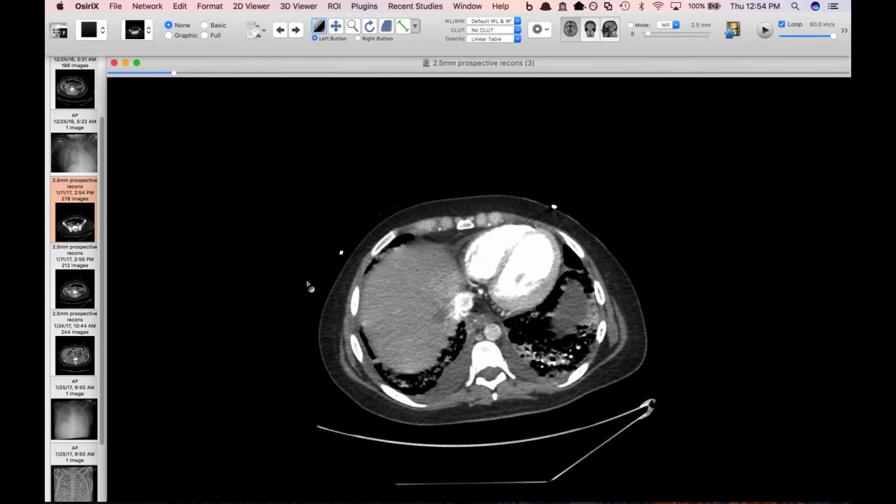
Step: Show the 1/11/17 2:55 PM CT series at the lower chest and adjust its window level manually
{"action": "left_click", "coordinate": [77, 292]}
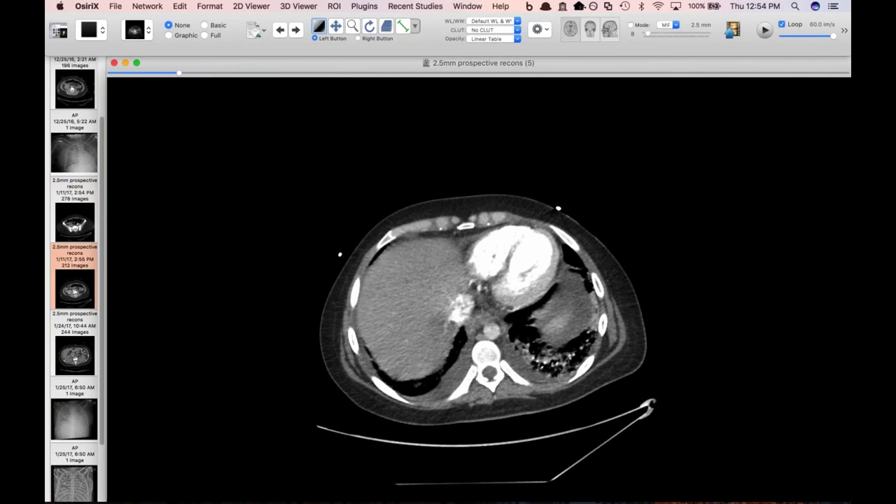
{"action": "scroll", "coordinate": [294, 316], "scroll_direction": "up", "scroll_amount": 10}
{"action": "scroll", "coordinate": [293, 316], "scroll_direction": "up", "scroll_amount": 15}
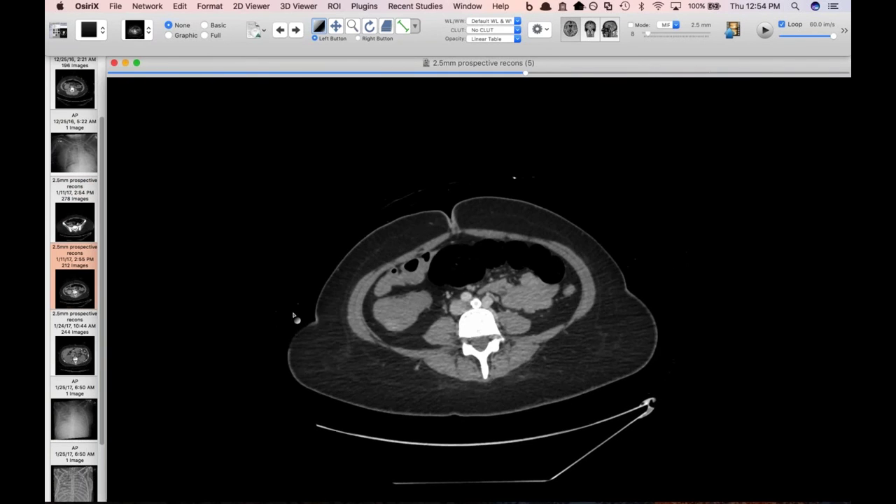
{"action": "scroll", "coordinate": [296, 318], "scroll_direction": "up", "scroll_amount": 3}
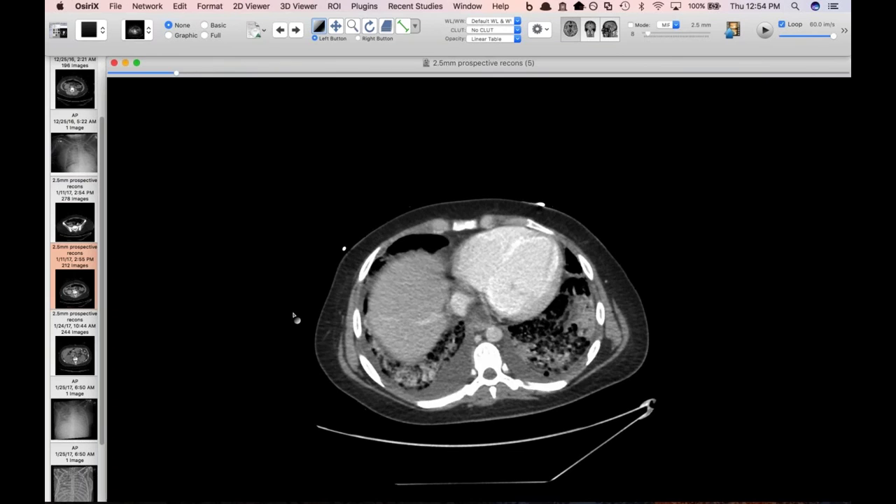
{"action": "left_click_drag", "start_coordinate": [424, 316], "coordinate": [440, 316]}
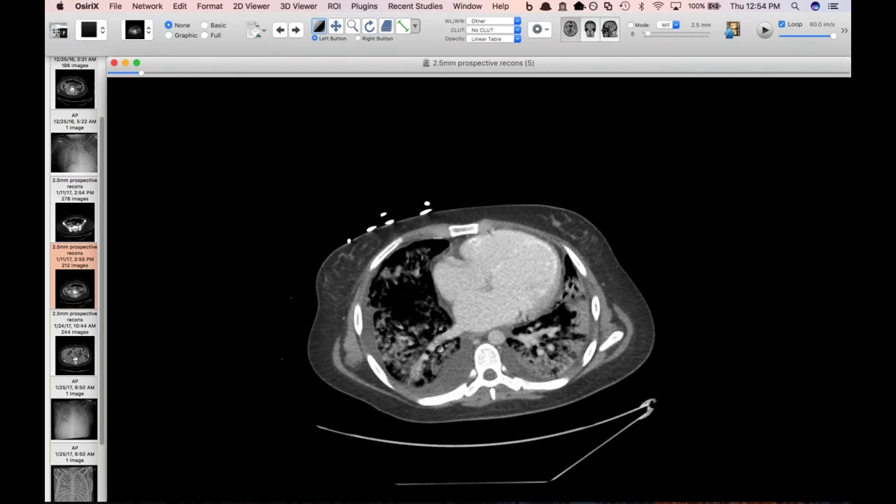
Step: Examine the opacities in both lower lobes on the 1/11/17 2:55 PM CT from the heart to the liver dome
{"action": "scroll", "coordinate": [464, 375], "scroll_direction": "up", "scroll_amount": 3}
{"action": "scroll", "coordinate": [494, 393], "scroll_direction": "down", "scroll_amount": 5}
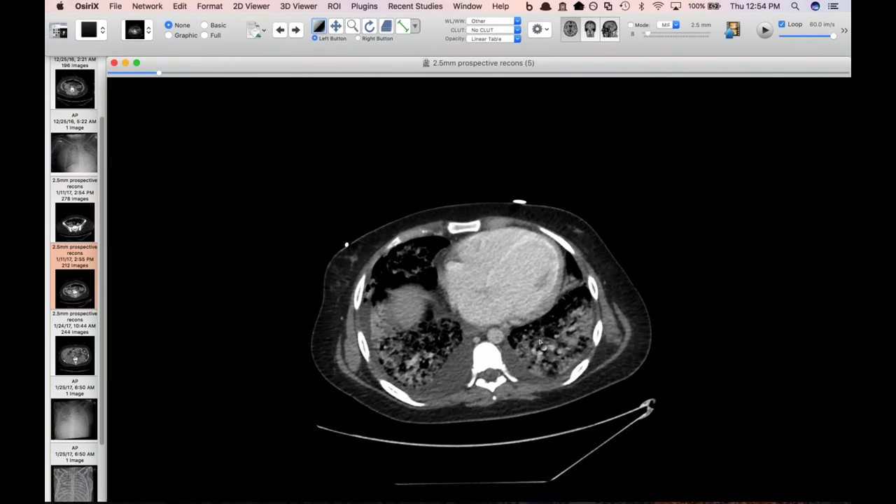
{"action": "scroll", "coordinate": [534, 342], "scroll_direction": "down", "scroll_amount": 1}
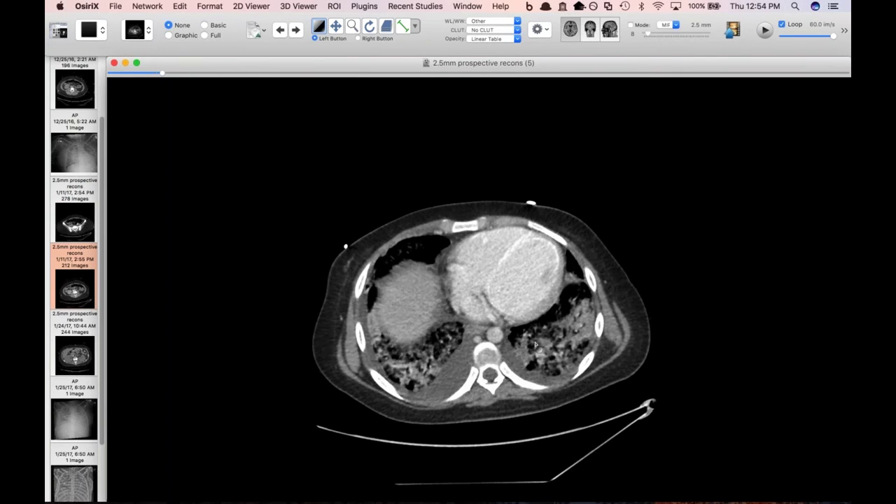
{"action": "scroll", "coordinate": [535, 344], "scroll_direction": "up", "scroll_amount": 3}
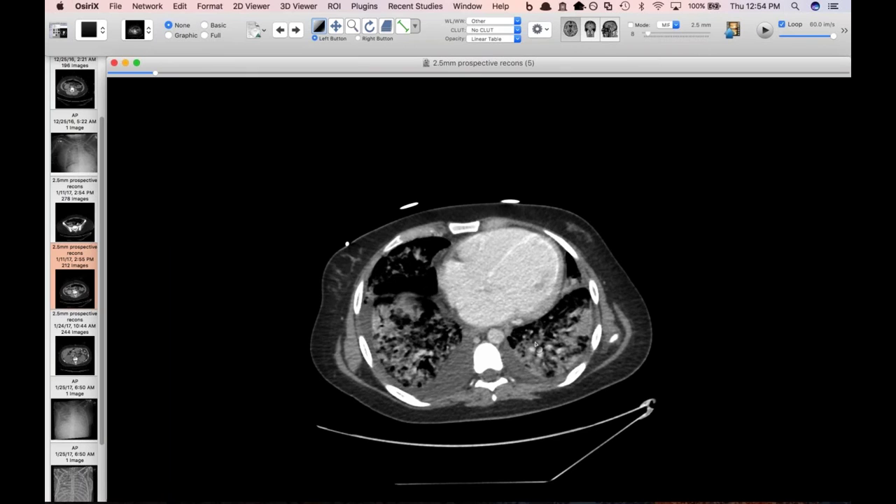
{"action": "scroll", "coordinate": [564, 335], "scroll_direction": "down", "scroll_amount": 3}
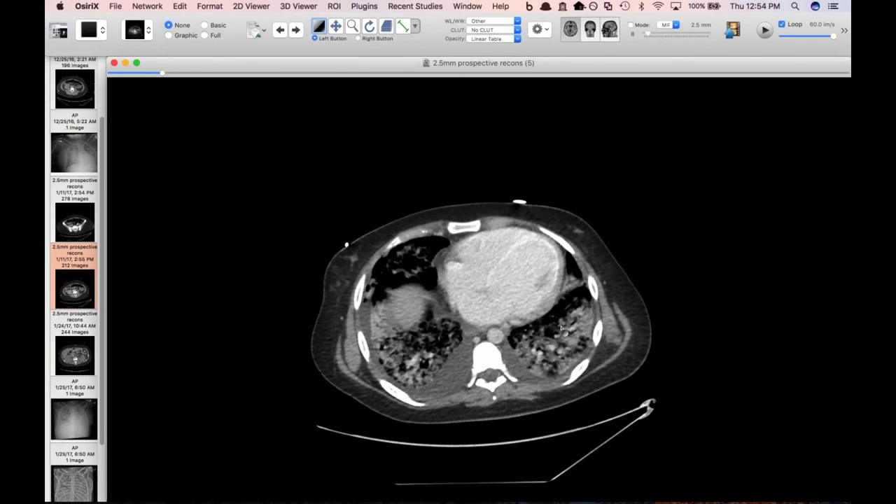
{"action": "scroll", "coordinate": [565, 318], "scroll_direction": "up", "scroll_amount": 2}
{"action": "scroll", "coordinate": [501, 324], "scroll_direction": "down", "scroll_amount": 3}
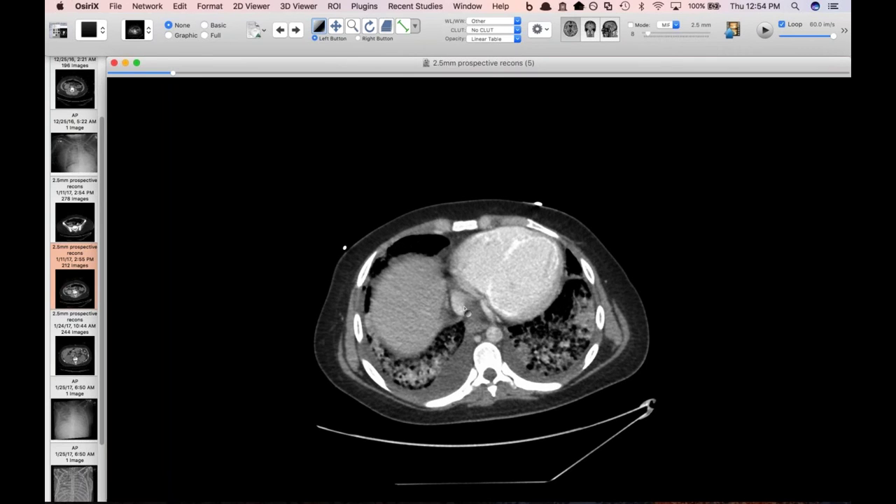
{"action": "scroll", "coordinate": [494, 358], "scroll_direction": "up", "scroll_amount": 2}
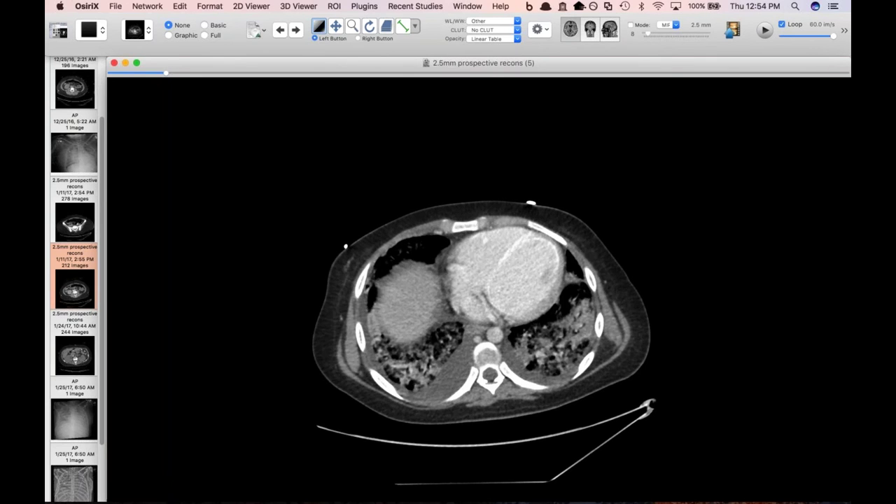
Step: Open the portable supine AP chest radiograph from 12/25/16, 5:22 AM
{"action": "scroll", "coordinate": [85, 391], "scroll_direction": "down", "scroll_amount": 2}
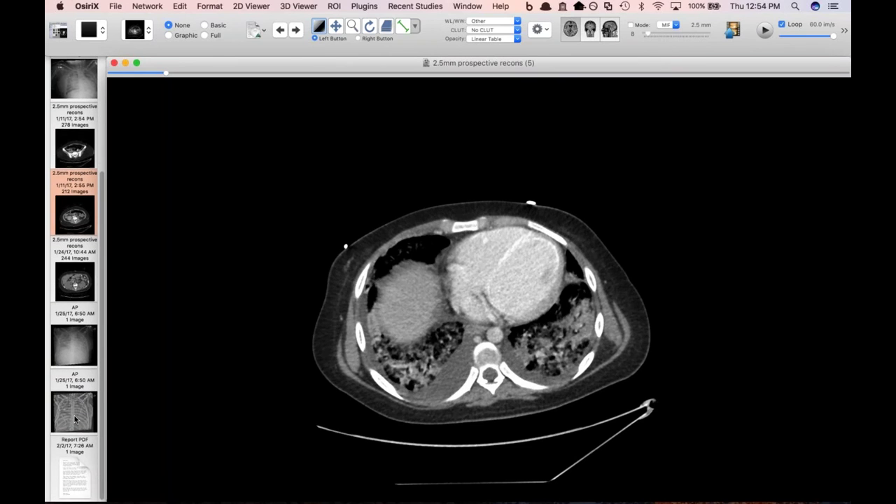
{"action": "scroll", "coordinate": [70, 293], "scroll_direction": "up", "scroll_amount": 5}
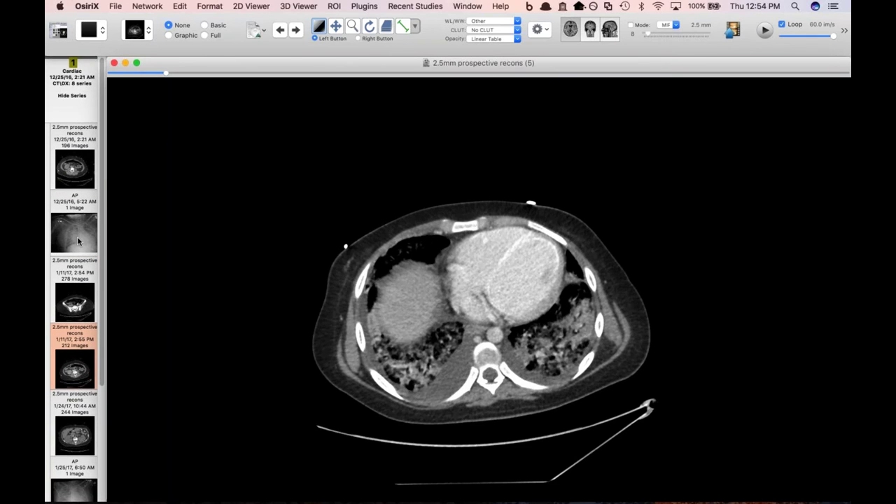
{"action": "left_click", "coordinate": [77, 237]}
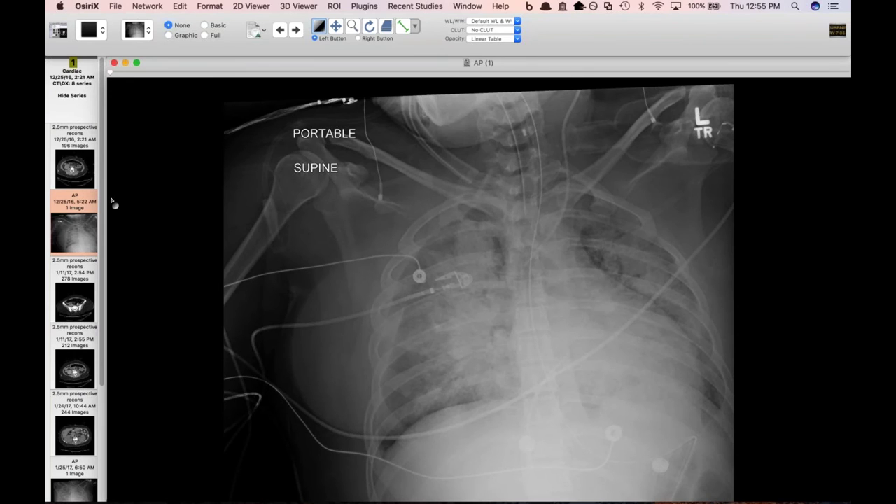
Step: Return to the 1/11/17 2:54 PM CT series and view the lower lungs with a wider manual window
{"action": "scroll", "coordinate": [76, 280], "scroll_direction": "down", "scroll_amount": 3}
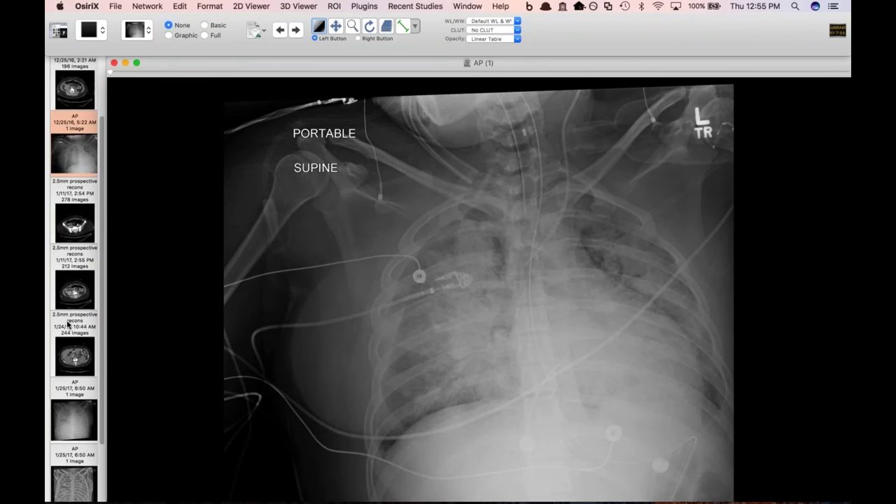
{"action": "scroll", "coordinate": [70, 357], "scroll_direction": "down", "scroll_amount": 1}
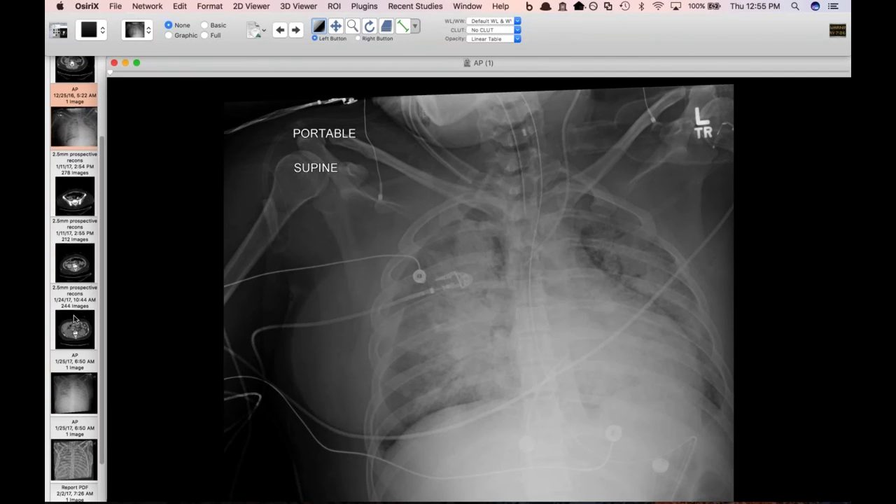
{"action": "left_click", "coordinate": [69, 194]}
{"action": "scroll", "coordinate": [445, 328], "scroll_direction": "down", "scroll_amount": 3}
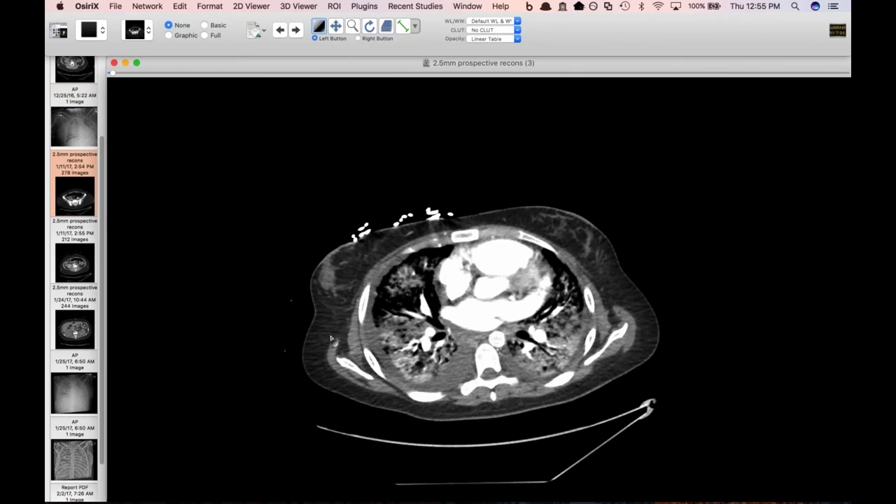
{"action": "scroll", "coordinate": [446, 329], "scroll_direction": "down", "scroll_amount": 10}
{"action": "scroll", "coordinate": [444, 330], "scroll_direction": "up", "scroll_amount": 10}
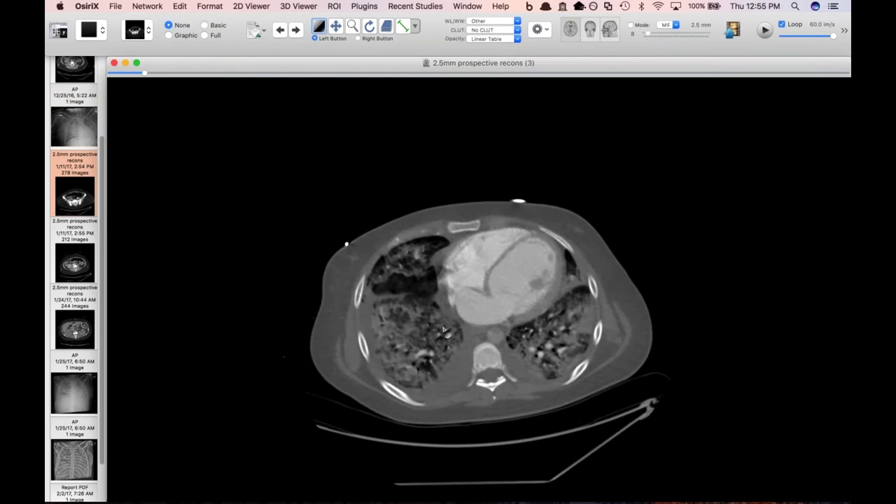
Step: Darken the 1/11/17 2:54 PM CT's window manually and open the 1/11/17 2:55 PM series beside it
{"action": "scroll", "coordinate": [444, 330], "scroll_direction": "down", "scroll_amount": 2}
{"action": "left_click_drag", "start_coordinate": [444, 329], "coordinate": [236, 304]}
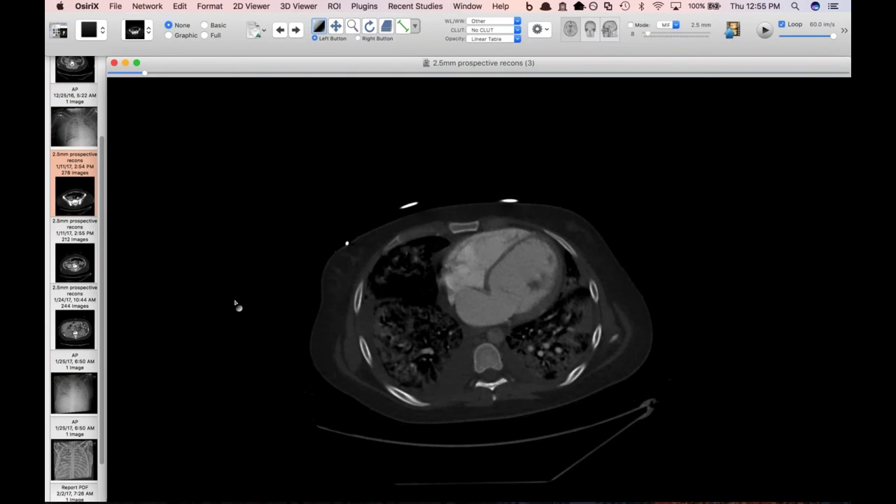
{"action": "left_click", "coordinate": [68, 271], "text": "alt"}
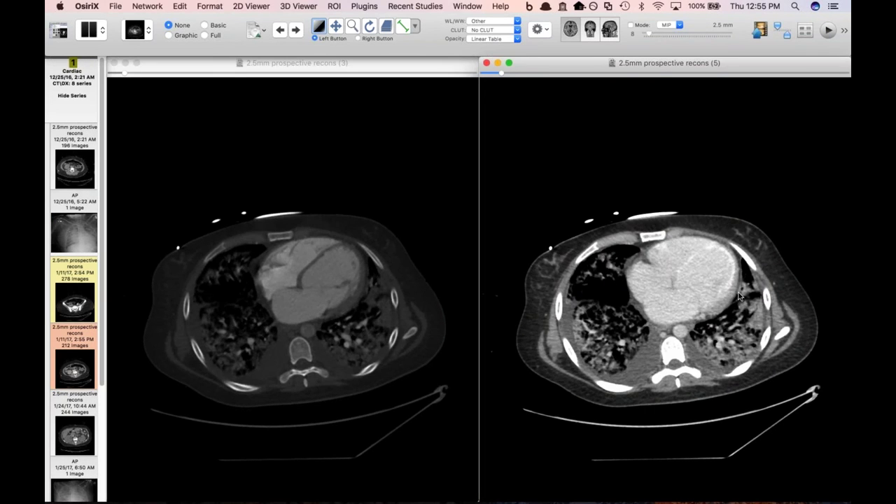
Step: Compare the heart and lower lungs on the synchronized 1/11/17 2:54 PM and 2:55 PM CT series down to the liver dome
{"action": "scroll", "coordinate": [731, 300], "scroll_direction": "down", "scroll_amount": 10}
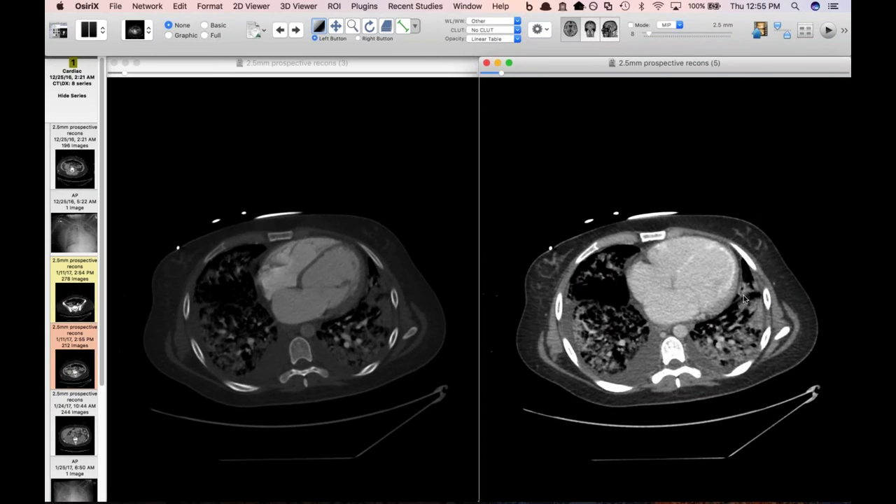
{"action": "scroll", "coordinate": [744, 298], "scroll_direction": "up", "scroll_amount": 5}
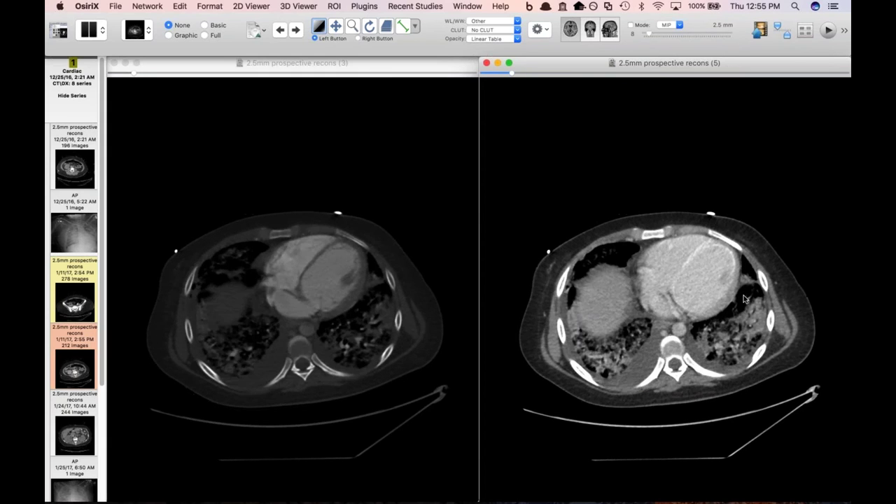
{"action": "scroll", "coordinate": [743, 296], "scroll_direction": "down", "scroll_amount": 3}
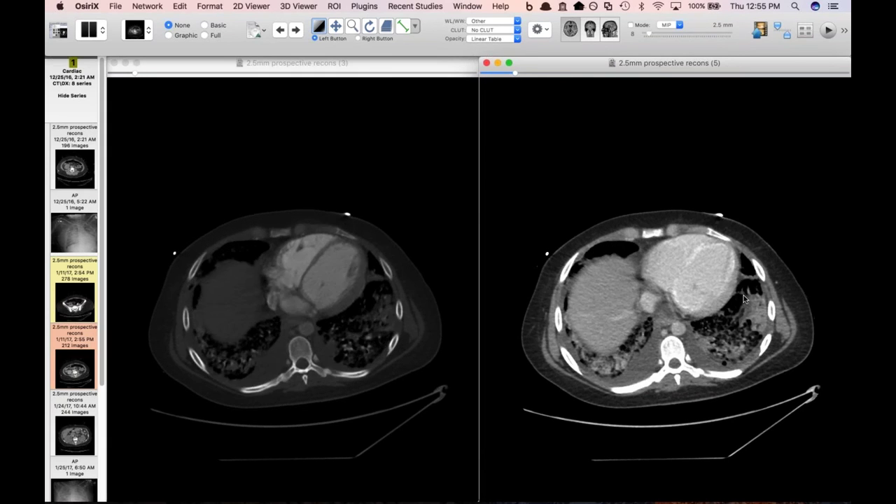
{"action": "scroll", "coordinate": [728, 323], "scroll_direction": "up", "scroll_amount": 3}
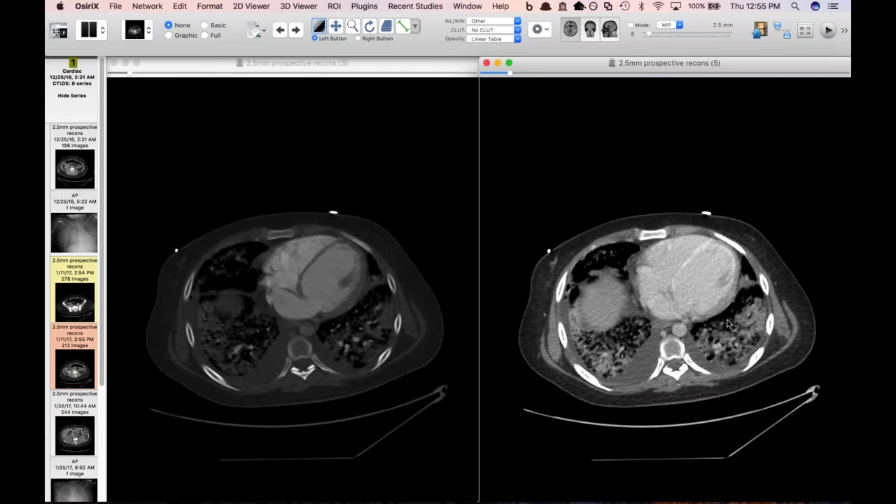
{"action": "scroll", "coordinate": [665, 301], "scroll_direction": "up", "scroll_amount": 5}
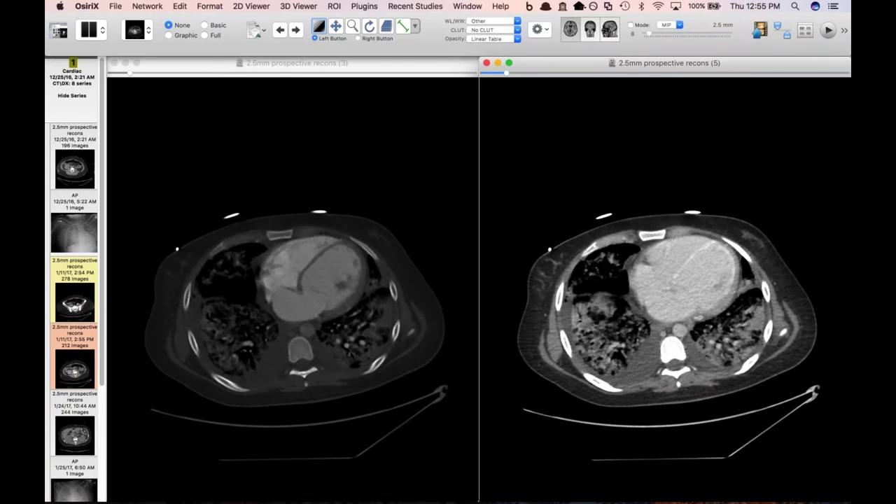
{"action": "scroll", "coordinate": [552, 375], "scroll_direction": "down", "scroll_amount": 3}
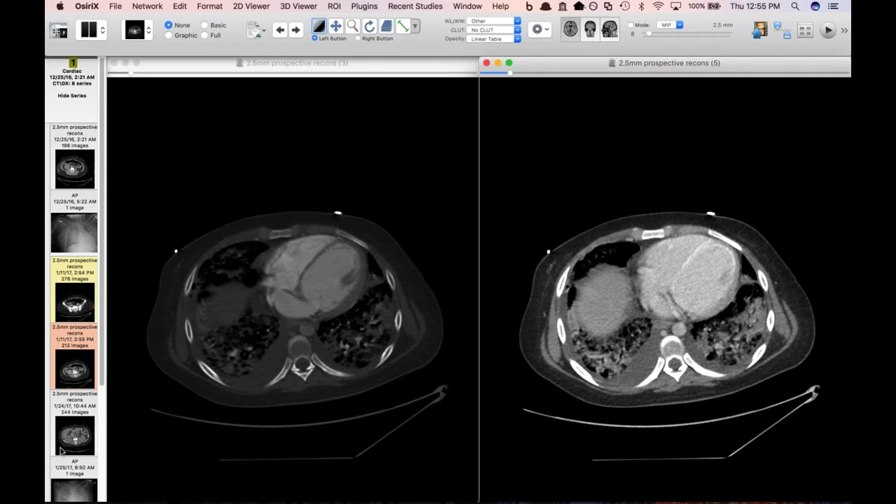
Step: Replace the 1/11/17 2:55 PM series with the 1/24/17 10:44 AM CT, turn off series synchronization and show its heart level
{"action": "scroll", "coordinate": [60, 451], "scroll_direction": "down", "scroll_amount": 2}
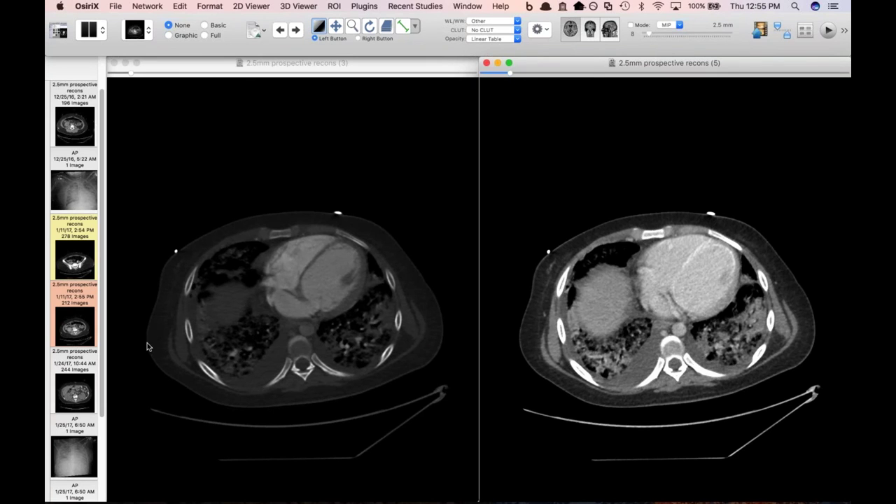
{"action": "scroll", "coordinate": [293, 294], "scroll_direction": "down", "scroll_amount": 3}
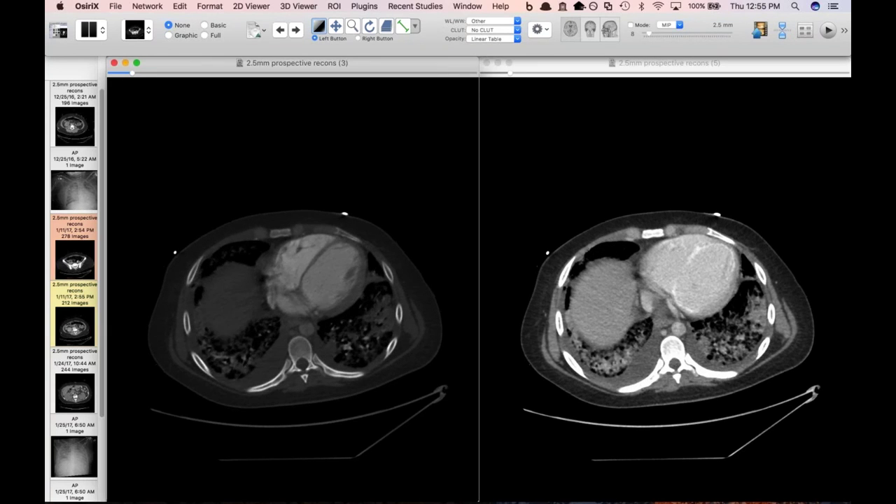
{"action": "left_click_drag", "start_coordinate": [59, 390], "coordinate": [606, 356]}
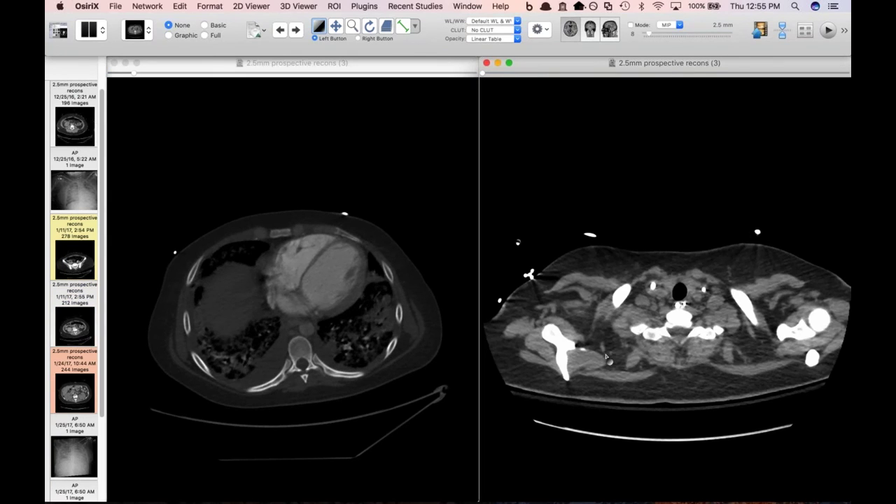
{"action": "scroll", "coordinate": [606, 357], "scroll_direction": "down", "scroll_amount": 10}
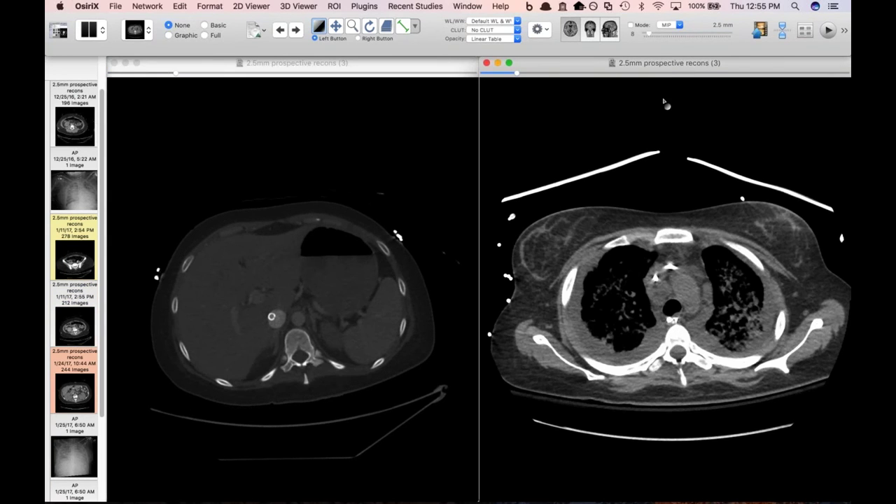
{"action": "left_click", "coordinate": [783, 28]}
{"action": "scroll", "coordinate": [715, 247], "scroll_direction": "down", "scroll_amount": 10}
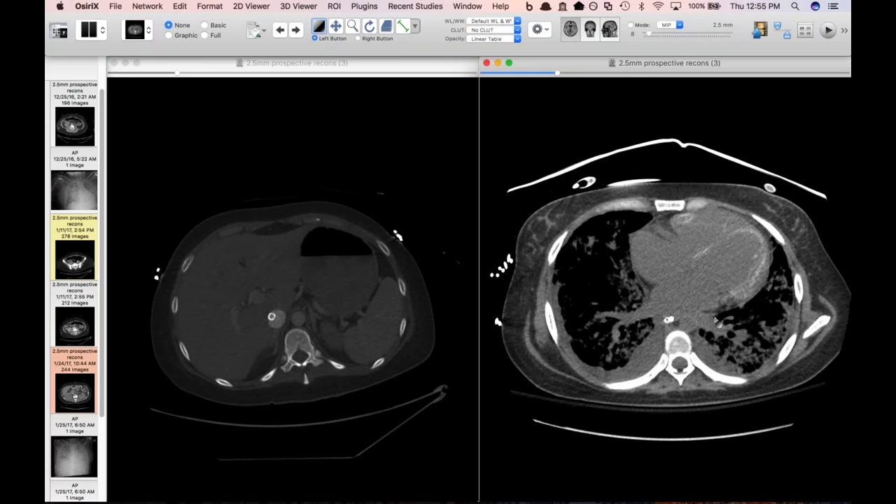
Step: Compare the heart and lower lobes on the 1/24/17 10:44 AM CT with the matching level of the 1/11/17 2:54 PM CT
{"action": "scroll", "coordinate": [711, 324], "scroll_direction": "down", "scroll_amount": 5}
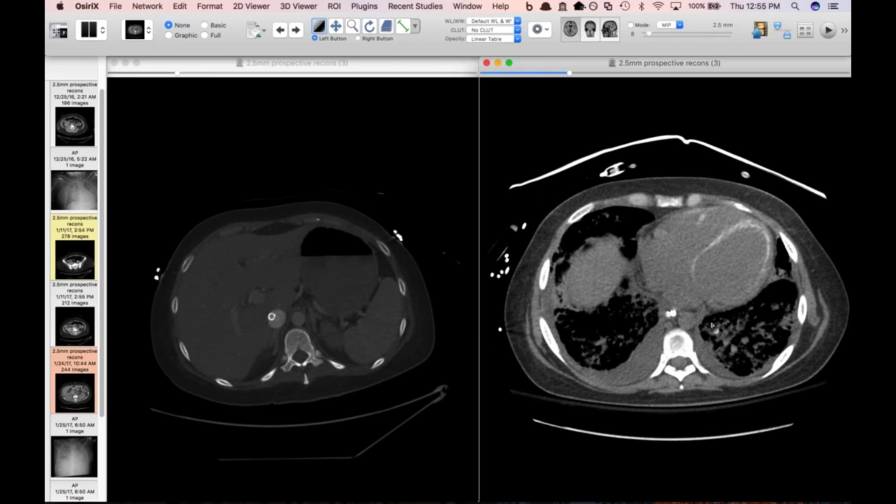
{"action": "scroll", "coordinate": [711, 324], "scroll_direction": "up", "scroll_amount": 5}
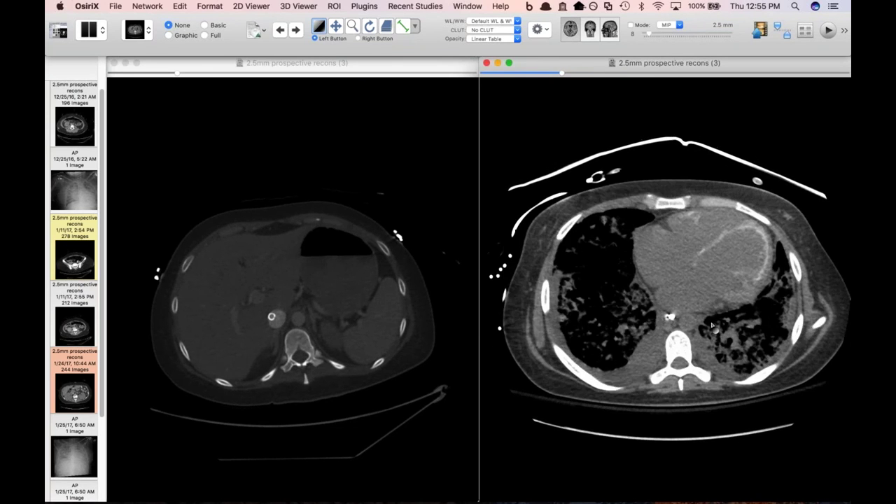
{"action": "left_click", "coordinate": [396, 335]}
{"action": "scroll", "coordinate": [396, 335], "scroll_direction": "up", "scroll_amount": 10}
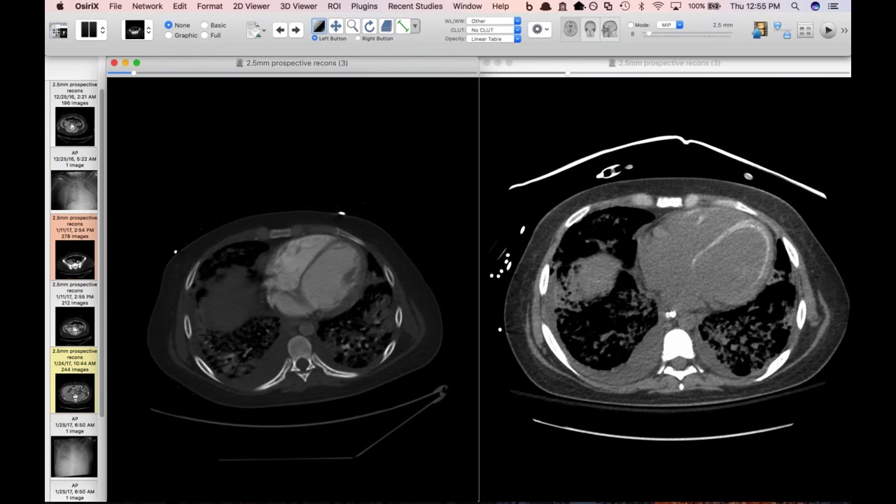
{"action": "left_click", "coordinate": [695, 272]}
{"action": "scroll", "coordinate": [693, 308], "scroll_direction": "down", "scroll_amount": 5}
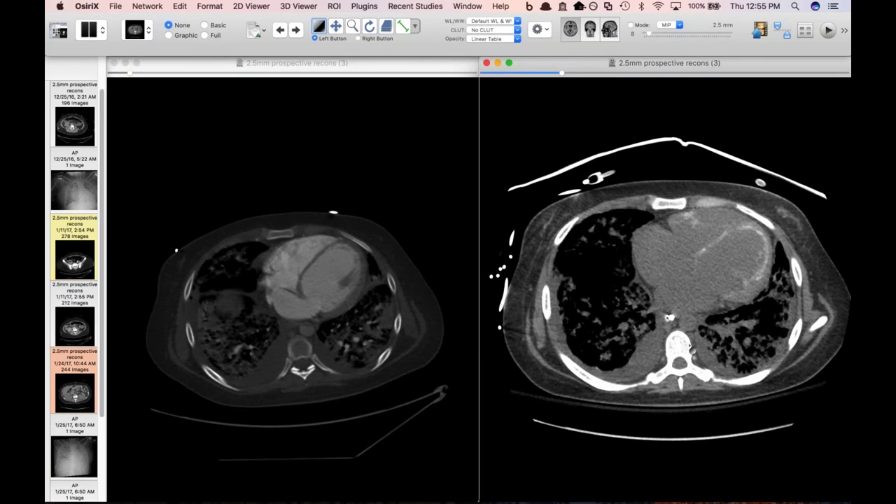
{"action": "scroll", "coordinate": [691, 345], "scroll_direction": "up", "scroll_amount": 2}
{"action": "scroll", "coordinate": [708, 338], "scroll_direction": "up", "scroll_amount": 2}
{"action": "scroll", "coordinate": [709, 341], "scroll_direction": "down", "scroll_amount": 3}
{"action": "scroll", "coordinate": [708, 372], "scroll_direction": "down", "scroll_amount": 3}
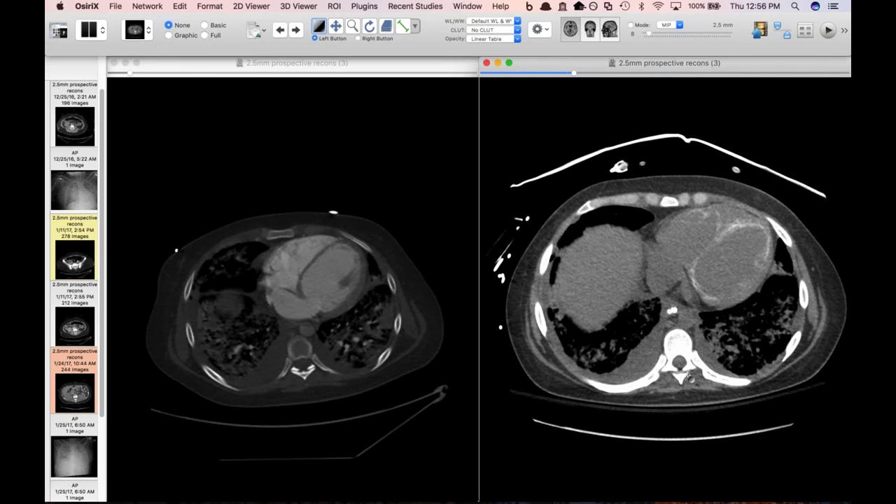
{"action": "scroll", "coordinate": [657, 384], "scroll_direction": "up", "scroll_amount": 3}
Step: Examine the left ventricle on the 1/11/17 2:54 PM CT in an enlarged view with a brighter manual window
{"action": "left_click_drag", "start_coordinate": [308, 312], "coordinate": [326, 290]}
{"action": "key", "text": "w"}
{"action": "scroll", "coordinate": [326, 290], "scroll_direction": "down", "scroll_amount": 5}
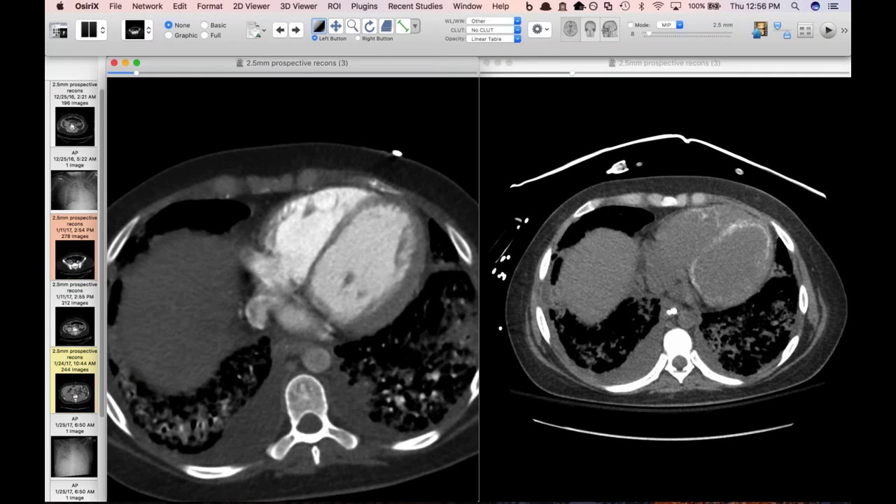
{"action": "scroll", "coordinate": [292, 325], "scroll_direction": "down", "scroll_amount": 3}
{"action": "scroll", "coordinate": [343, 224], "scroll_direction": "up", "scroll_amount": 5}
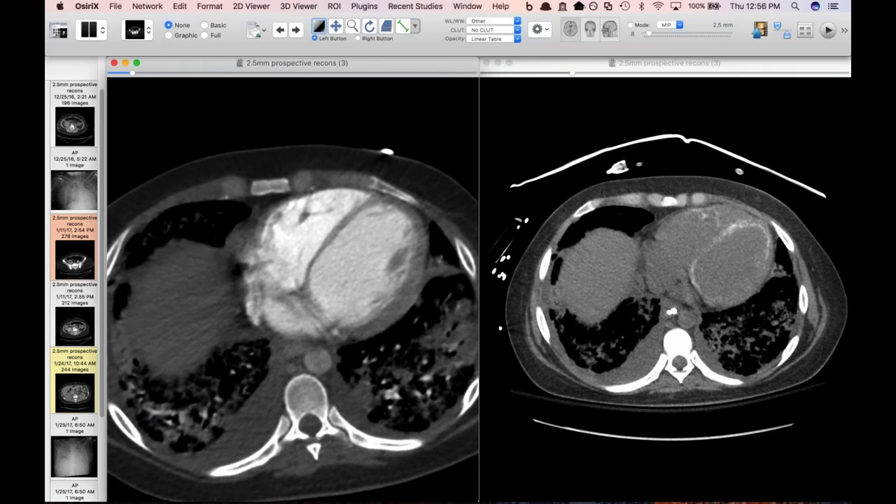
{"action": "scroll", "coordinate": [356, 261], "scroll_direction": "up", "scroll_amount": 5}
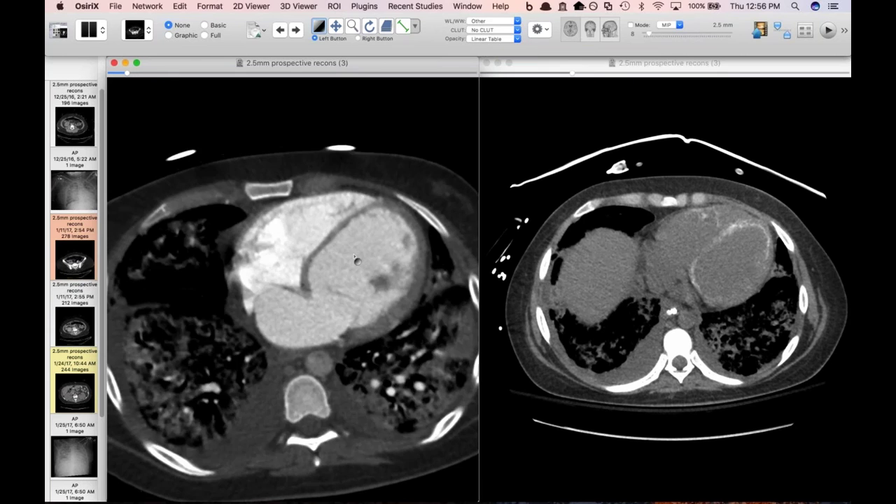
{"action": "scroll", "coordinate": [356, 260], "scroll_direction": "down", "scroll_amount": 3}
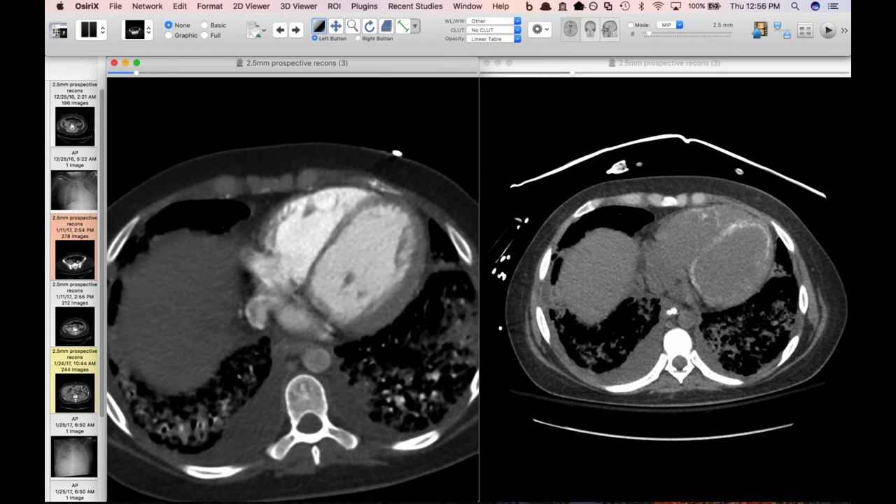
Step: Replace the 1/11/17 2:54 PM series with the 12/25/16 2:21 AM CT and examine its heart and lower lobes down to the liver dome
{"action": "left_click", "coordinate": [75, 122]}
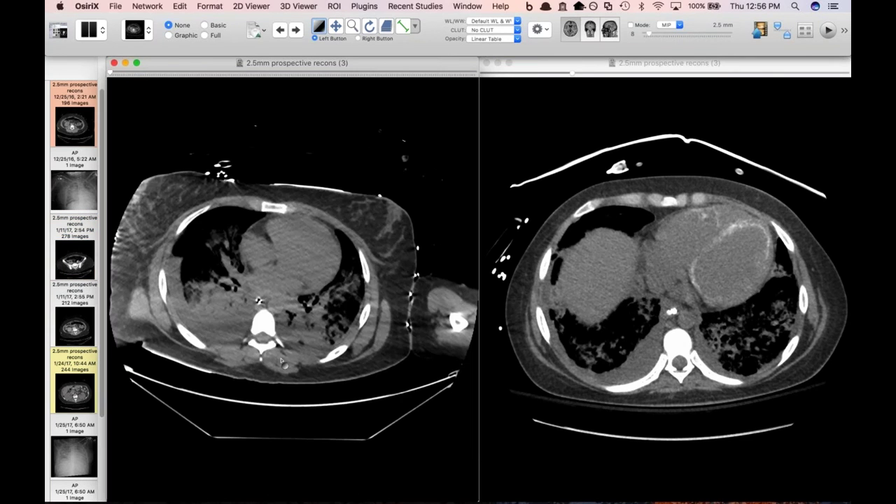
{"action": "scroll", "coordinate": [282, 361], "scroll_direction": "down", "scroll_amount": 2}
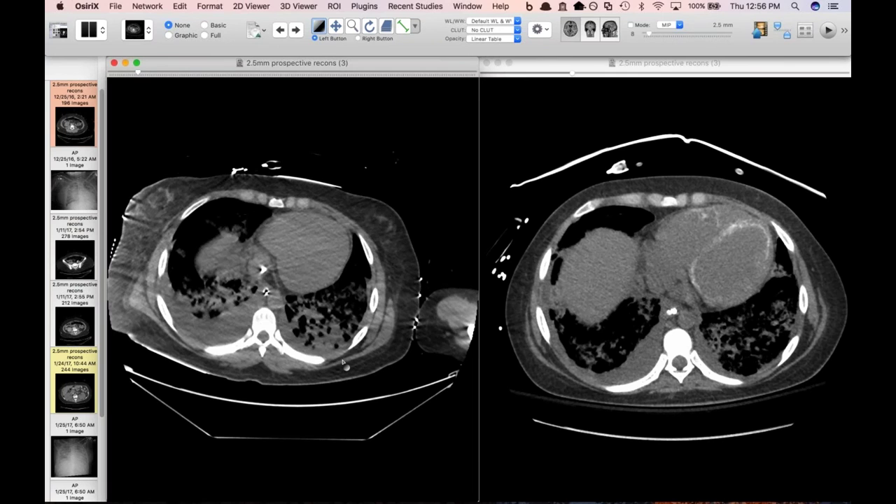
{"action": "scroll", "coordinate": [343, 361], "scroll_direction": "down", "scroll_amount": 2}
{"action": "scroll", "coordinate": [348, 332], "scroll_direction": "down", "scroll_amount": 2}
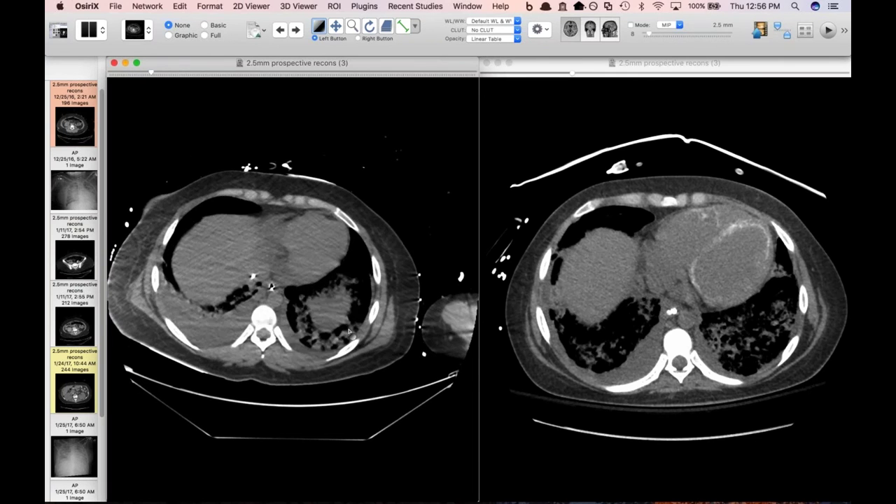
{"action": "scroll", "coordinate": [348, 331], "scroll_direction": "up", "scroll_amount": 3}
{"action": "scroll", "coordinate": [307, 291], "scroll_direction": "up", "scroll_amount": 4}
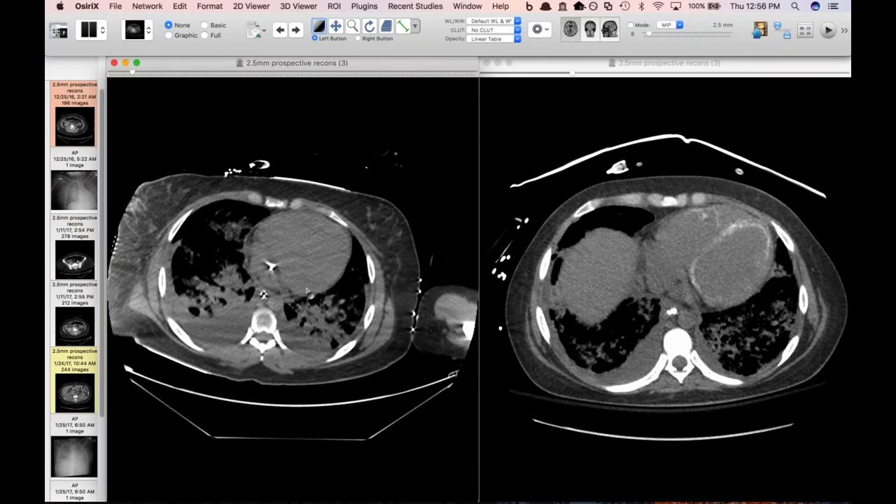
{"action": "scroll", "coordinate": [337, 278], "scroll_direction": "down", "scroll_amount": 4}
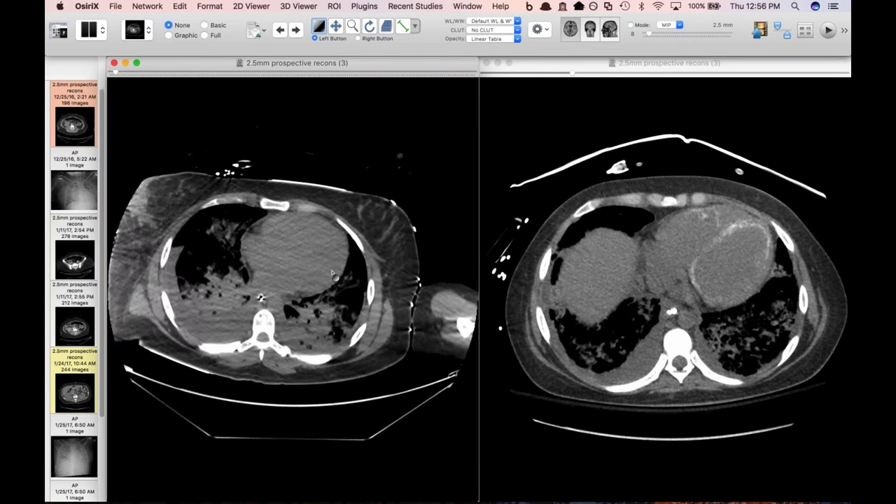
{"action": "scroll", "coordinate": [319, 349], "scroll_direction": "down", "scroll_amount": 5}
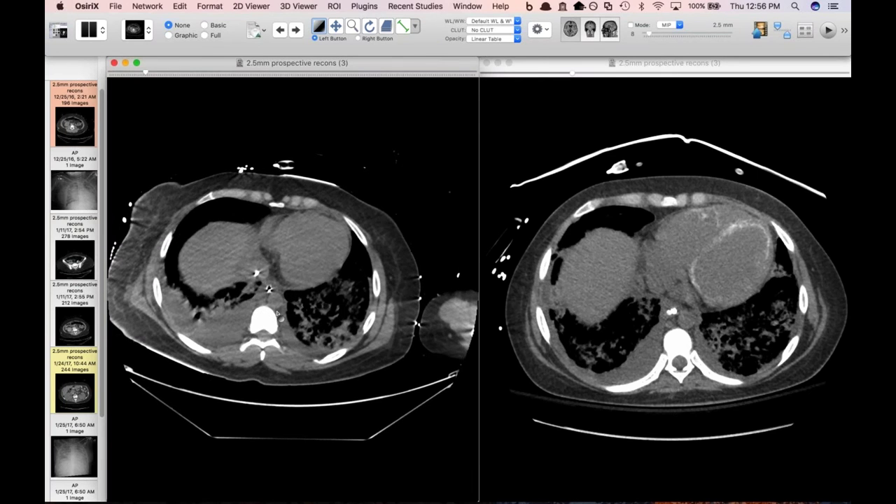
{"action": "scroll", "coordinate": [280, 308], "scroll_direction": "up", "scroll_amount": 8}
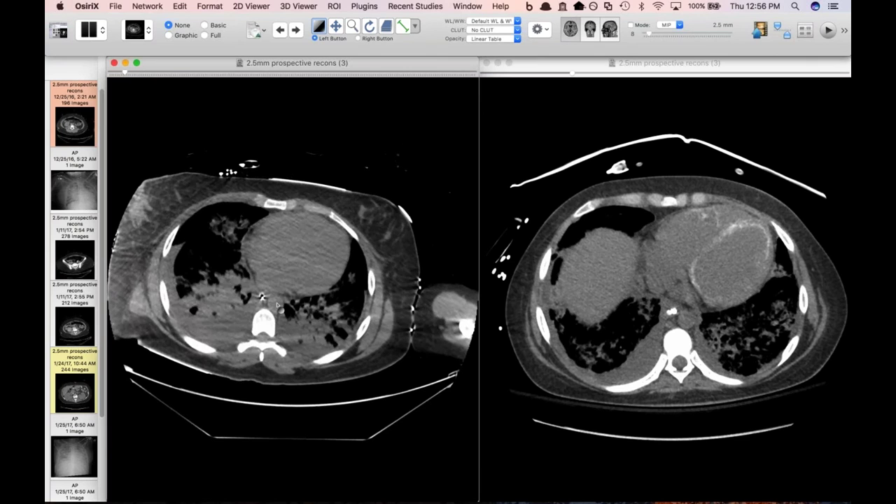
{"action": "scroll", "coordinate": [294, 323], "scroll_direction": "down", "scroll_amount": 6}
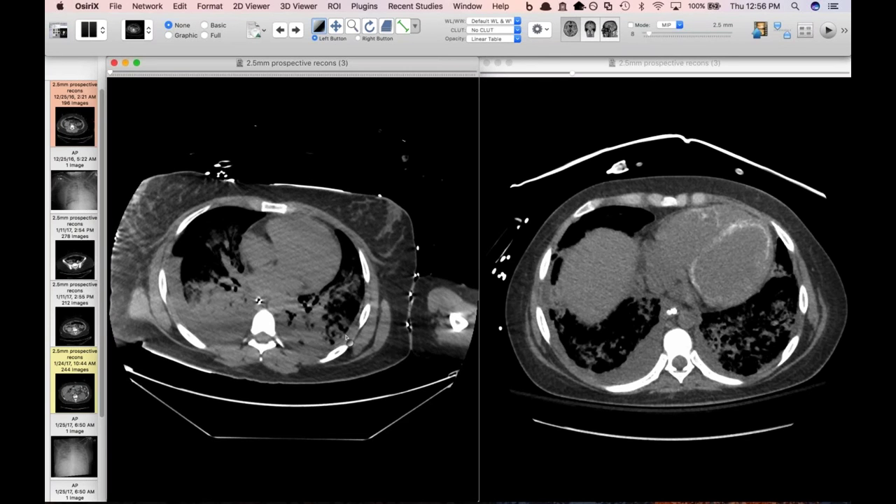
{"action": "scroll", "coordinate": [343, 335], "scroll_direction": "down", "scroll_amount": 6}
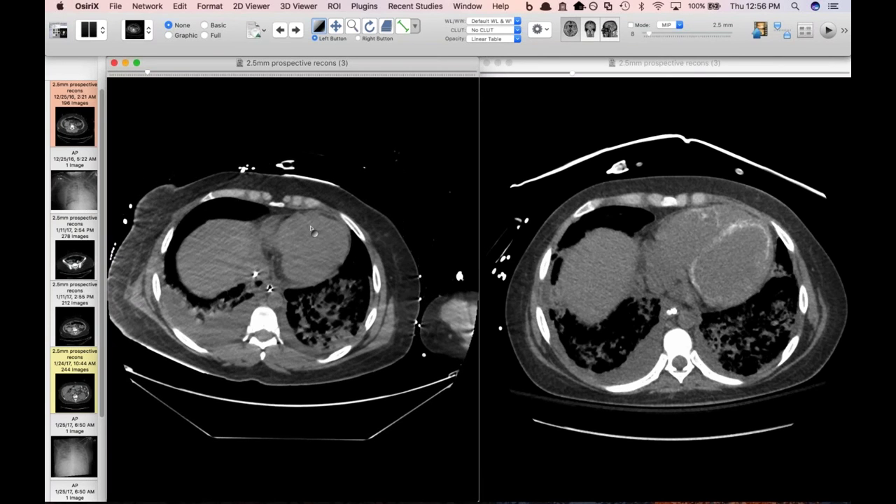
{"action": "scroll", "coordinate": [340, 362], "scroll_direction": "down", "scroll_amount": 4}
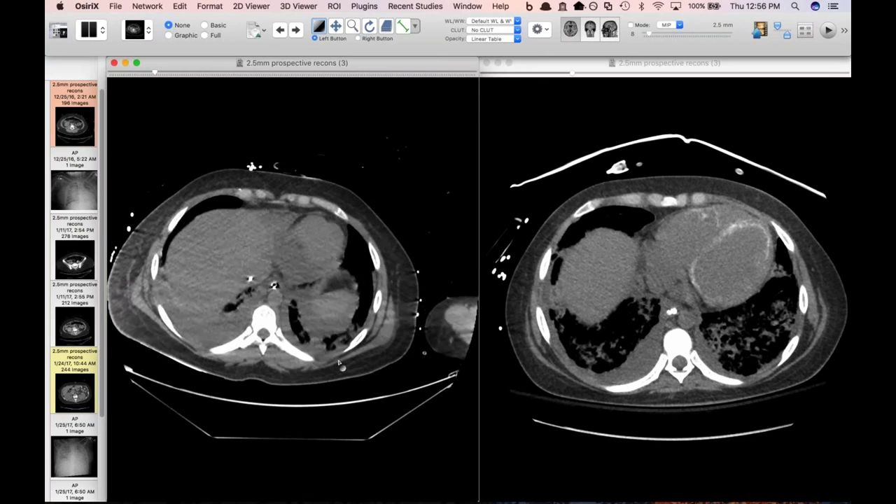
Step: Review the 1/24/17 10:44 AM CT from the heart down to the upper abdomen at kidney level
{"action": "left_click", "coordinate": [735, 273]}
{"action": "scroll", "coordinate": [735, 273], "scroll_direction": "down", "scroll_amount": 8}
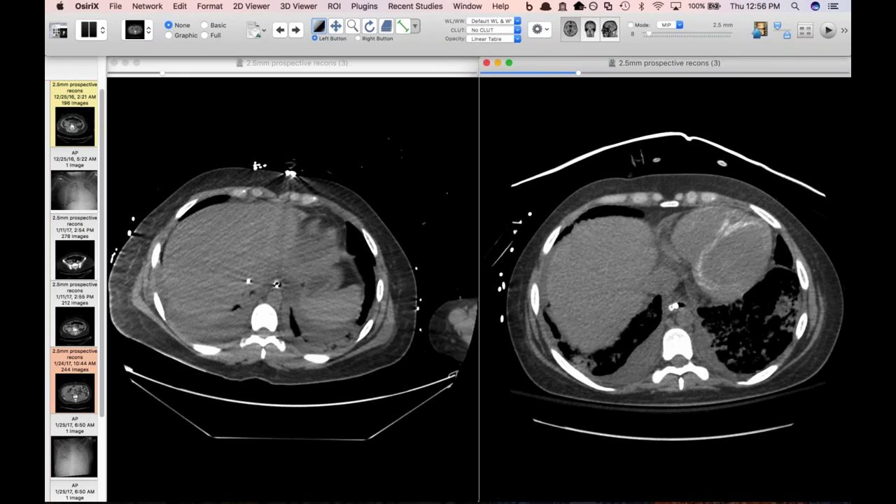
{"action": "scroll", "coordinate": [735, 273], "scroll_direction": "up", "scroll_amount": 5}
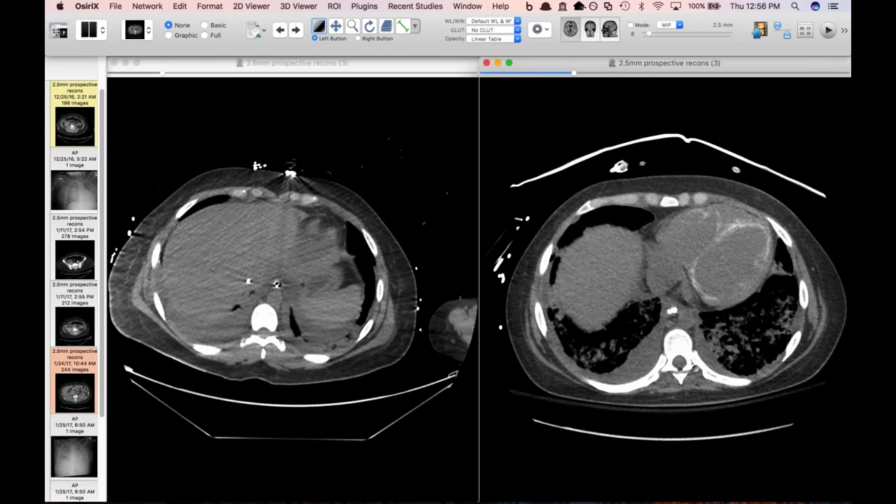
{"action": "scroll", "coordinate": [672, 287], "scroll_direction": "down", "scroll_amount": 6}
{"action": "scroll", "coordinate": [694, 365], "scroll_direction": "down", "scroll_amount": 6}
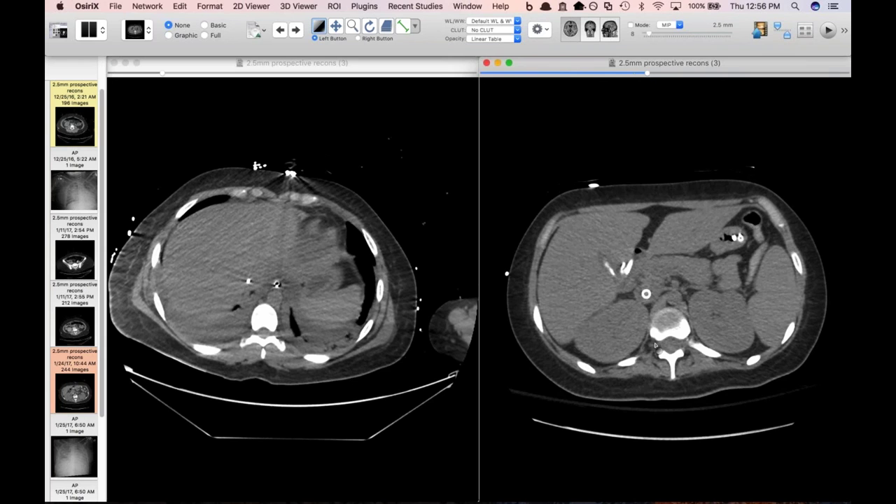
Step: Examine the heart and adjacent lower lungs on the 1/24/17 10:44 AM CT, focusing on the left ventricular wall
{"action": "scroll", "coordinate": [654, 345], "scroll_direction": "up", "scroll_amount": 5}
{"action": "scroll", "coordinate": [654, 345], "scroll_direction": "up", "scroll_amount": 6}
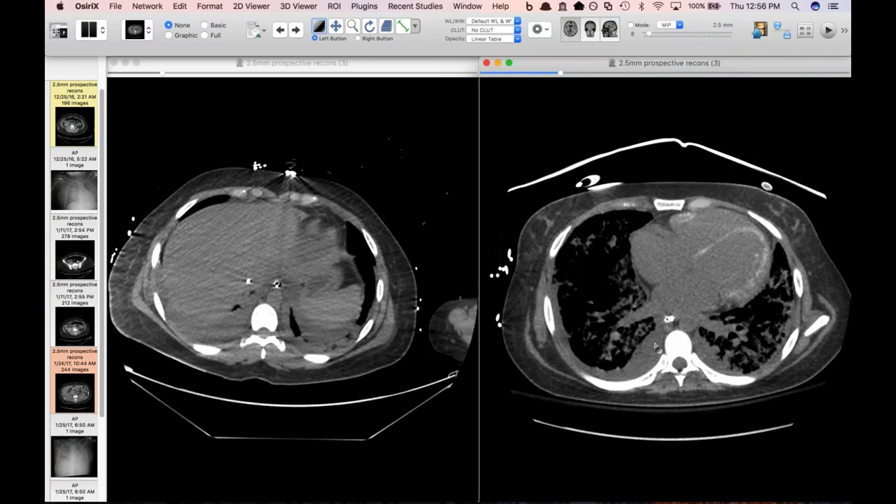
{"action": "scroll", "coordinate": [655, 345], "scroll_direction": "up", "scroll_amount": 2}
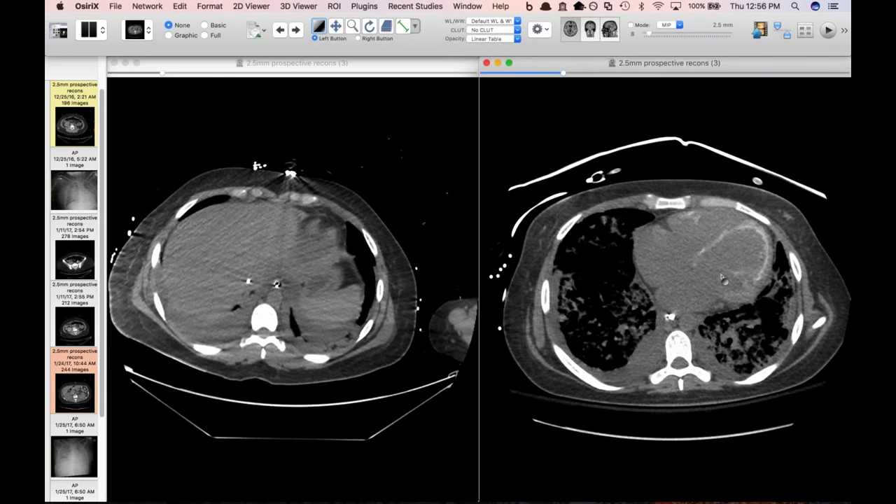
{"action": "scroll", "coordinate": [712, 299], "scroll_direction": "down", "scroll_amount": 4}
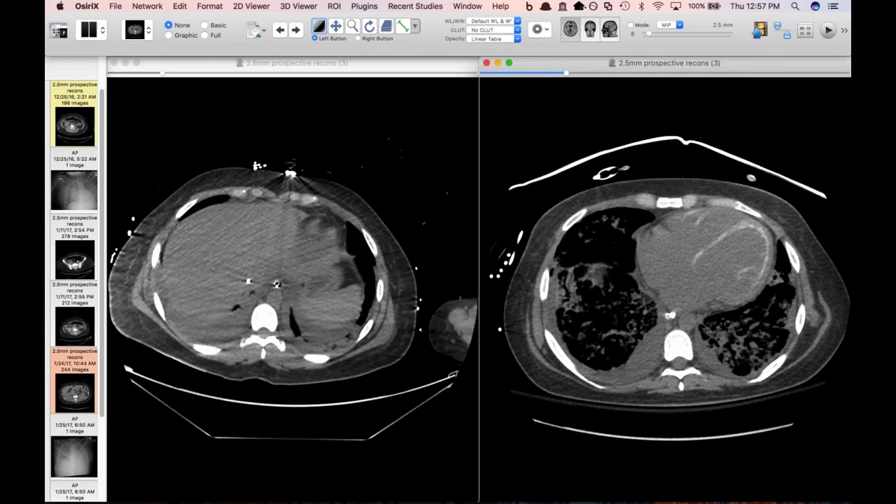
{"action": "scroll", "coordinate": [728, 329], "scroll_direction": "up", "scroll_amount": 5}
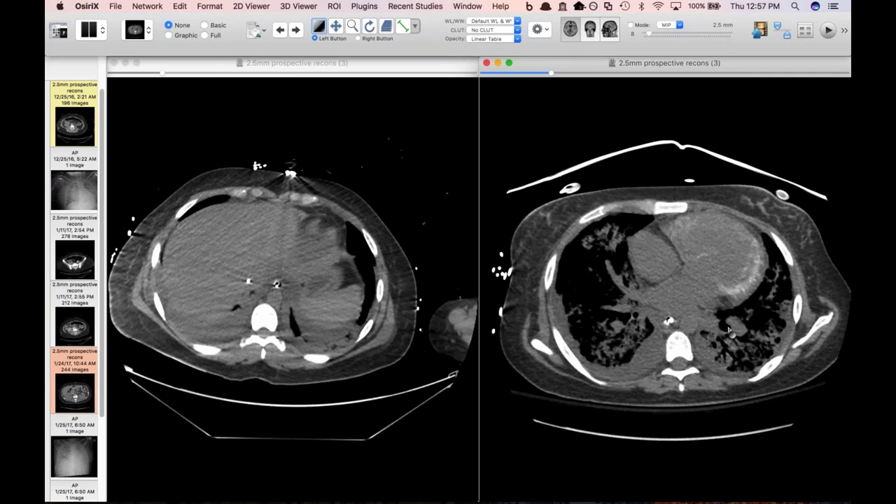
{"action": "scroll", "coordinate": [727, 328], "scroll_direction": "down", "scroll_amount": 3}
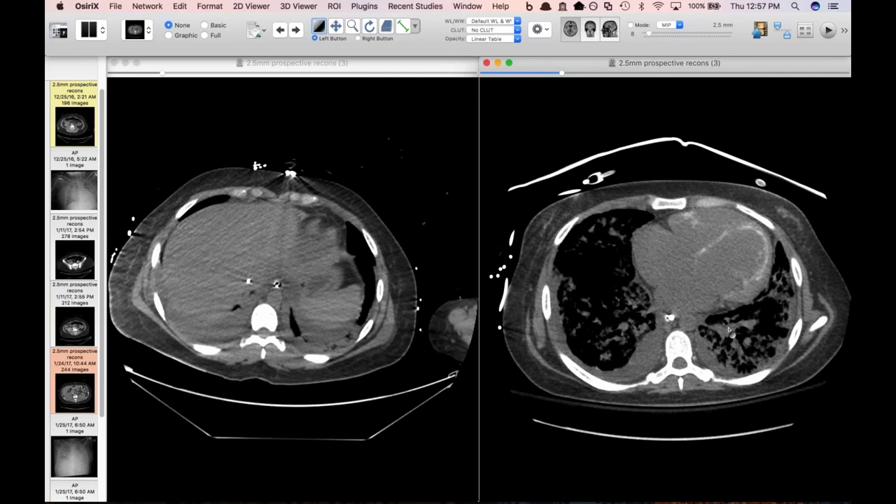
Step: Compare the heart level of the 12/25/16 2:21 AM CT with the ventricles on the 1/24/17 10:44 AM CT
{"action": "left_click", "coordinate": [214, 286]}
{"action": "scroll", "coordinate": [238, 290], "scroll_direction": "up", "scroll_amount": 10}
{"action": "scroll", "coordinate": [286, 318], "scroll_direction": "up", "scroll_amount": 2}
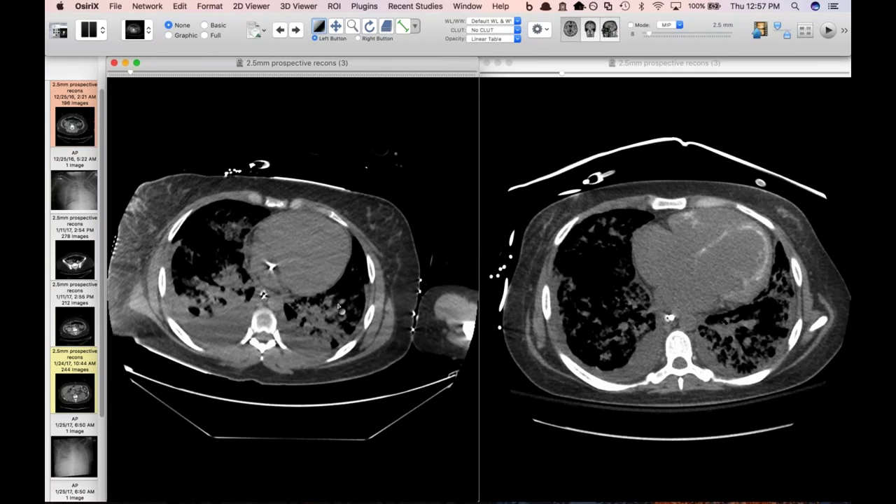
{"action": "left_click", "coordinate": [668, 280]}
{"action": "scroll", "coordinate": [669, 280], "scroll_direction": "down", "scroll_amount": 10}
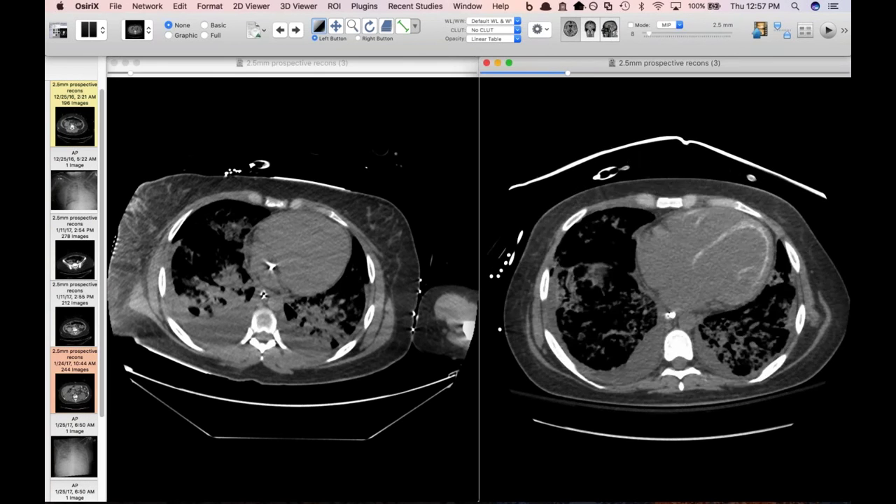
{"action": "scroll", "coordinate": [645, 353], "scroll_direction": "down", "scroll_amount": 8}
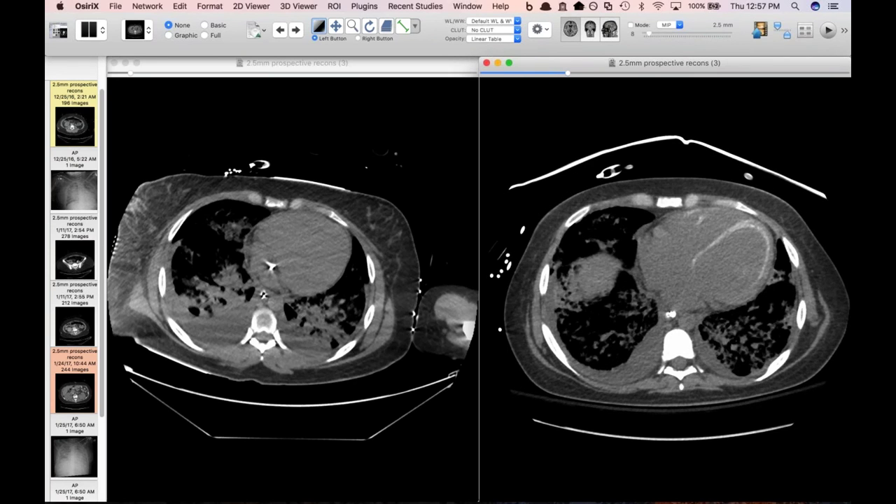
Step: Close the Cardiac case's viewers and open the frontal chest radiograph of the 2/10/17 Lung case
{"action": "key", "text": "super+w"}
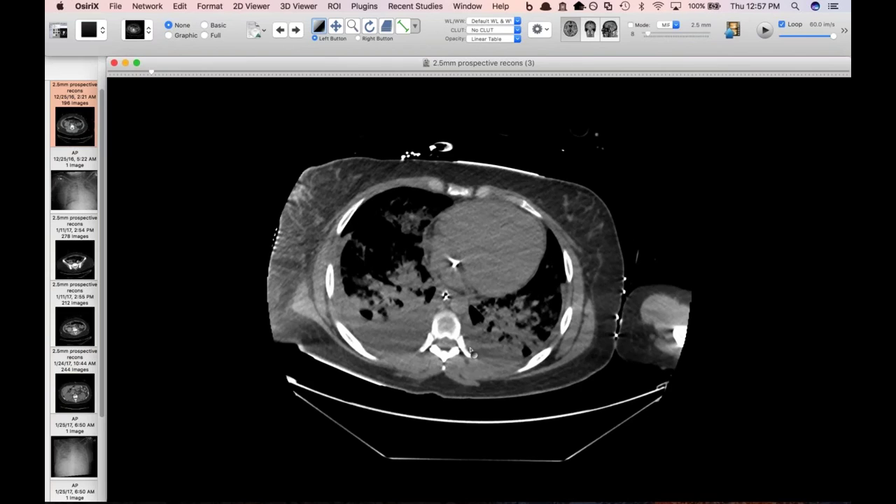
{"action": "key", "text": "super+w"}
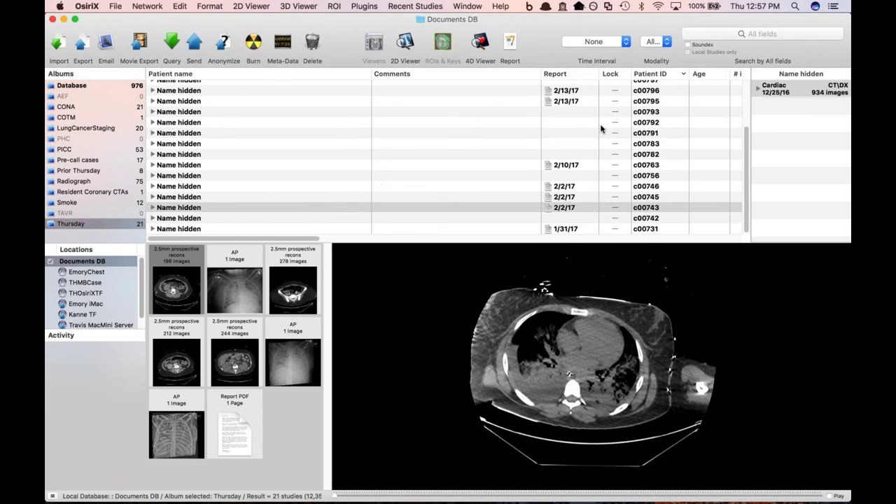
{"action": "scroll", "coordinate": [601, 128], "scroll_direction": "up", "scroll_amount": 1}
{"action": "left_click", "coordinate": [503, 166]}
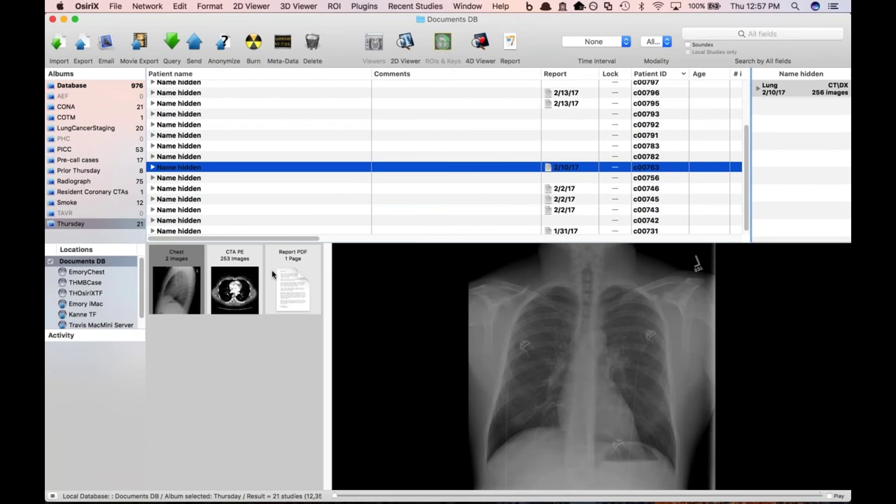
{"action": "double_click", "coordinate": [179, 289]}
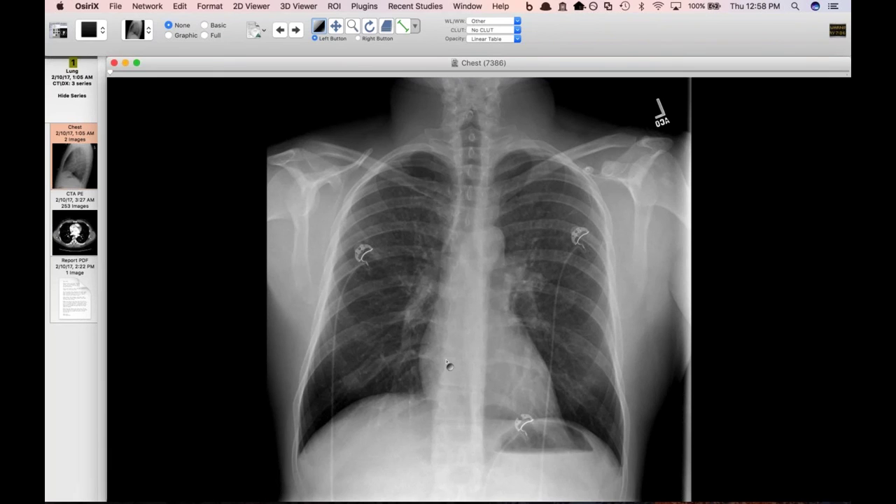
{"action": "left_click_drag", "start_coordinate": [426, 362], "coordinate": [419, 360]}
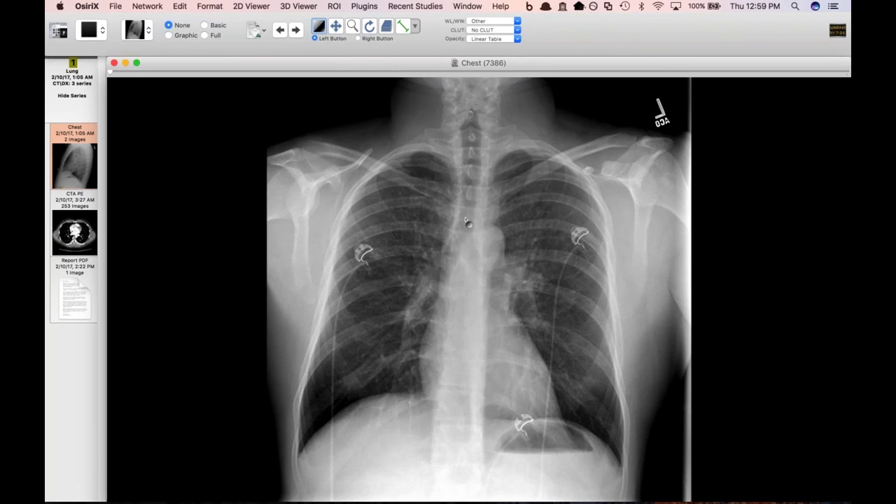
Step: Display the CTA PE series with the CT - Pulmonary window and review the lungs from the bases up past the aortic arch
{"action": "left_click", "coordinate": [69, 238]}
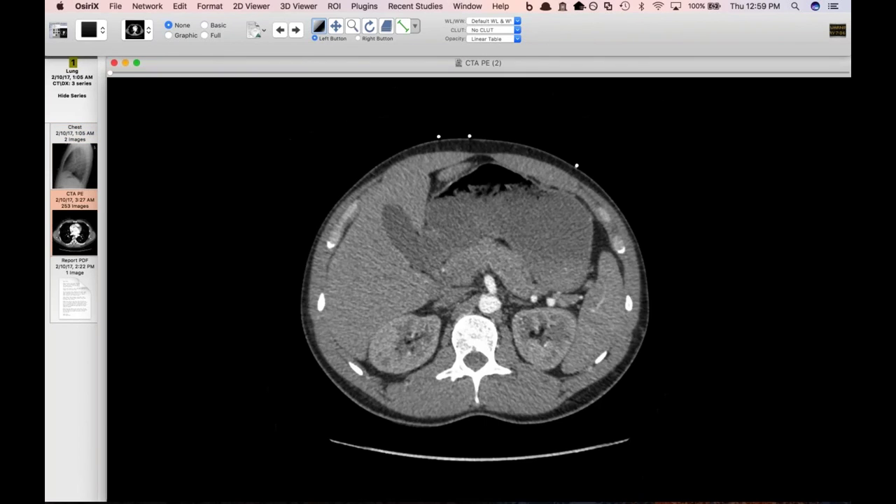
{"action": "scroll", "coordinate": [355, 322], "scroll_direction": "down", "scroll_amount": 15}
{"action": "key", "text": "5"}
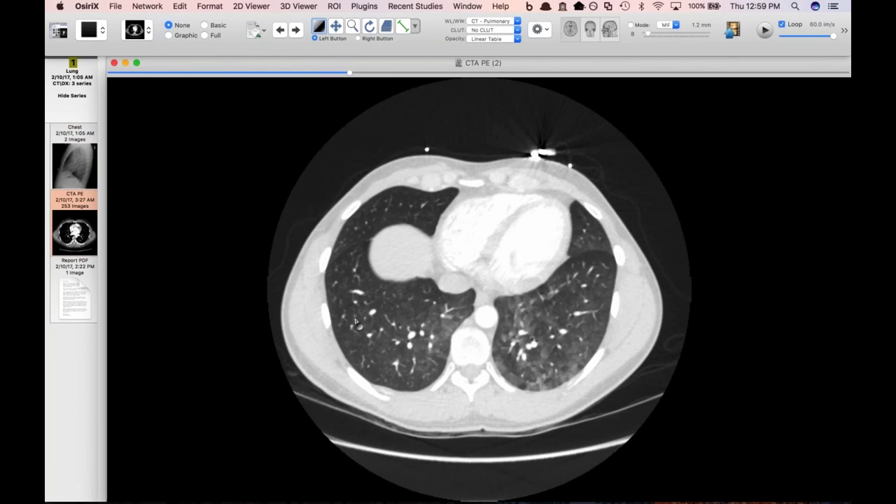
{"action": "scroll", "coordinate": [355, 322], "scroll_direction": "down", "scroll_amount": 20}
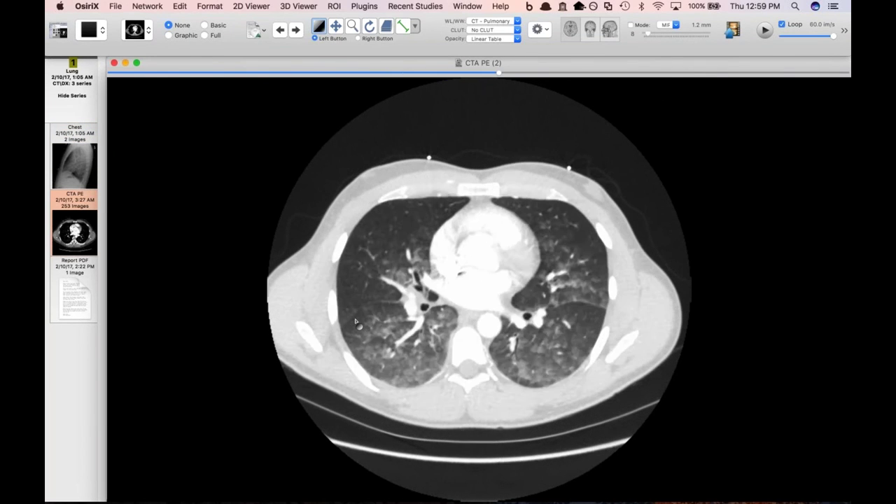
{"action": "scroll", "coordinate": [356, 322], "scroll_direction": "down", "scroll_amount": 20}
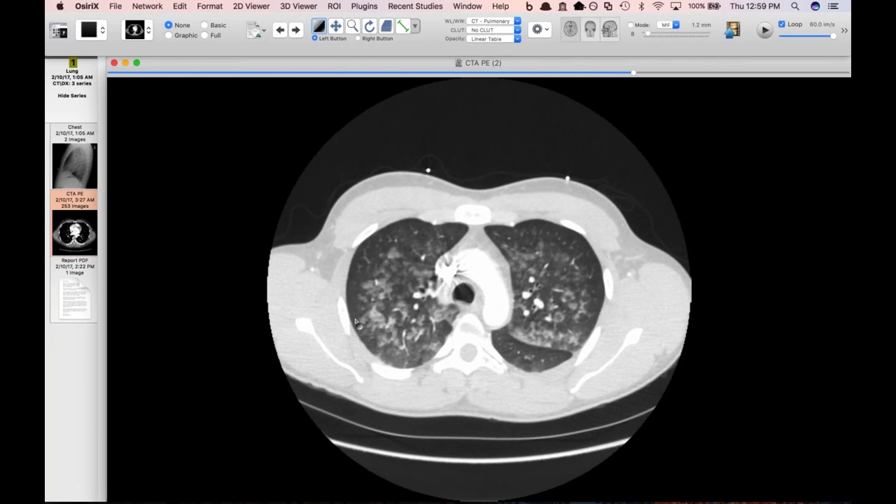
{"action": "scroll", "coordinate": [356, 323], "scroll_direction": "down", "scroll_amount": 9}
Step: Review the CTA PE lungs down to the level of the heart, then back up above the aortic arch
{"action": "scroll", "coordinate": [357, 324], "scroll_direction": "up", "scroll_amount": 20}
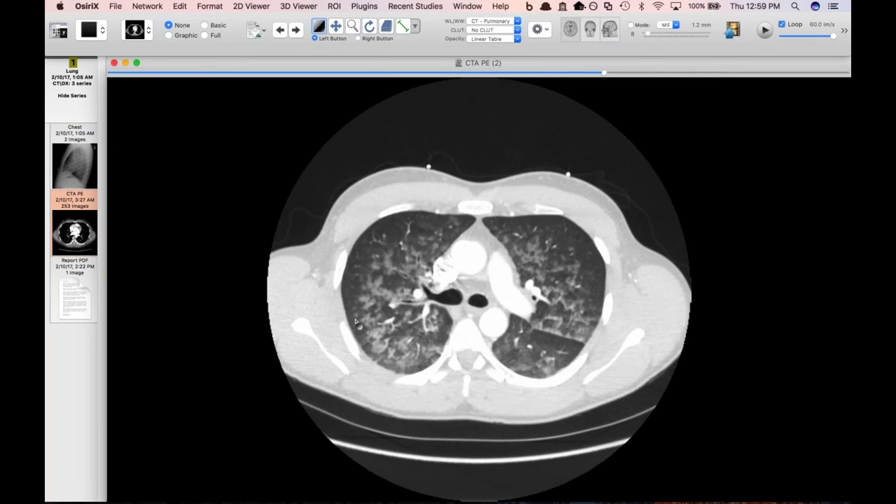
{"action": "scroll", "coordinate": [314, 297], "scroll_direction": "up", "scroll_amount": 14}
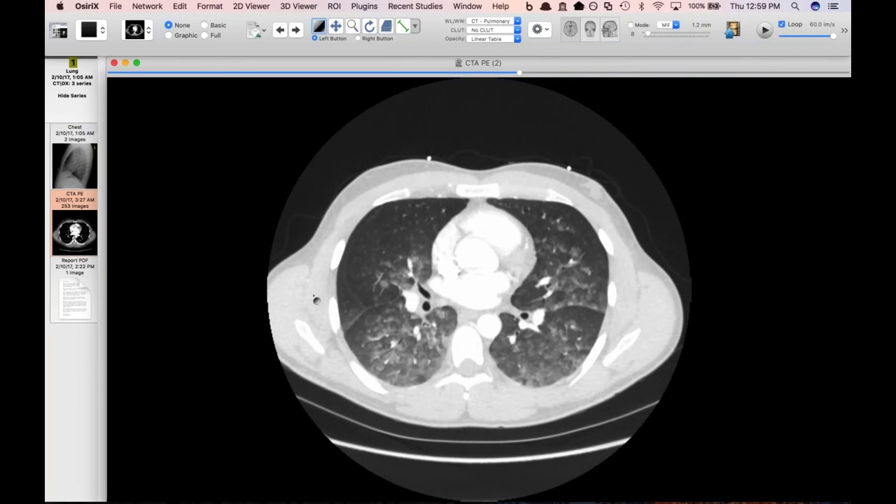
{"action": "scroll", "coordinate": [350, 280], "scroll_direction": "up", "scroll_amount": 3}
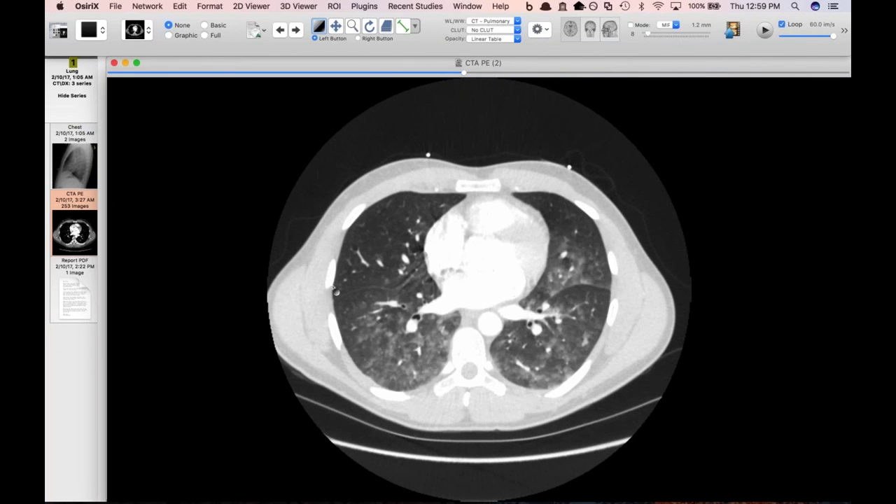
{"action": "scroll", "coordinate": [333, 287], "scroll_direction": "down", "scroll_amount": 12}
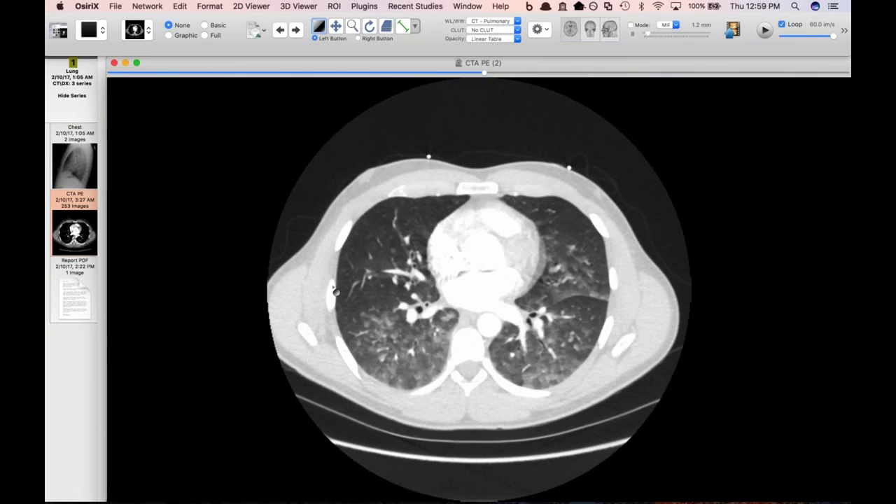
{"action": "scroll", "coordinate": [334, 289], "scroll_direction": "down", "scroll_amount": 12}
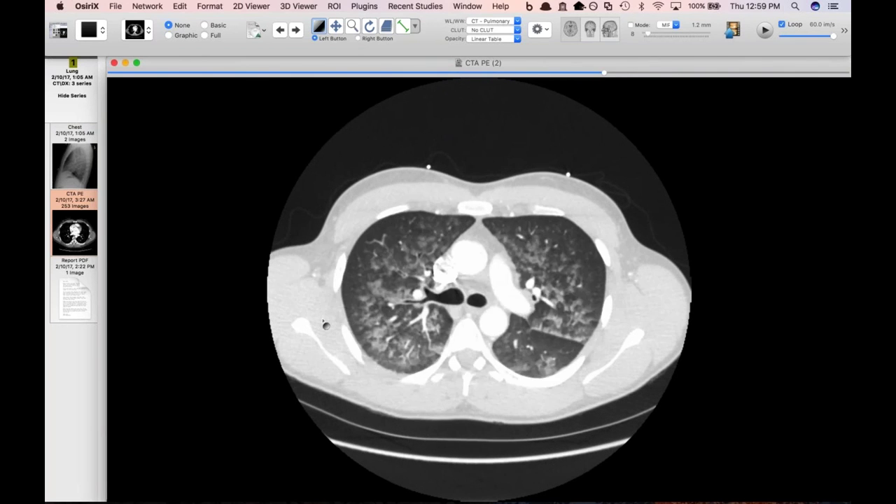
{"action": "scroll", "coordinate": [323, 322], "scroll_direction": "down", "scroll_amount": 7}
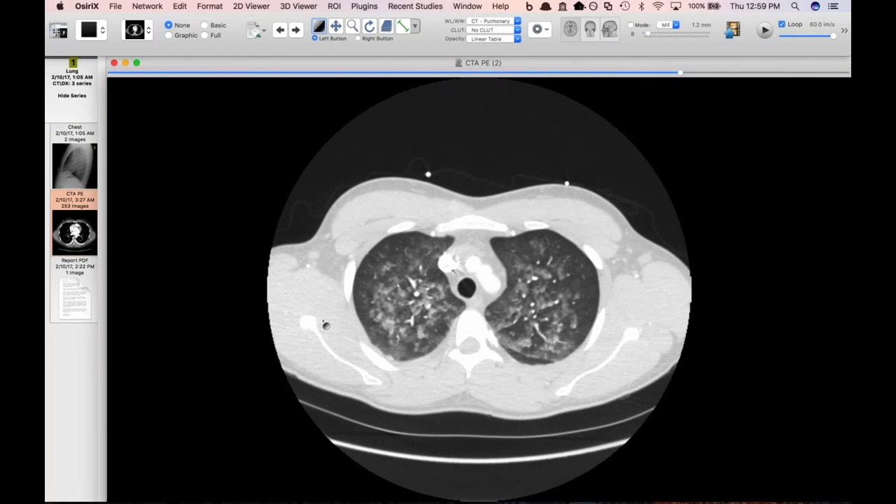
Step: Trace the lung opacities on the CTA PE down to the lower lobes at ventricular level and back up to the apices
{"action": "scroll", "coordinate": [324, 323], "scroll_direction": "up", "scroll_amount": 5}
{"action": "scroll", "coordinate": [324, 322], "scroll_direction": "up", "scroll_amount": 8}
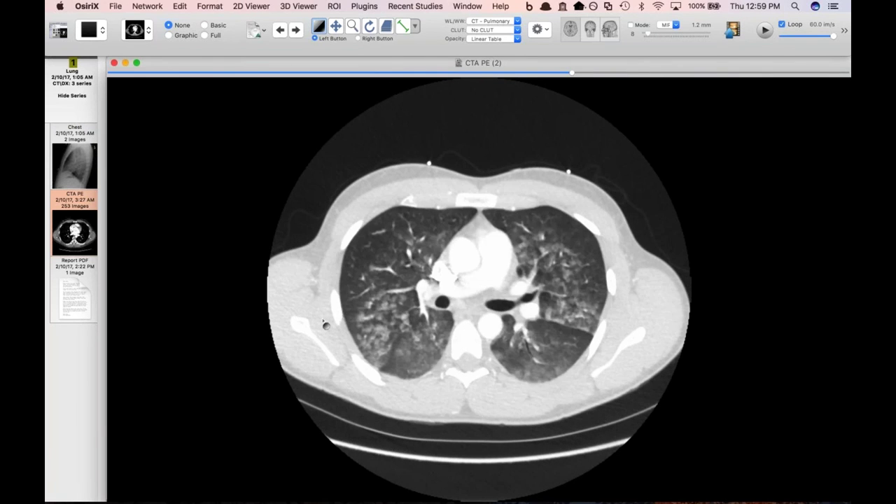
{"action": "scroll", "coordinate": [324, 323], "scroll_direction": "up", "scroll_amount": 4}
{"action": "scroll", "coordinate": [324, 323], "scroll_direction": "up", "scroll_amount": 3}
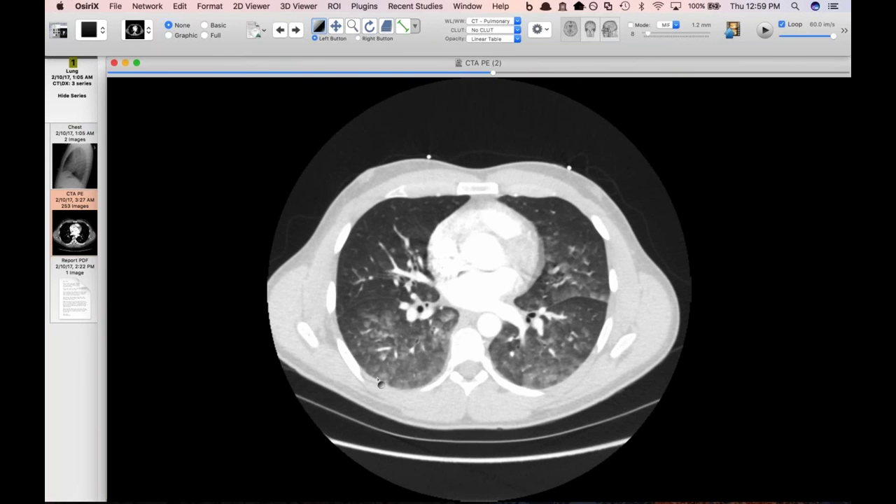
{"action": "scroll", "coordinate": [377, 380], "scroll_direction": "up", "scroll_amount": 6}
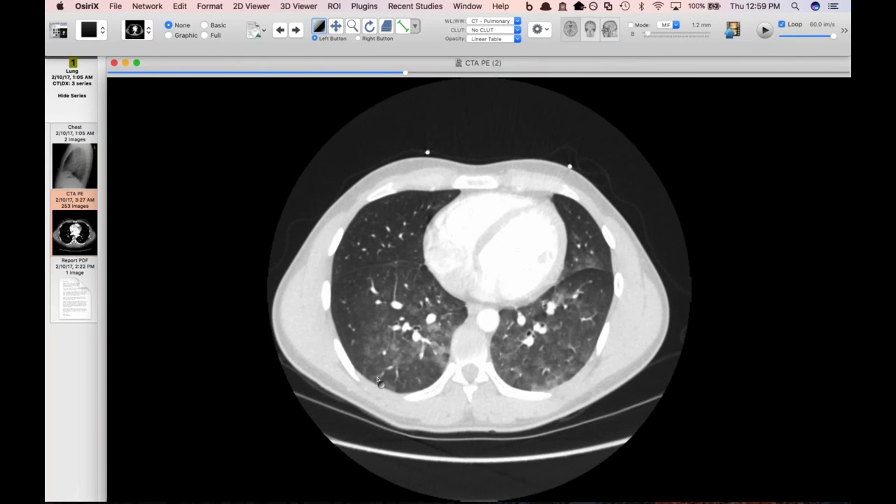
{"action": "scroll", "coordinate": [377, 381], "scroll_direction": "down", "scroll_amount": 20}
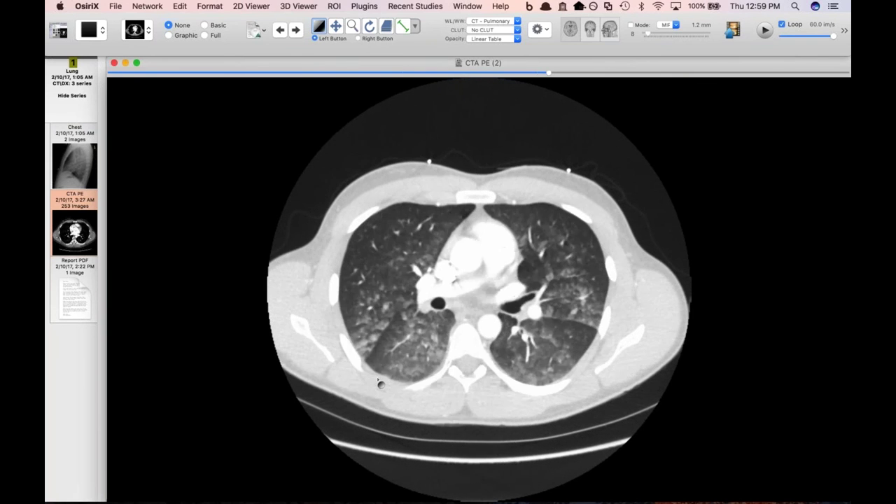
{"action": "scroll", "coordinate": [380, 383], "scroll_direction": "down", "scroll_amount": 3}
{"action": "scroll", "coordinate": [380, 383], "scroll_direction": "down", "scroll_amount": 6}
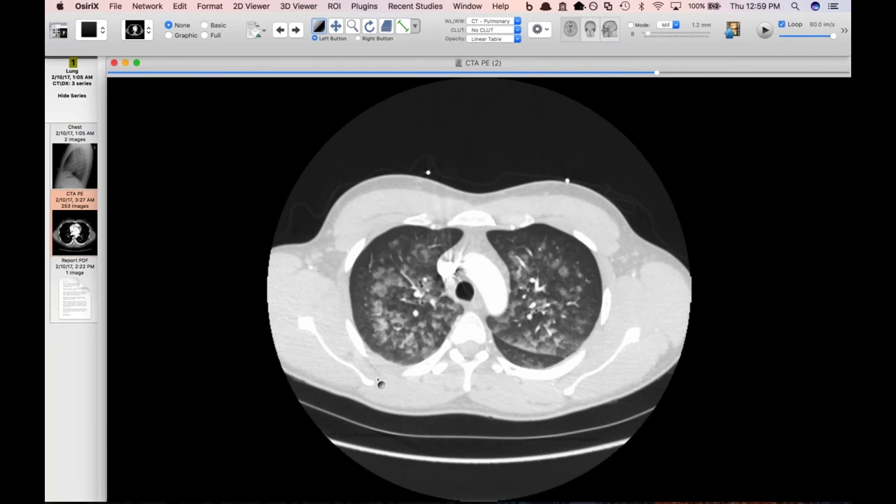
{"action": "scroll", "coordinate": [332, 405], "scroll_direction": "down", "scroll_amount": 3}
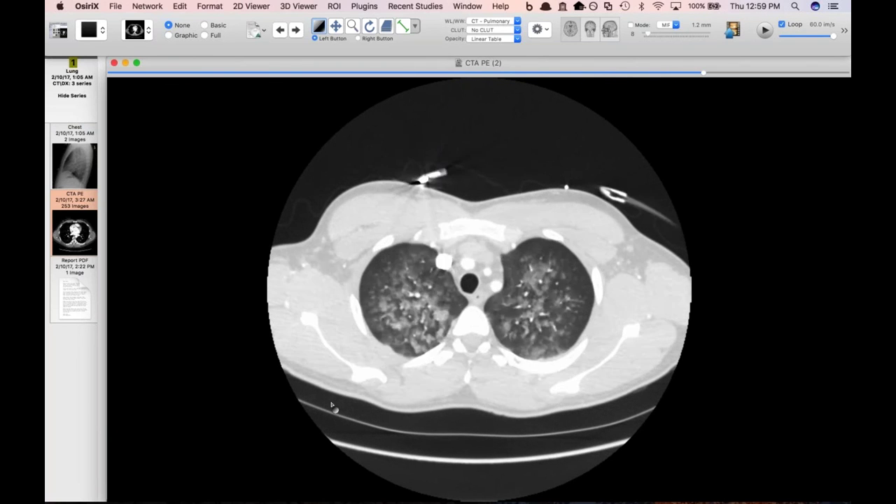
Step: Examine the CTA PE lungs from the apices to the lower lobes, then return to just below the carina
{"action": "scroll", "coordinate": [332, 406], "scroll_direction": "up", "scroll_amount": 20}
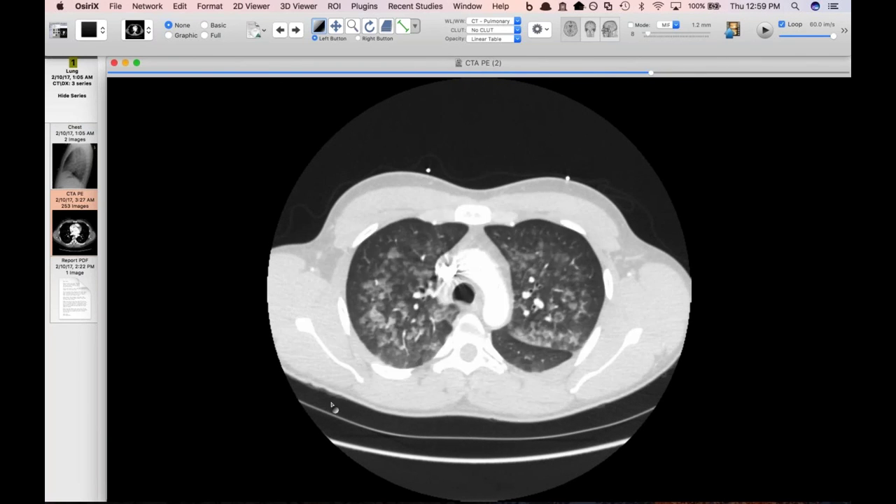
{"action": "scroll", "coordinate": [331, 406], "scroll_direction": "up", "scroll_amount": 5}
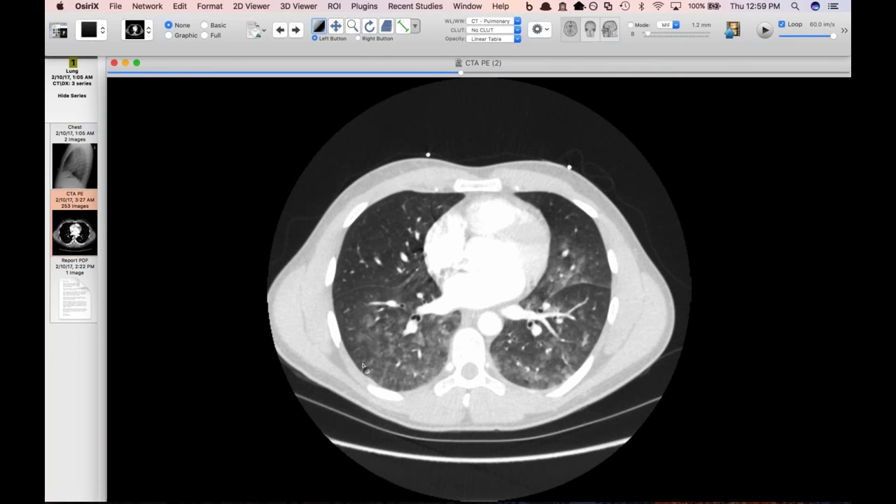
{"action": "scroll", "coordinate": [363, 368], "scroll_direction": "up", "scroll_amount": 7}
{"action": "scroll", "coordinate": [363, 367], "scroll_direction": "down", "scroll_amount": 4}
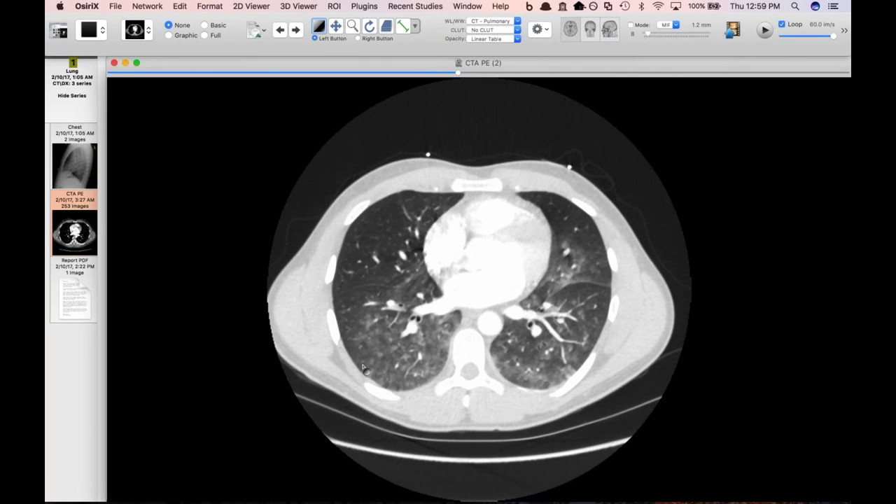
{"action": "scroll", "coordinate": [363, 367], "scroll_direction": "up", "scroll_amount": 3}
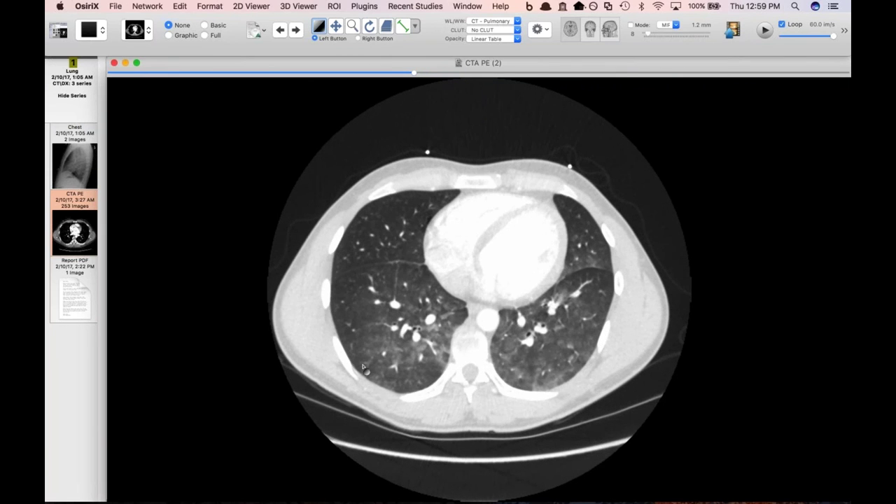
{"action": "scroll", "coordinate": [363, 367], "scroll_direction": "down", "scroll_amount": 20}
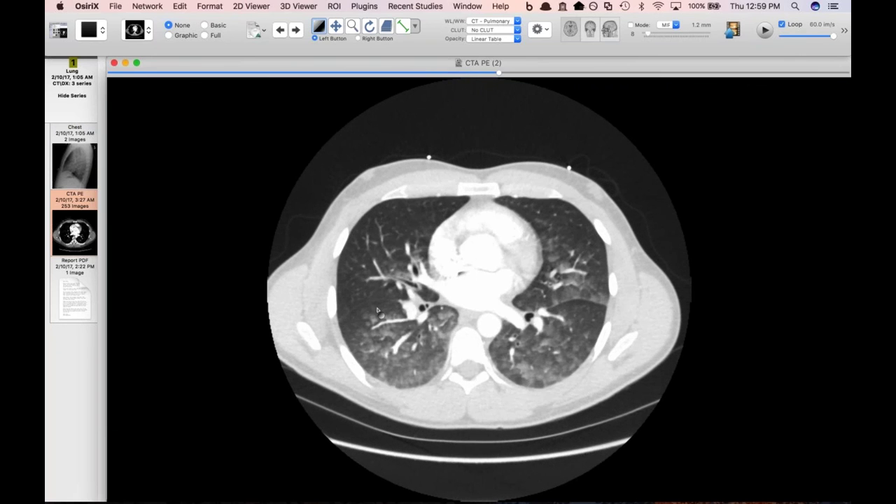
{"action": "scroll", "coordinate": [384, 381], "scroll_direction": "down", "scroll_amount": 20}
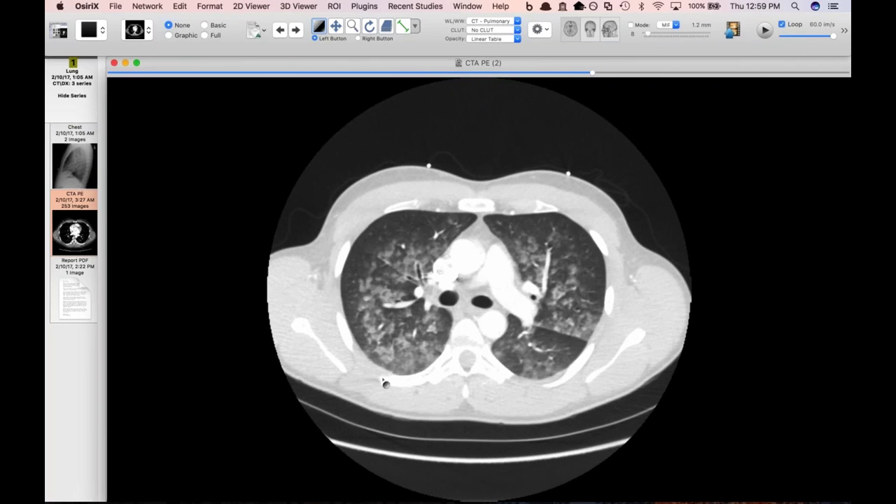
Step: Review the CTA PE lungs up to the aortic arch, down to ventricular level, and slightly back up through the lower lobes
{"action": "scroll", "coordinate": [383, 382], "scroll_direction": "down", "scroll_amount": 3}
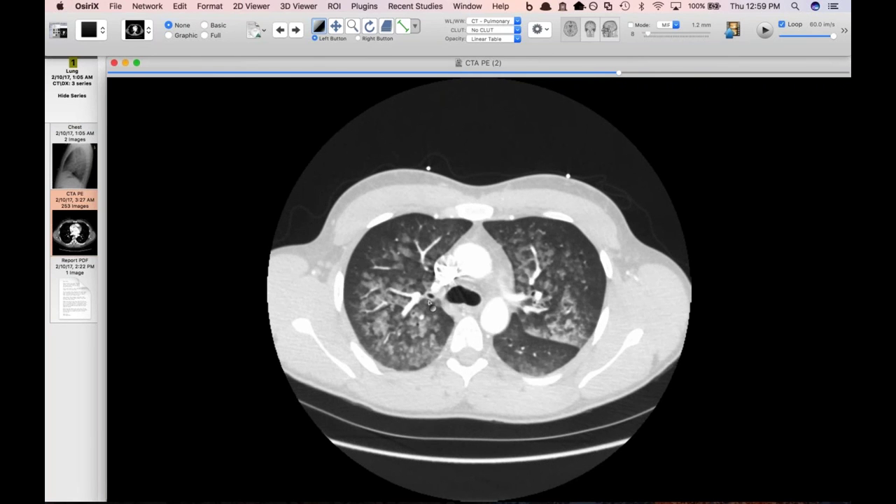
{"action": "scroll", "coordinate": [445, 320], "scroll_direction": "down", "scroll_amount": 12}
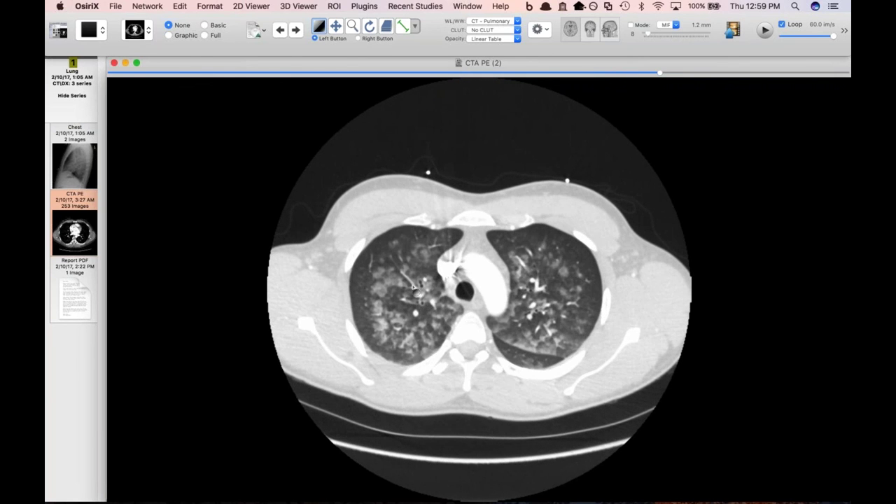
{"action": "scroll", "coordinate": [464, 336], "scroll_direction": "up", "scroll_amount": 18}
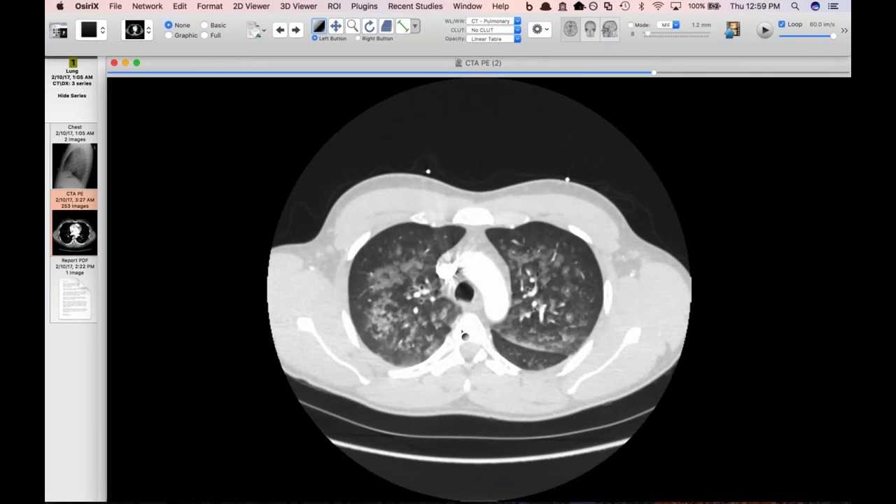
{"action": "scroll", "coordinate": [464, 336], "scroll_direction": "up", "scroll_amount": 20}
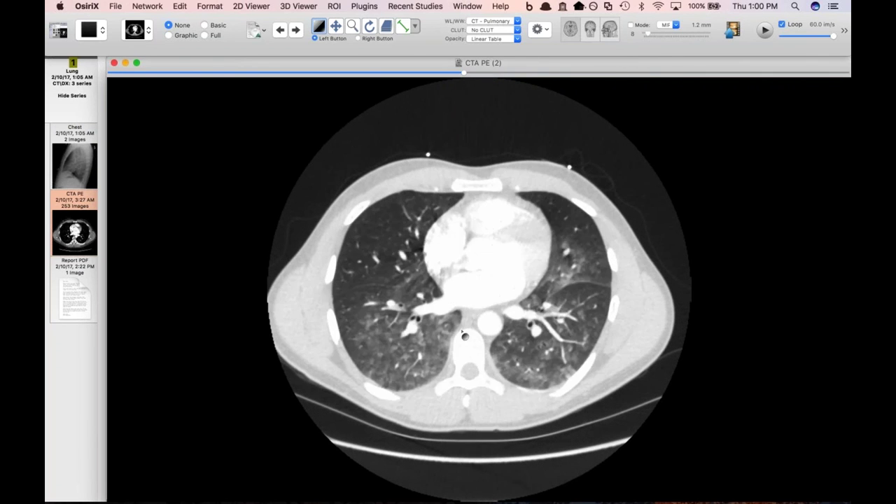
{"action": "scroll", "coordinate": [464, 336], "scroll_direction": "up", "scroll_amount": 15}
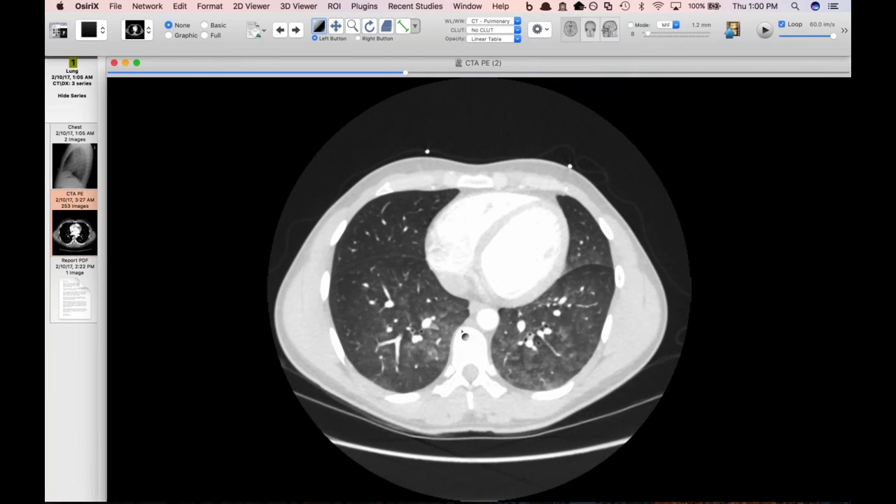
{"action": "scroll", "coordinate": [464, 336], "scroll_direction": "down", "scroll_amount": 9}
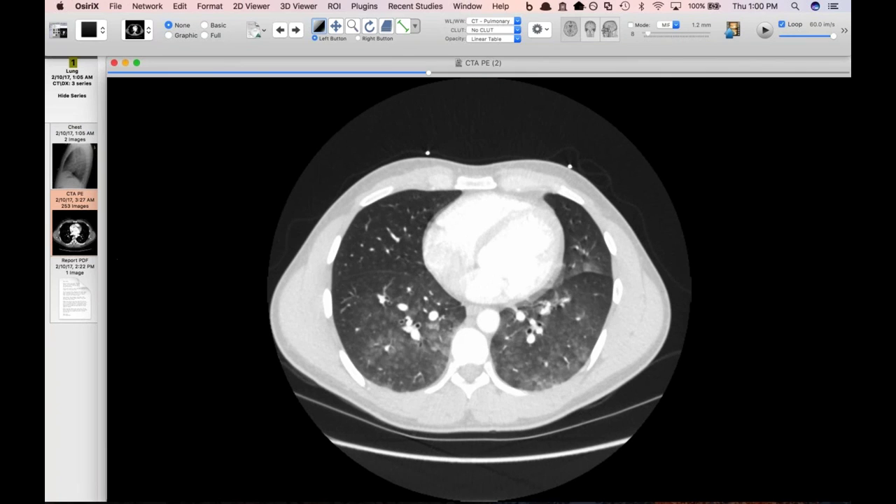
Step: Read the case summary in the report PDF and close it, then recheck the CTA PE lungs from the heart up past the aortic arch
{"action": "double_click", "coordinate": [72, 291]}
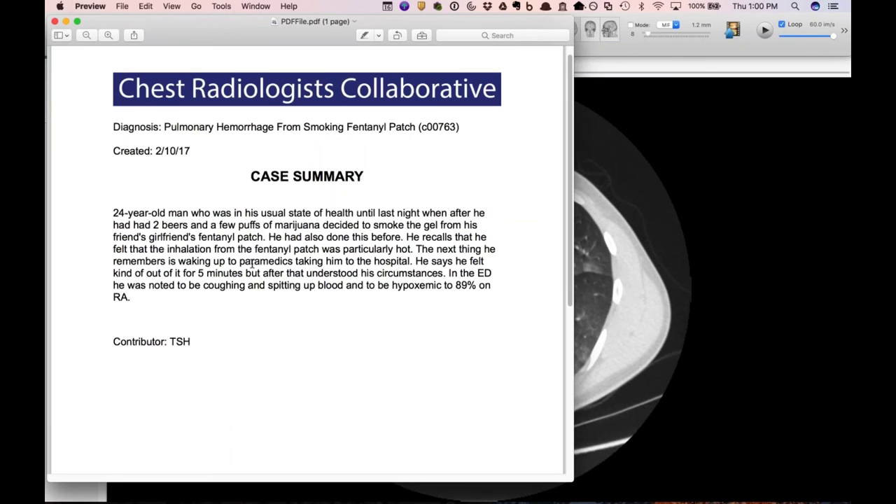
{"action": "key", "text": "super+q"}
{"action": "scroll", "coordinate": [493, 345], "scroll_direction": "down", "scroll_amount": 5}
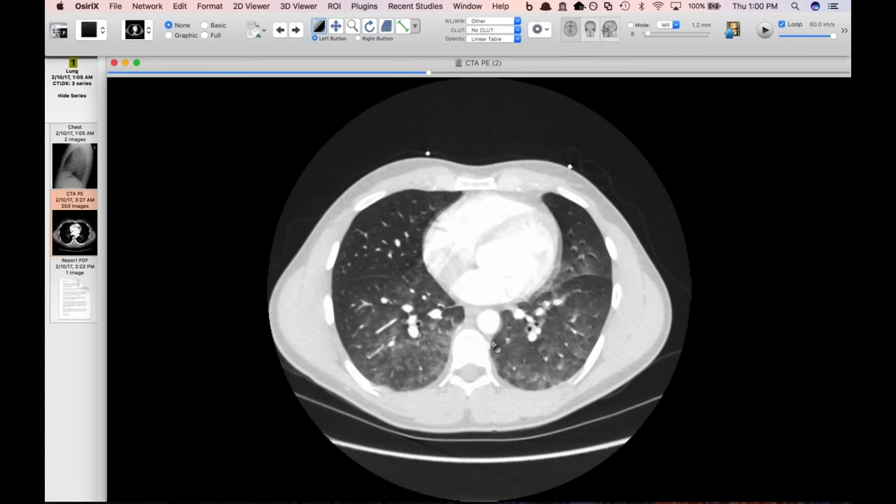
{"action": "scroll", "coordinate": [493, 345], "scroll_direction": "down", "scroll_amount": 15}
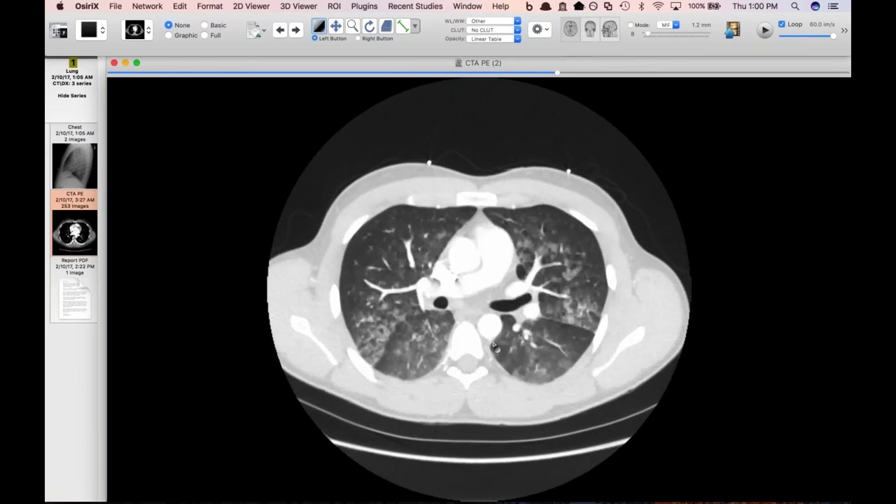
{"action": "scroll", "coordinate": [493, 344], "scroll_direction": "down", "scroll_amount": 2}
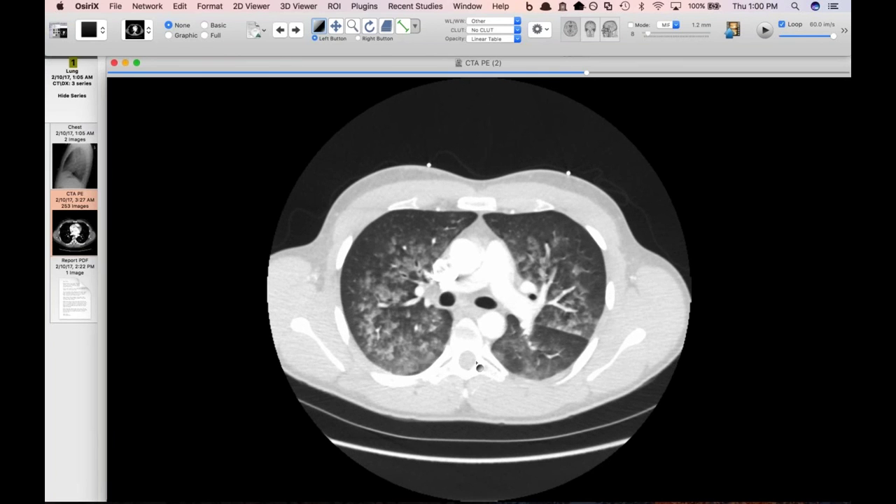
{"action": "scroll", "coordinate": [486, 385], "scroll_direction": "down", "scroll_amount": 4}
{"action": "scroll", "coordinate": [486, 385], "scroll_direction": "down", "scroll_amount": 10}
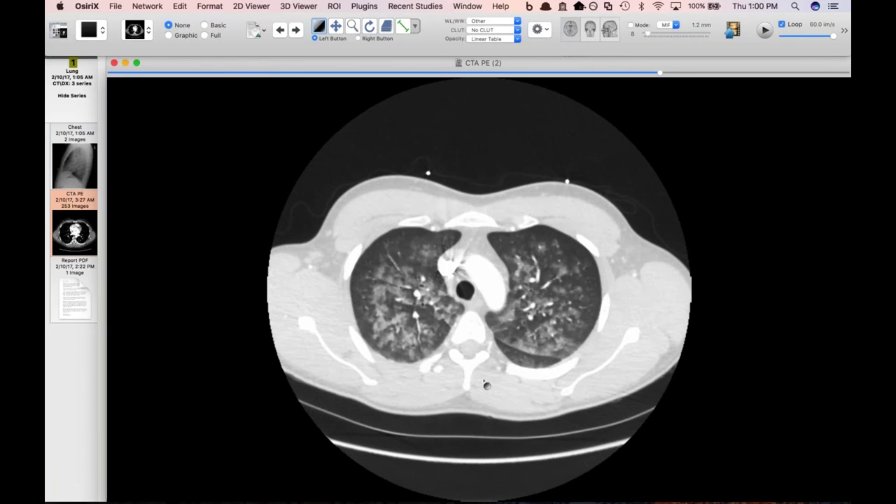
{"action": "scroll", "coordinate": [487, 385], "scroll_direction": "up", "scroll_amount": 3}
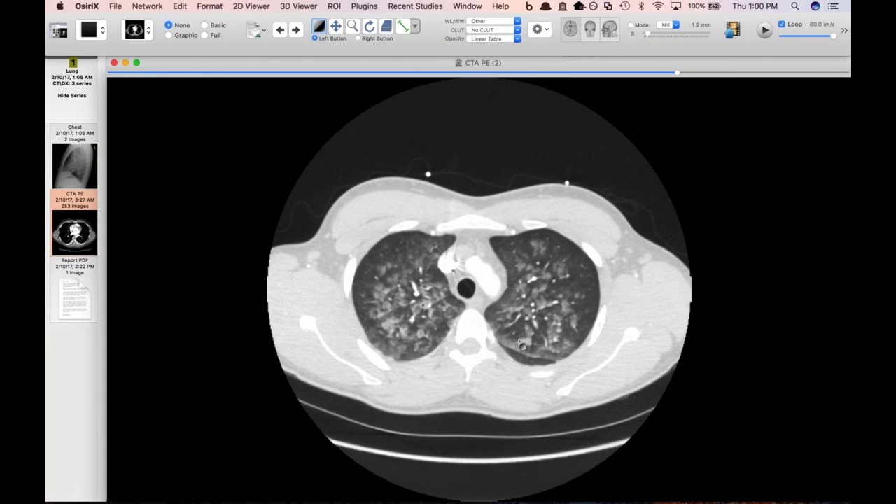
{"action": "scroll", "coordinate": [522, 344], "scroll_direction": "up", "scroll_amount": 9}
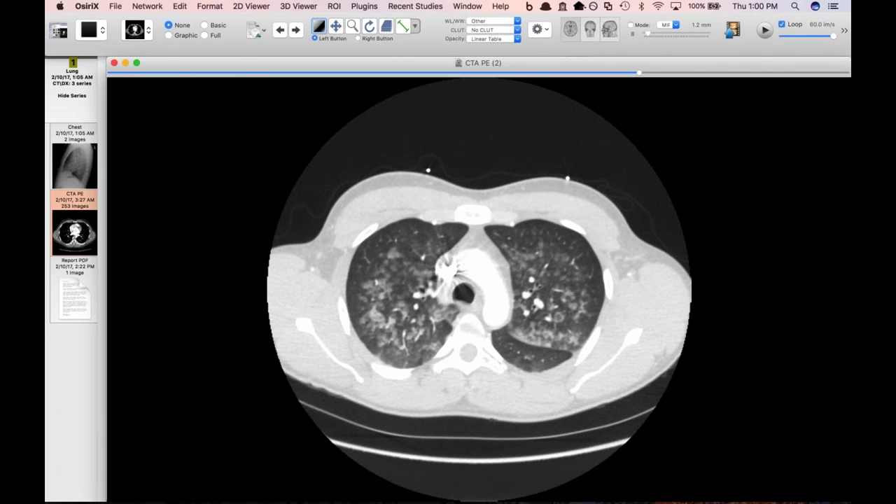
Step: Close the CTA PE viewer, open the Lung ild case from the Thursday album, and display its 4/5/13 chest PA radiograph
{"action": "key", "text": "super+w"}
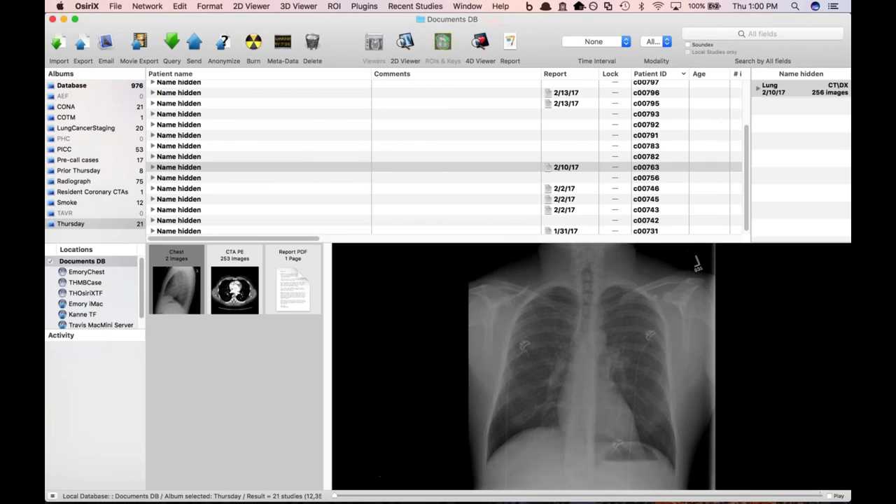
{"action": "scroll", "coordinate": [469, 143], "scroll_direction": "up", "scroll_amount": 4}
{"action": "left_click", "coordinate": [418, 97]}
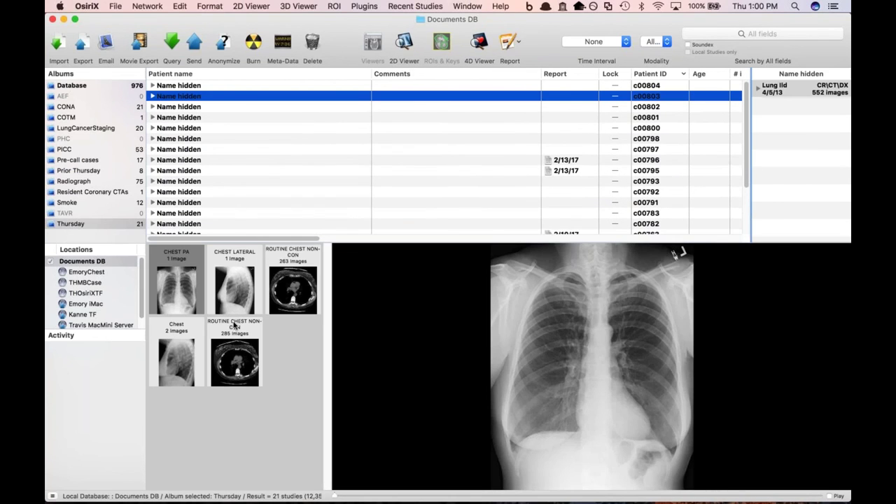
{"action": "double_click", "coordinate": [293, 291]}
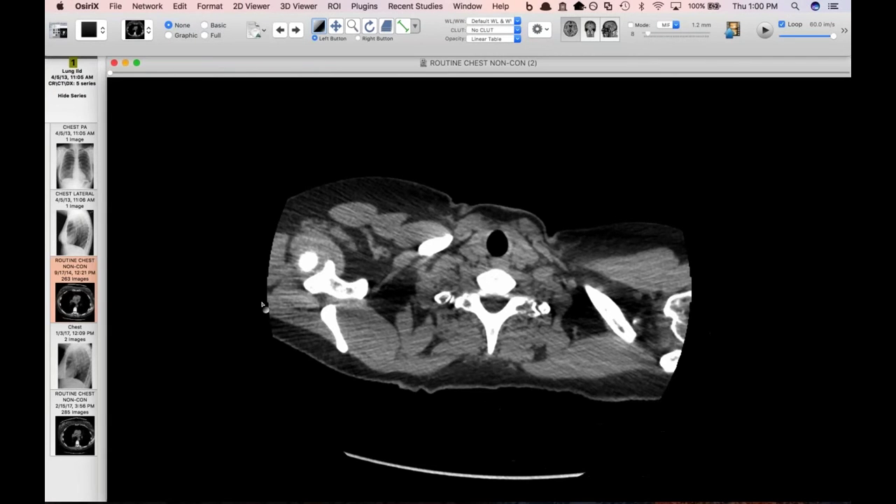
{"action": "left_click", "coordinate": [69, 159]}
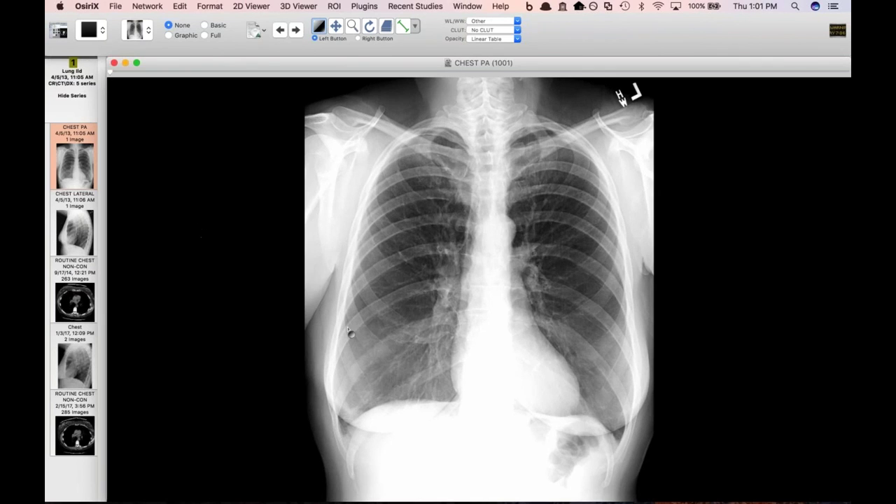
Step: Display the 9/17/14 ROUTINE CHEST NON-CON series with the CT - Pulmonary window and review the lungs down to the bases
{"action": "left_click", "coordinate": [66, 308]}
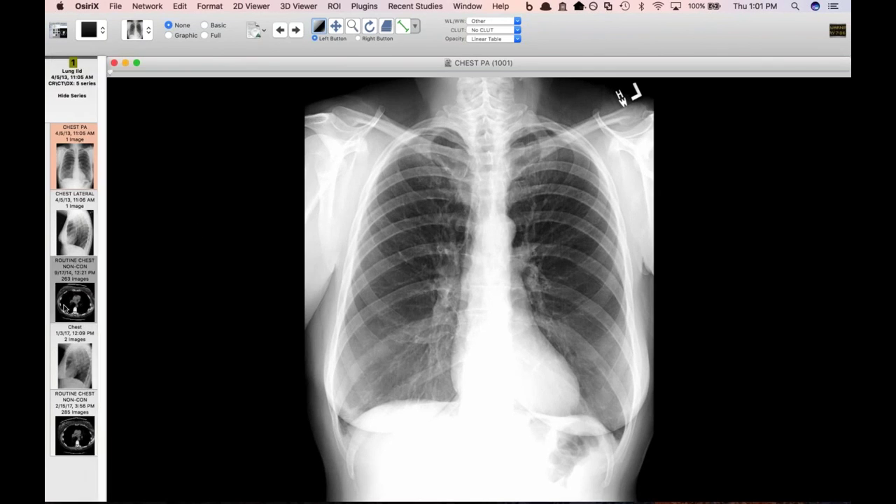
{"action": "scroll", "coordinate": [257, 345], "scroll_direction": "down", "scroll_amount": 15}
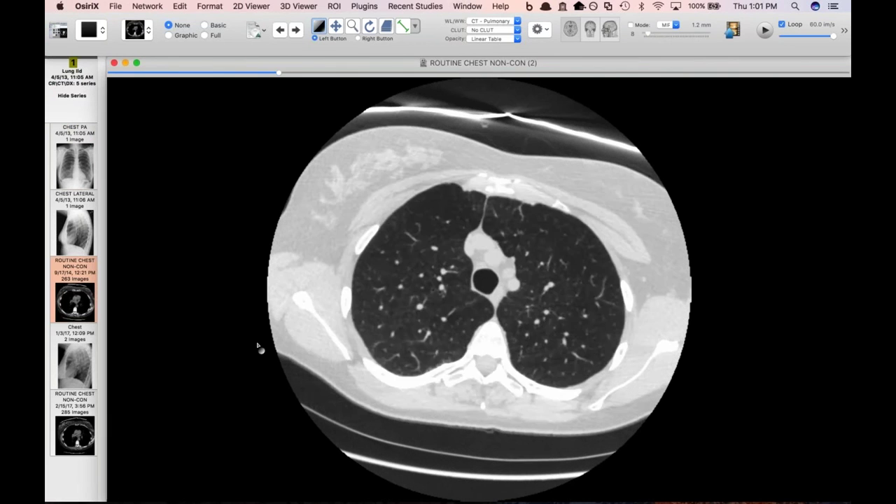
{"action": "scroll", "coordinate": [258, 346], "scroll_direction": "down", "scroll_amount": 15}
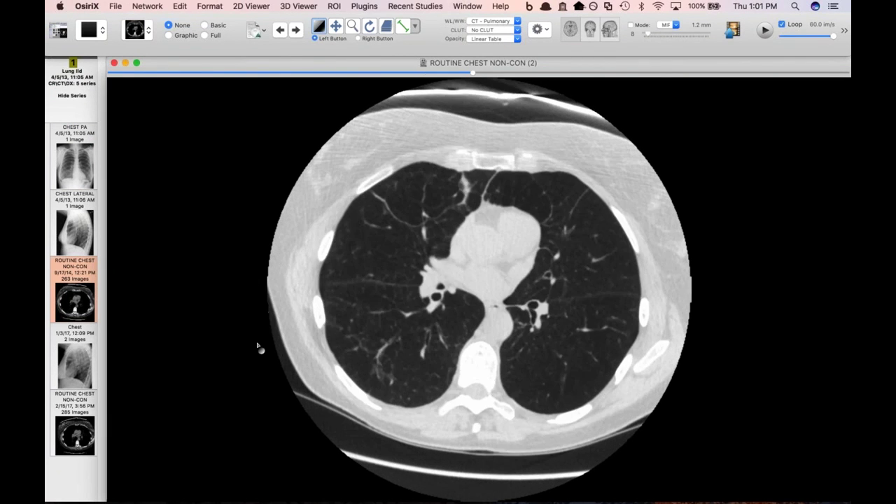
{"action": "scroll", "coordinate": [258, 346], "scroll_direction": "down", "scroll_amount": 15}
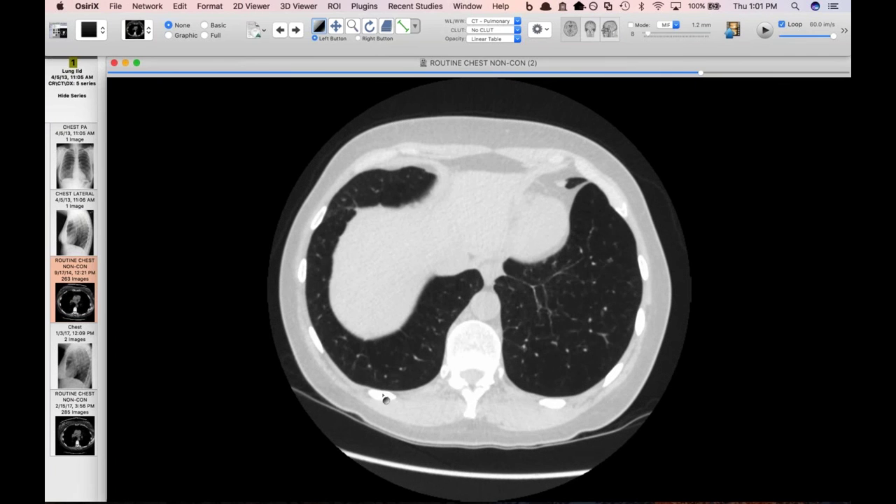
{"action": "scroll", "coordinate": [572, 329], "scroll_direction": "up", "scroll_amount": 5}
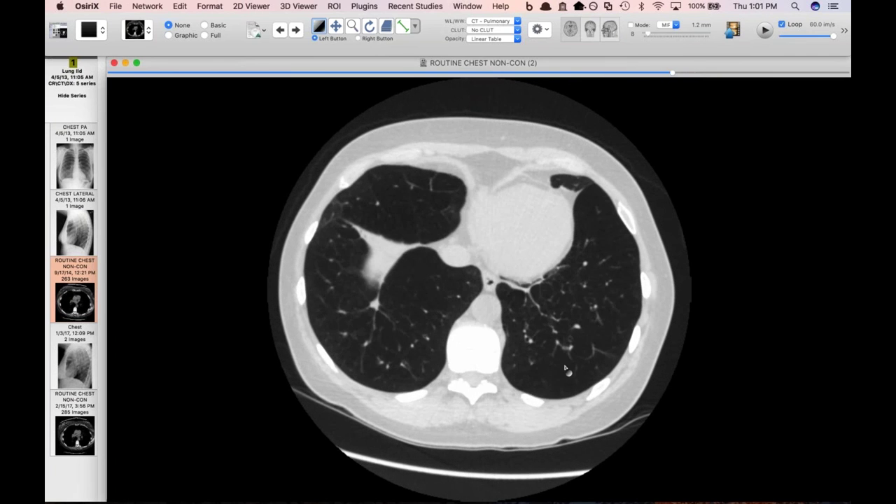
{"action": "scroll", "coordinate": [565, 369], "scroll_direction": "down", "scroll_amount": 6}
Step: Review the 9/17/14 chest CT lungs from the bases back up through the hila to the upper lobes
{"action": "scroll", "coordinate": [565, 369], "scroll_direction": "up", "scroll_amount": 20}
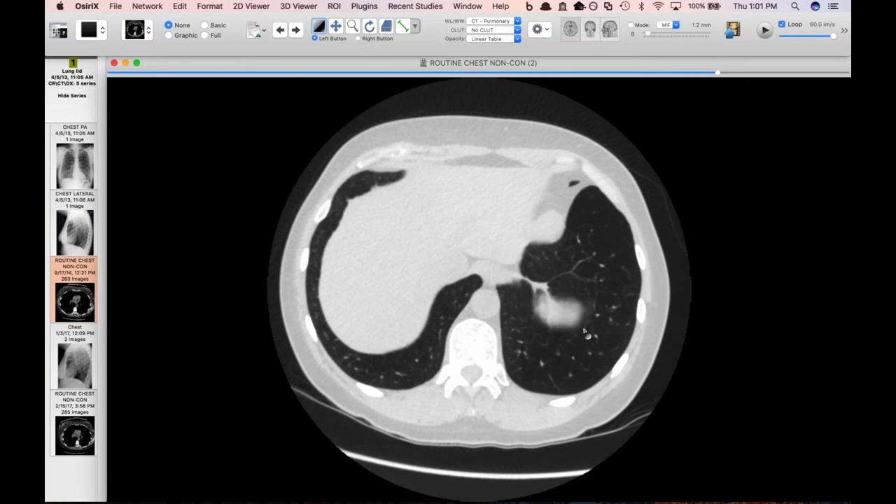
{"action": "scroll", "coordinate": [584, 335], "scroll_direction": "up", "scroll_amount": 20}
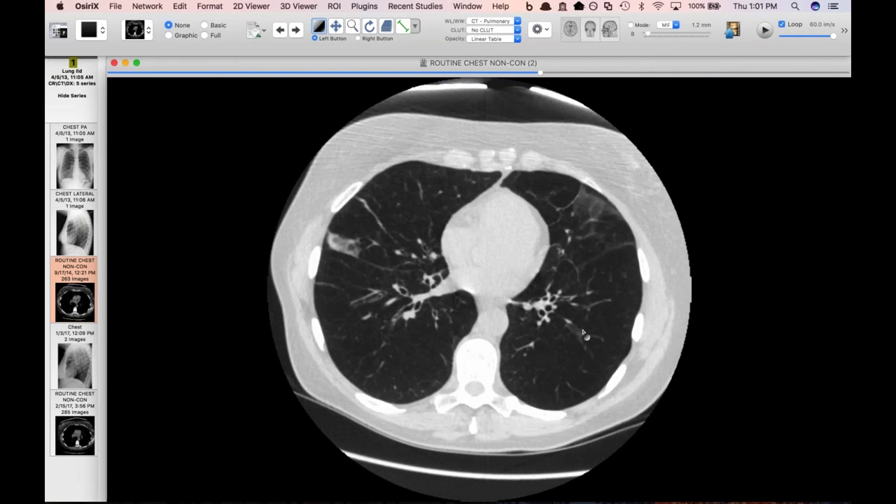
{"action": "scroll", "coordinate": [584, 335], "scroll_direction": "up", "scroll_amount": 7}
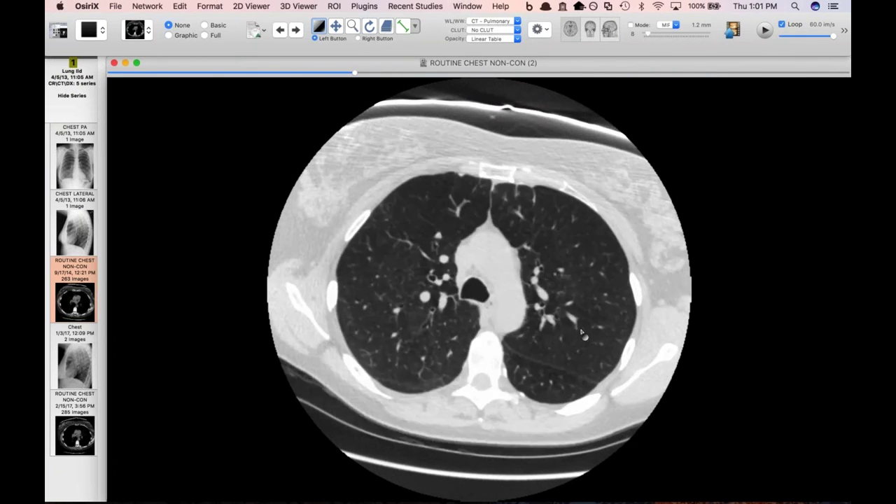
{"action": "scroll", "coordinate": [582, 334], "scroll_direction": "up", "scroll_amount": 5}
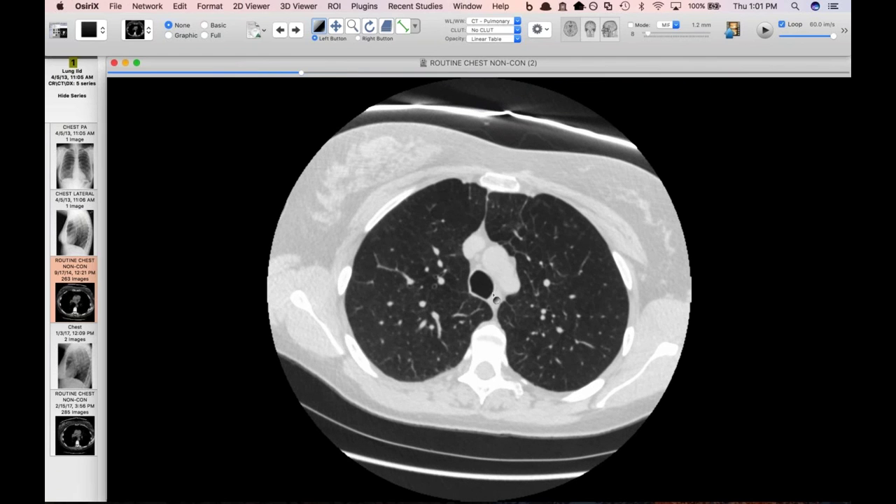
{"action": "scroll", "coordinate": [494, 298], "scroll_direction": "up", "scroll_amount": 13}
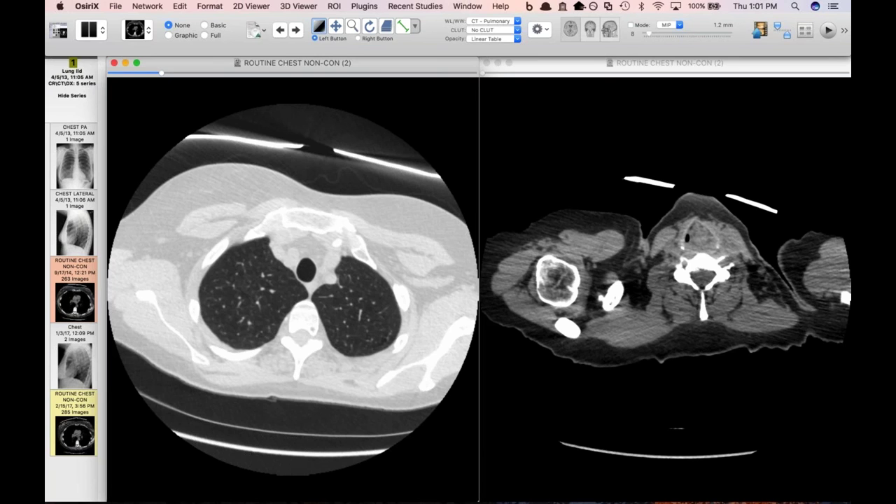
Step: Display the 2/15/17 ROUTINE CHEST NON-CON series beside the 9/17/14 CT, go to the lung apices, and apply the CT - Pulmonary window
{"action": "left_click", "coordinate": [667, 304]}
{"action": "scroll", "coordinate": [658, 325], "scroll_direction": "down", "scroll_amount": 2}
{"action": "scroll", "coordinate": [651, 344], "scroll_direction": "down", "scroll_amount": 8}
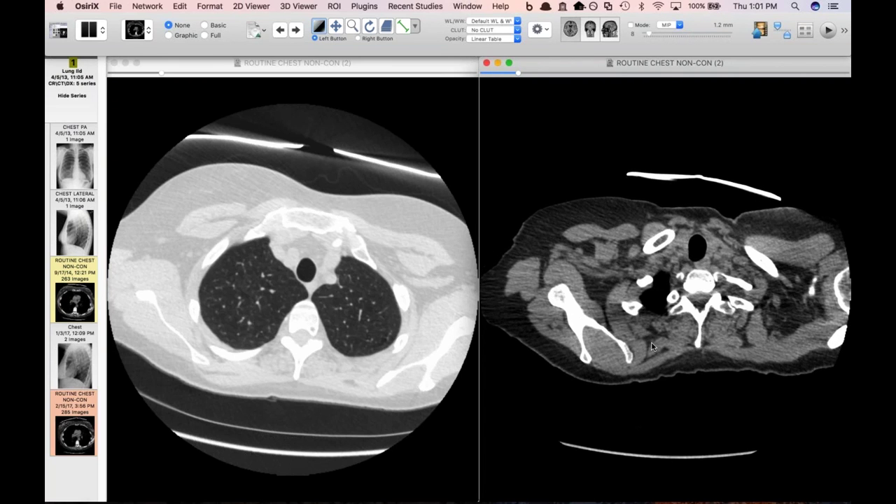
{"action": "scroll", "coordinate": [652, 345], "scroll_direction": "down", "scroll_amount": 4}
{"action": "scroll", "coordinate": [697, 305], "scroll_direction": "down", "scroll_amount": 2}
{"action": "scroll", "coordinate": [697, 305], "scroll_direction": "up", "scroll_amount": 5}
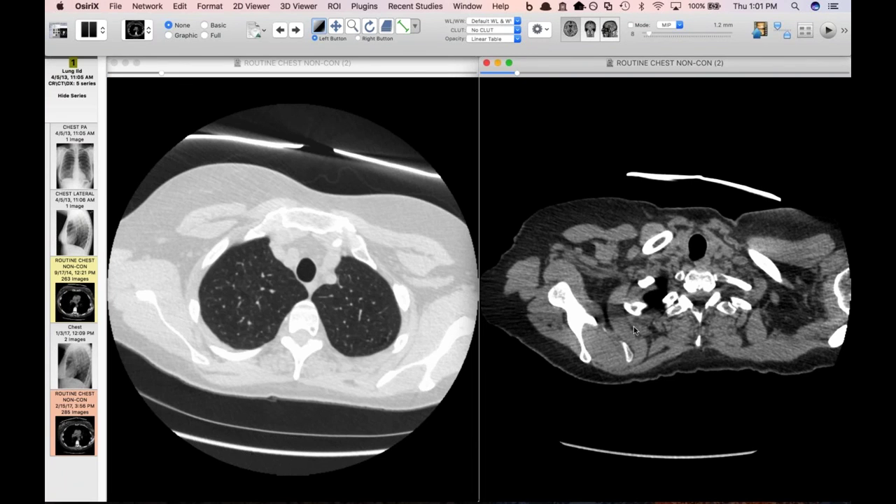
{"action": "key", "text": "4"}
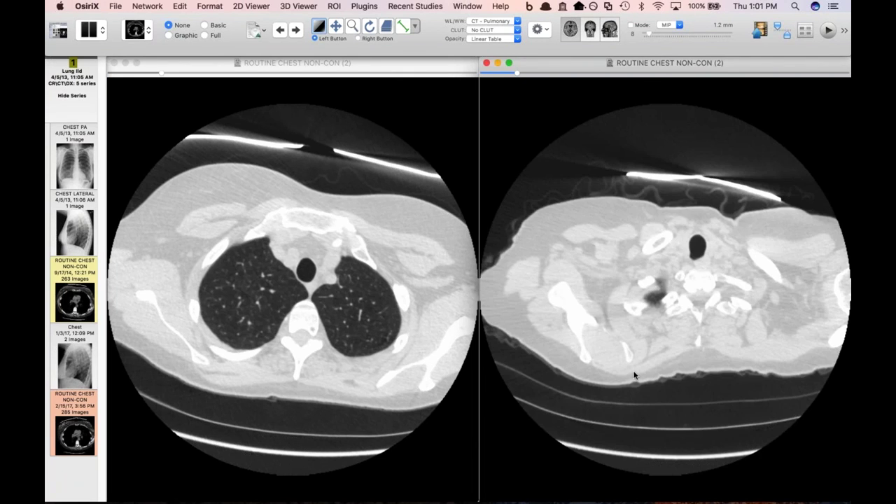
Step: Enlarge the 2/15/17 chest CT and centre the lungs in its view at the upper-lobe level
{"action": "scroll", "coordinate": [634, 376], "scroll_direction": "down", "scroll_amount": 5}
{"action": "scroll", "coordinate": [638, 379], "scroll_direction": "down", "scroll_amount": 4}
{"action": "scroll", "coordinate": [640, 379], "scroll_direction": "down", "scroll_amount": 4}
{"action": "key", "text": "z"}
{"action": "left_click_drag", "start_coordinate": [640, 379], "coordinate": [643, 337]}
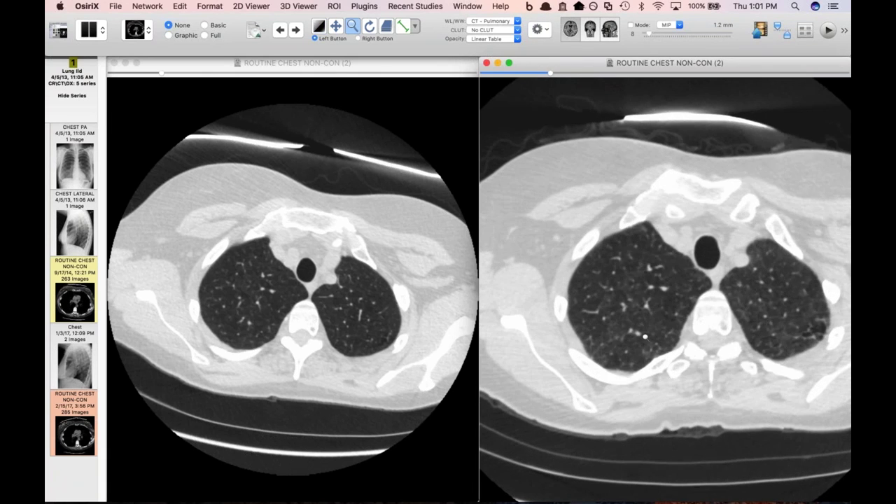
{"action": "scroll", "coordinate": [646, 337], "scroll_direction": "down", "scroll_amount": 6}
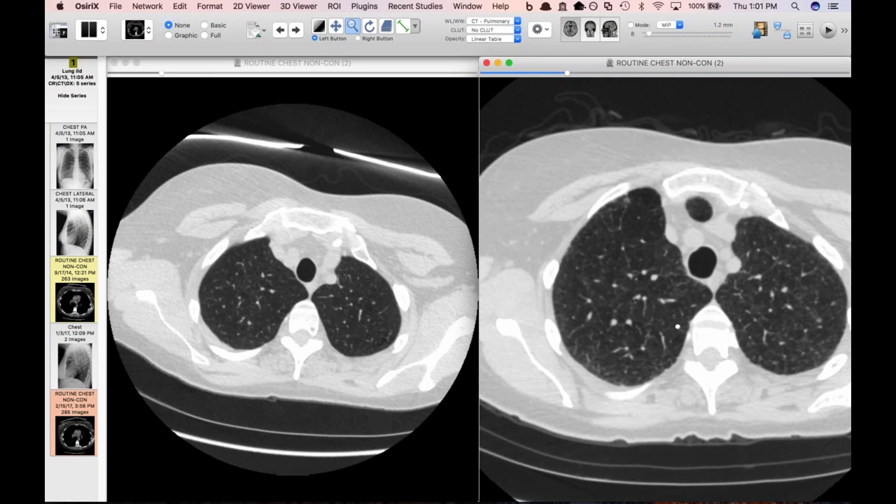
{"action": "key", "text": "m"}
{"action": "left_click_drag", "start_coordinate": [677, 325], "coordinate": [649, 329]}
{"action": "scroll", "coordinate": [649, 329], "scroll_direction": "down", "scroll_amount": 5}
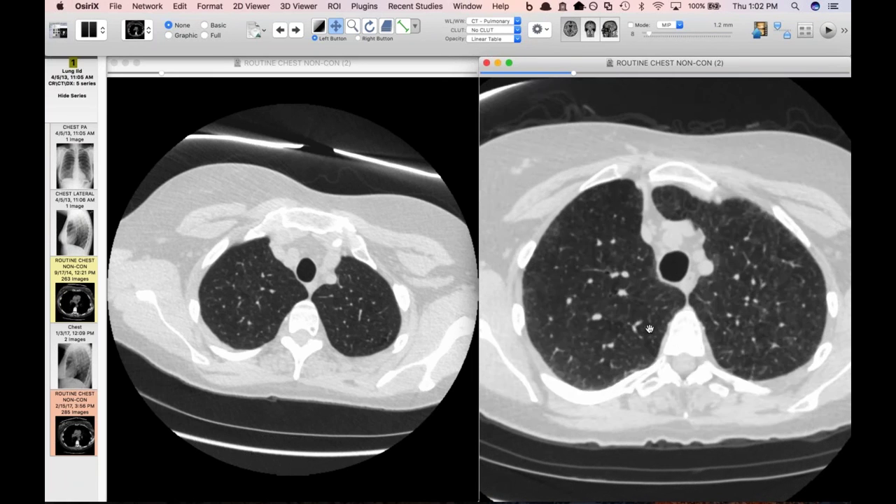
Step: Review the 2/15/17 chest CT lungs from the upper lobes through the hila to the lower lobes
{"action": "scroll", "coordinate": [649, 329], "scroll_direction": "down", "scroll_amount": 5}
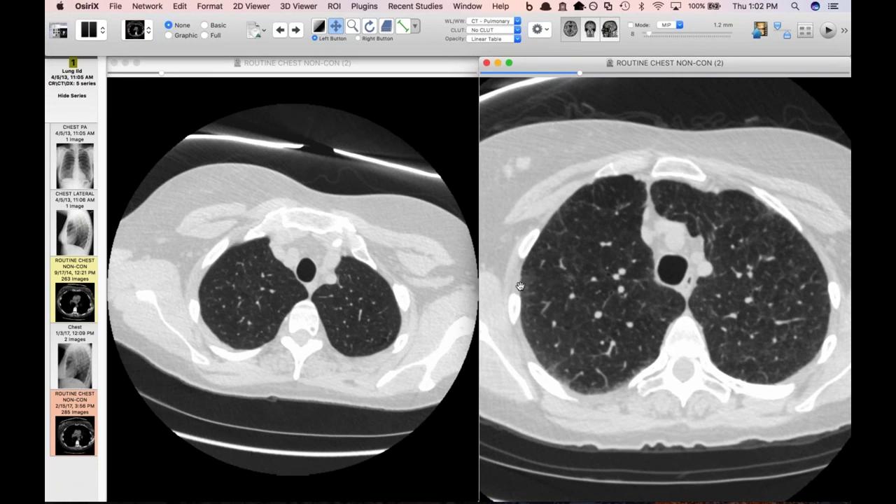
{"action": "scroll", "coordinate": [555, 367], "scroll_direction": "down", "scroll_amount": 5}
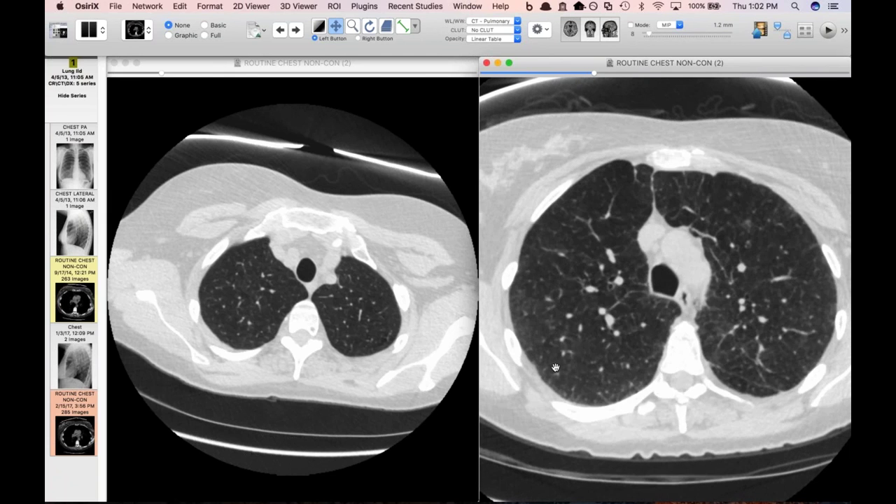
{"action": "scroll", "coordinate": [555, 367], "scroll_direction": "down", "scroll_amount": 4}
{"action": "scroll", "coordinate": [624, 377], "scroll_direction": "down", "scroll_amount": 2}
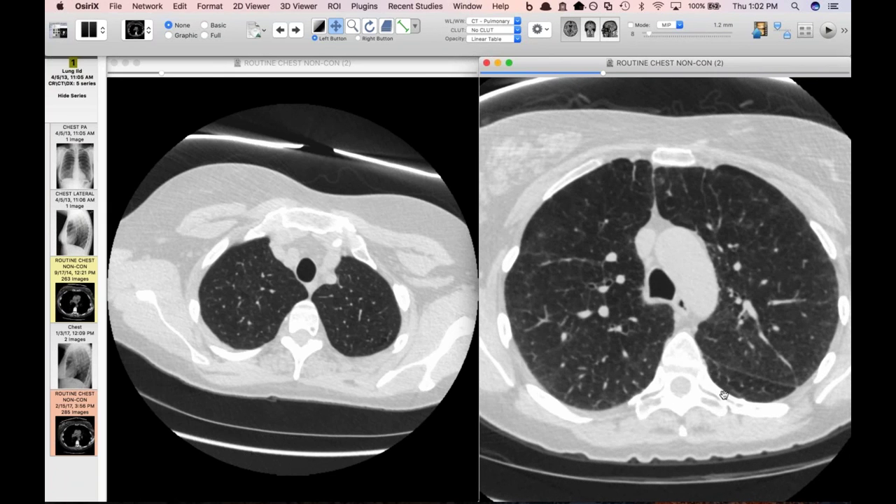
{"action": "scroll", "coordinate": [775, 419], "scroll_direction": "down", "scroll_amount": 4}
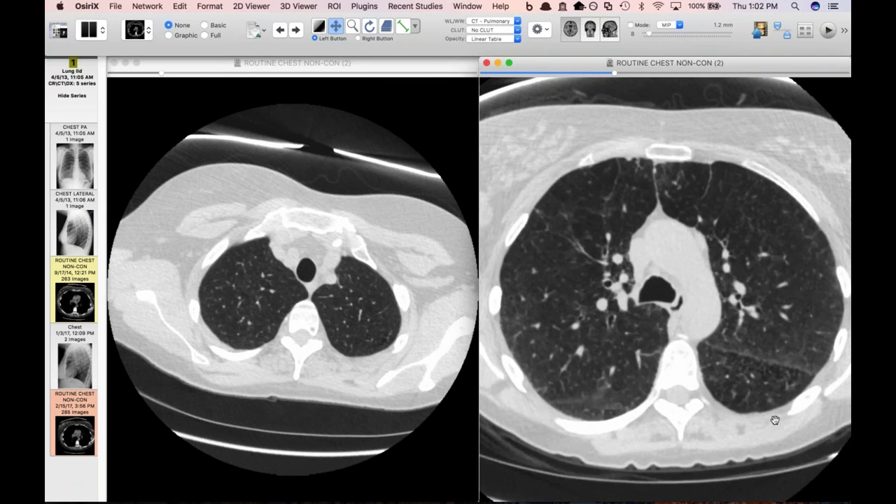
{"action": "scroll", "coordinate": [665, 427], "scroll_direction": "down", "scroll_amount": 5}
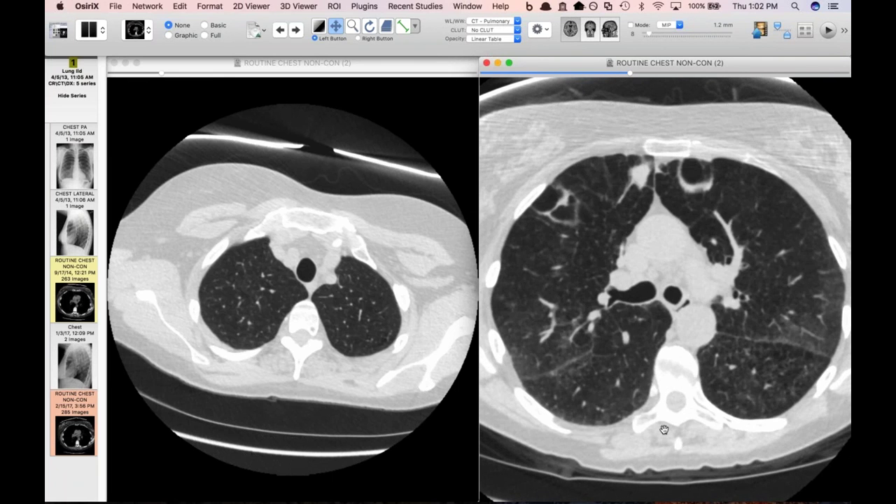
{"action": "scroll", "coordinate": [623, 413], "scroll_direction": "down", "scroll_amount": 2}
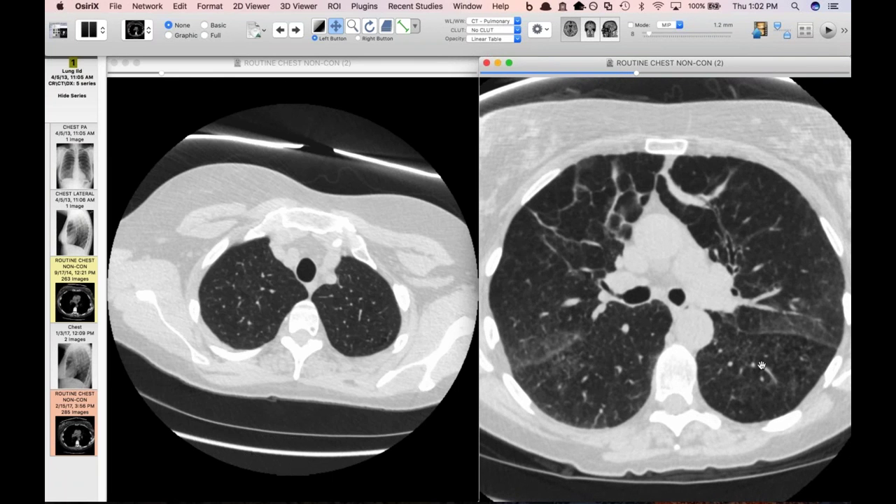
{"action": "scroll", "coordinate": [732, 430], "scroll_direction": "down", "scroll_amount": 5}
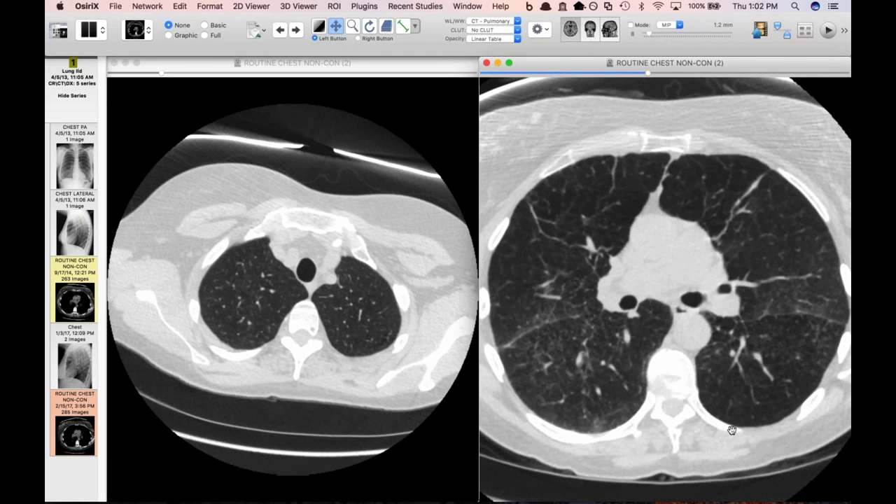
{"action": "scroll", "coordinate": [731, 429], "scroll_direction": "down", "scroll_amount": 5}
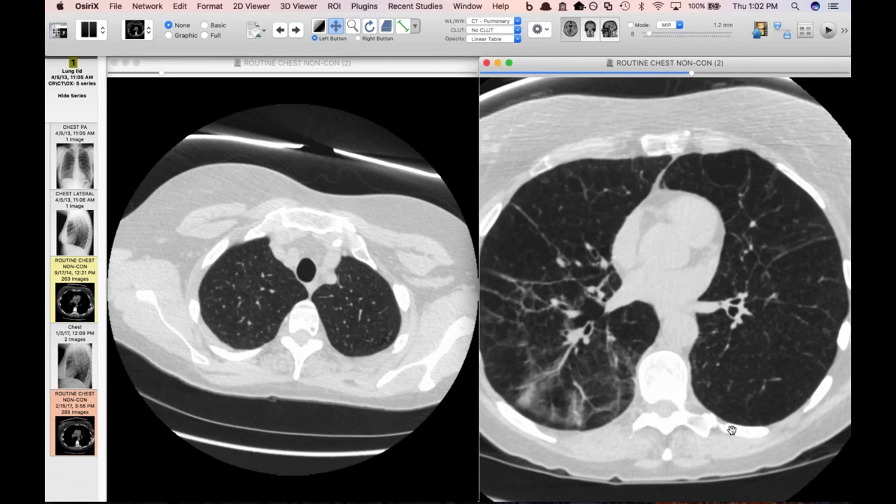
Step: Apply the Lung - CONA window to the 2/15/17 CT and examine the lower lobes down to the bases and back up
{"action": "key", "text": "w"}
{"action": "key", "text": "2"}
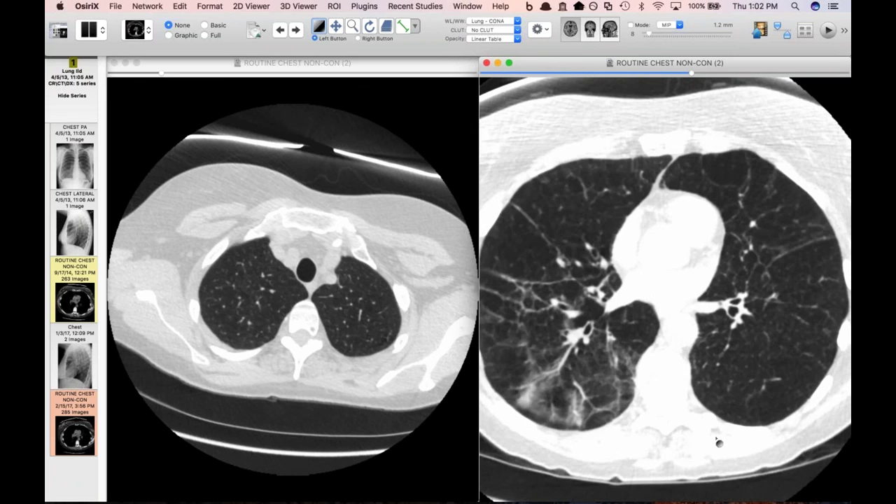
{"action": "scroll", "coordinate": [719, 441], "scroll_direction": "down", "scroll_amount": 5}
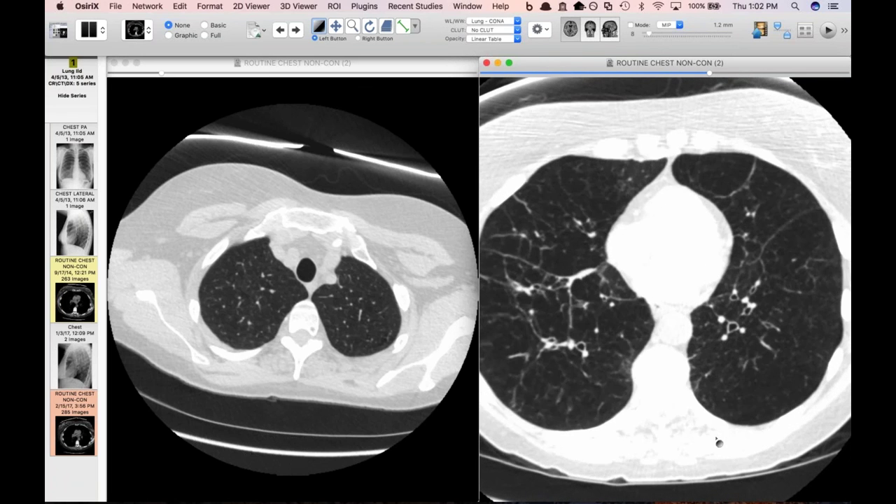
{"action": "scroll", "coordinate": [673, 446], "scroll_direction": "down", "scroll_amount": 5}
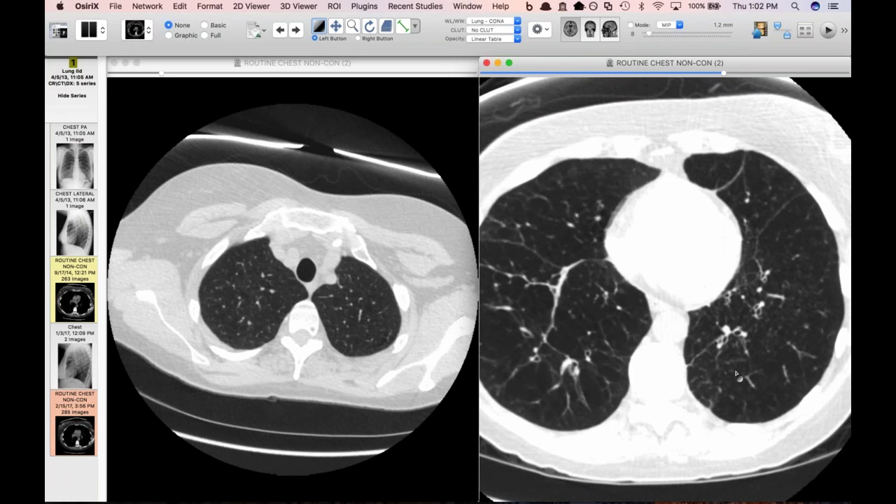
{"action": "scroll", "coordinate": [787, 349], "scroll_direction": "down", "scroll_amount": 6}
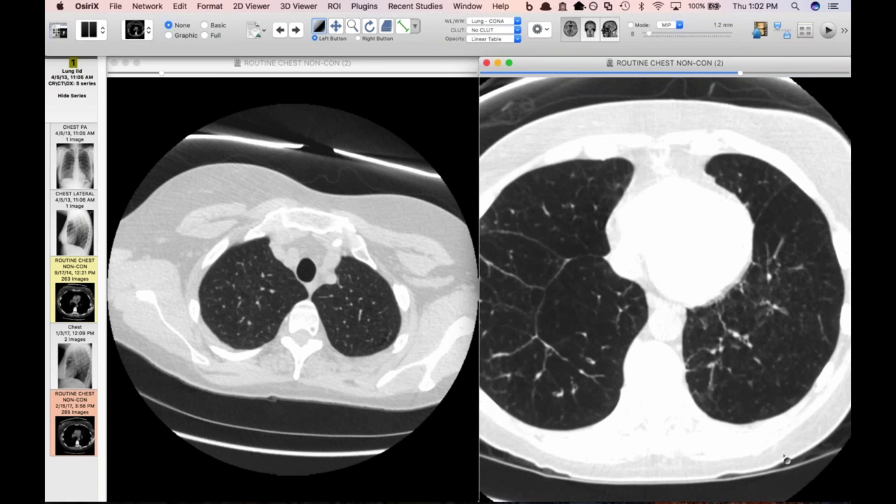
{"action": "scroll", "coordinate": [786, 459], "scroll_direction": "down", "scroll_amount": 4}
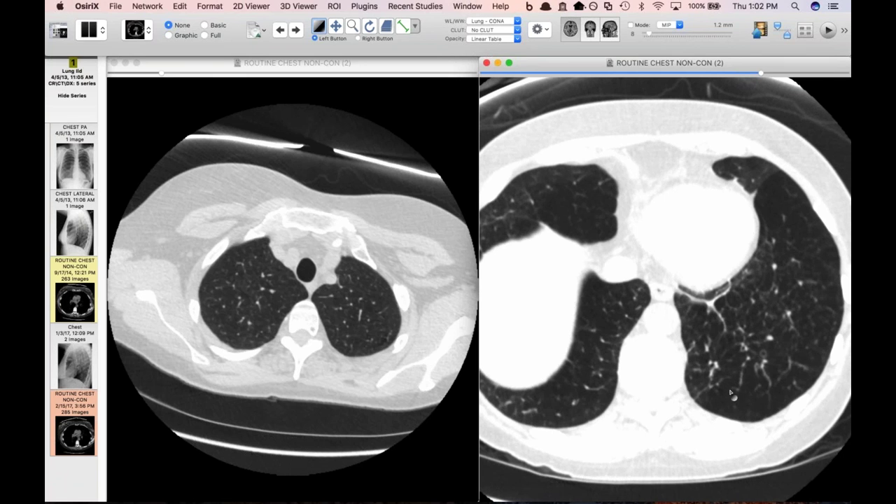
{"action": "scroll", "coordinate": [730, 399], "scroll_direction": "up", "scroll_amount": 10}
{"action": "key", "text": "z"}
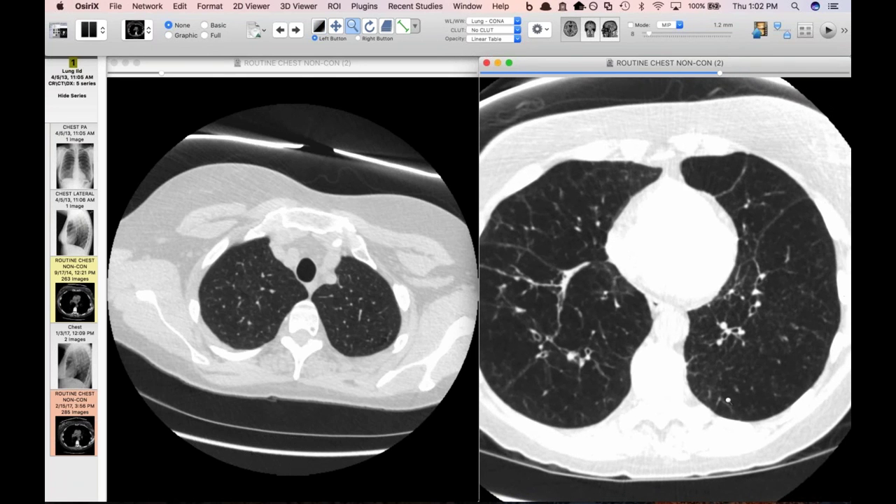
Step: Close the 9/17/14 CT viewer and review the 2/15/17 lungs from the heart level up to the upper lobes
{"action": "left_click", "coordinate": [434, 290]}
{"action": "key", "text": "super+w"}
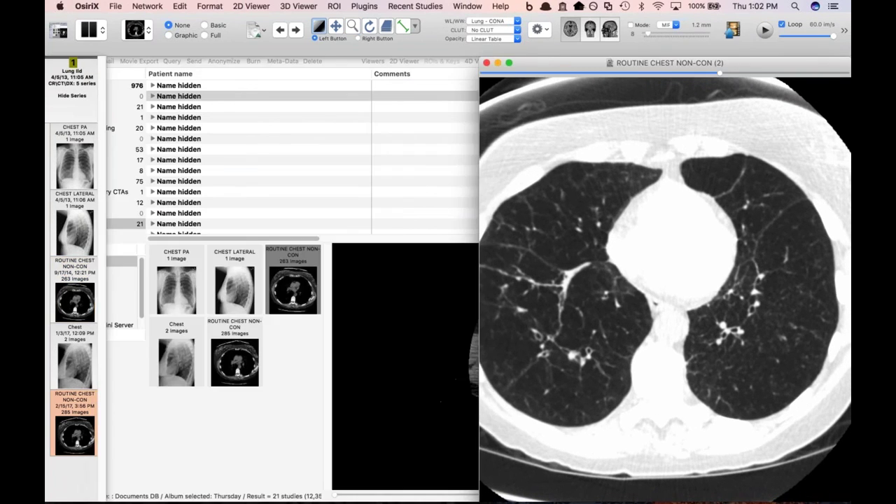
{"action": "scroll", "coordinate": [448, 287], "scroll_direction": "up", "scroll_amount": 15}
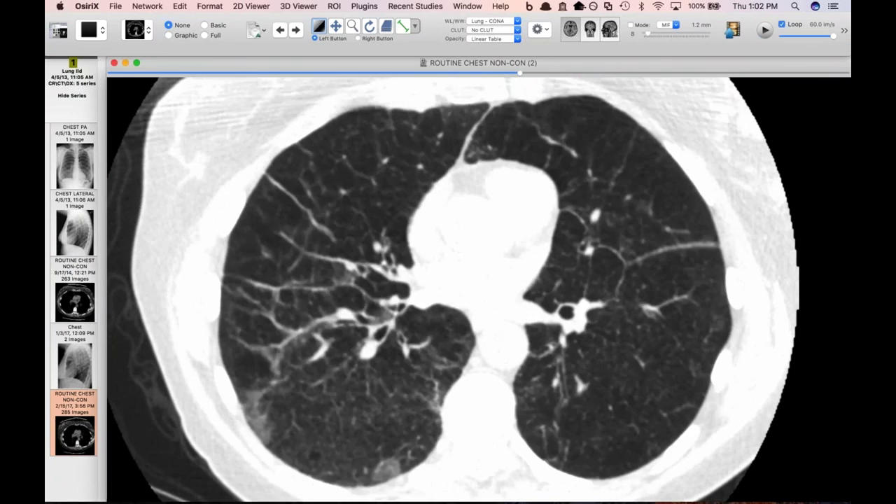
{"action": "scroll", "coordinate": [448, 287], "scroll_direction": "up", "scroll_amount": 12}
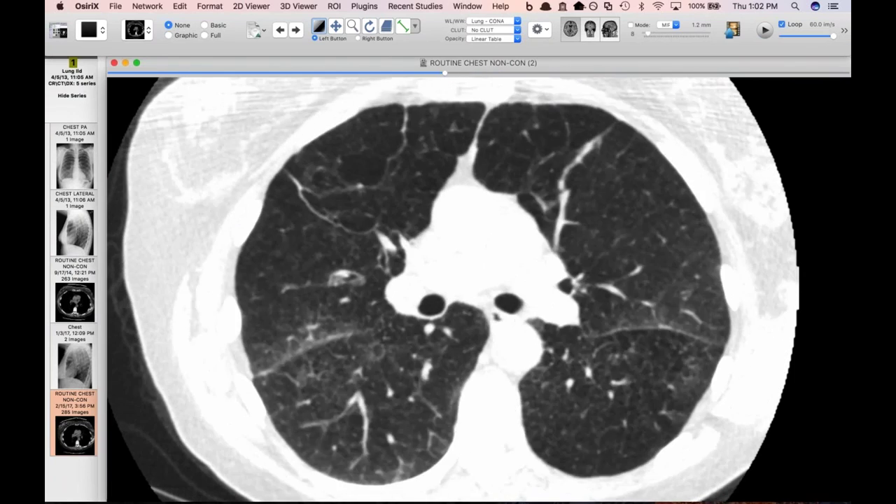
{"action": "scroll", "coordinate": [448, 287], "scroll_direction": "up", "scroll_amount": 7}
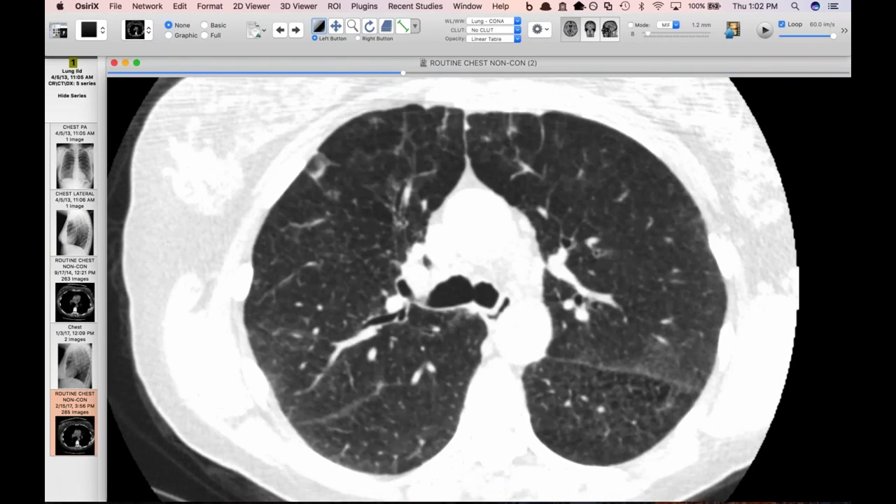
{"action": "scroll", "coordinate": [507, 386], "scroll_direction": "up", "scroll_amount": 8}
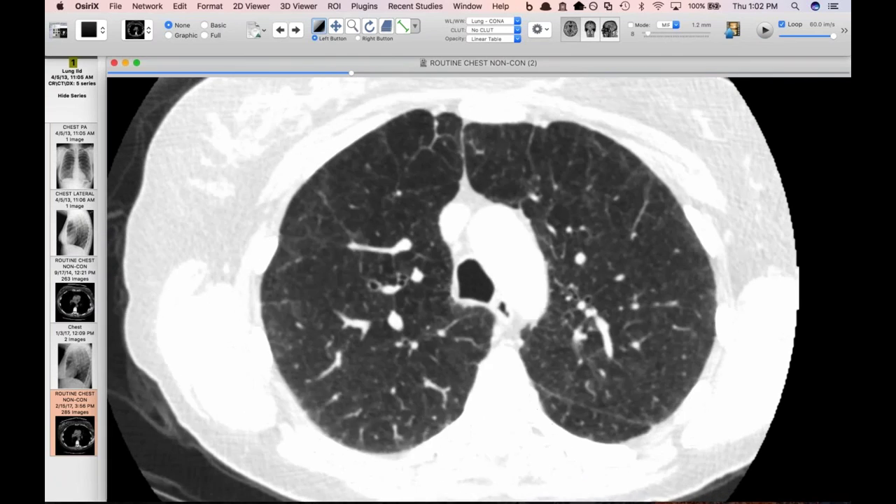
{"action": "scroll", "coordinate": [507, 386], "scroll_direction": "up", "scroll_amount": 5}
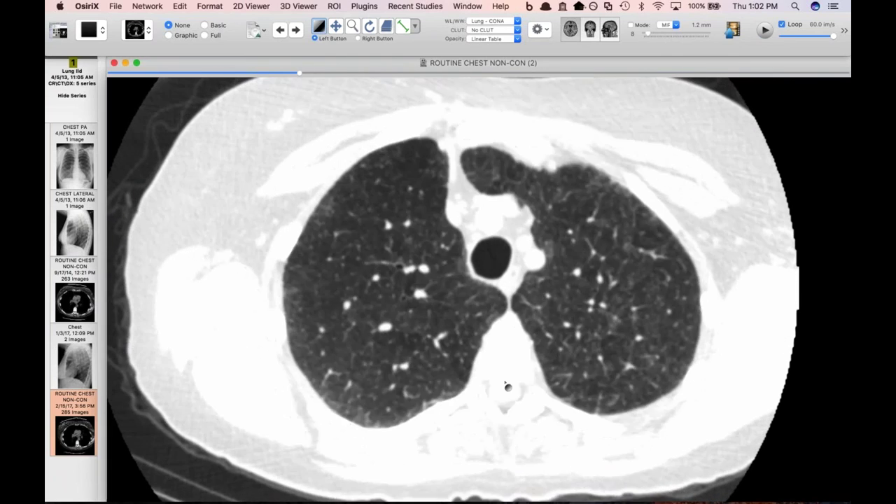
Step: Examine the 2/15/17 upper lobes up toward the apices and back down to just above the carina
{"action": "scroll", "coordinate": [508, 386], "scroll_direction": "up", "scroll_amount": 1}
{"action": "scroll", "coordinate": [508, 387], "scroll_direction": "down", "scroll_amount": 2}
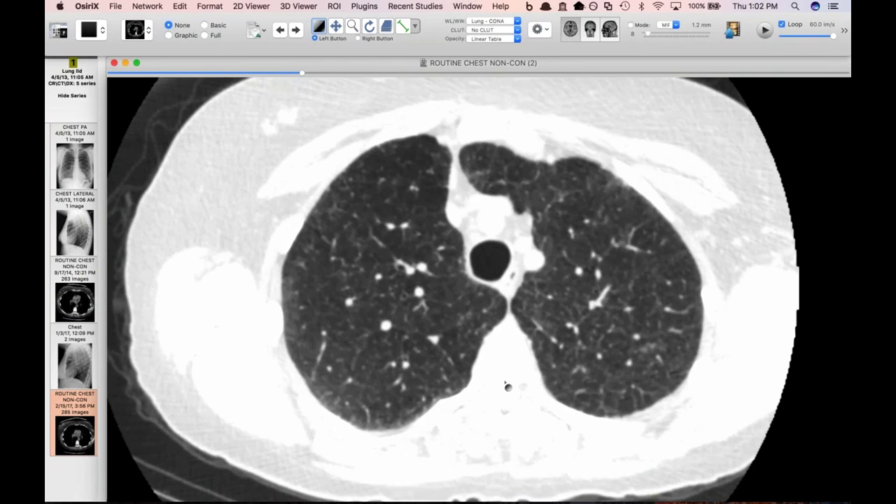
{"action": "scroll", "coordinate": [508, 386], "scroll_direction": "up", "scroll_amount": 5}
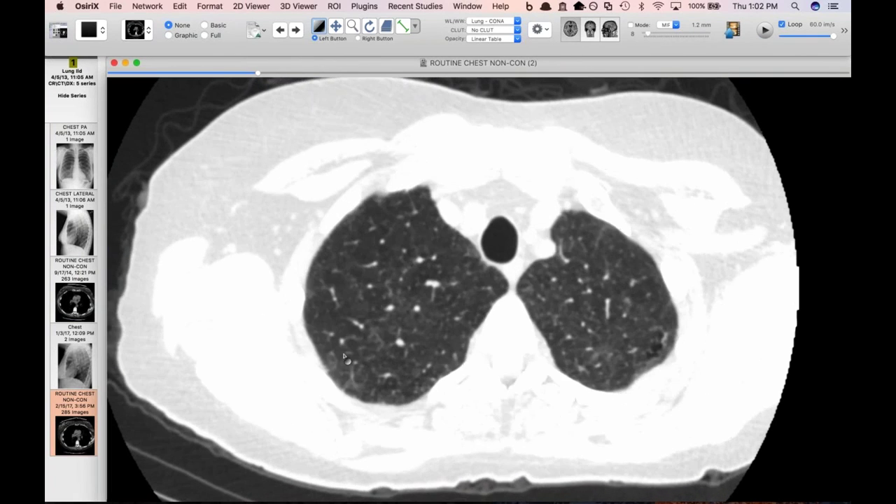
{"action": "scroll", "coordinate": [415, 435], "scroll_direction": "down", "scroll_amount": 8}
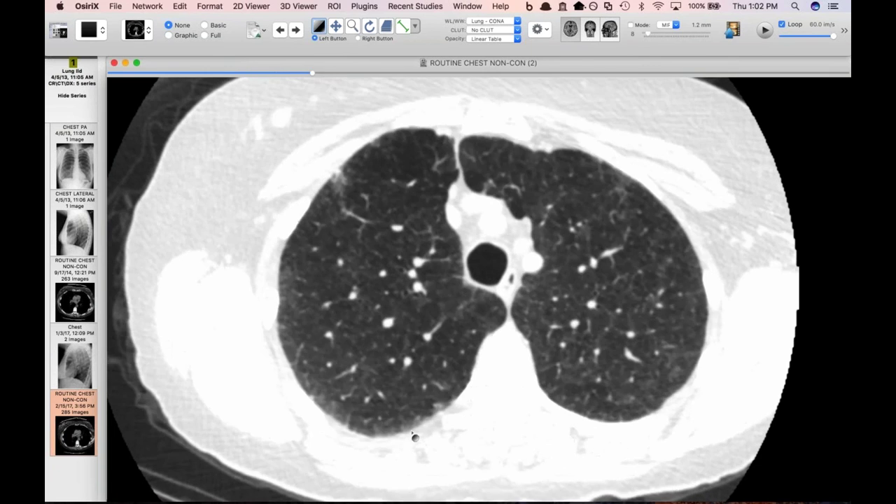
{"action": "scroll", "coordinate": [414, 437], "scroll_direction": "down", "scroll_amount": 9}
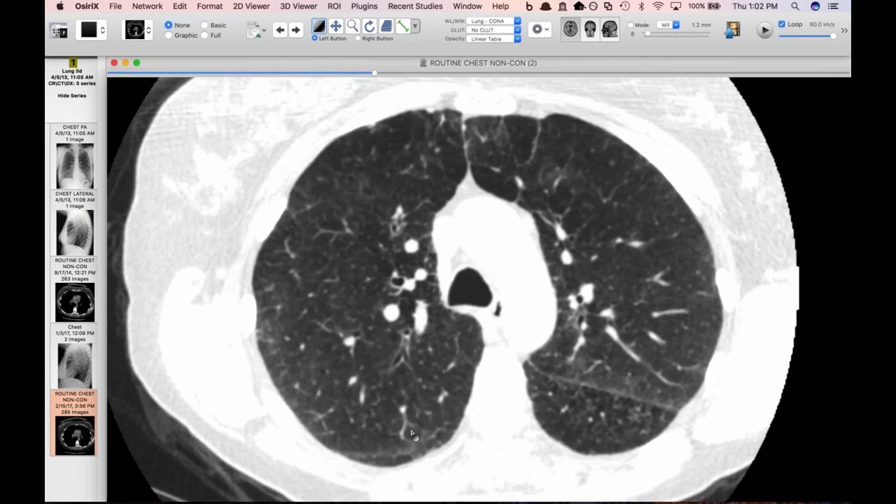
Step: Apply the CT - Abdomen window and examine the mediastinum down past the hila and back up to the aortic arch
{"action": "key", "text": "1"}
{"action": "scroll", "coordinate": [413, 434], "scroll_direction": "down", "scroll_amount": 12}
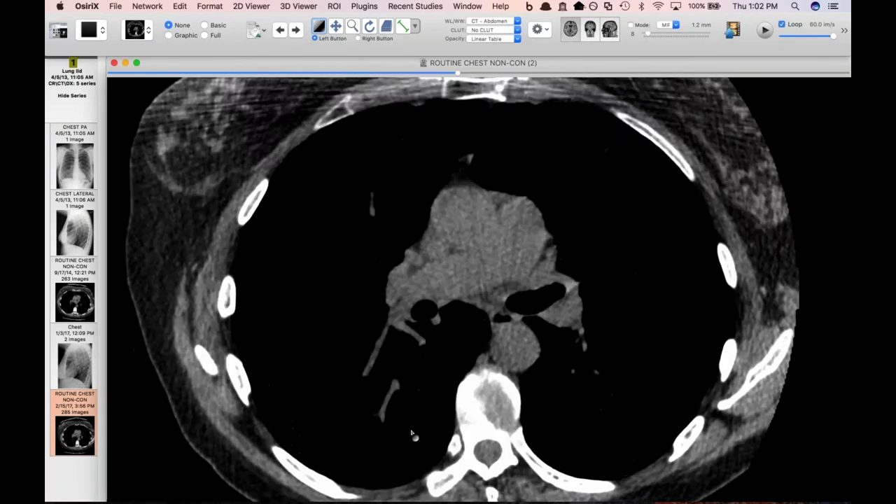
{"action": "scroll", "coordinate": [413, 435], "scroll_direction": "down", "scroll_amount": 6}
{"action": "scroll", "coordinate": [413, 434], "scroll_direction": "up", "scroll_amount": 11}
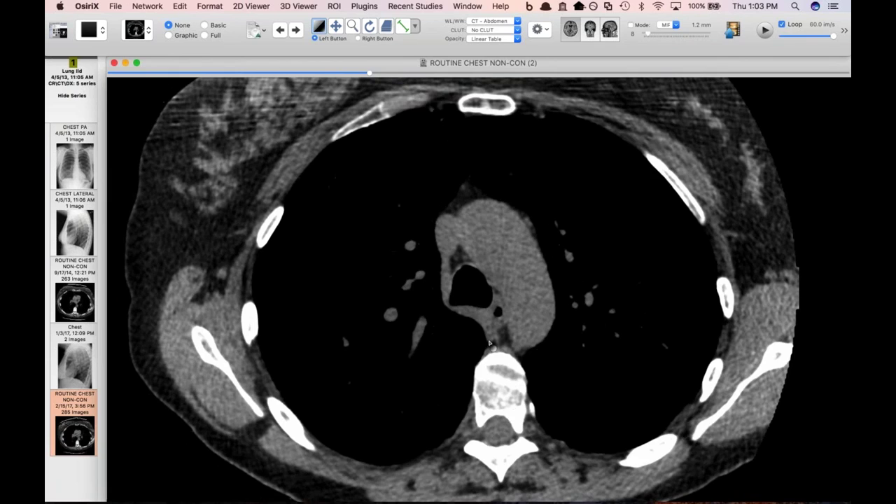
Step: Apply the CT - Pulmonary window and review the 2/15/17 upper lobes, continuing down to the hila
{"action": "key", "text": "2"}
{"action": "scroll", "coordinate": [490, 343], "scroll_direction": "down", "scroll_amount": 1}
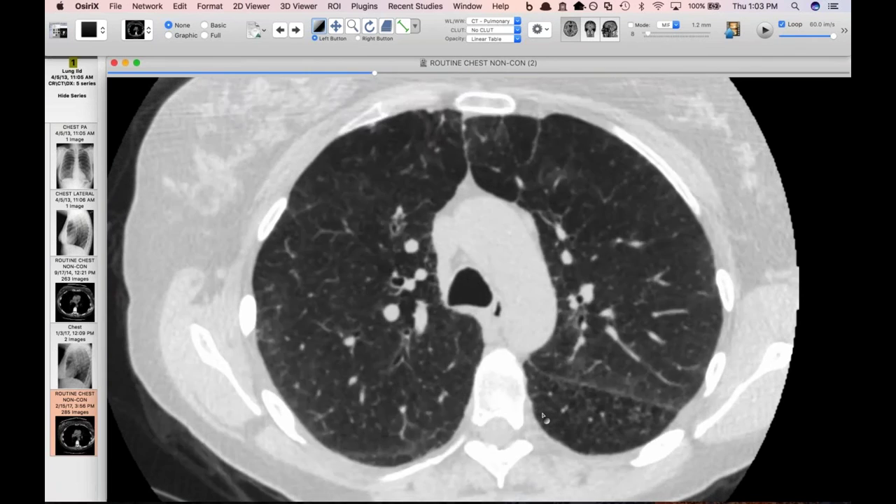
{"action": "scroll", "coordinate": [543, 417], "scroll_direction": "up", "scroll_amount": 15}
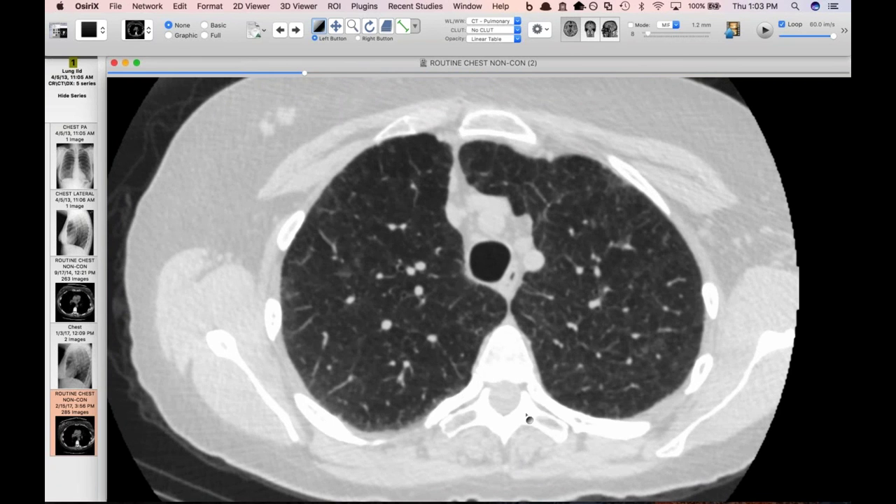
{"action": "scroll", "coordinate": [529, 418], "scroll_direction": "up", "scroll_amount": 3}
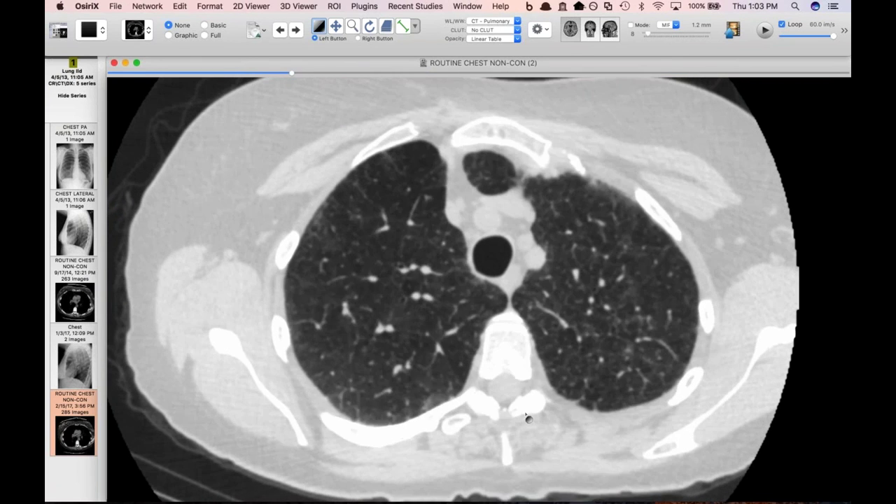
{"action": "scroll", "coordinate": [528, 419], "scroll_direction": "down", "scroll_amount": 4}
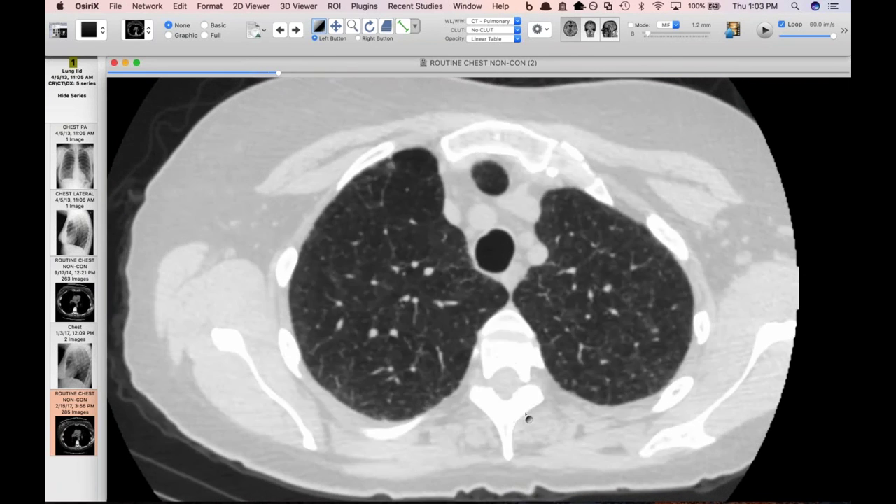
{"action": "scroll", "coordinate": [528, 419], "scroll_direction": "down", "scroll_amount": 10}
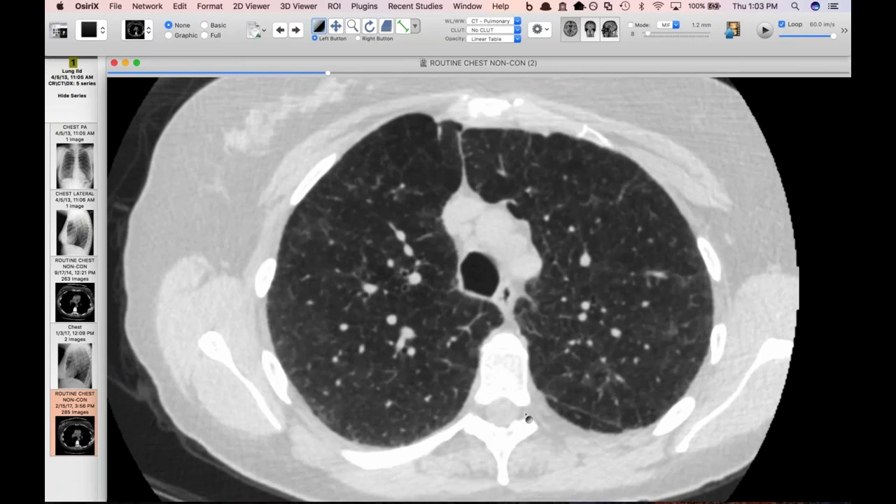
{"action": "scroll", "coordinate": [528, 419], "scroll_direction": "down", "scroll_amount": 5}
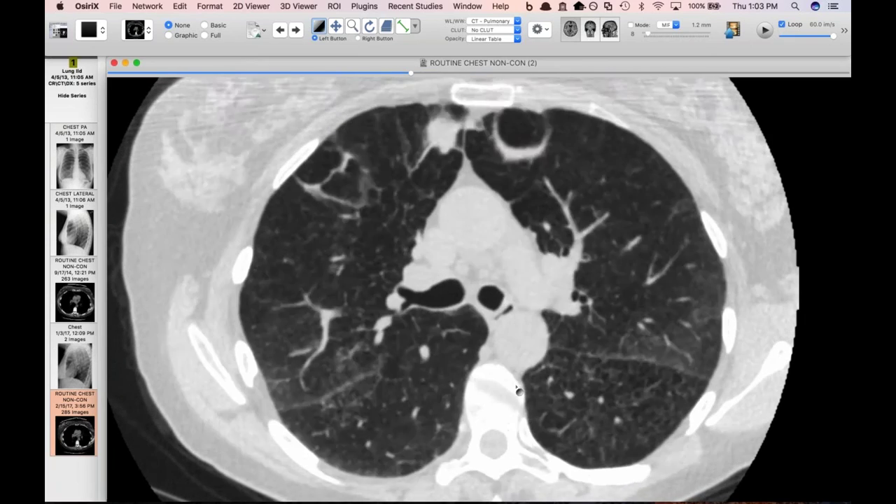
Step: Review the 2/15/17 lungs from the main bronchi up past the aortic arch to the upper lobes at the great-vessel level
{"action": "scroll", "coordinate": [518, 391], "scroll_direction": "up", "scroll_amount": 15}
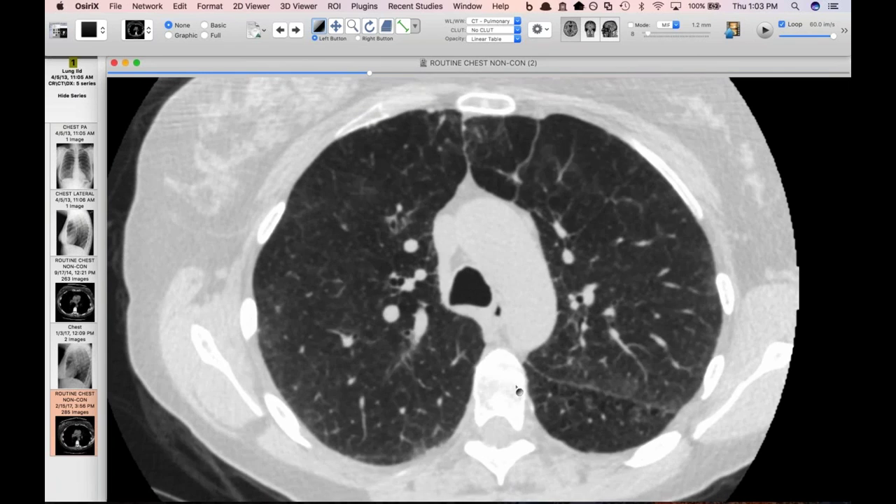
{"action": "scroll", "coordinate": [669, 405], "scroll_direction": "up", "scroll_amount": 2}
{"action": "scroll", "coordinate": [638, 432], "scroll_direction": "up", "scroll_amount": 9}
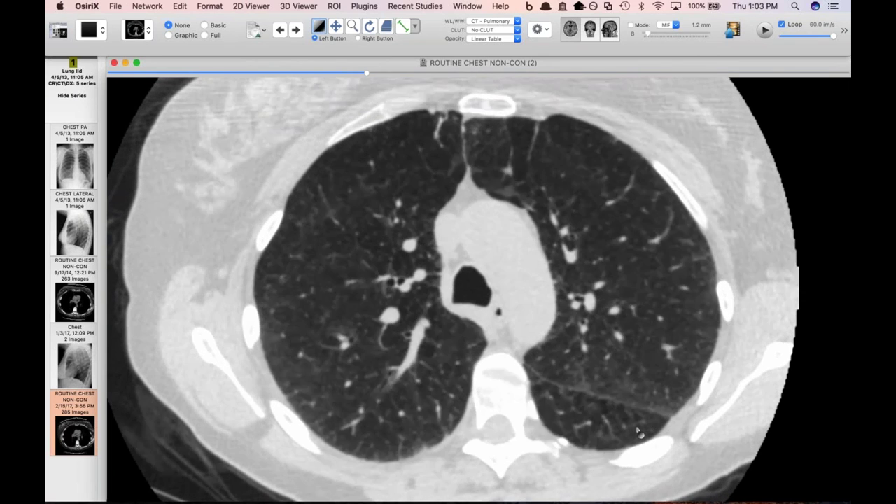
{"action": "scroll", "coordinate": [638, 432], "scroll_direction": "up", "scroll_amount": 12}
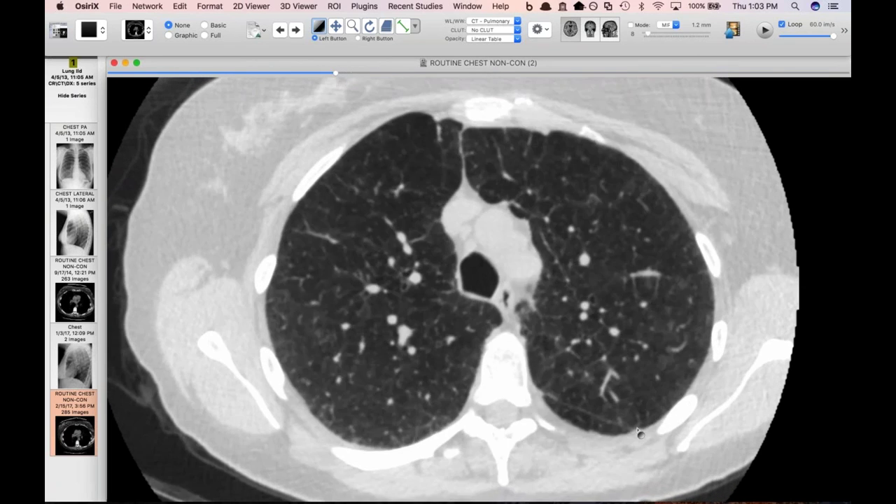
{"action": "scroll", "coordinate": [652, 407], "scroll_direction": "up", "scroll_amount": 7}
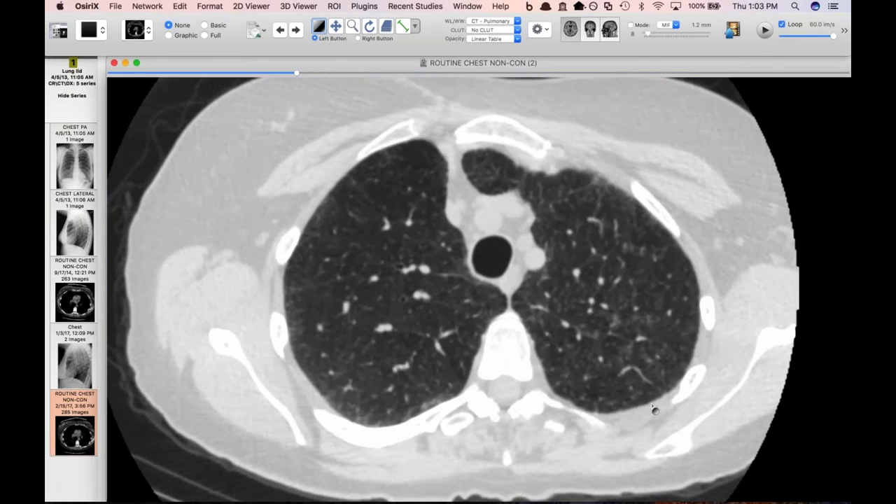
{"action": "scroll", "coordinate": [654, 409], "scroll_direction": "down", "scroll_amount": 4}
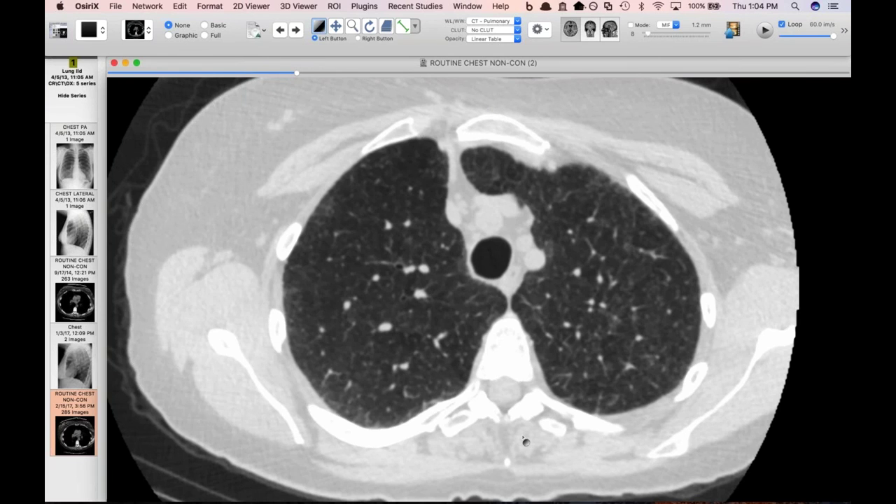
{"action": "scroll", "coordinate": [417, 389], "scroll_direction": "up", "scroll_amount": 3}
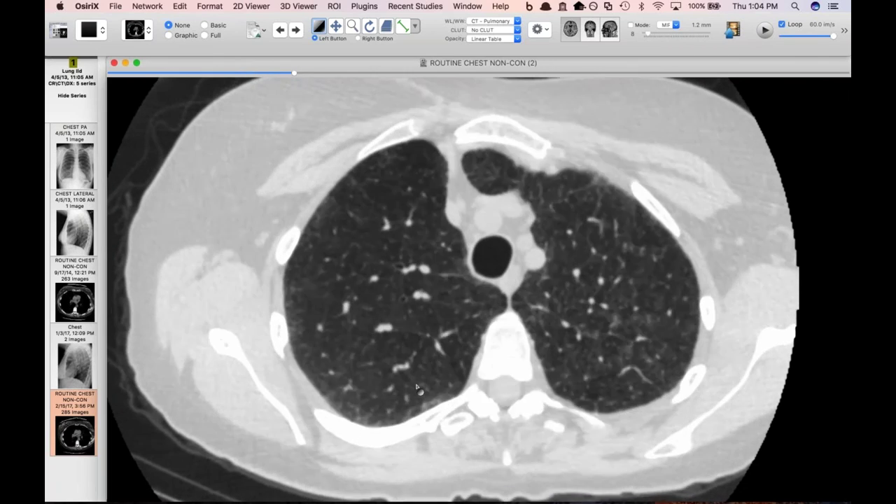
Step: Examine the 2/15/17 lungs back down from the upper lobes through the aortic arch to the carina, rechecking the slices just above it
{"action": "scroll", "coordinate": [417, 388], "scroll_direction": "down", "scroll_amount": 5}
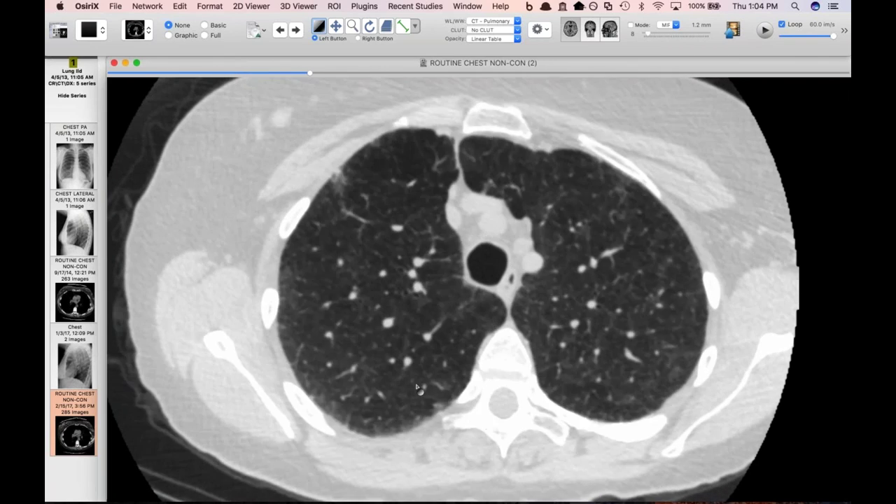
{"action": "scroll", "coordinate": [417, 389], "scroll_direction": "down", "scroll_amount": 3}
{"action": "scroll", "coordinate": [417, 388], "scroll_direction": "down", "scroll_amount": 4}
{"action": "scroll", "coordinate": [417, 389], "scroll_direction": "down", "scroll_amount": 4}
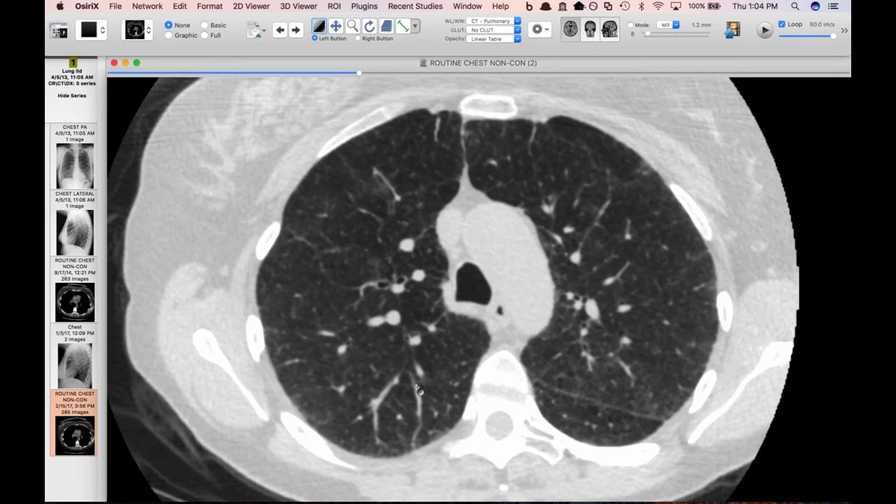
{"action": "scroll", "coordinate": [444, 391], "scroll_direction": "down", "scroll_amount": 10}
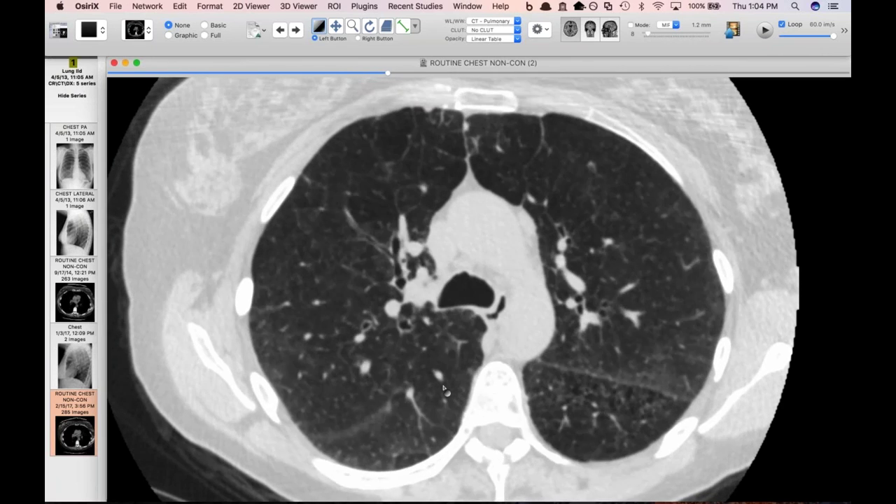
{"action": "scroll", "coordinate": [443, 390], "scroll_direction": "up", "scroll_amount": 6}
{"action": "scroll", "coordinate": [443, 389], "scroll_direction": "down", "scroll_amount": 4}
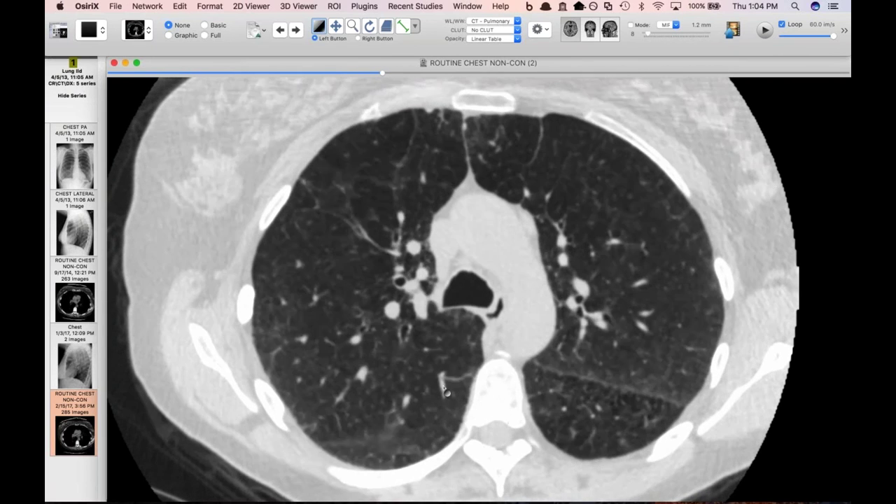
{"action": "scroll", "coordinate": [625, 414], "scroll_direction": "down", "scroll_amount": 10}
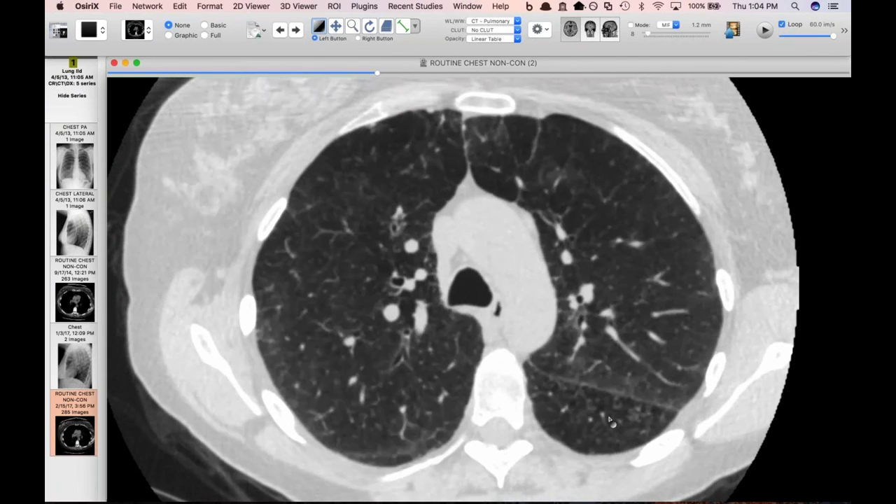
{"action": "scroll", "coordinate": [609, 421], "scroll_direction": "down", "scroll_amount": 2}
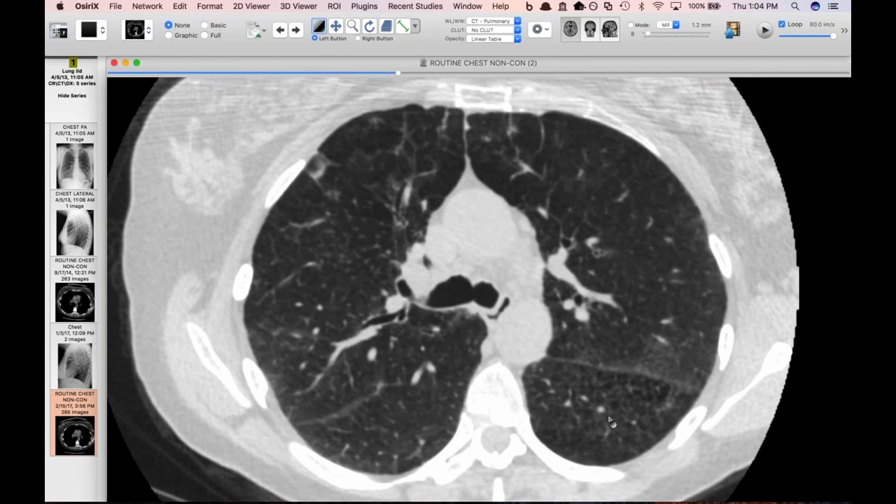